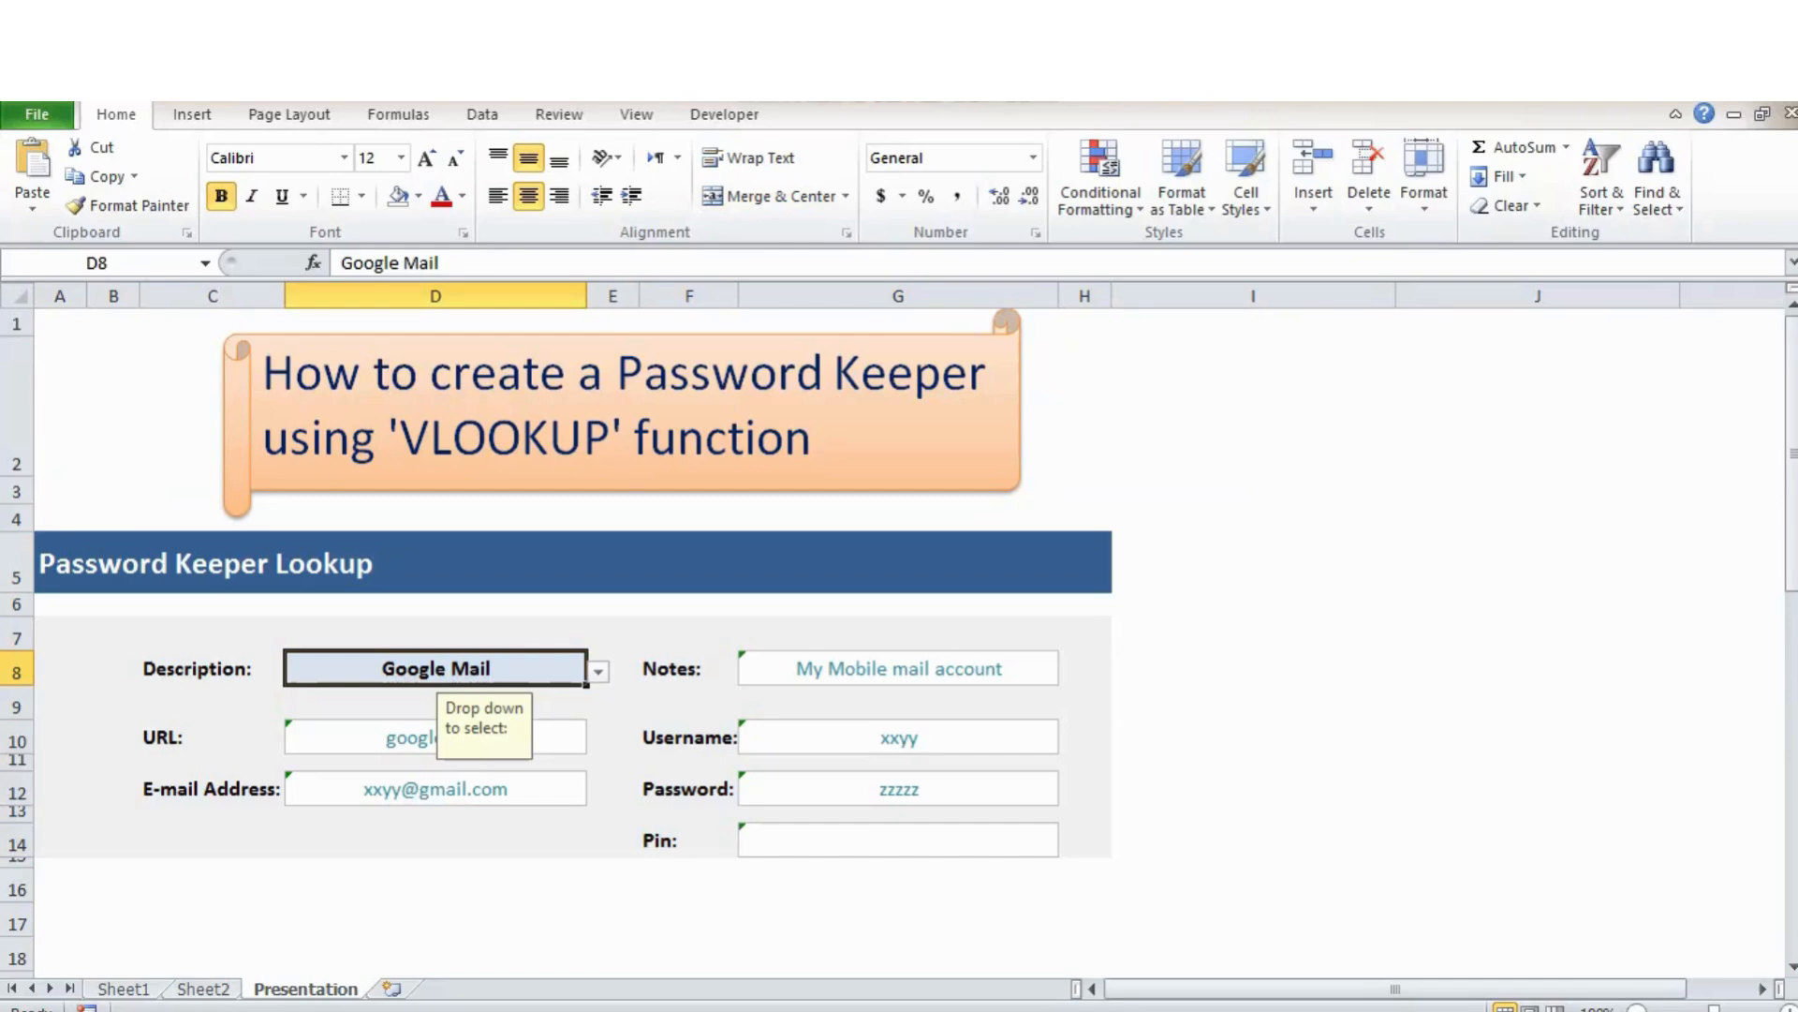
# Choose Netflix as the description in the D8 lookup drop-down.
pyautogui.hotkey('alt', 'Down')
pyautogui.press('Down')
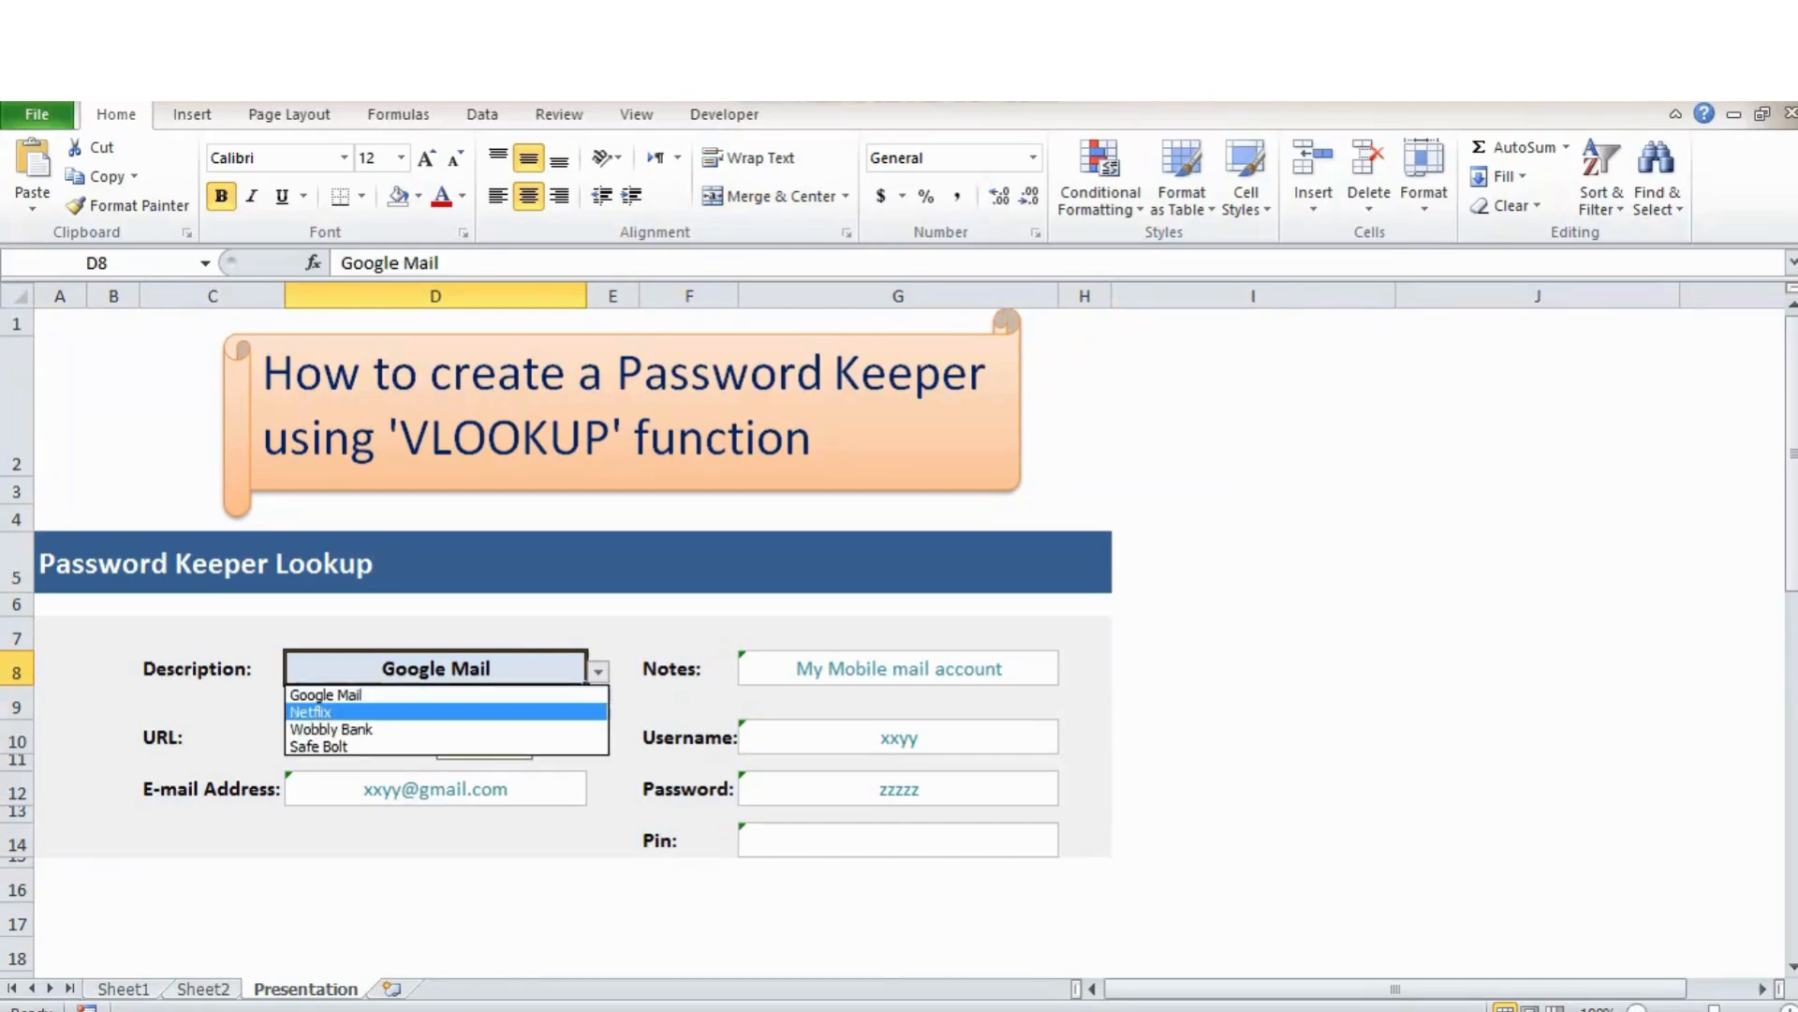
pyautogui.press('Return')
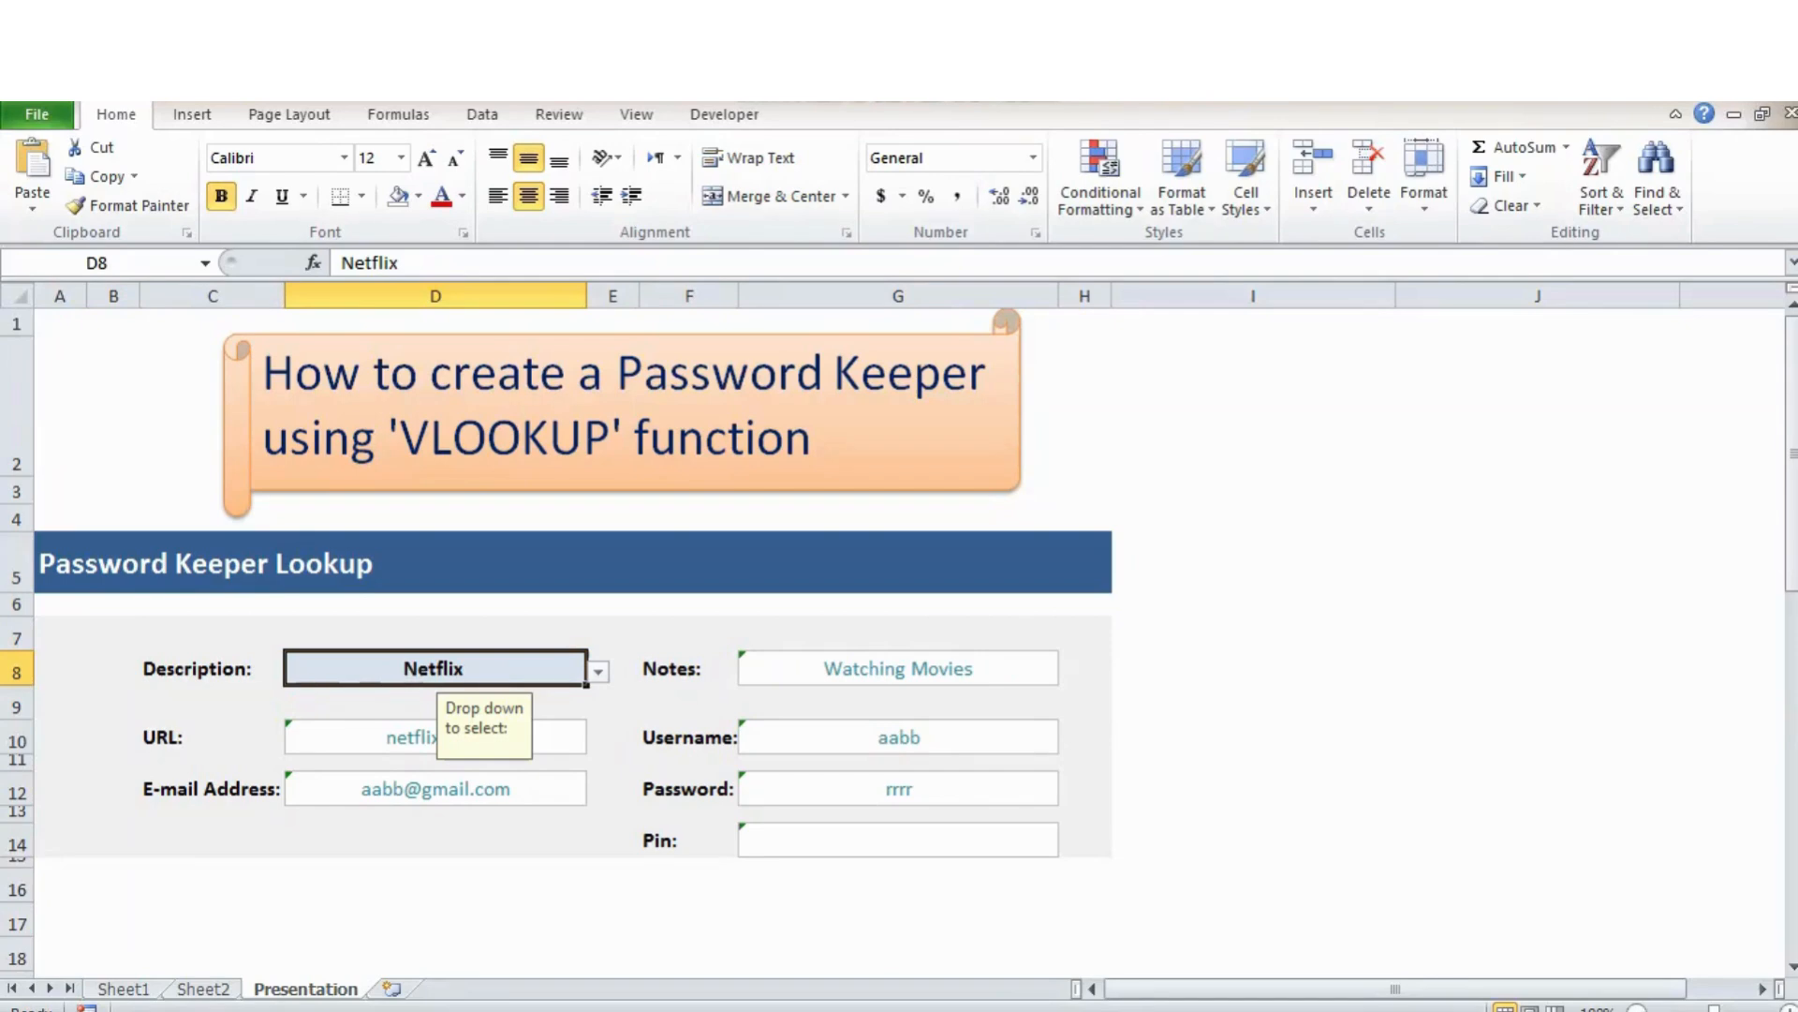
# Review the VLOOKUP formulas in G8, D10, G10, D12, G12 and G14.
pyautogui.click(898, 668)
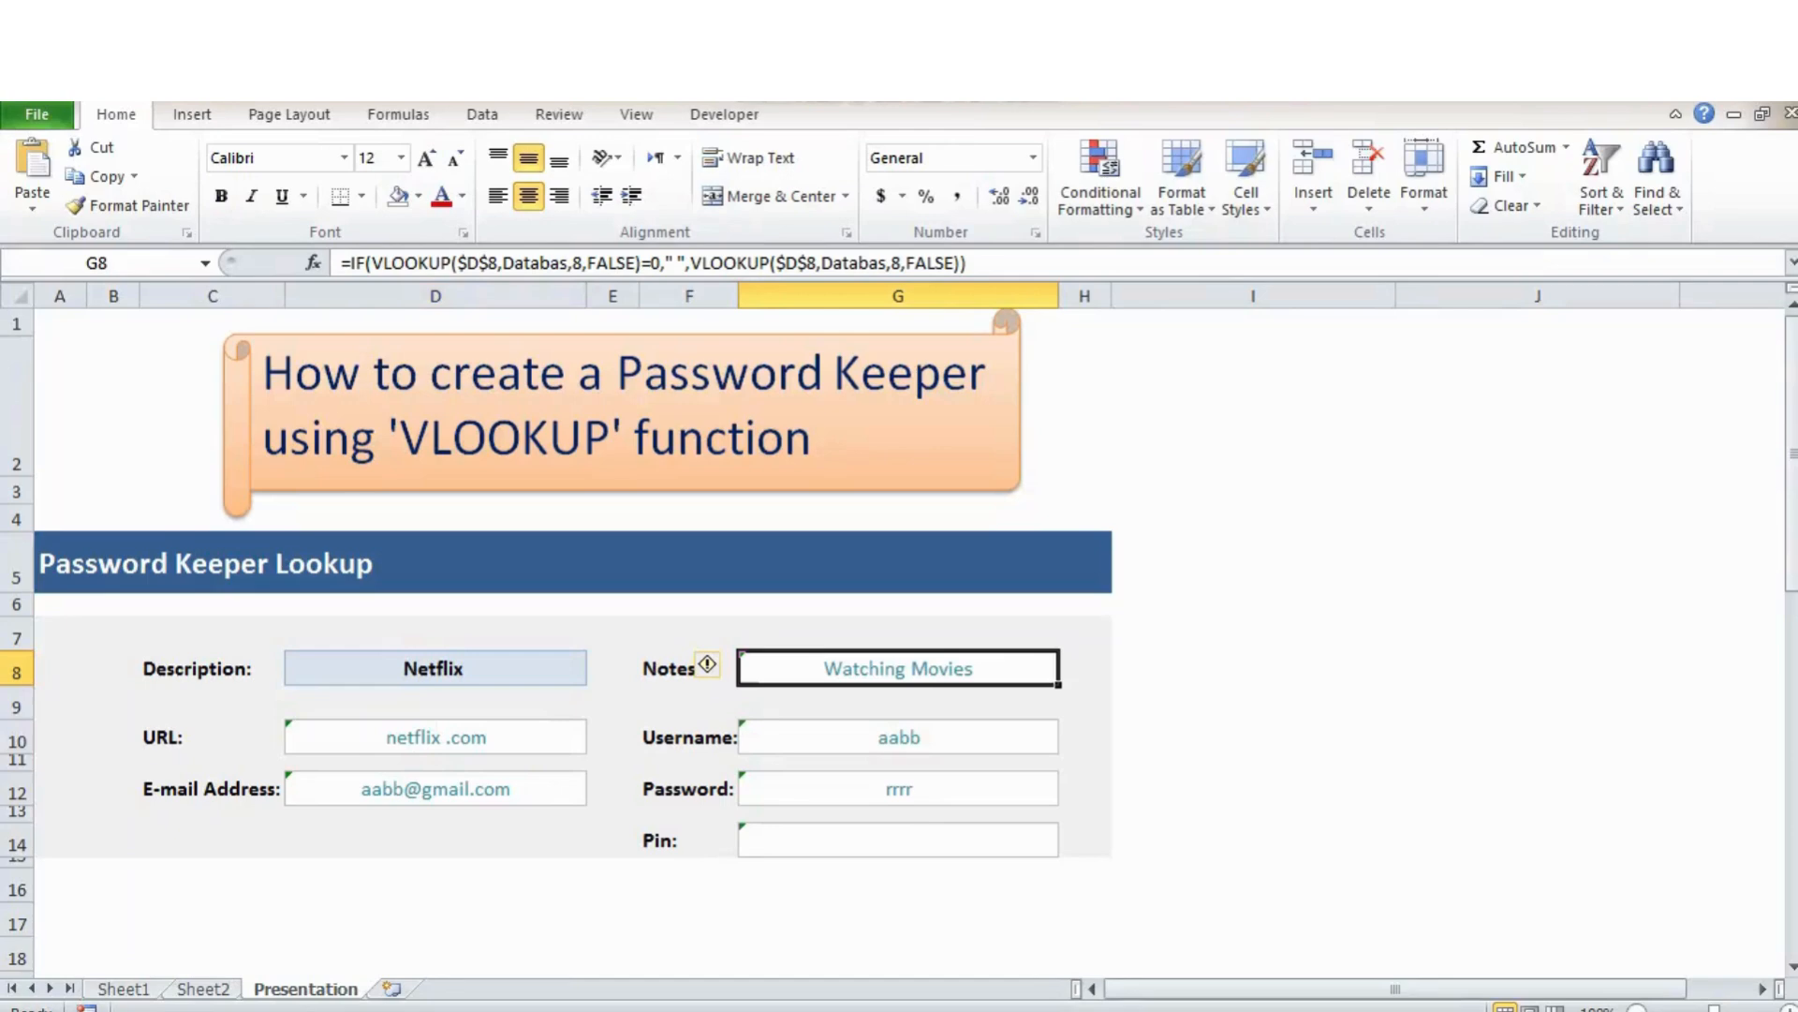
pyautogui.click(435, 736)
pyautogui.click(898, 736)
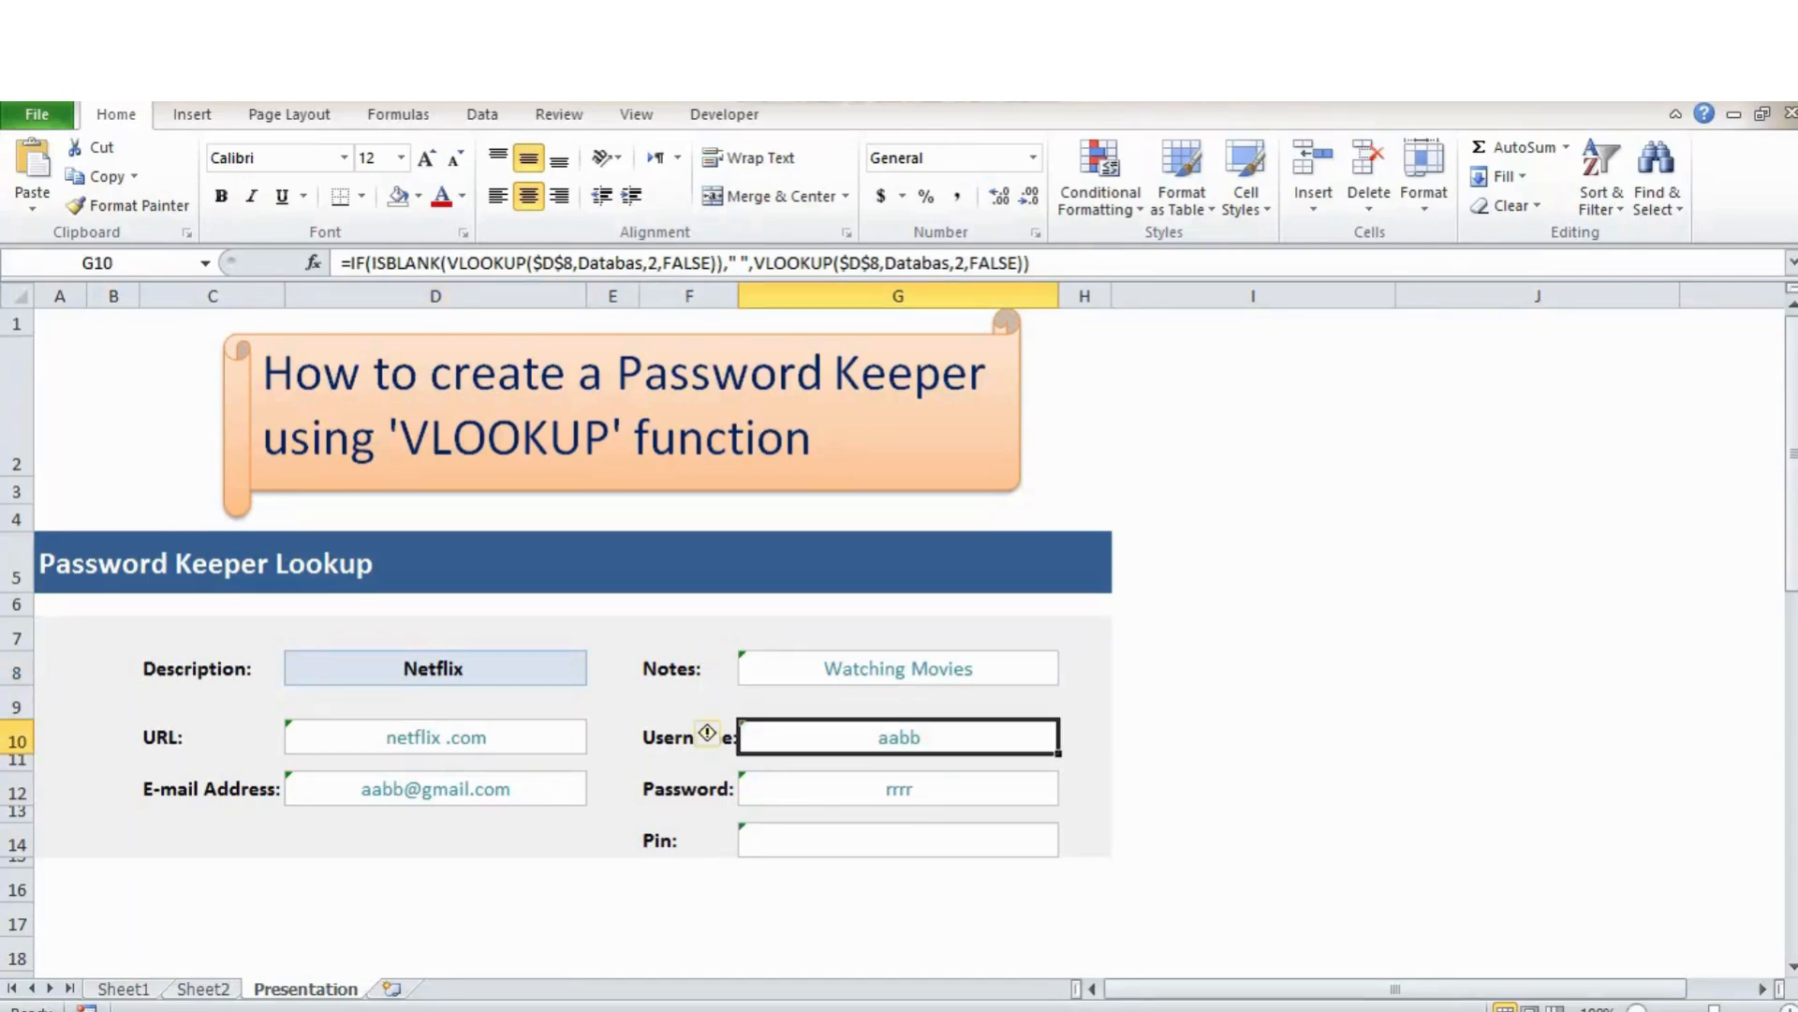
pyautogui.click(435, 788)
pyautogui.click(899, 788)
pyautogui.click(898, 839)
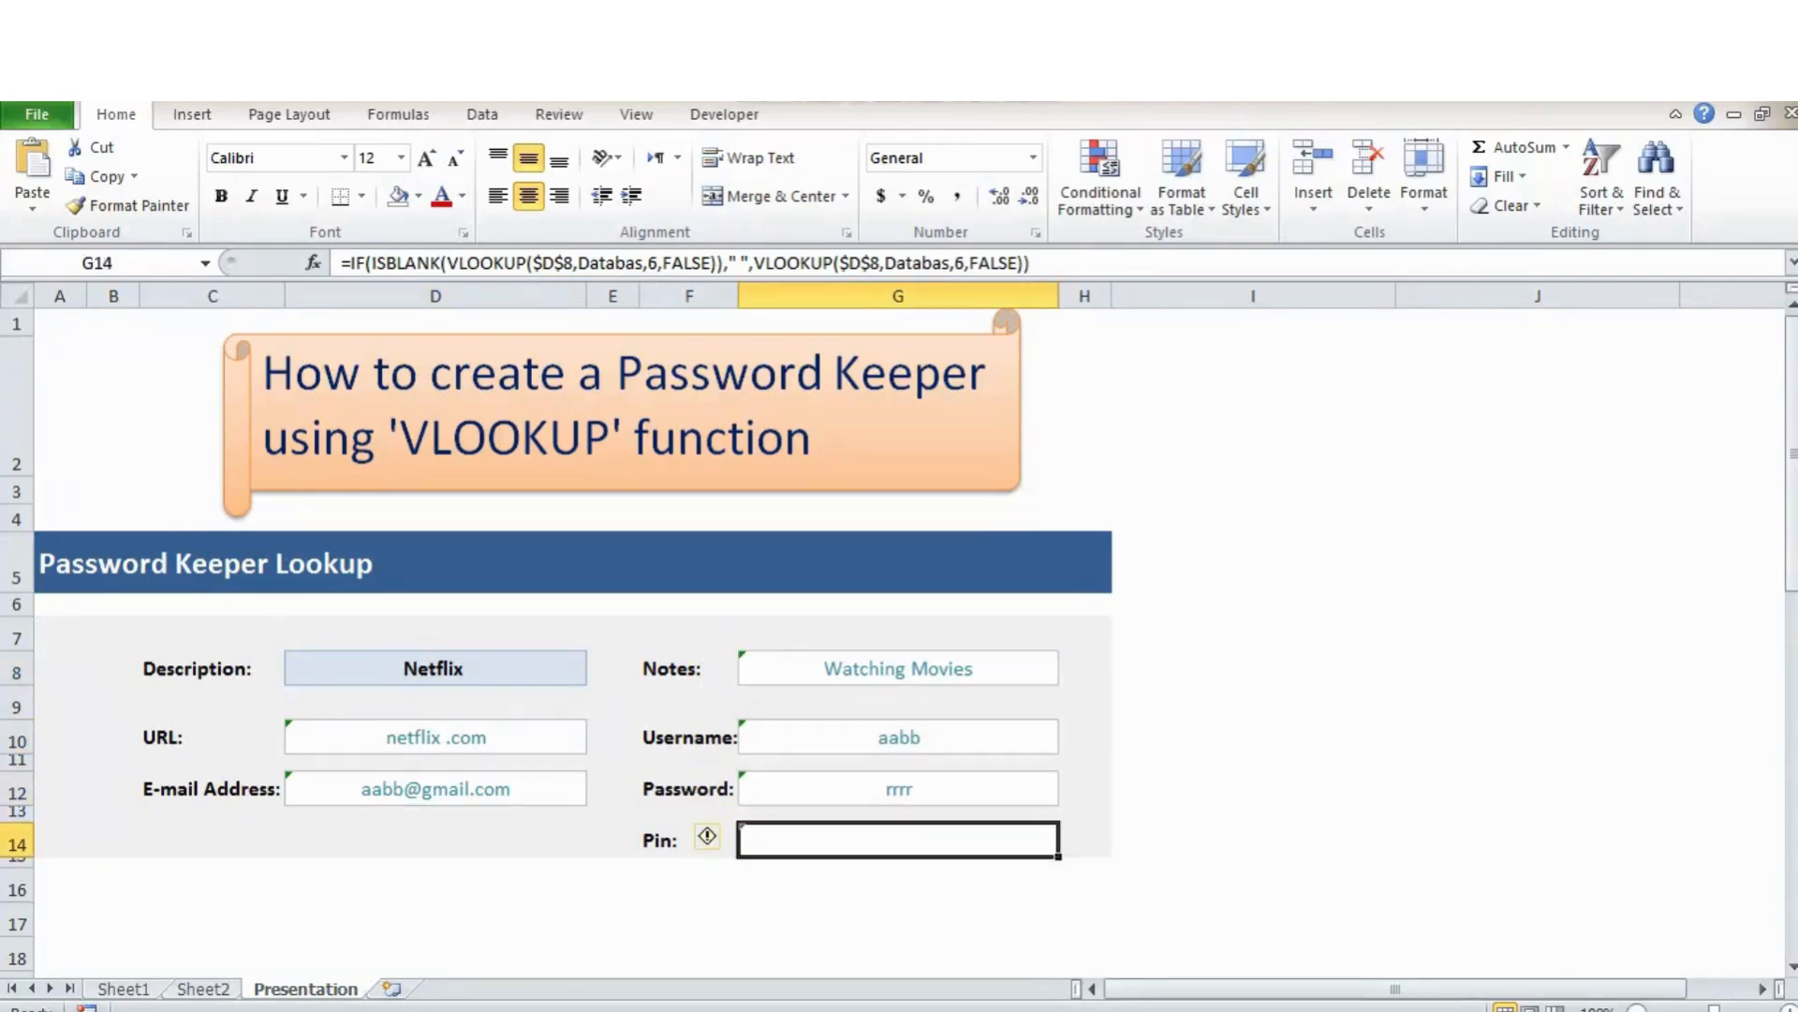
pyautogui.click(688, 884)
pyautogui.click(1253, 923)
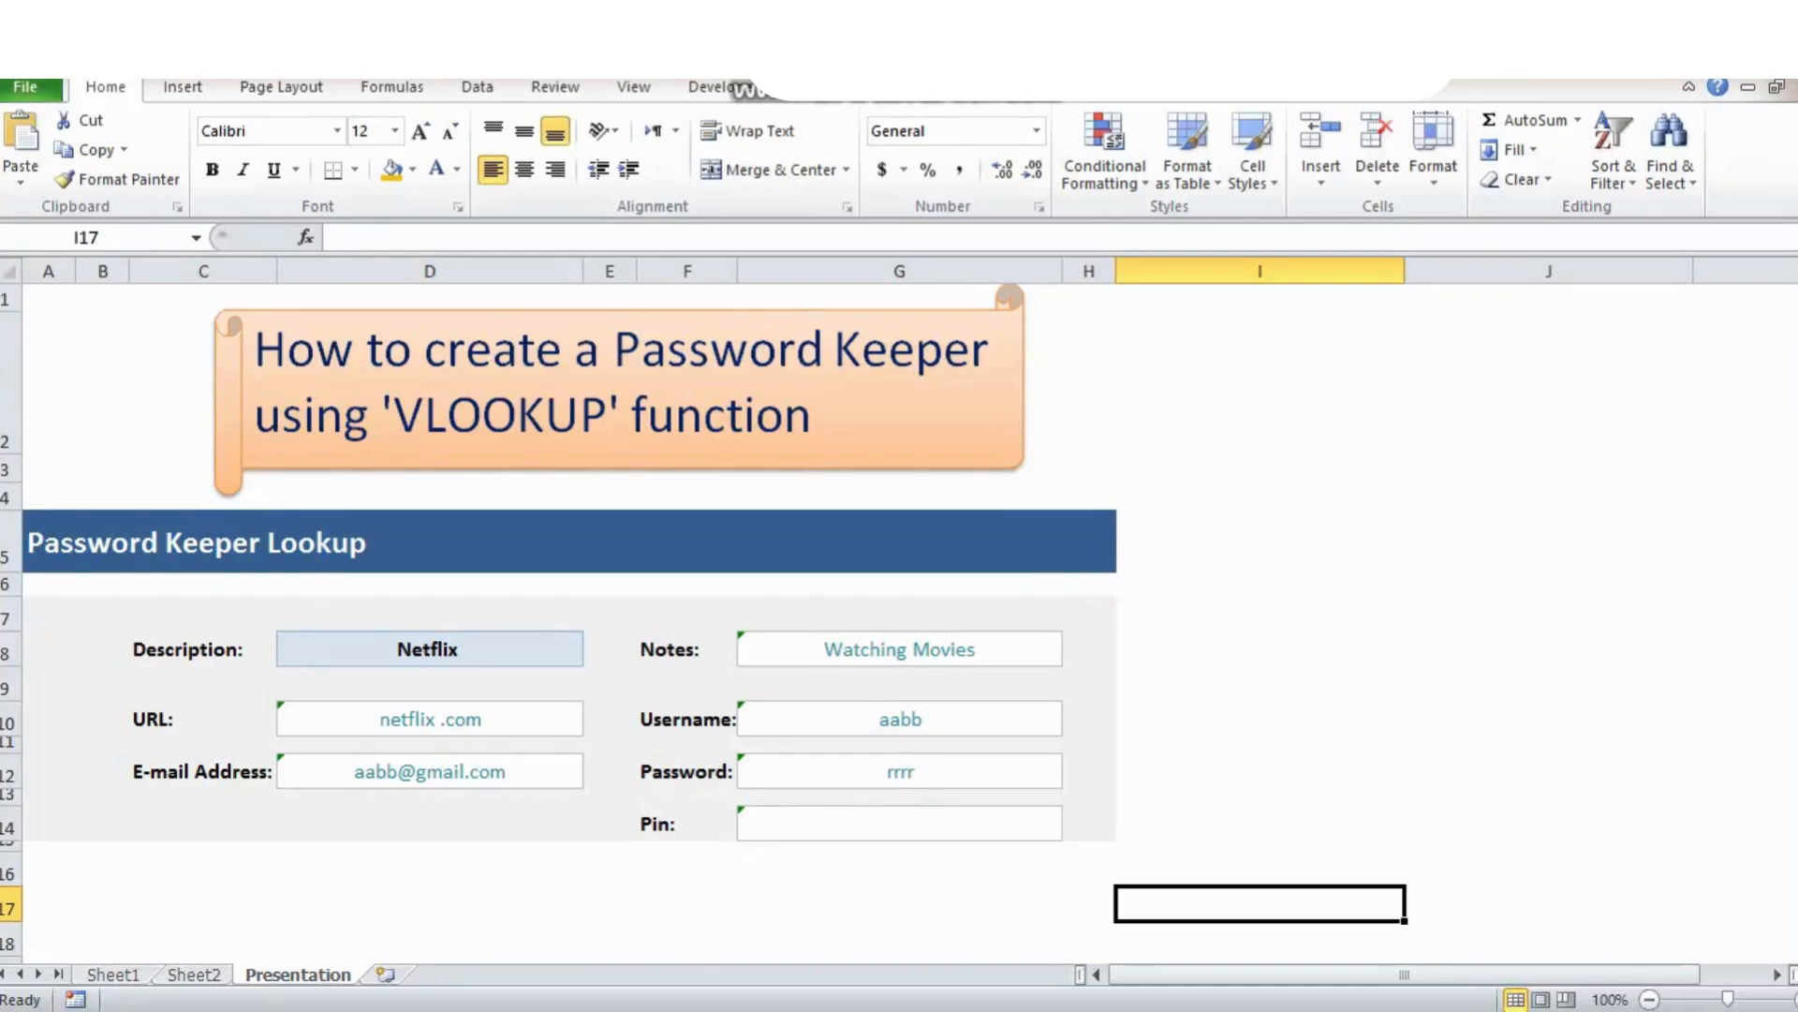
# Convert Sheet1's range A8:H13 into a table with default headers Column1 to Column8.
pyautogui.hotkey('ctrl', 'pageup')
pyautogui.hotkey('ctrl', 'pageup')
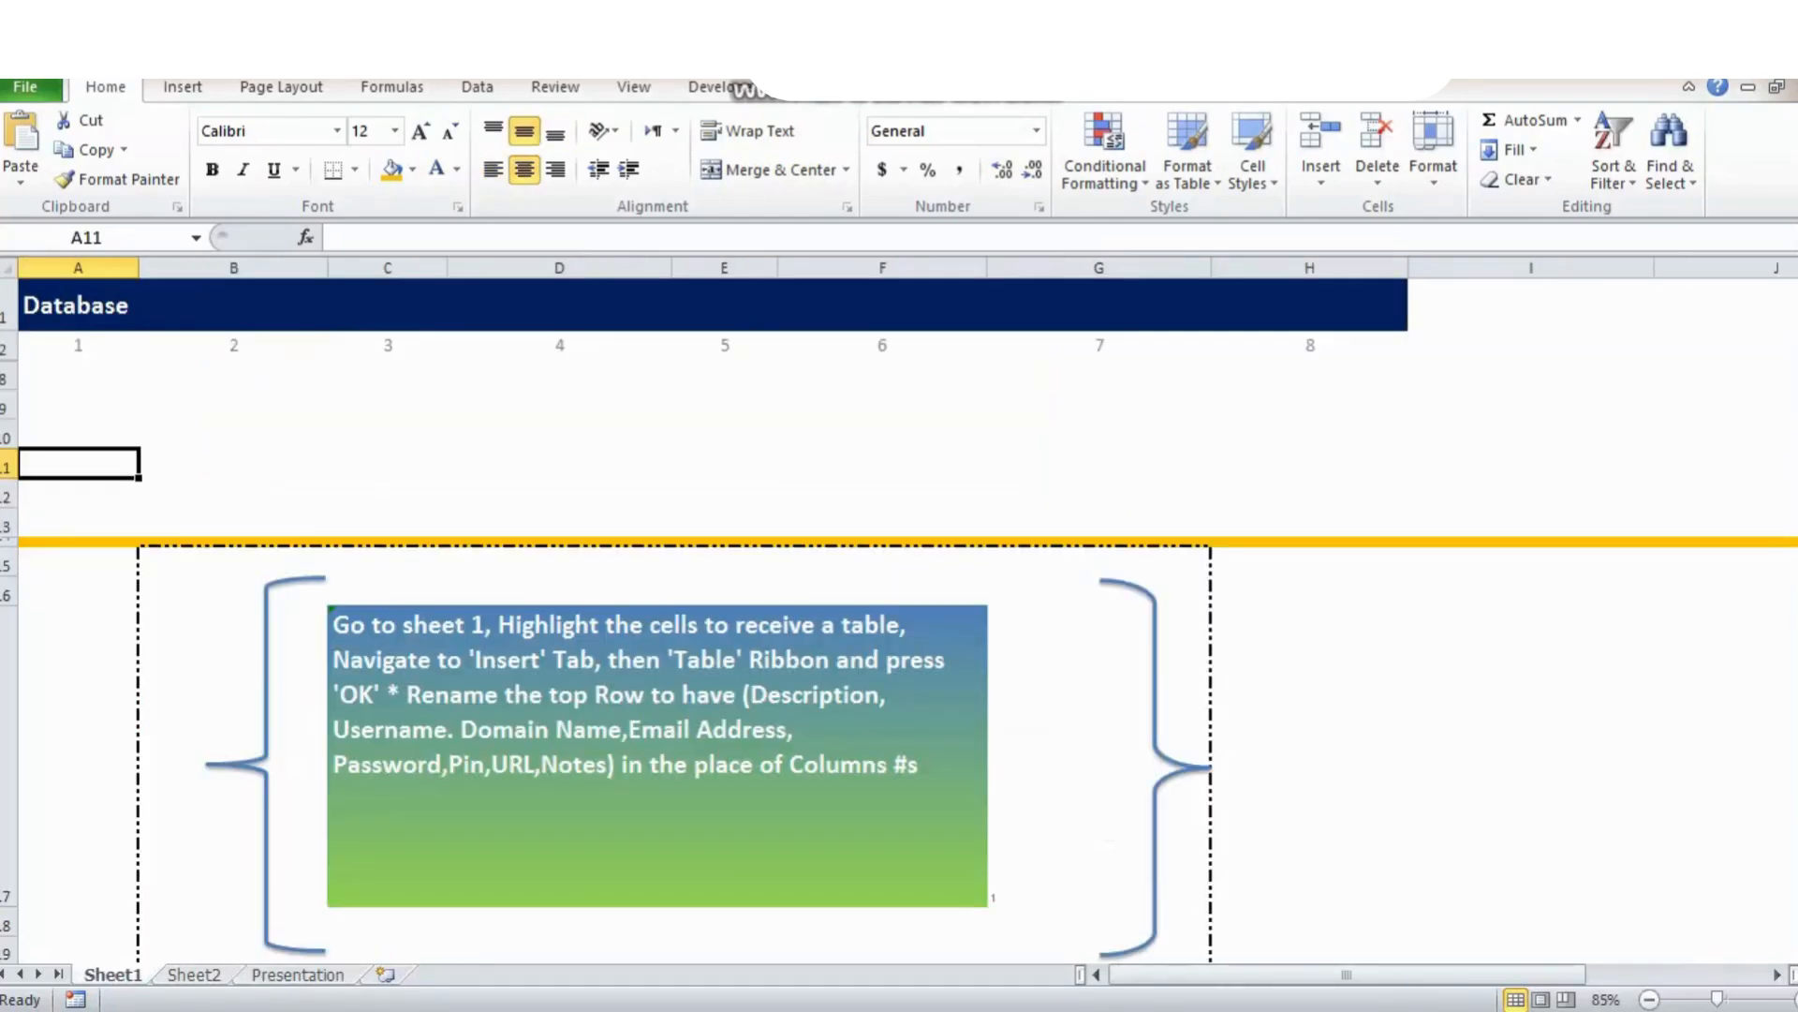
pyautogui.moveTo(78, 373); pyautogui.dragTo(1310, 525)
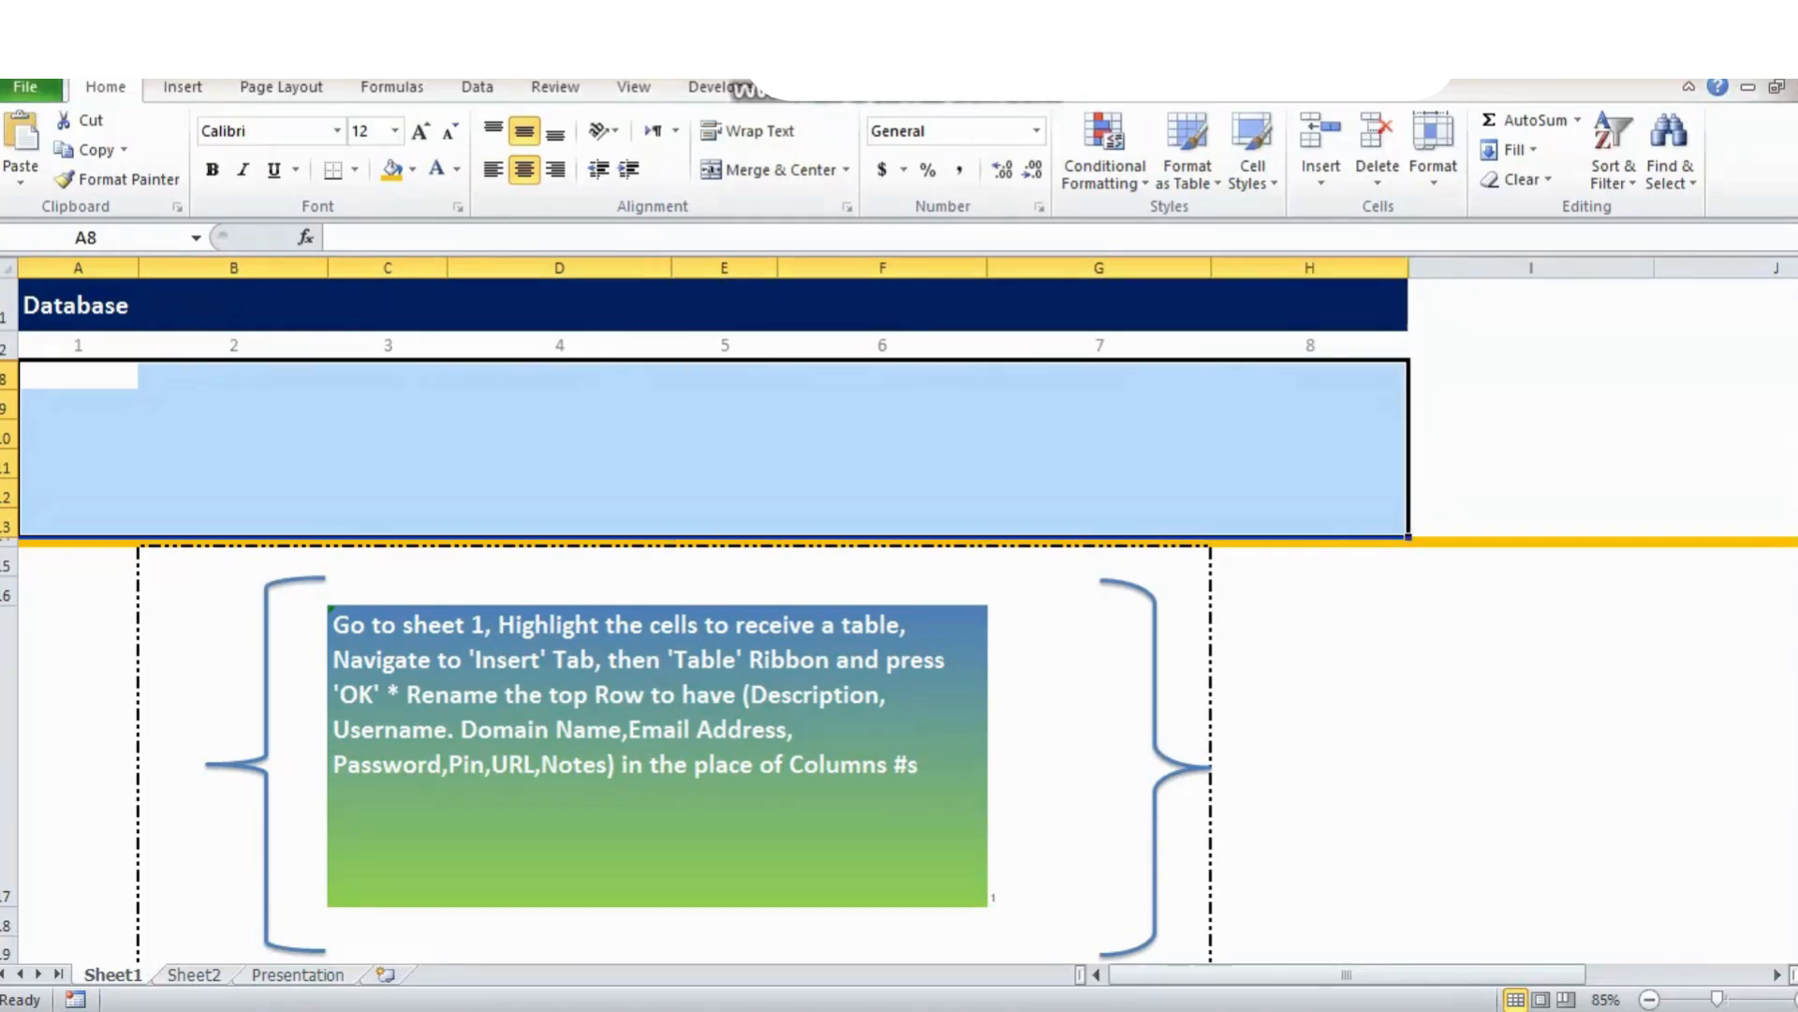
pyautogui.hotkey('alt', 'n')
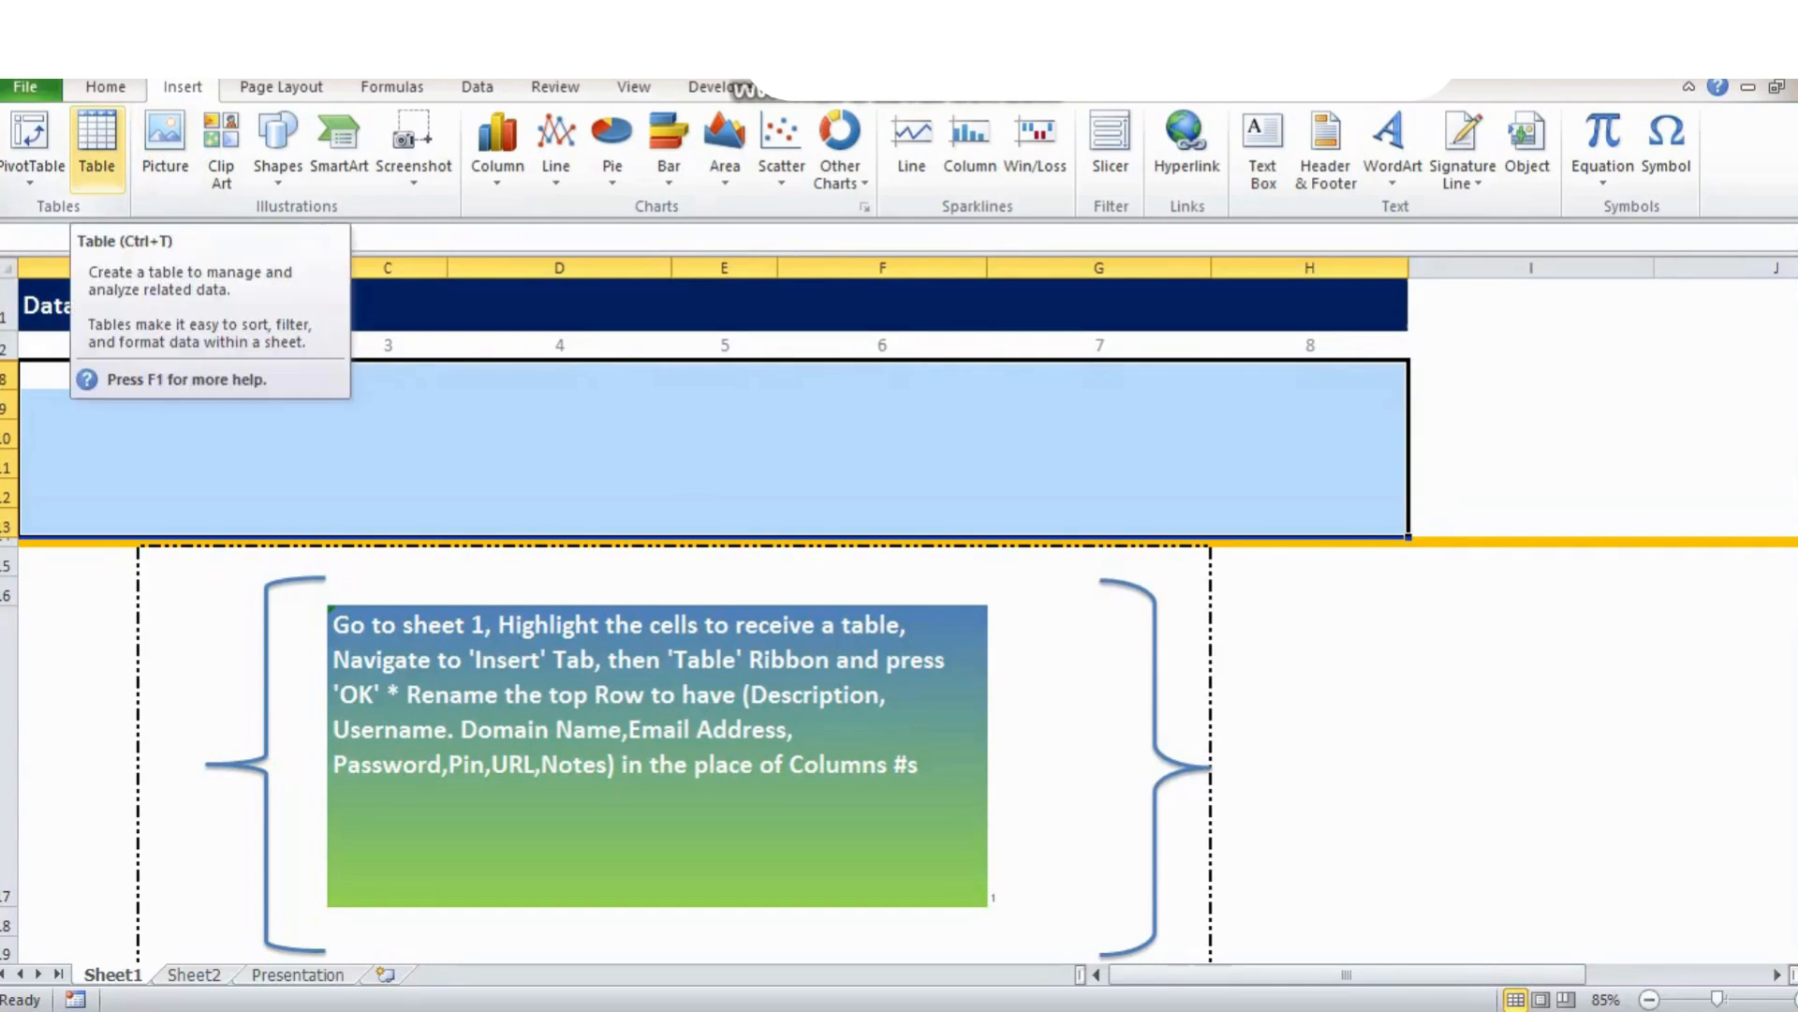
pyautogui.click(96, 145)
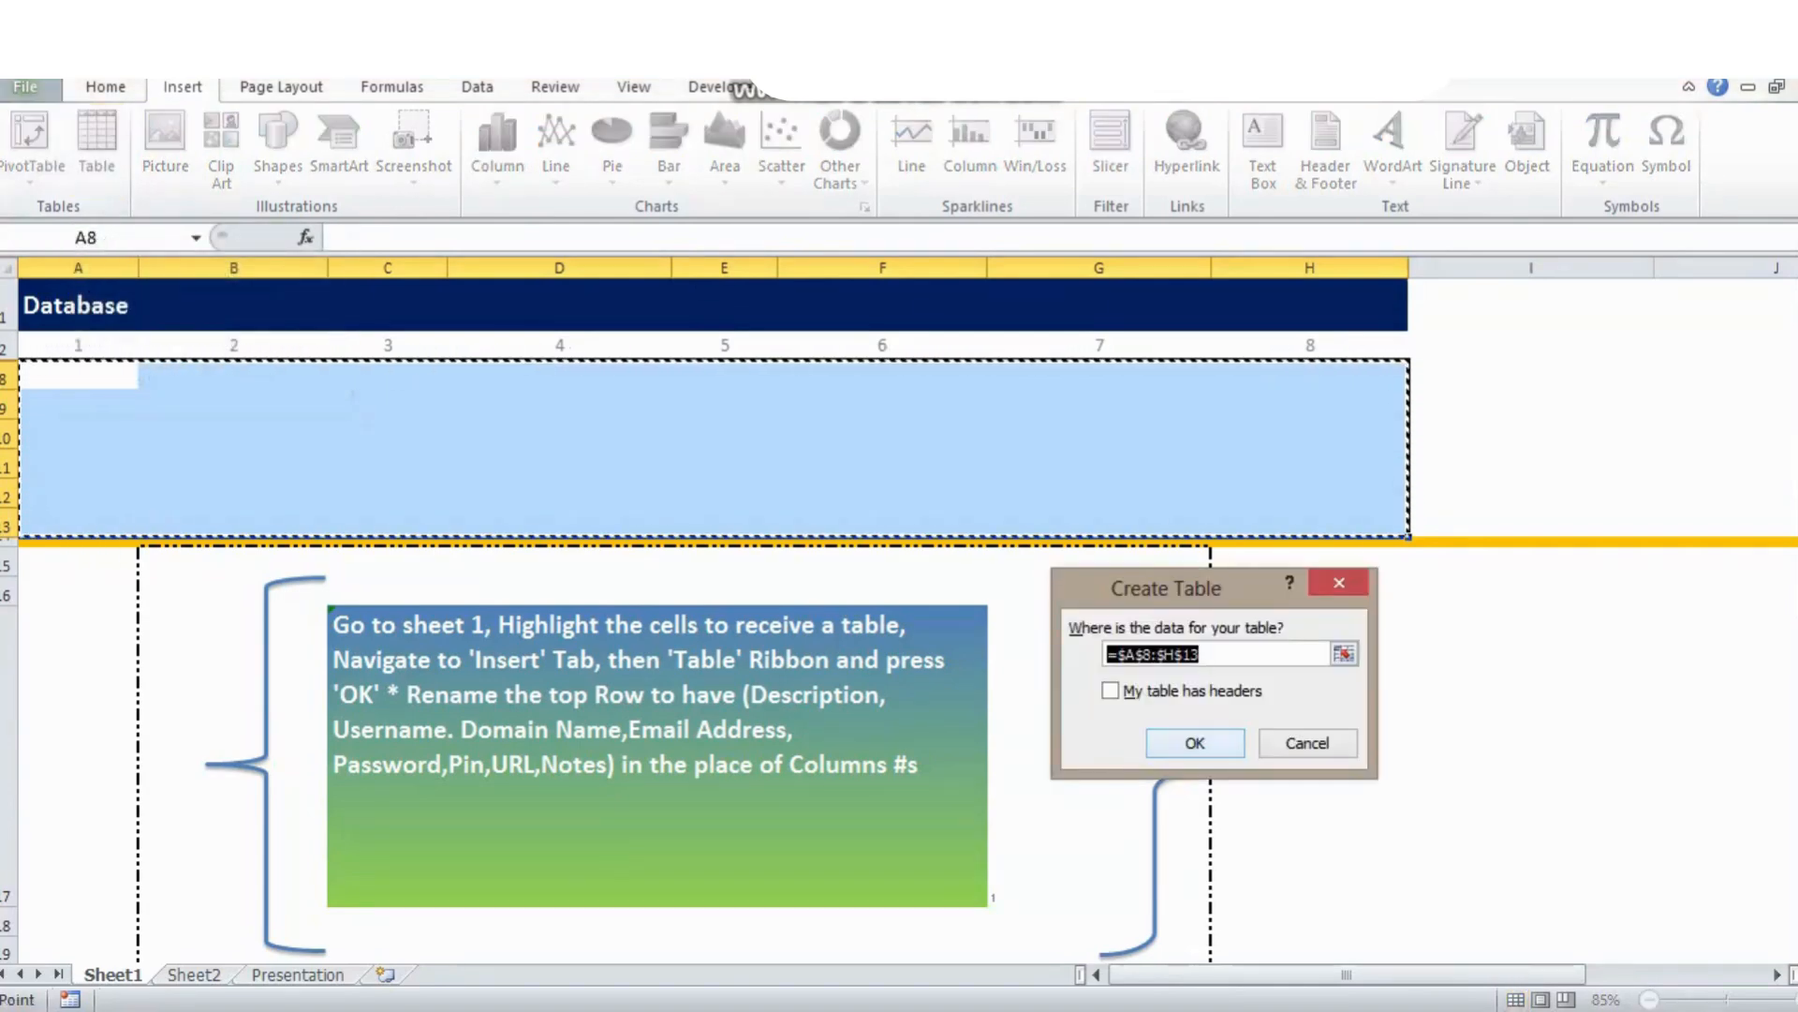
pyautogui.press('Return')
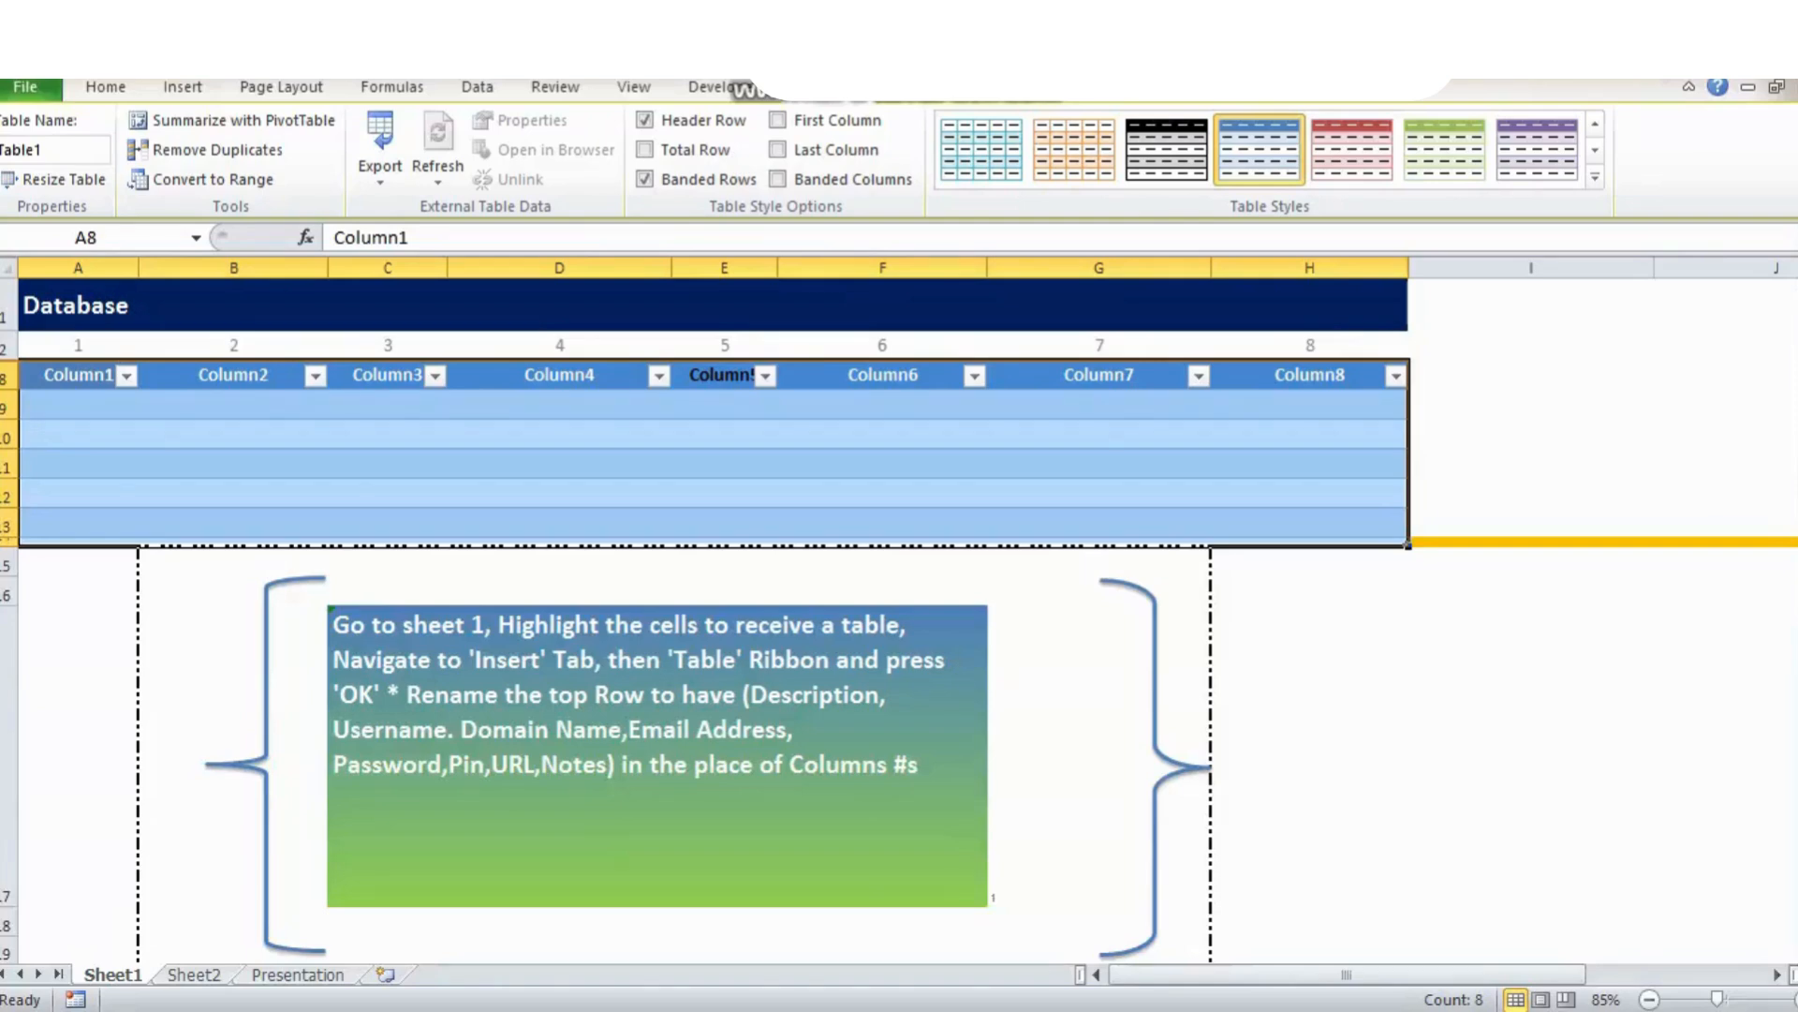
# Rename the first three table headers to Description, Username and Domain Name.
pyautogui.click(78, 374)
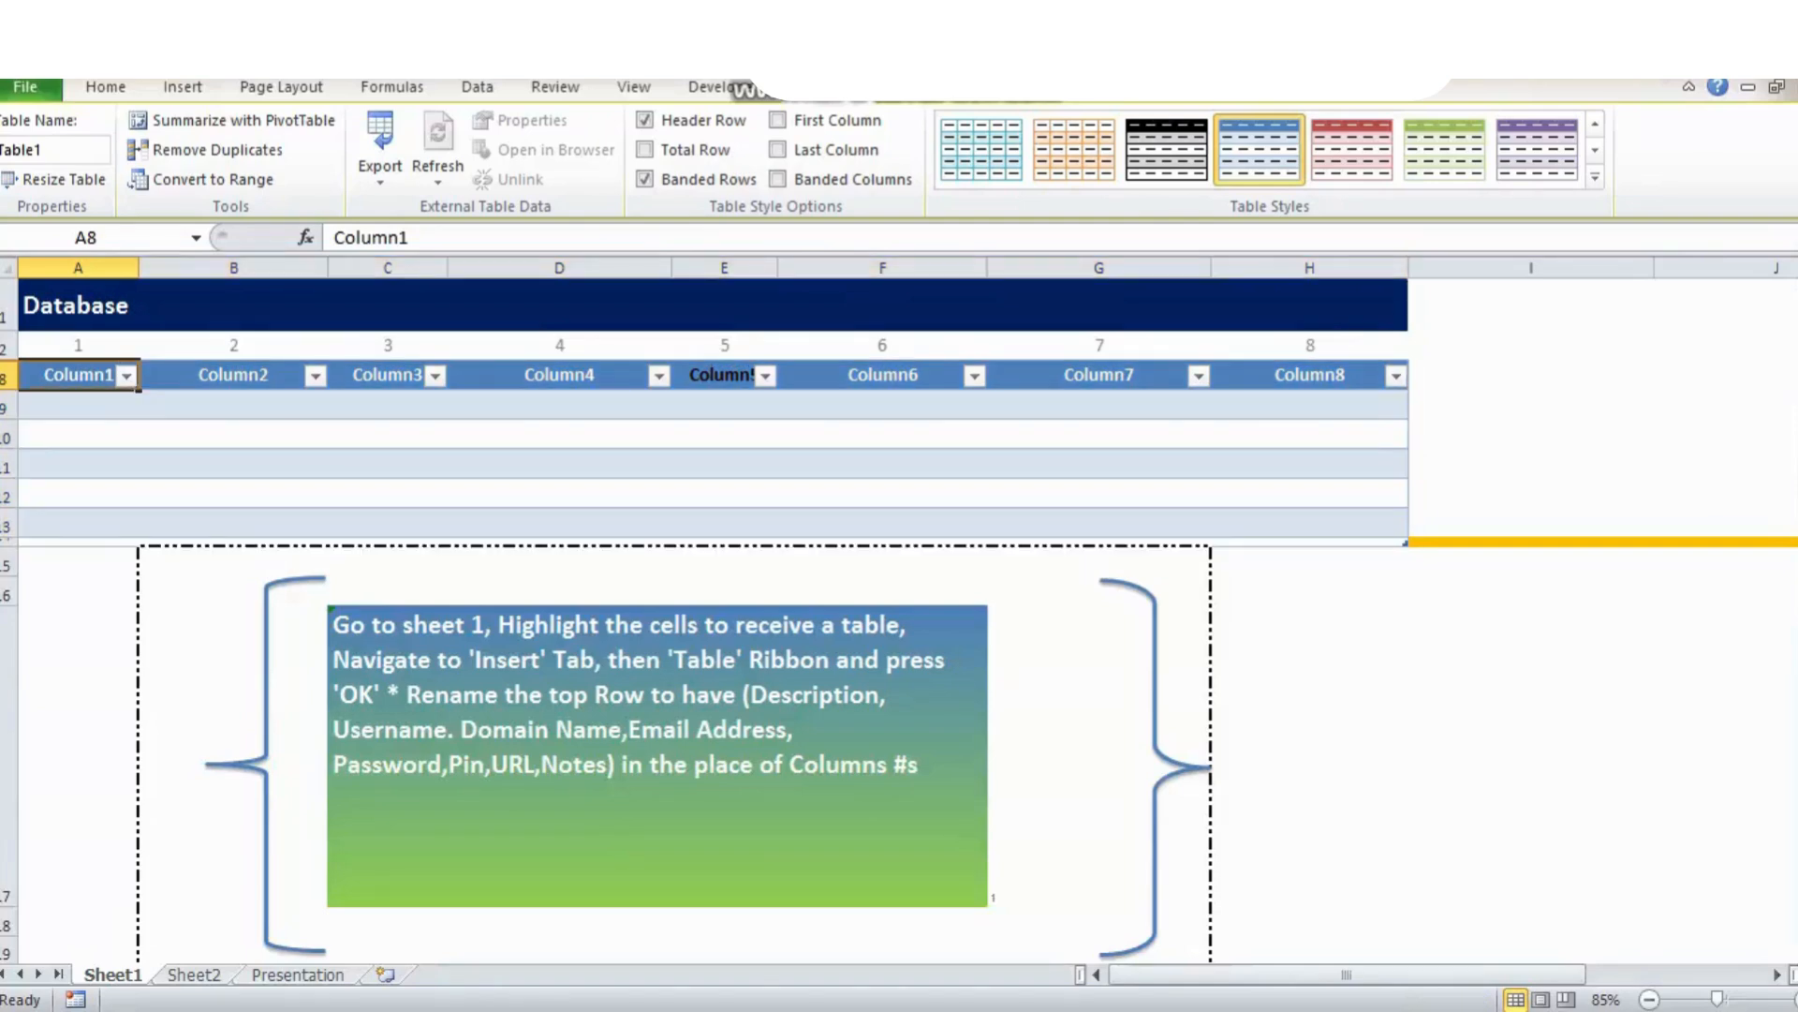
pyautogui.doubleClick(370, 237)
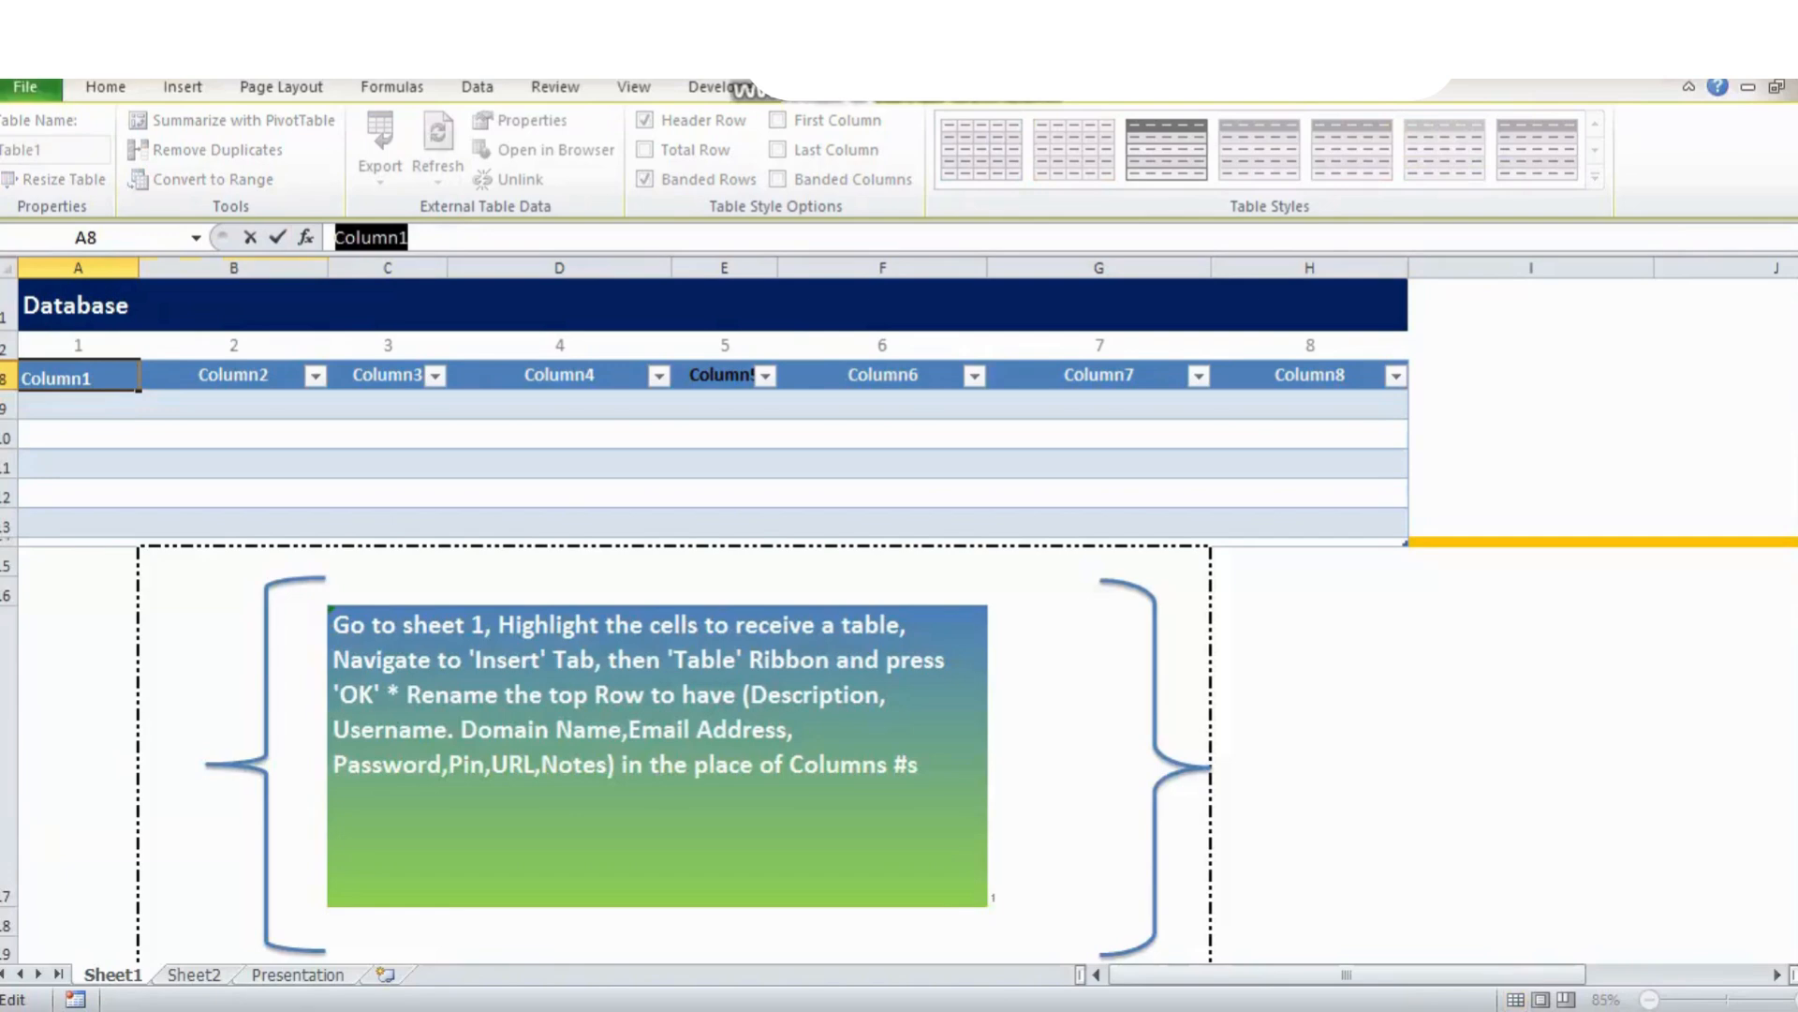
pyautogui.write('Descr')
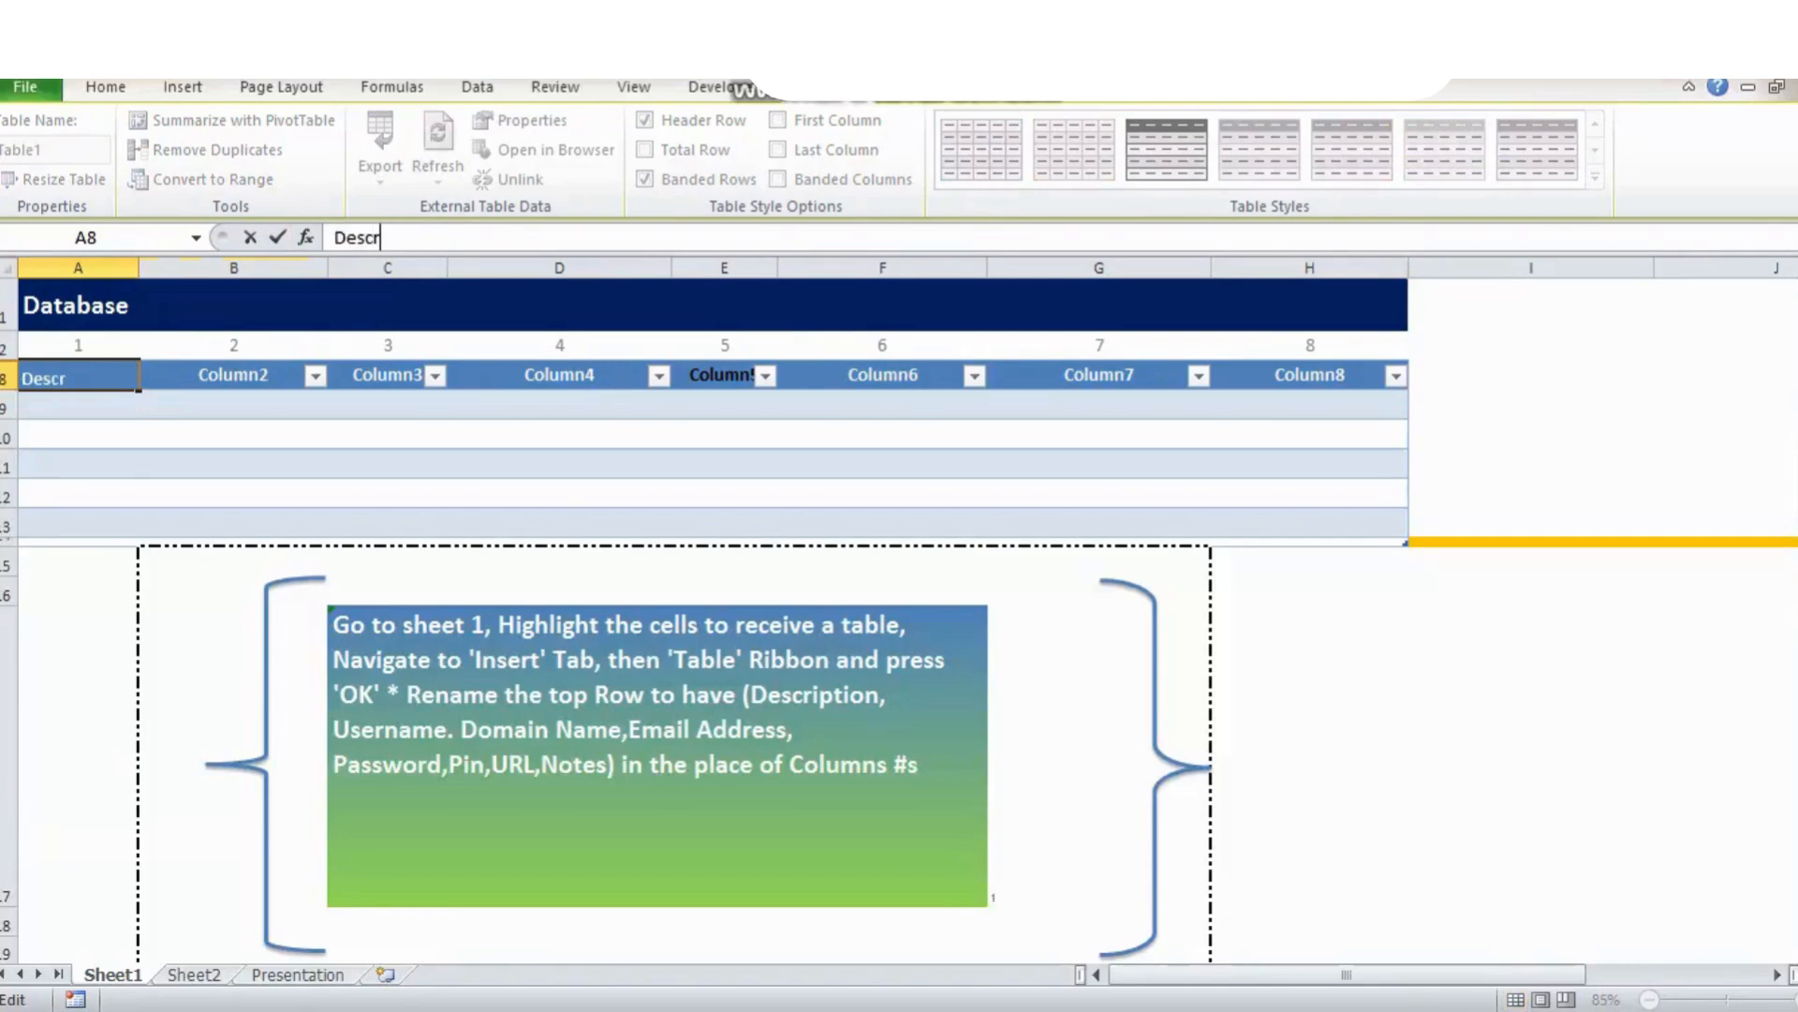
pyautogui.write('iption')
pyautogui.press('Return')
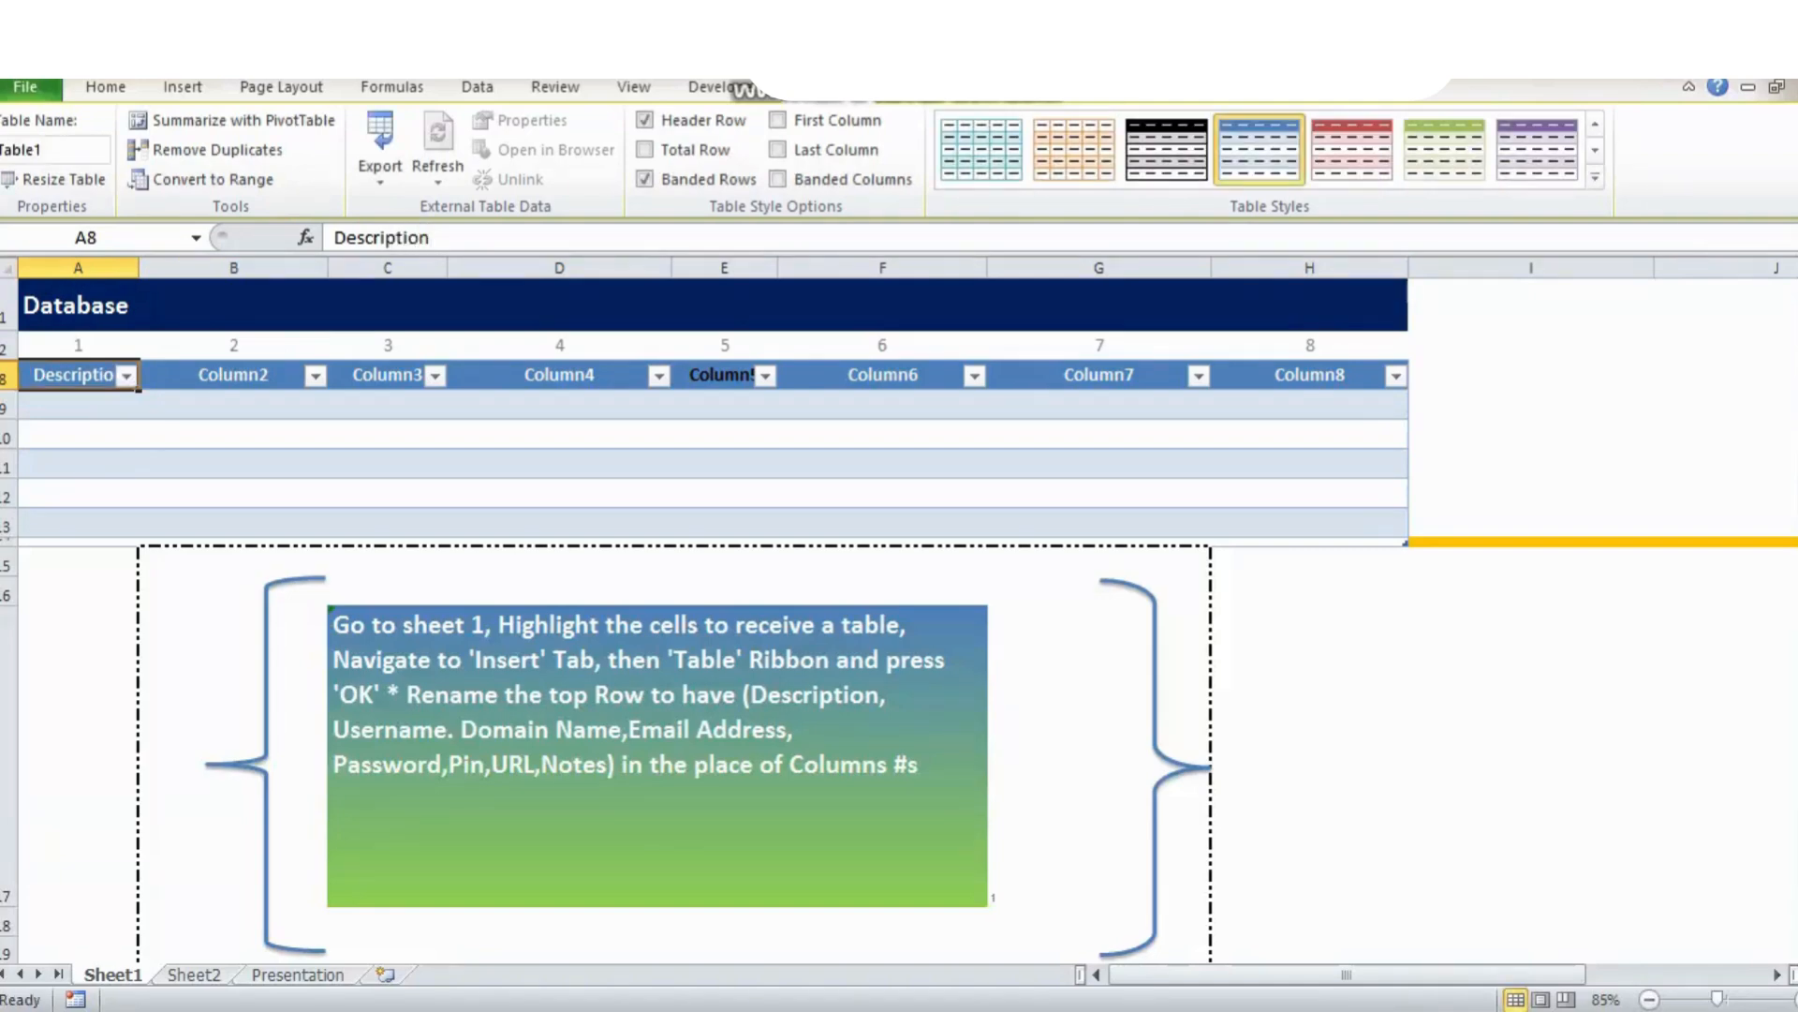
pyautogui.click(234, 374)
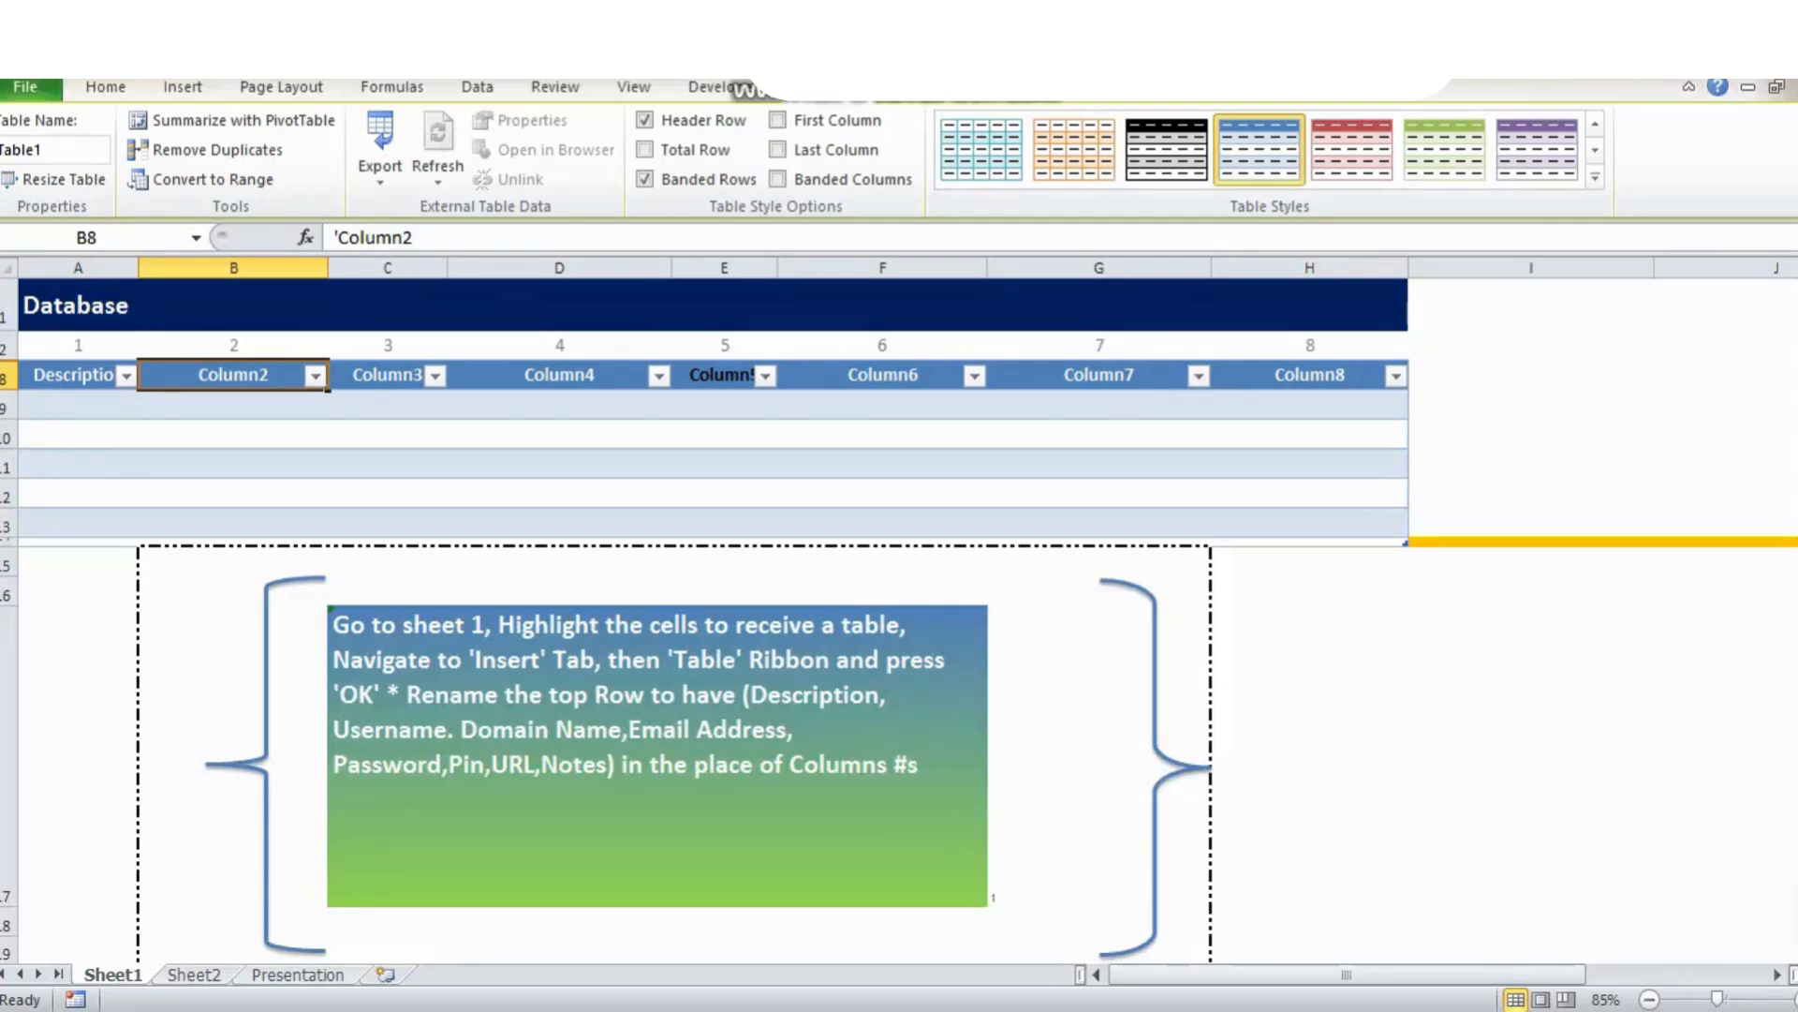
pyautogui.tripleClick(375, 237)
pyautogui.write('U')
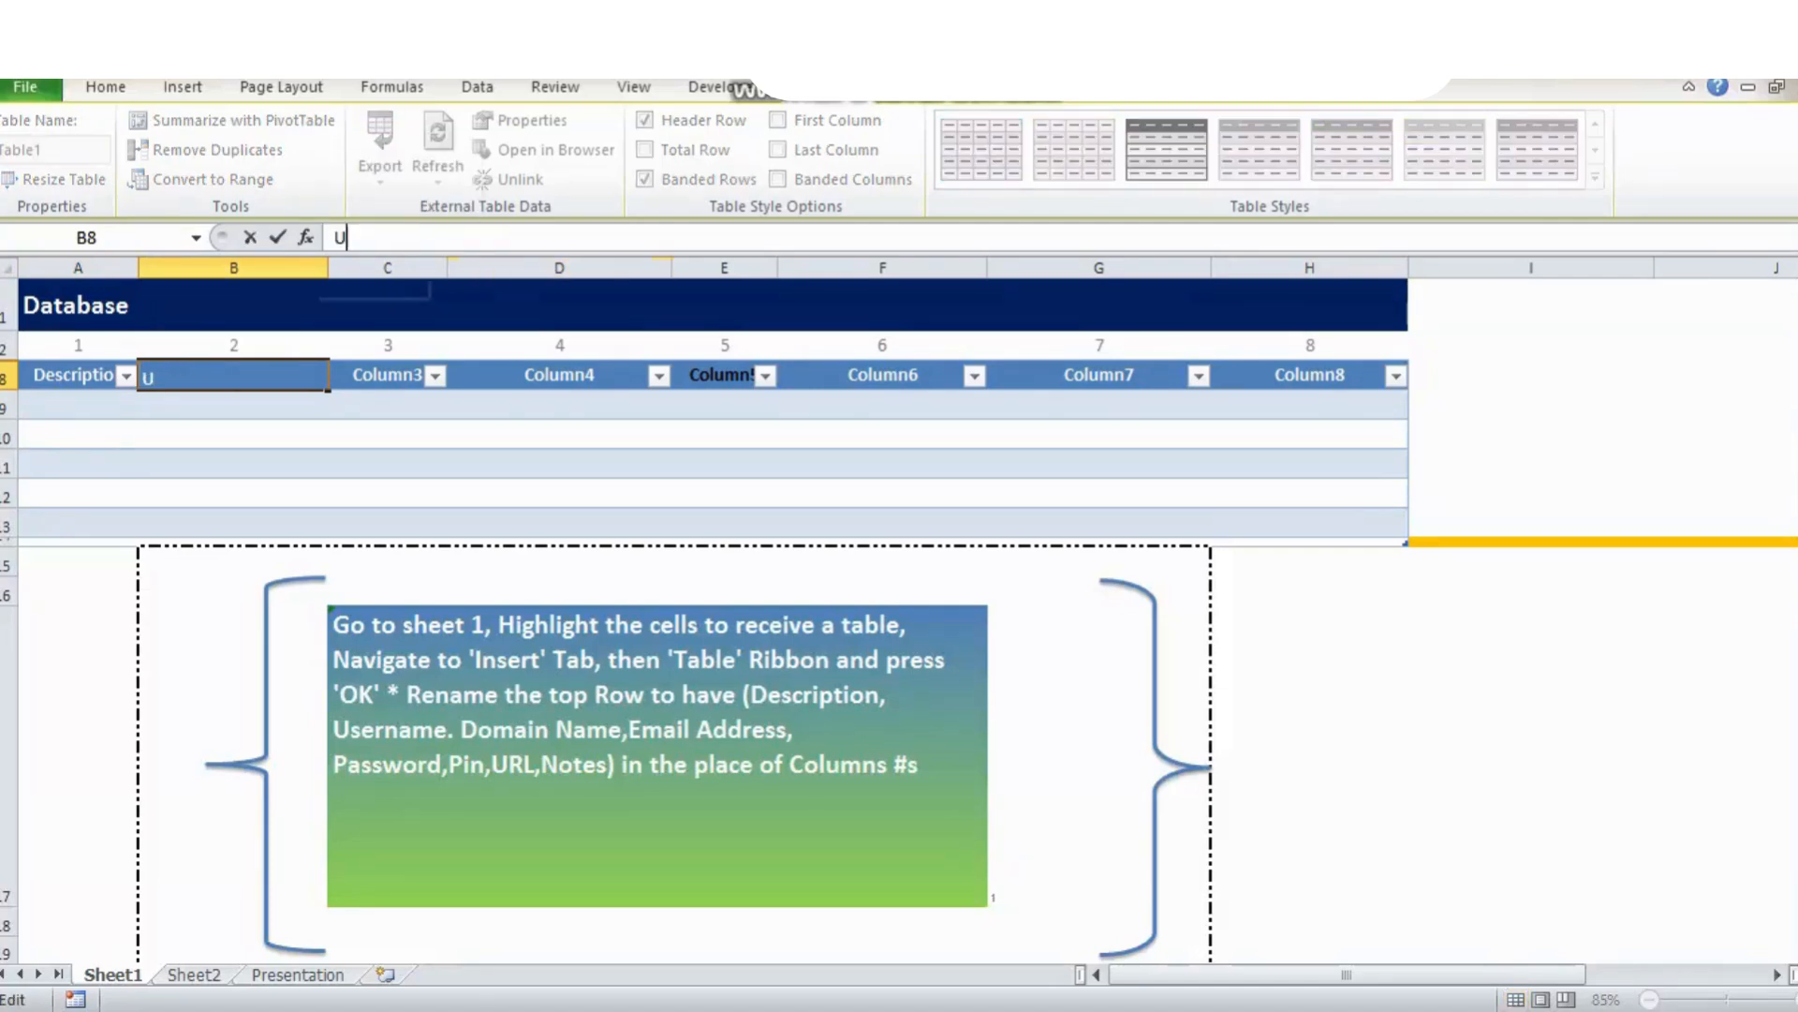
pyautogui.write('sername')
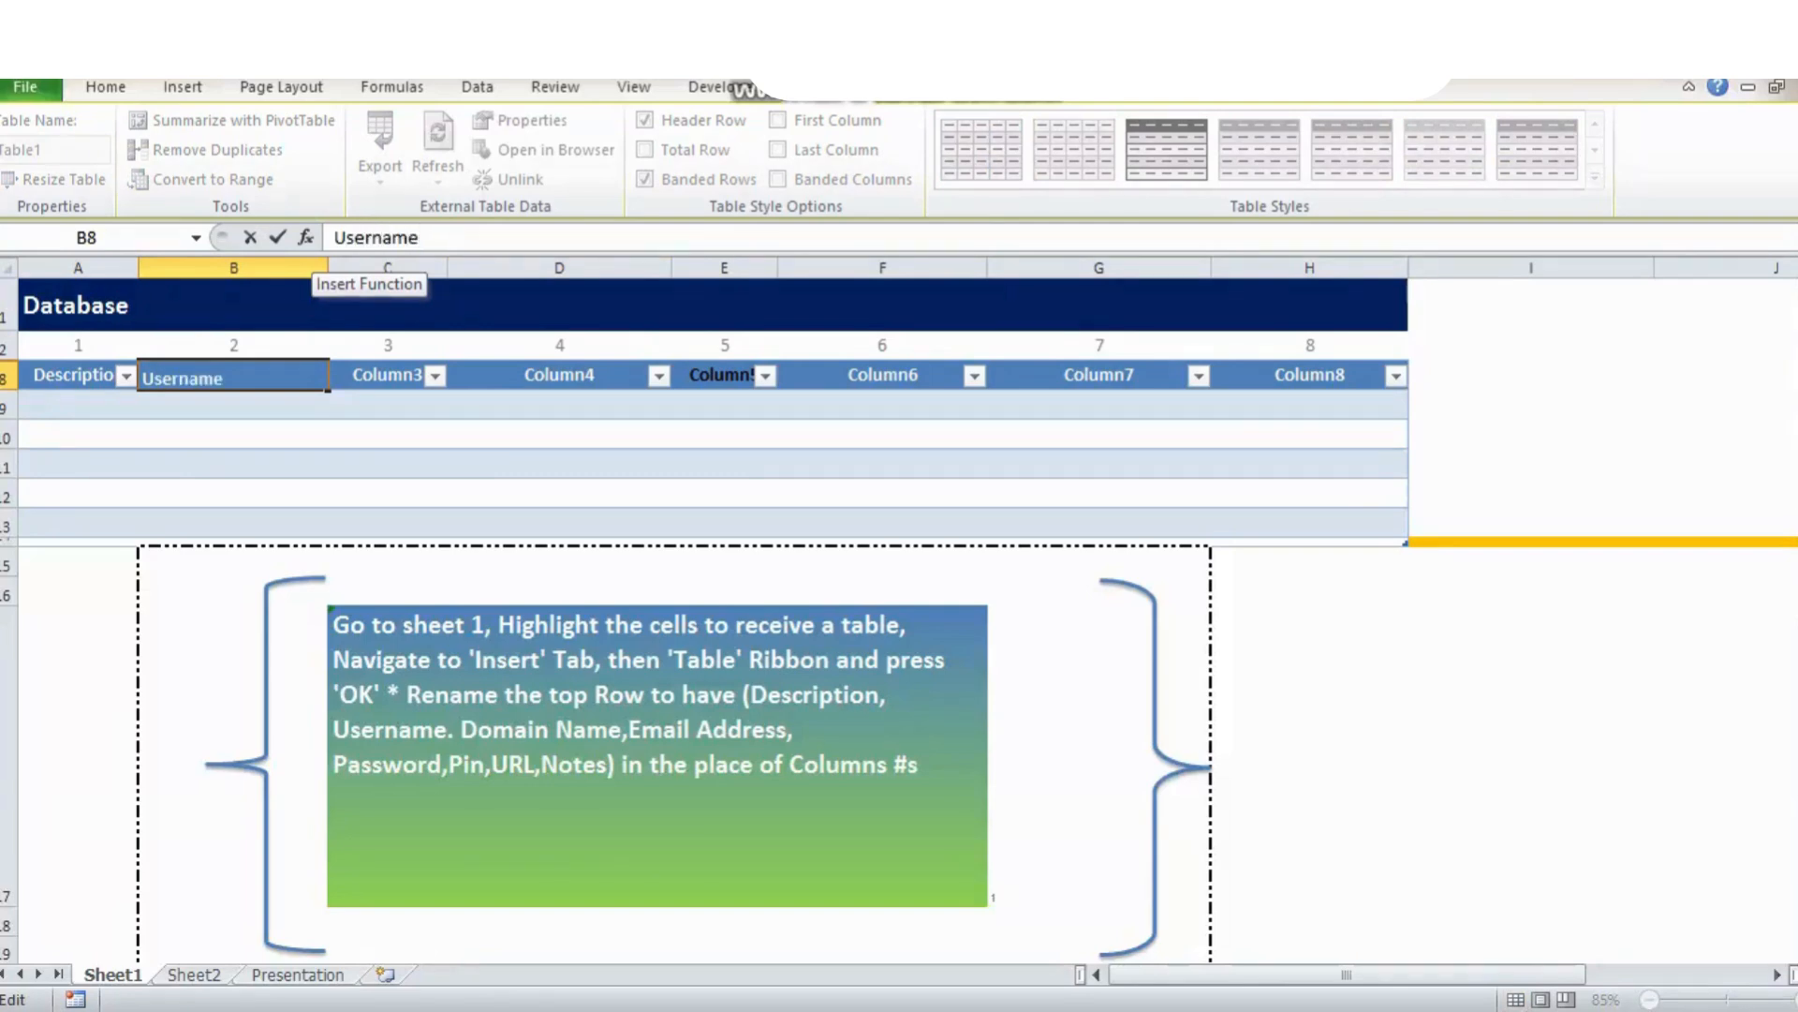
pyautogui.press('Tab')
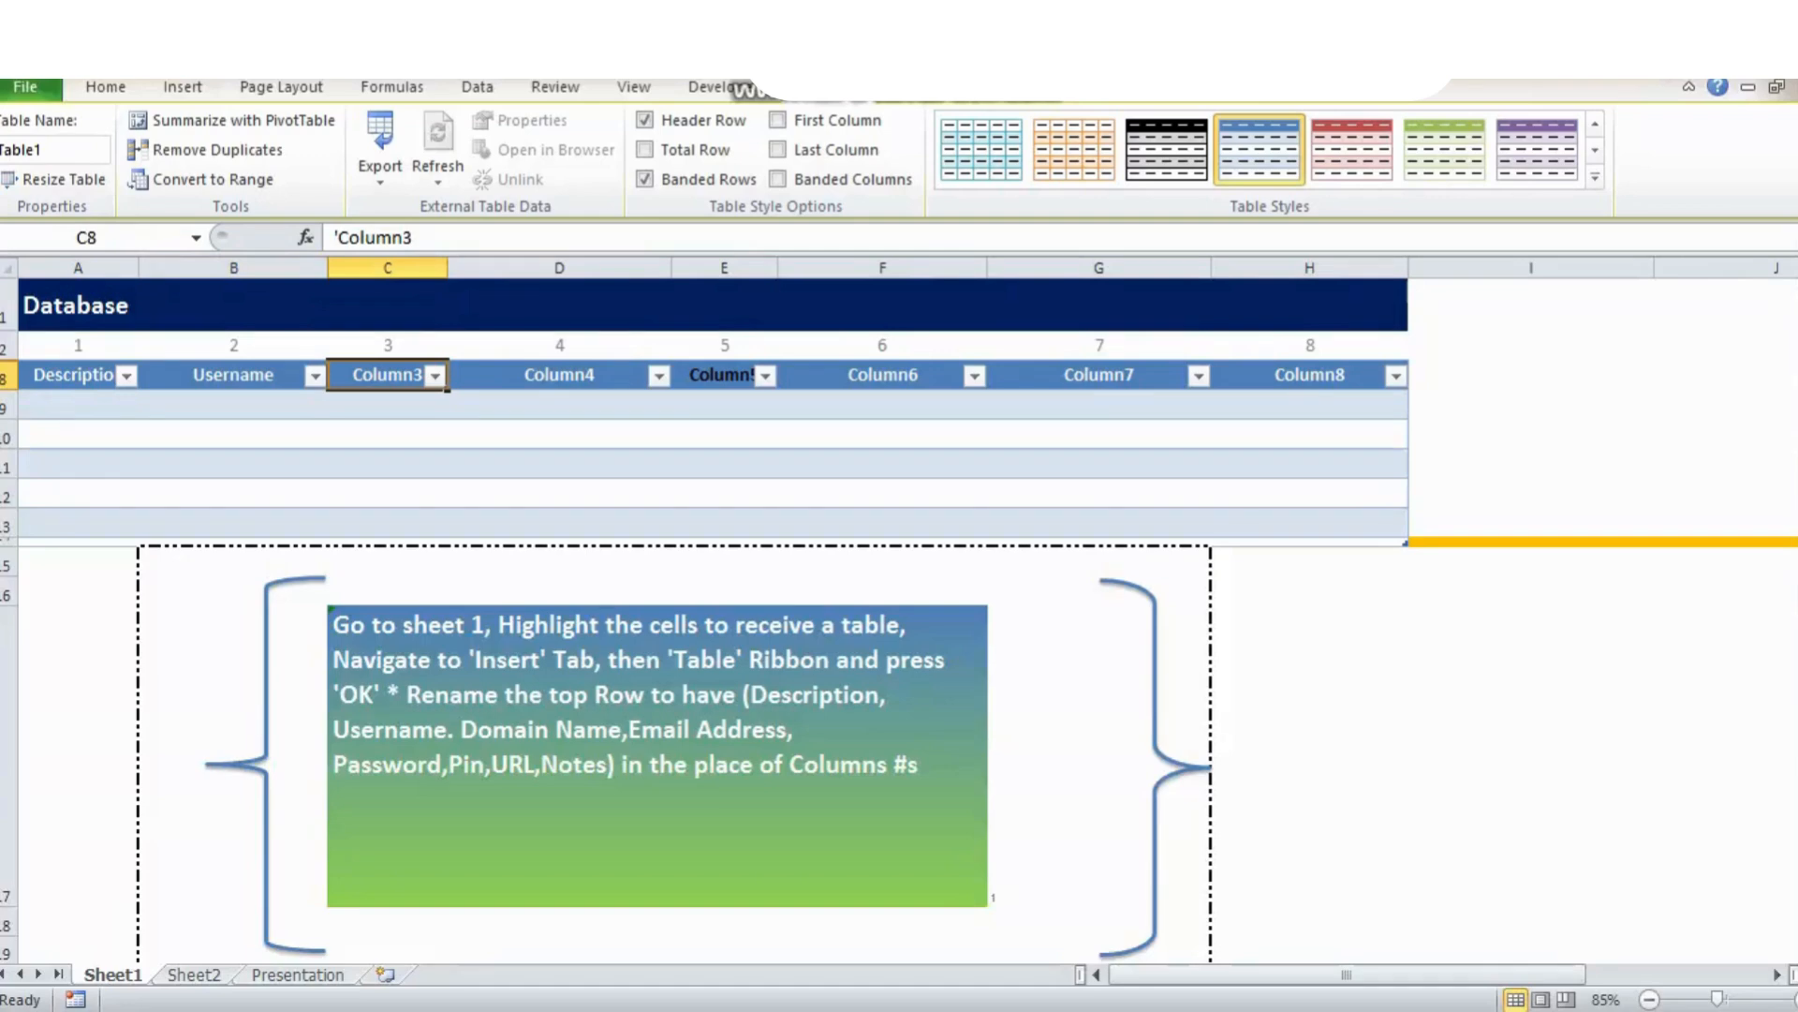
pyautogui.tripleClick(374, 237)
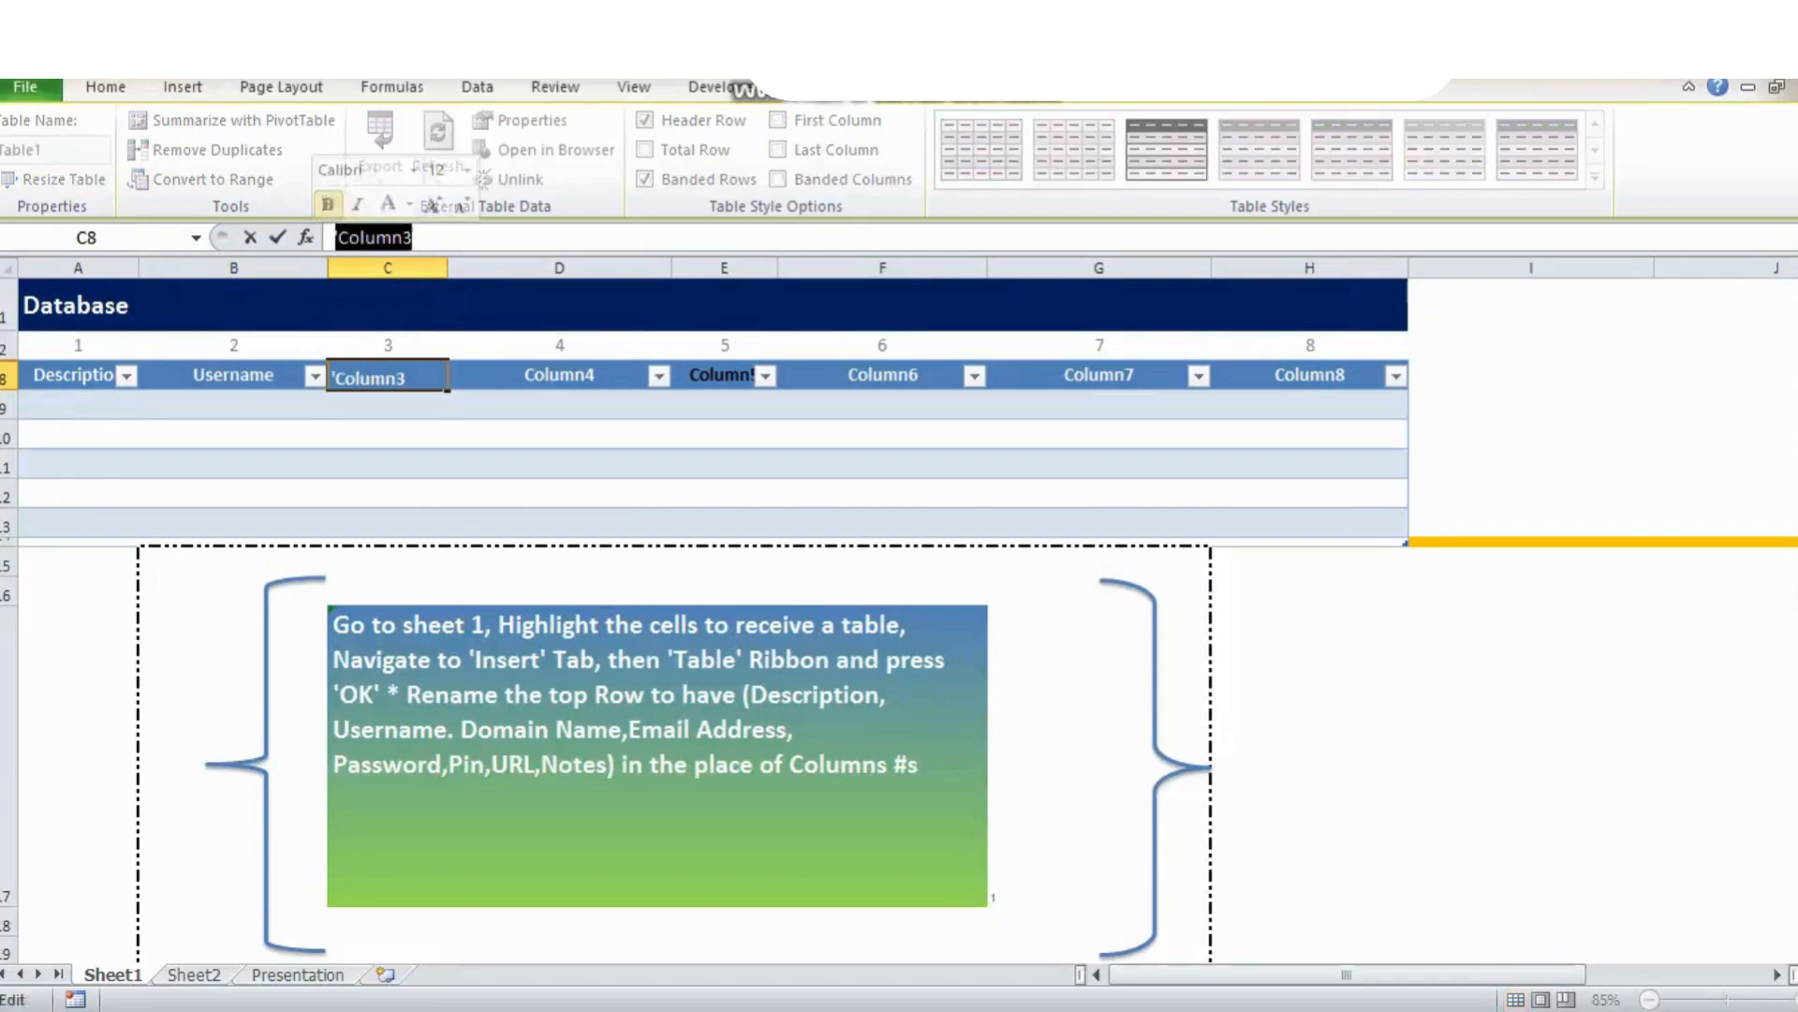
pyautogui.write('Domai')
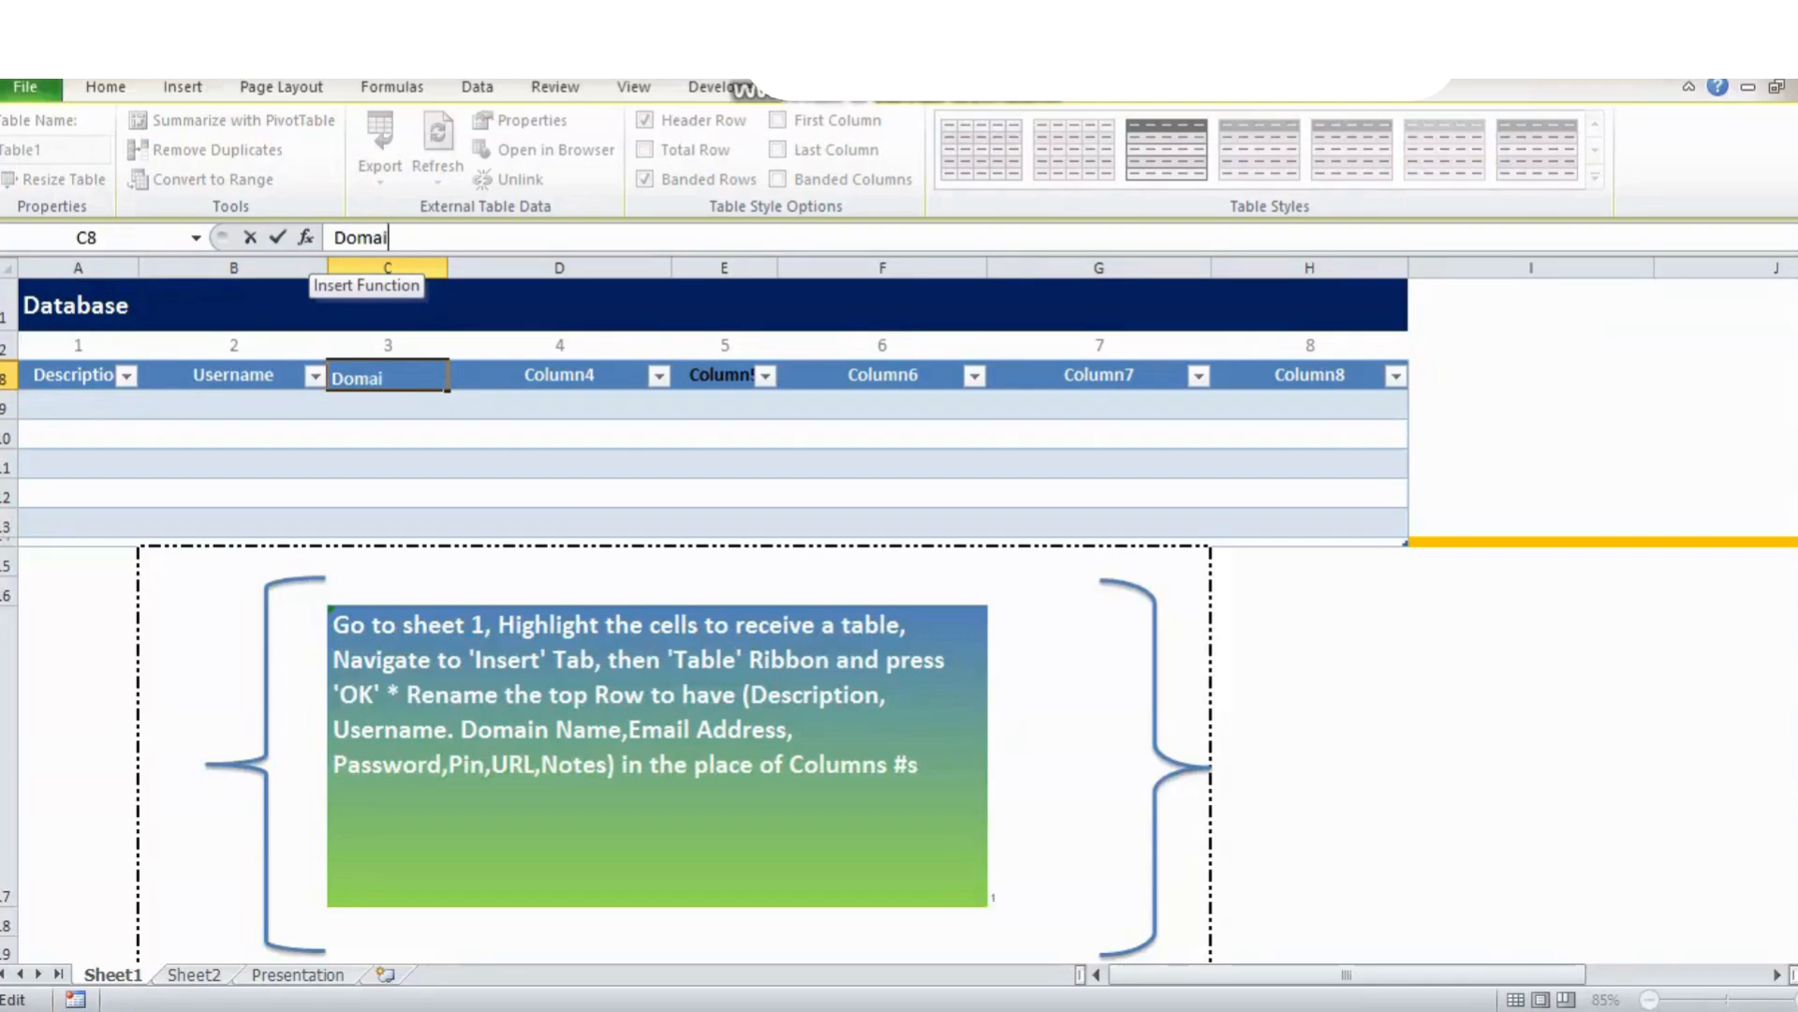
pyautogui.write('n Name')
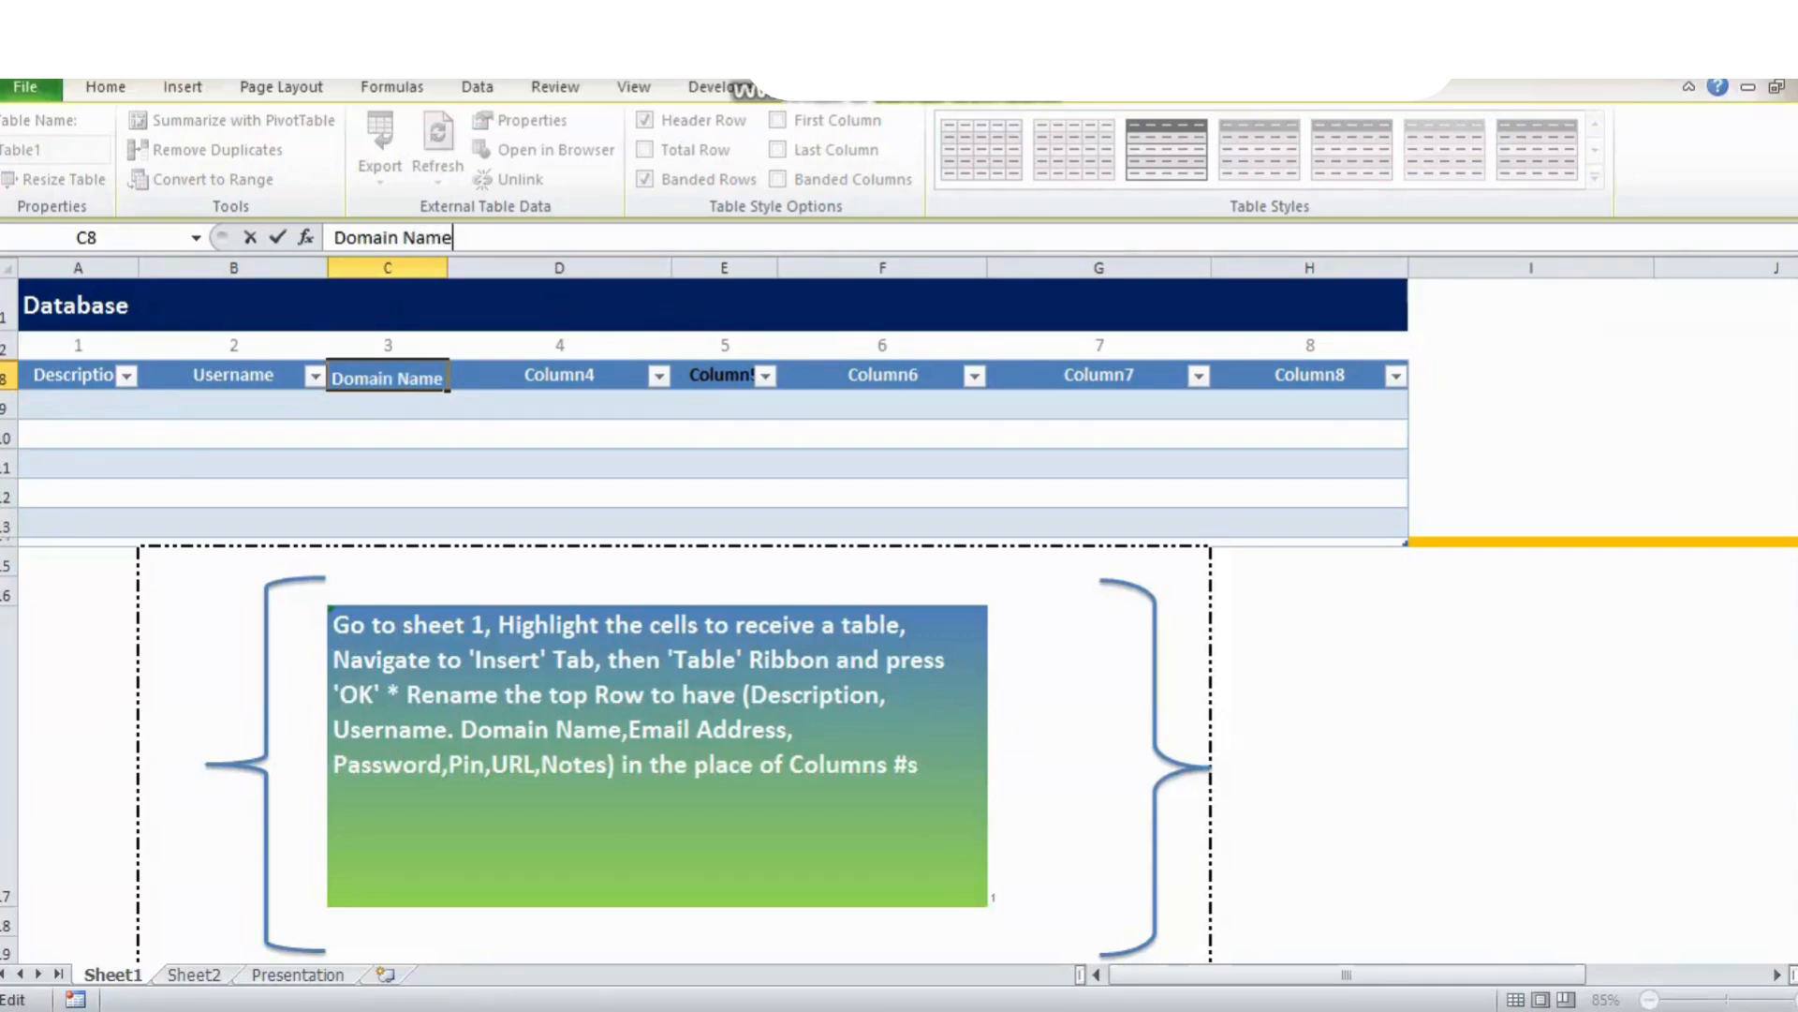
pyautogui.press('Tab')
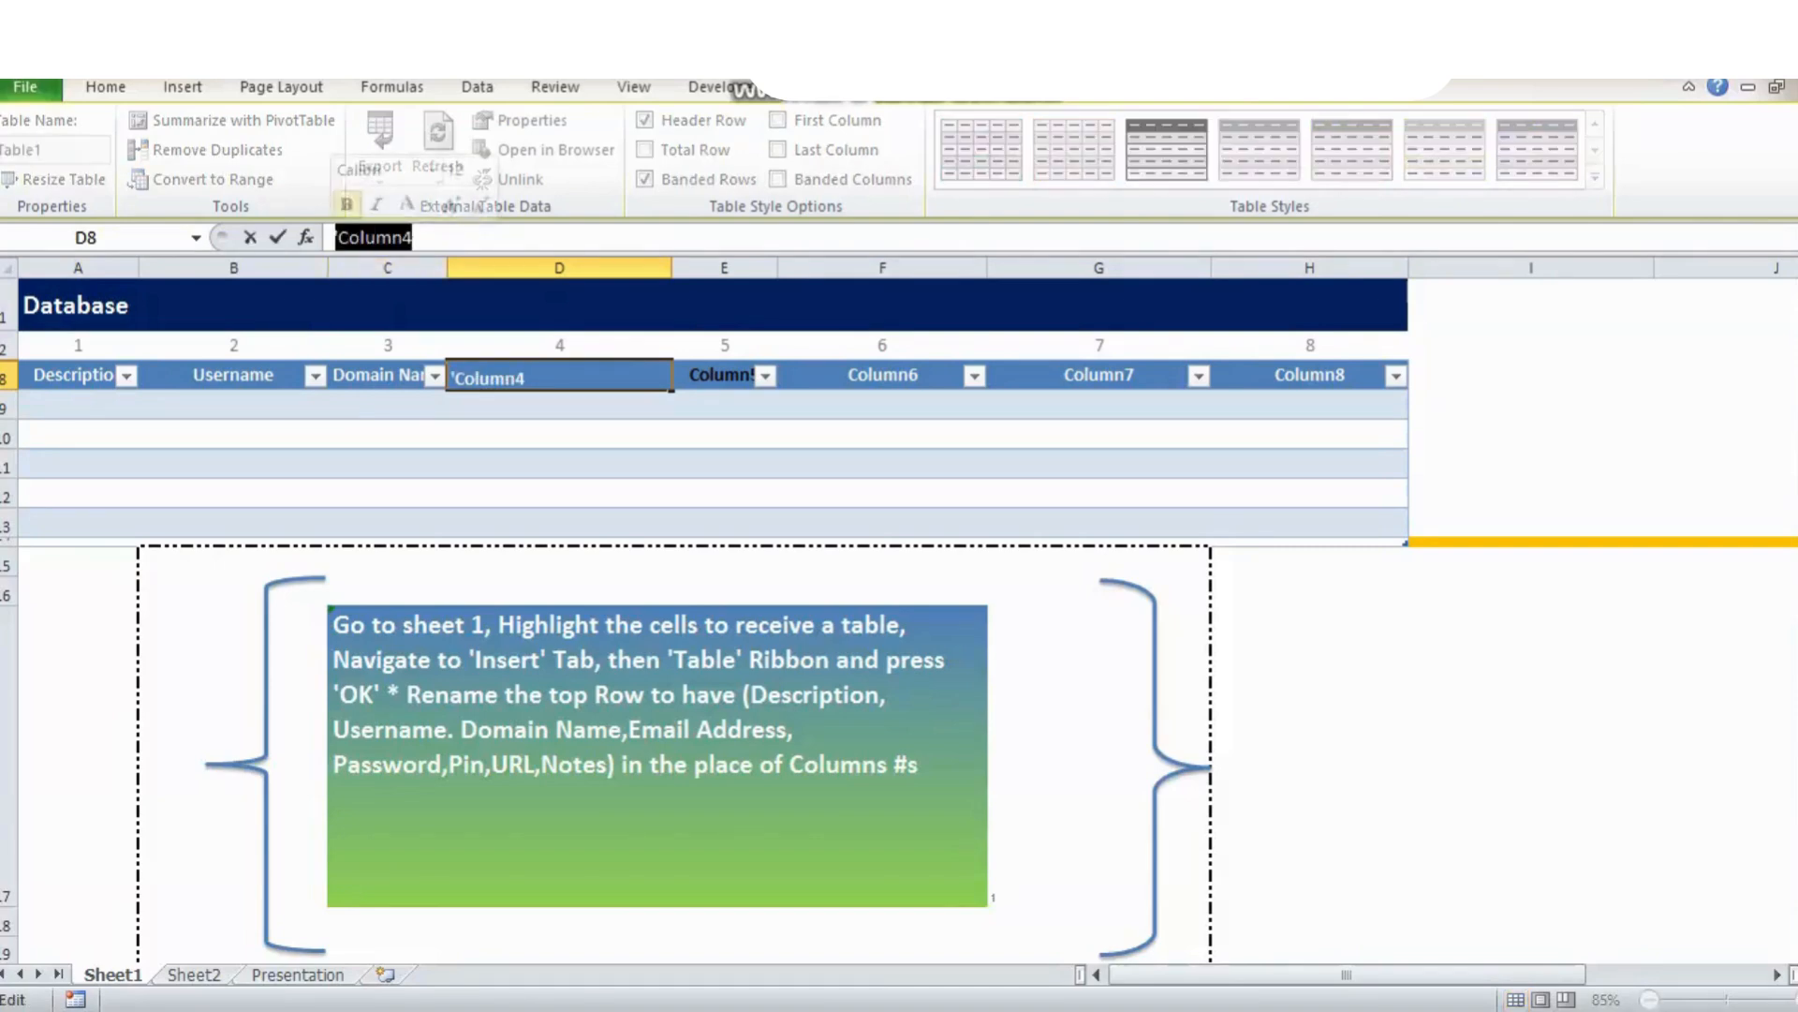
# Name the remaining headers Email Address, Password, Pin, URL and Notes.
pyautogui.write('Email Address')
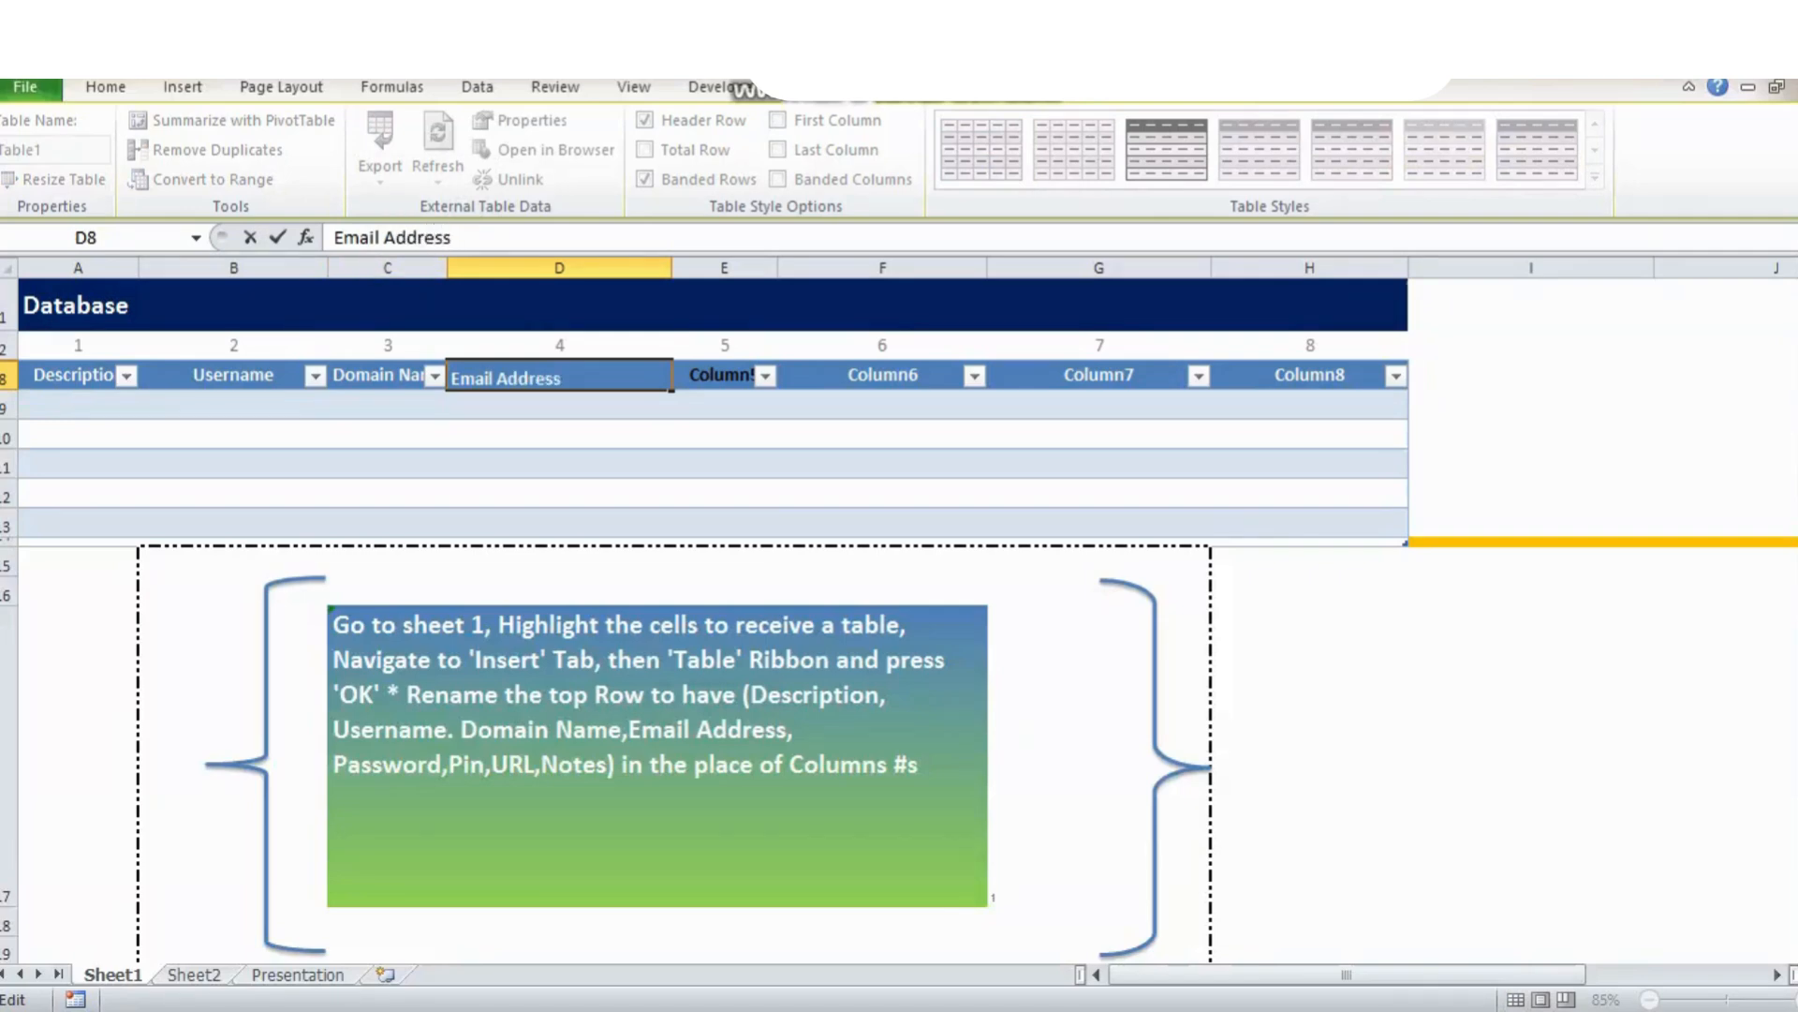
pyautogui.press('Tab')
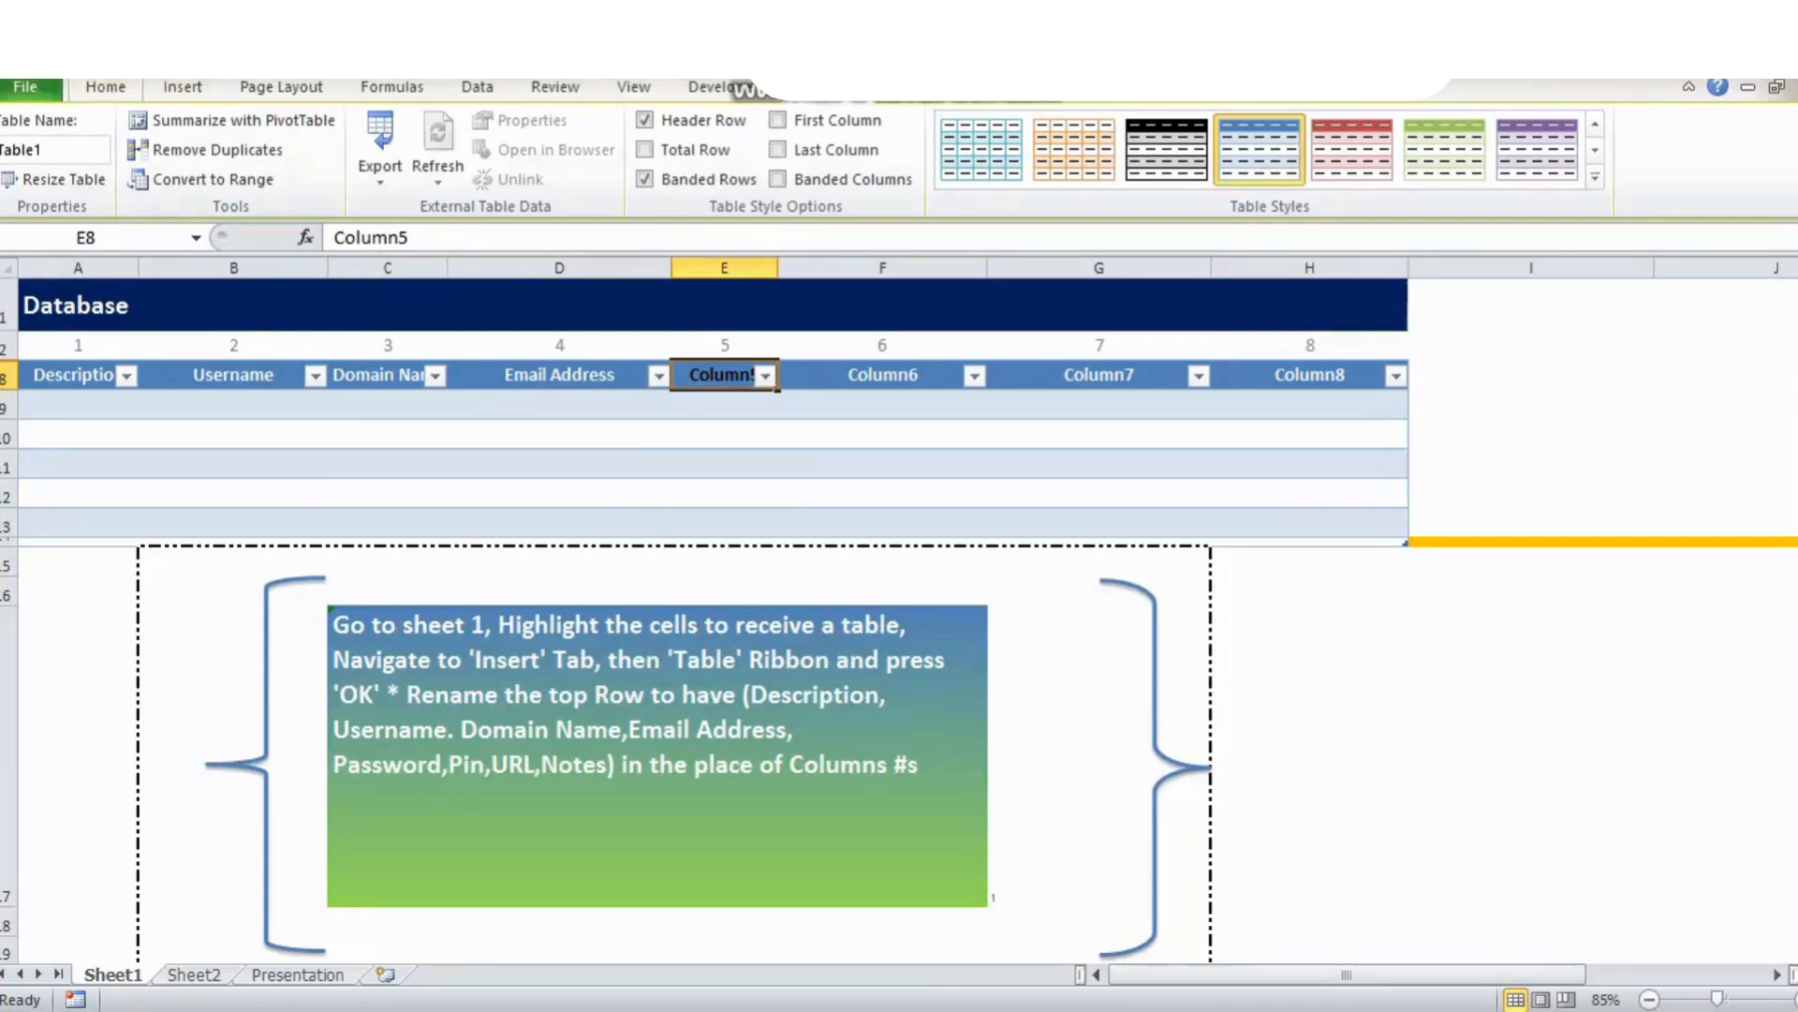
pyautogui.hotkey('alt', 'h')
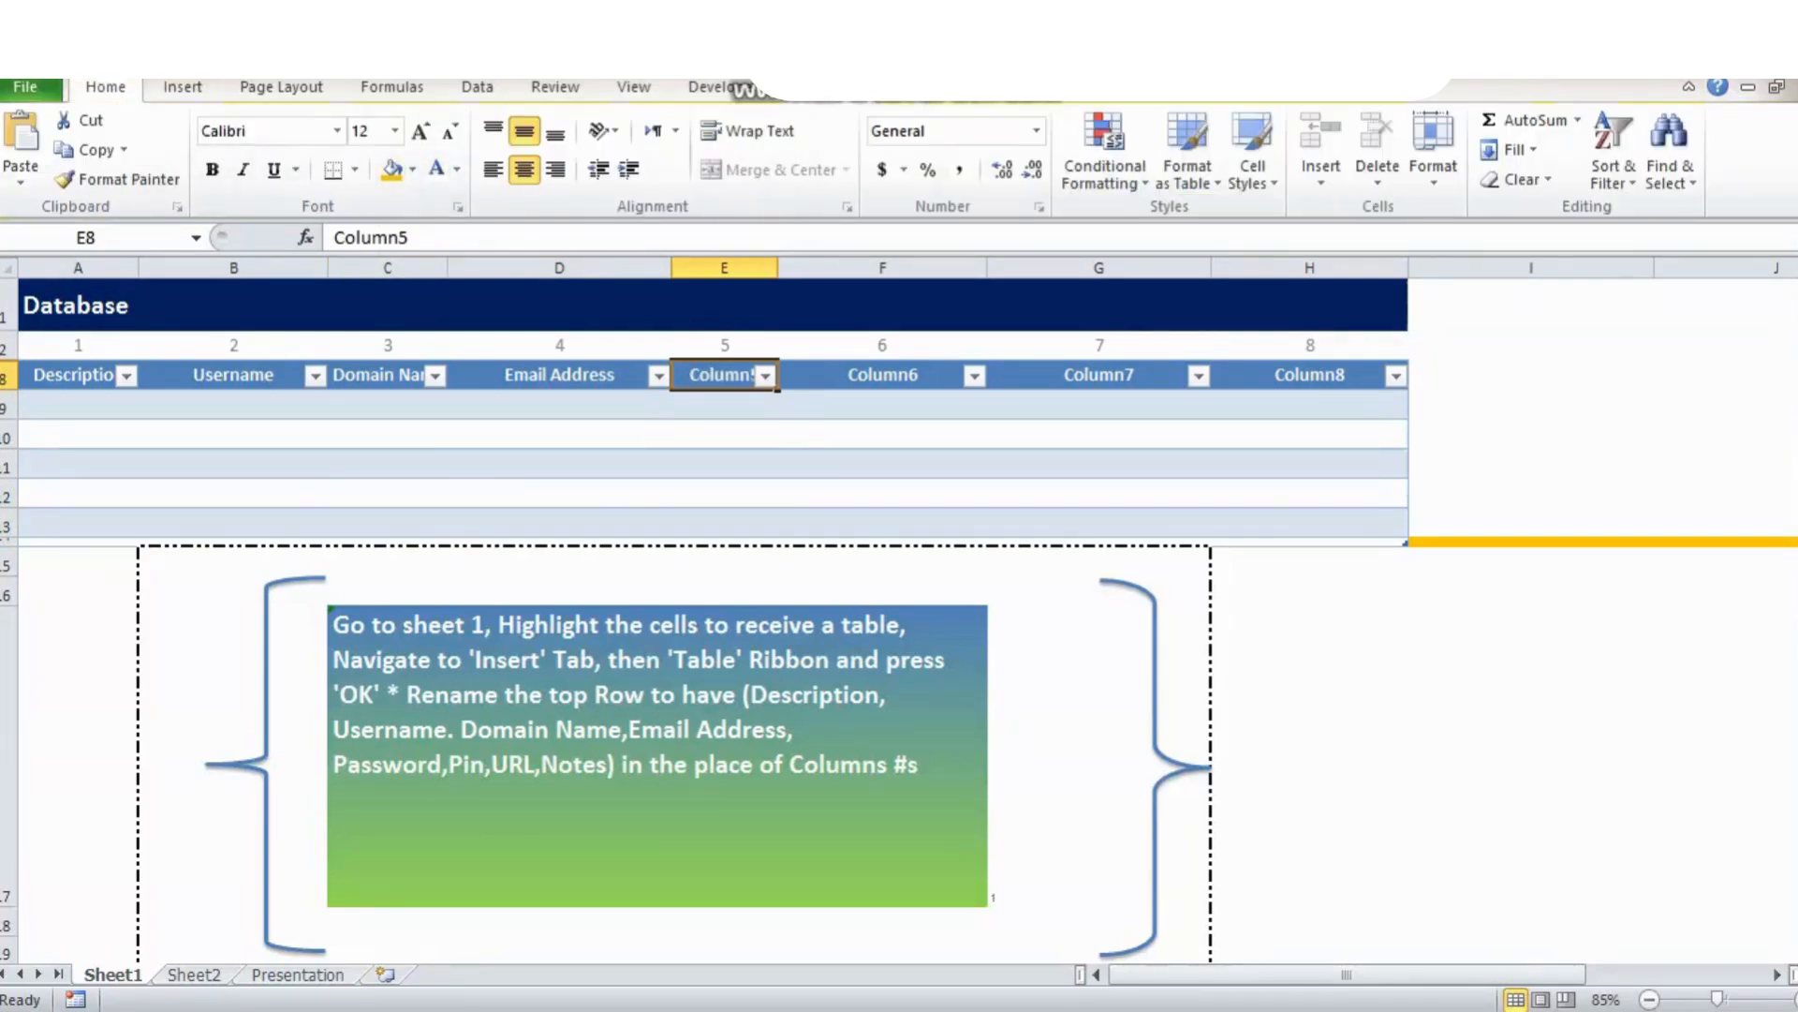
pyautogui.write('PAss')
pyautogui.press('BackSpace')
pyautogui.press('BackSpace')
pyautogui.press('BackSpace')
pyautogui.write('assword')
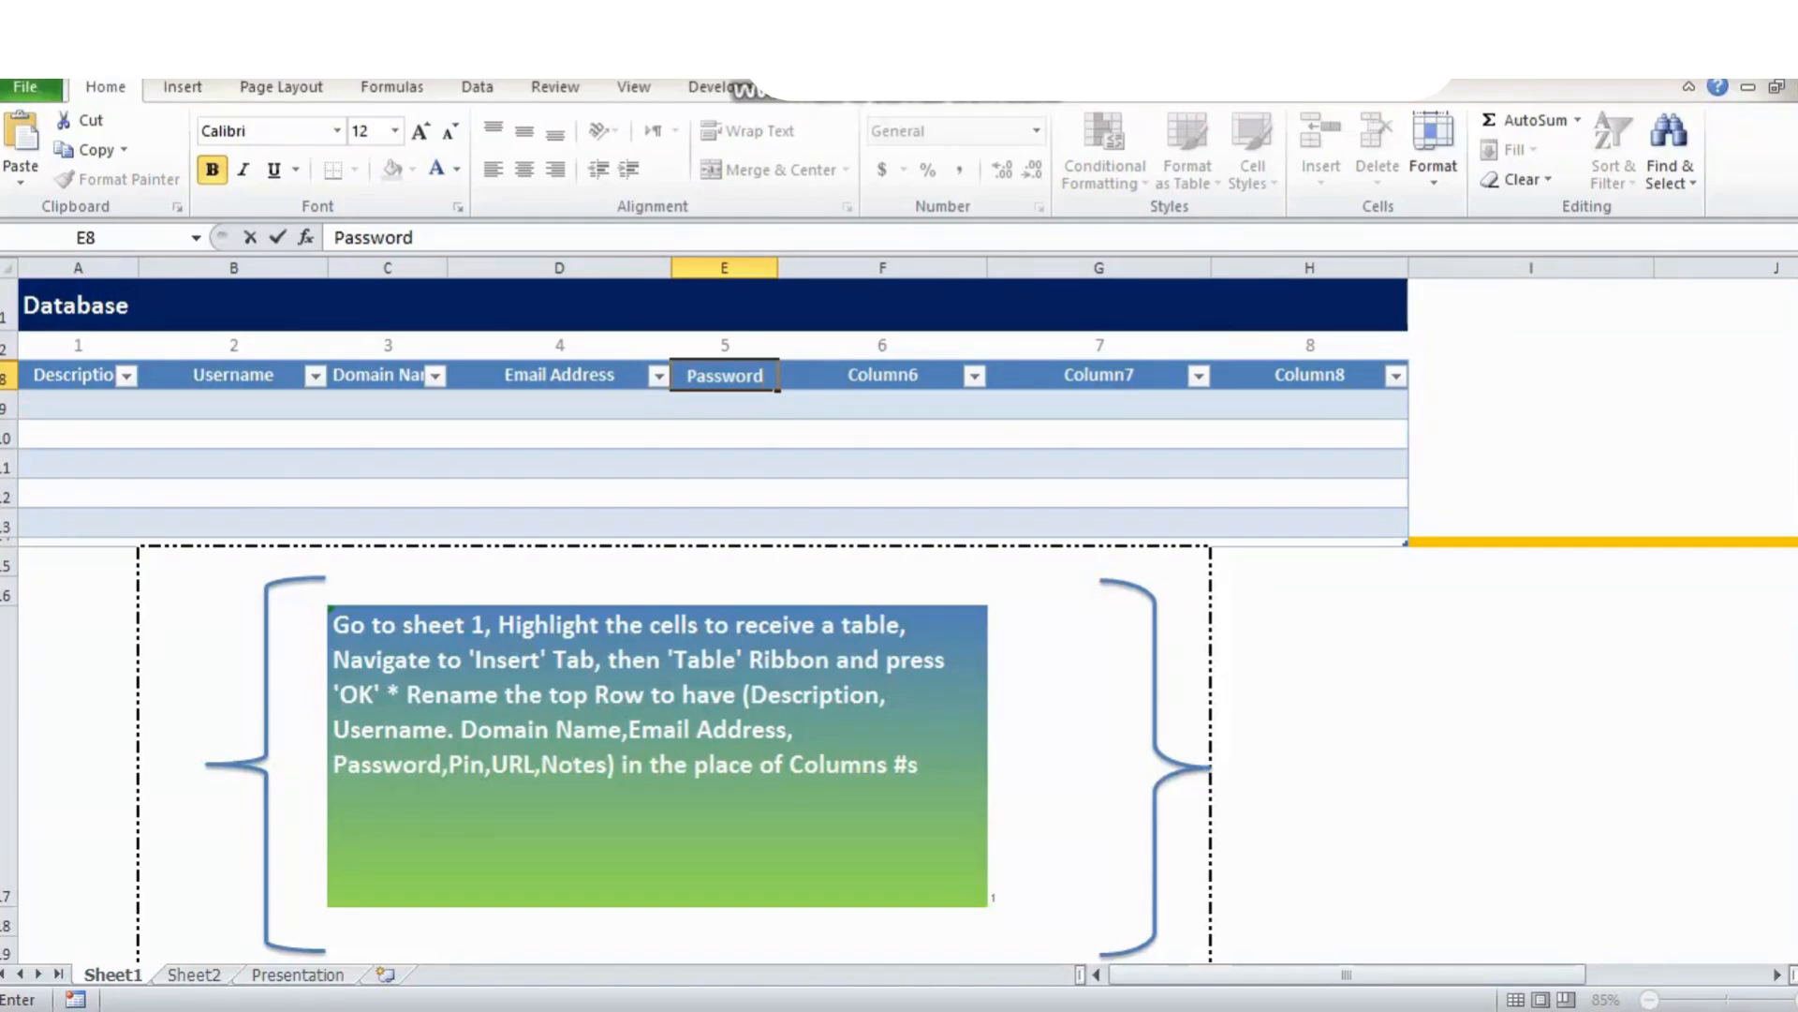
pyautogui.press('Tab')
pyautogui.write('Pin')
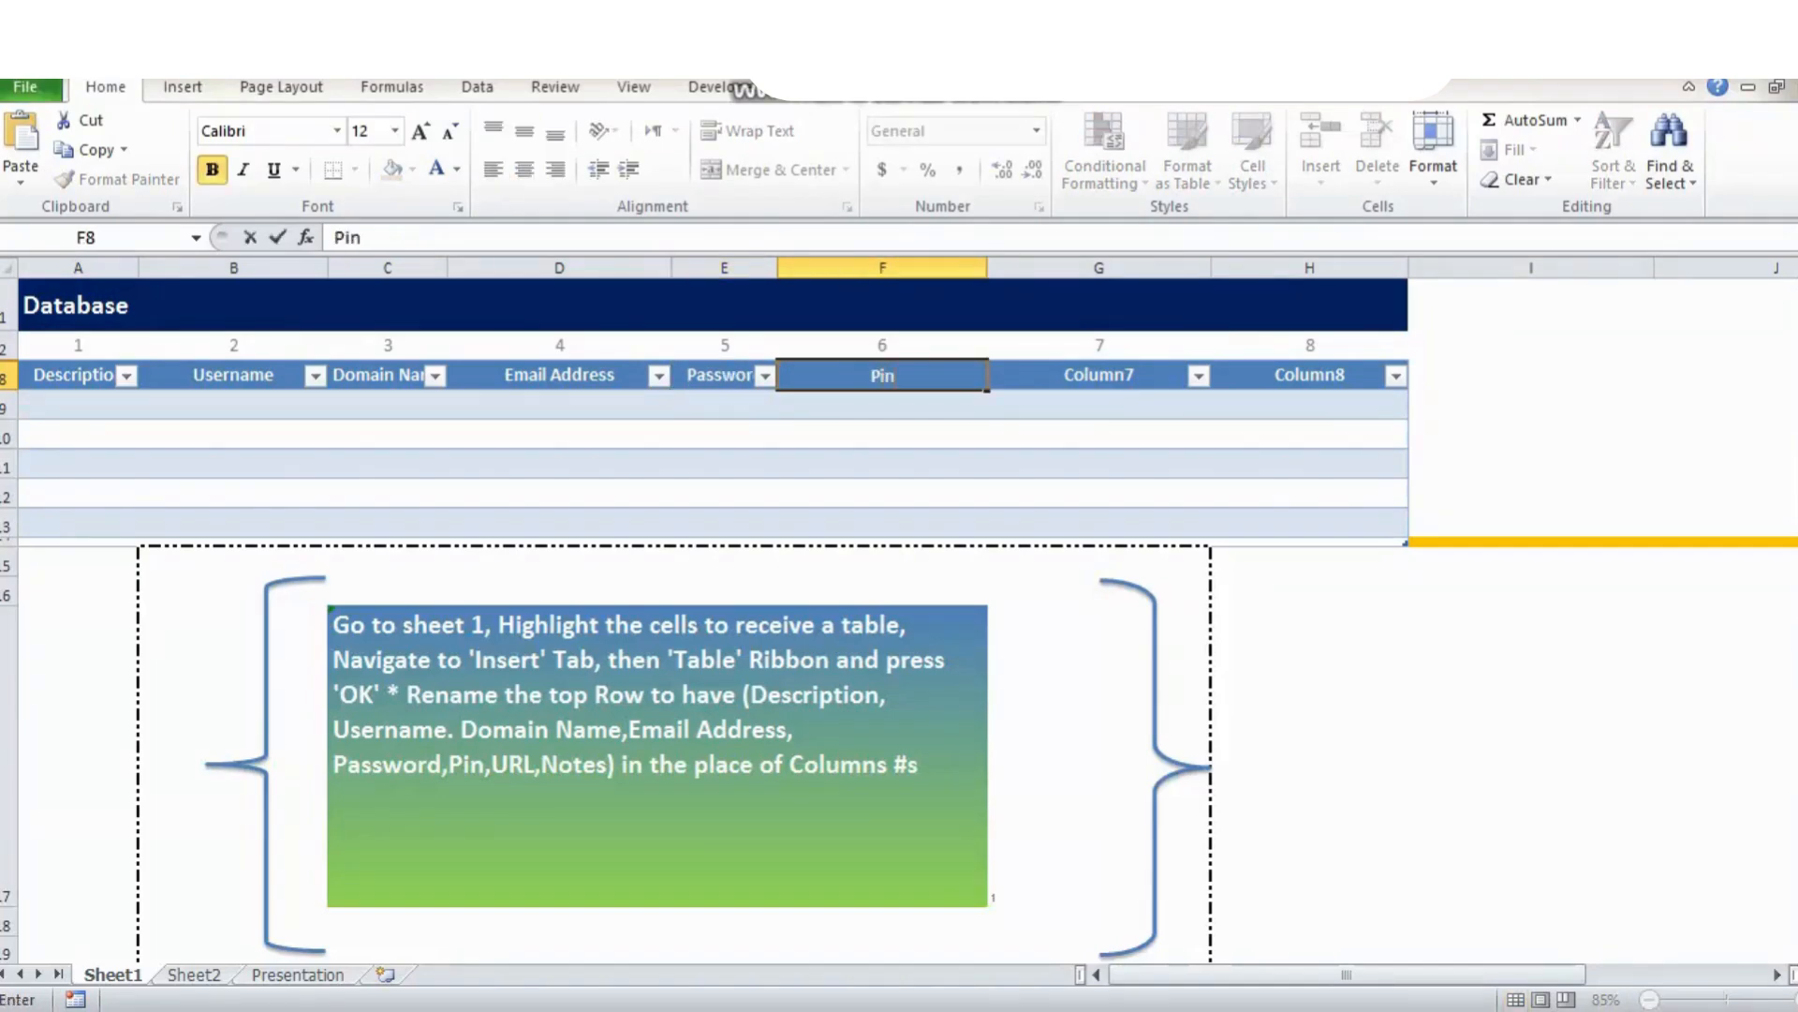
pyautogui.press('Tab')
pyautogui.write('URL')
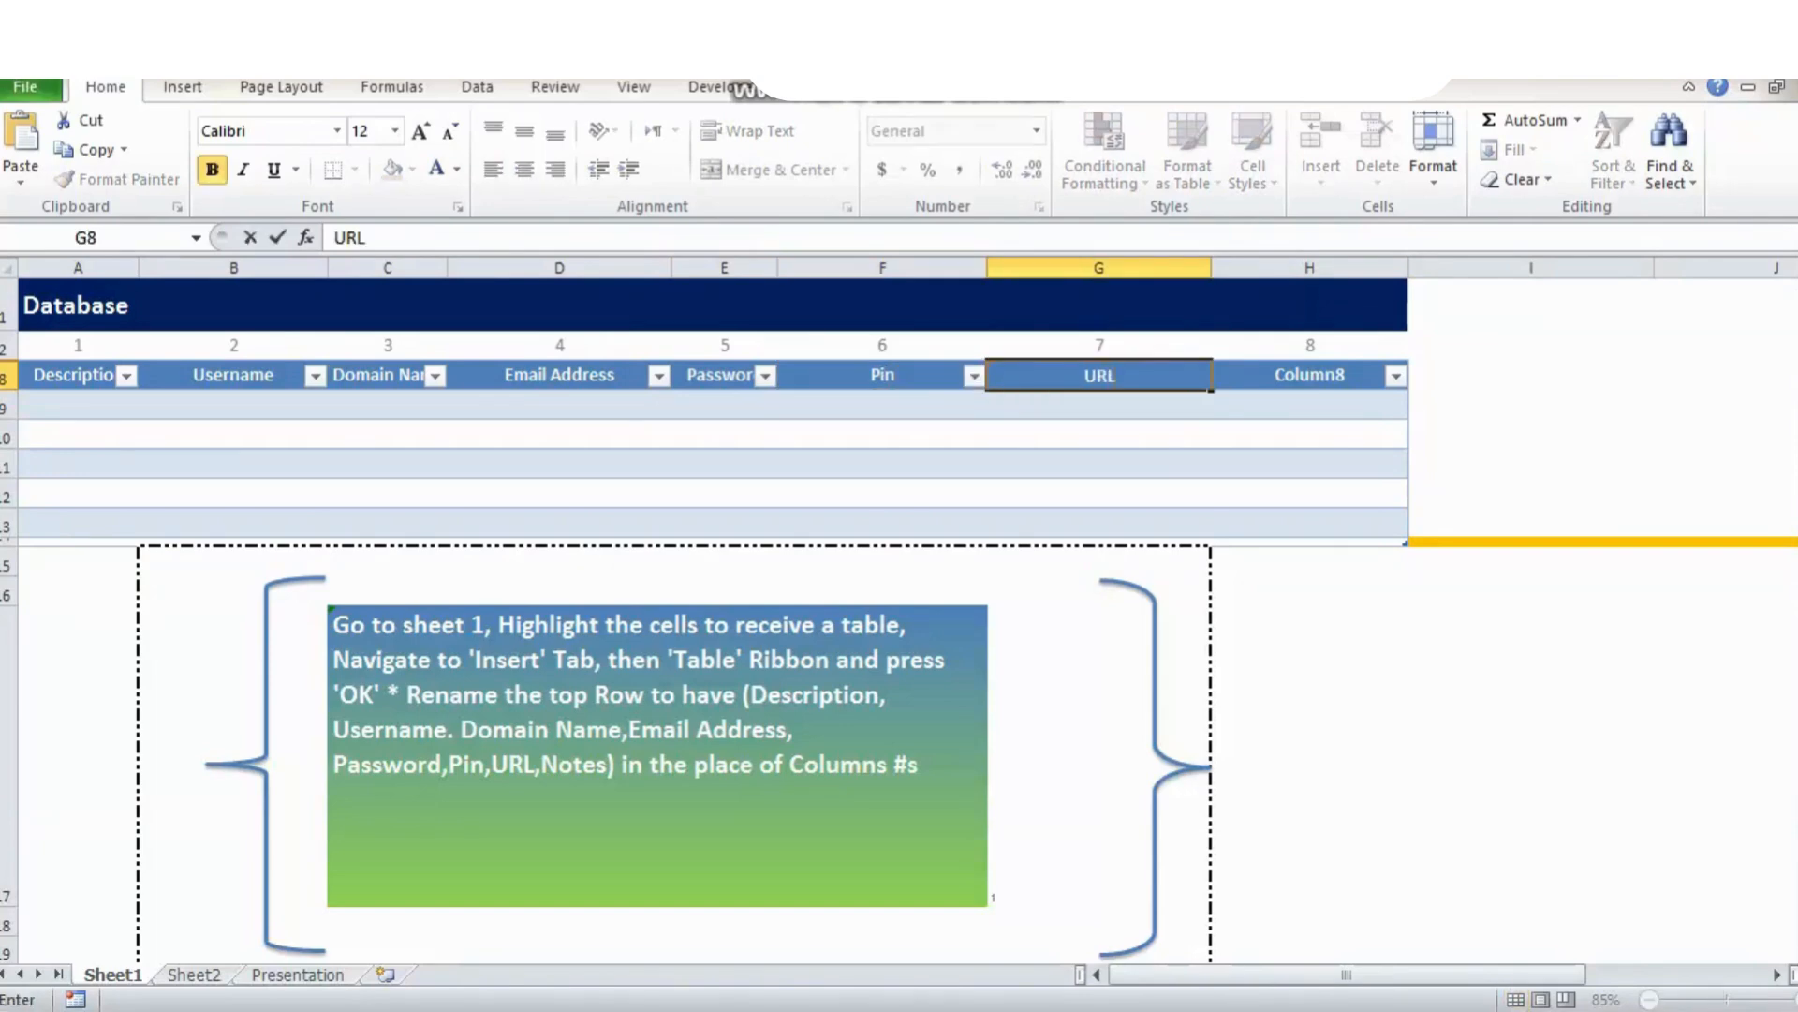
pyautogui.press('Tab')
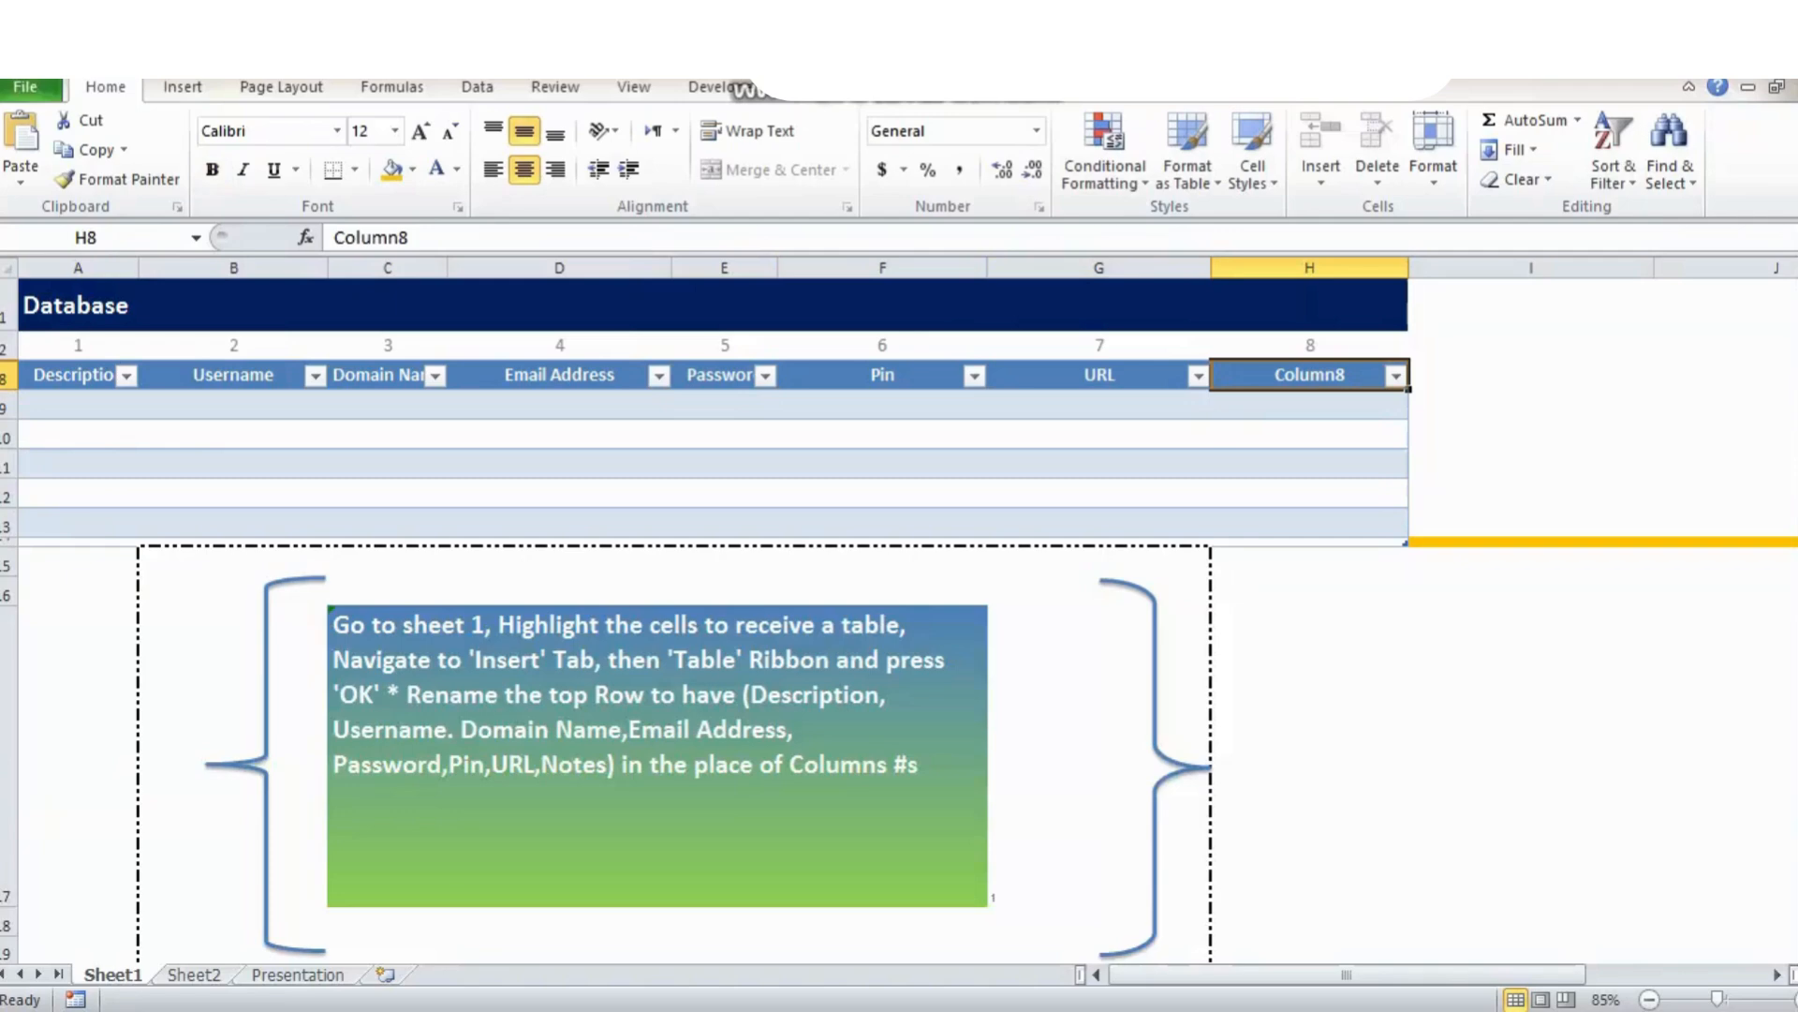
pyautogui.write('Notes')
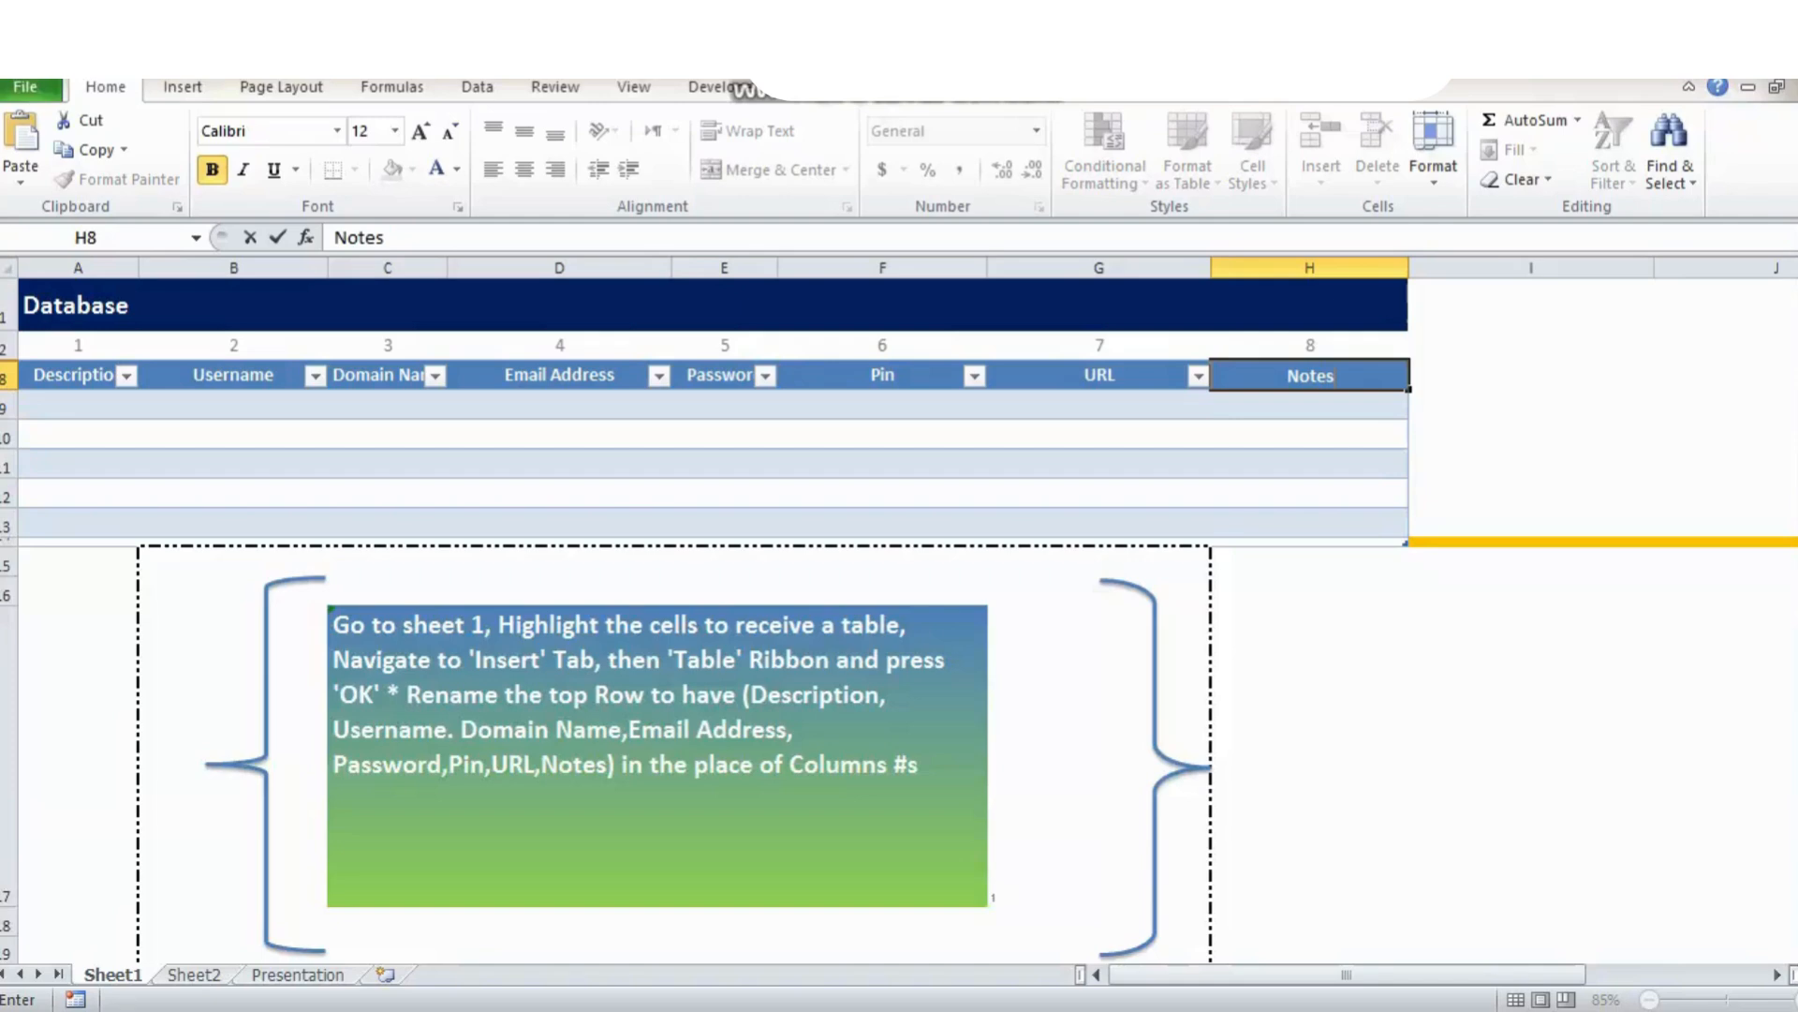
pyautogui.click(1098, 754)
# Set the step counter to 2 and define the name DatabaseTable for A9:H13.
pyautogui.write('2')
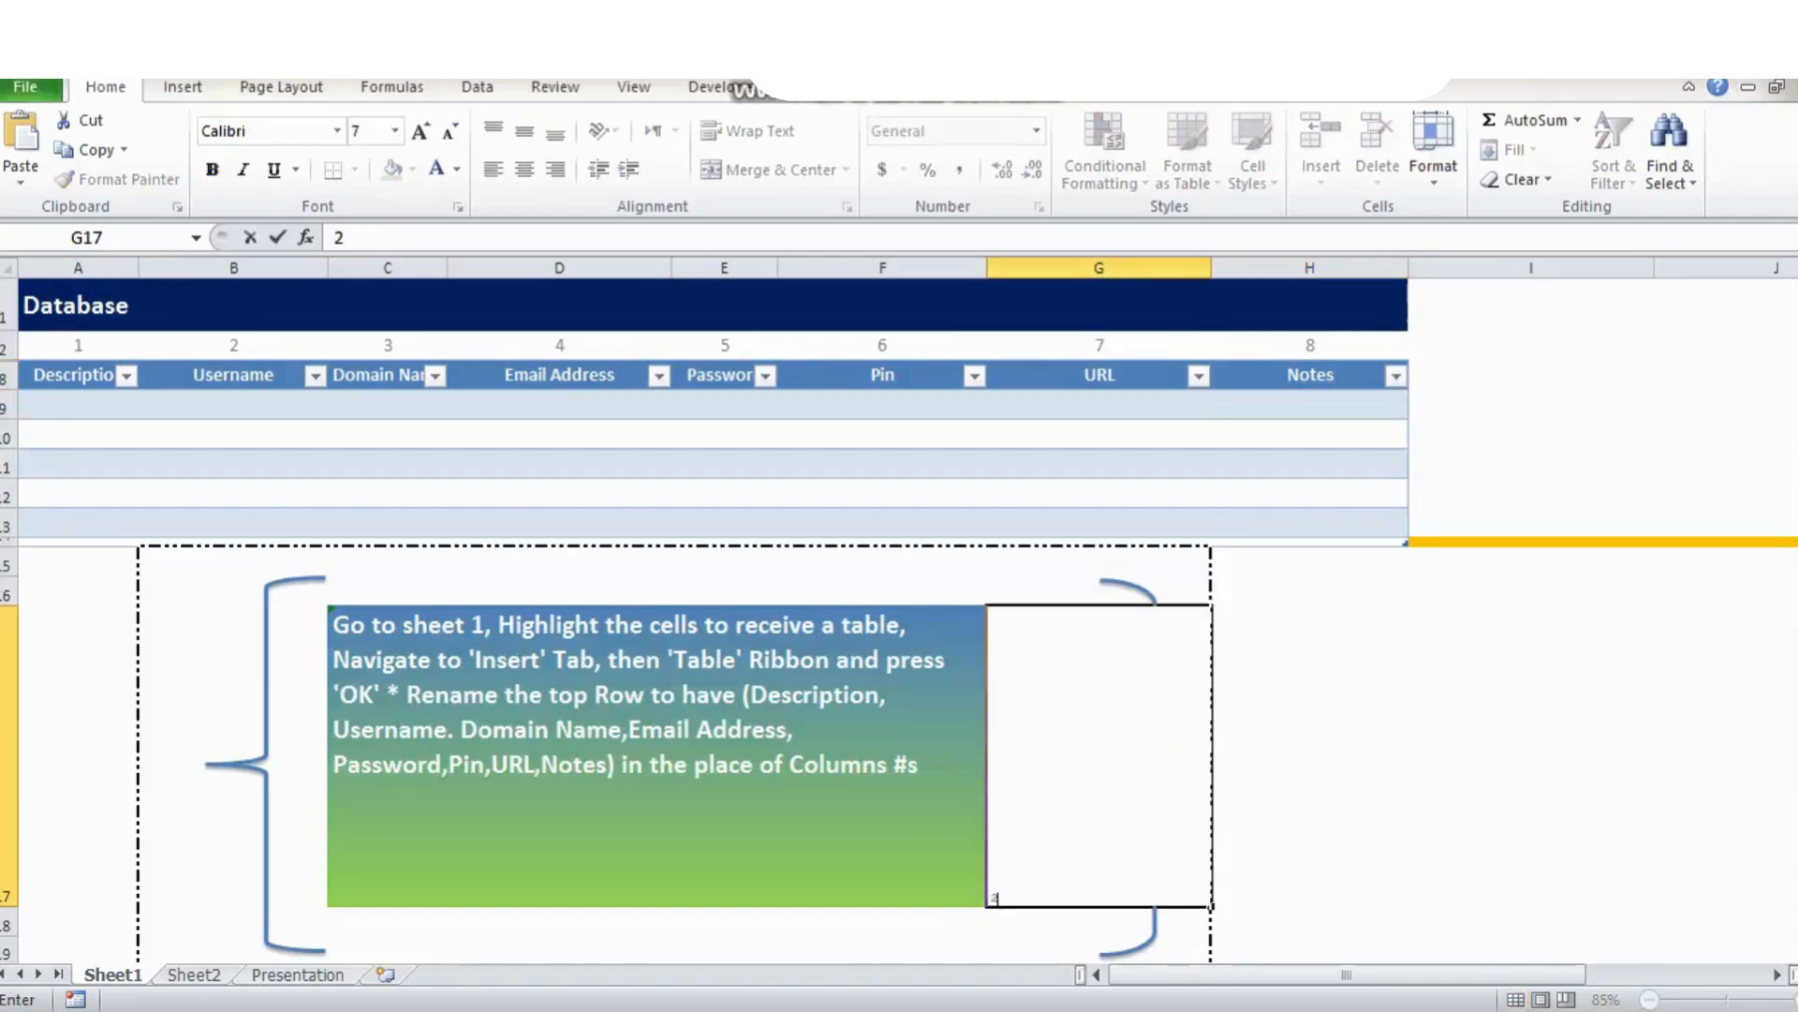
pyautogui.press('Return')
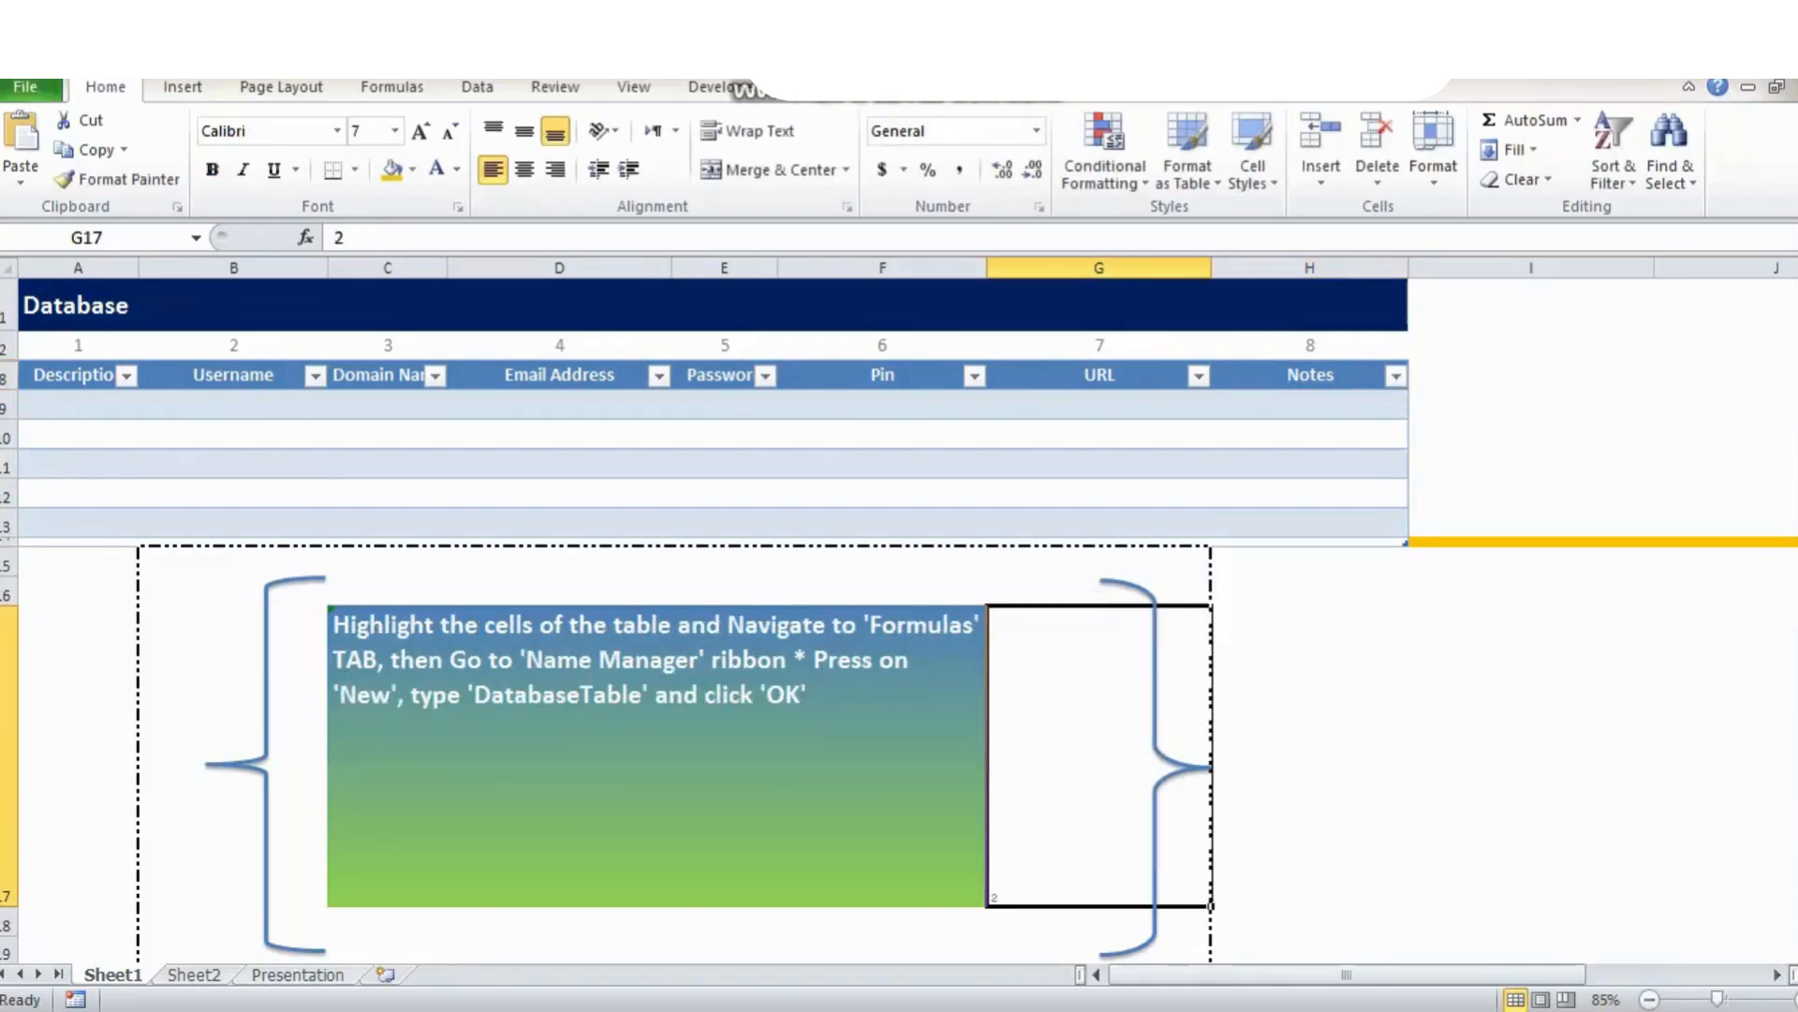
pyautogui.moveTo(79, 404); pyautogui.dragTo(1311, 521)
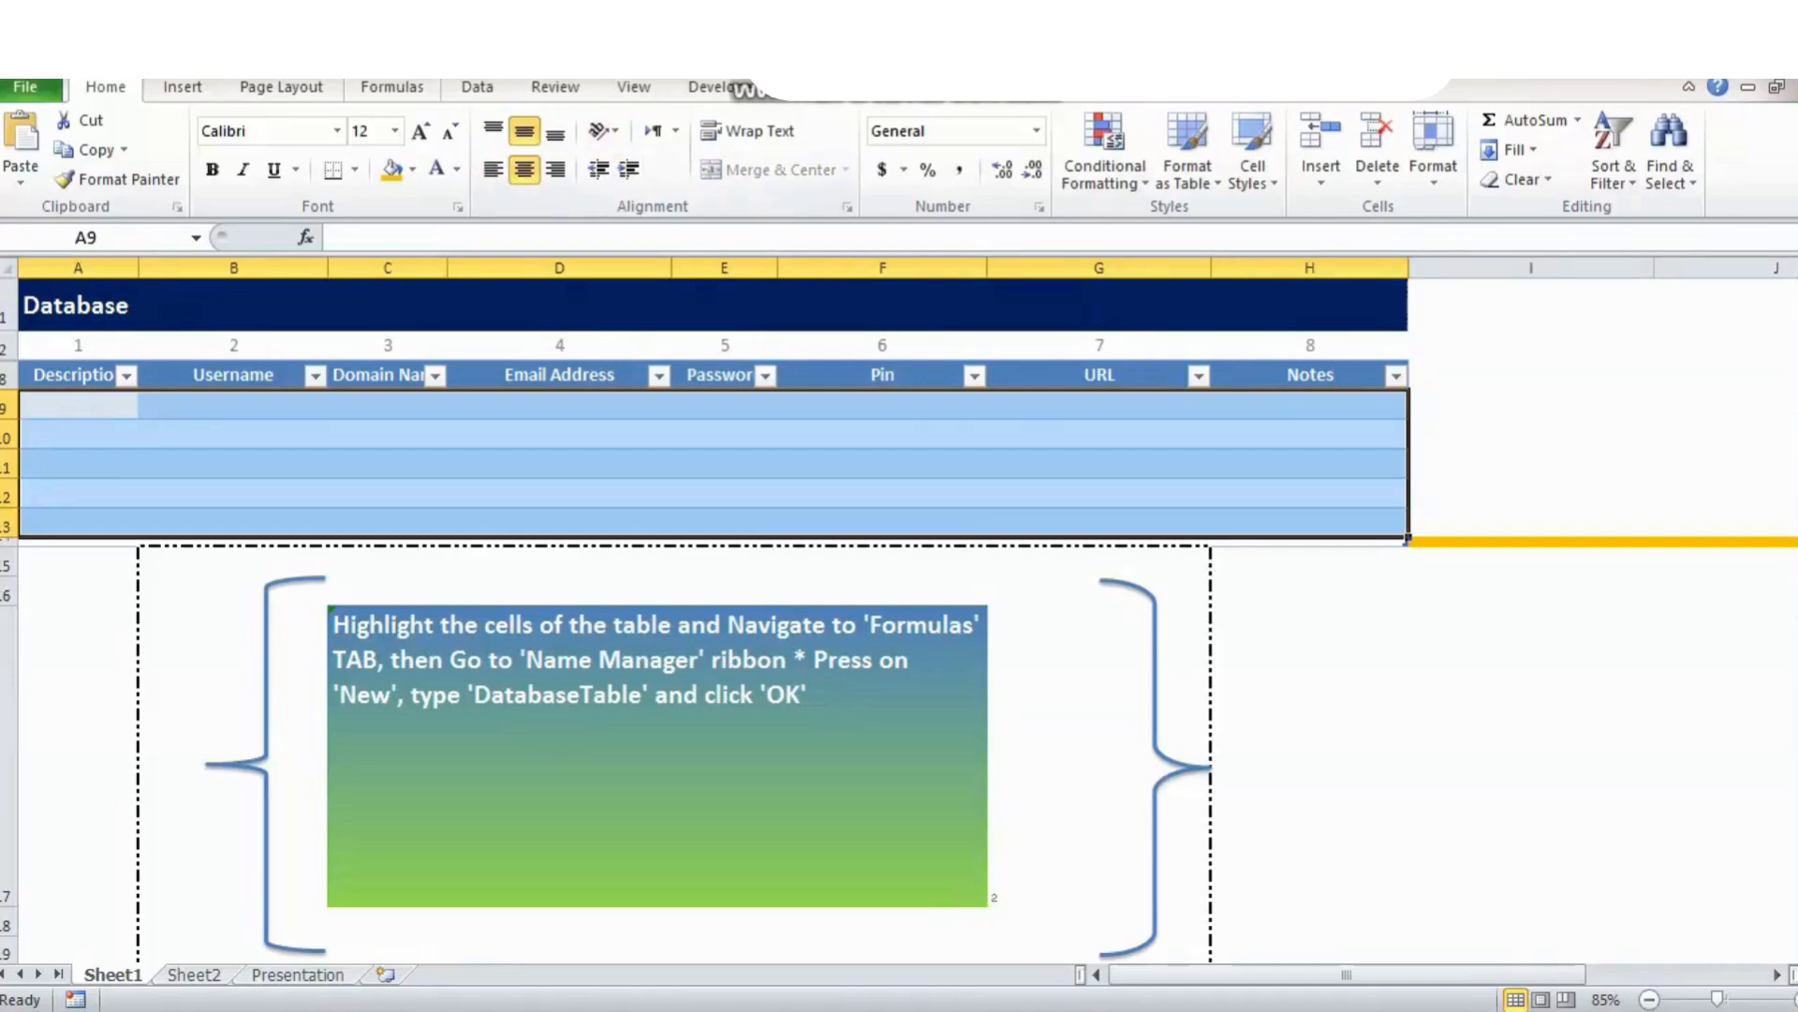
pyautogui.click(391, 89)
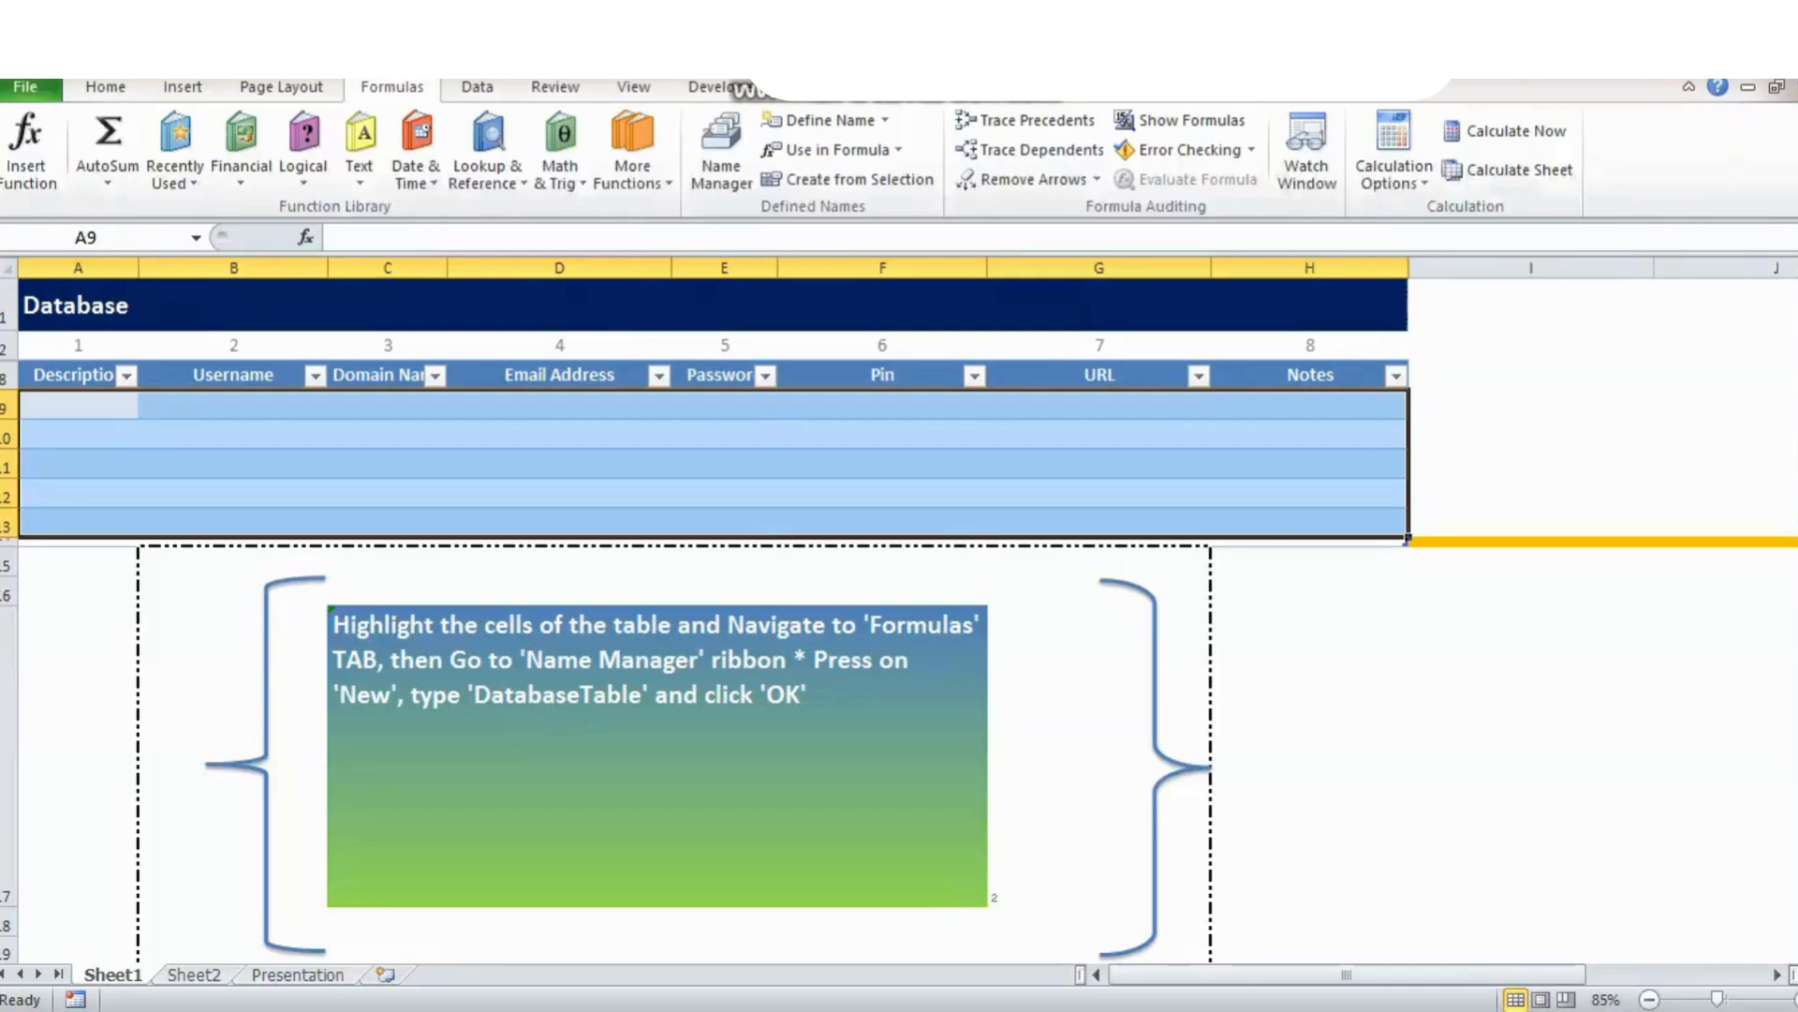
pyautogui.click(721, 150)
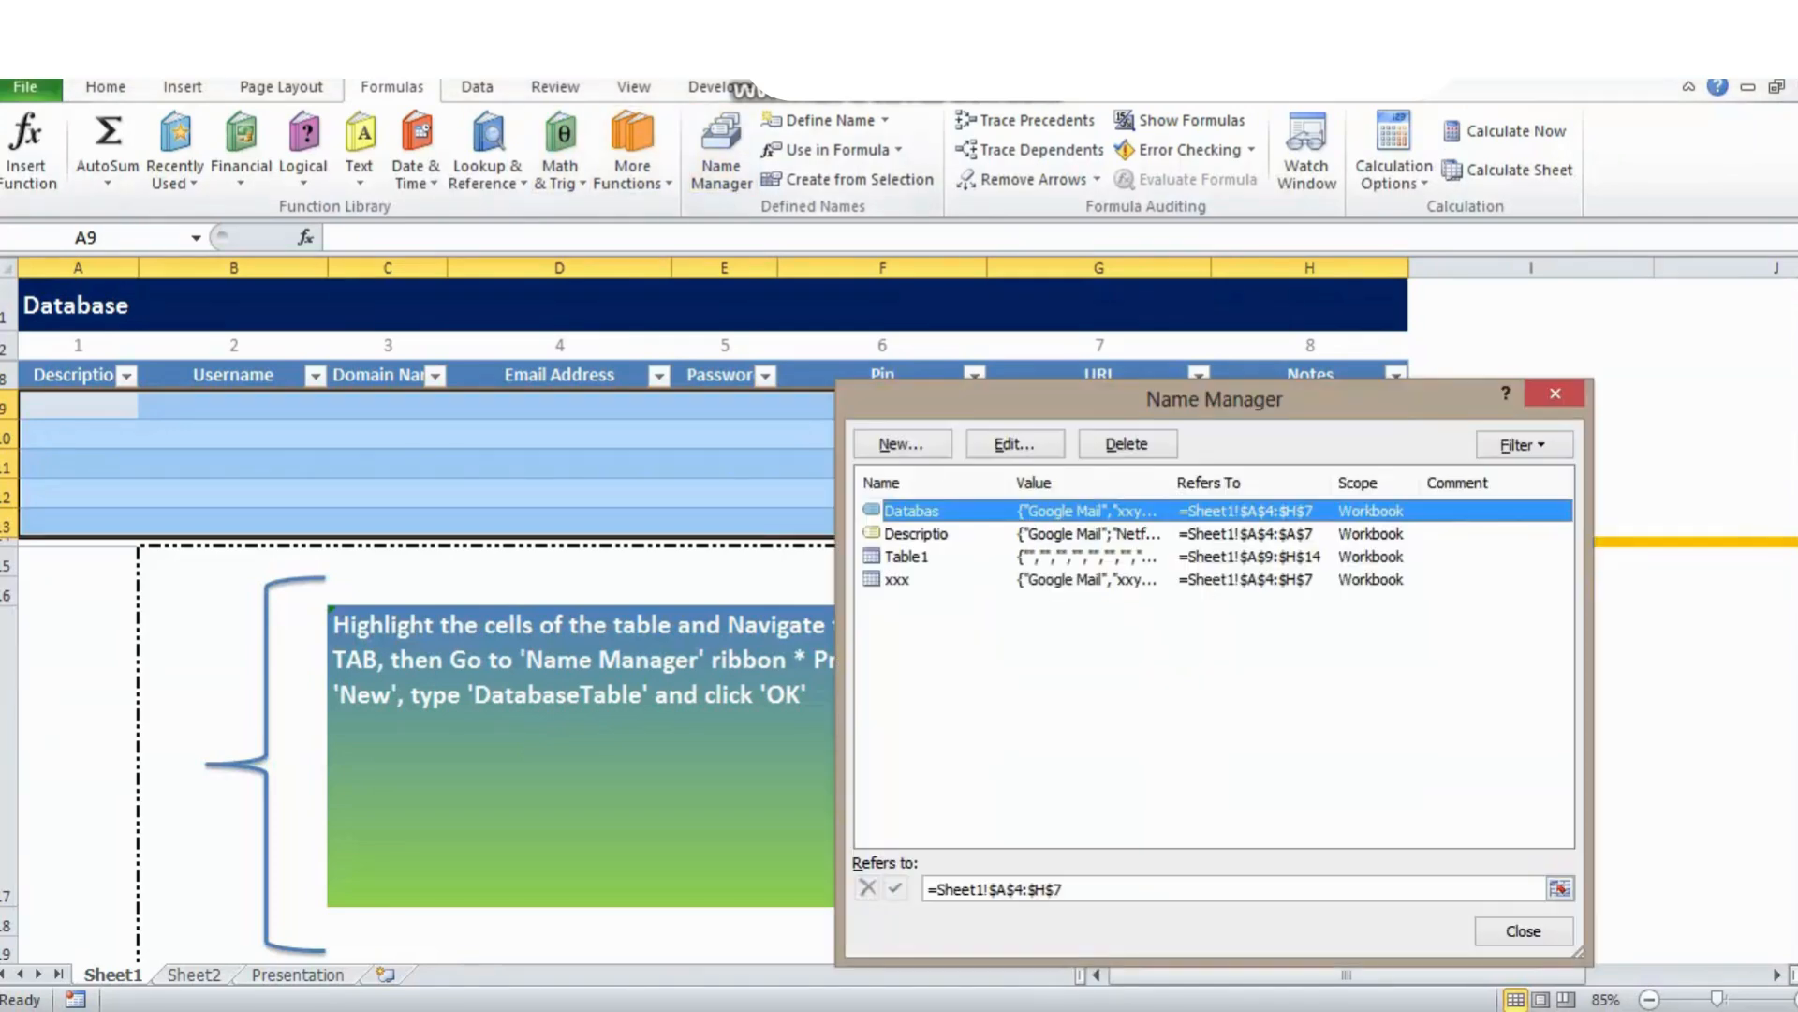
pyautogui.click(902, 444)
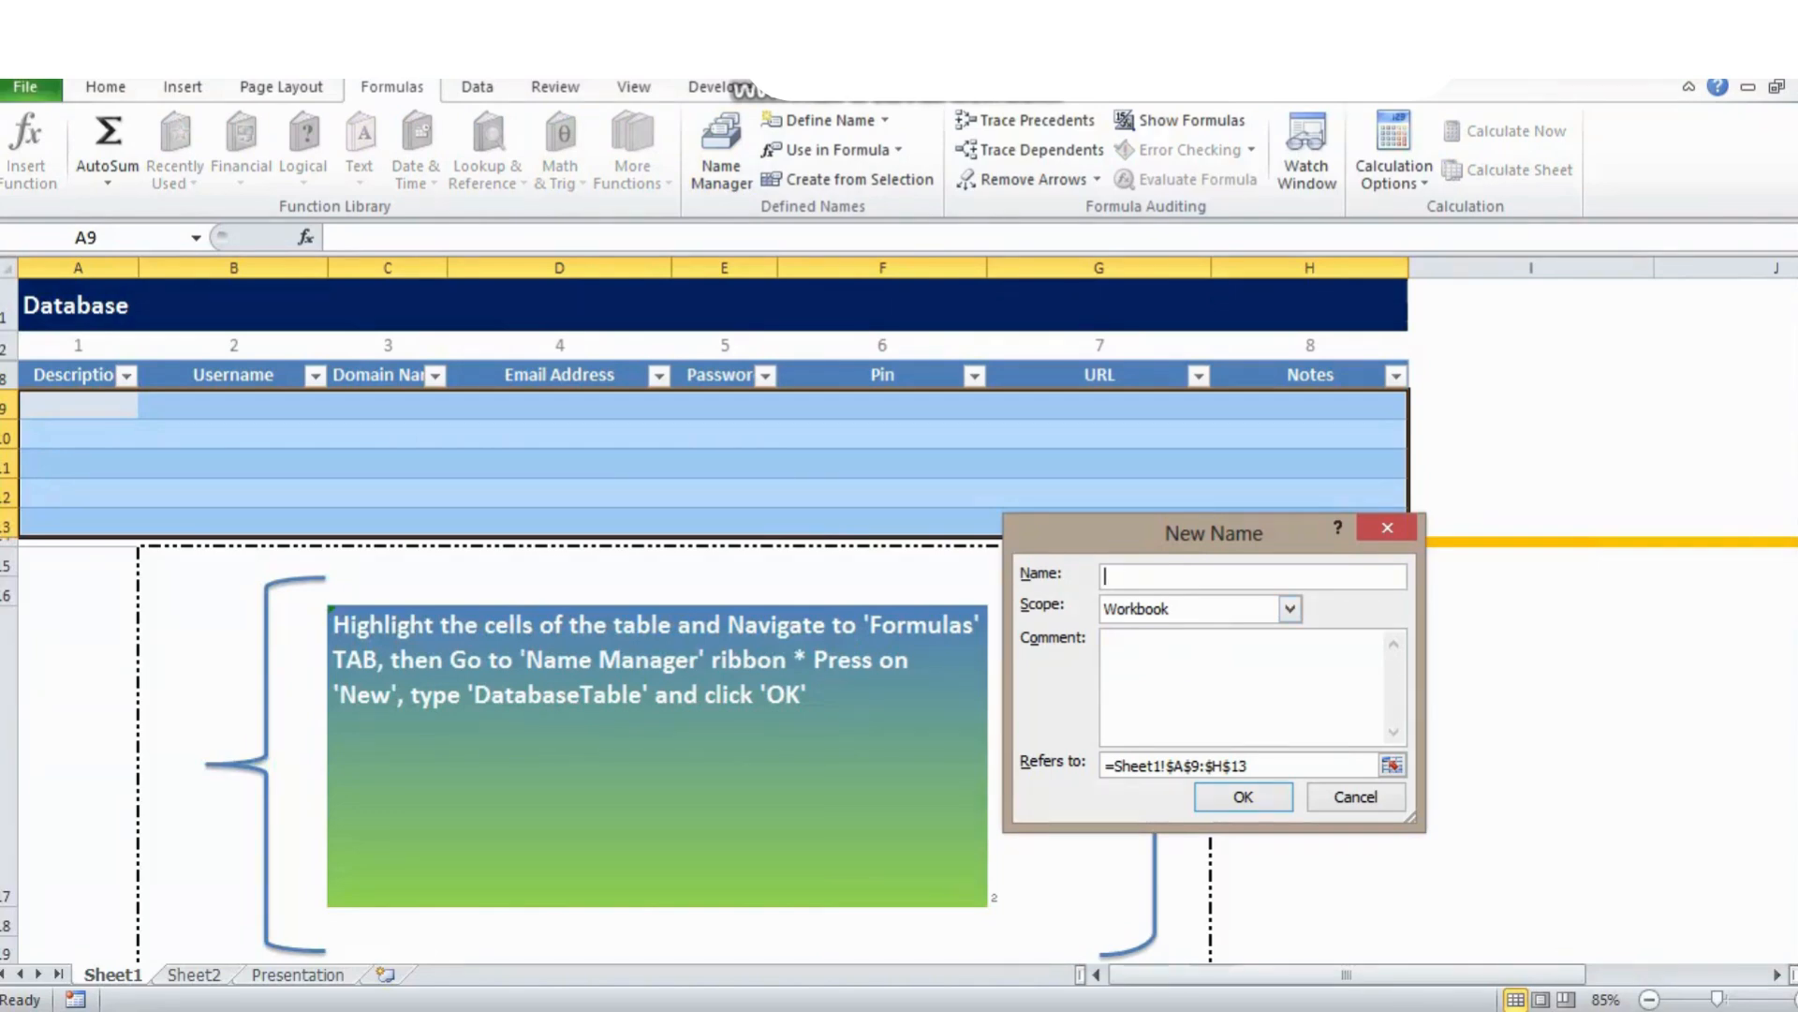
pyautogui.write('DatabaseTable')
pyautogui.press('Return')
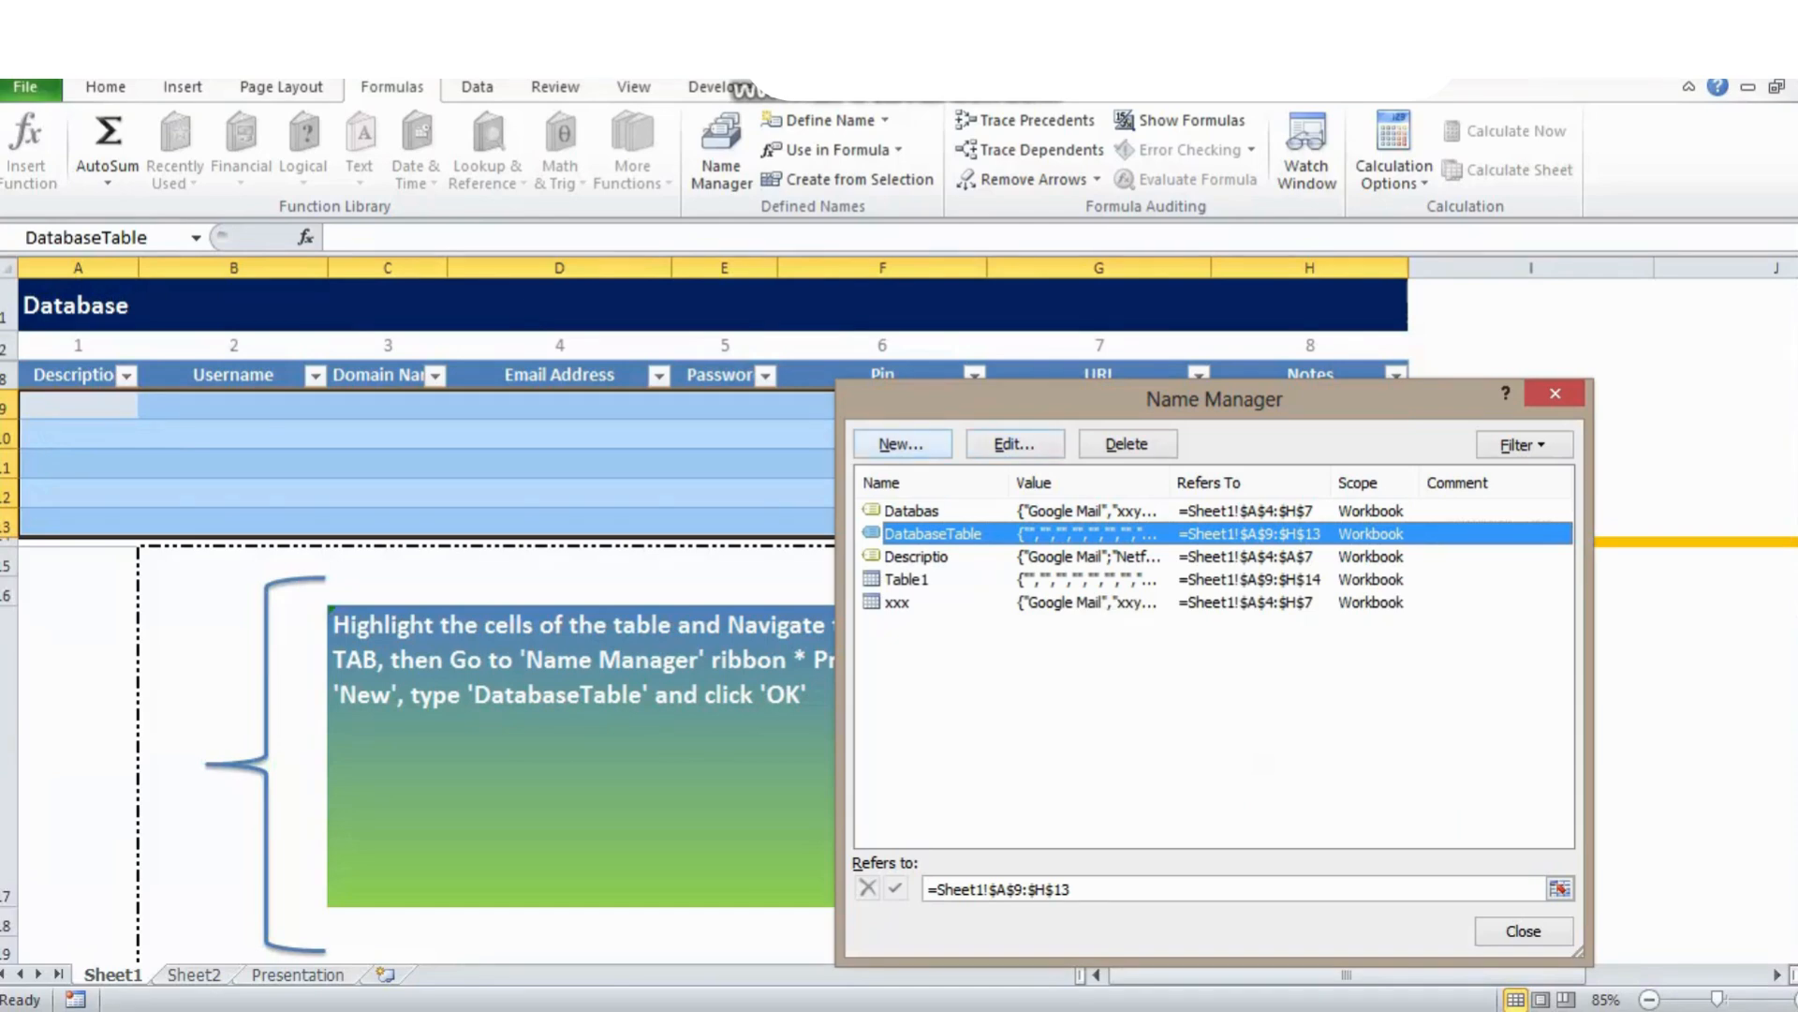
pyautogui.click(1555, 393)
pyautogui.click(560, 405)
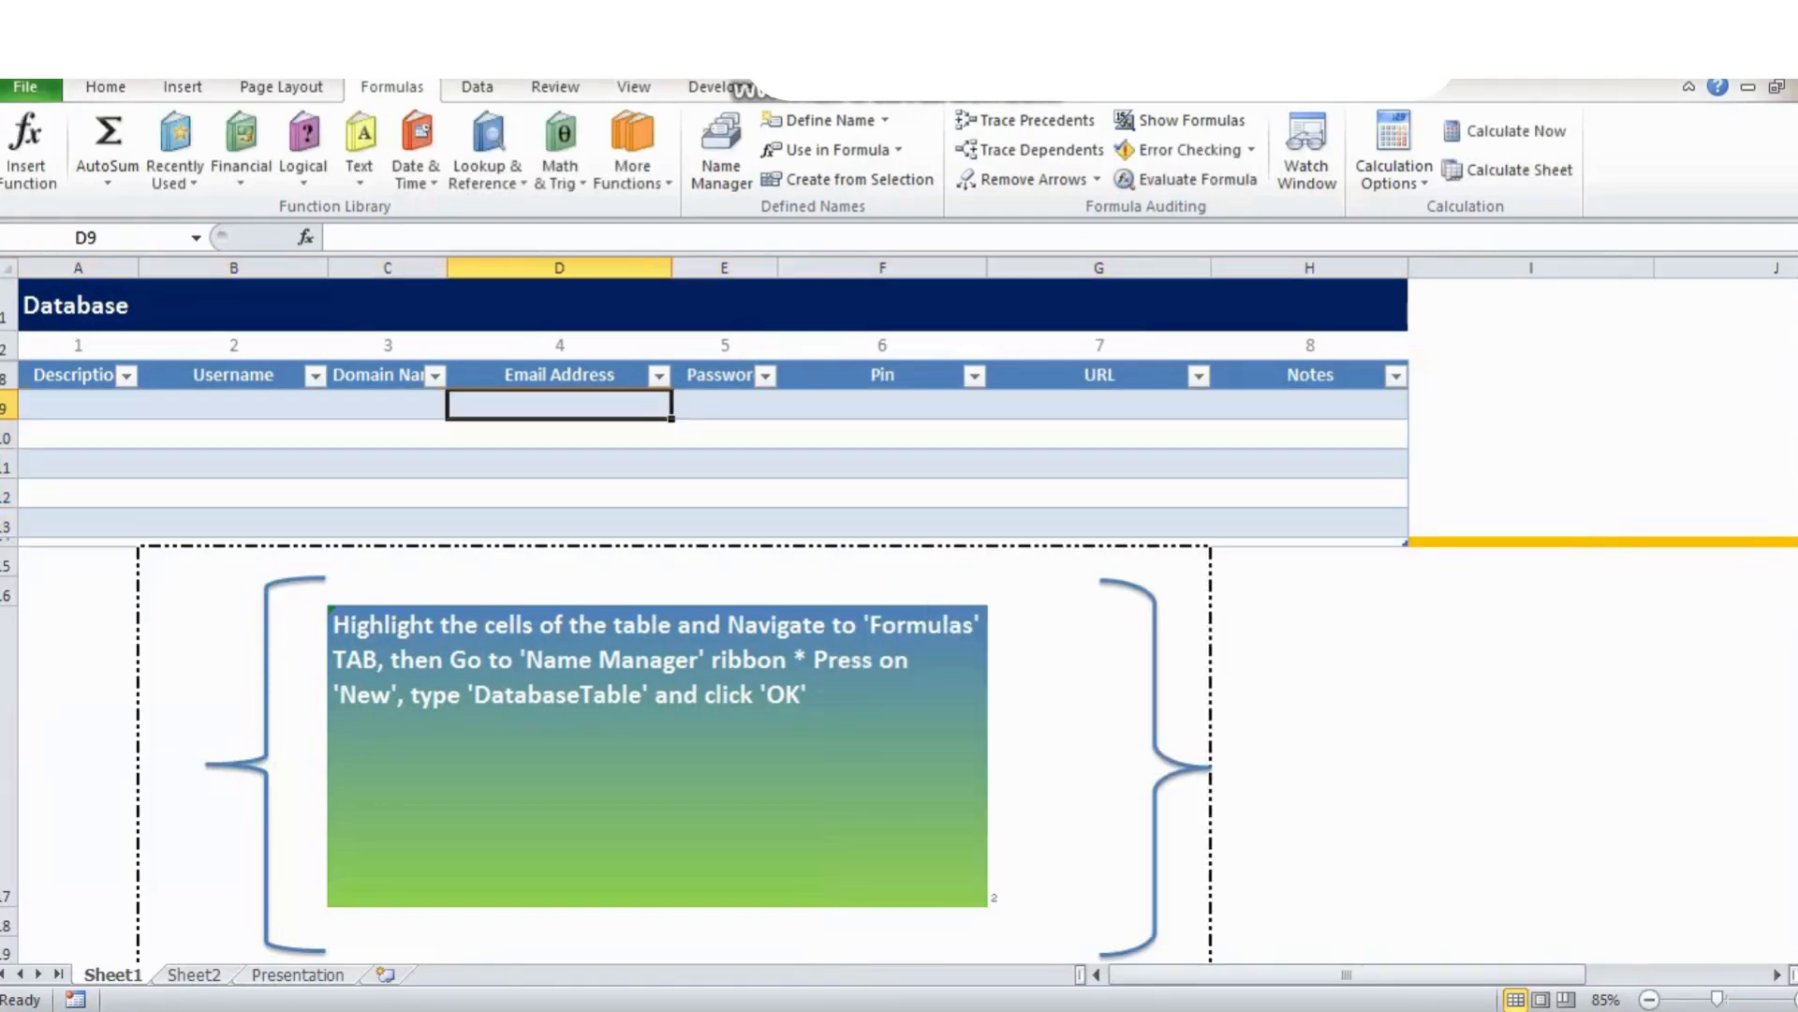
# Define the name DescriptionList for the Description cells A9:A13.
pyautogui.moveTo(78, 405); pyautogui.dragTo(78, 523)
pyautogui.click(721, 150)
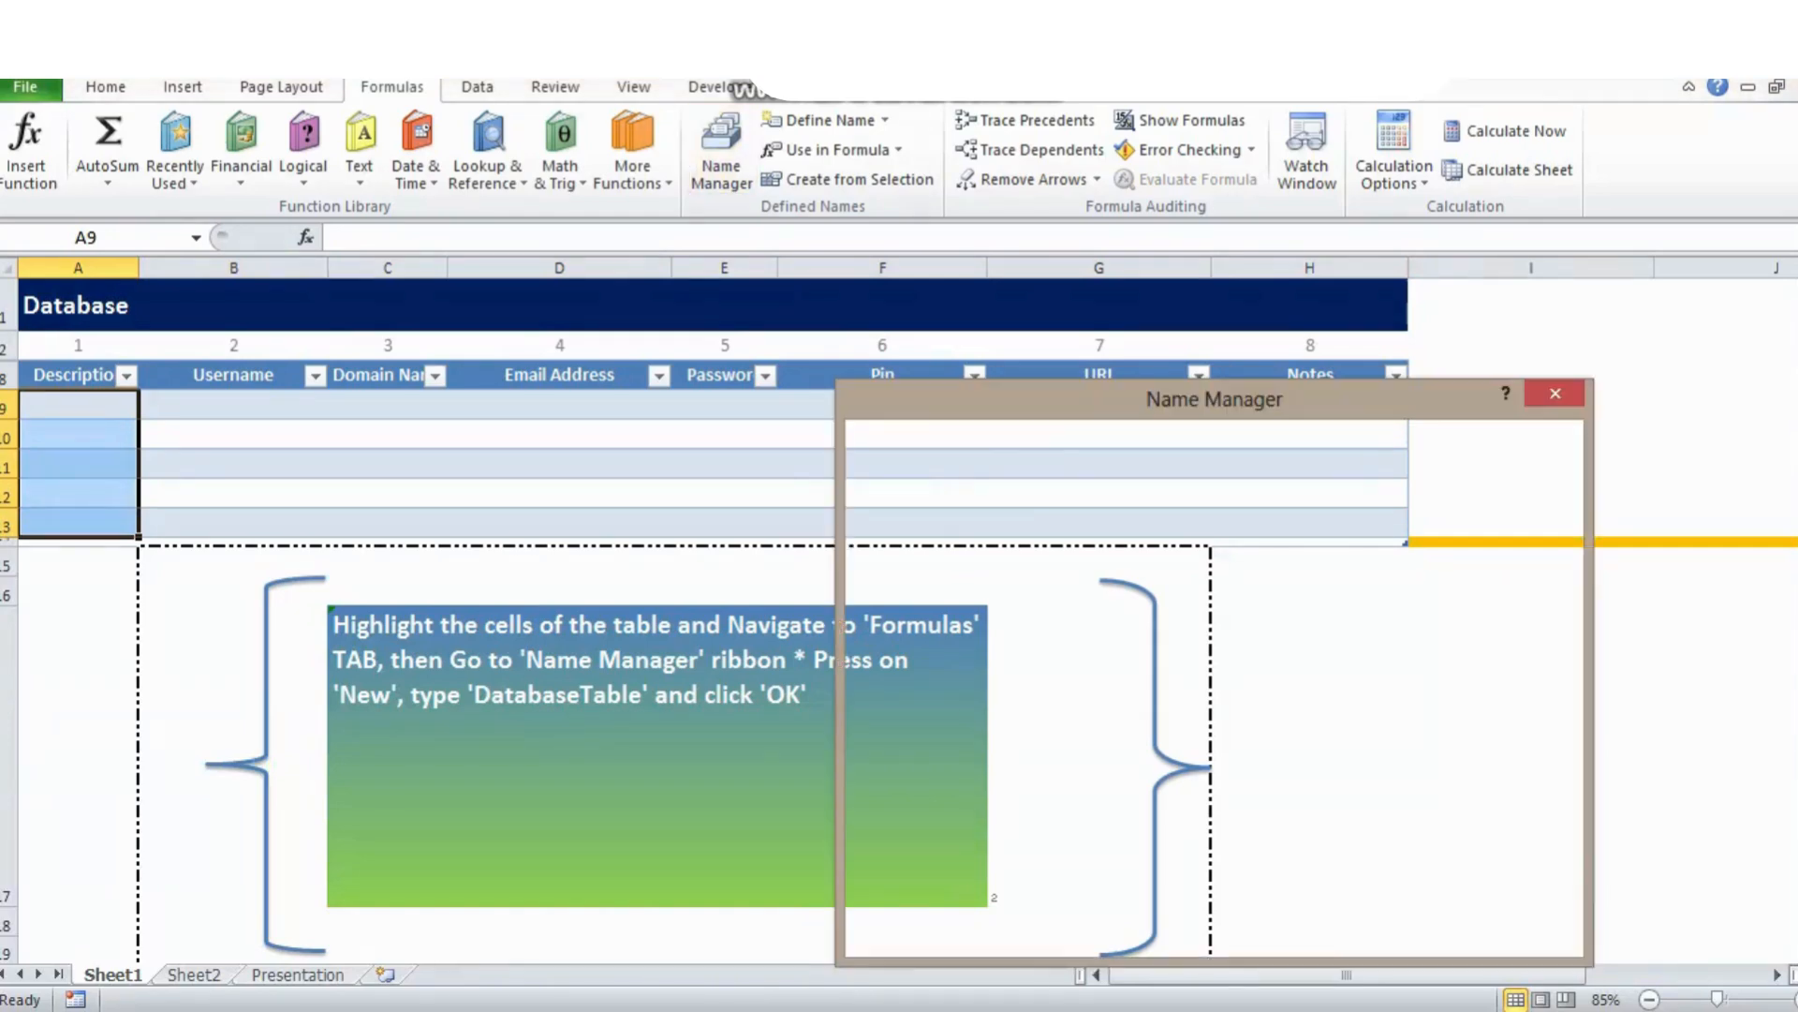
pyautogui.click(902, 444)
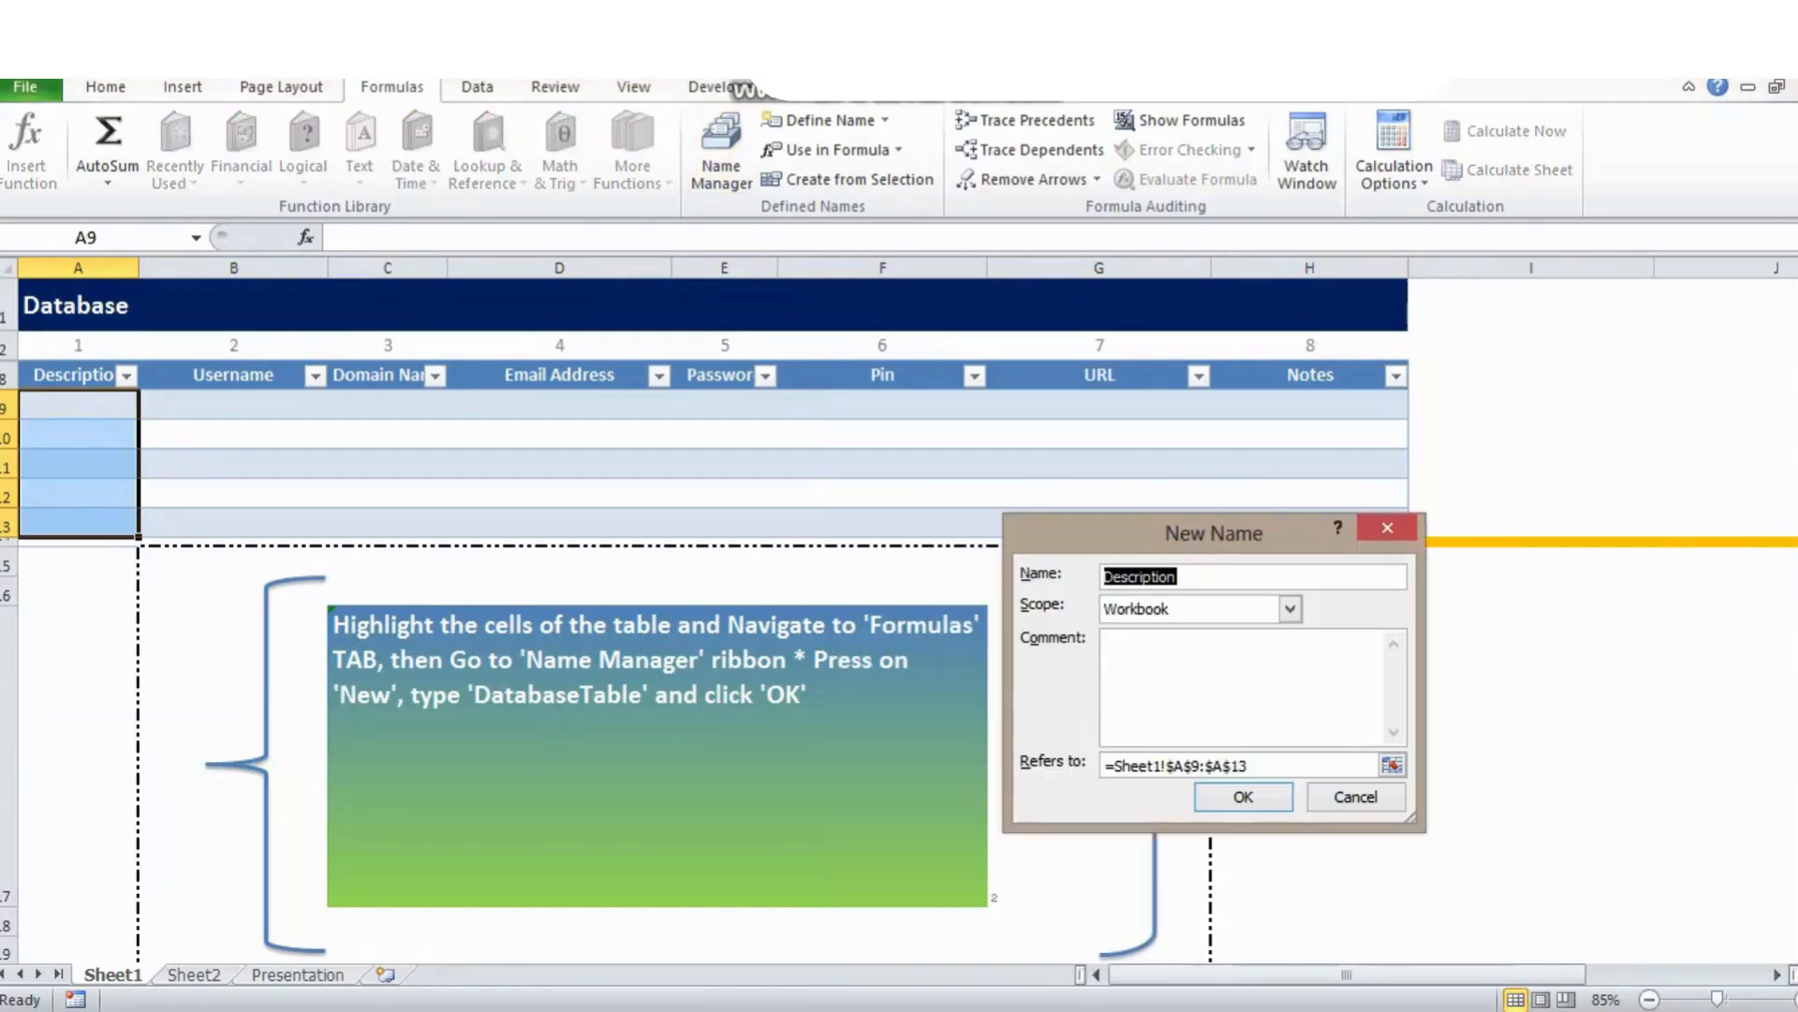
pyautogui.click(1177, 577)
pyautogui.write('List')
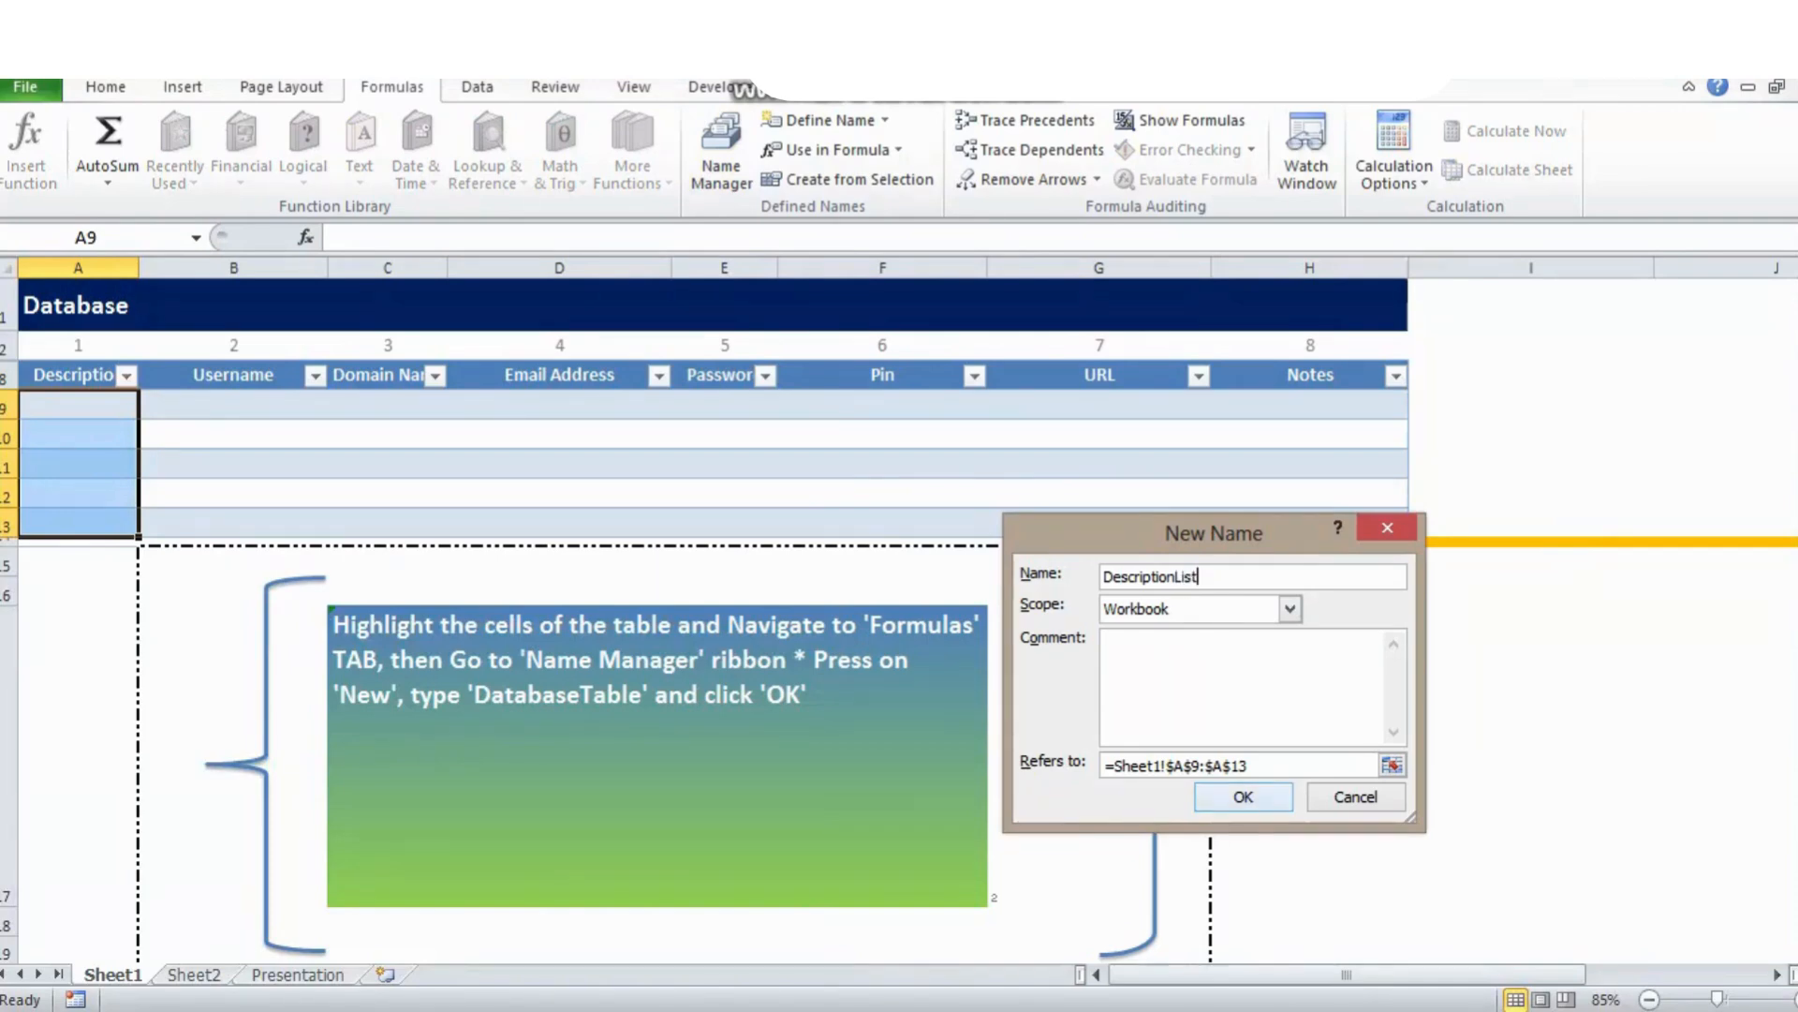
pyautogui.press('Return')
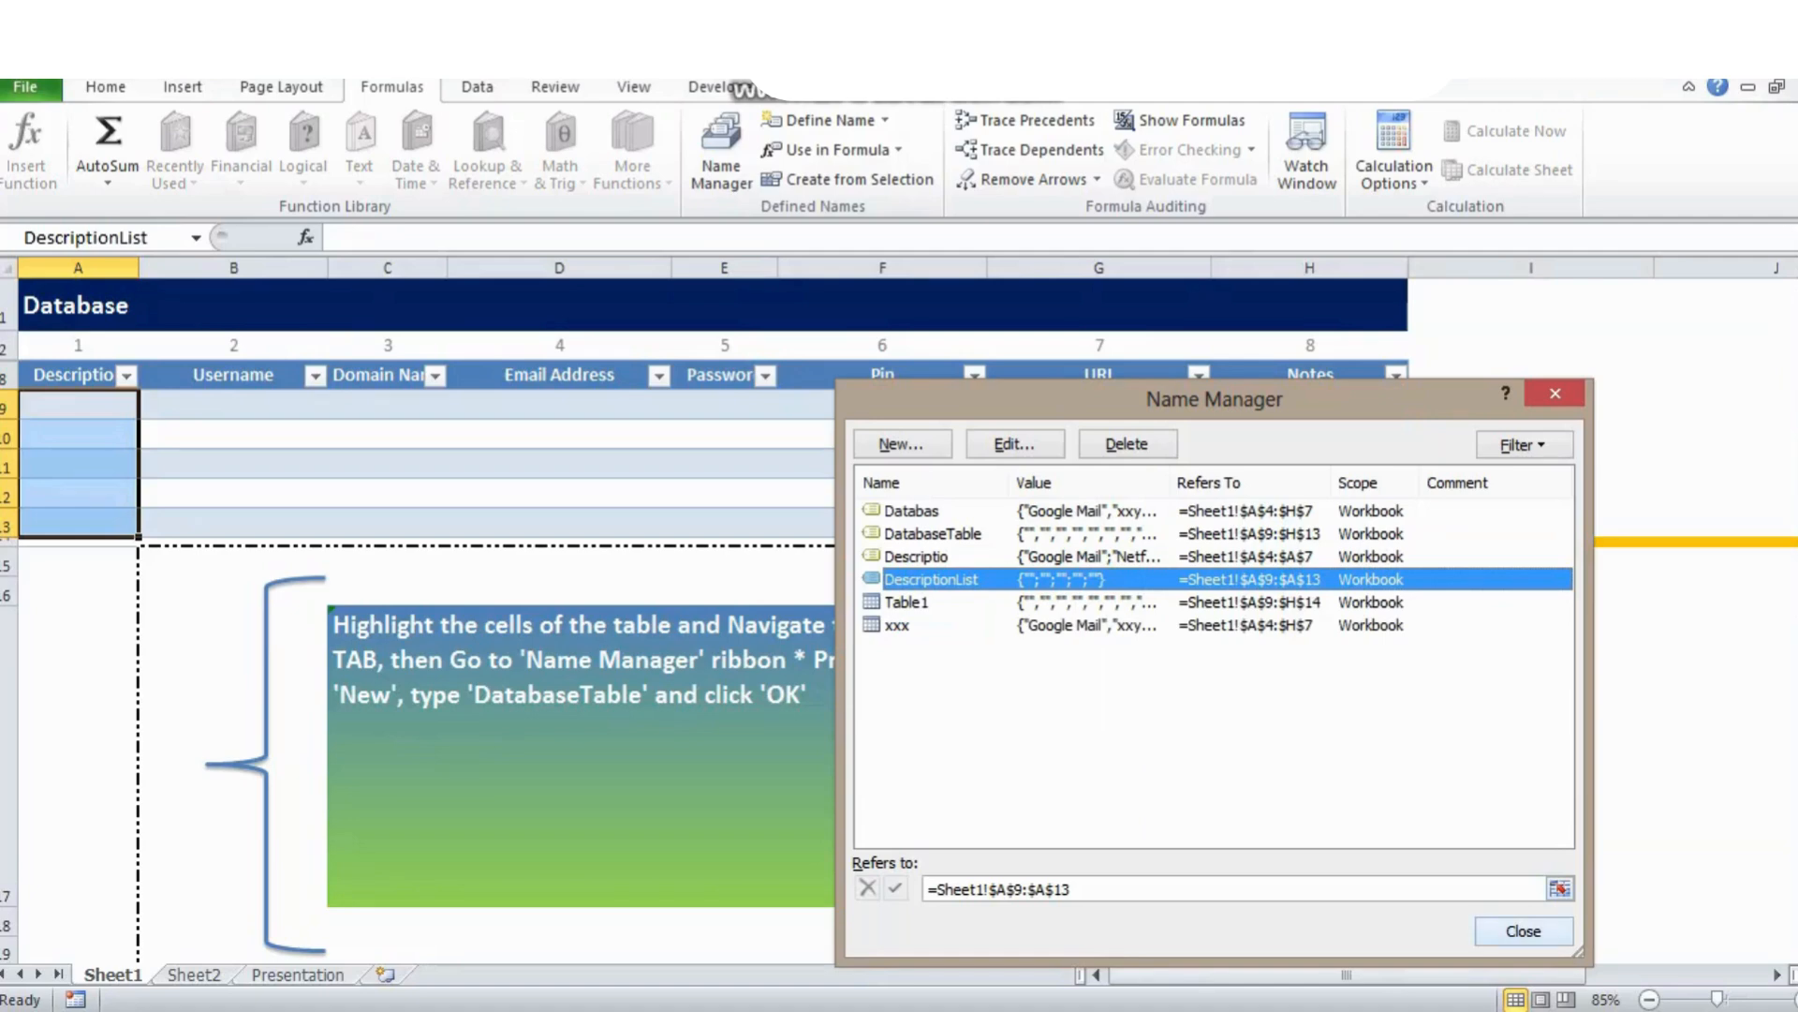
pyautogui.press('Escape')
# Set the step counter in G17 to 3.
pyautogui.click(1070, 755)
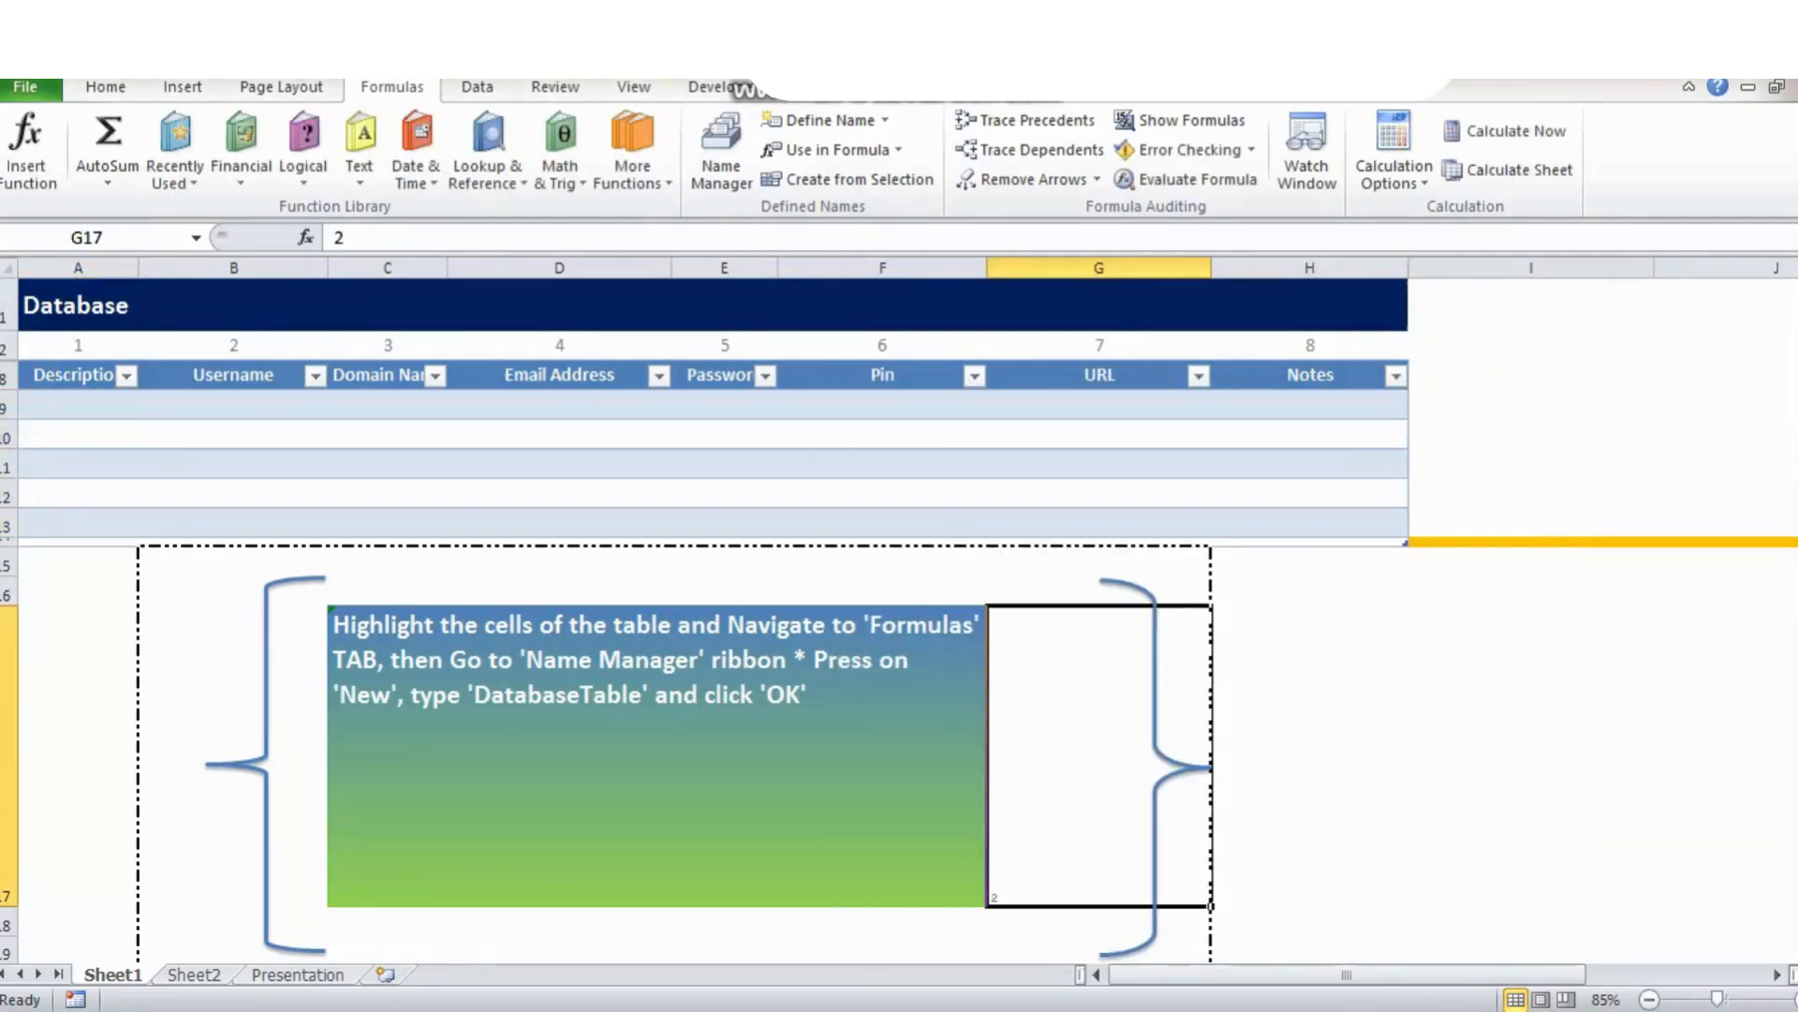
pyautogui.write('3')
pyautogui.hotkey('ctrl', 'Return')
pyautogui.click(1310, 755)
pyautogui.click(1086, 755)
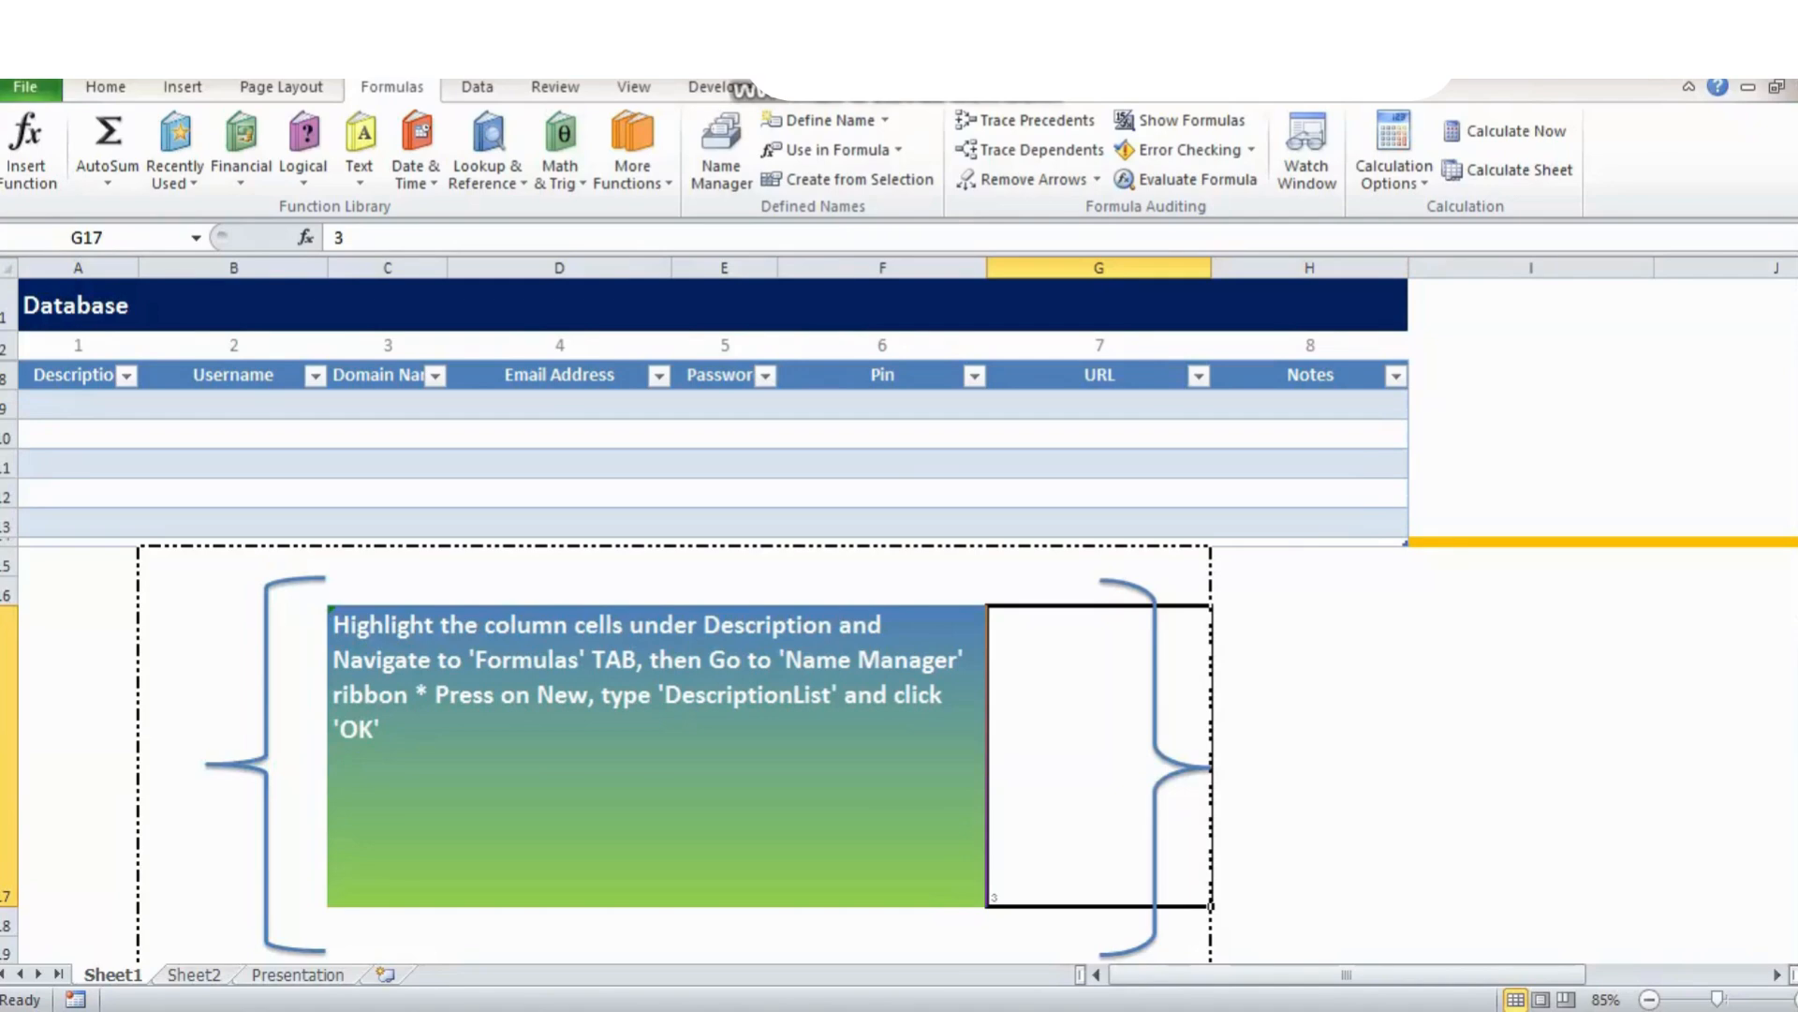
# Set the step counter in G17 to 4.
pyautogui.write('4')
pyautogui.hotkey('ctrl', 'Return')
pyautogui.click(1310, 755)
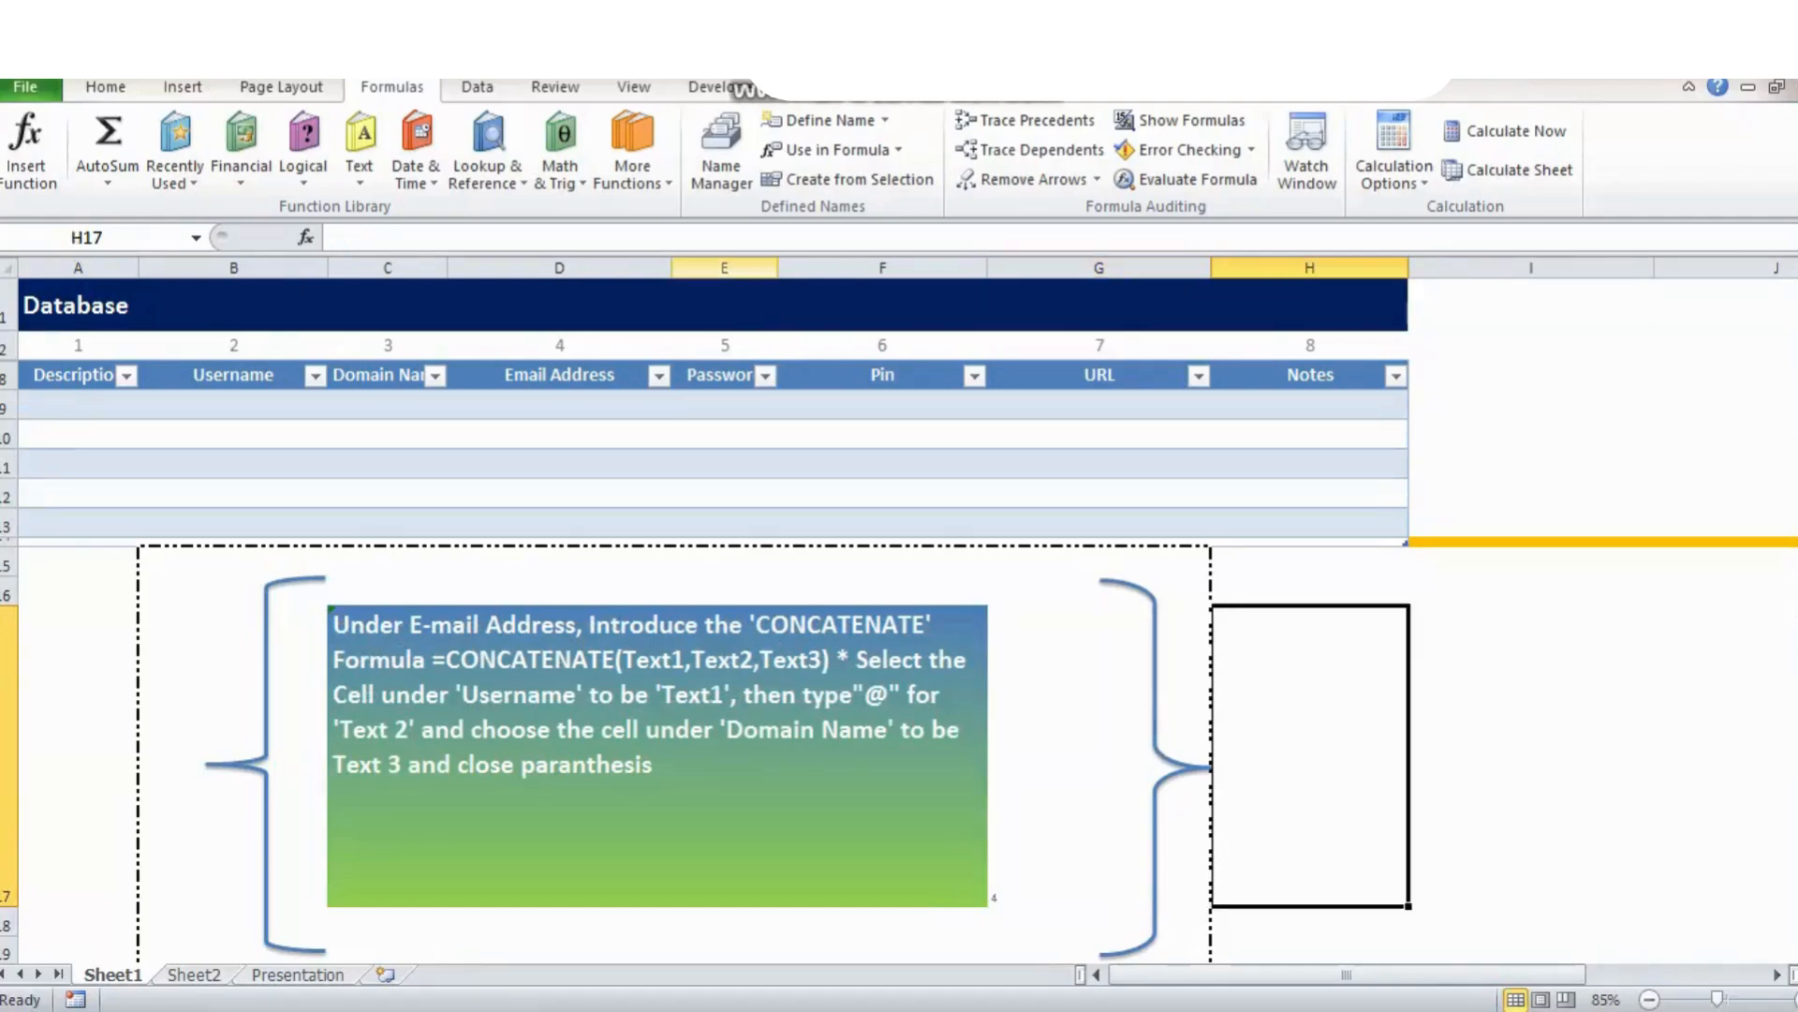
pyautogui.click(559, 405)
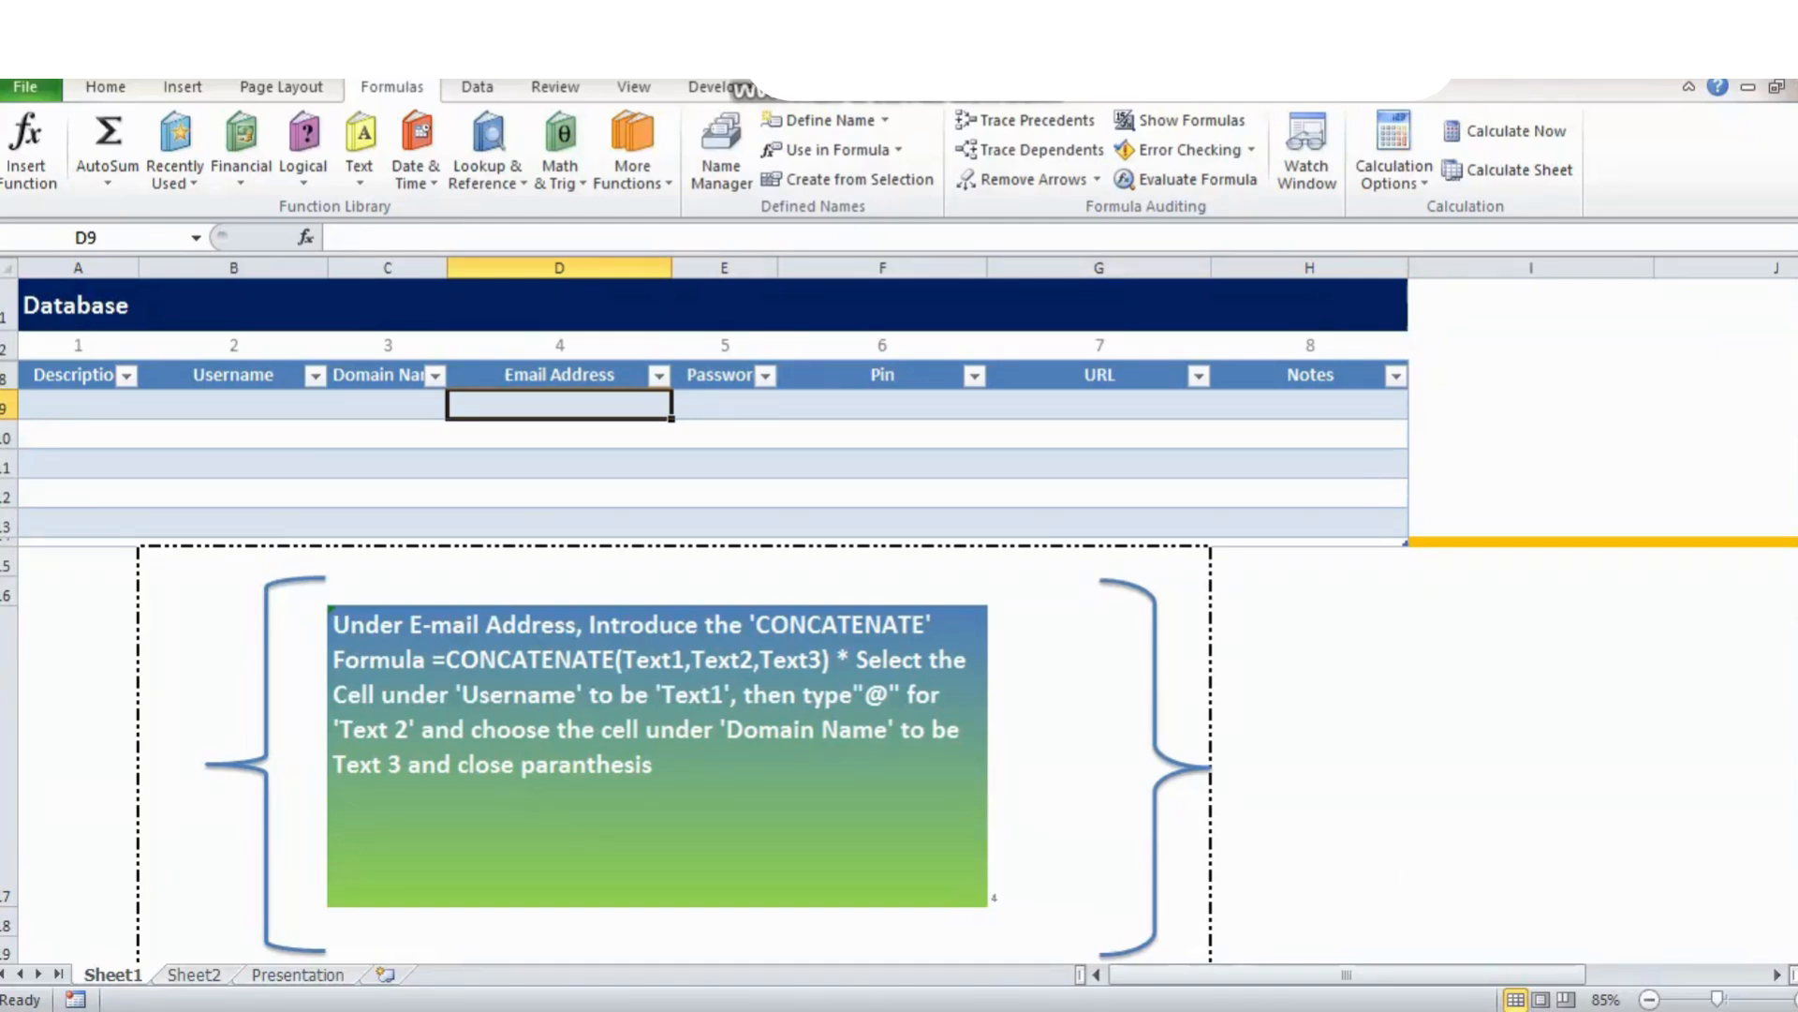
pyautogui.write('=')
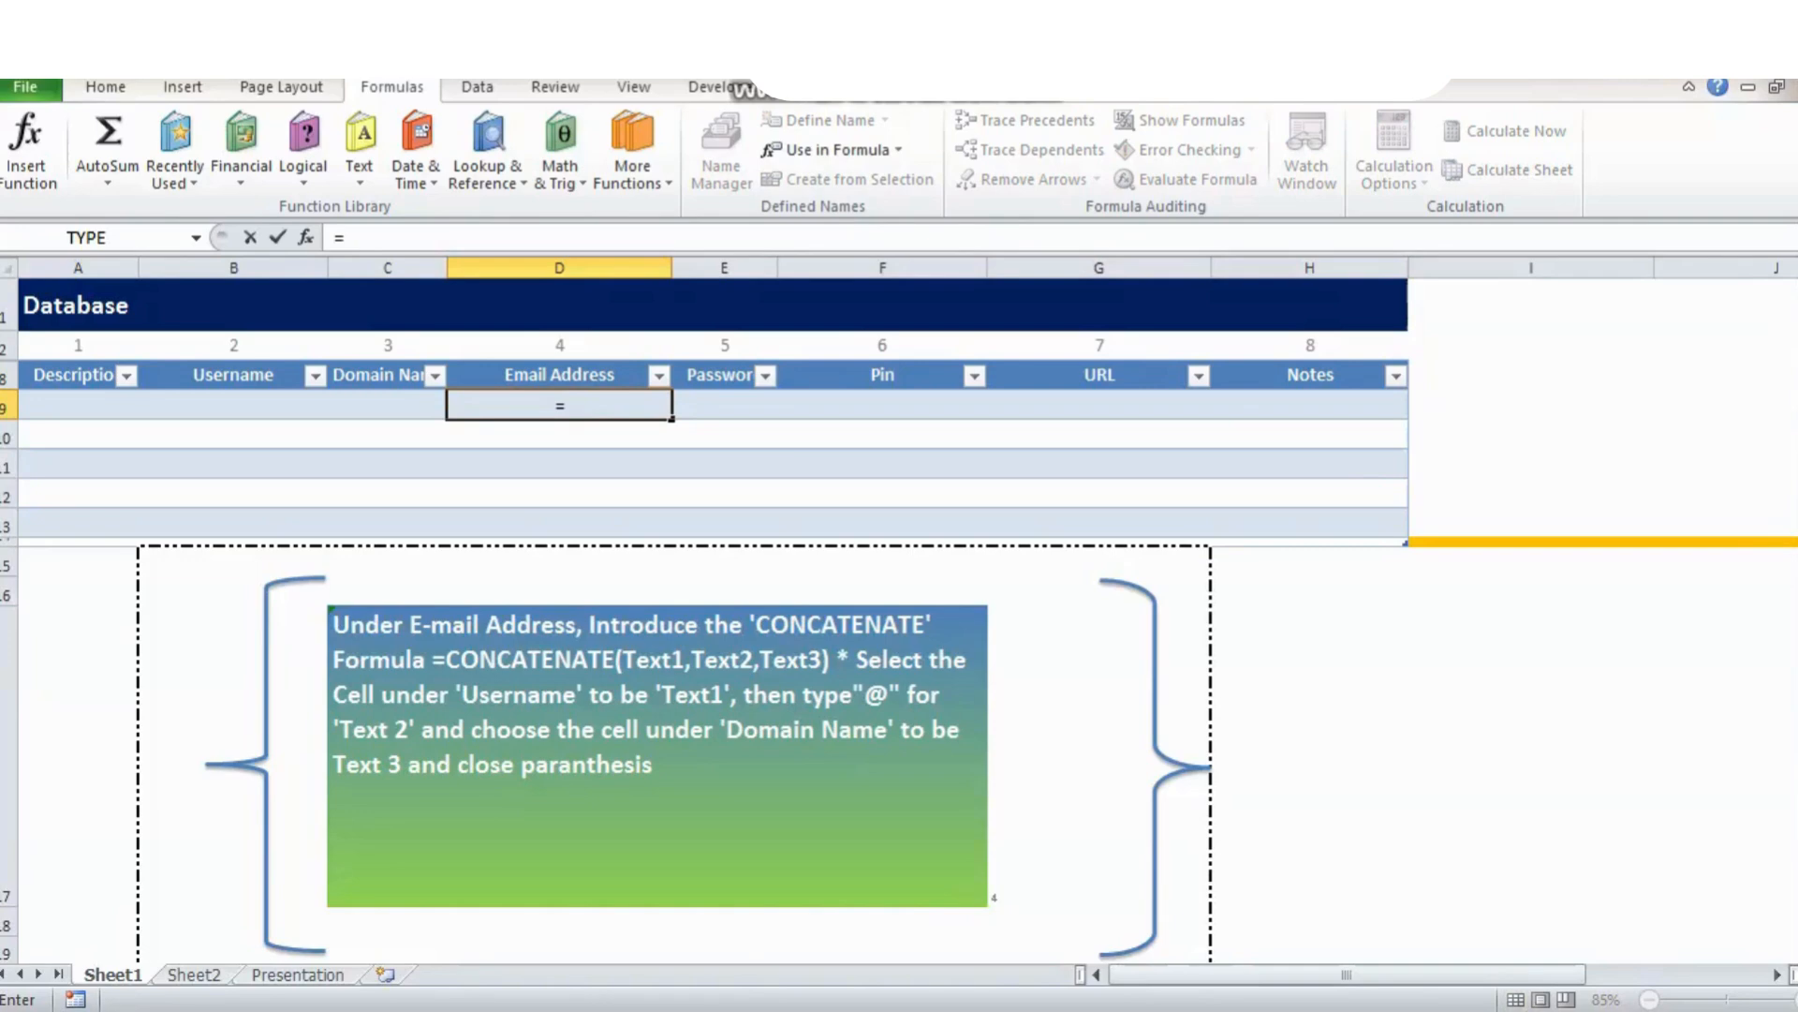
pyautogui.write('Con')
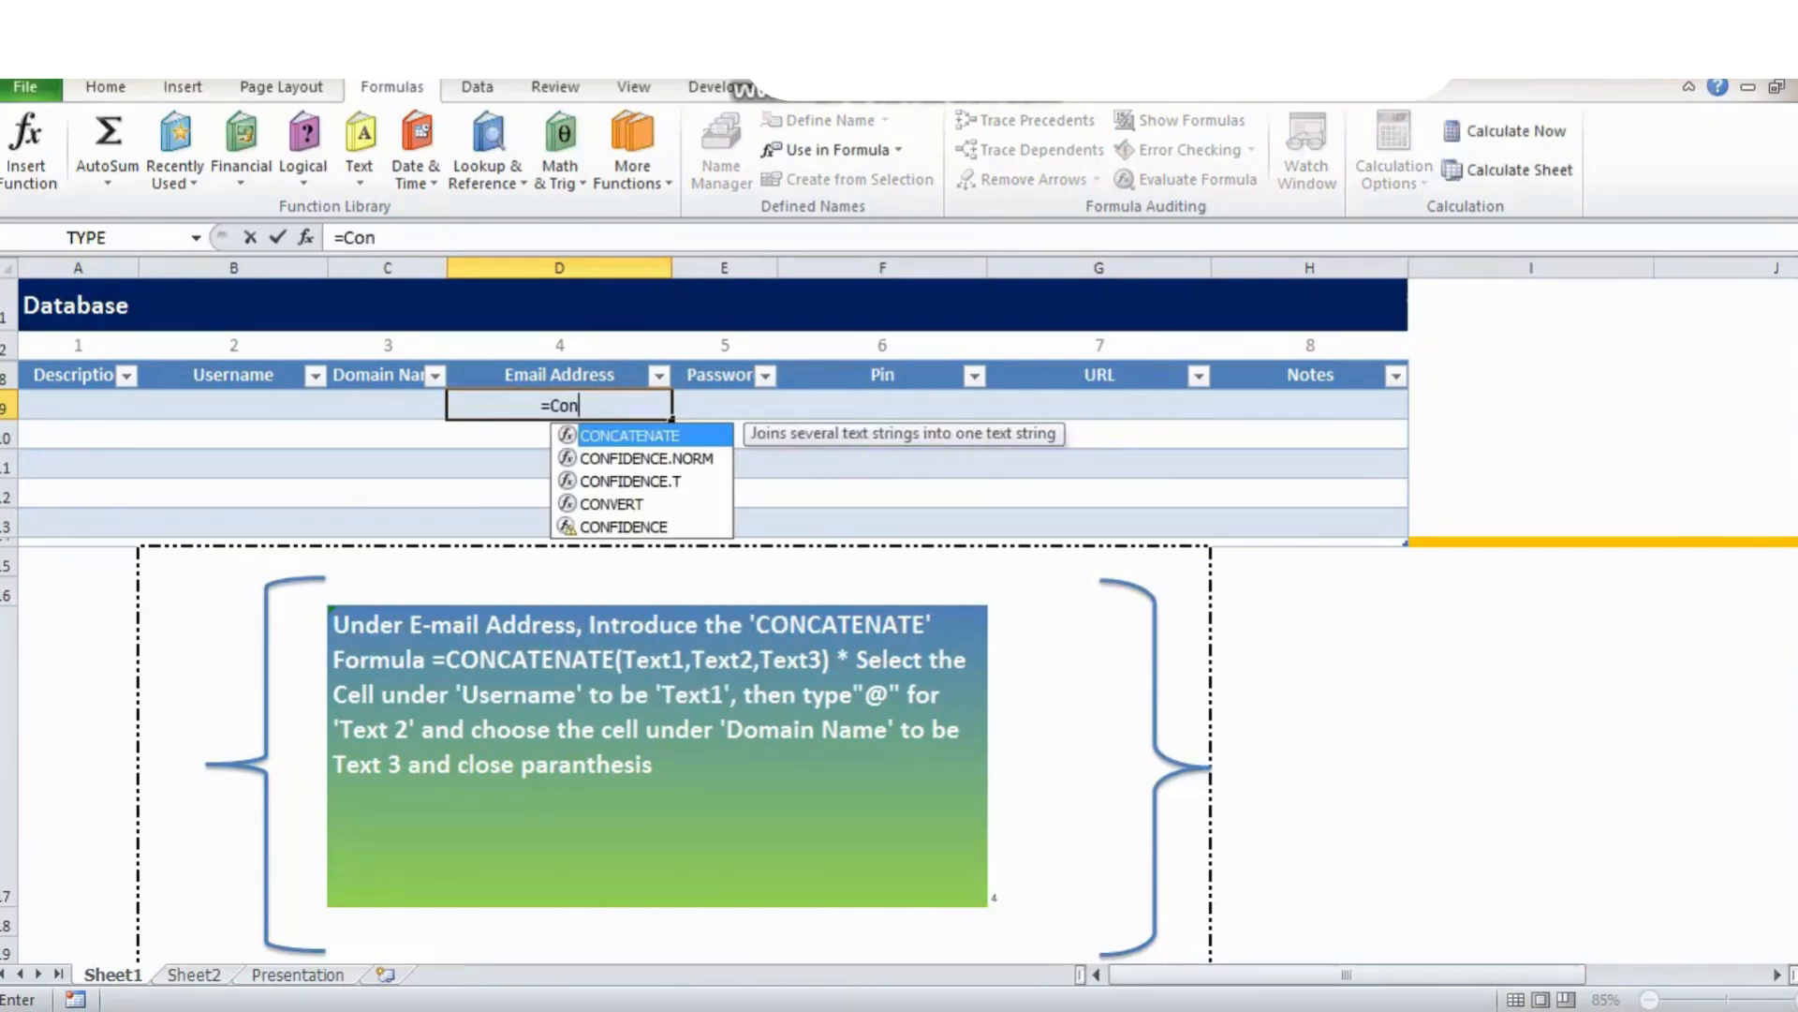
pyautogui.press('Tab')
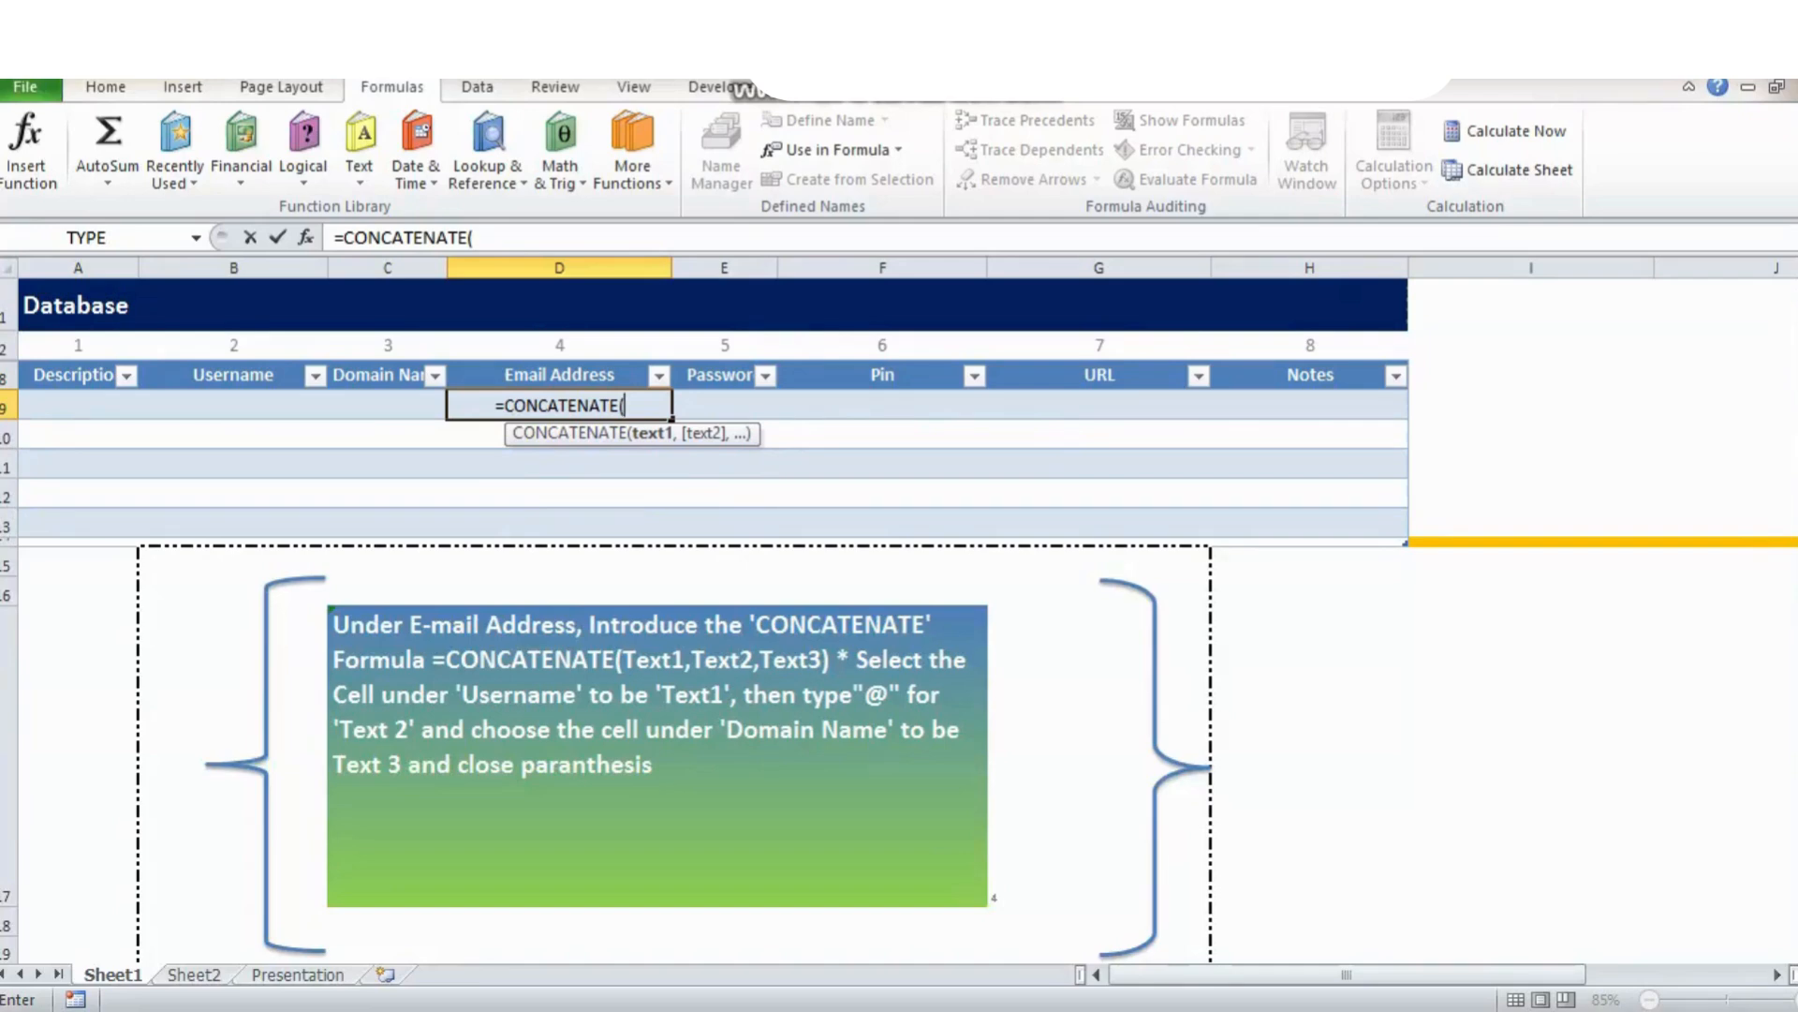
pyautogui.click(233, 405)
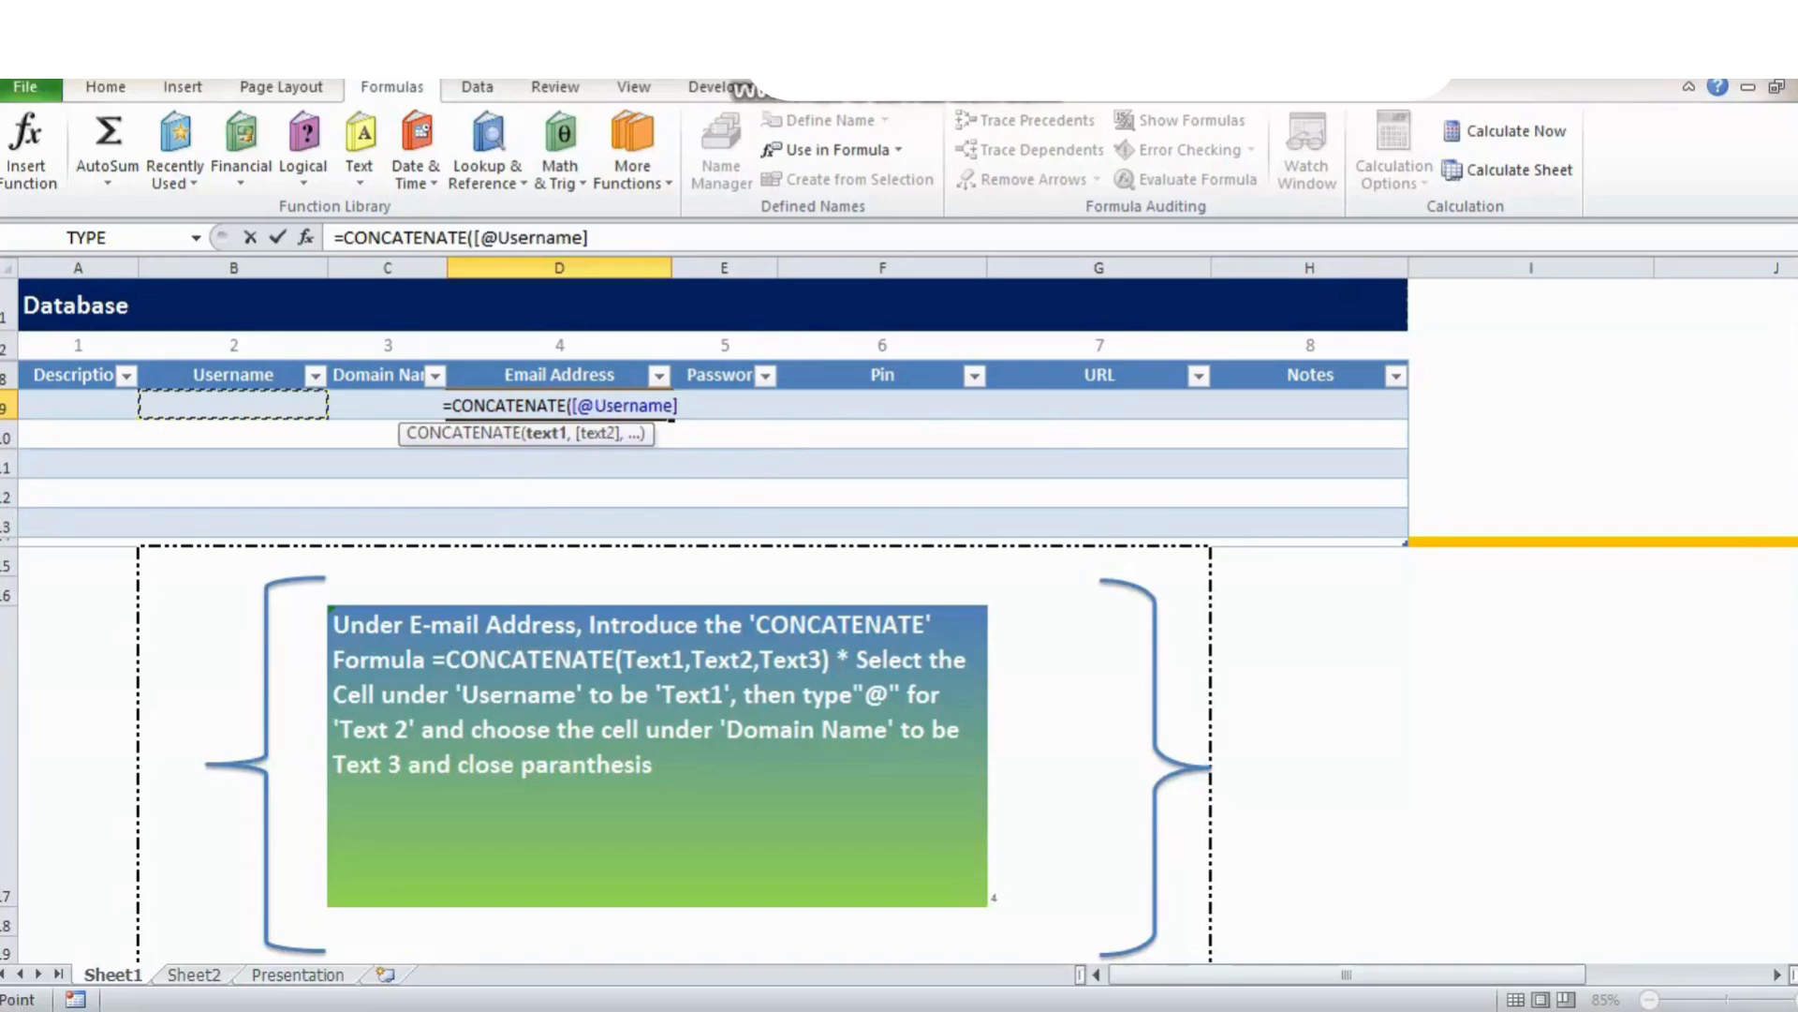
pyautogui.write(',')
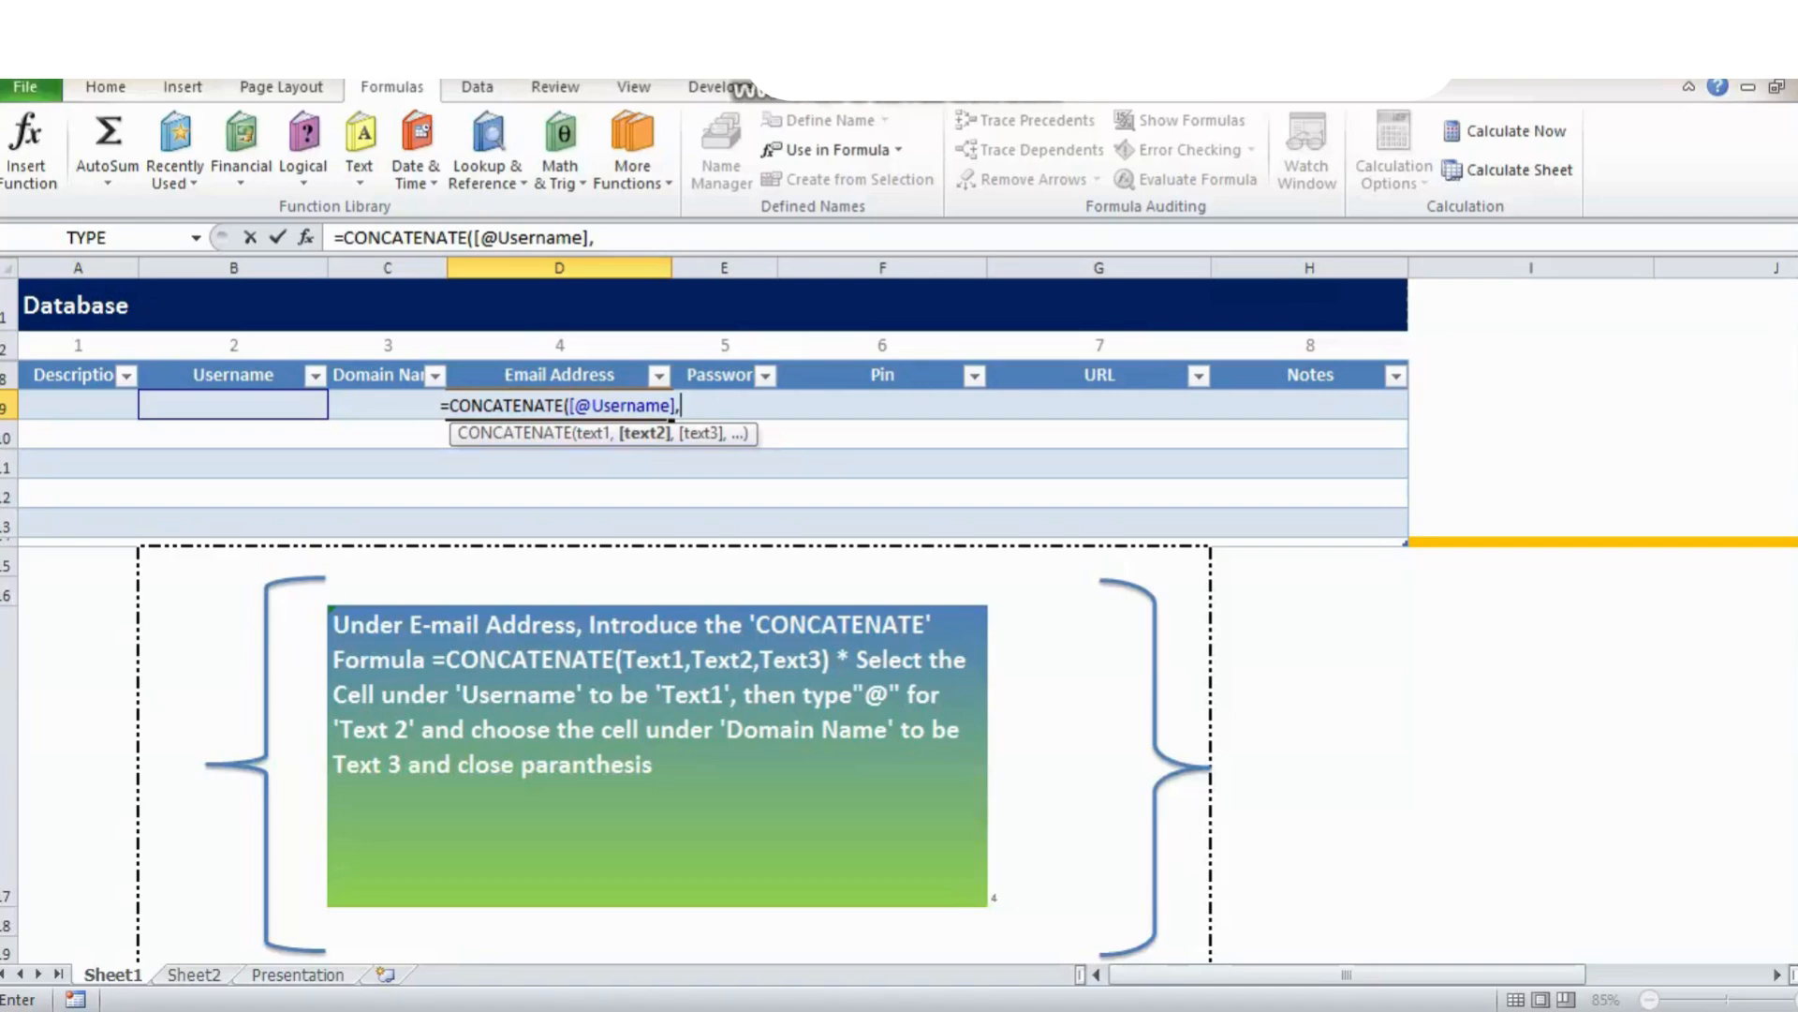
pyautogui.write('"@"')
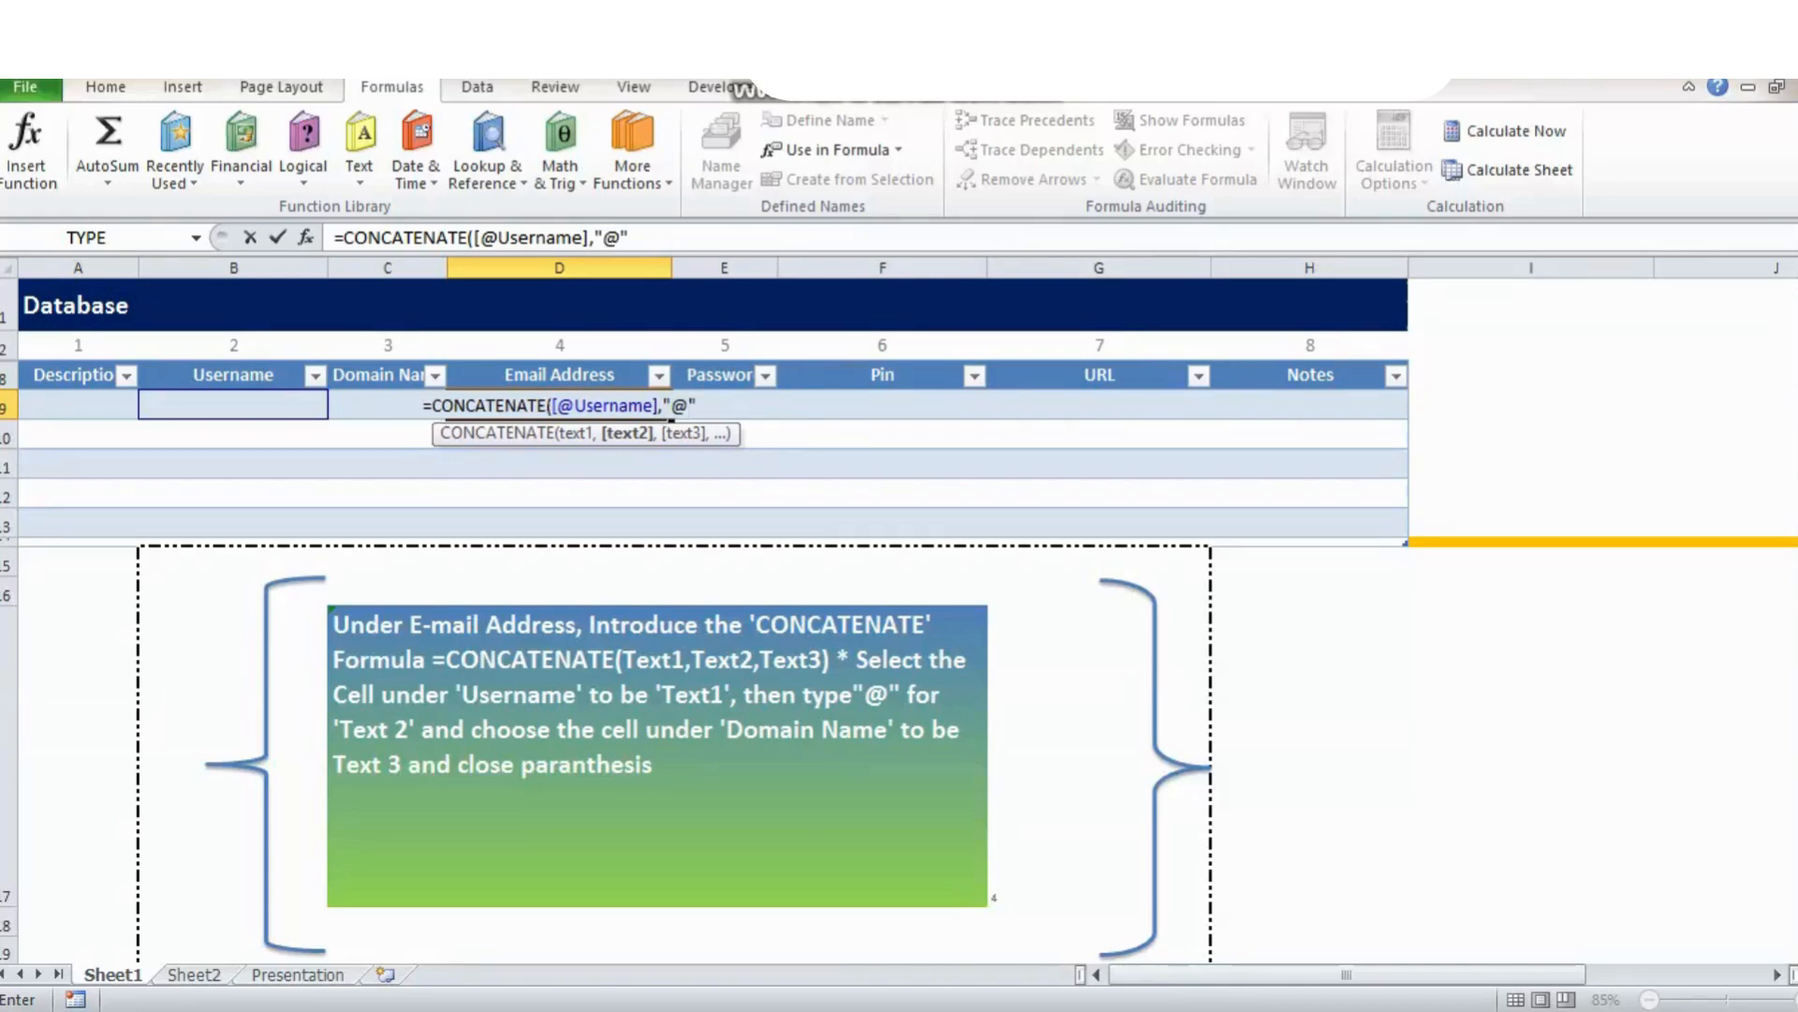
pyautogui.write(',')
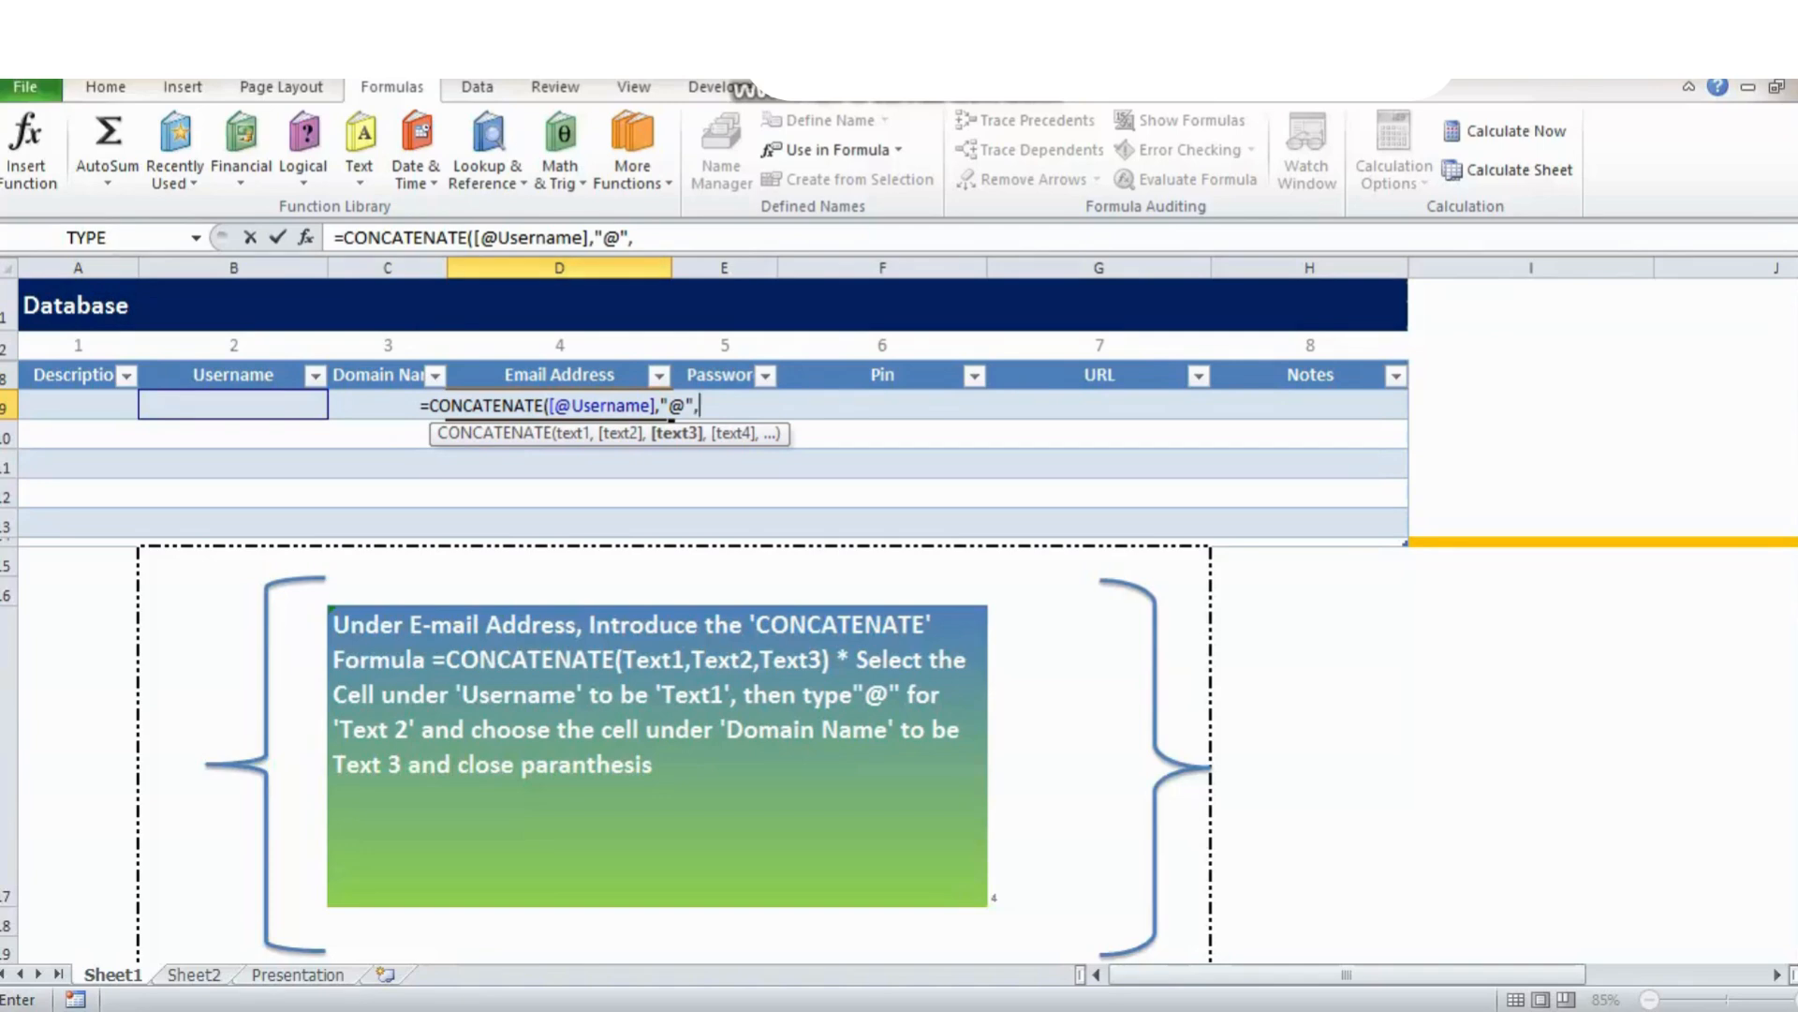
pyautogui.click(634, 237)
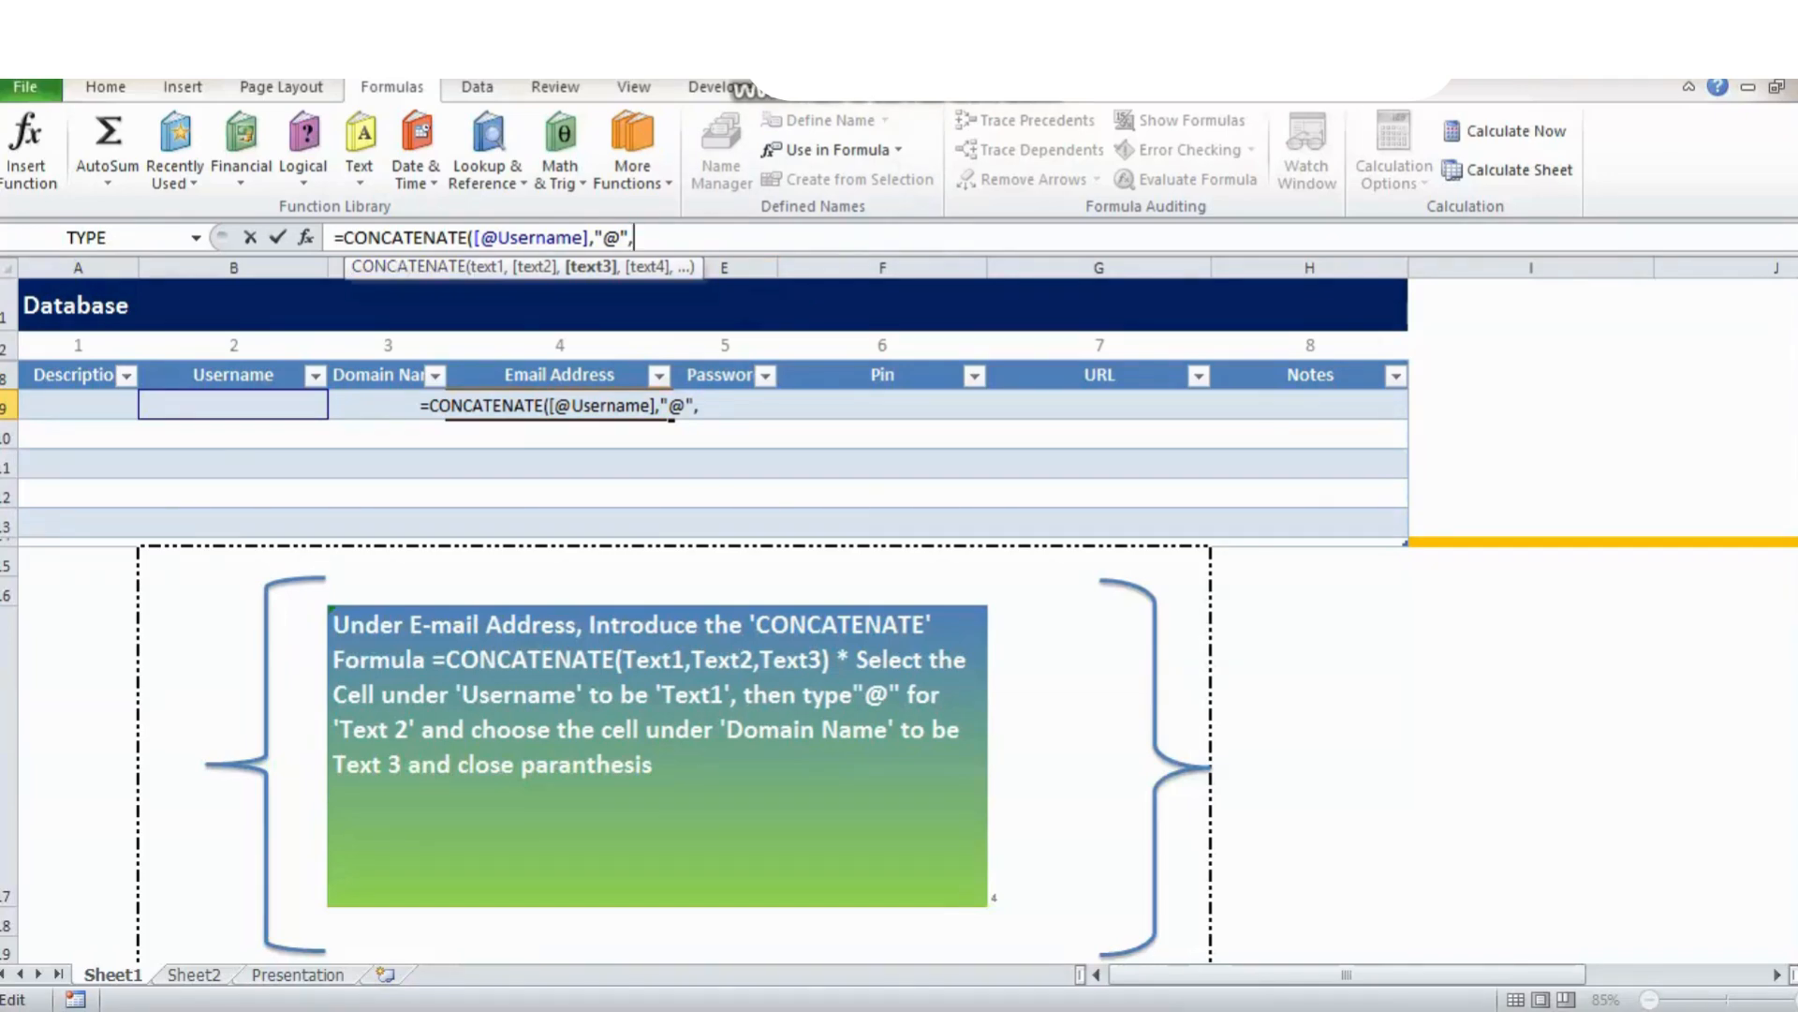
pyautogui.write('C9')
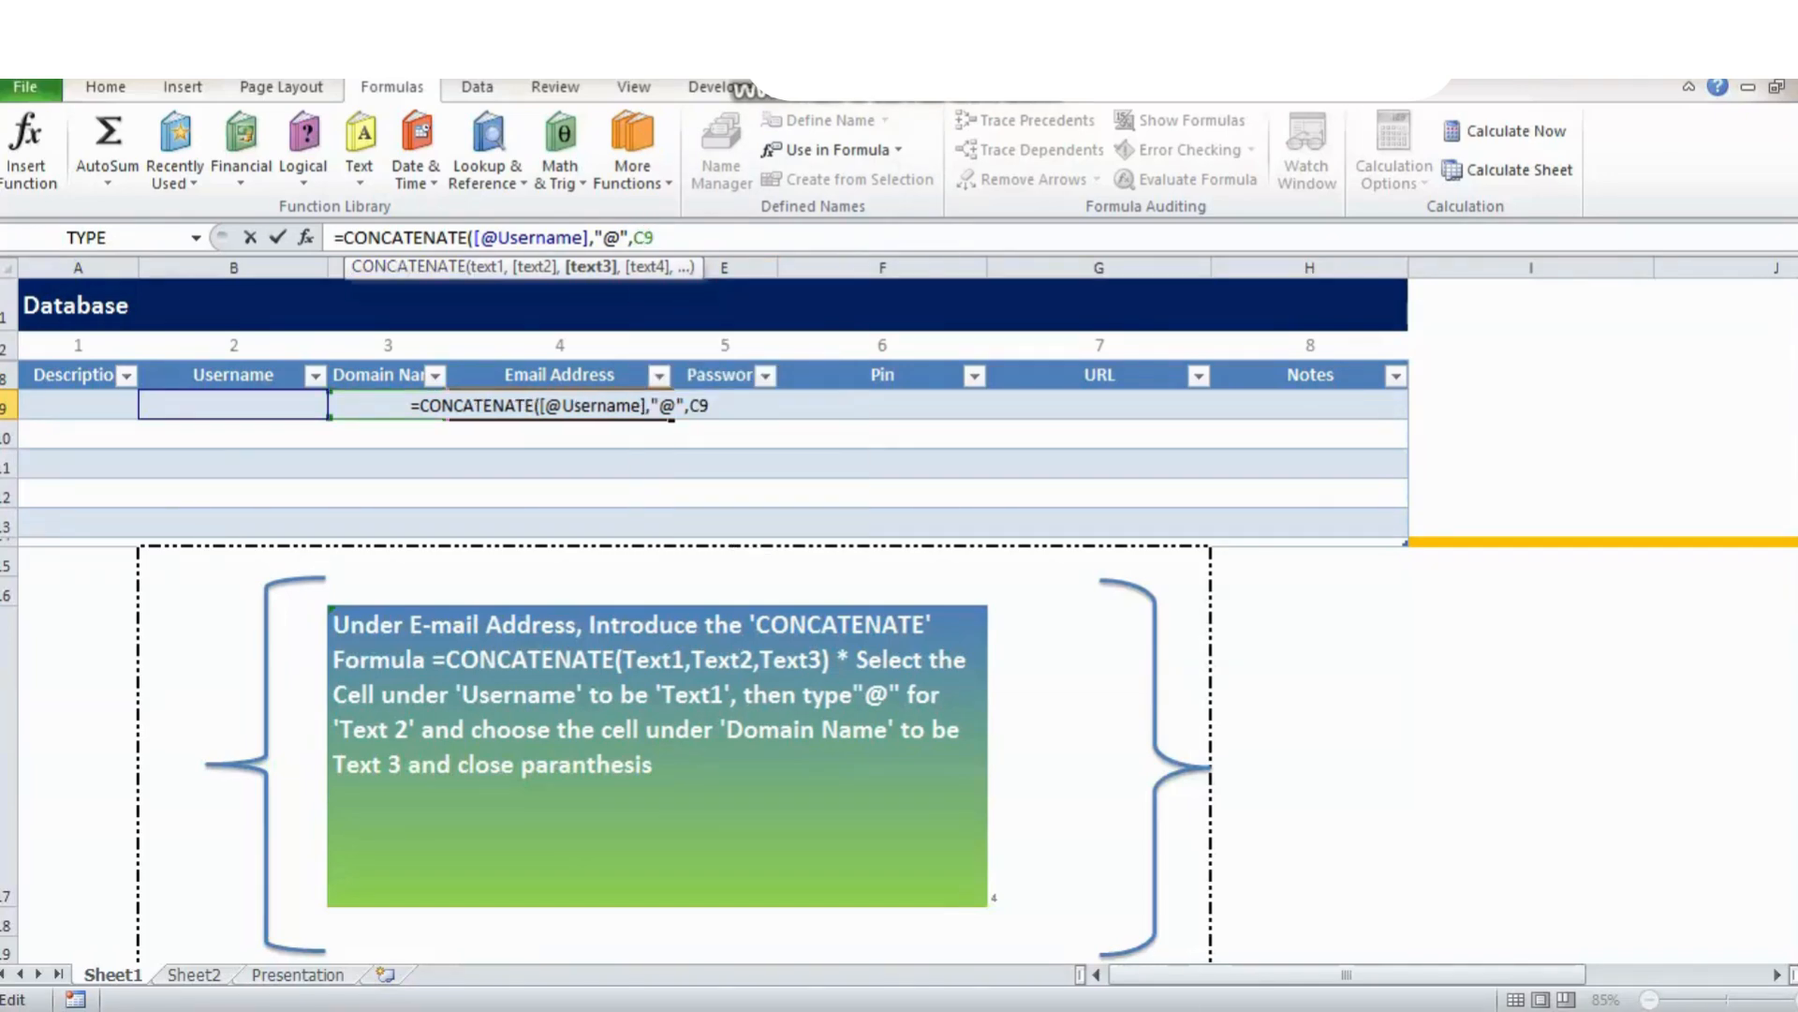
pyautogui.write(')')
pyautogui.hotkey('ctrl', 'Return')
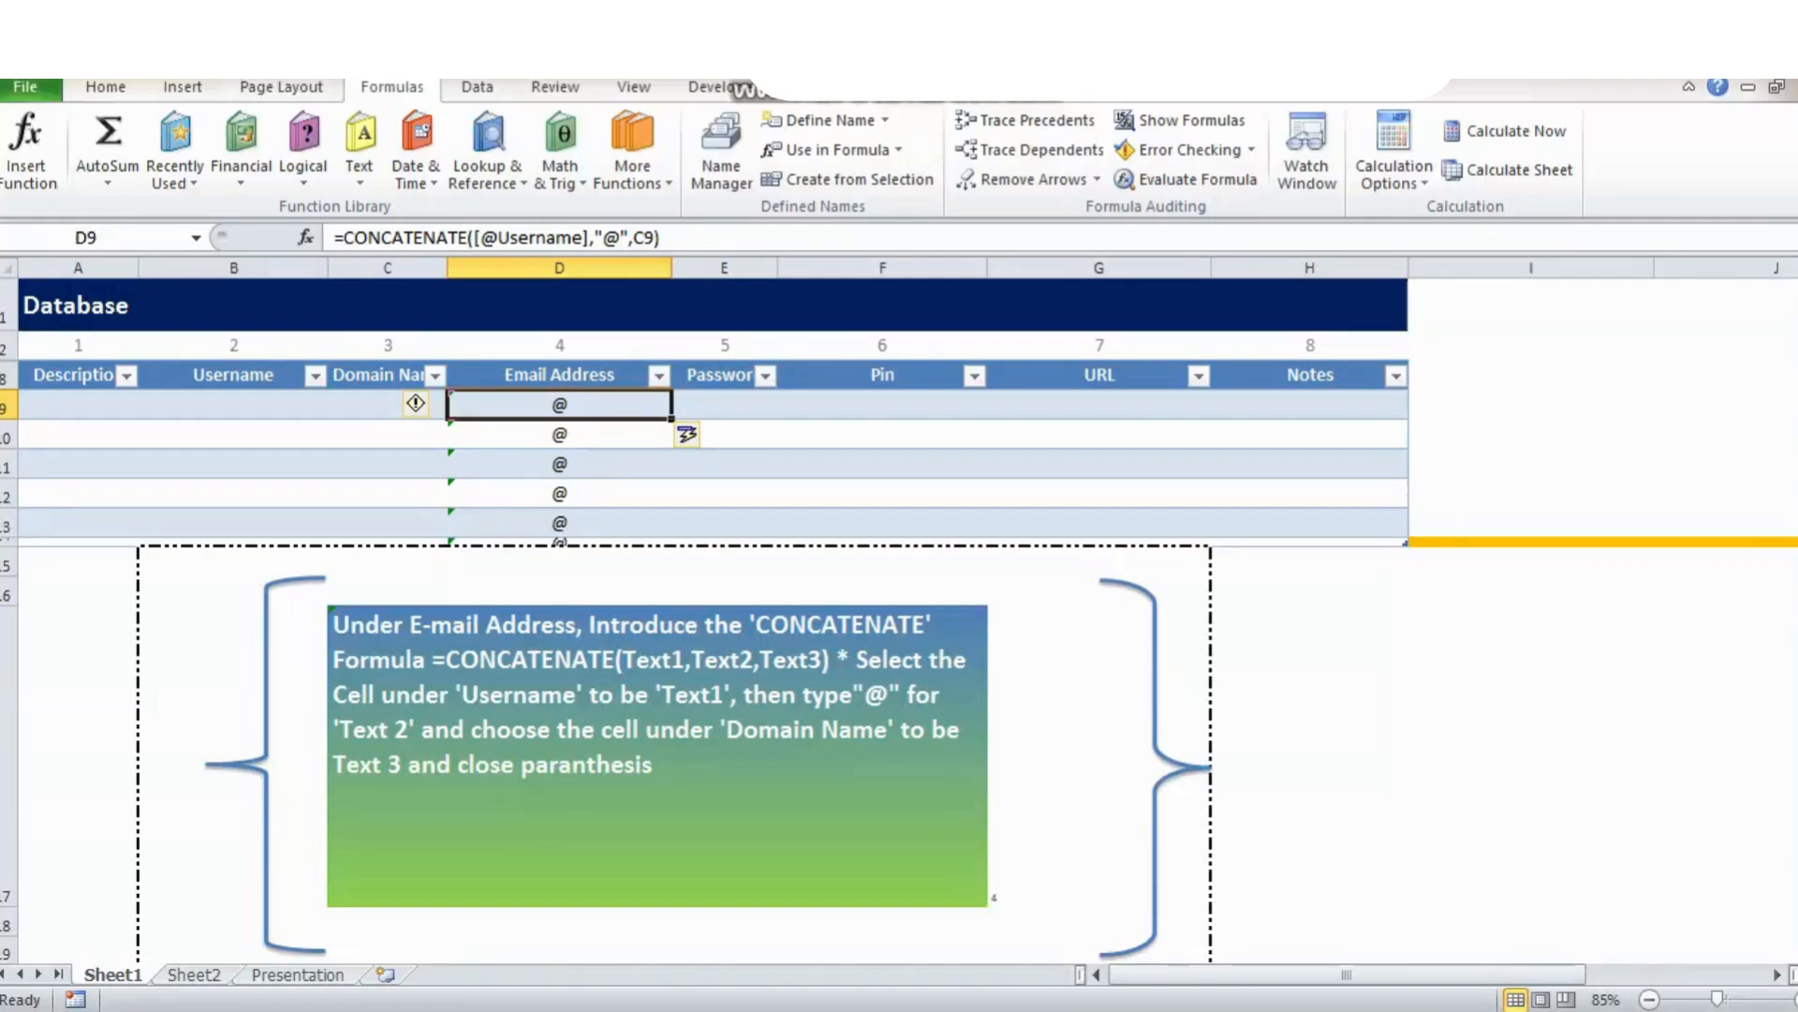
# Add a Google Email row with a sample username and domain gmail.com, then check the built address.
pyautogui.click(233, 404)
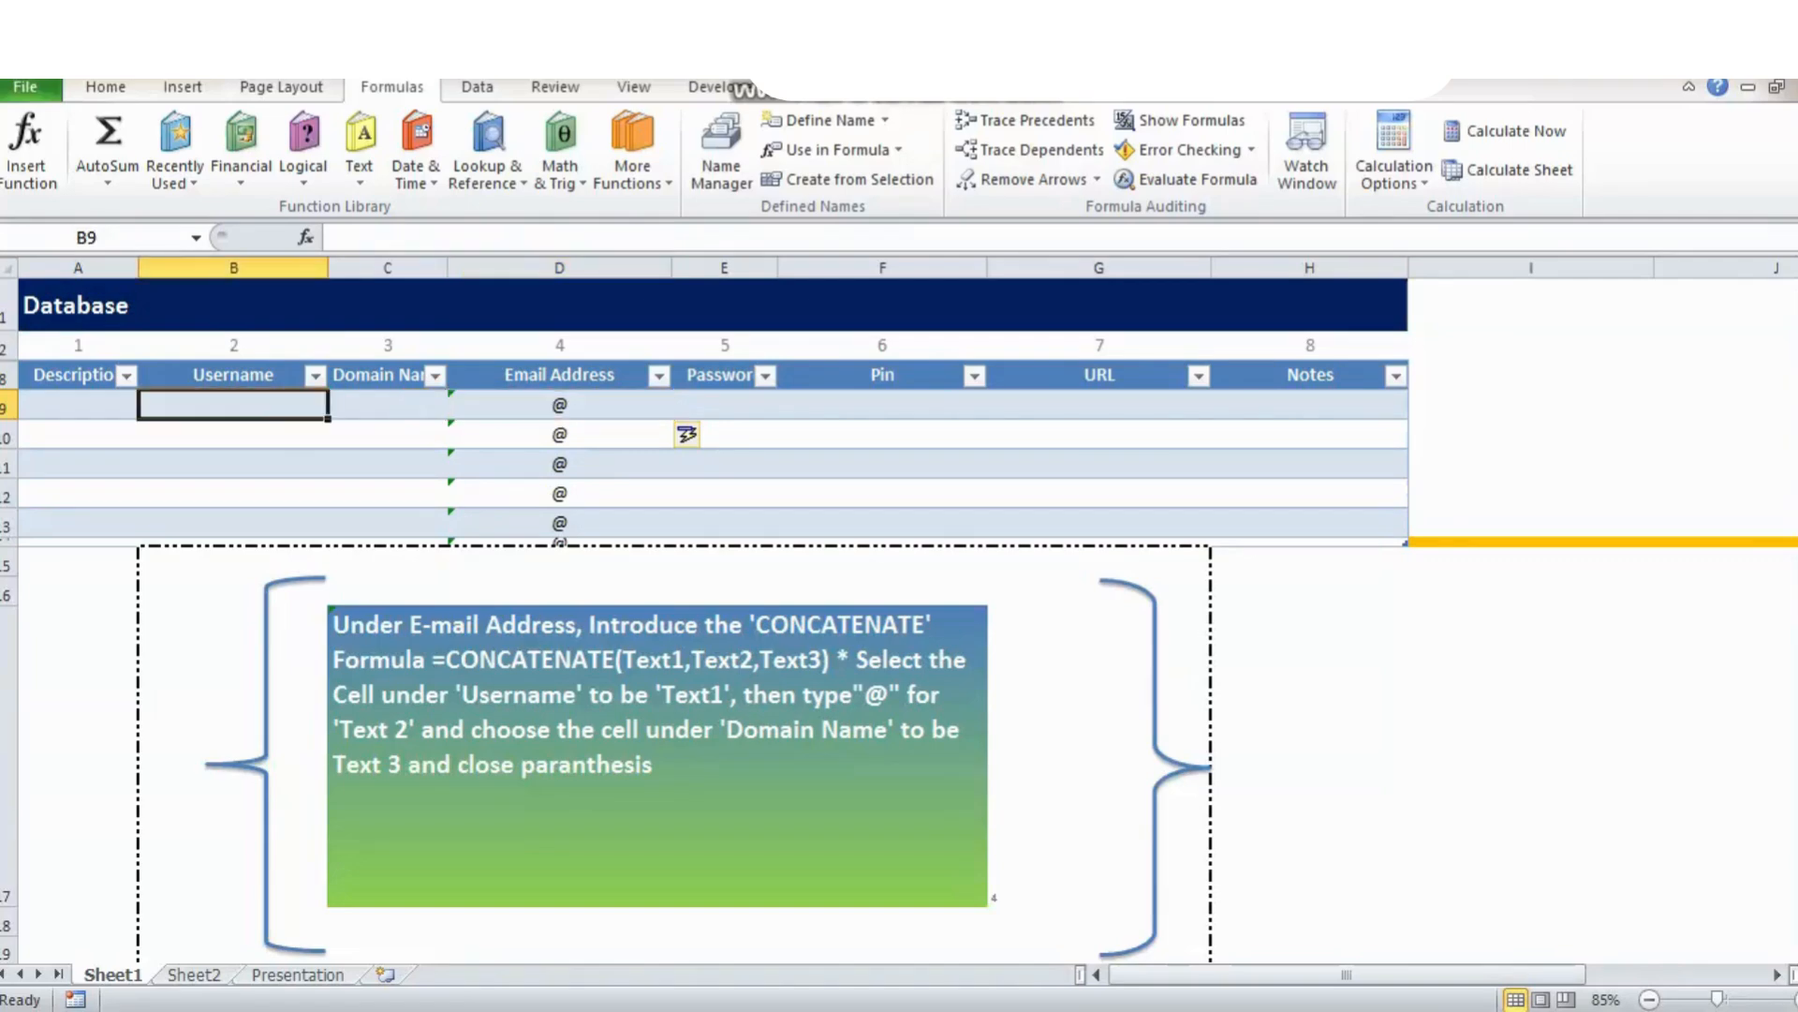
pyautogui.click(77, 404)
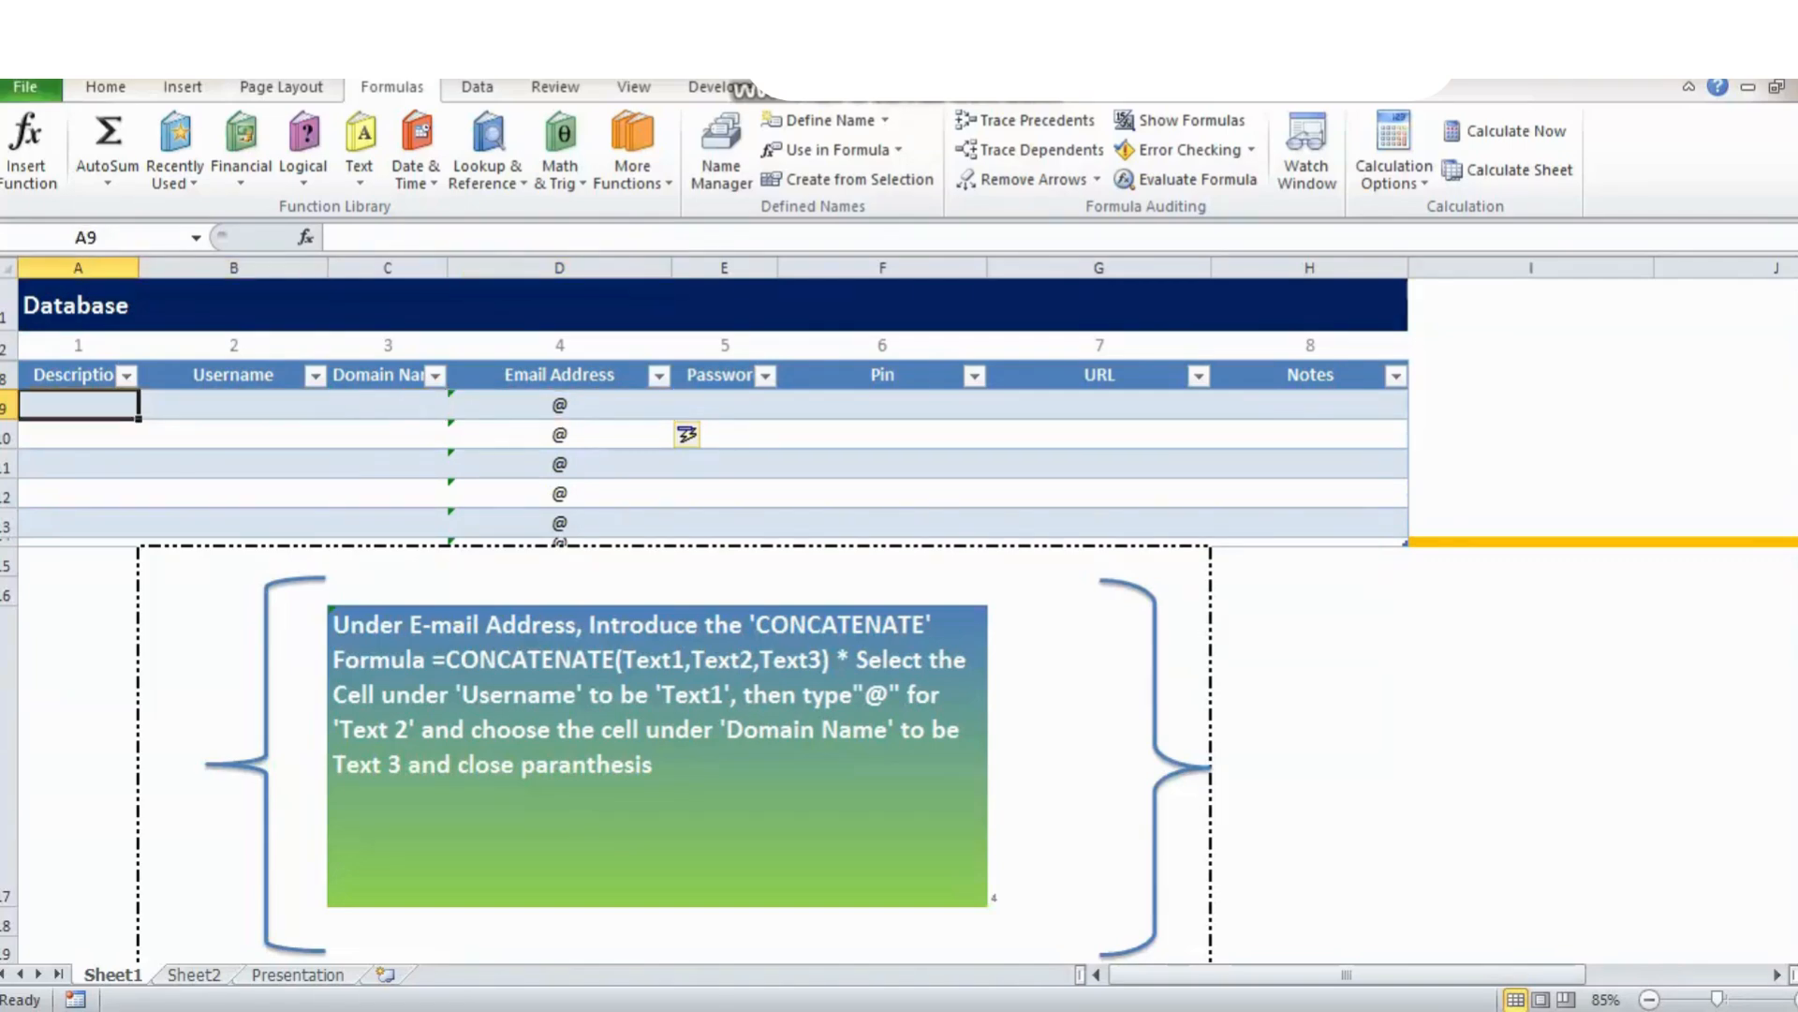
pyautogui.write('G')
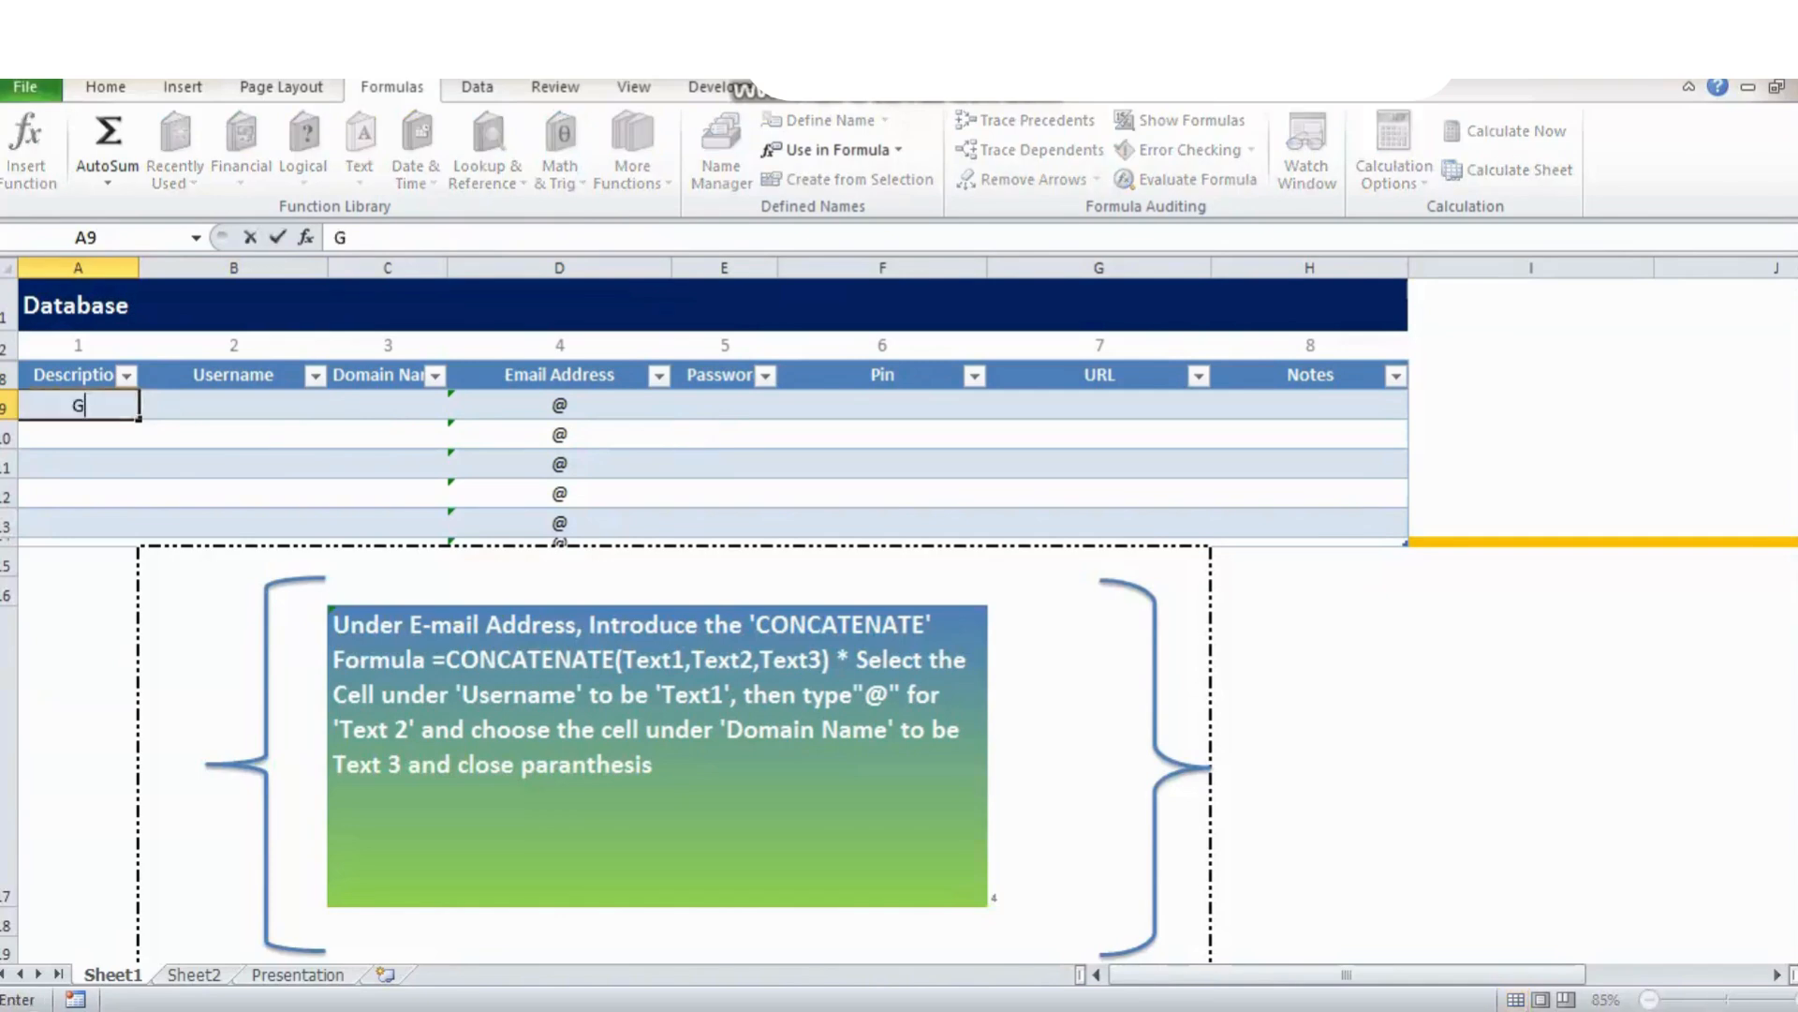
pyautogui.write('oogle E-')
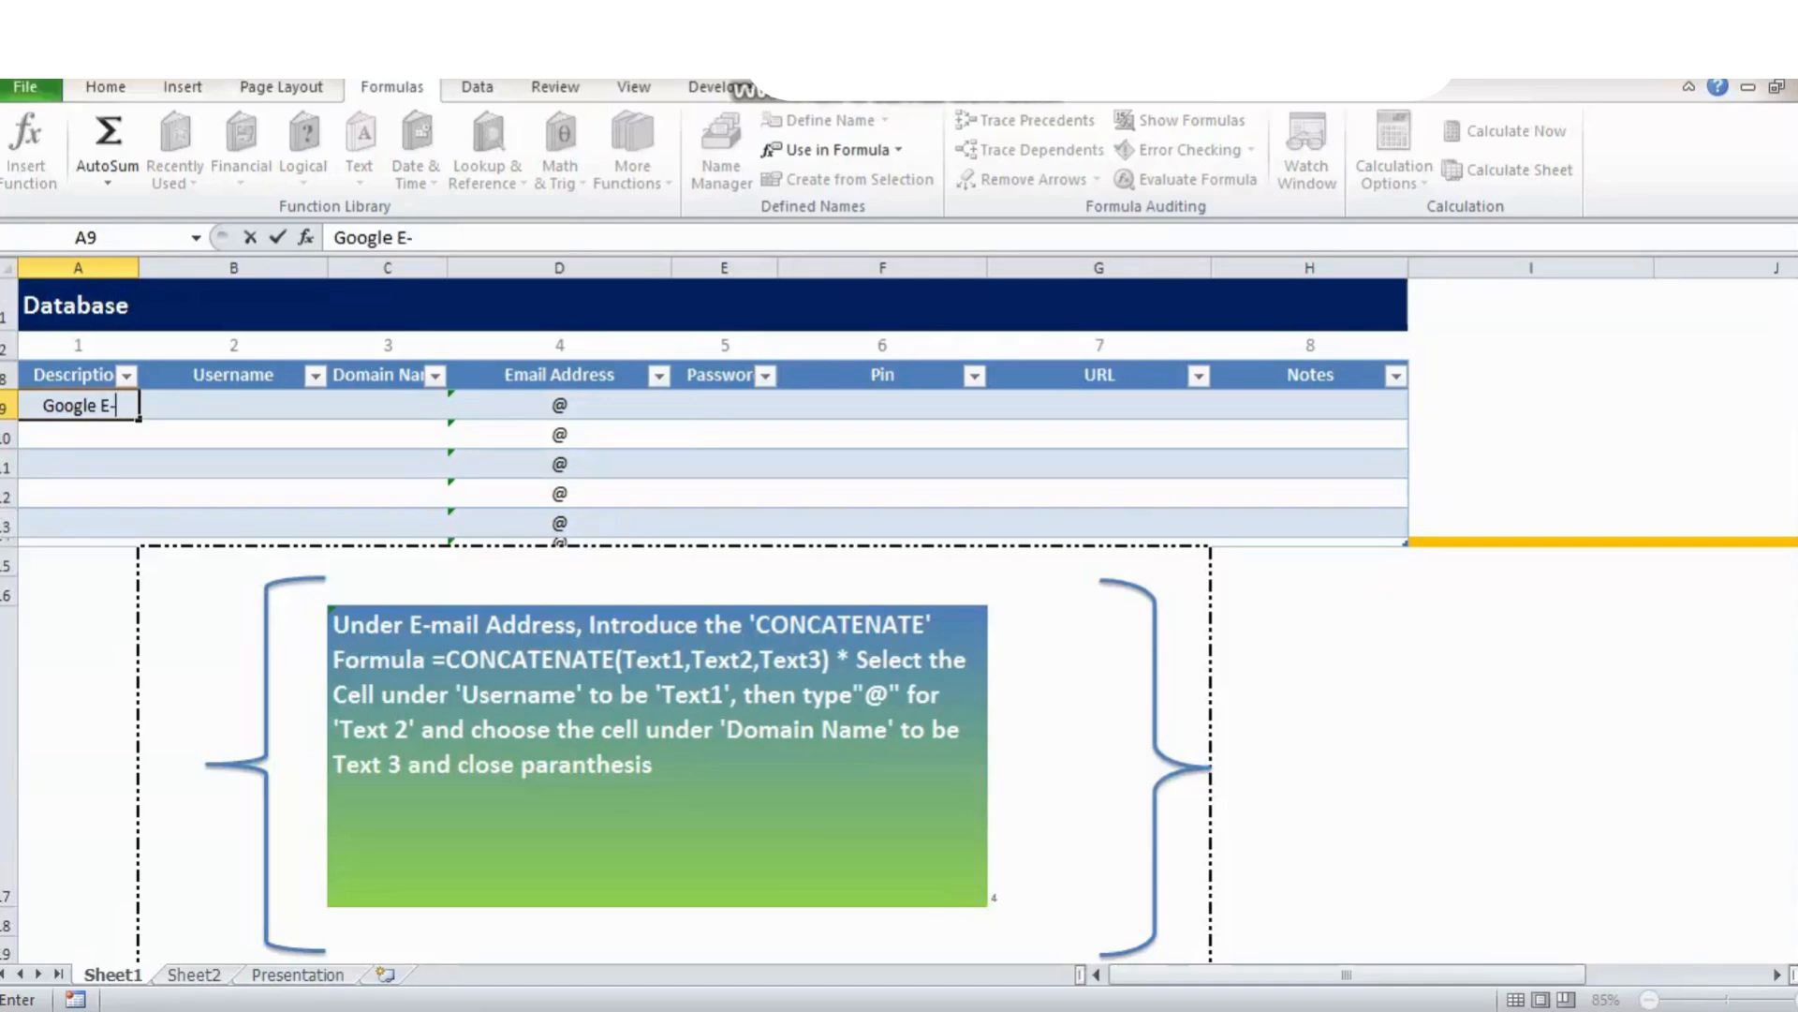
pyautogui.press('BackSpace')
pyautogui.write('mail')
pyautogui.press('Tab')
pyautogui.write('aaaa')
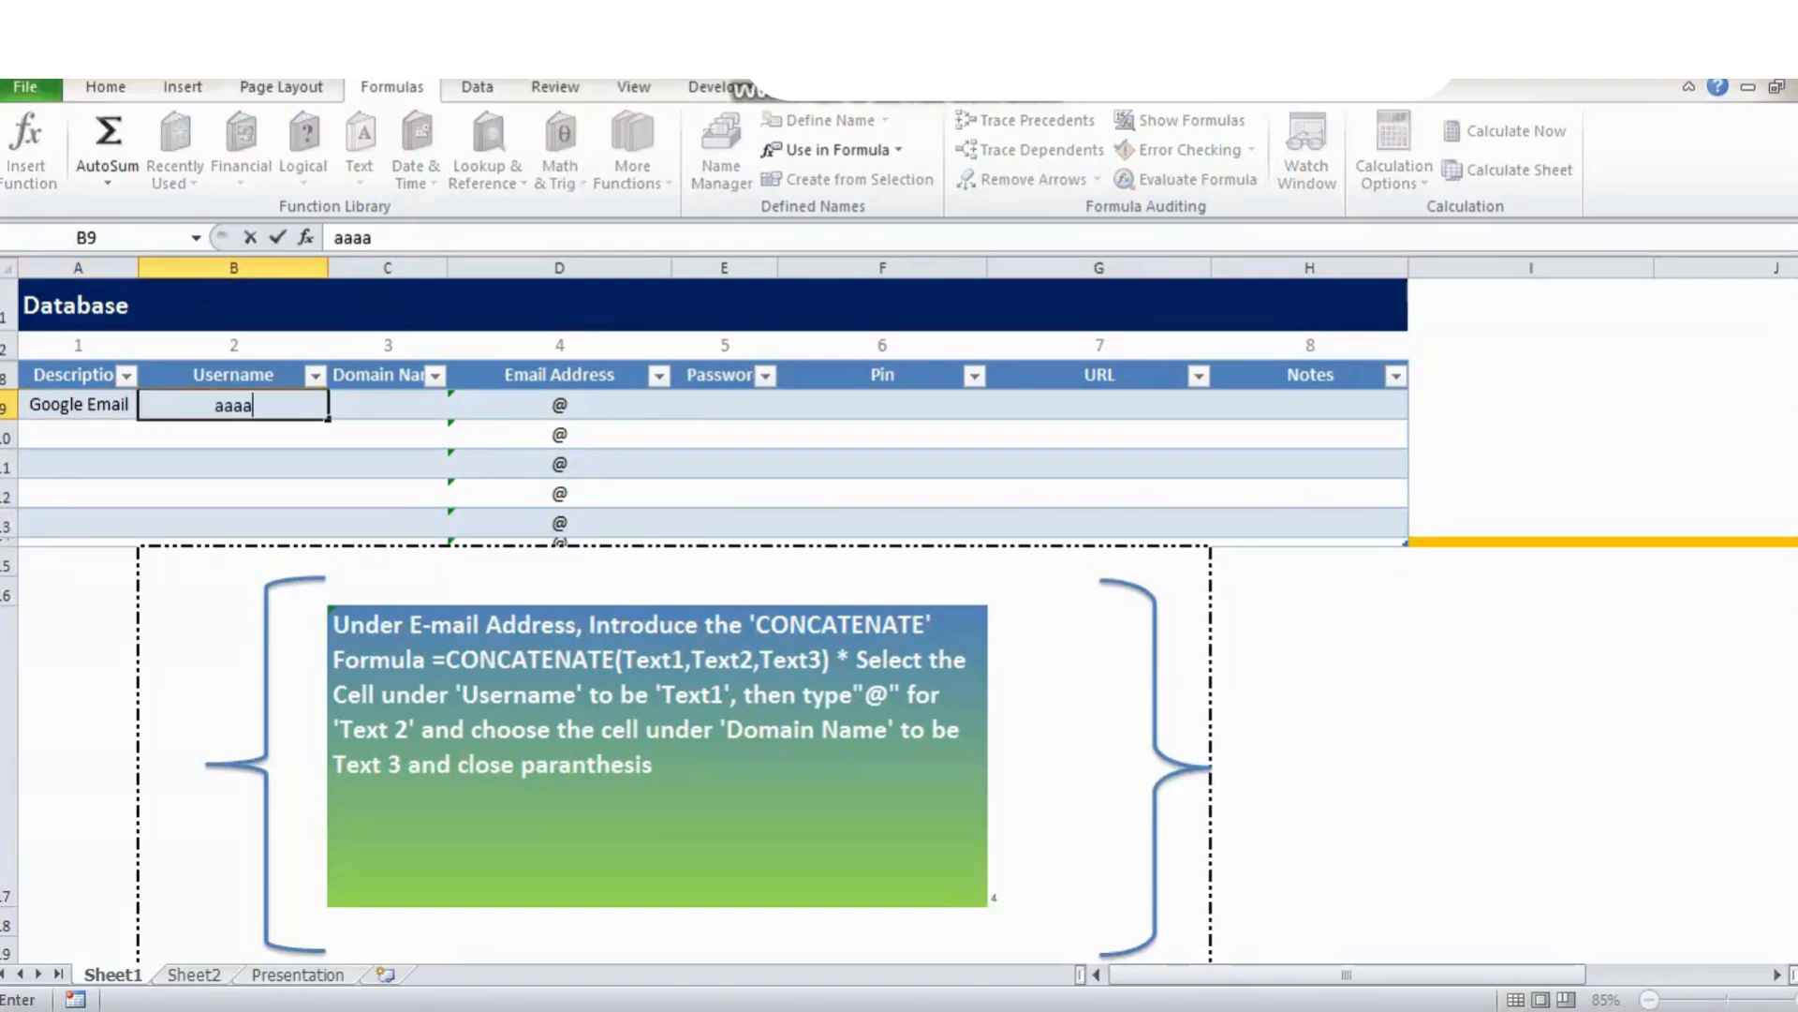
pyautogui.press('Tab')
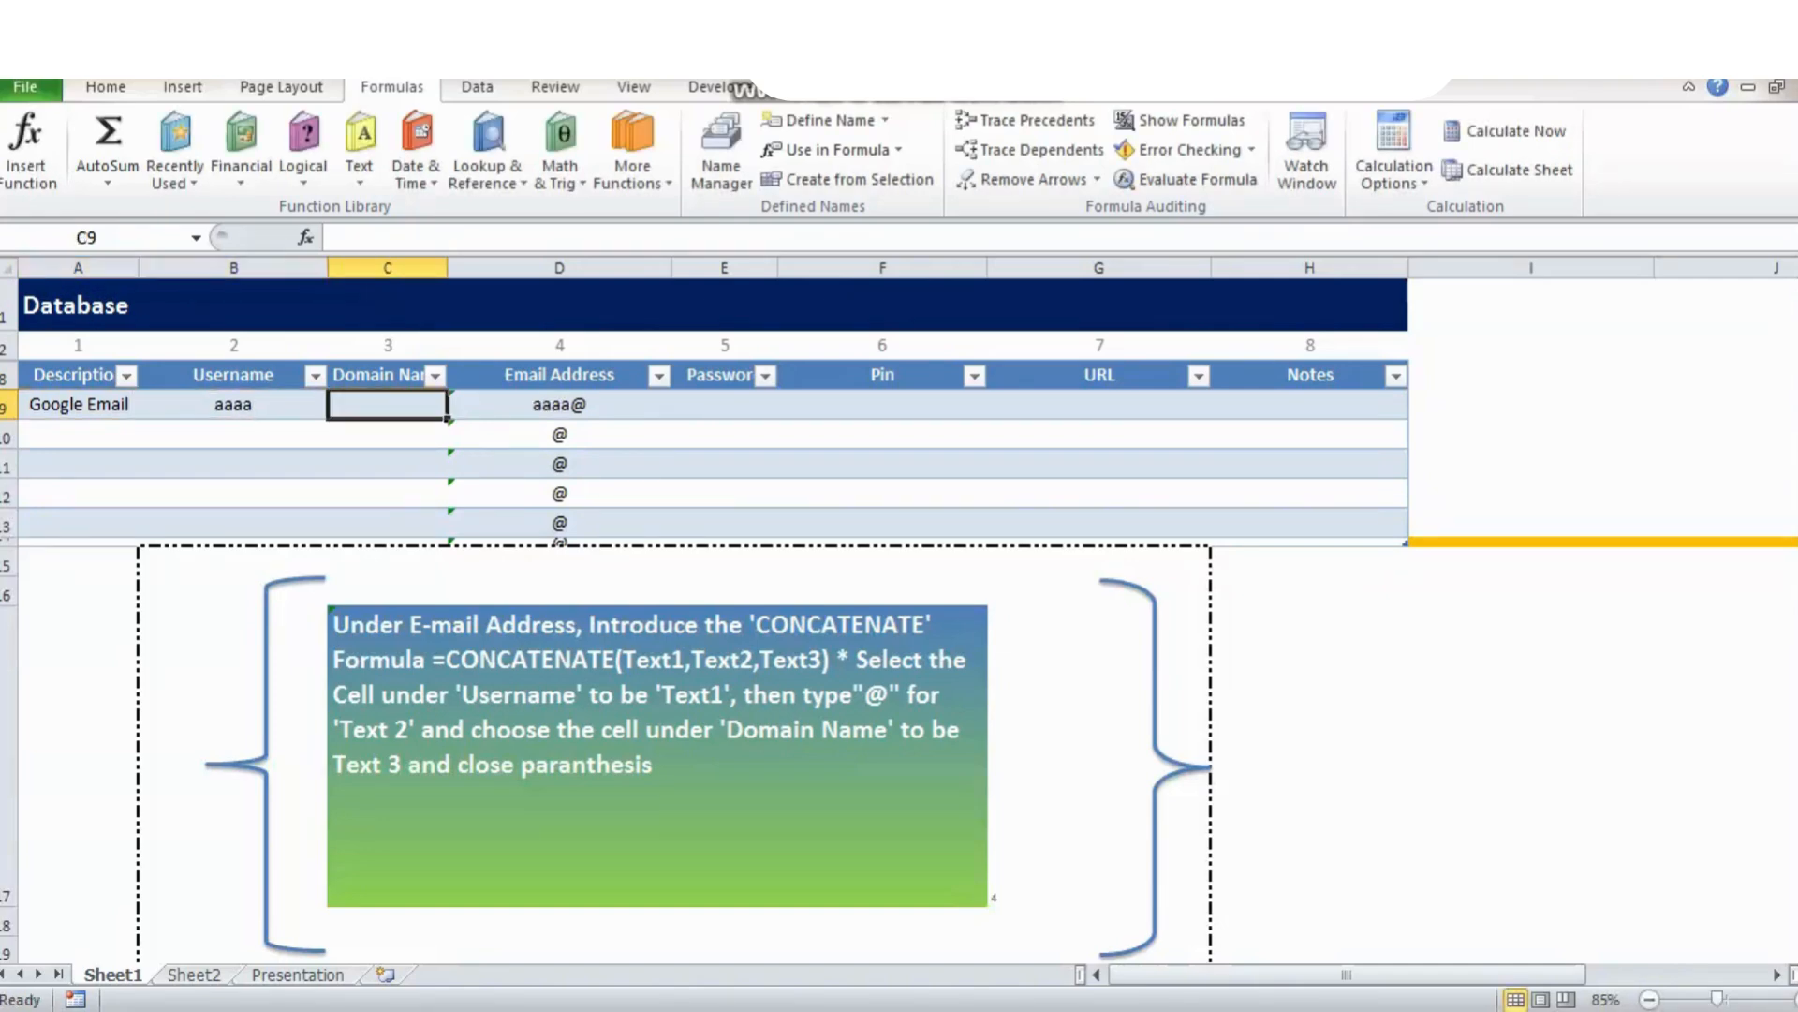
pyautogui.write('gma')
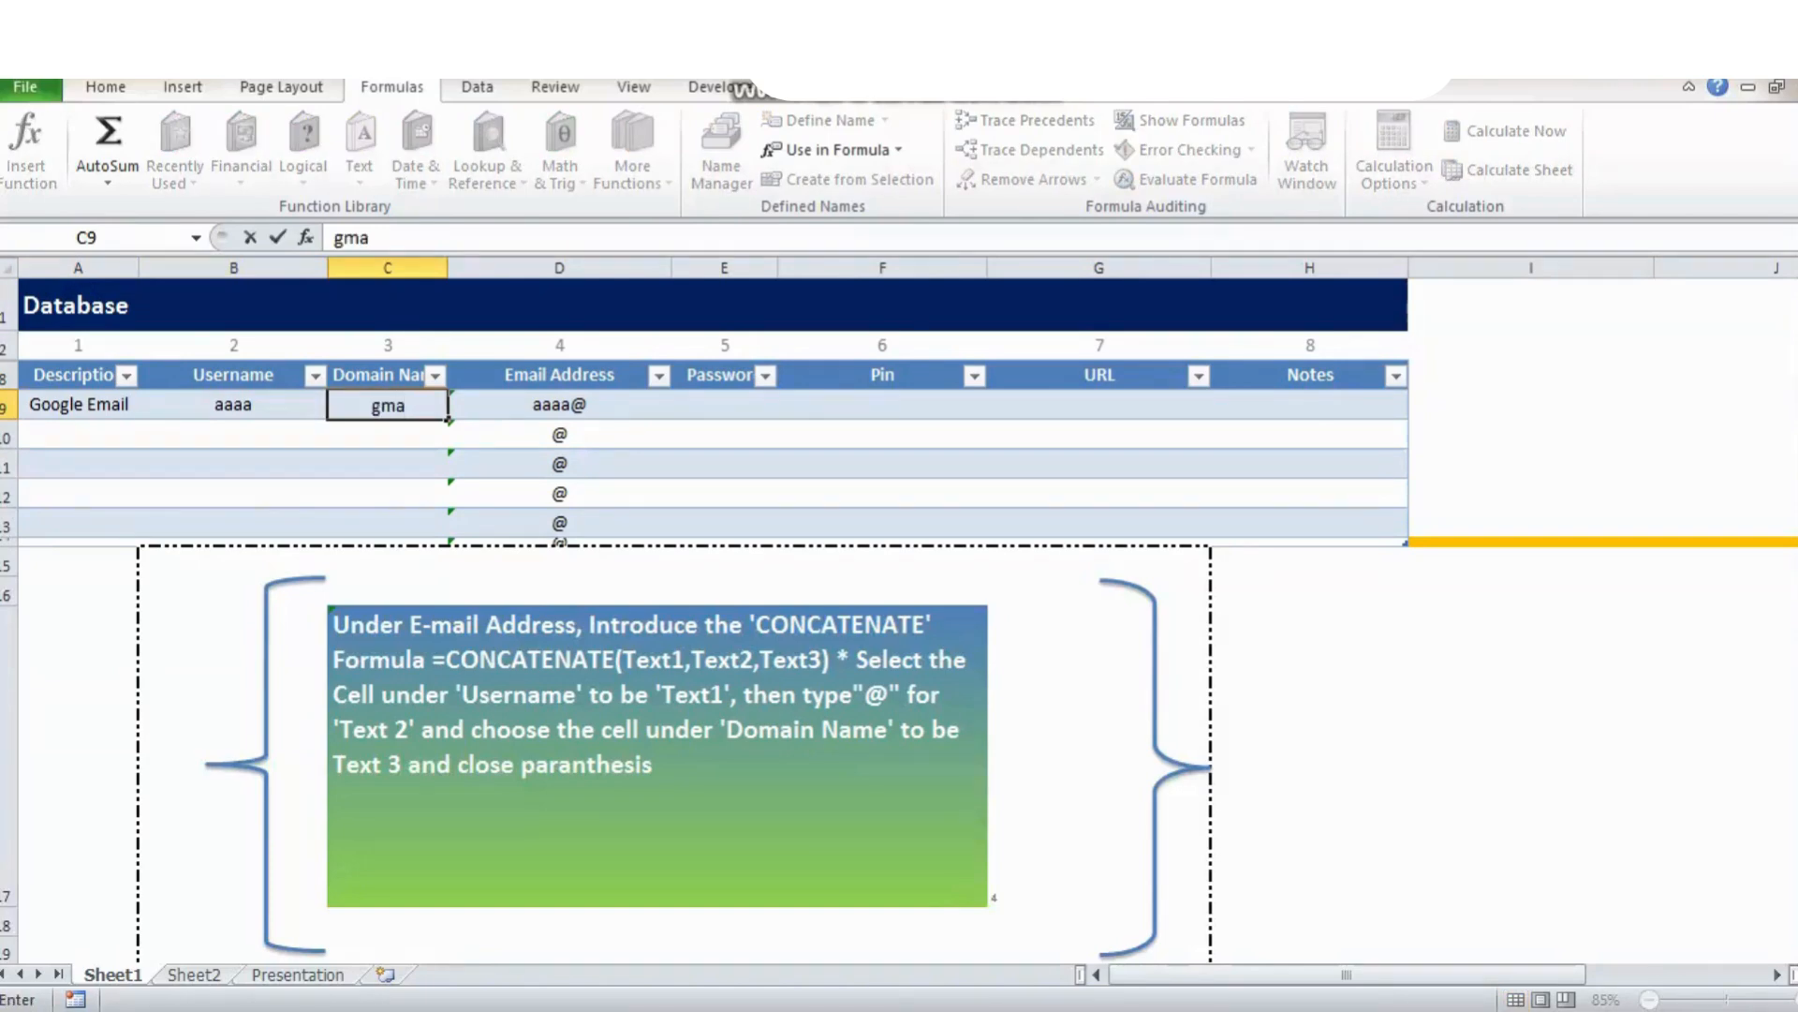
pyautogui.write('il.com')
pyautogui.hotkey('ctrl', 'Return')
pyautogui.click(559, 404)
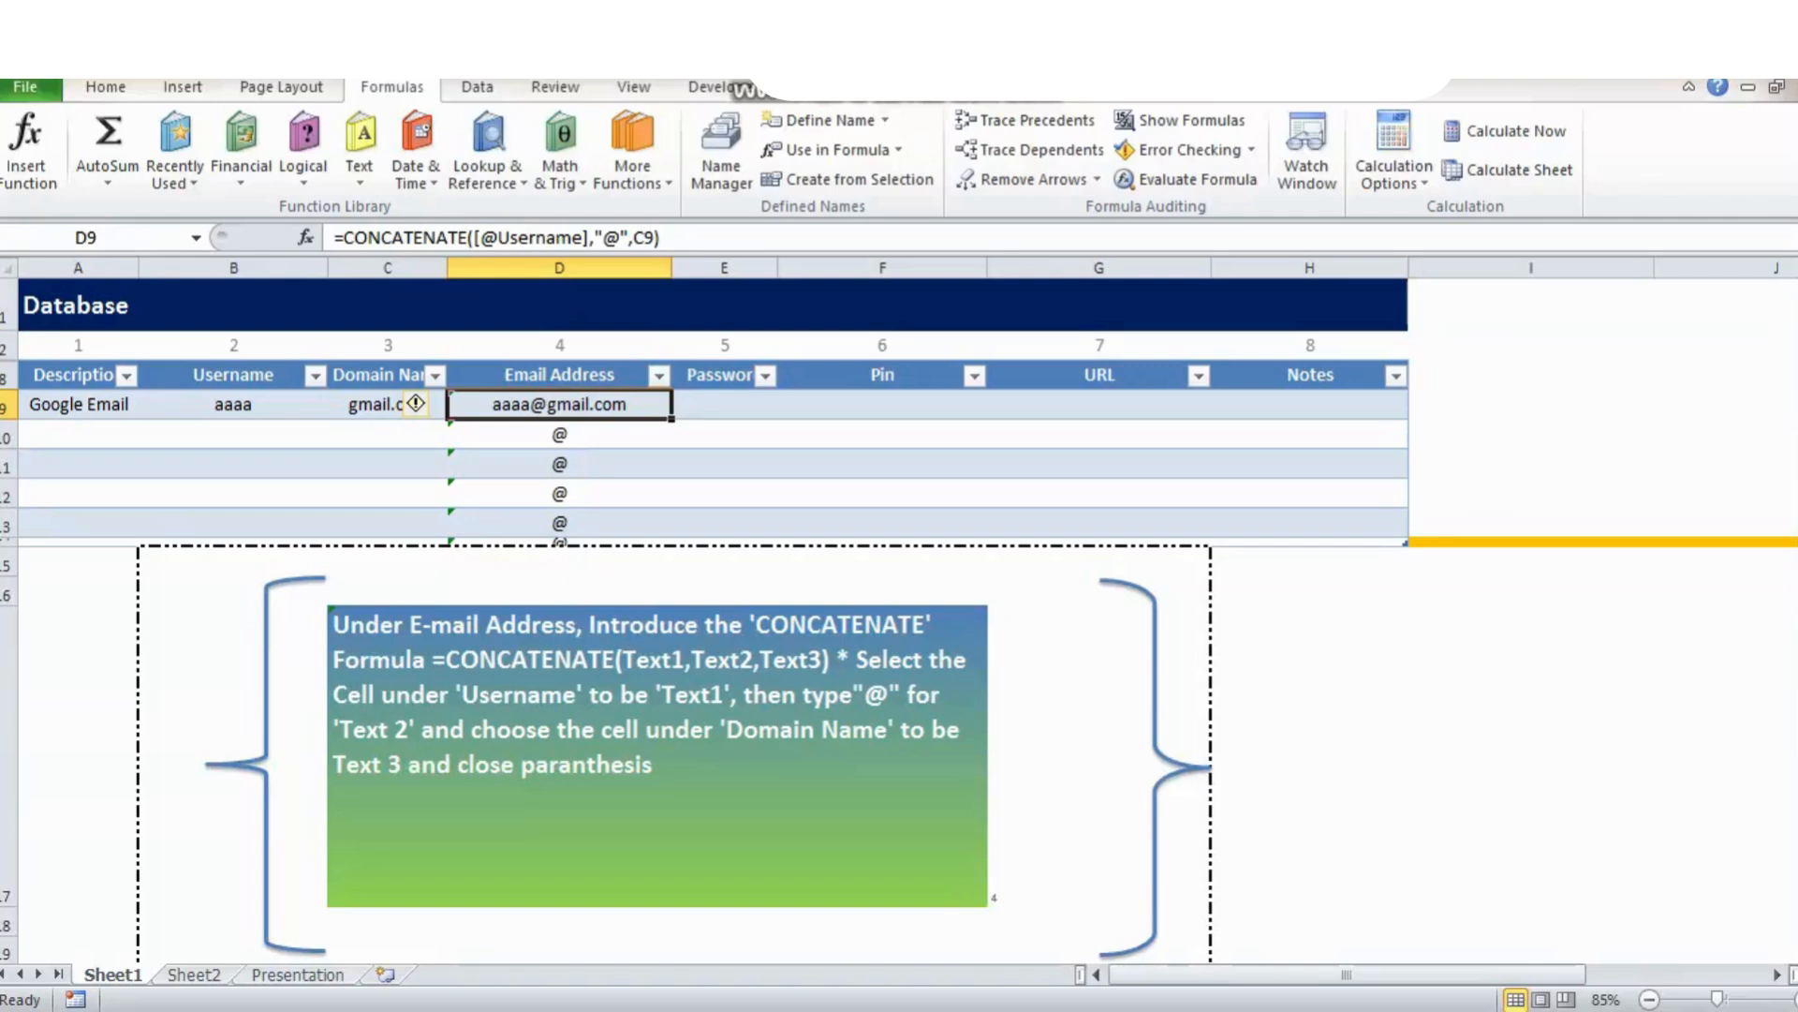
pyautogui.click(1099, 755)
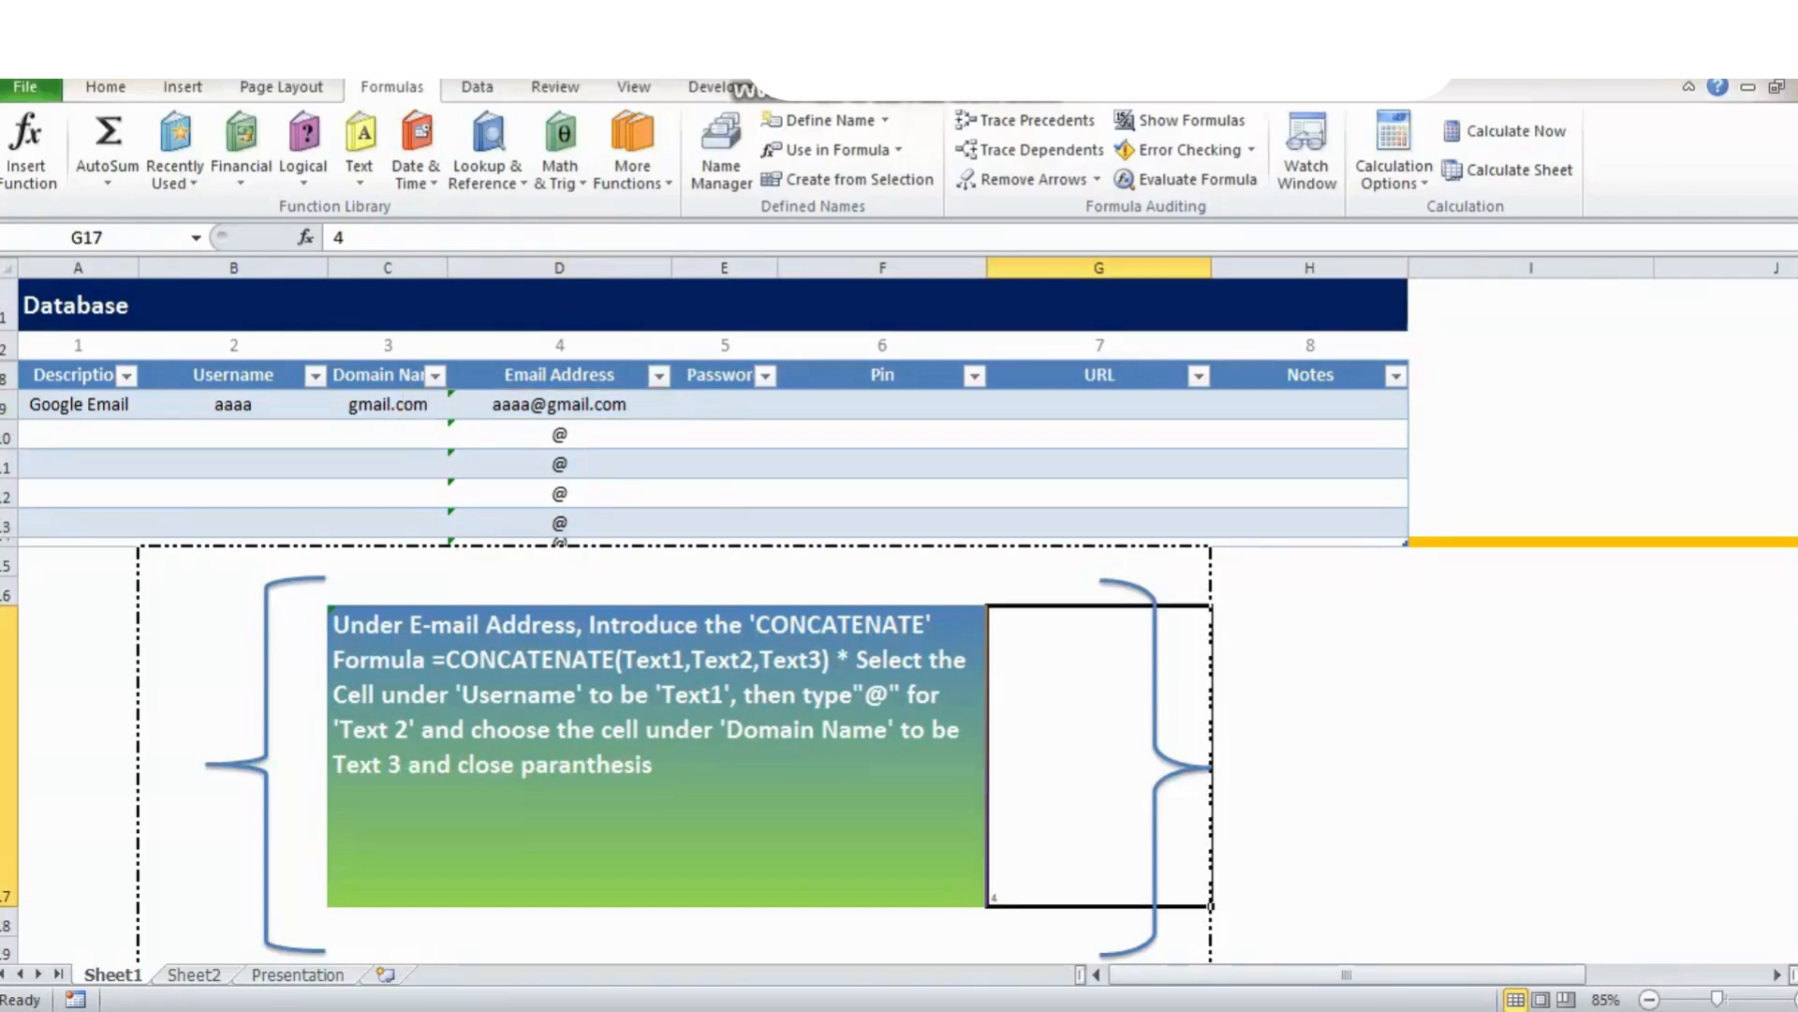
# Set the step counter to 5 and clear C9's domain, leaving the email ending in a bare @.
pyautogui.write('5')
pyautogui.hotkey('ctrl', 'Return')
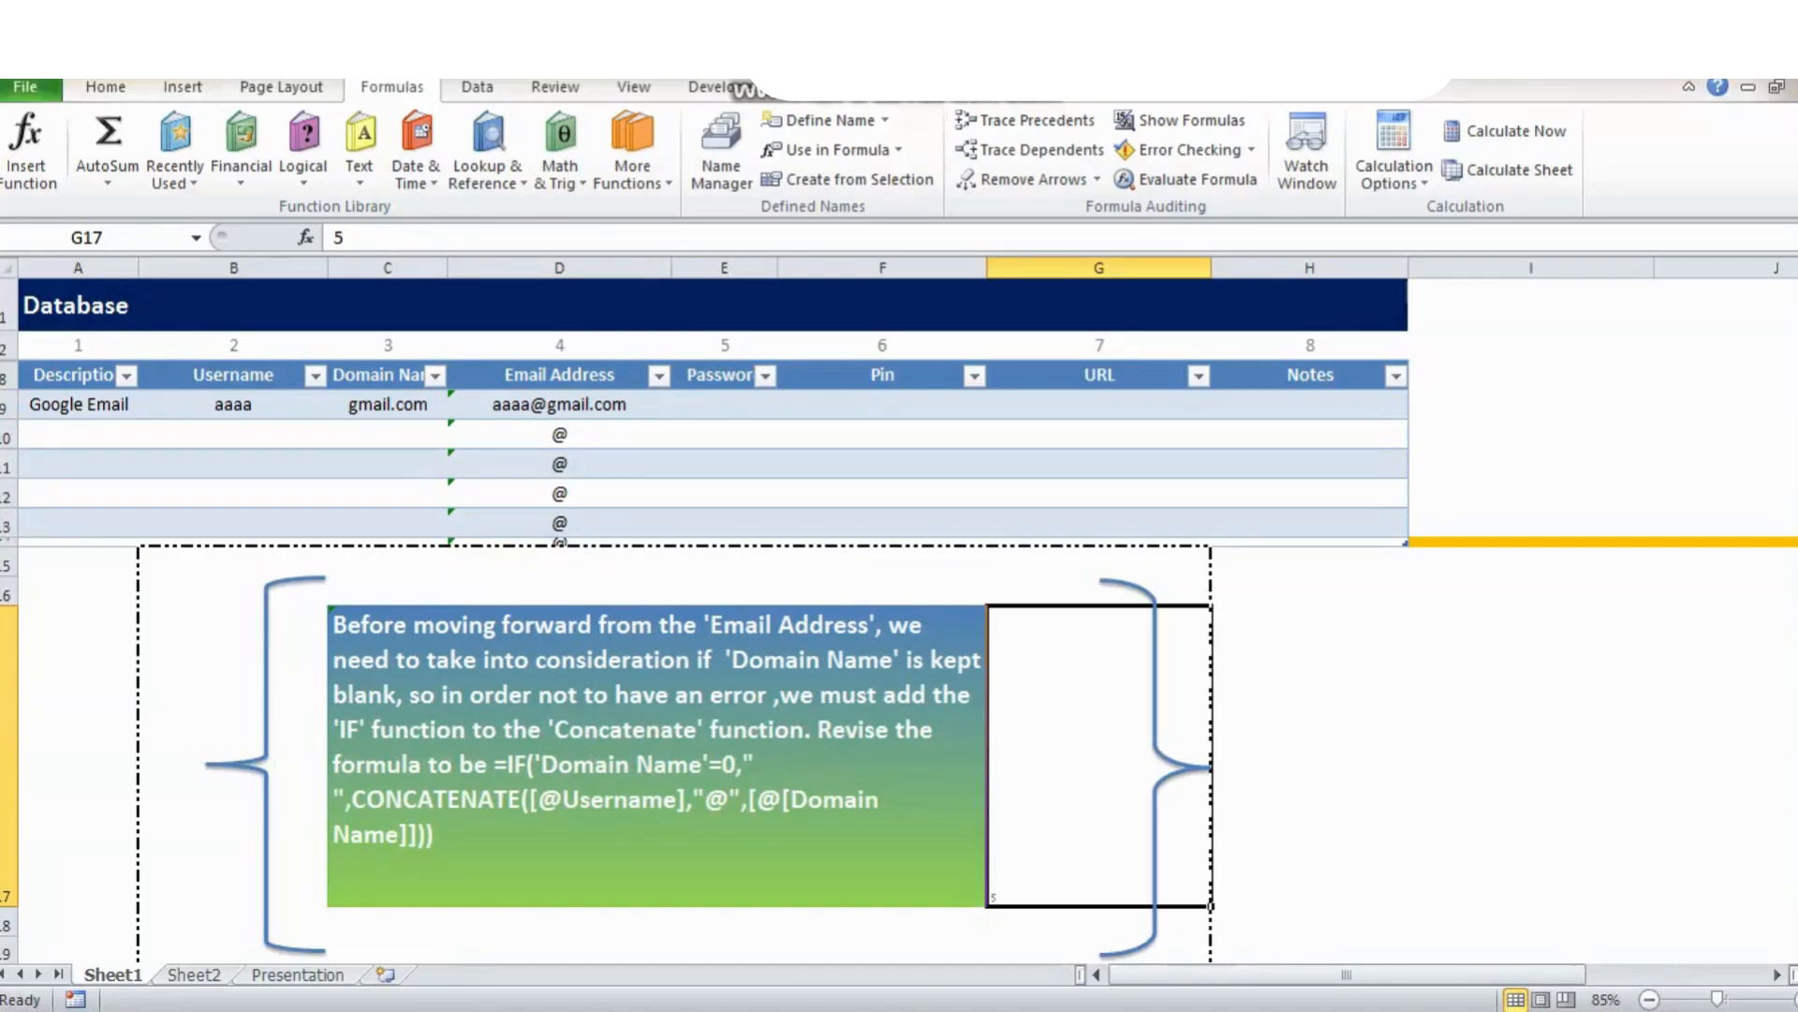
pyautogui.click(387, 404)
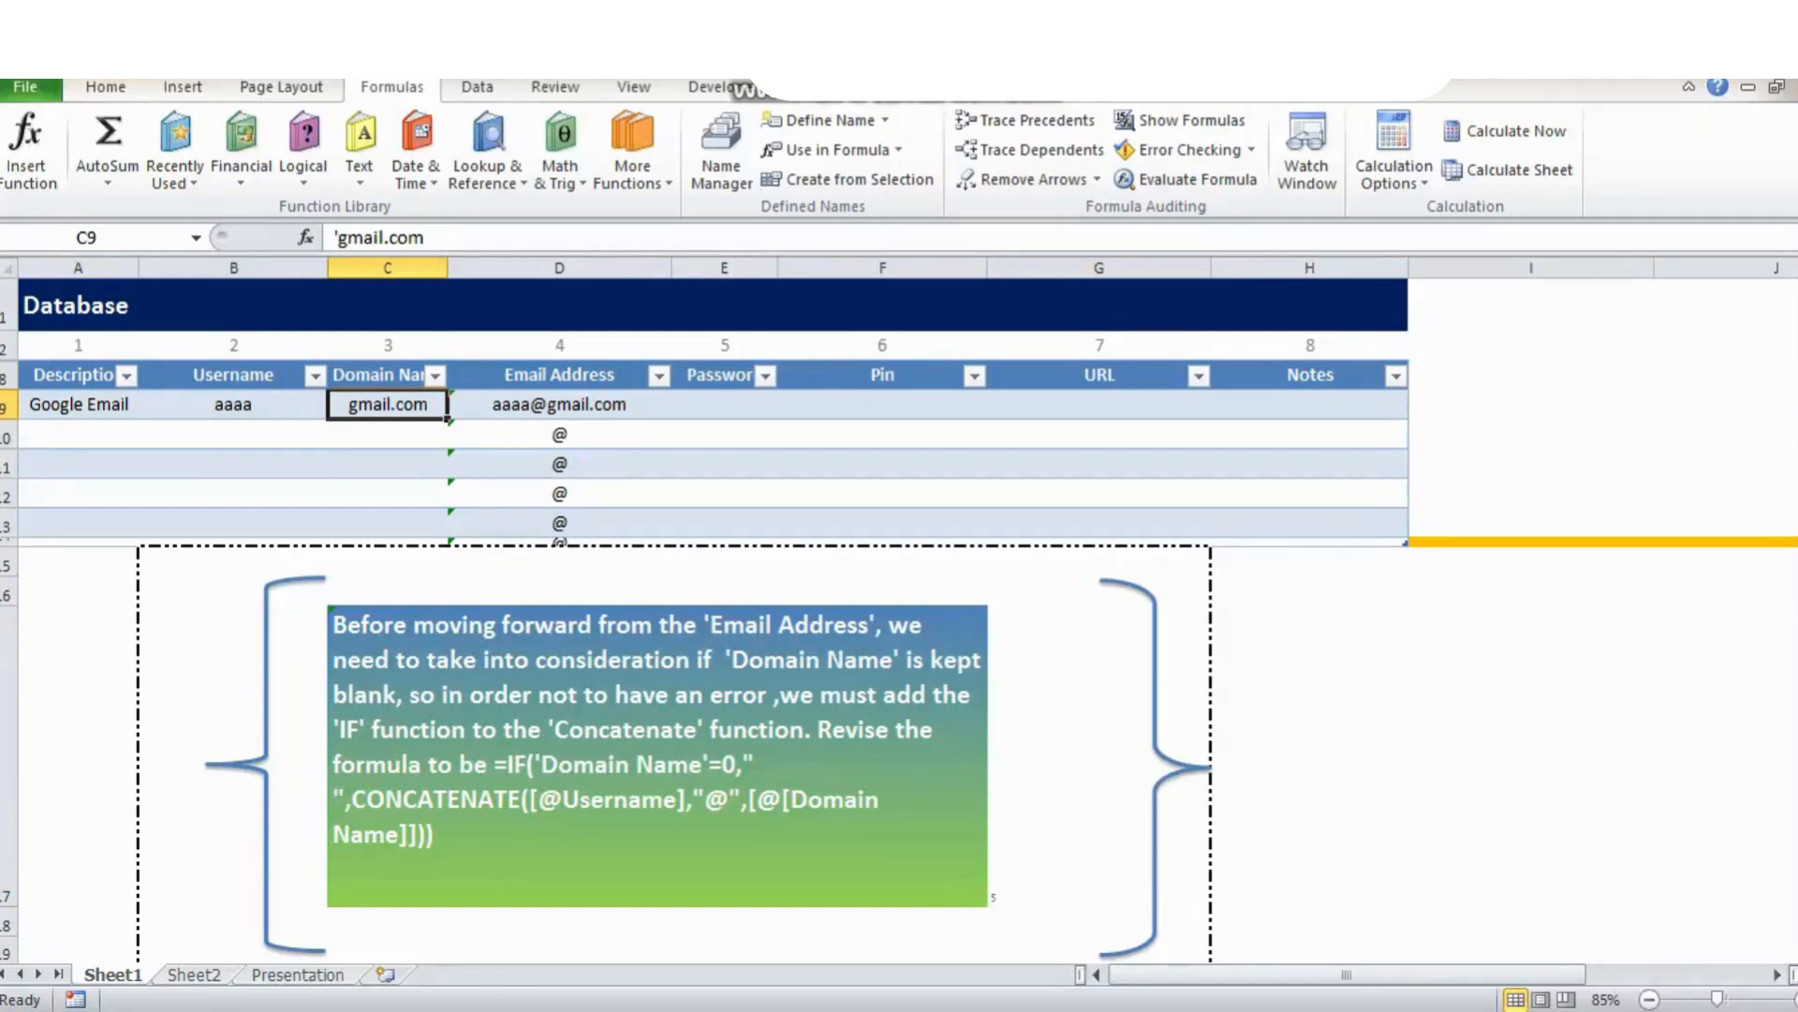
pyautogui.press('BackSpace')
pyautogui.hotkey('ctrl', 'Return')
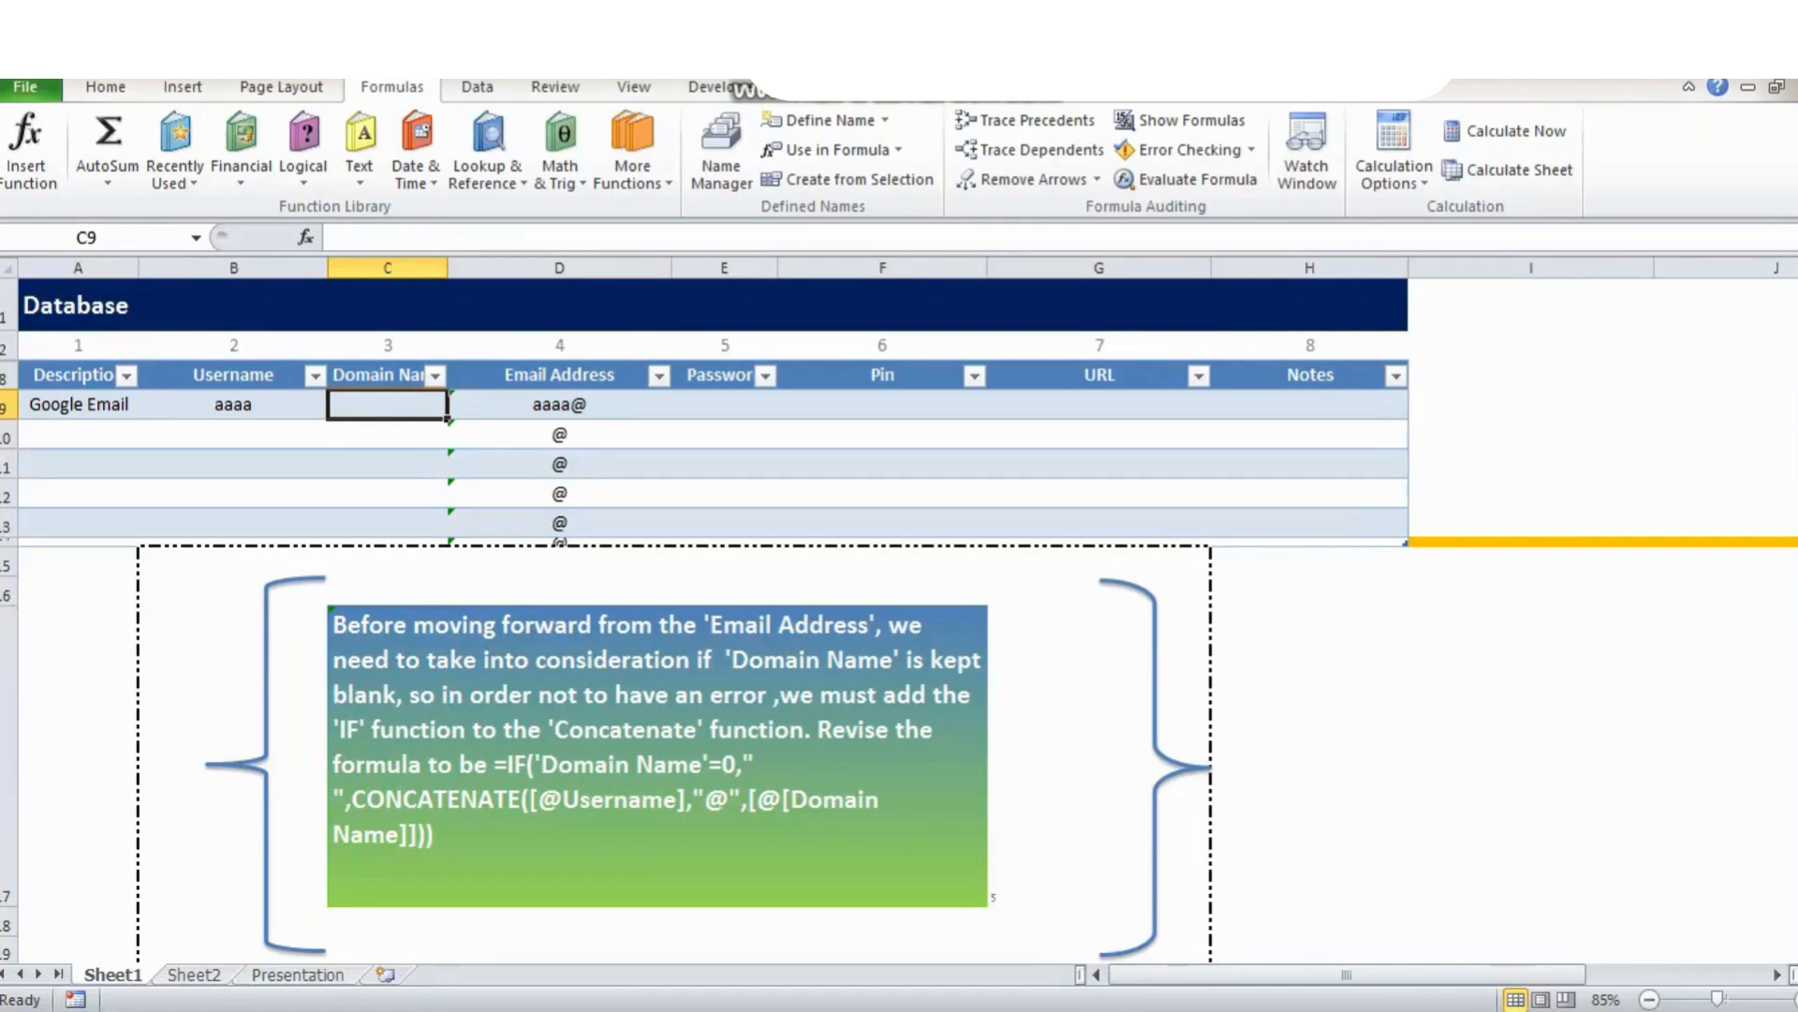
pyautogui.click(559, 404)
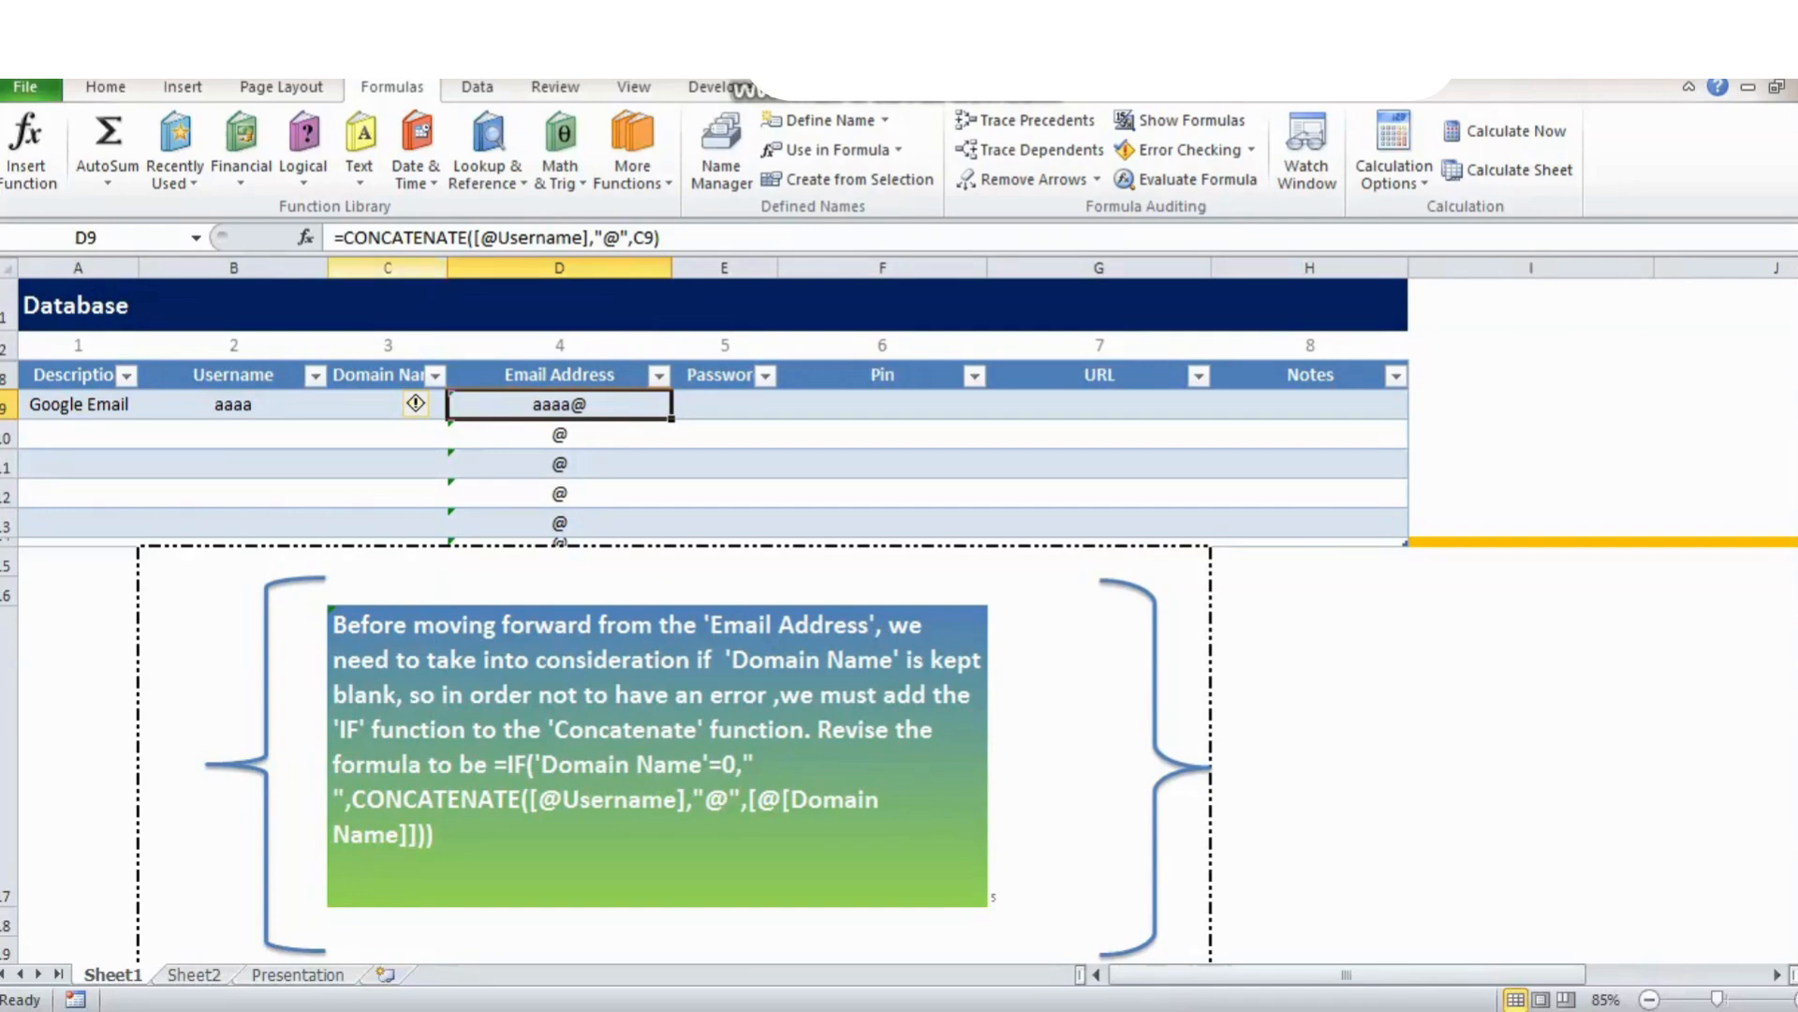
# Wrap the D9 formula as =IF([@[Domain Name]]=0," ",CONCATENATE(...)) to blank missing domains.
pyautogui.click(343, 237)
pyautogui.write('IF')
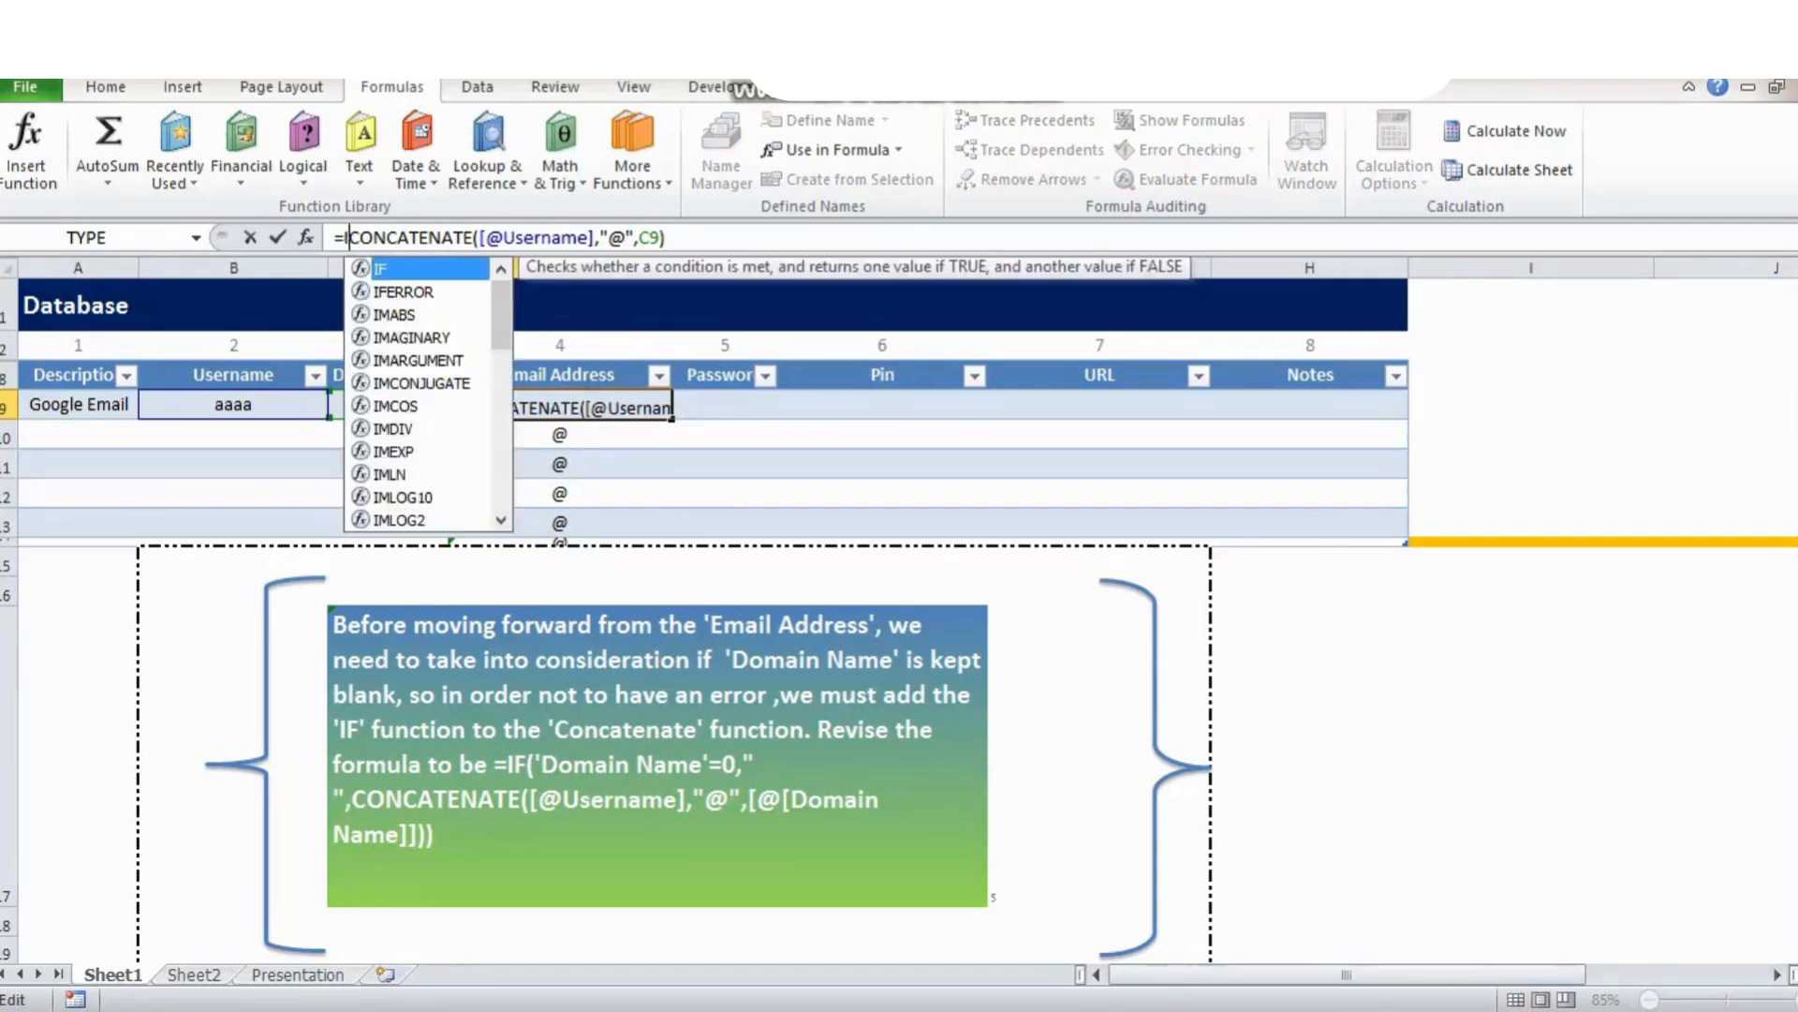
pyautogui.write('(')
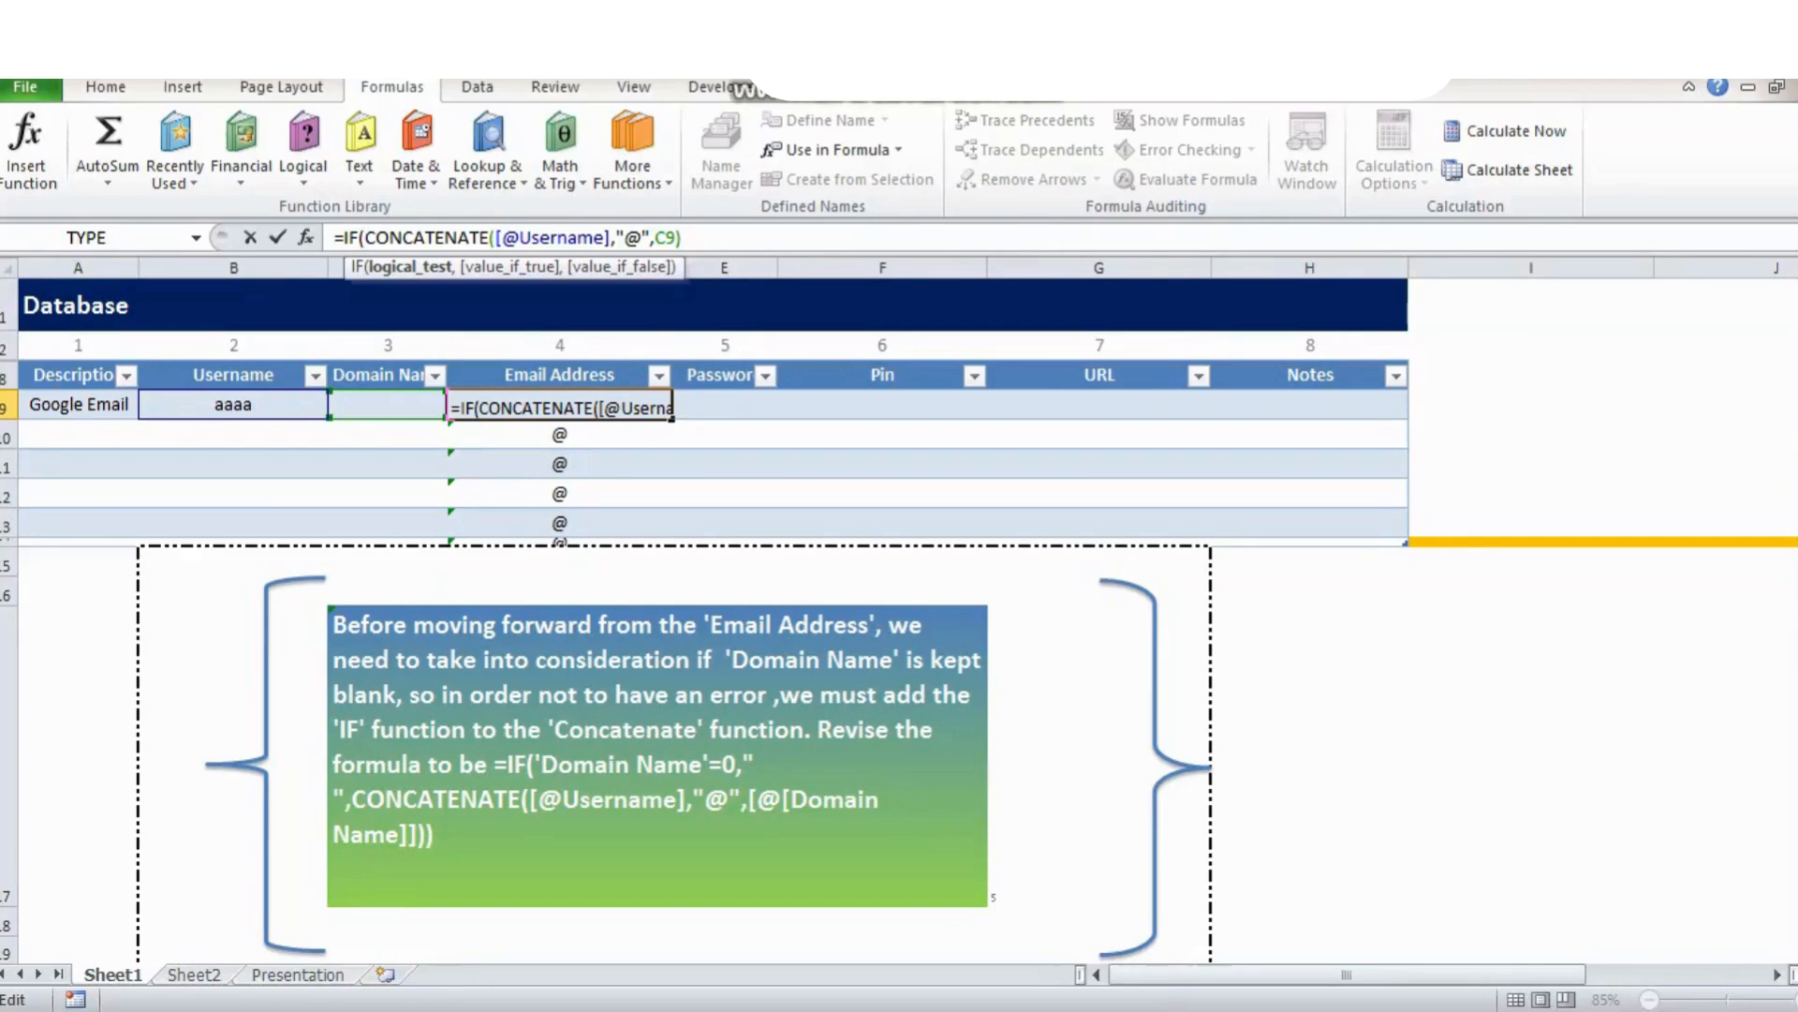
pyautogui.click(387, 404)
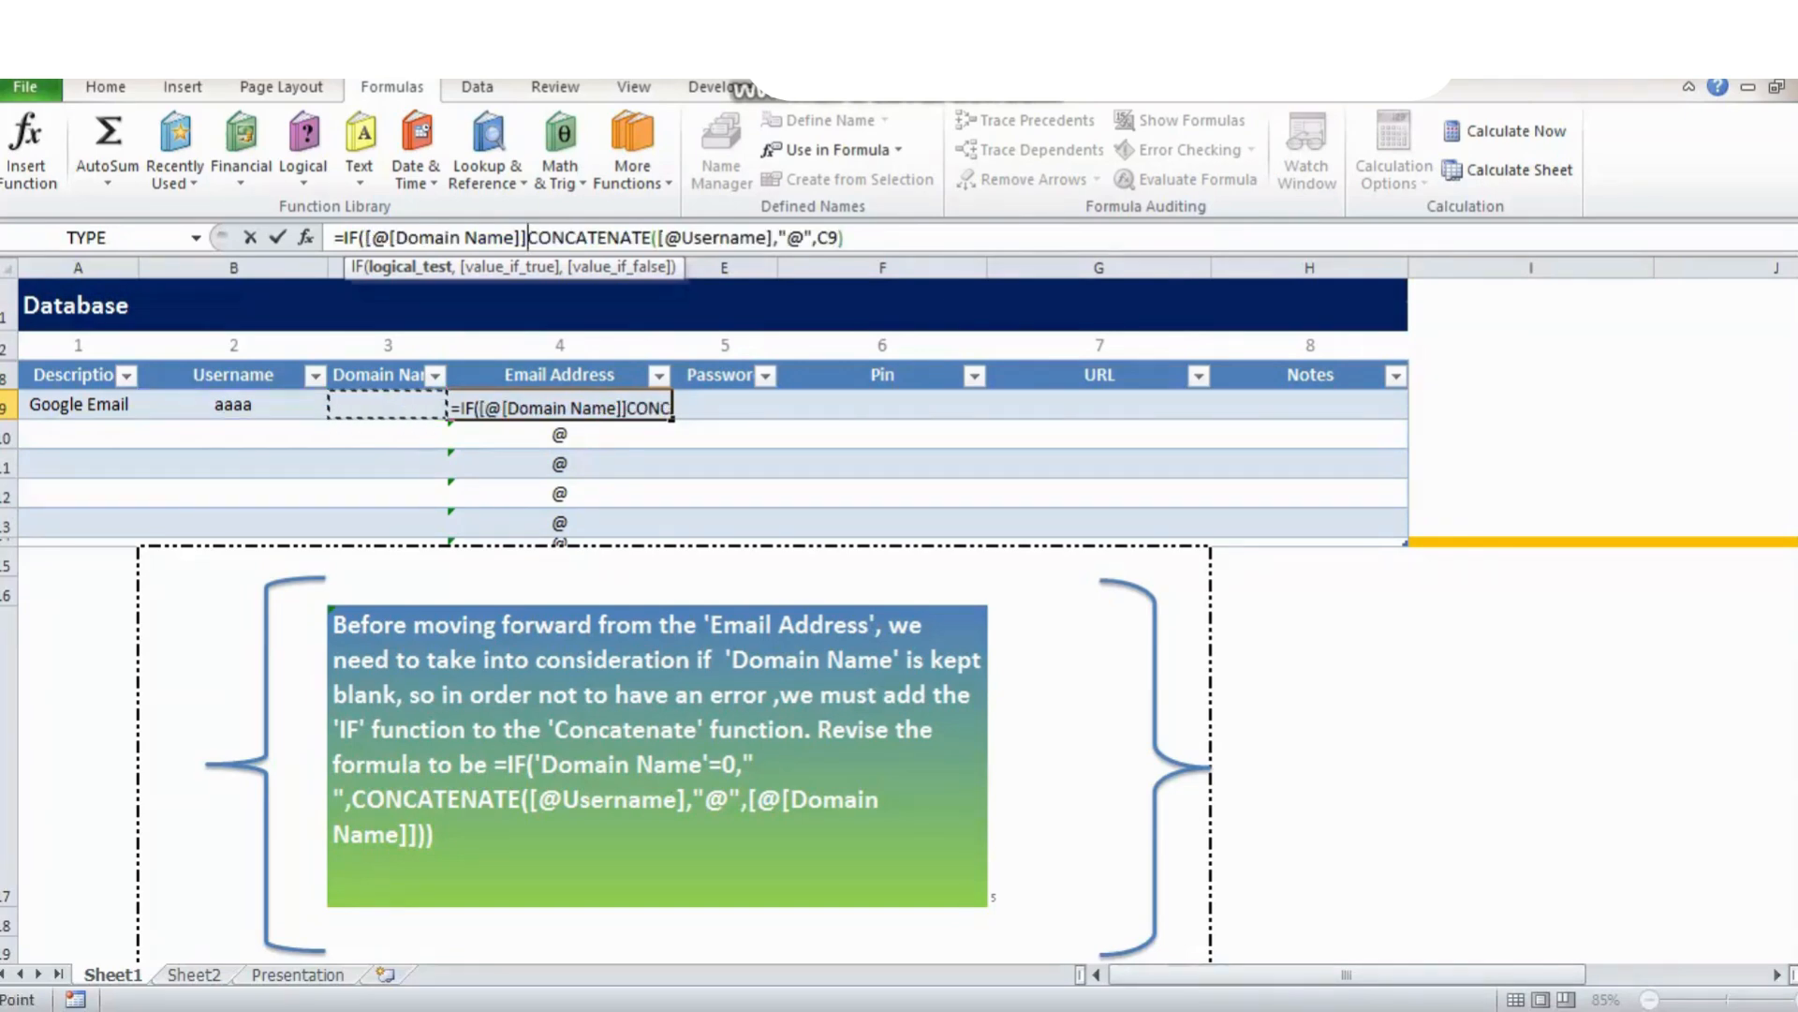
pyautogui.write('=0')
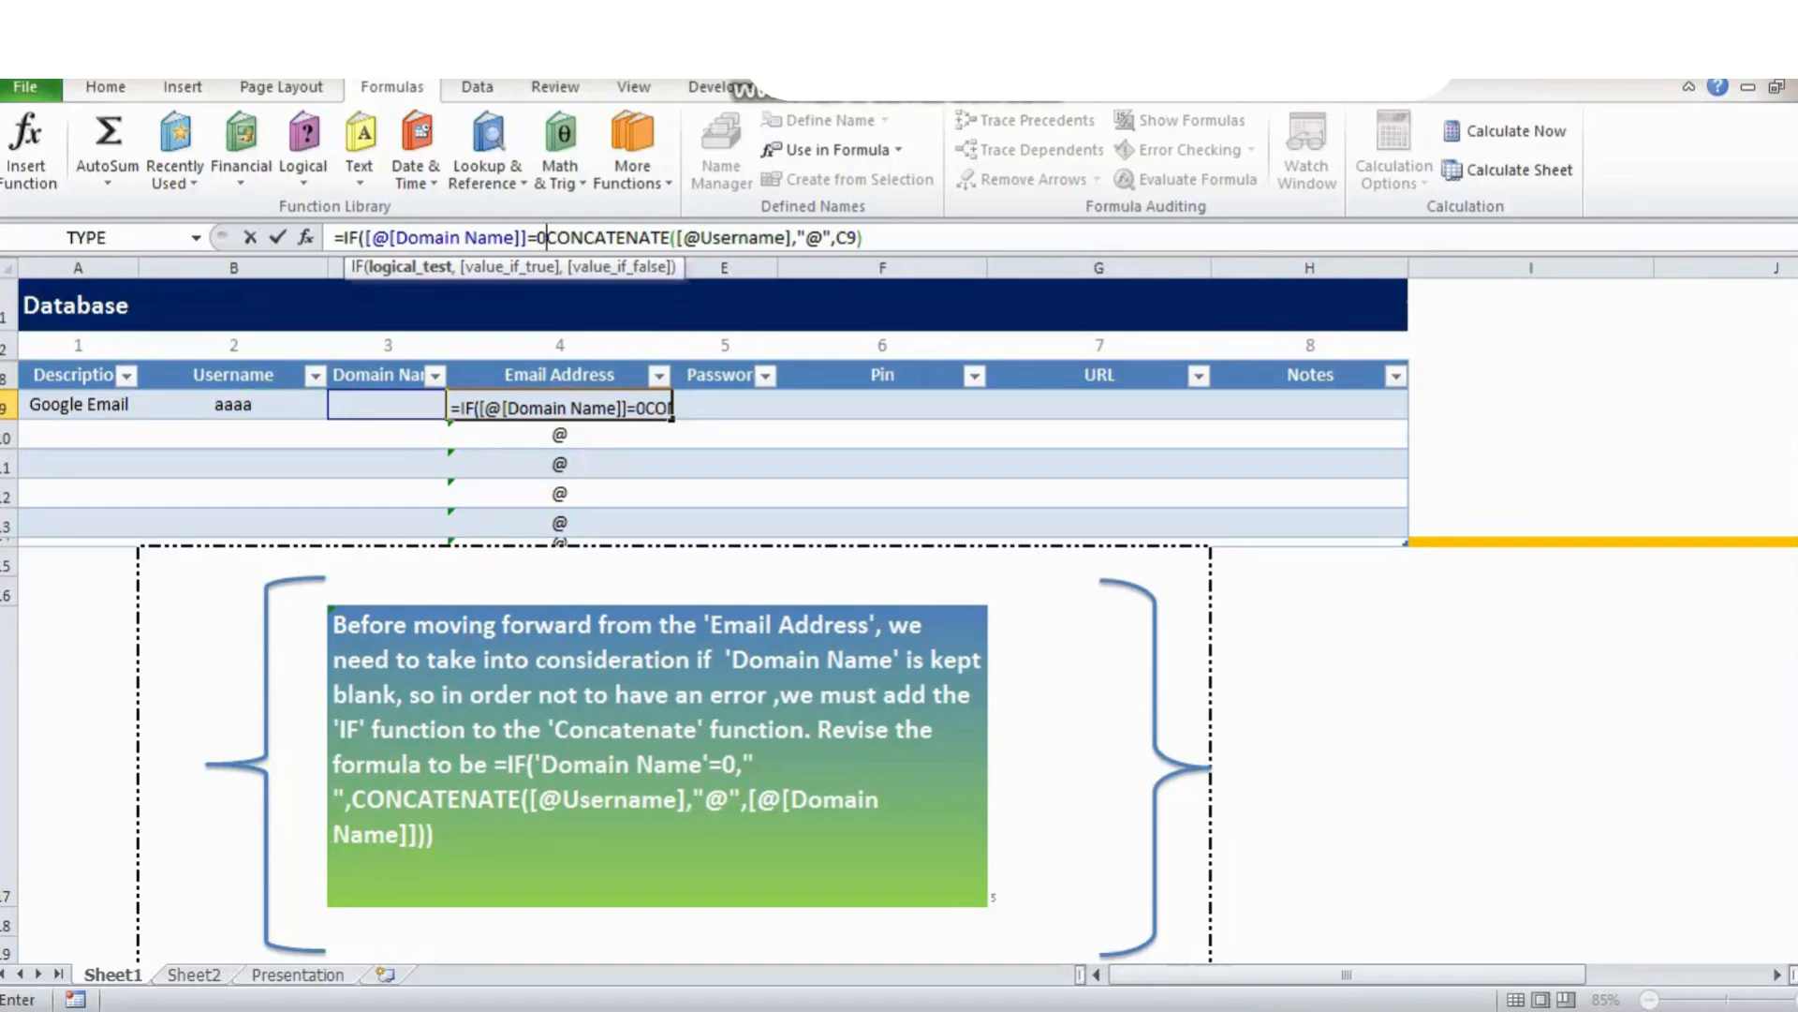
pyautogui.write(',')
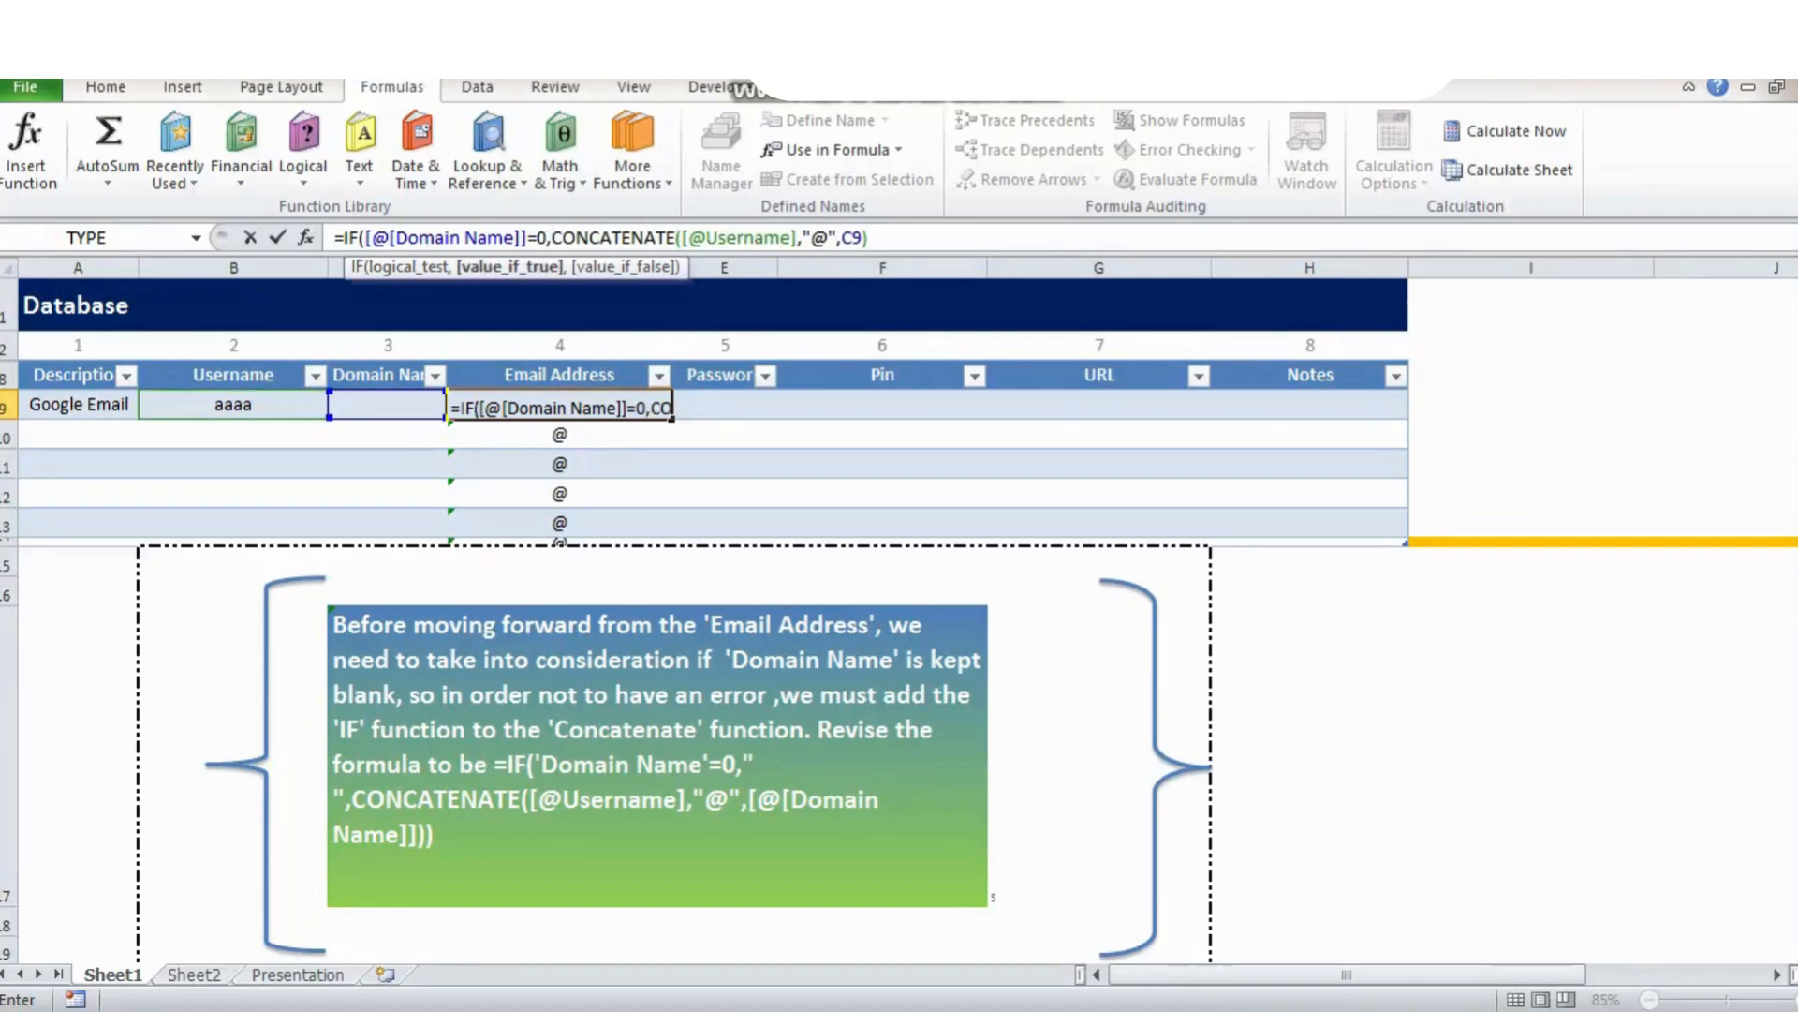
pyautogui.write('" ')
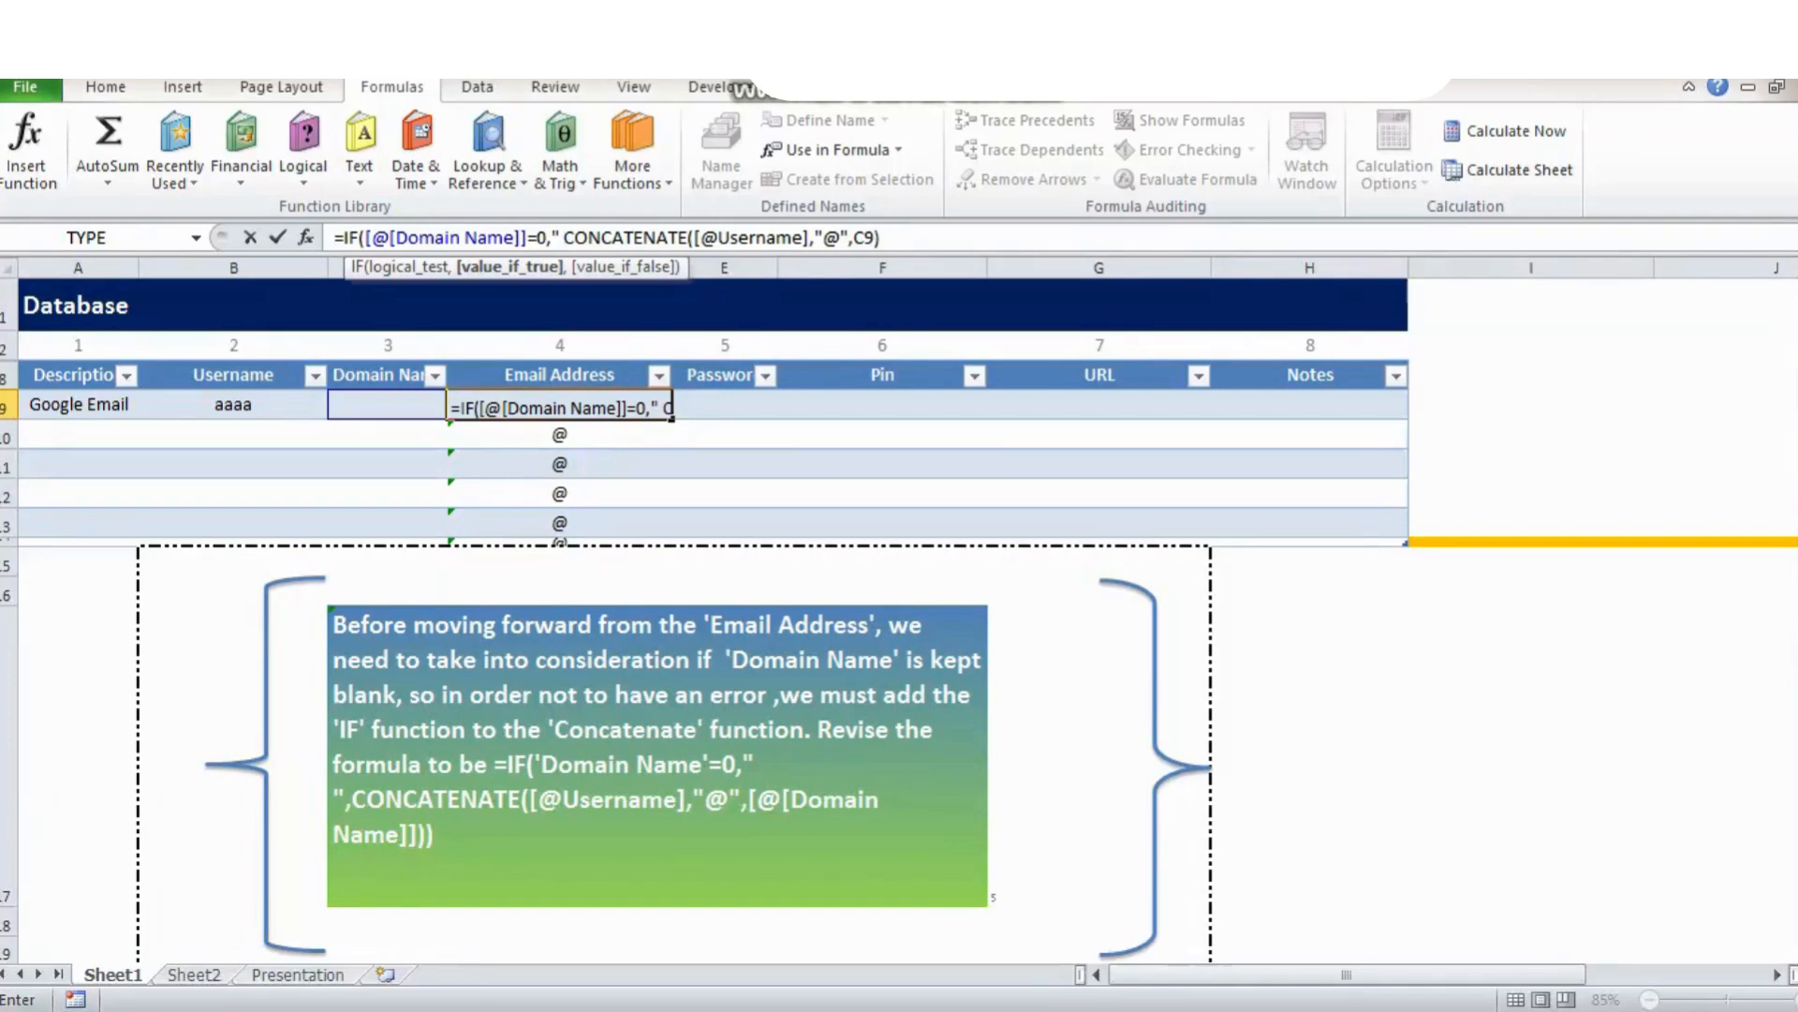
pyautogui.write('",')
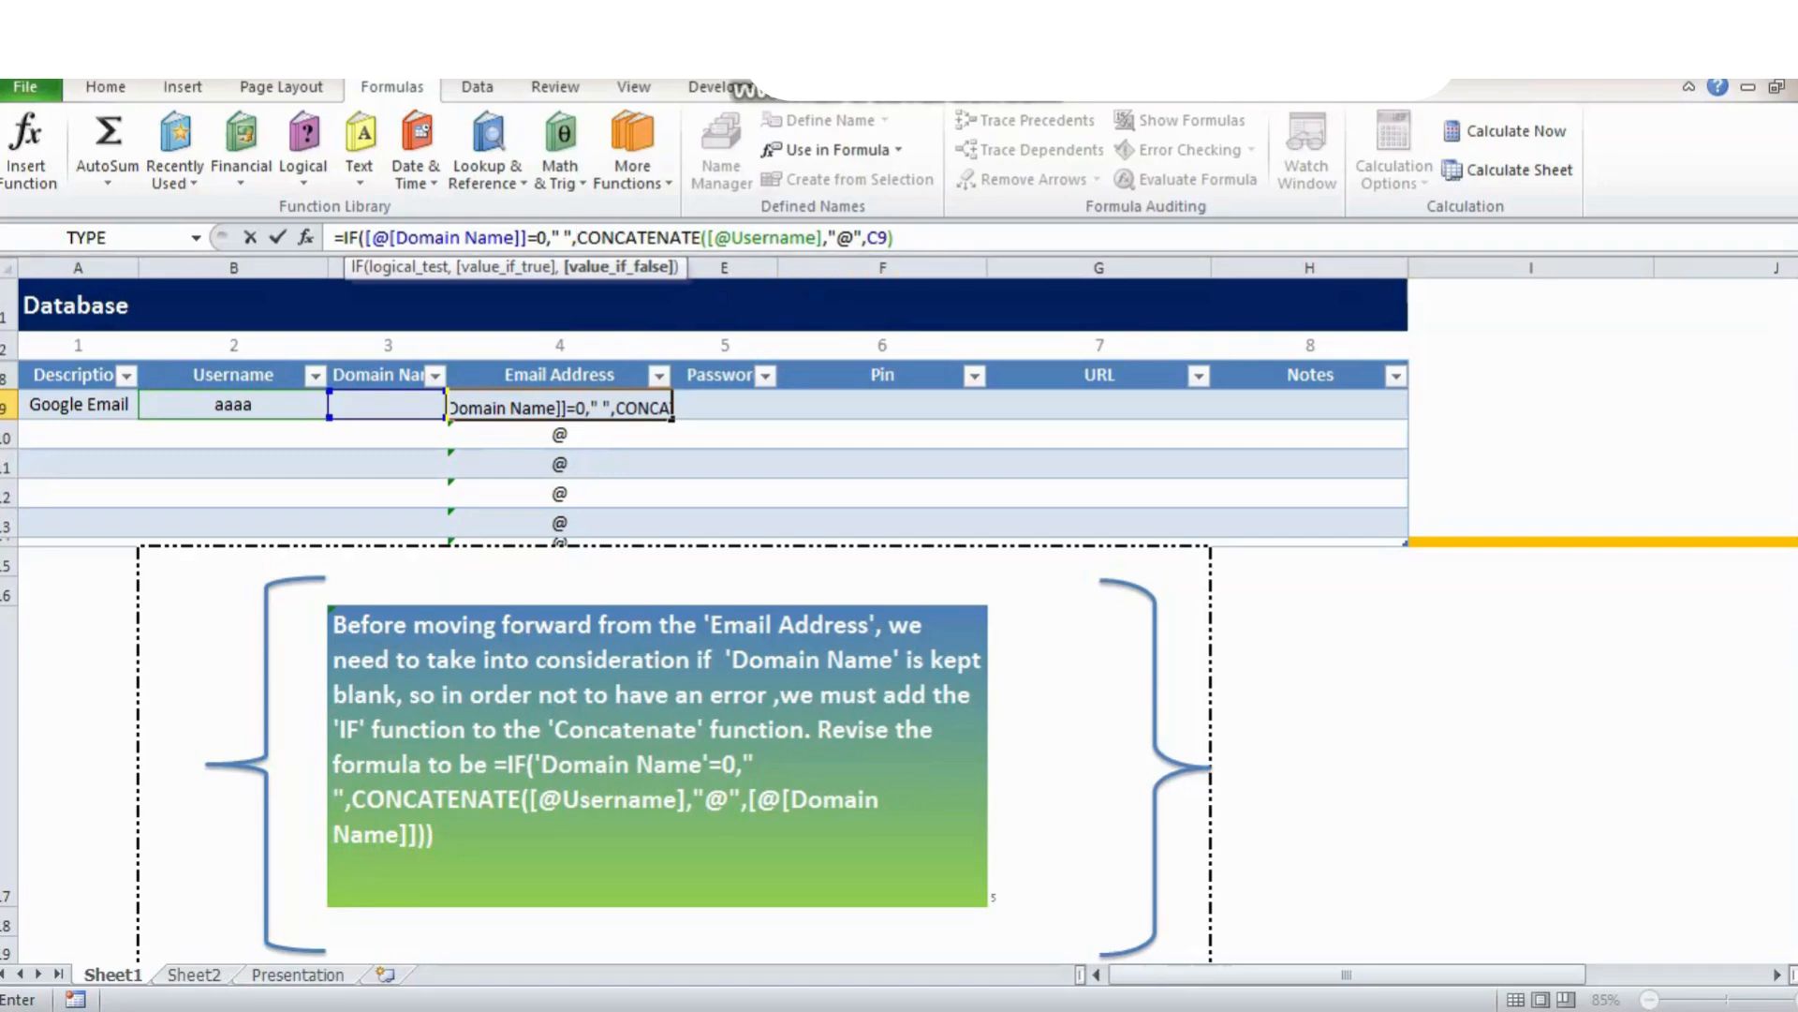
pyautogui.click(895, 237)
pyautogui.write(')')
pyautogui.hotkey('ctrl', 'Return')
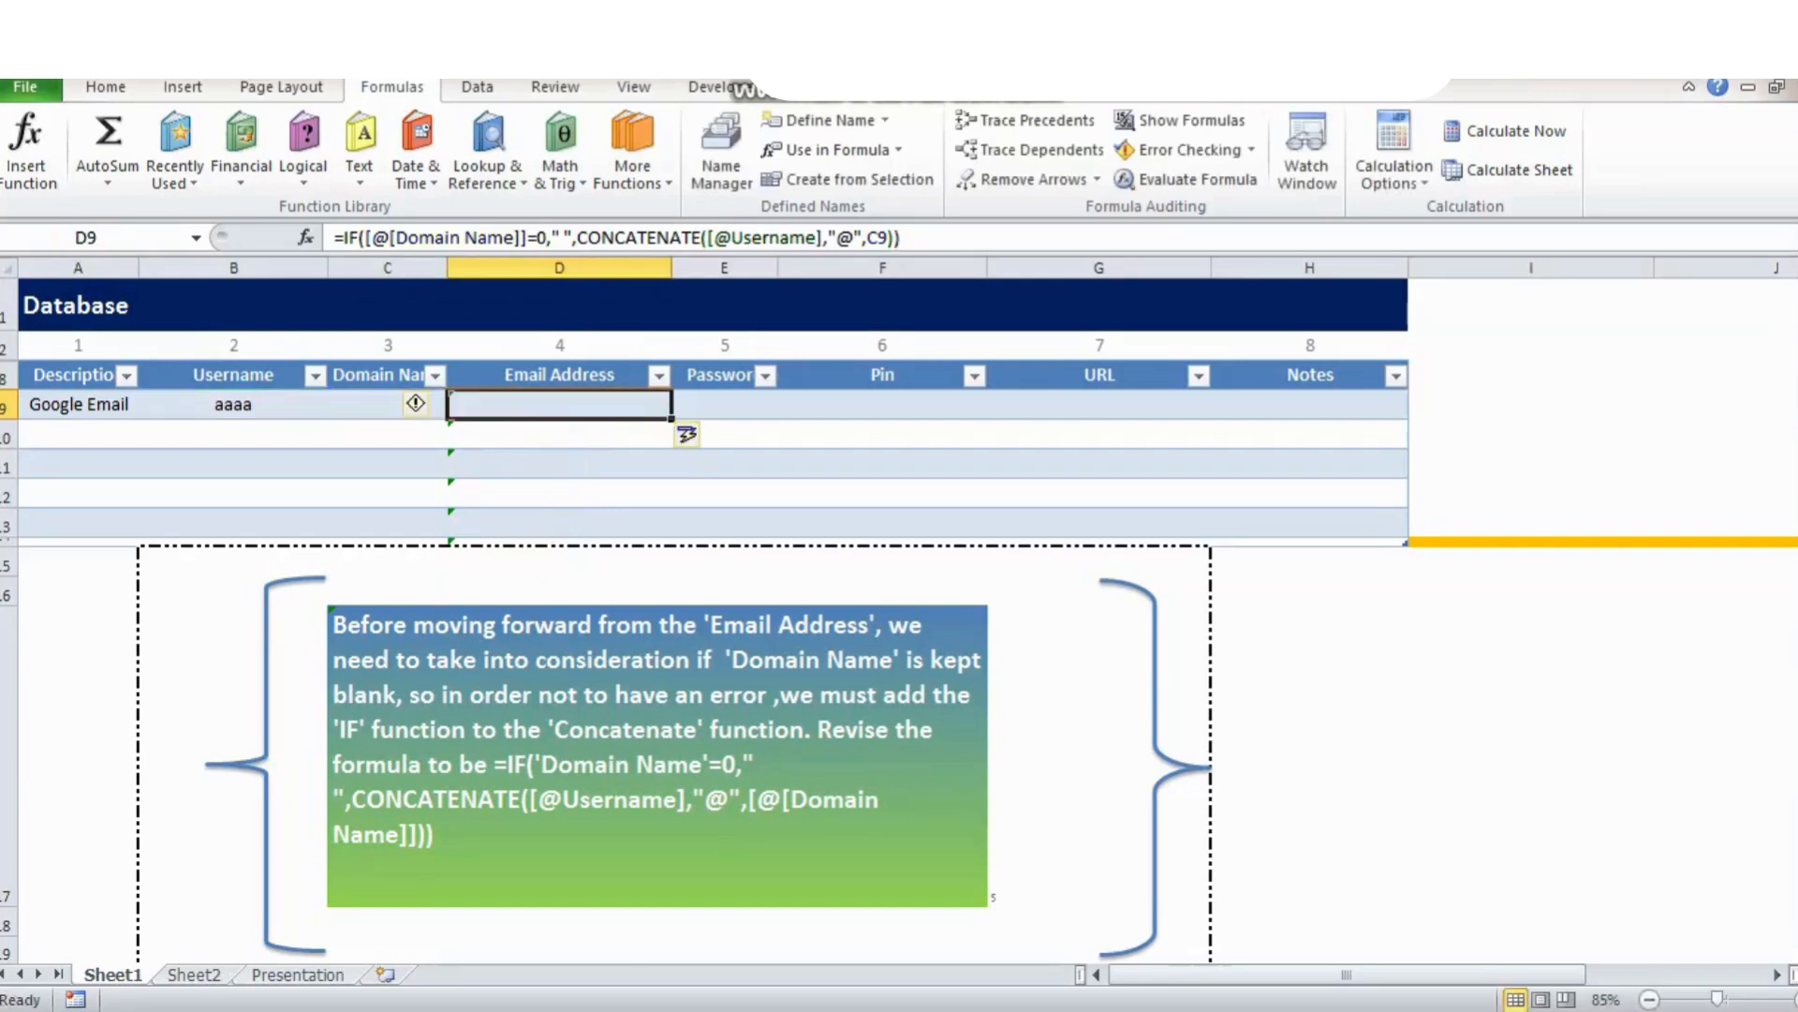
# Restore 'gmail as the Domain Name in C9 and check the resulting email.
pyautogui.click(387, 403)
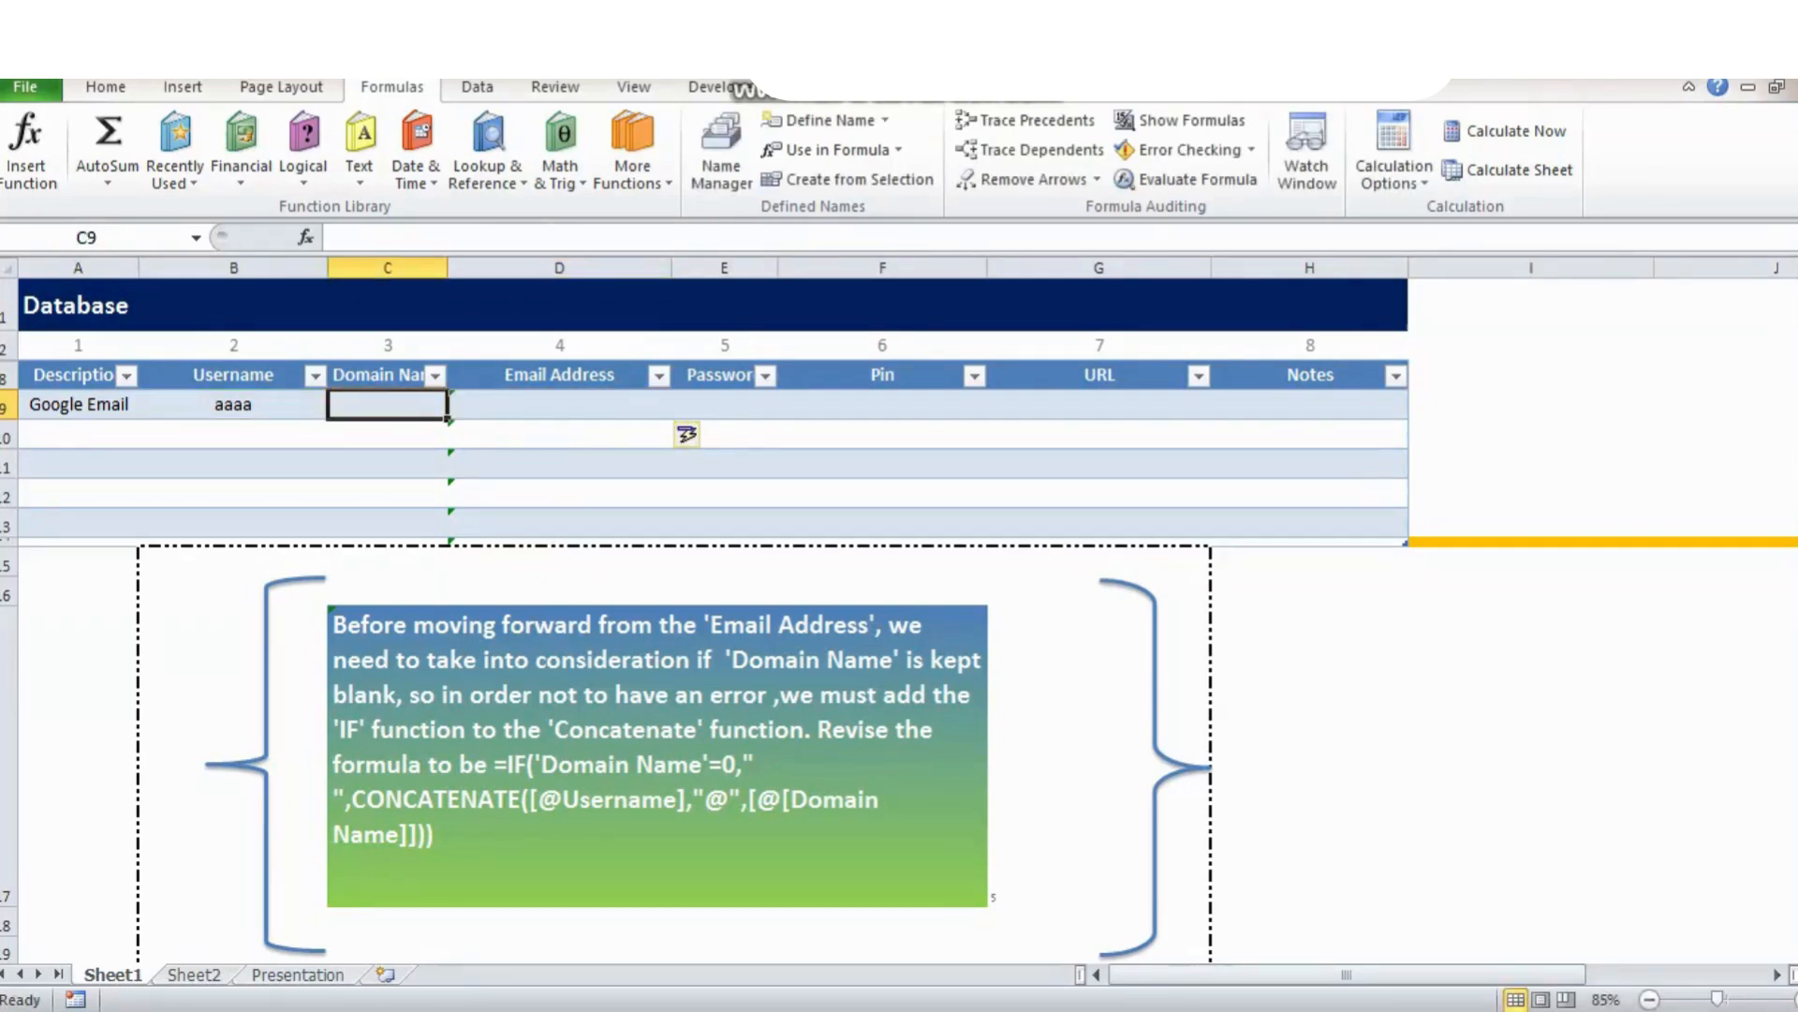
pyautogui.write("'gmail")
pyautogui.hotkey('ctrl', 'Return')
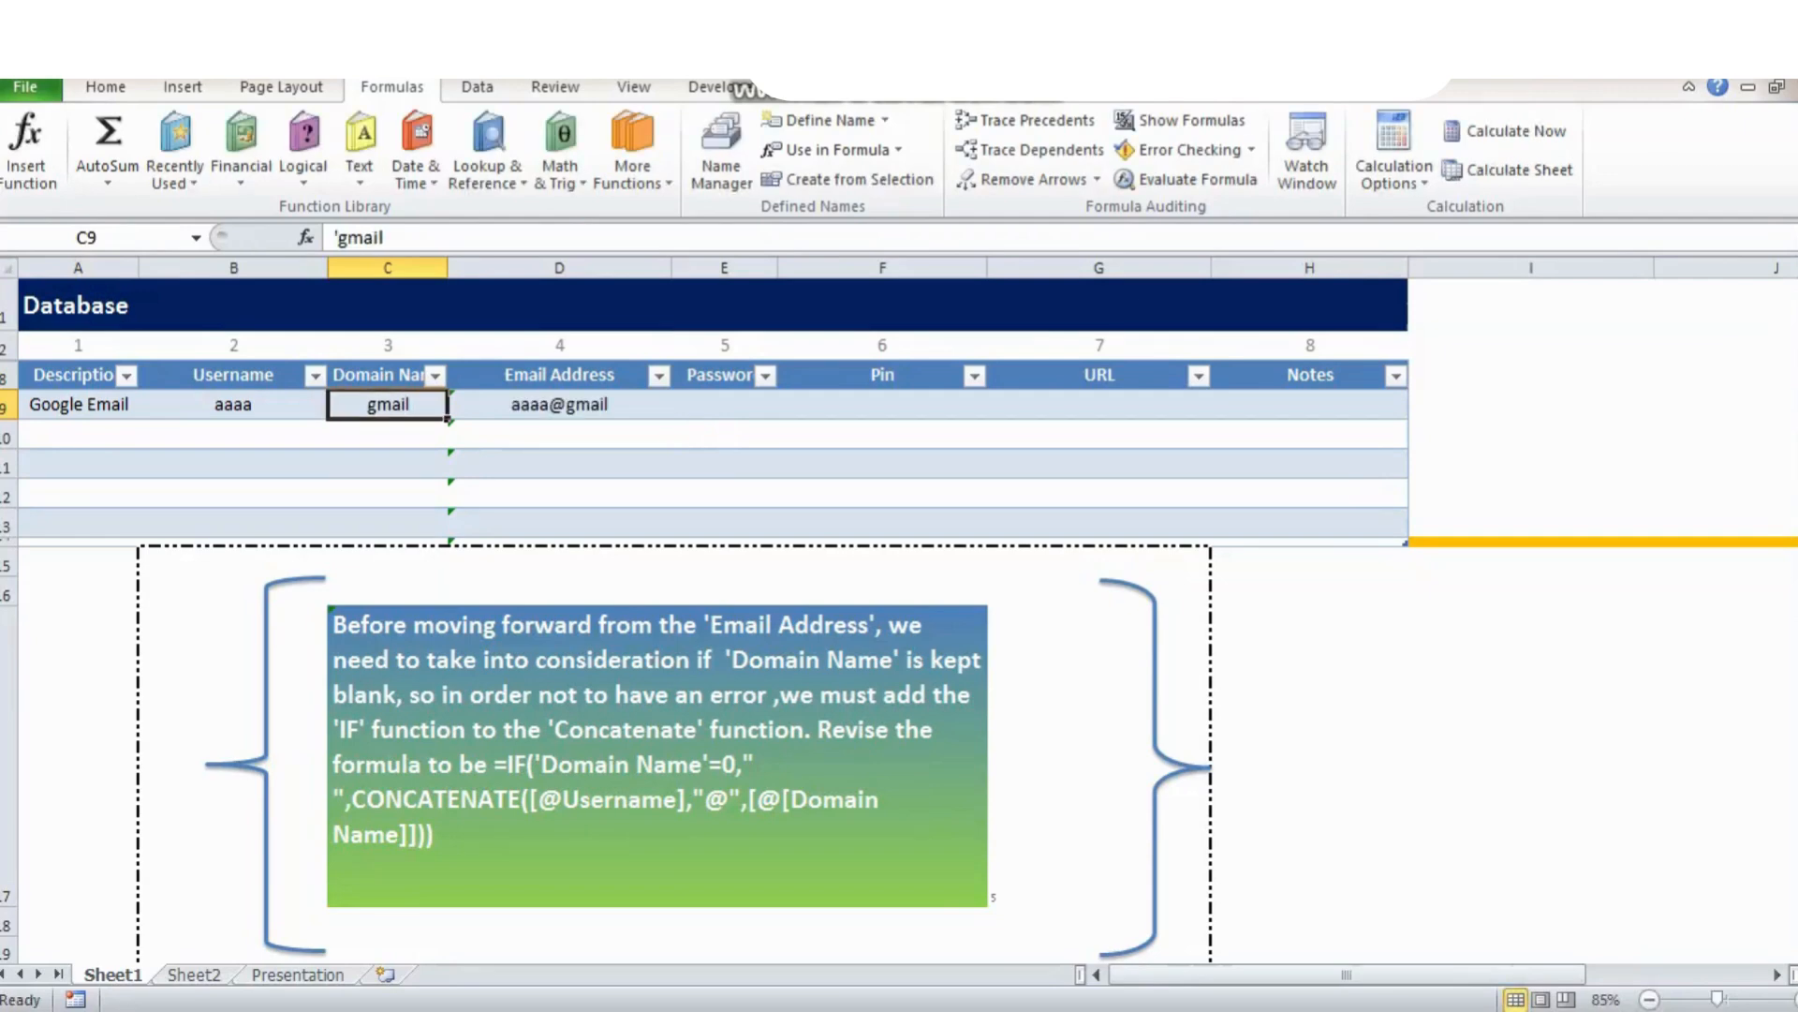
pyautogui.click(559, 404)
pyautogui.click(1096, 749)
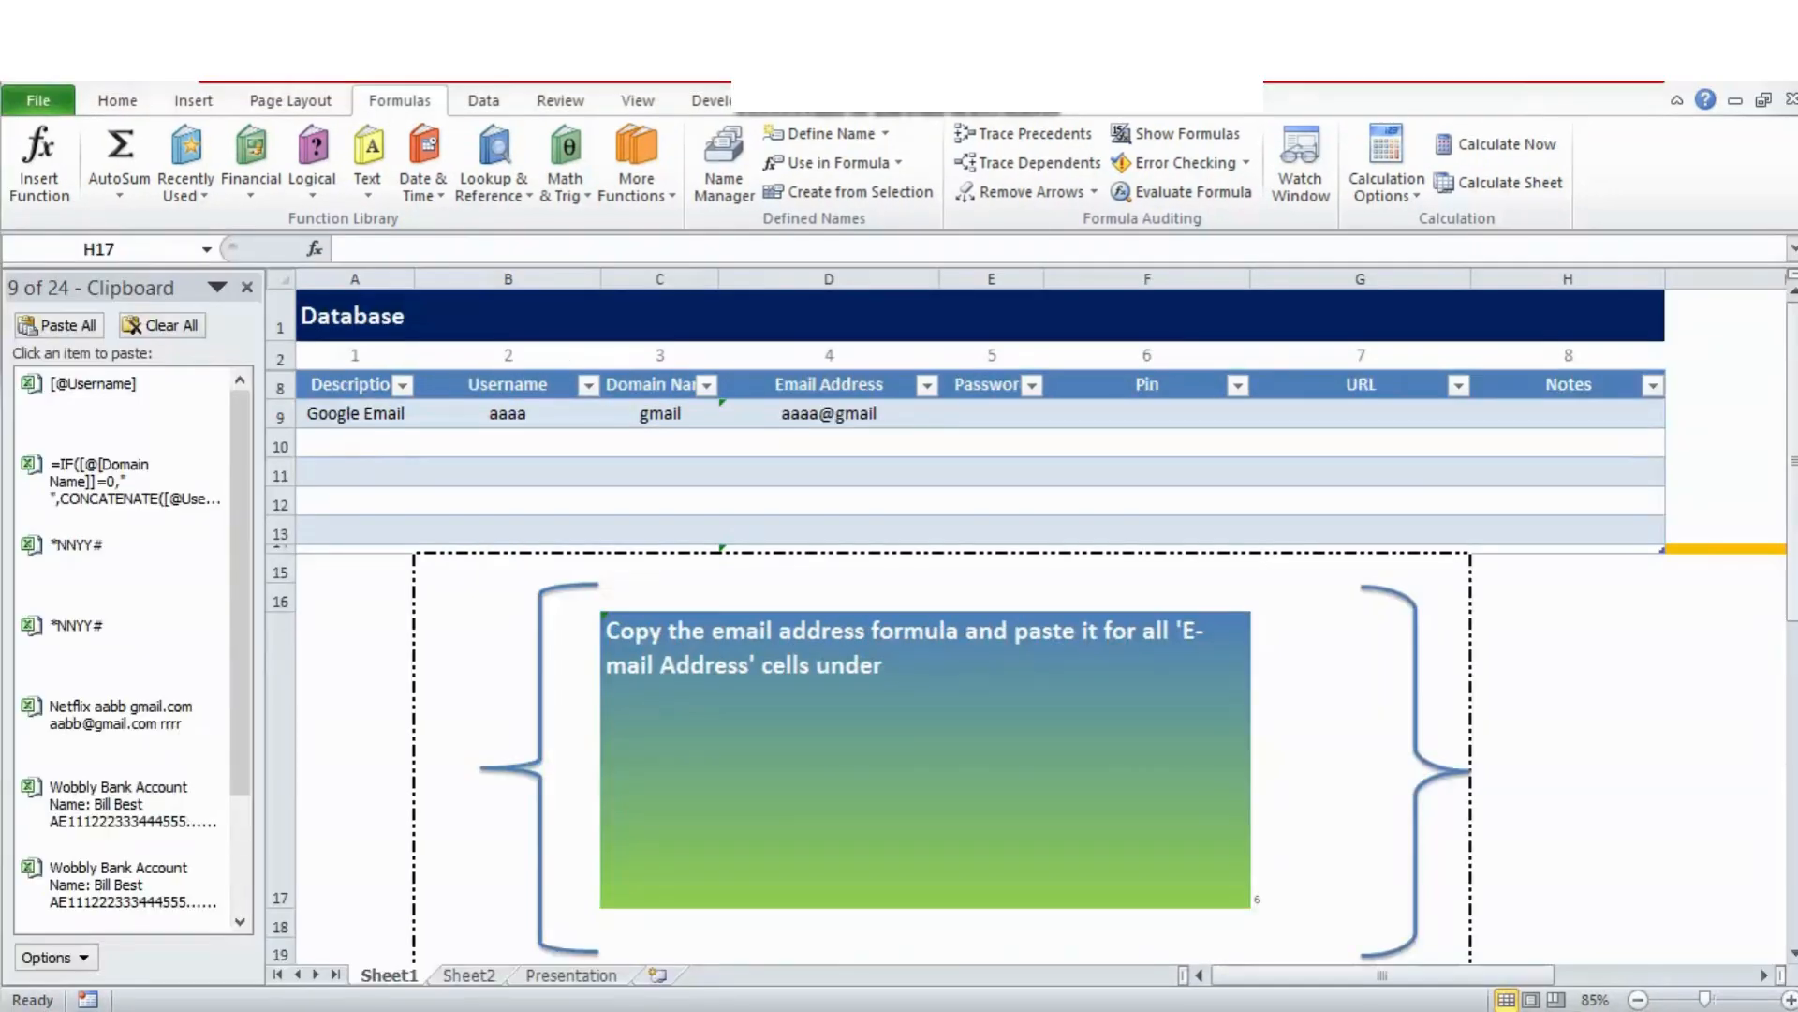
# Fill the D9 email formula down through D13.
pyautogui.doubleClick(1568, 760)
pyautogui.click(829, 414)
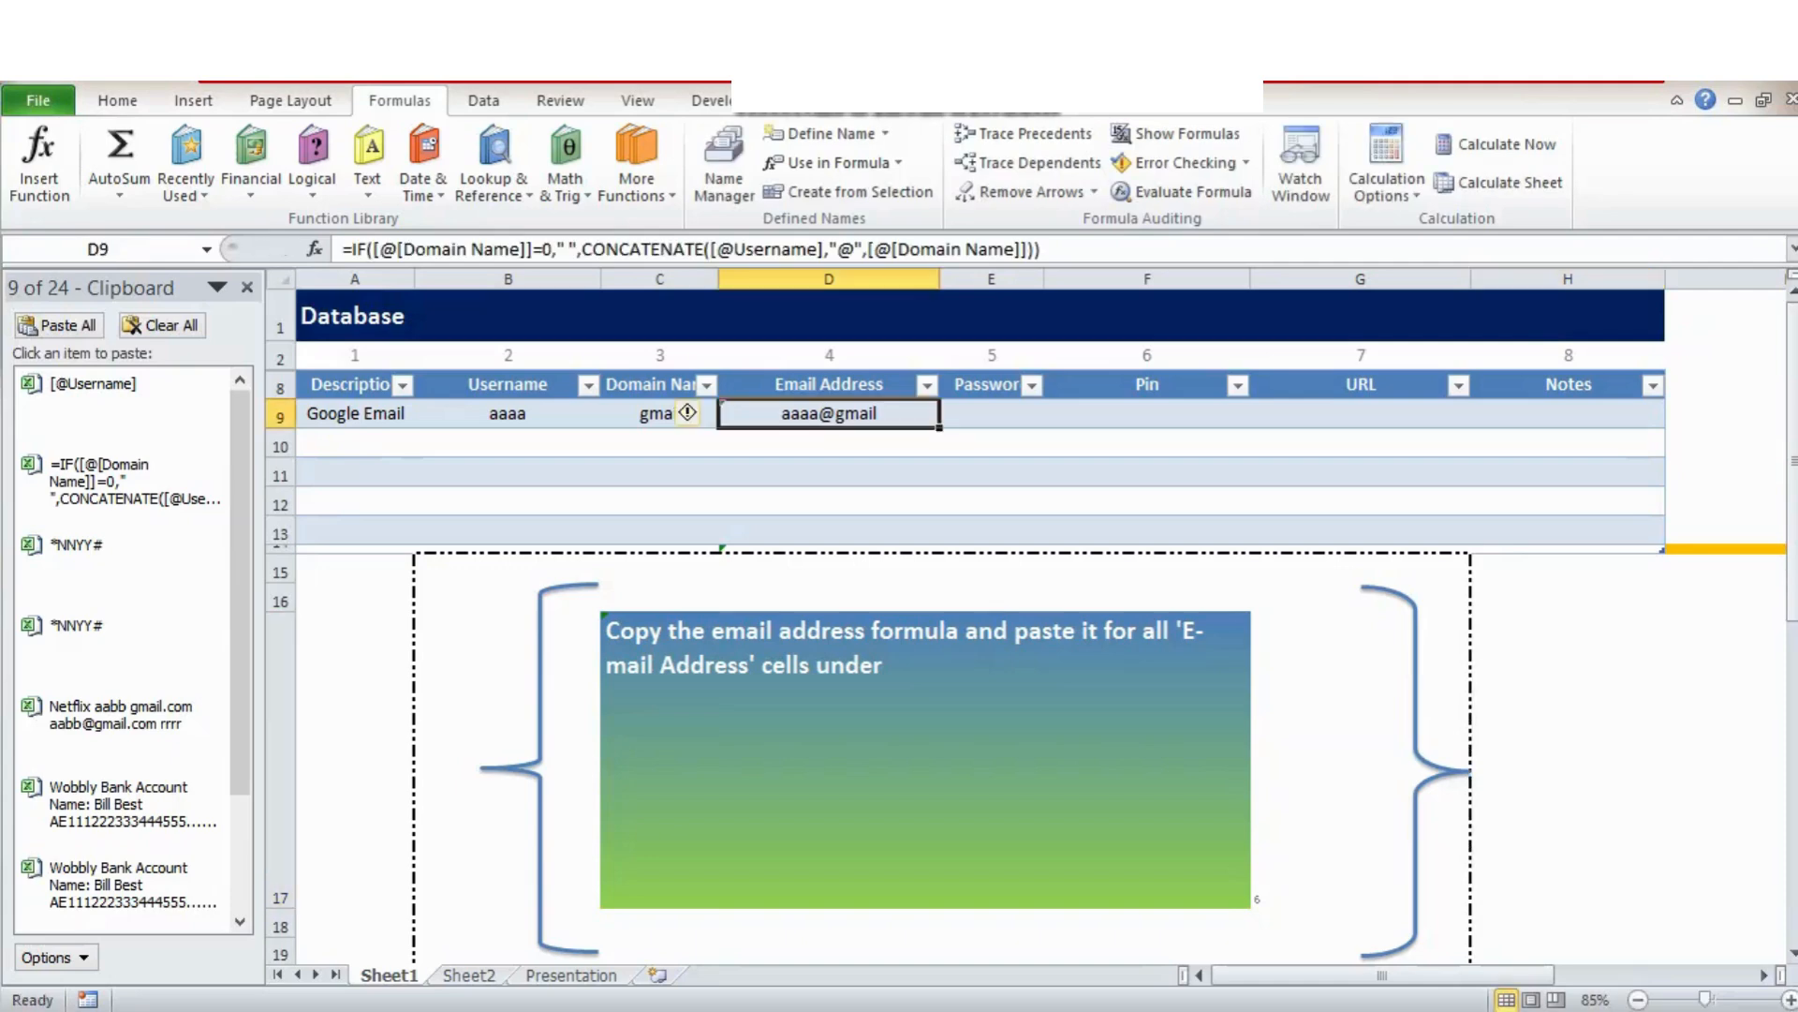
pyautogui.moveTo(939, 428); pyautogui.dragTo(939, 541)
pyautogui.click(829, 443)
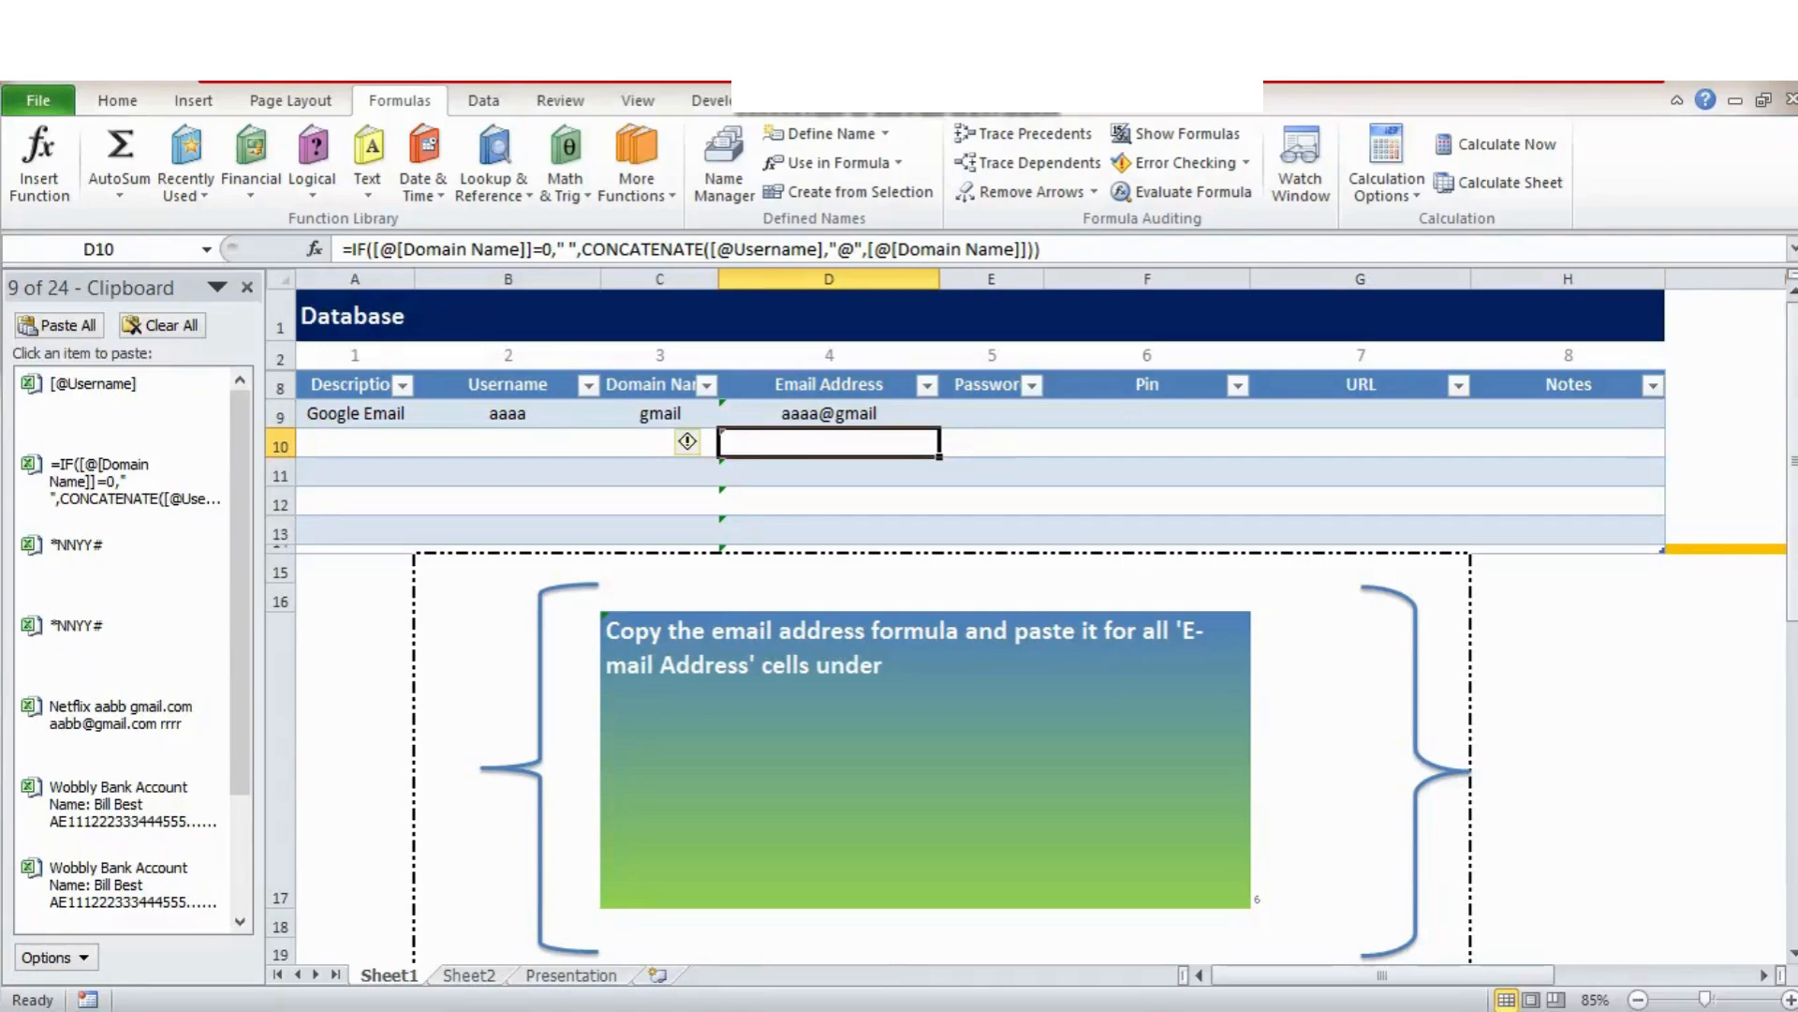
# Set the step counter to 7 and select A10 for the next entry.
pyautogui.click(1361, 760)
pyautogui.write('7')
pyautogui.hotkey('ctrl', 'Return')
pyautogui.click(355, 443)
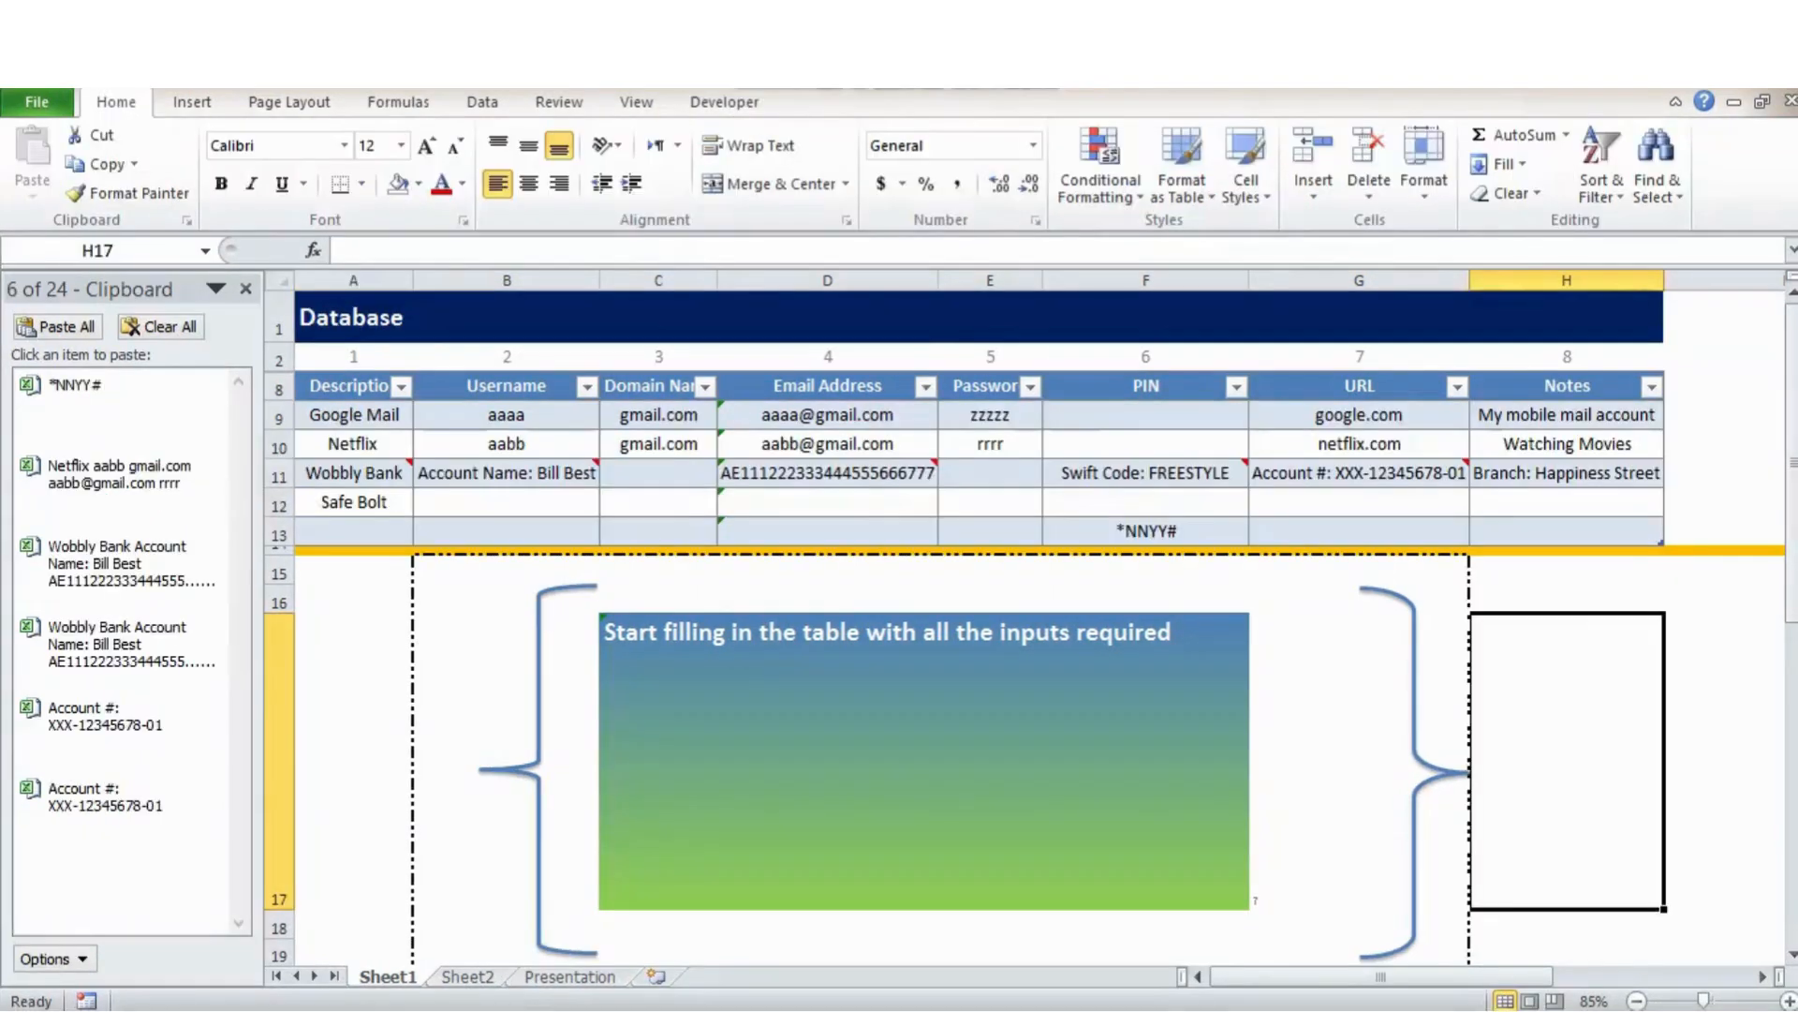
pyautogui.click(1334, 760)
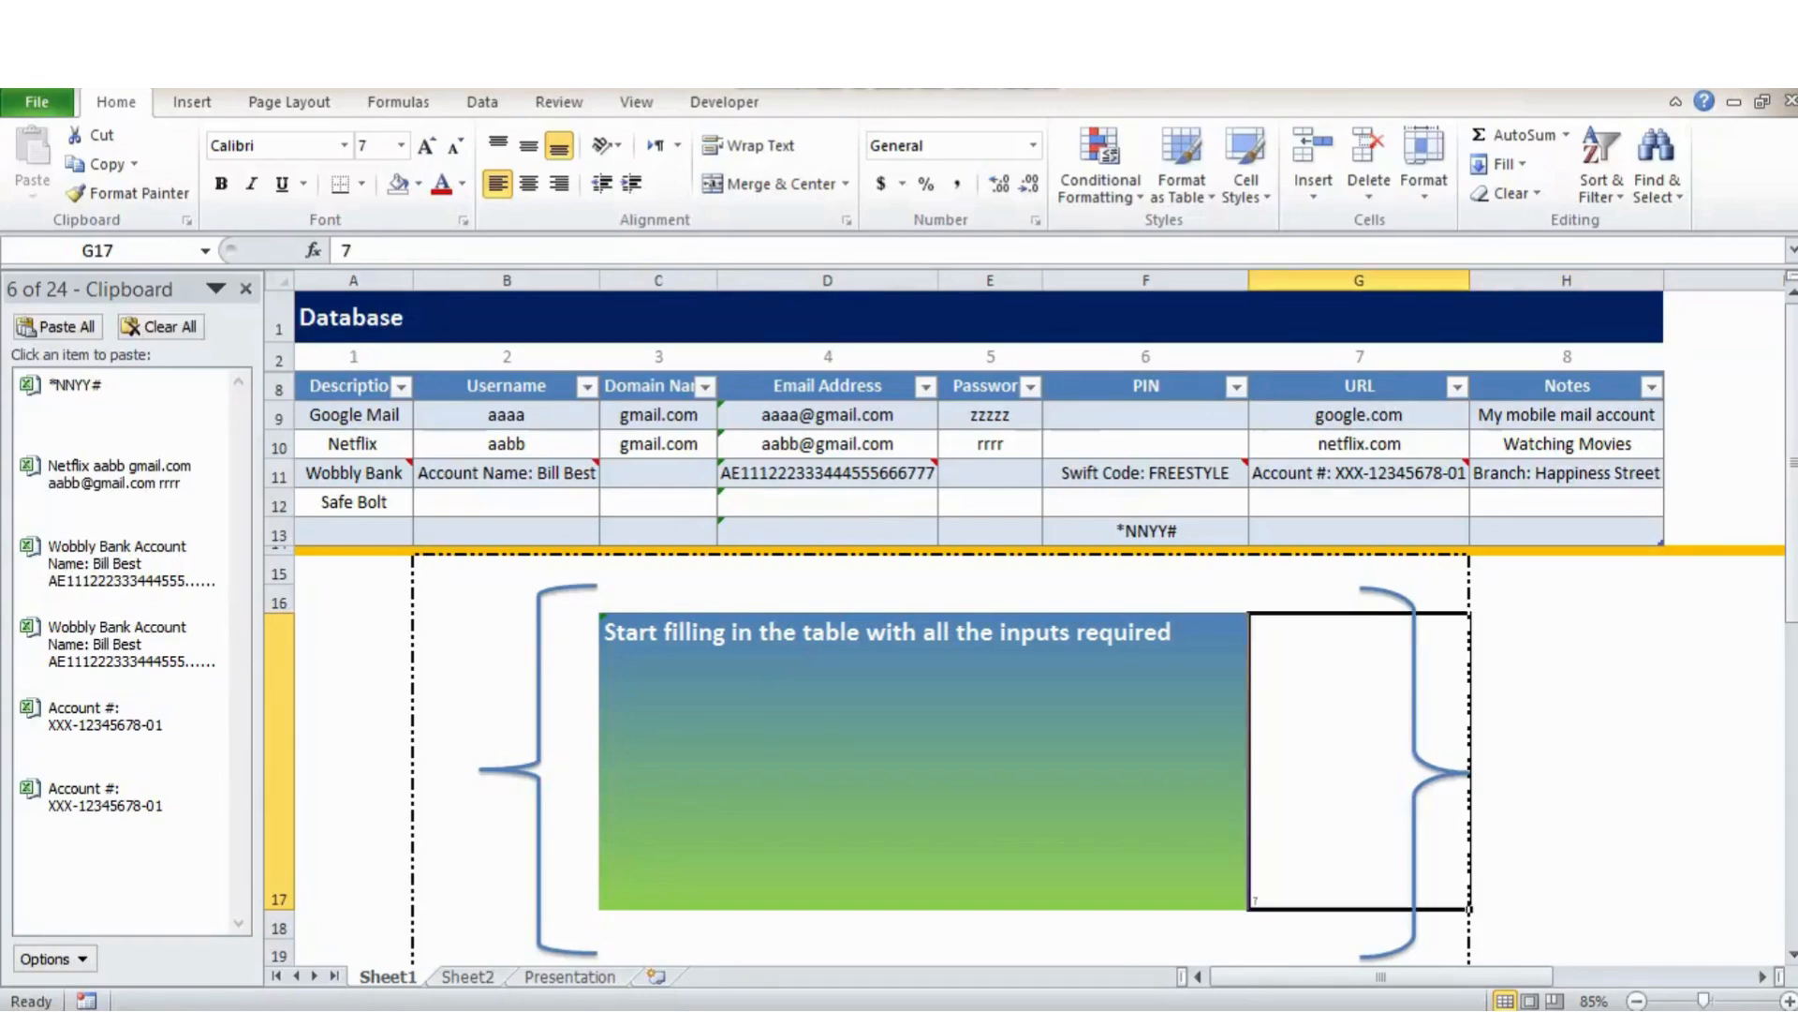
pyautogui.write('8')
pyautogui.hotkey('ctrl', 'Return')
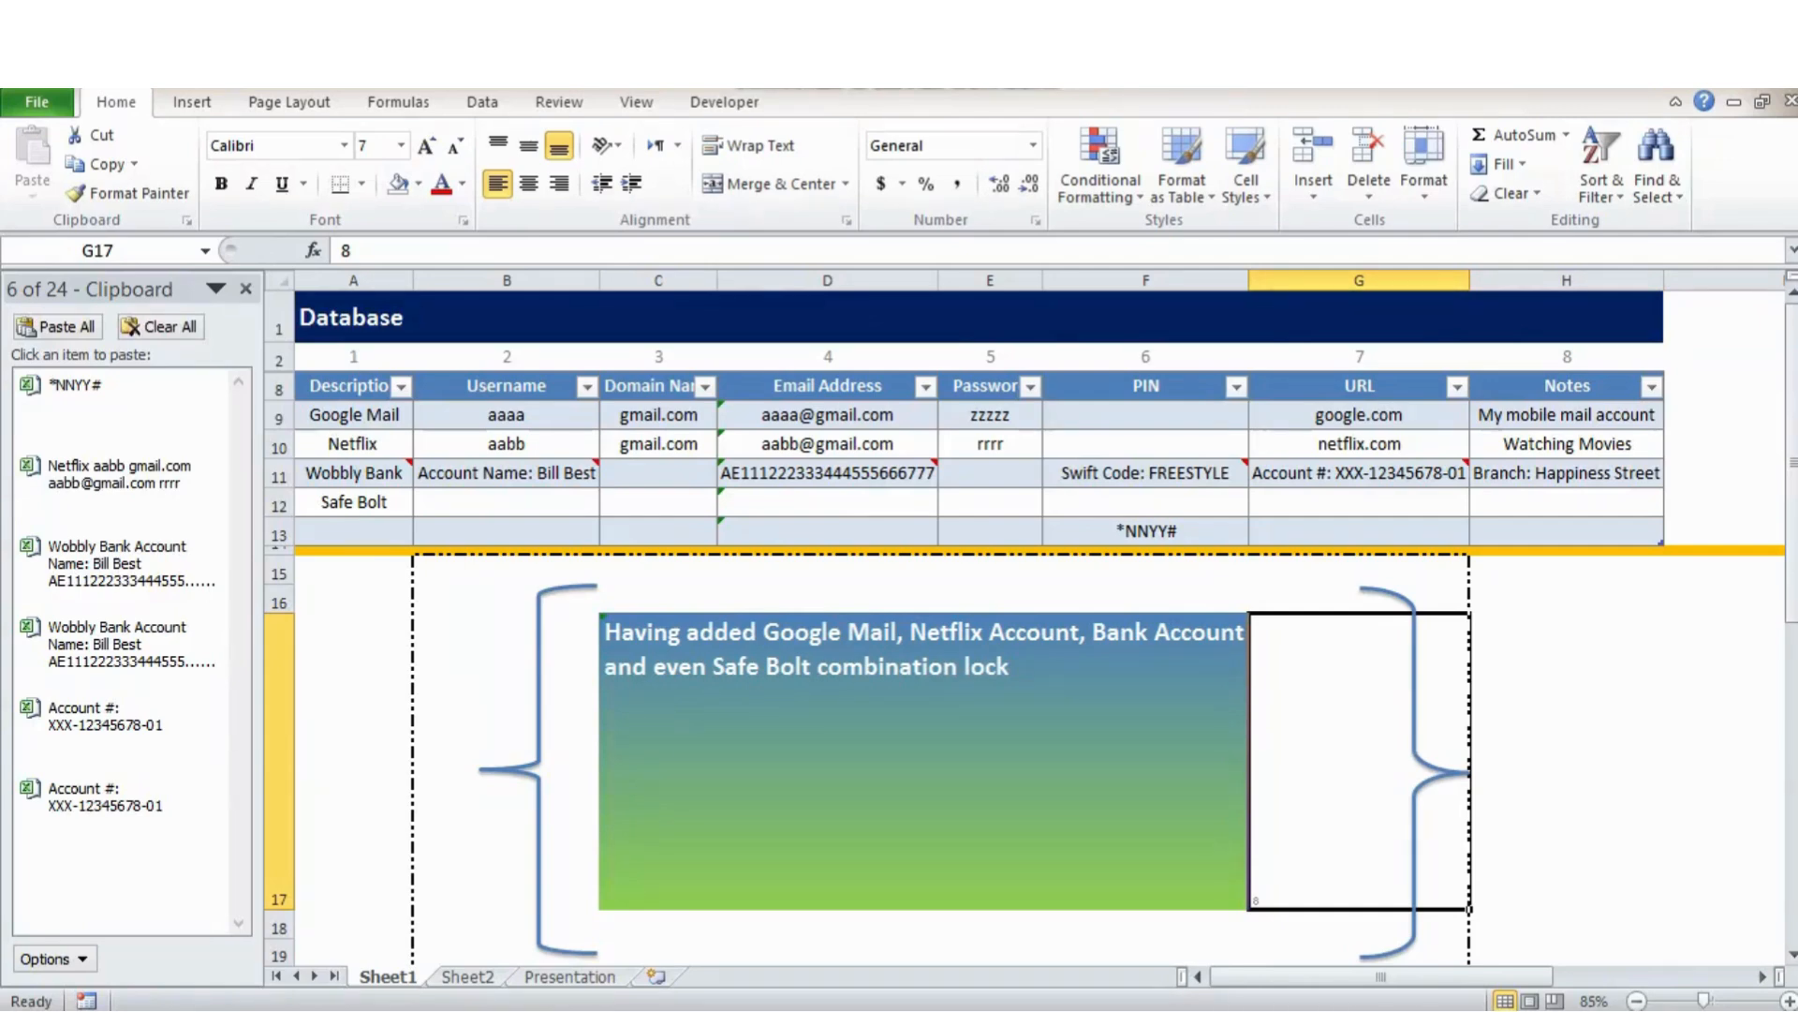
pyautogui.click(355, 415)
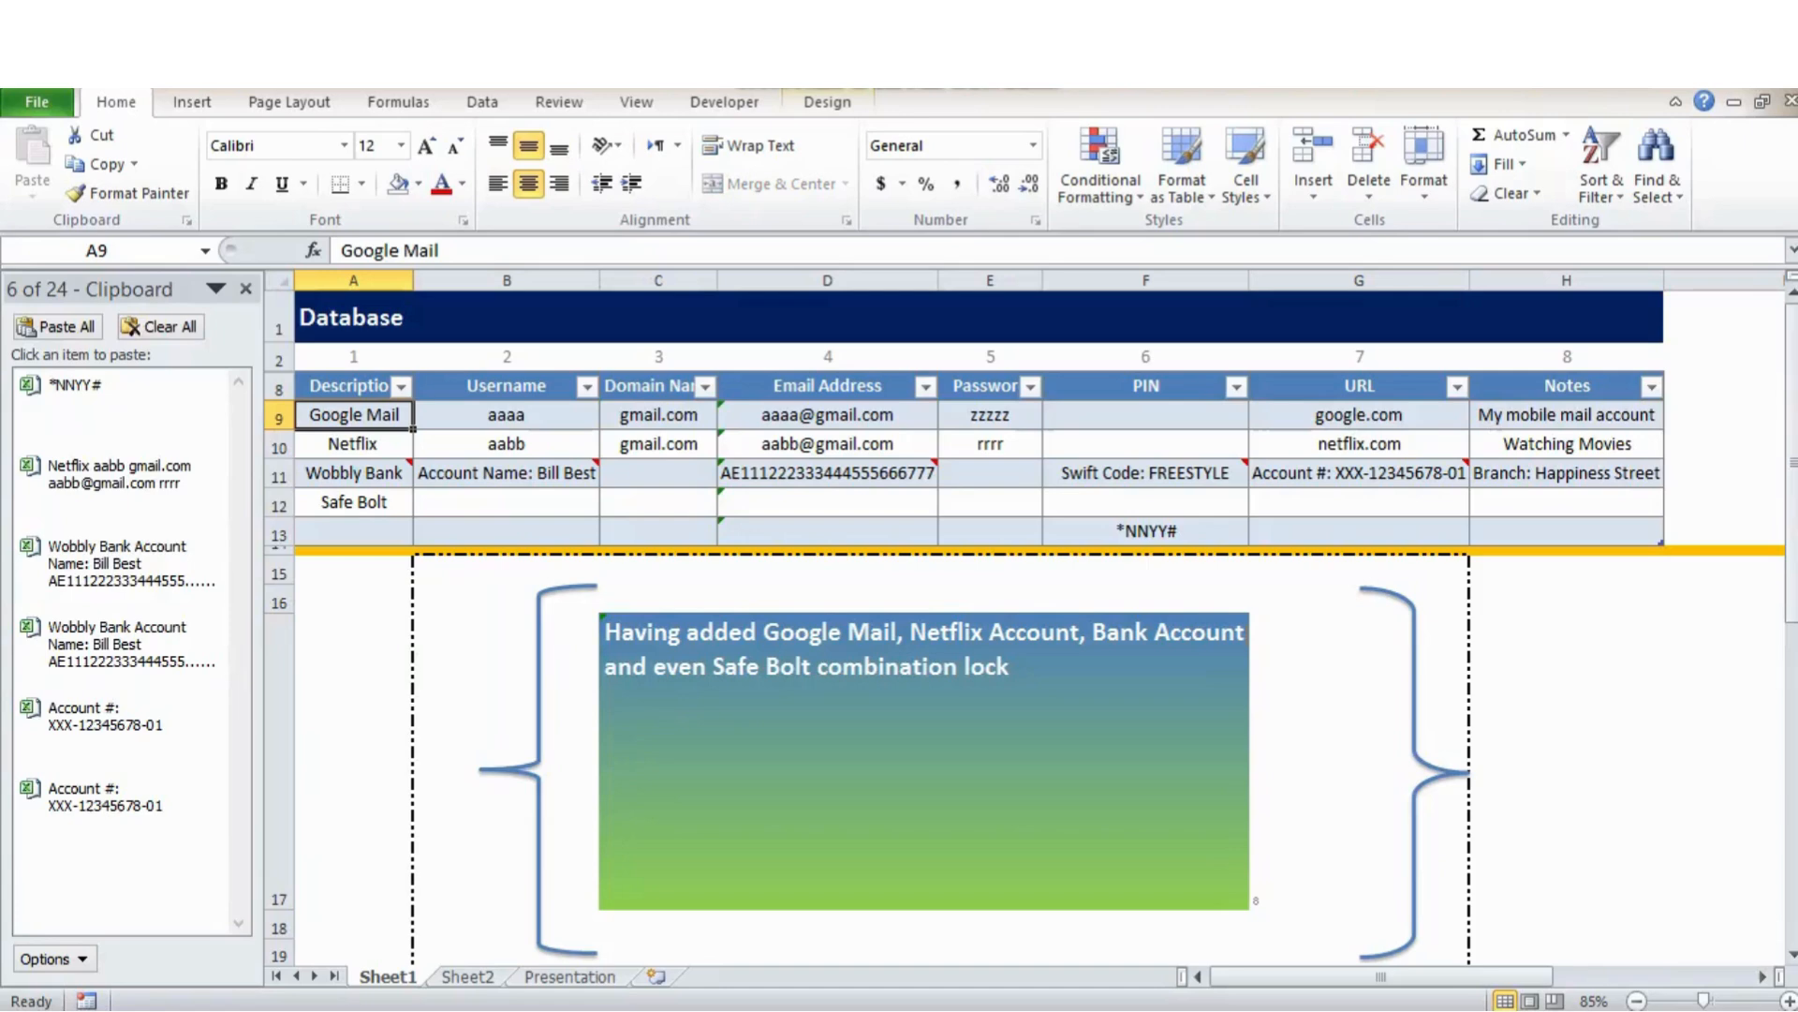
pyautogui.click(353, 444)
pyautogui.click(354, 473)
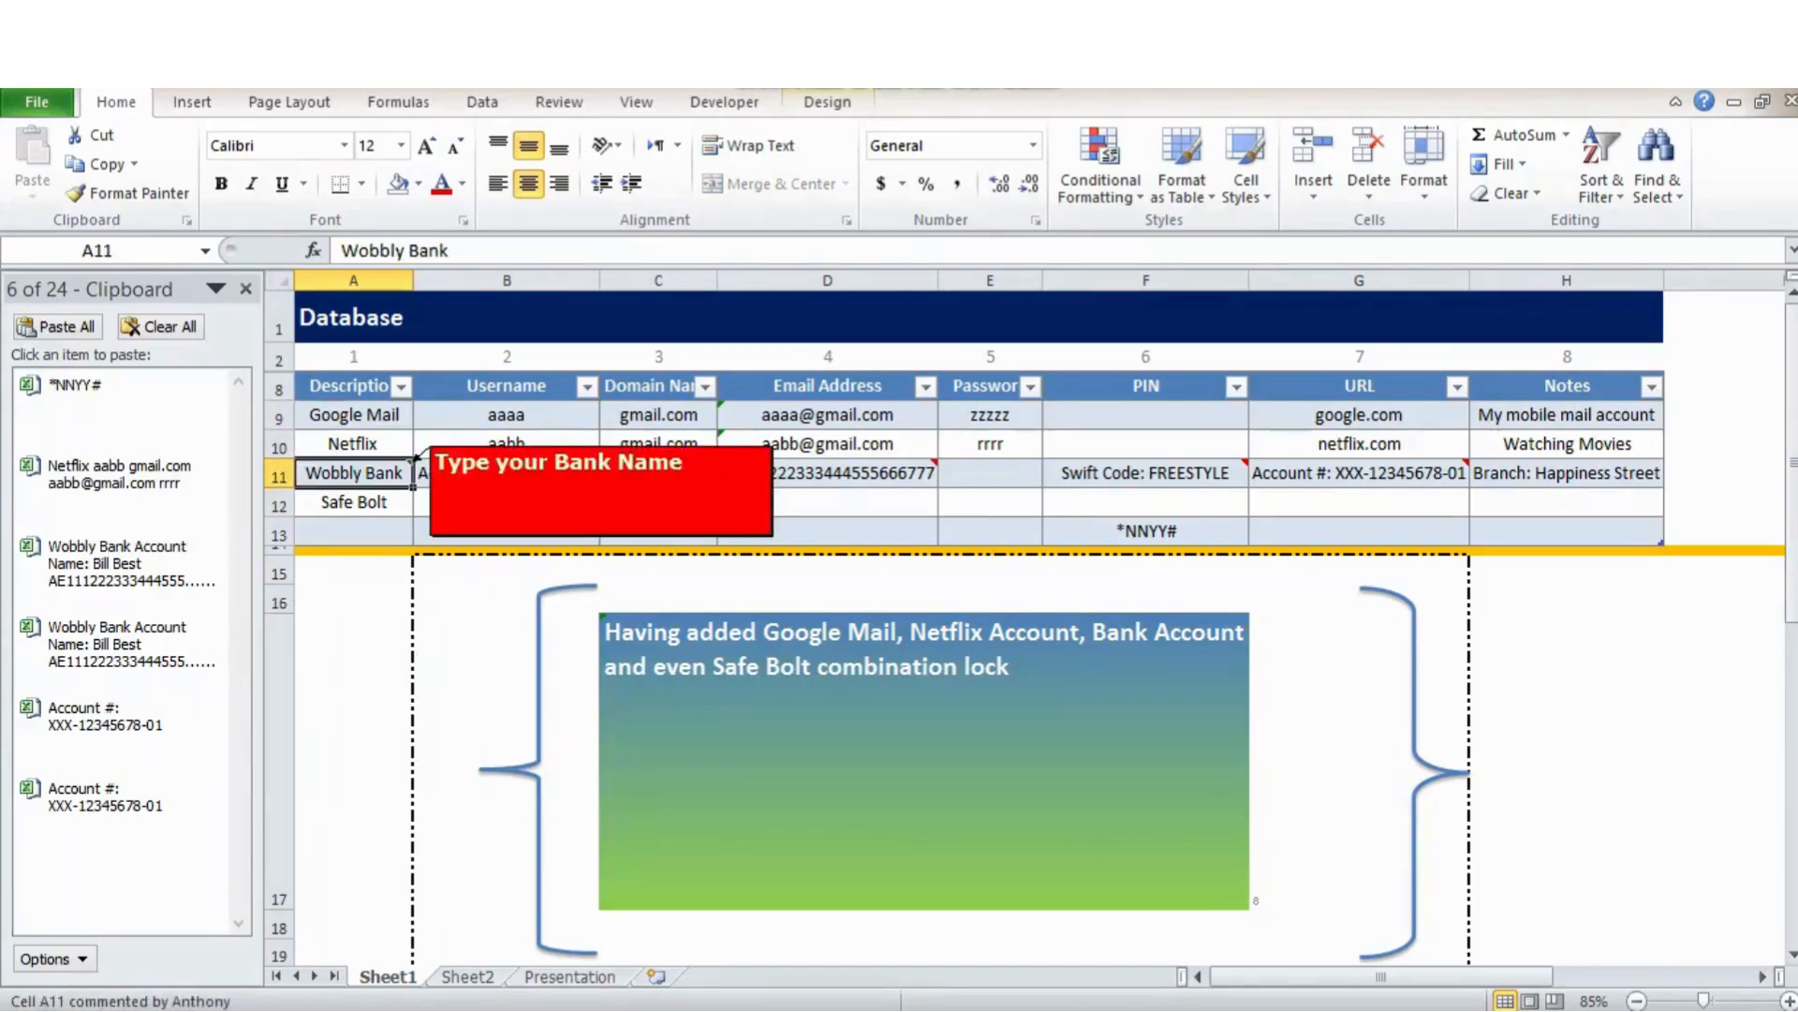
pyautogui.click(354, 502)
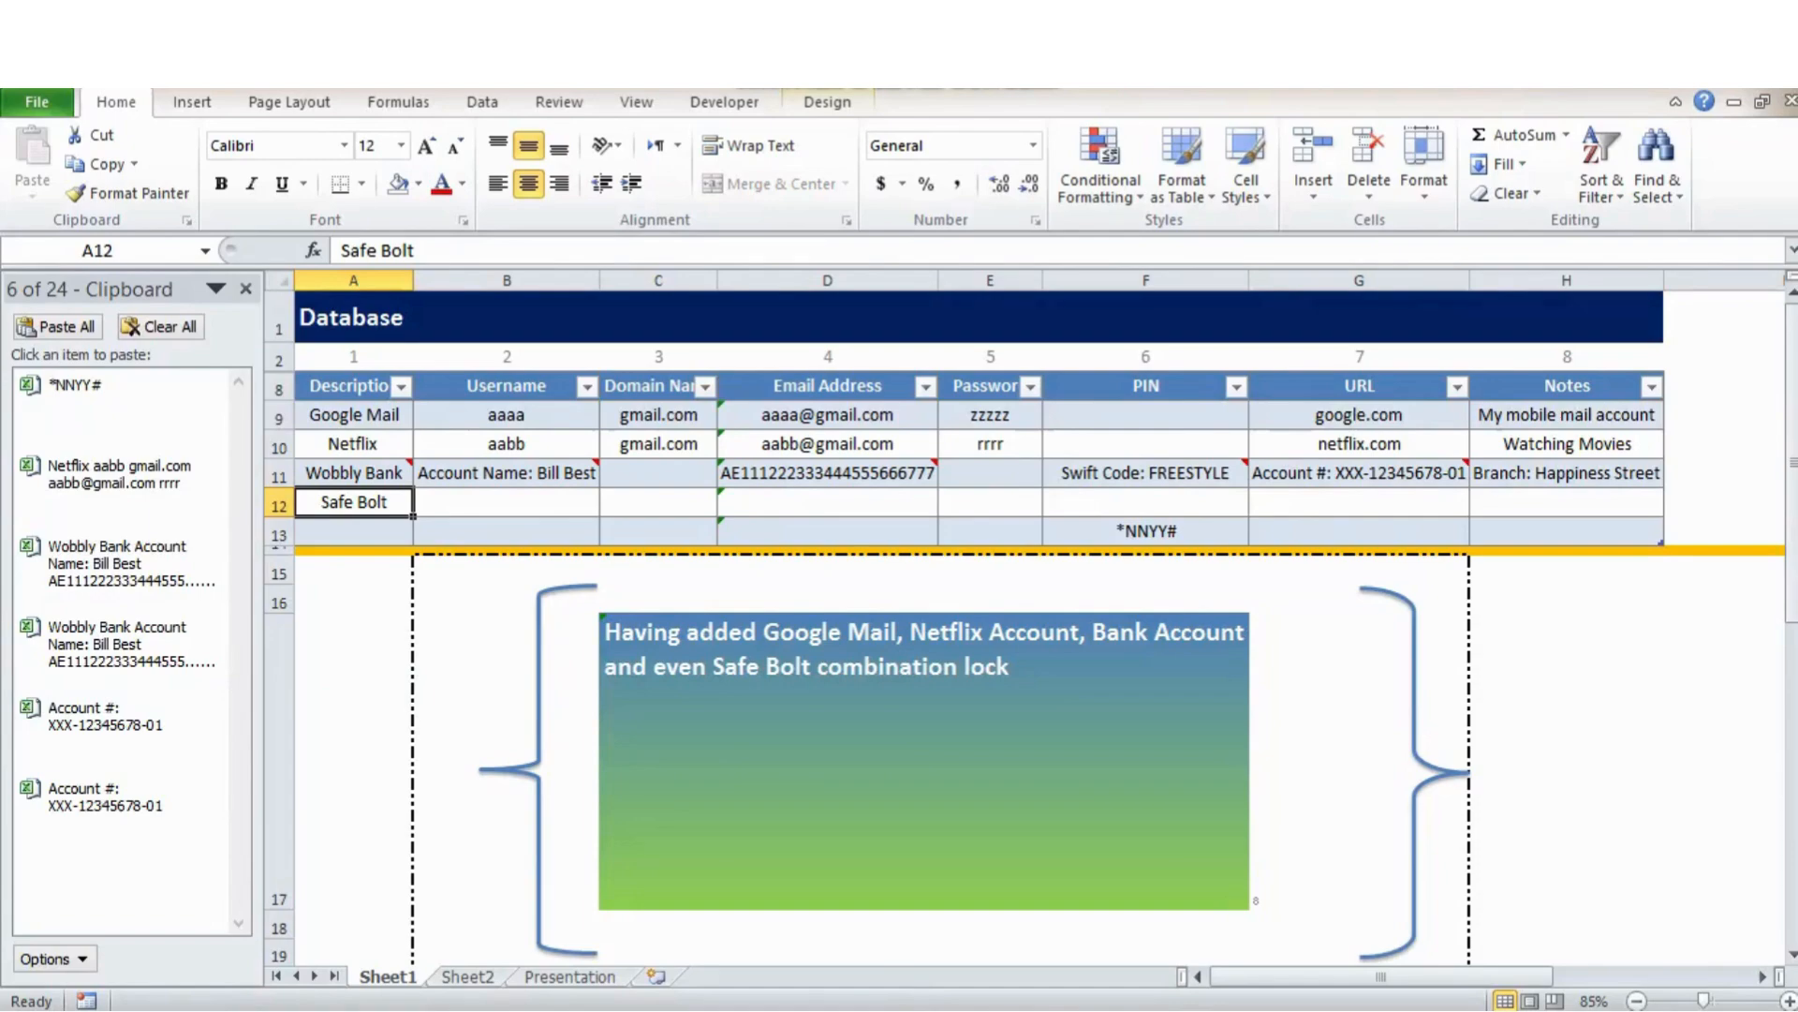
pyautogui.click(354, 414)
pyautogui.click(507, 415)
pyautogui.click(658, 415)
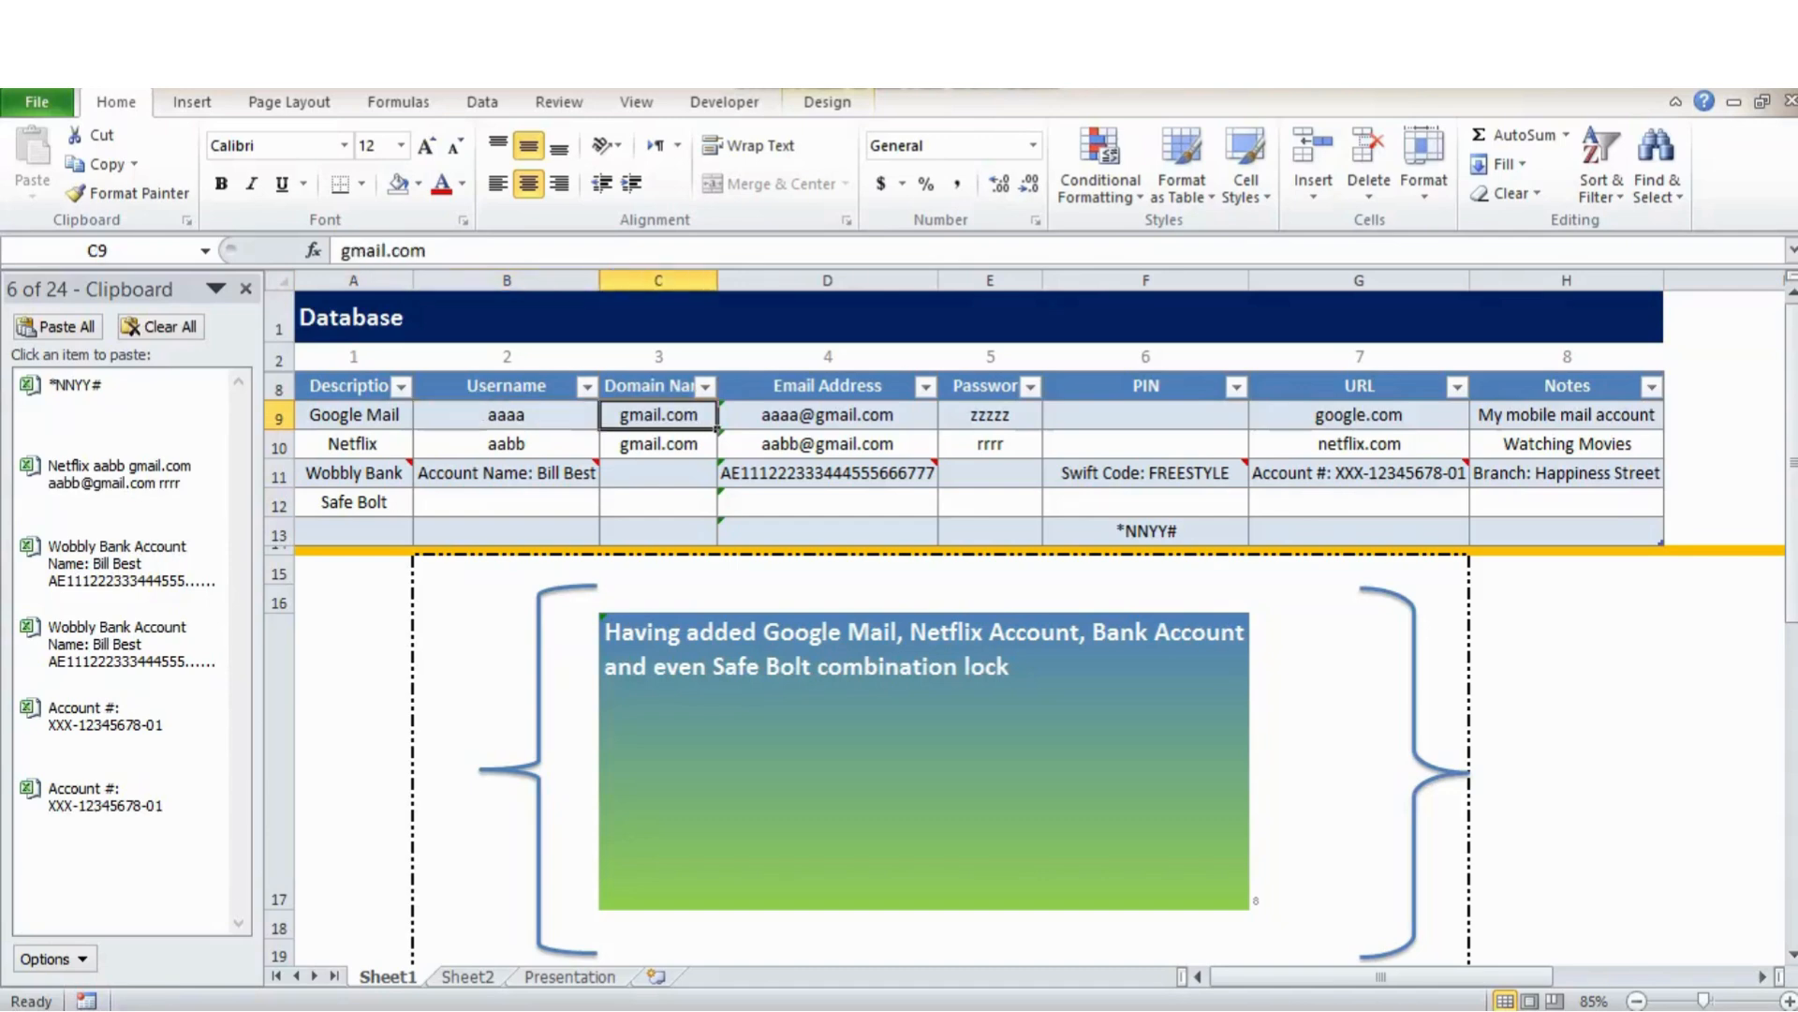
pyautogui.click(827, 415)
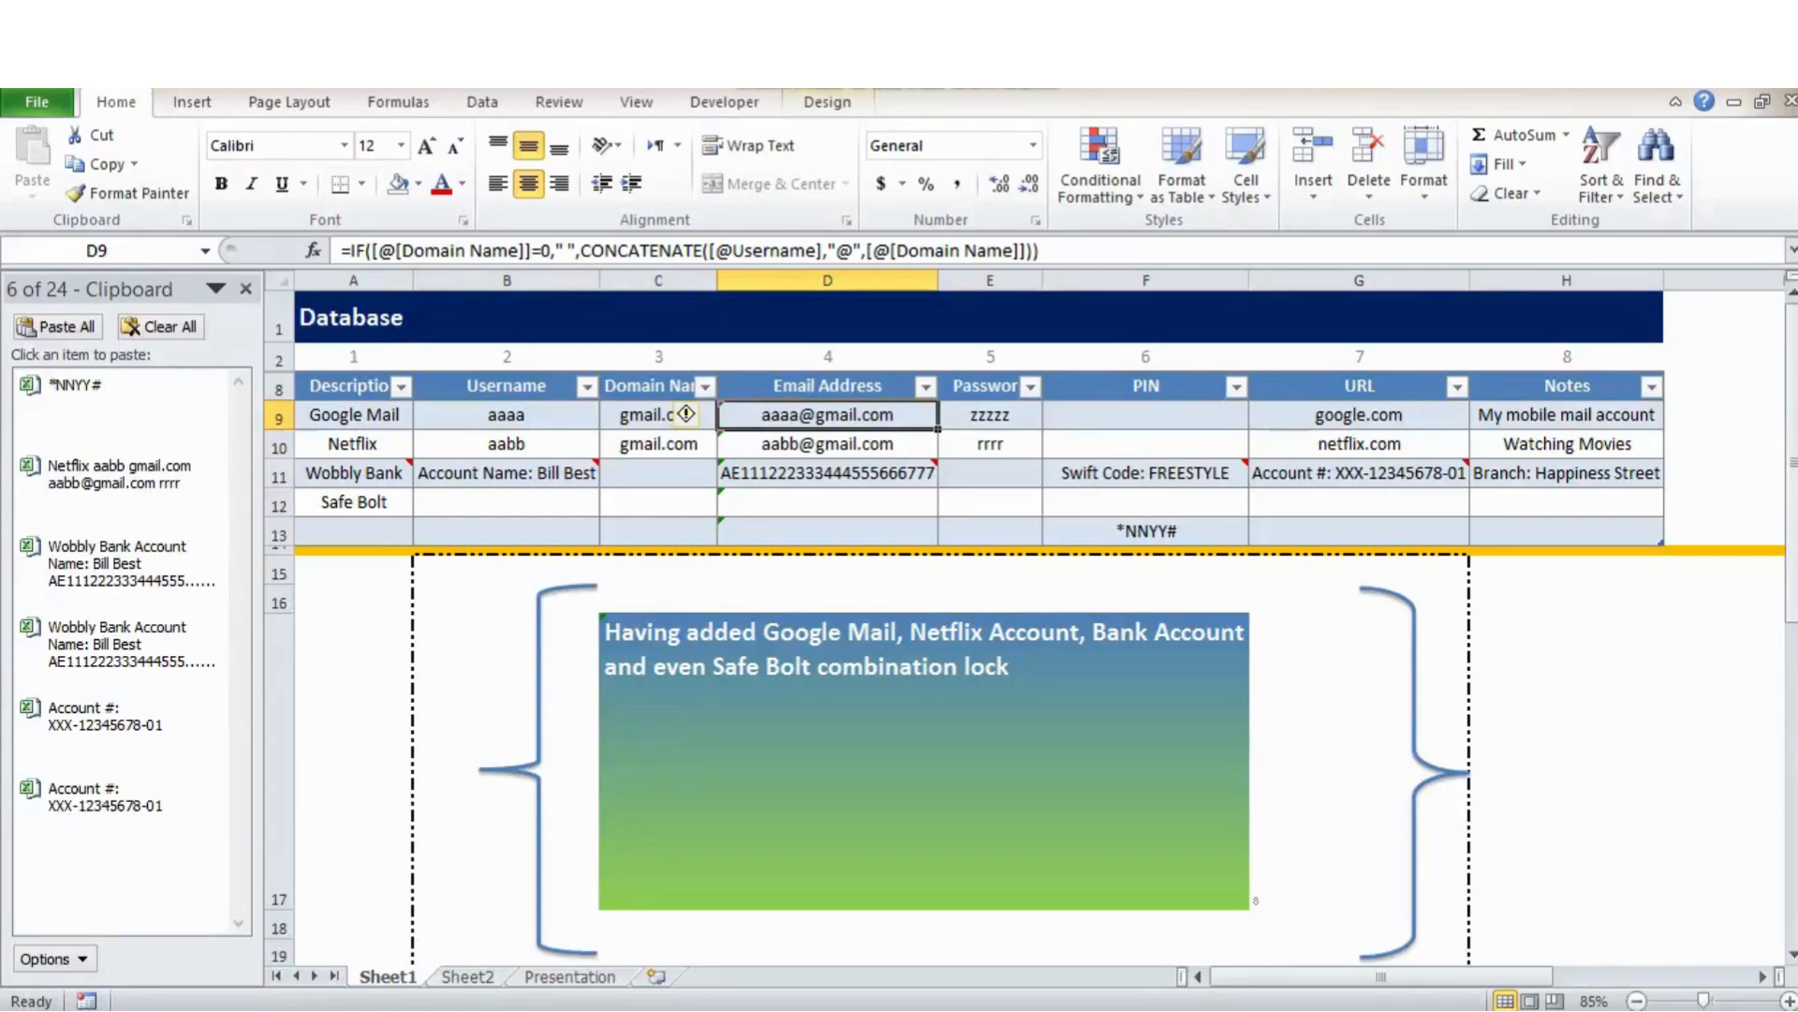
pyautogui.click(990, 415)
pyautogui.click(1360, 415)
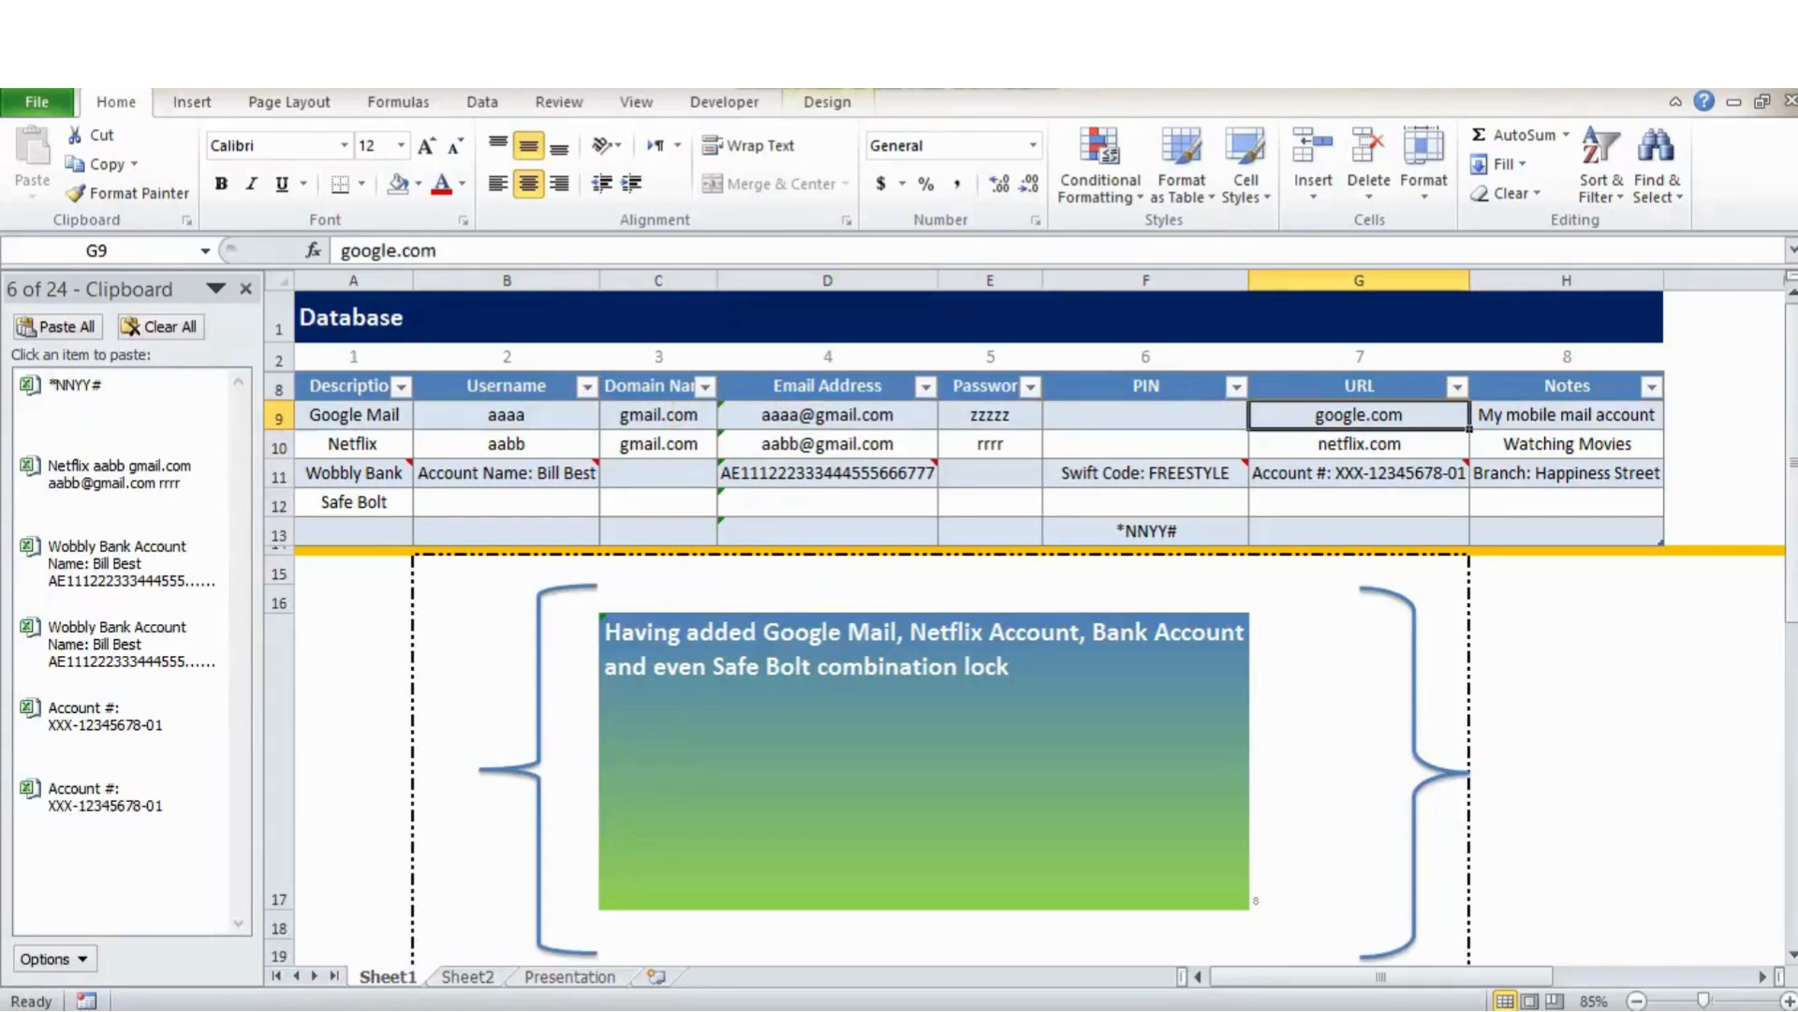
pyautogui.click(1566, 415)
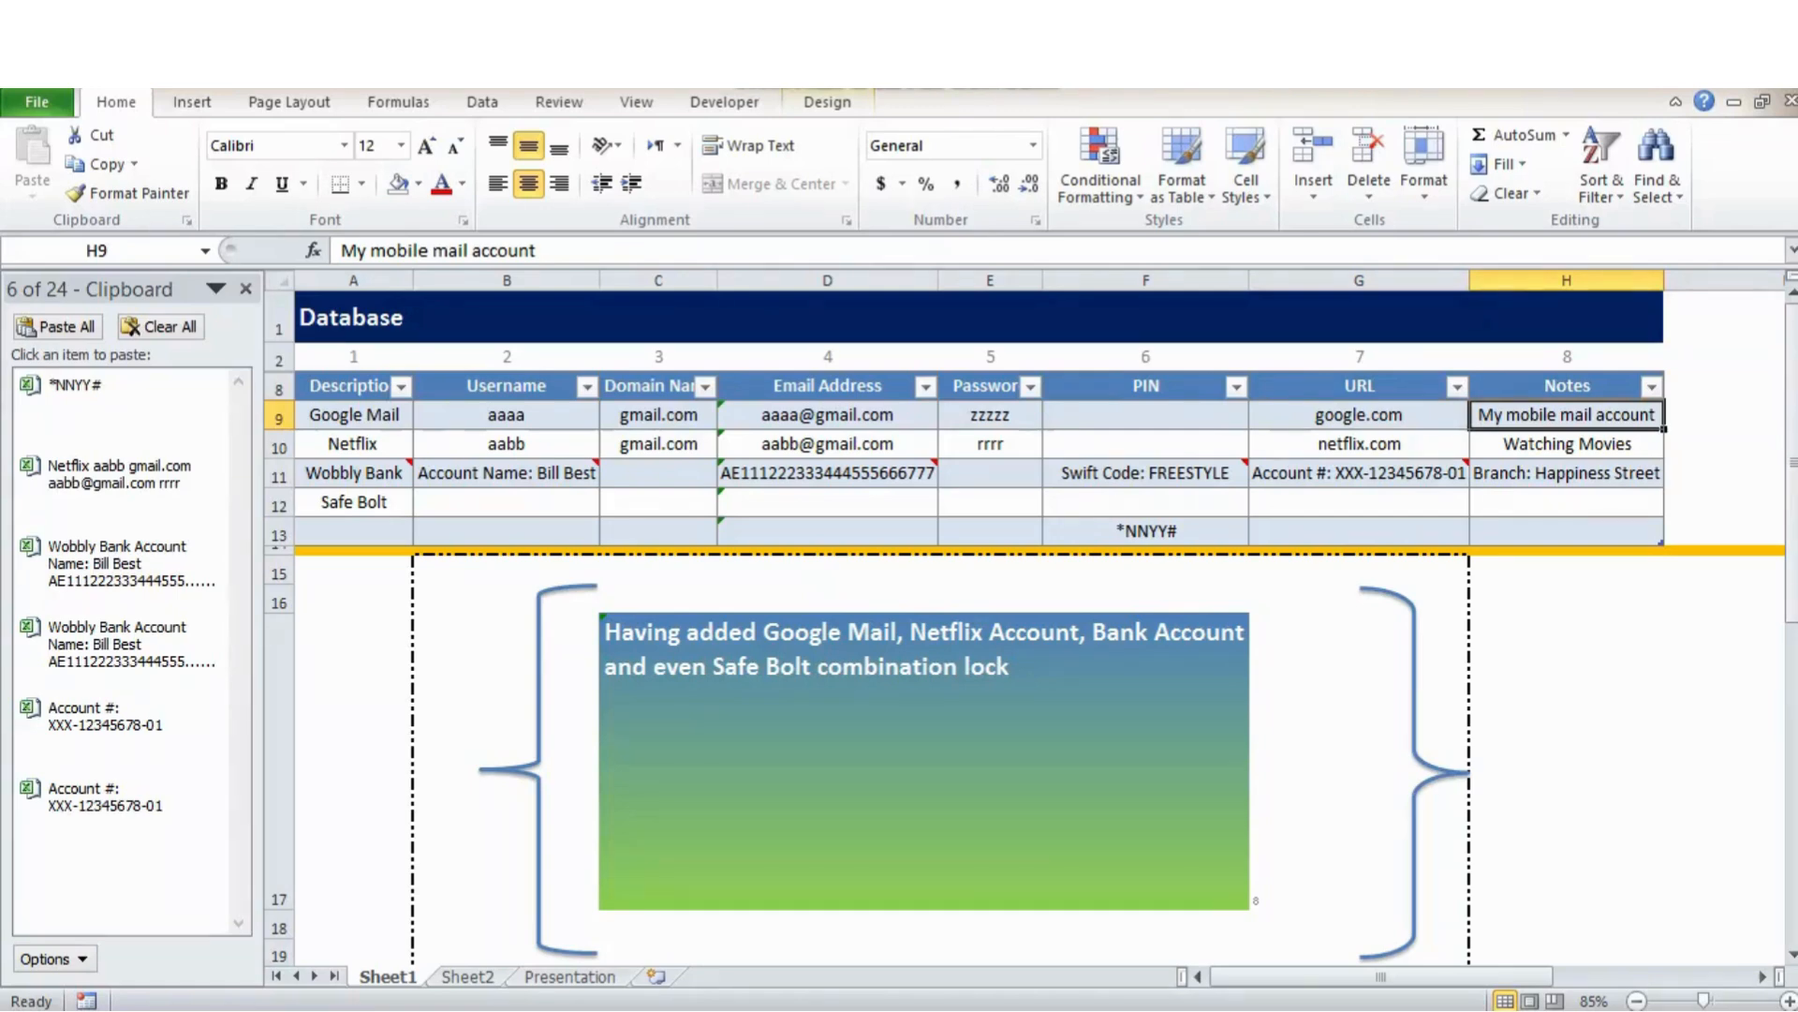
pyautogui.press('Tab')
pyautogui.press('Tab')
pyautogui.press('Tab')
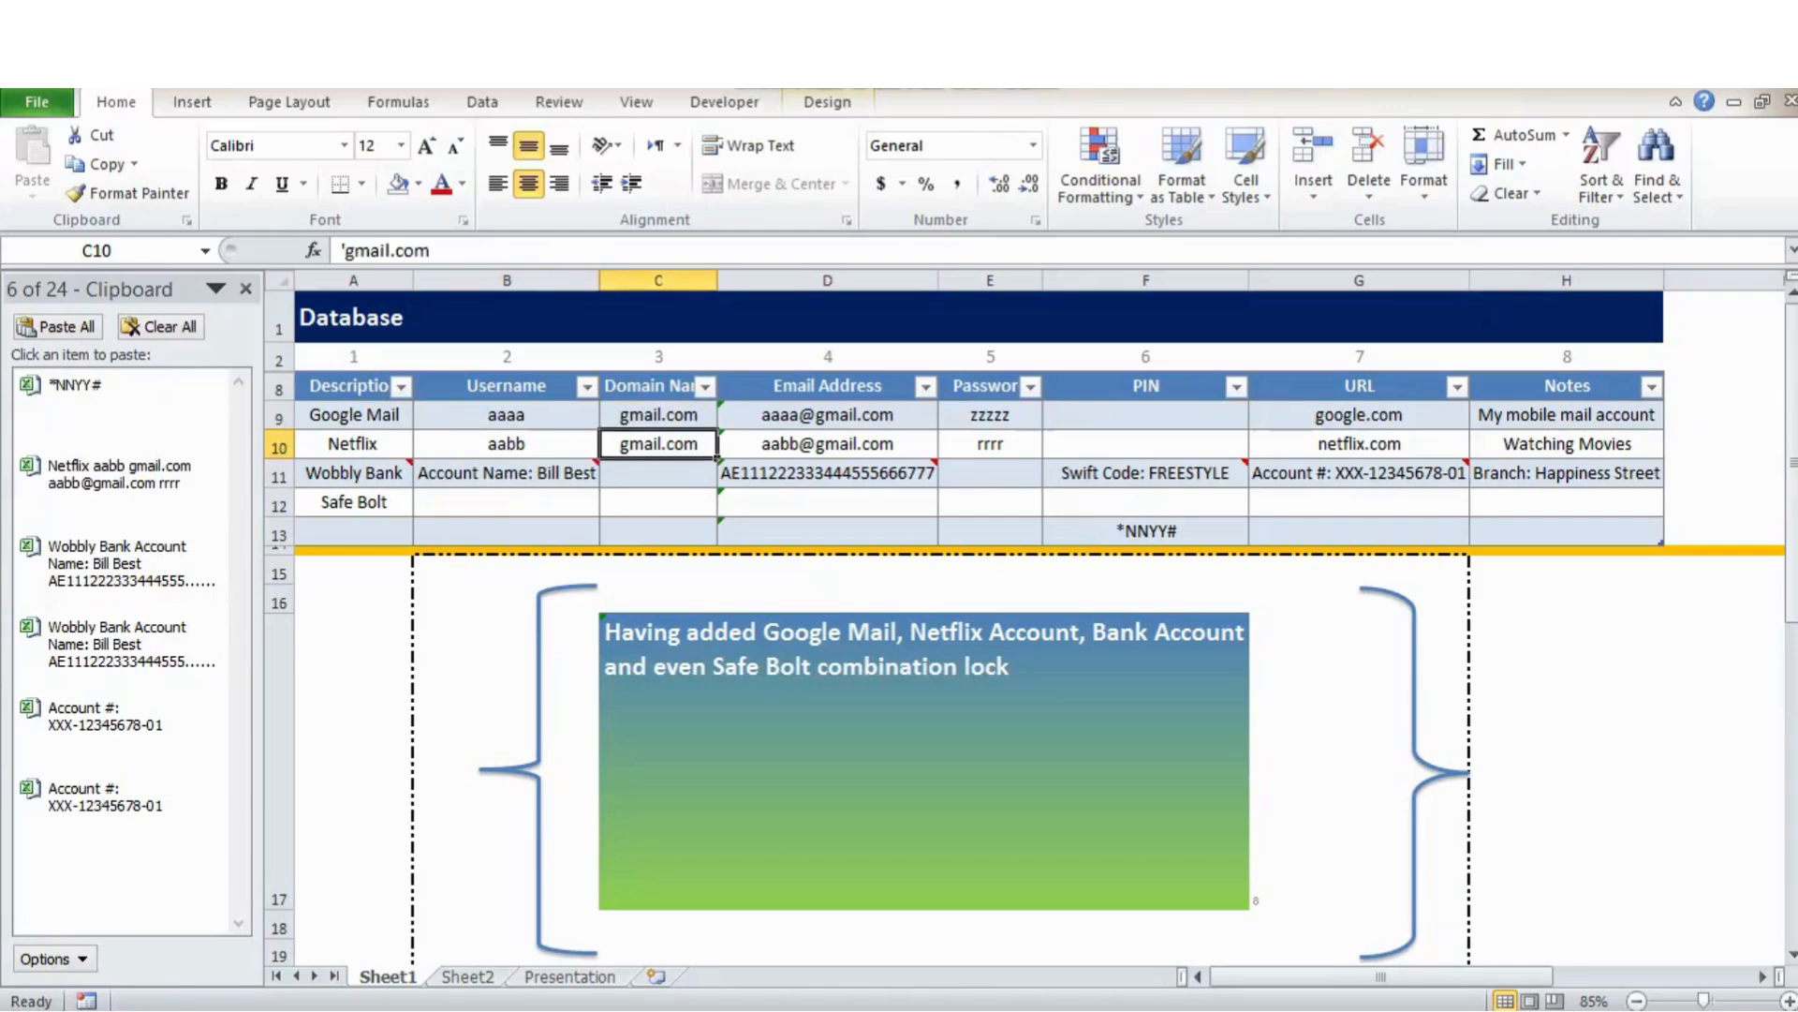
pyautogui.press('Tab')
pyautogui.press('Tab')
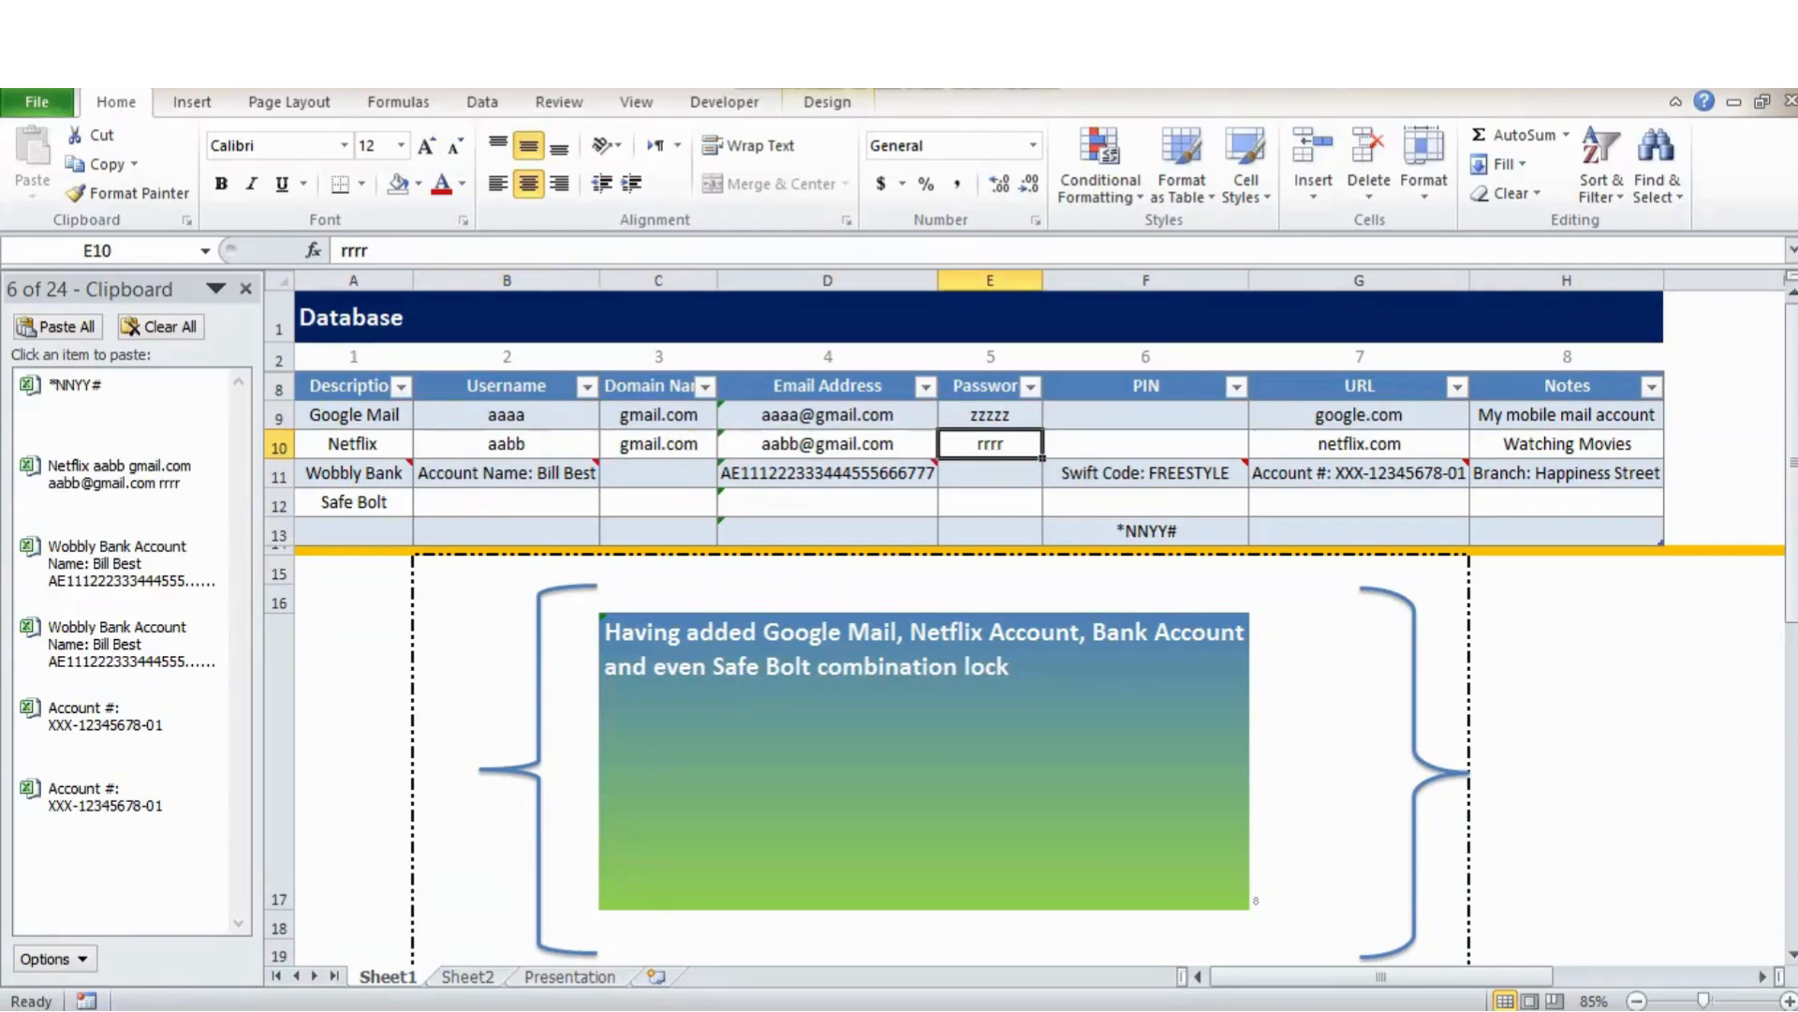
pyautogui.click(1359, 444)
pyautogui.click(1567, 444)
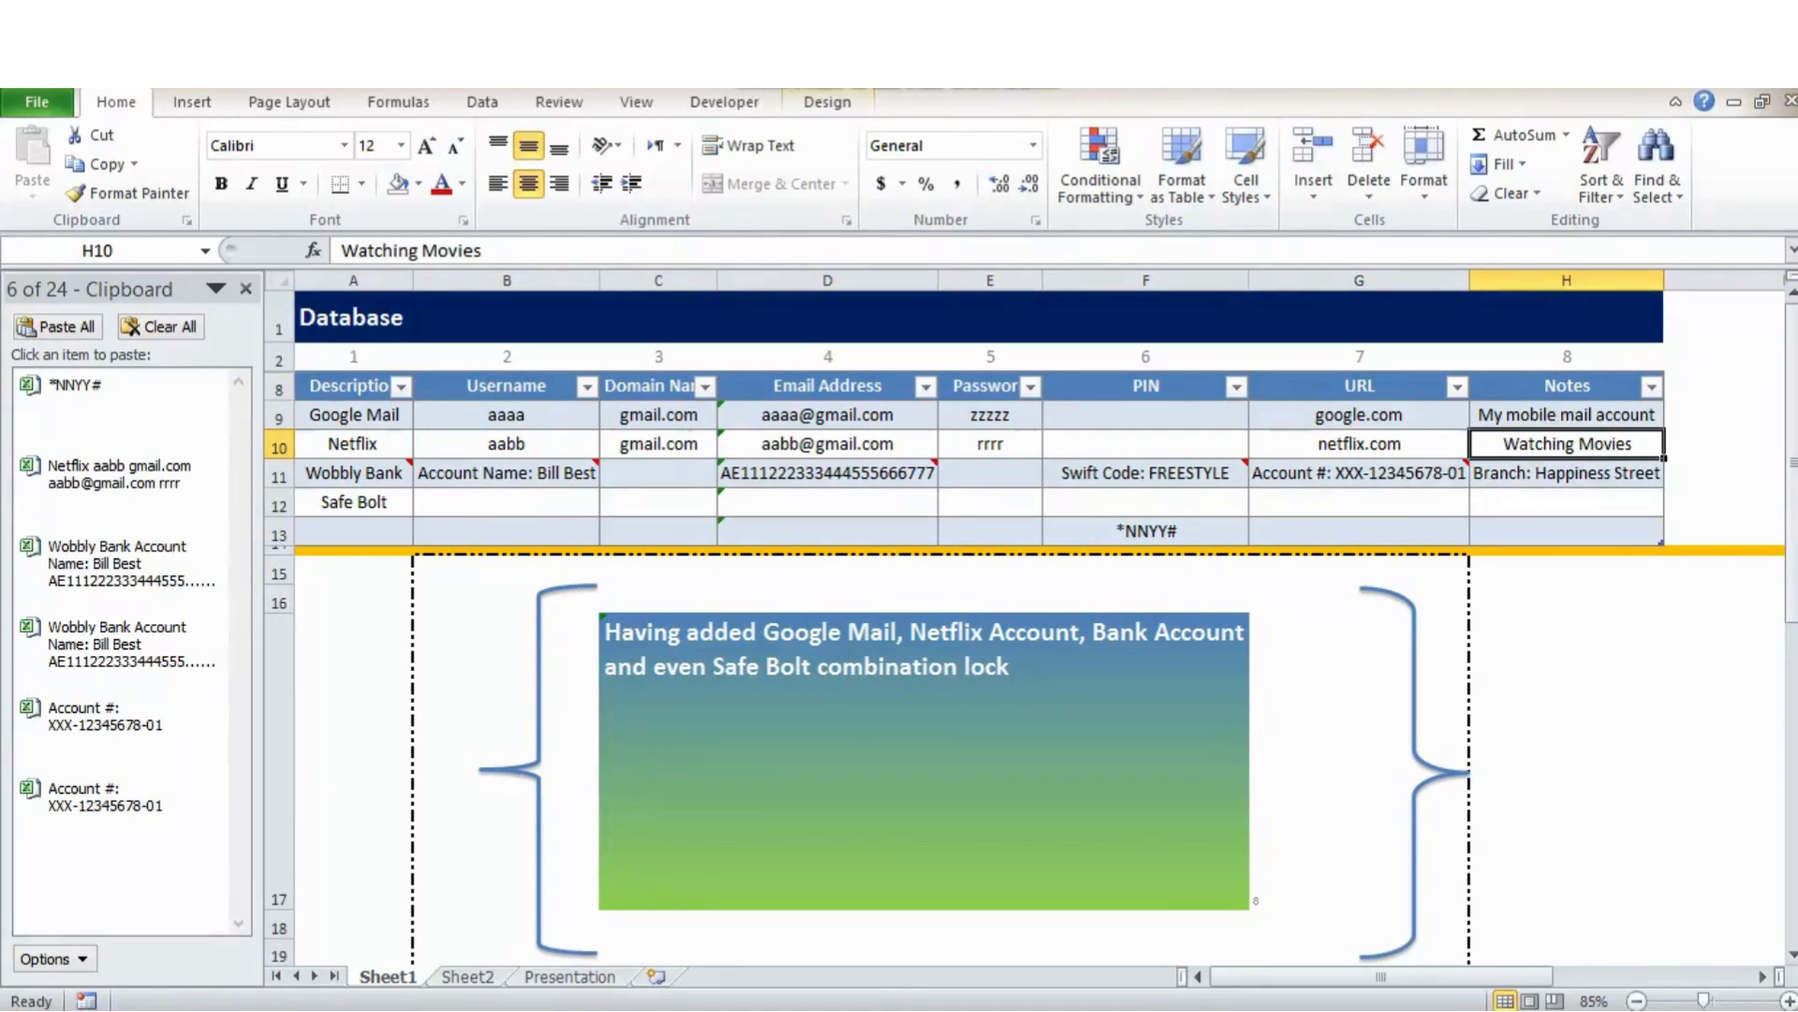
pyautogui.click(354, 472)
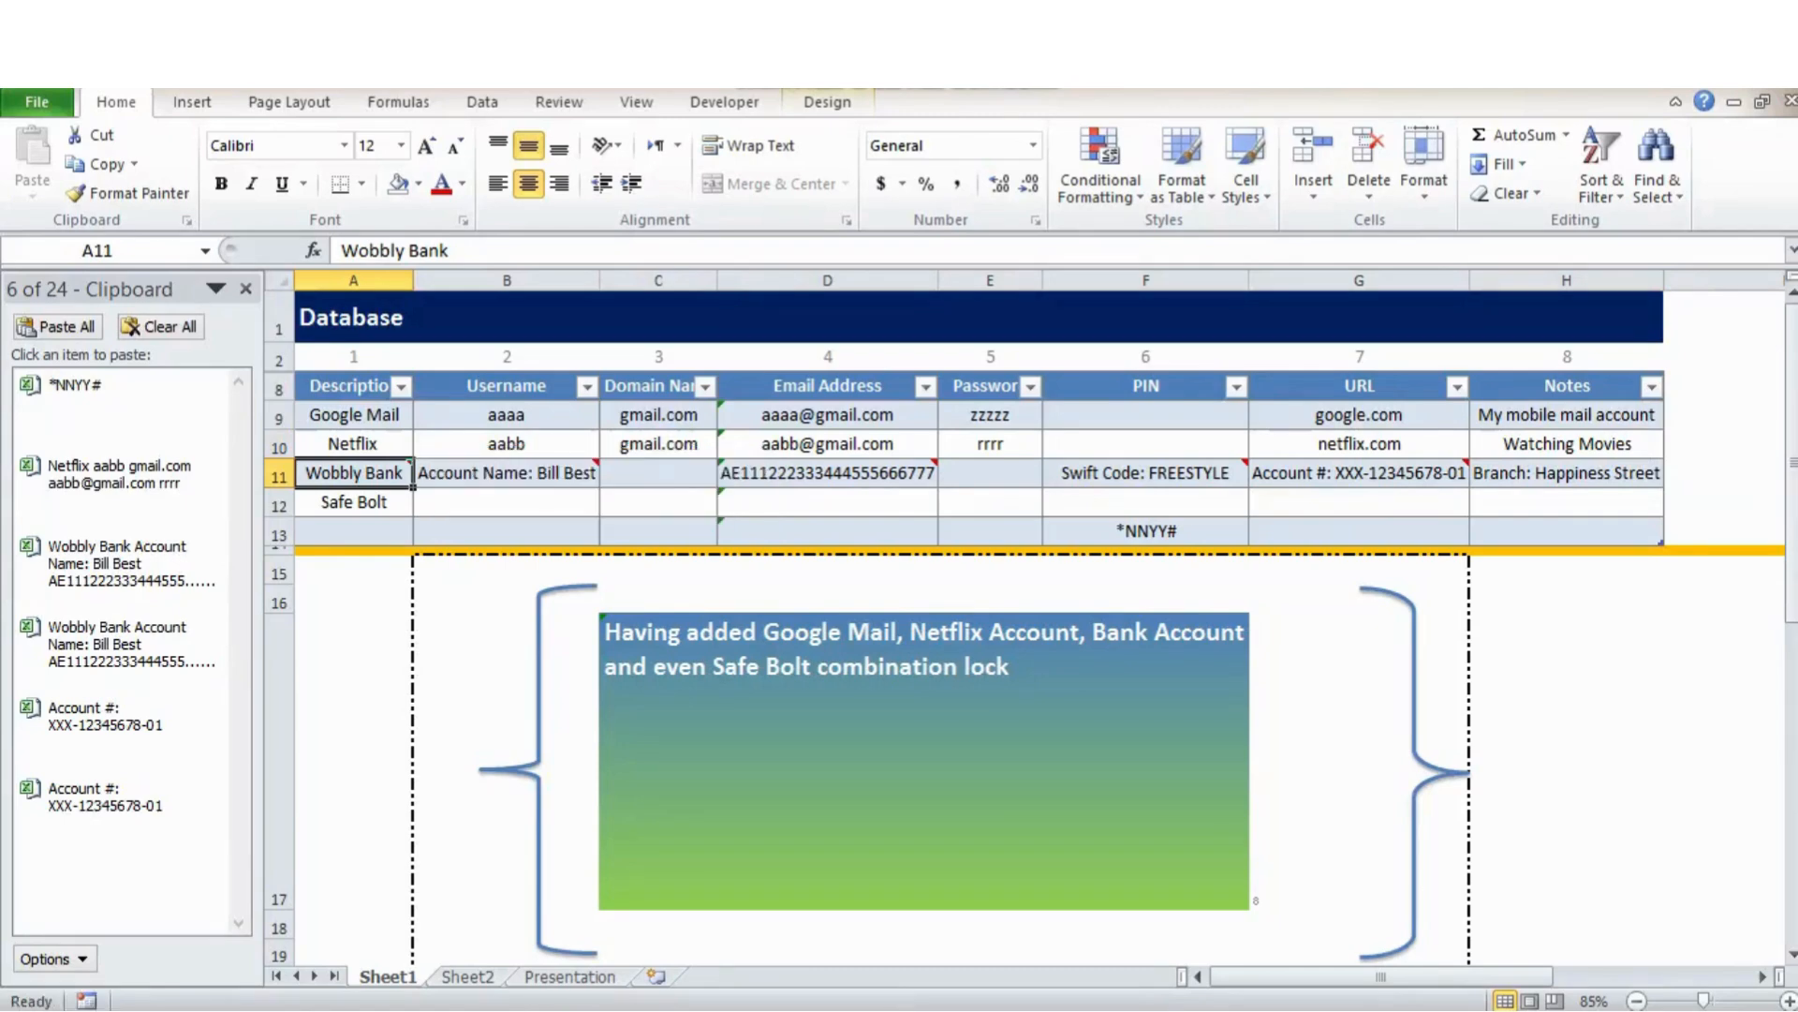
pyautogui.click(507, 472)
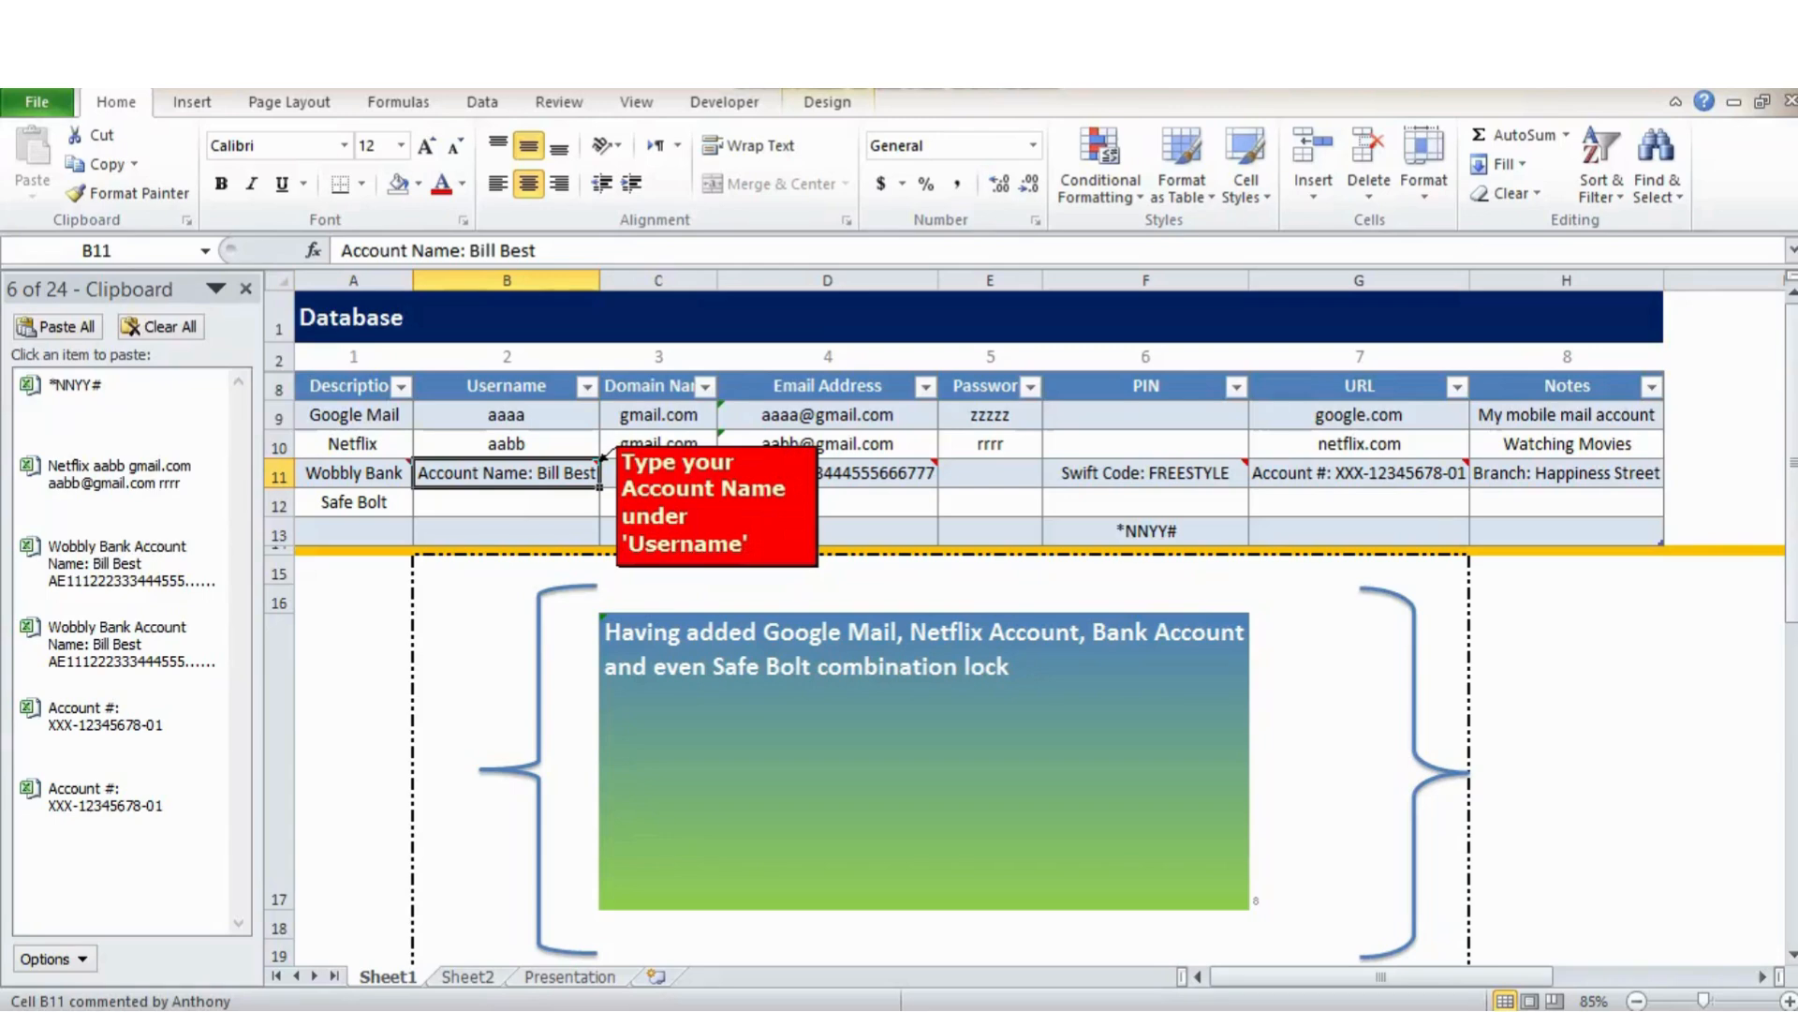
pyautogui.click(659, 472)
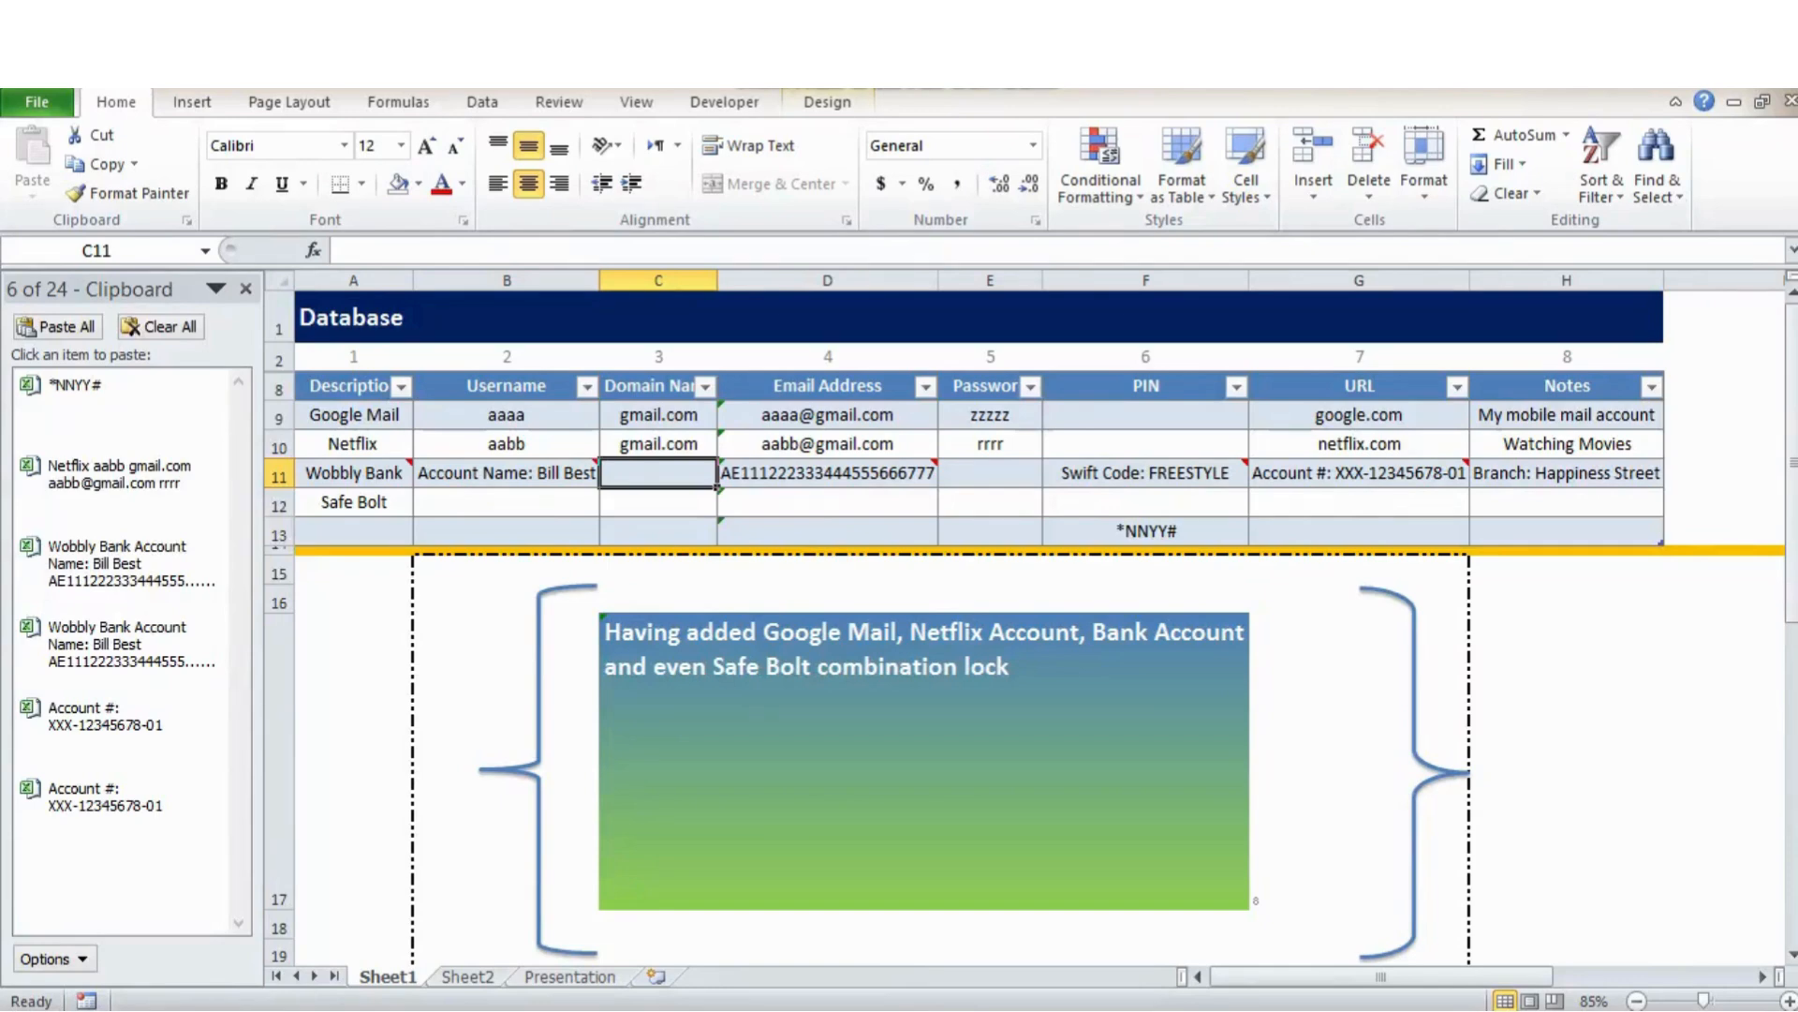
pyautogui.click(828, 472)
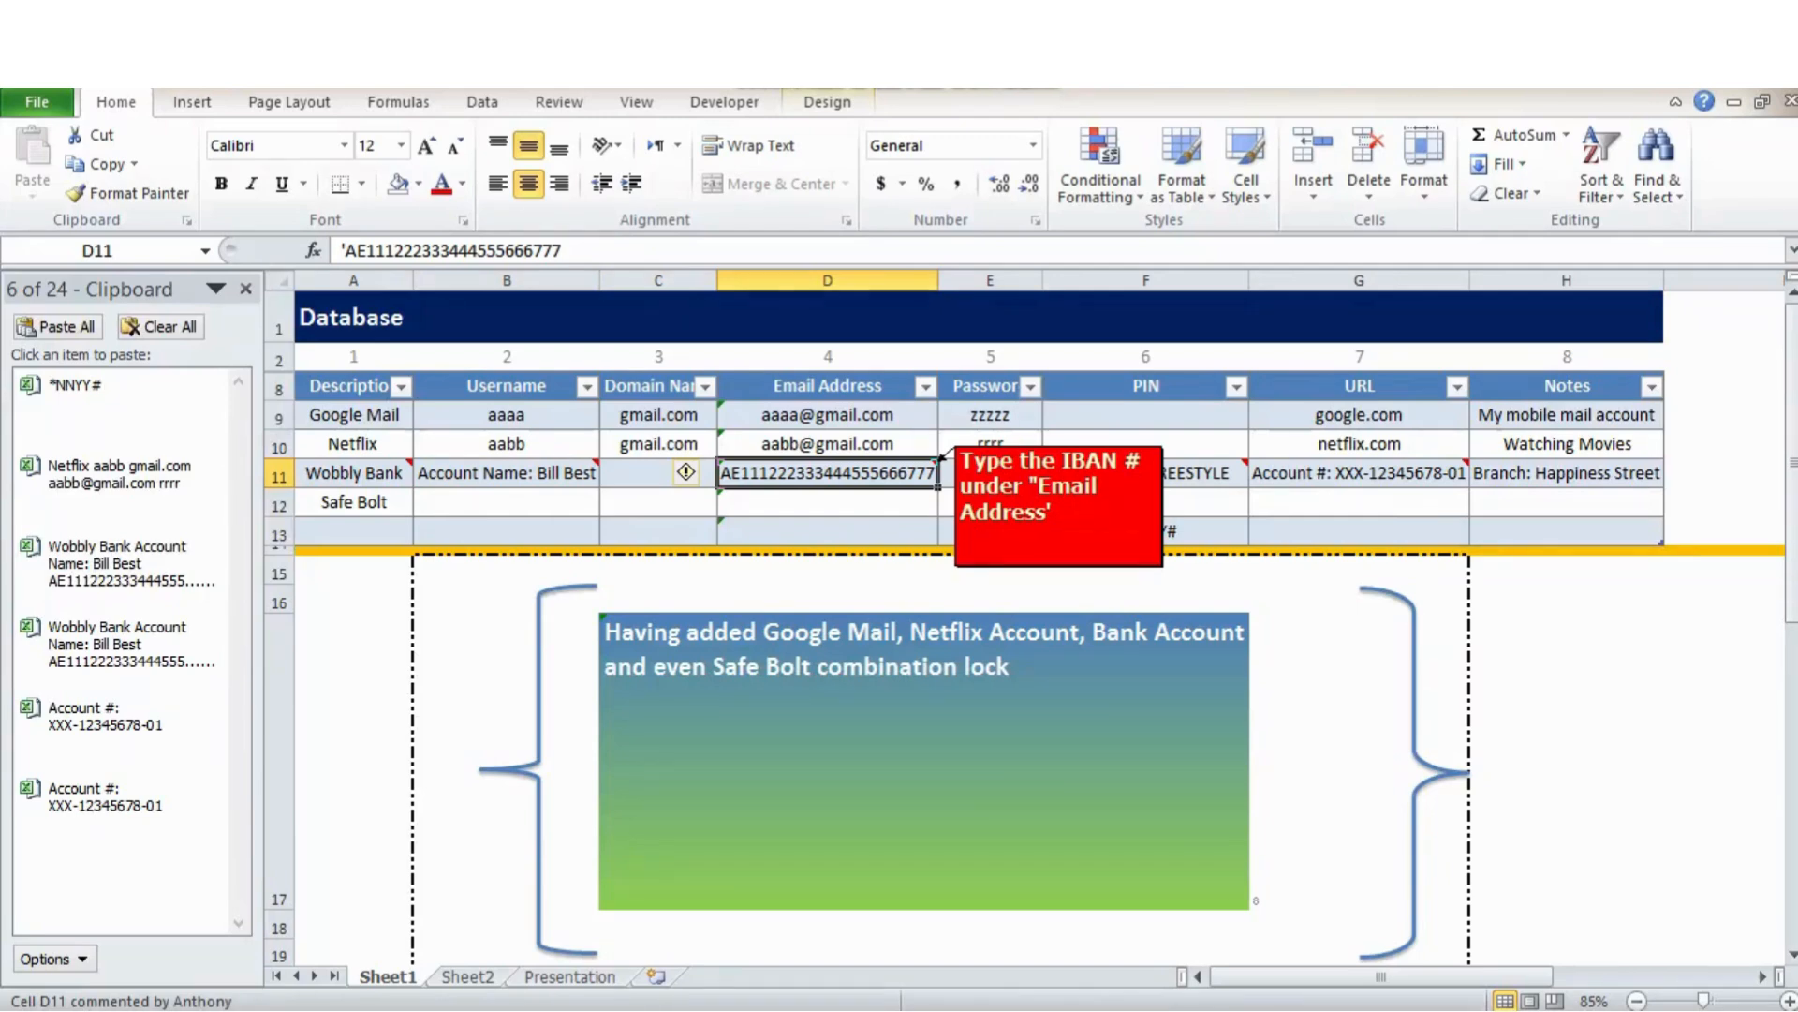
pyautogui.click(990, 472)
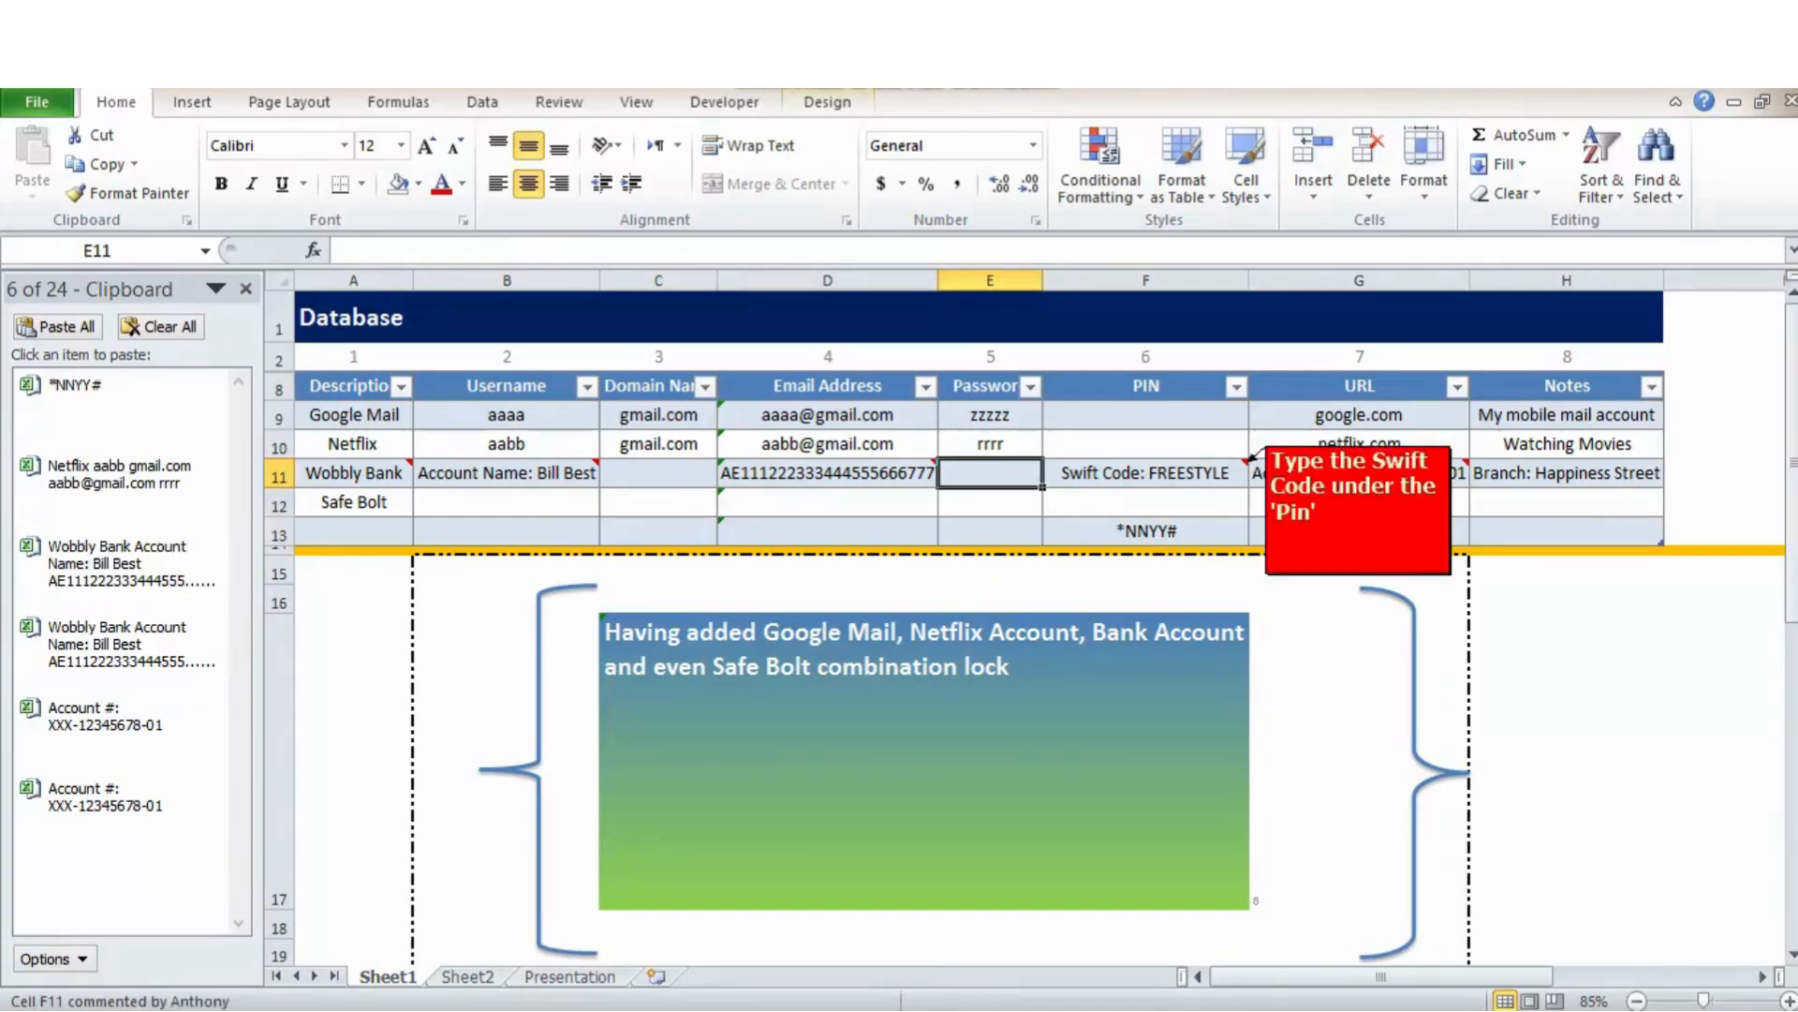
pyautogui.click(1246, 463)
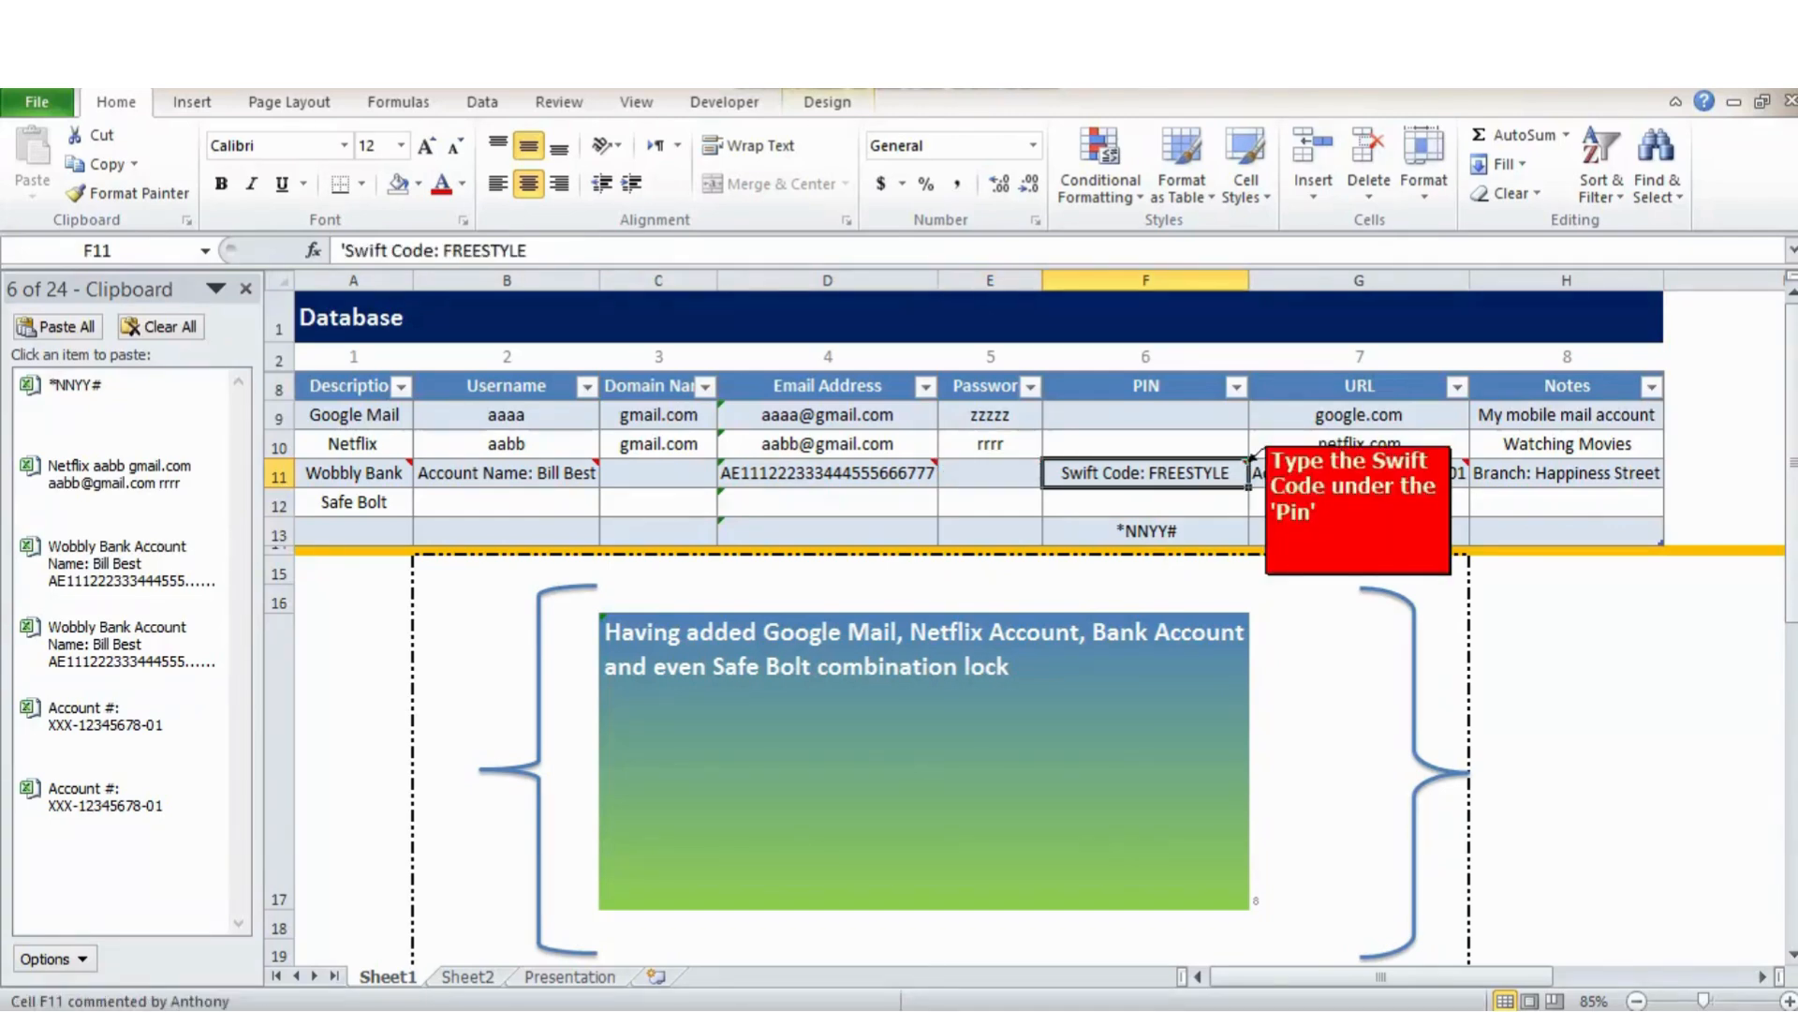
pyautogui.moveTo(1471, 457)
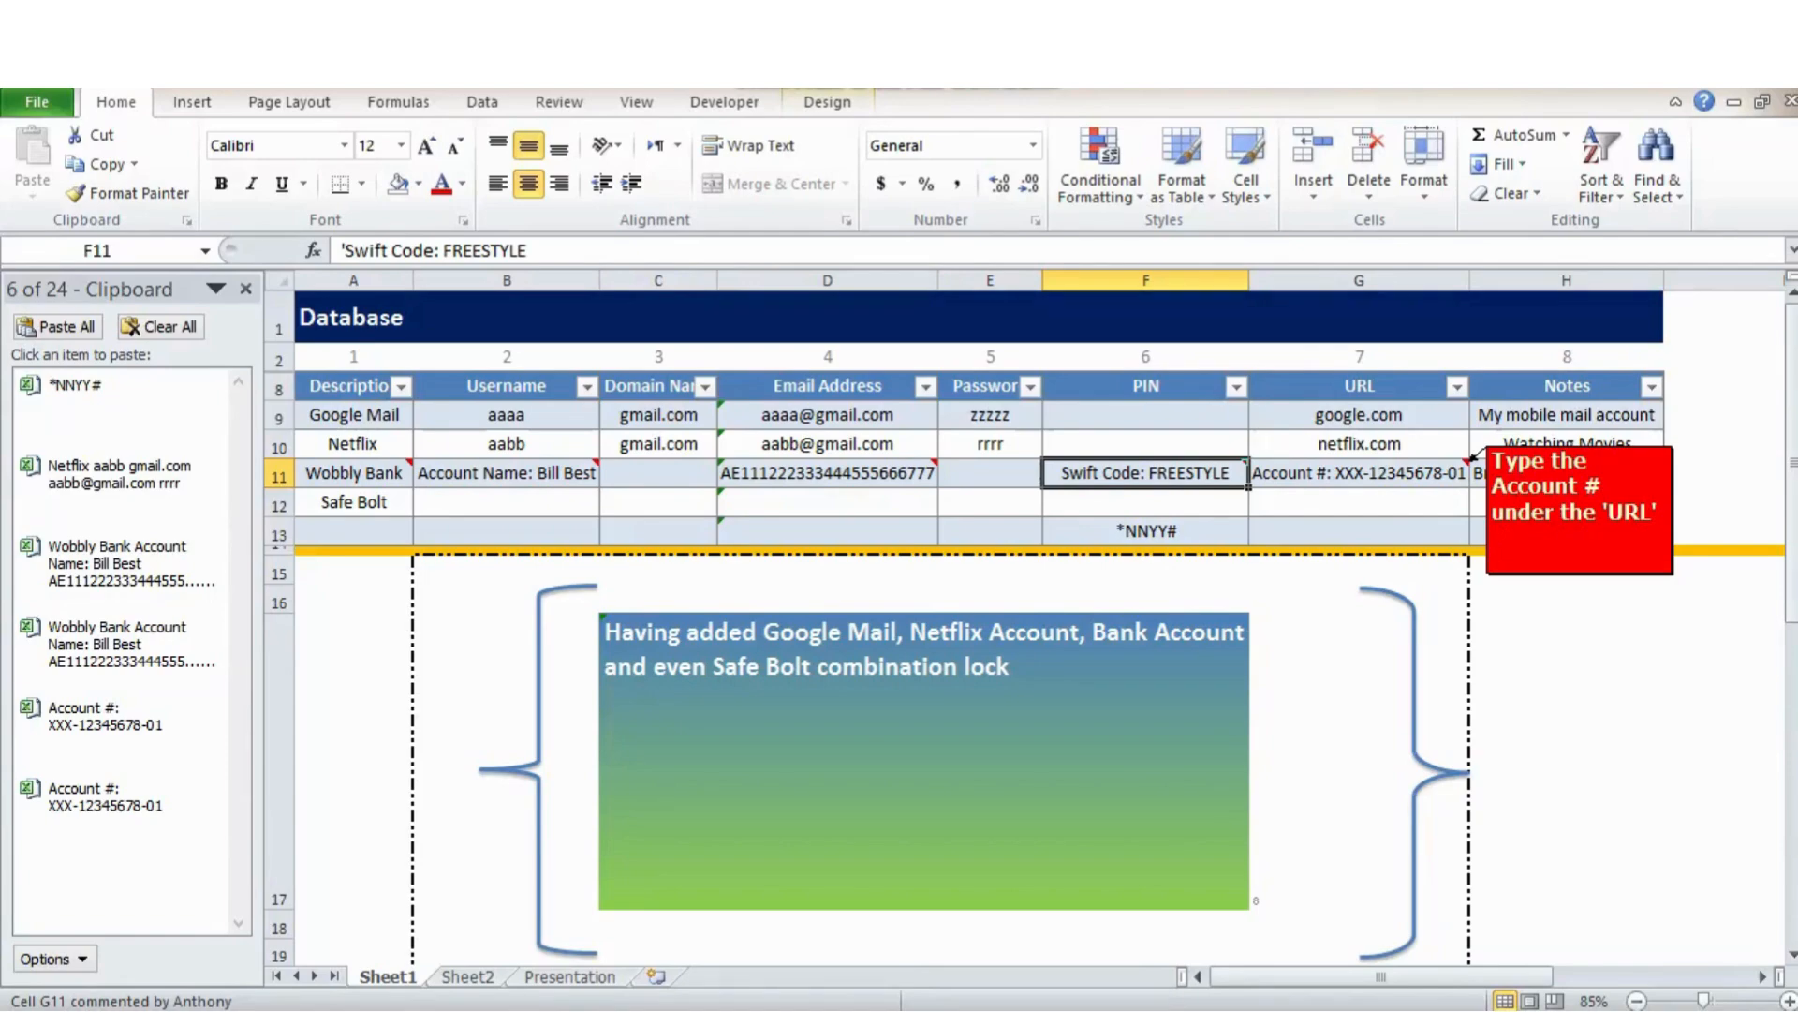
pyautogui.click(1467, 461)
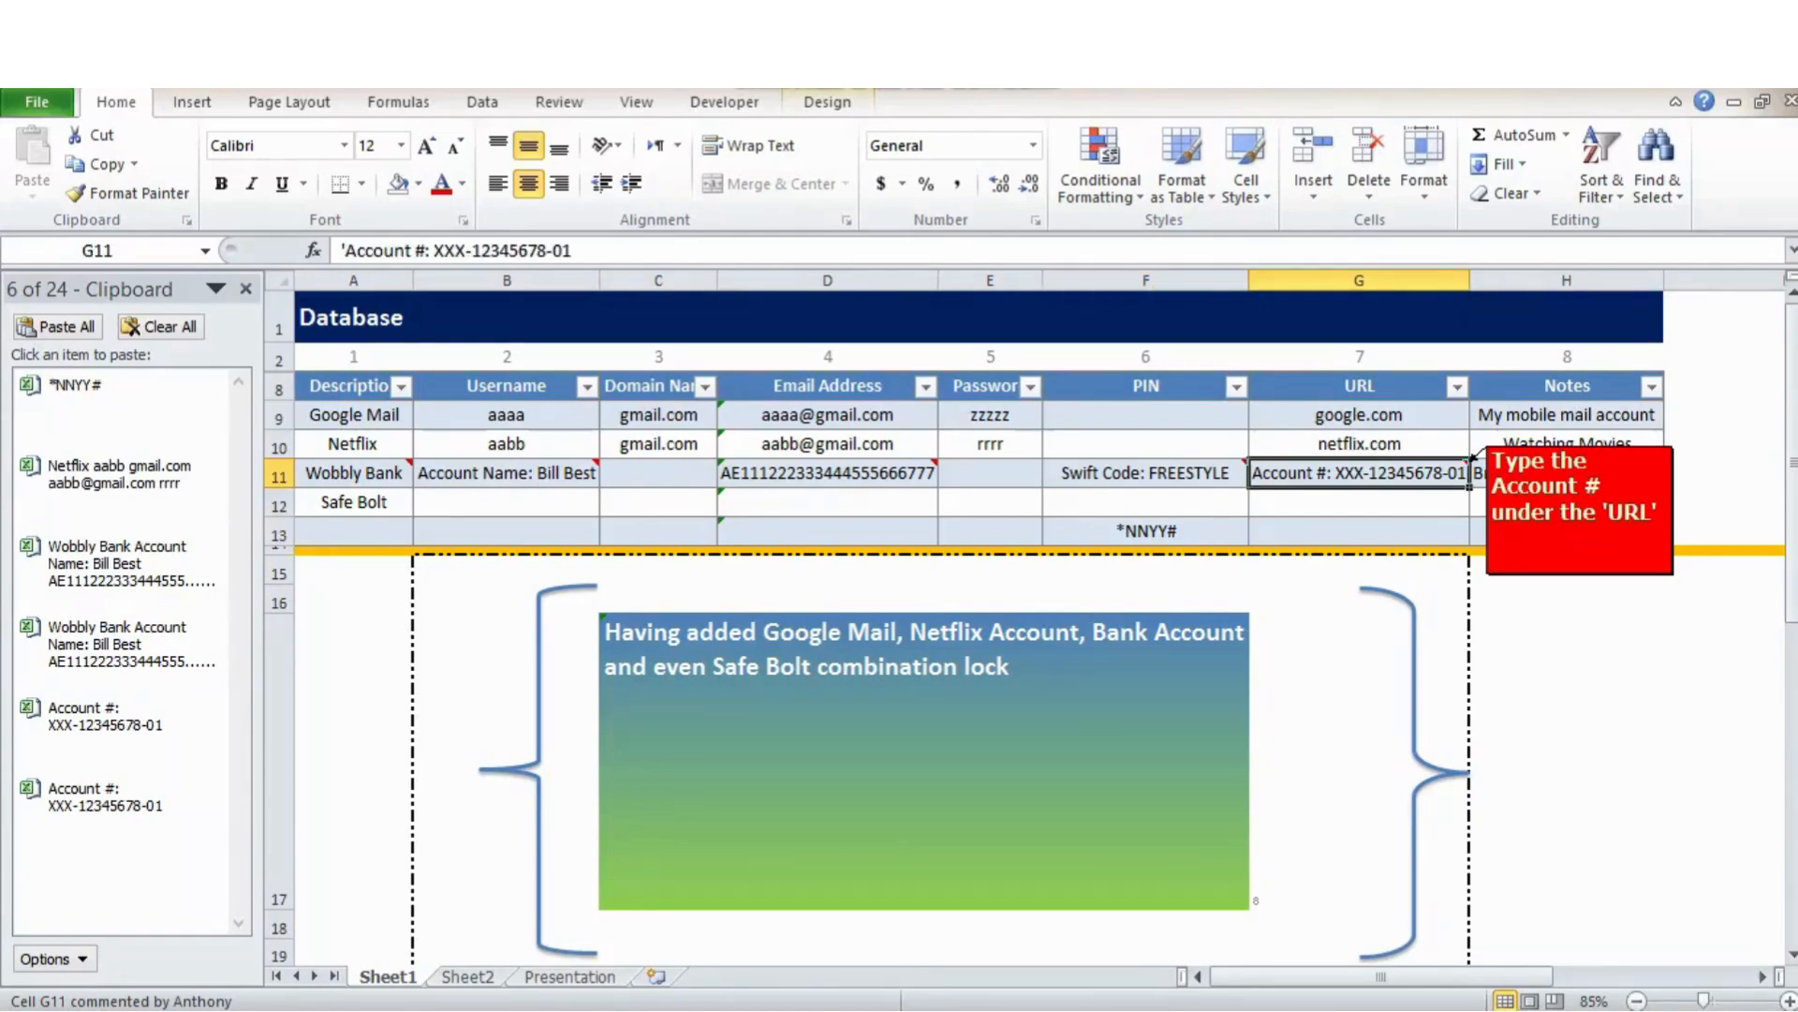
pyautogui.click(1517, 473)
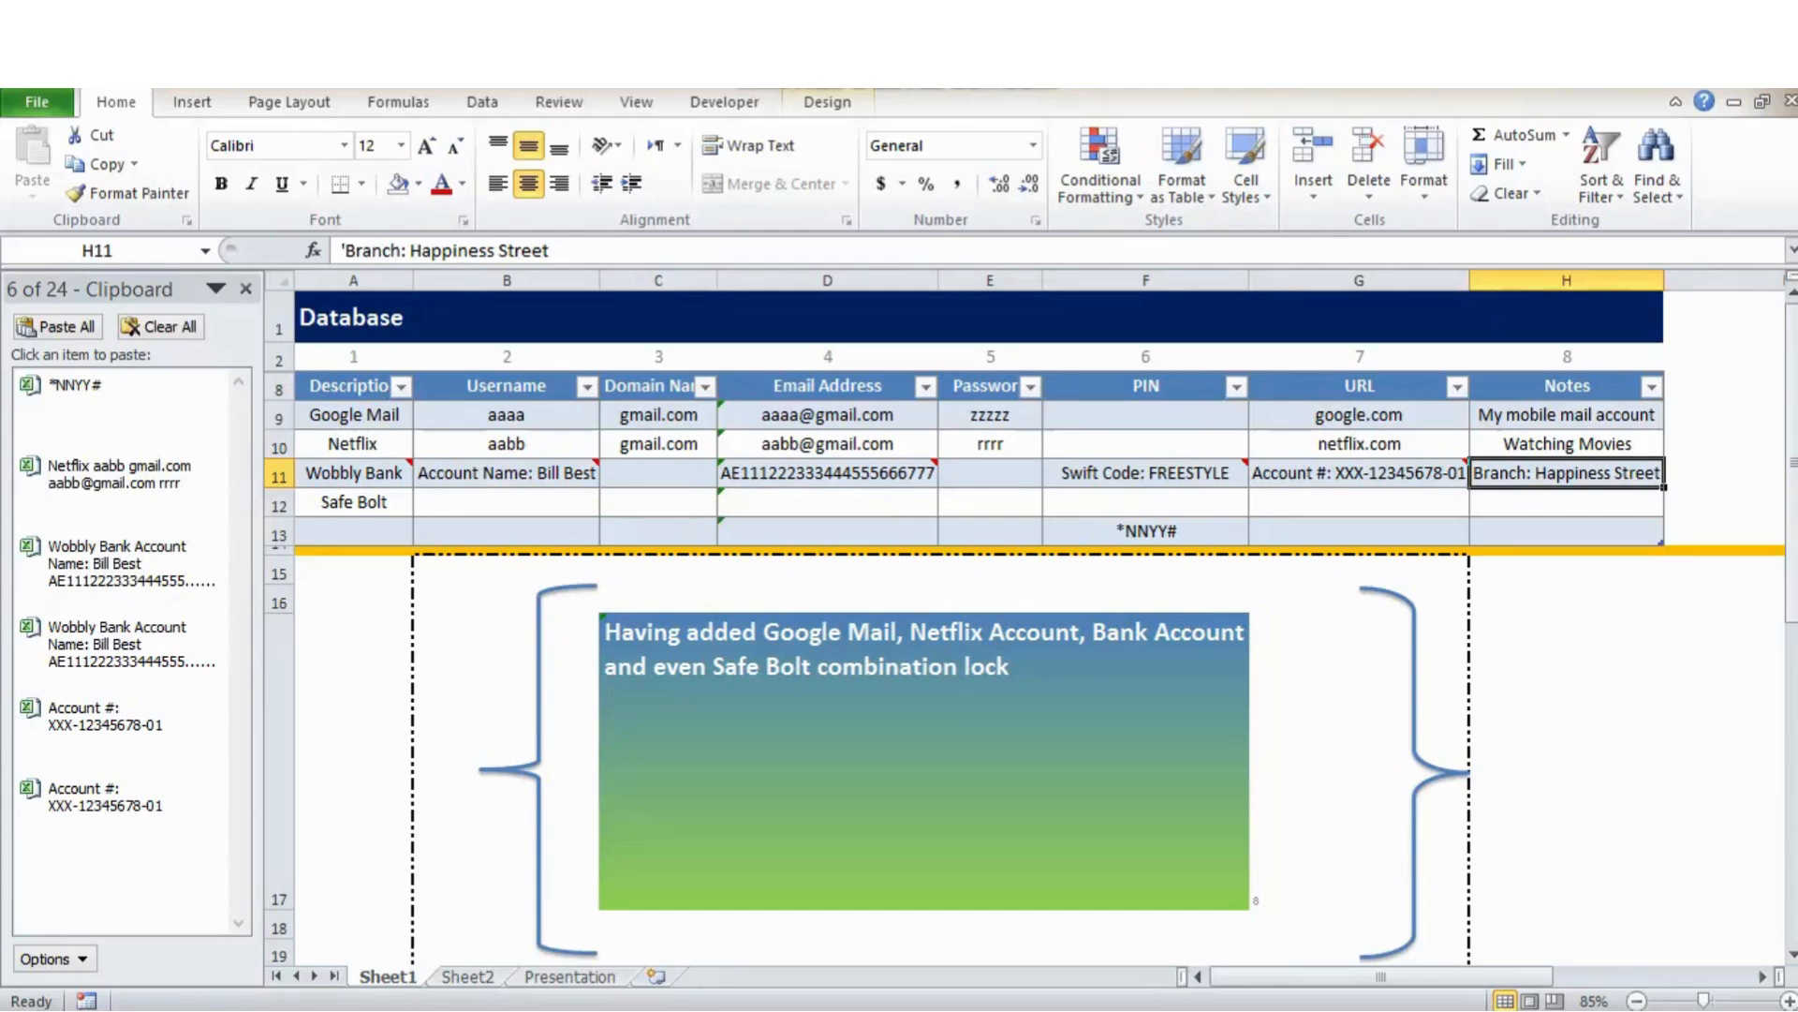
pyautogui.press('Tab')
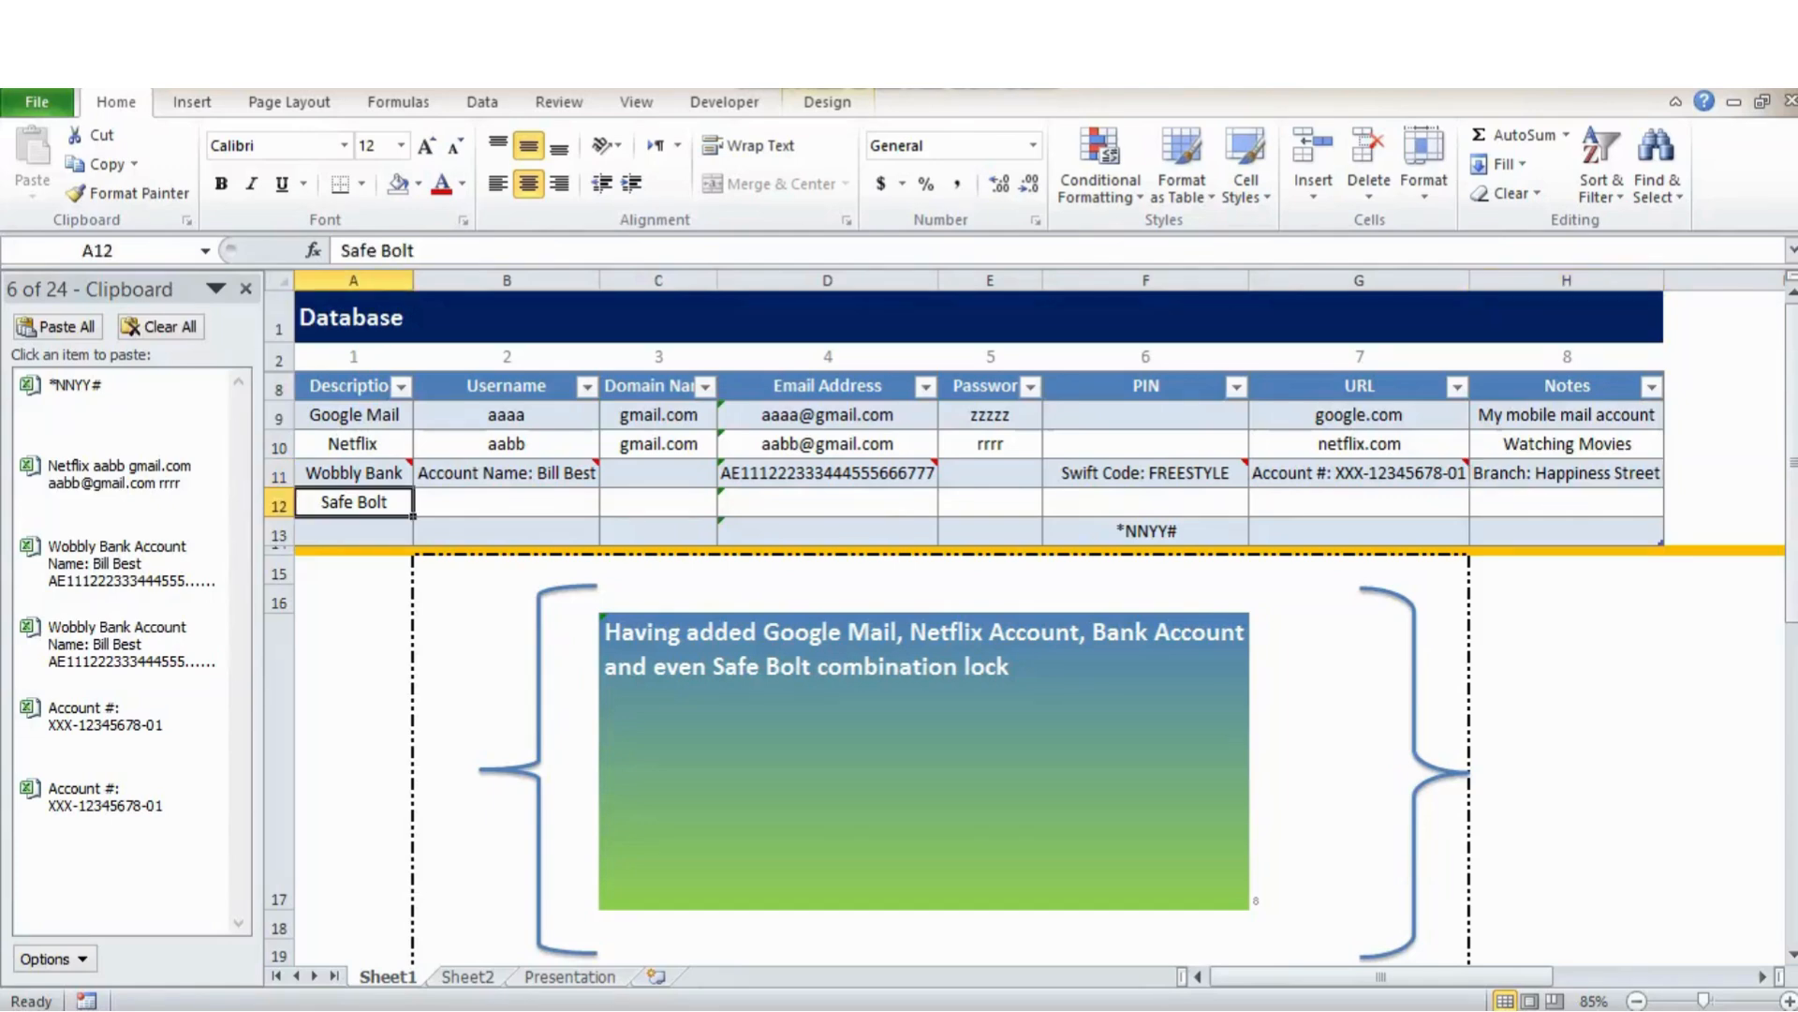
# Move the safe combination from F13 into the Safe Bolt PIN cell F12 and clear F13.
pyautogui.click(1144, 530)
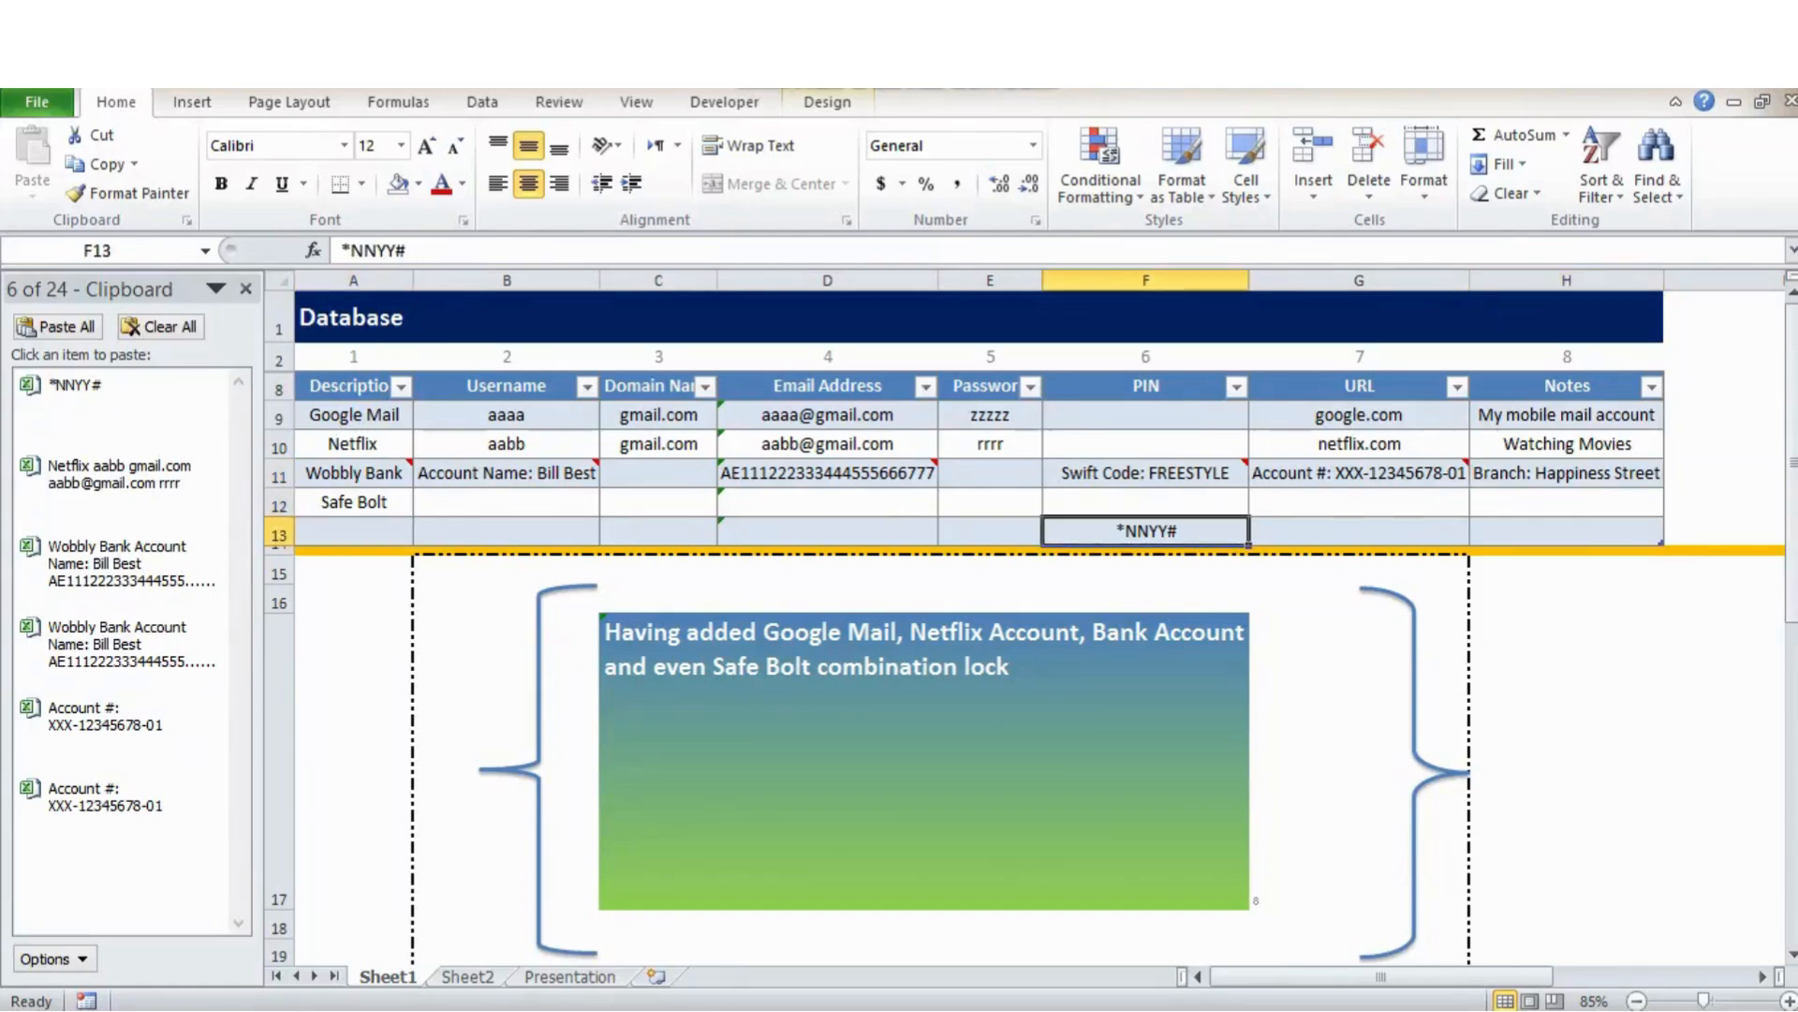
pyautogui.moveTo(1179, 531); pyautogui.dragTo(1116, 531)
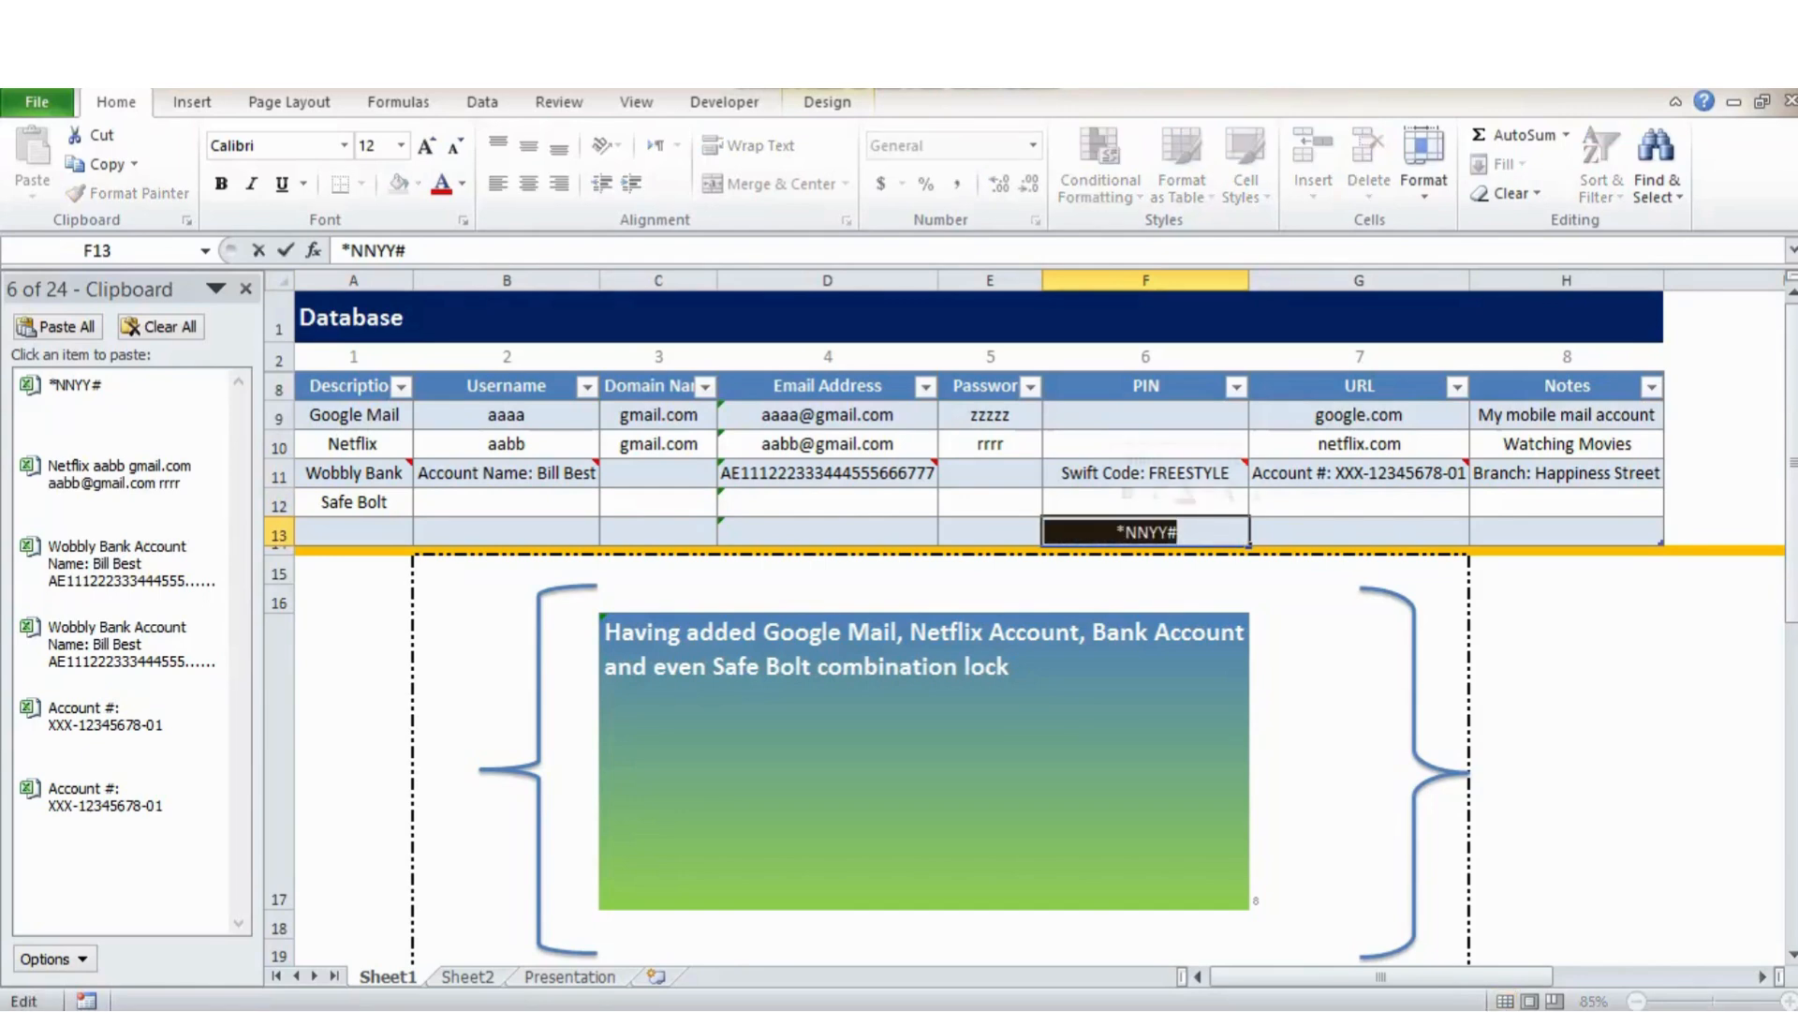
pyautogui.rightClick(1115, 530)
pyautogui.click(1166, 572)
pyautogui.doubleClick(1145, 503)
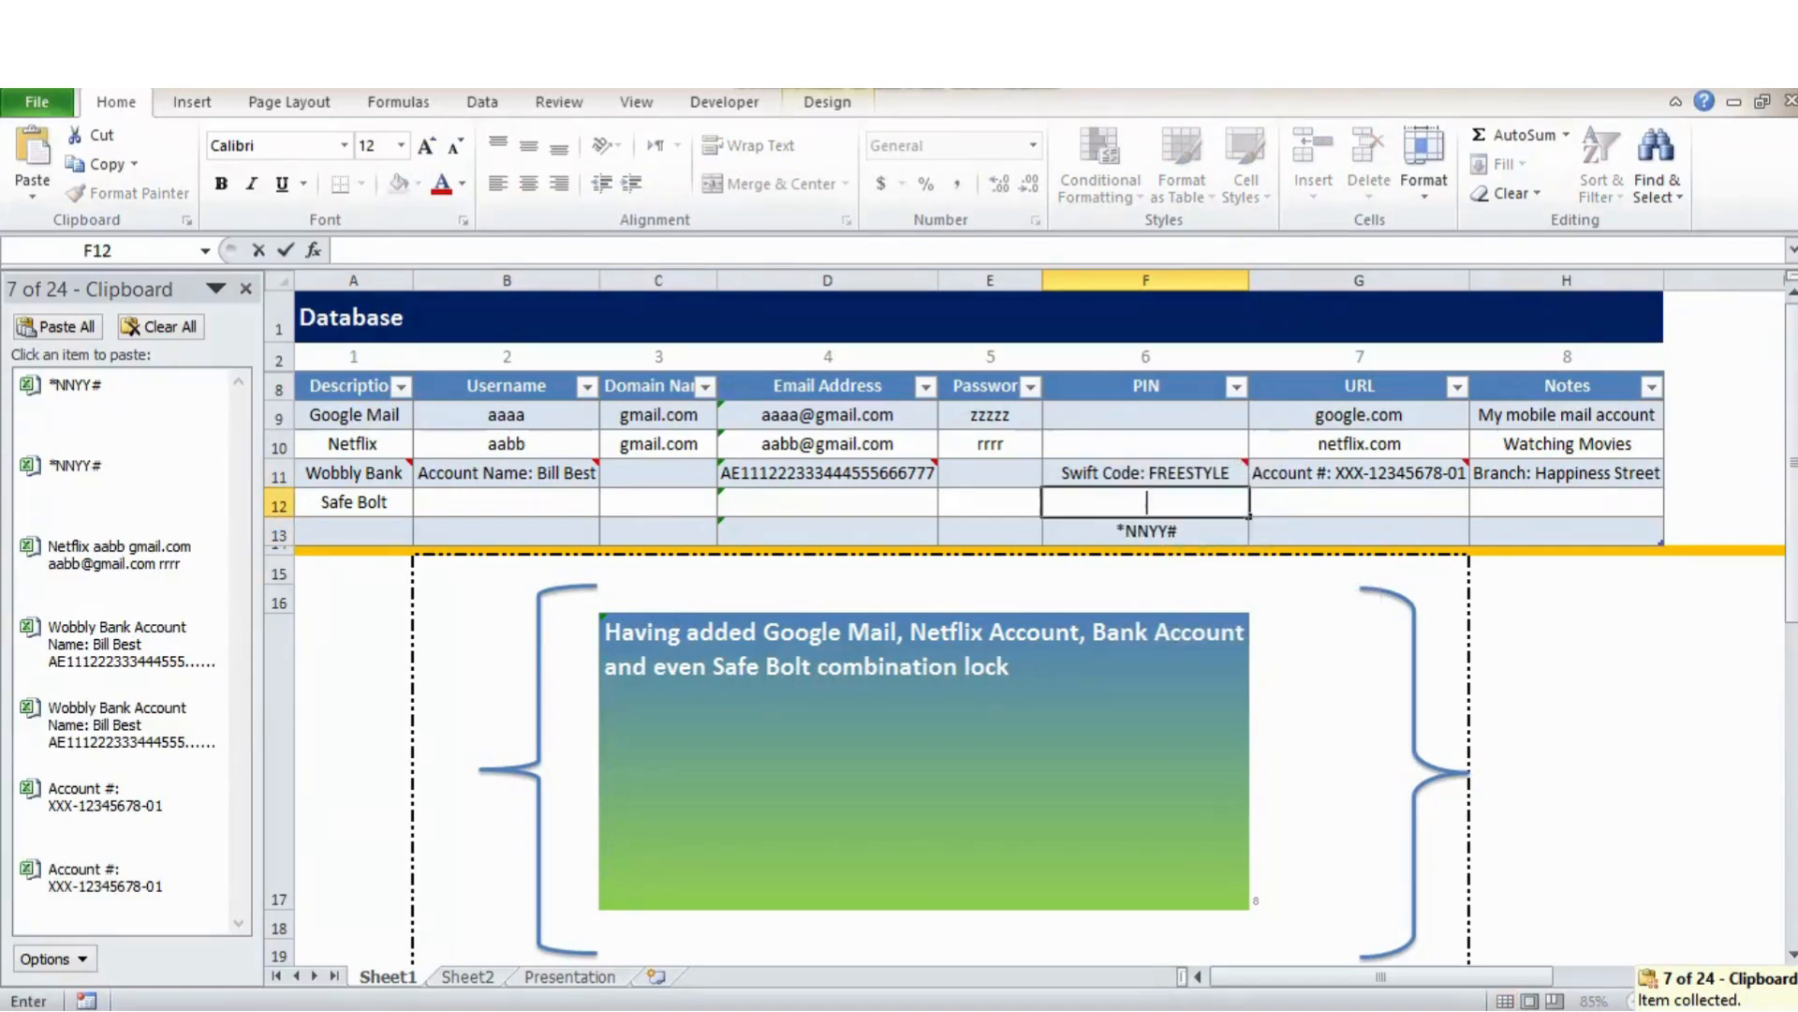
pyautogui.rightClick(1128, 503)
pyautogui.click(1178, 607)
pyautogui.press('Return')
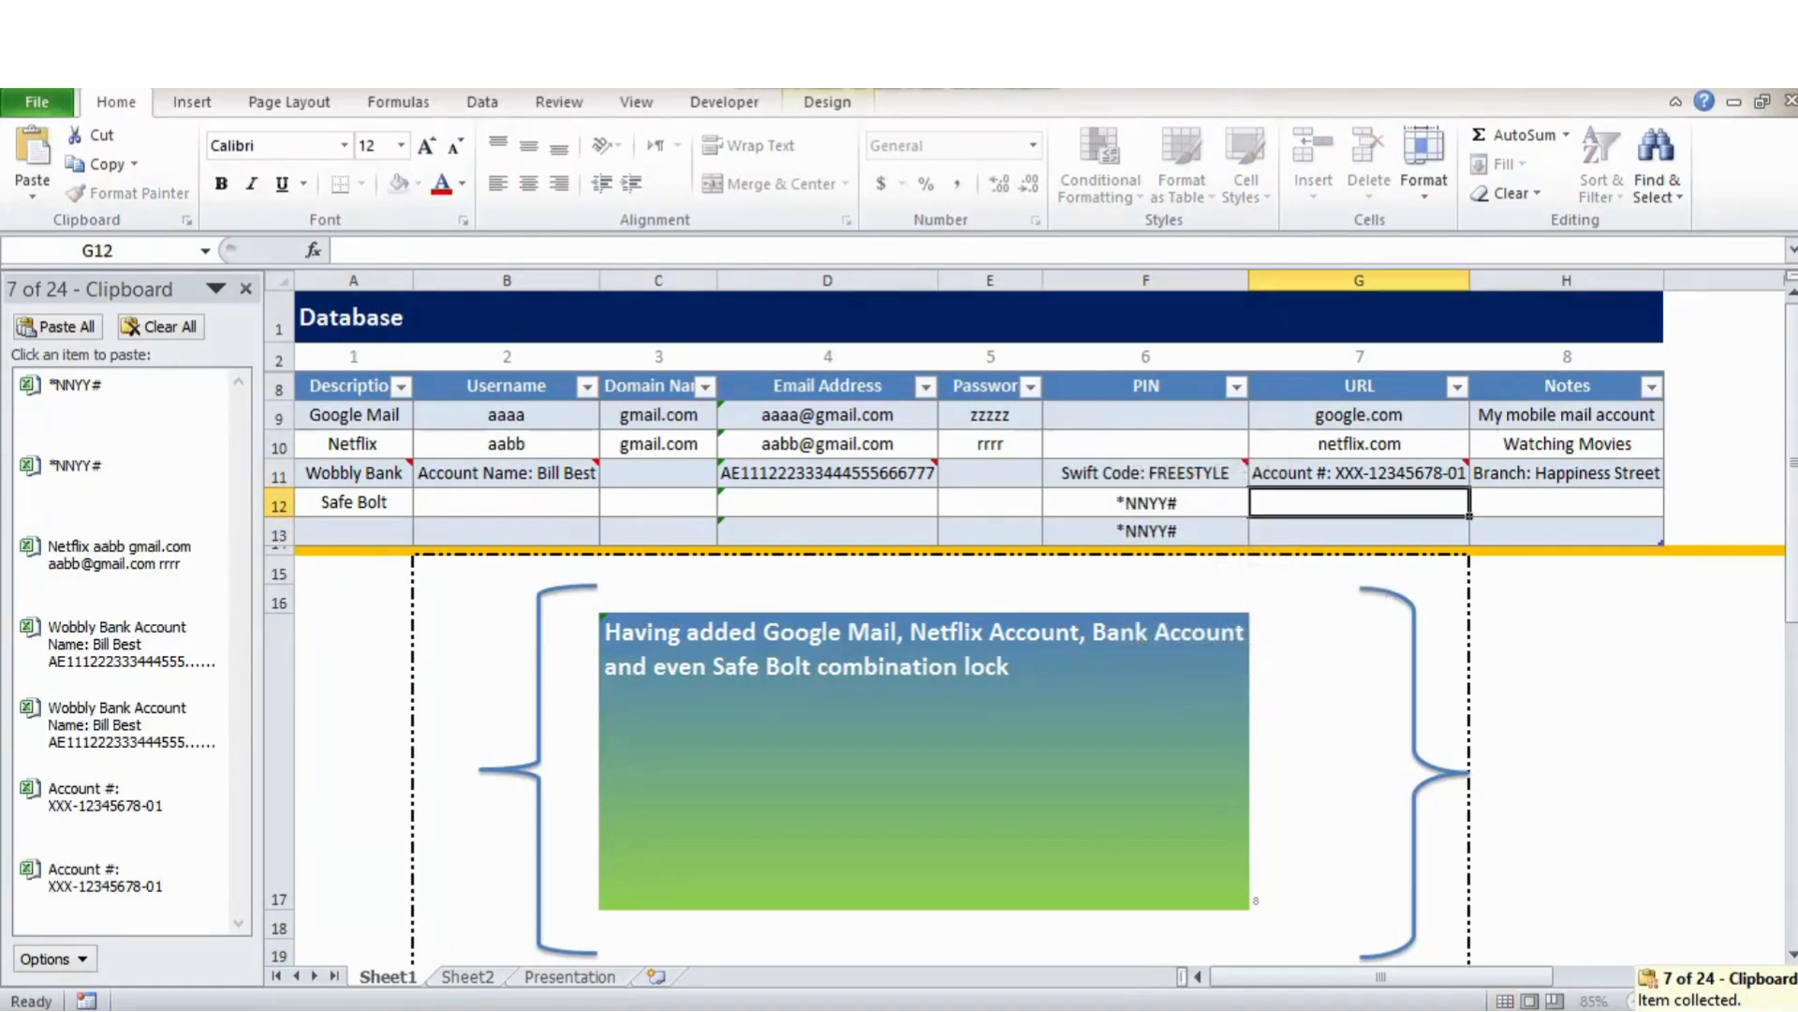
pyautogui.press('Delete')
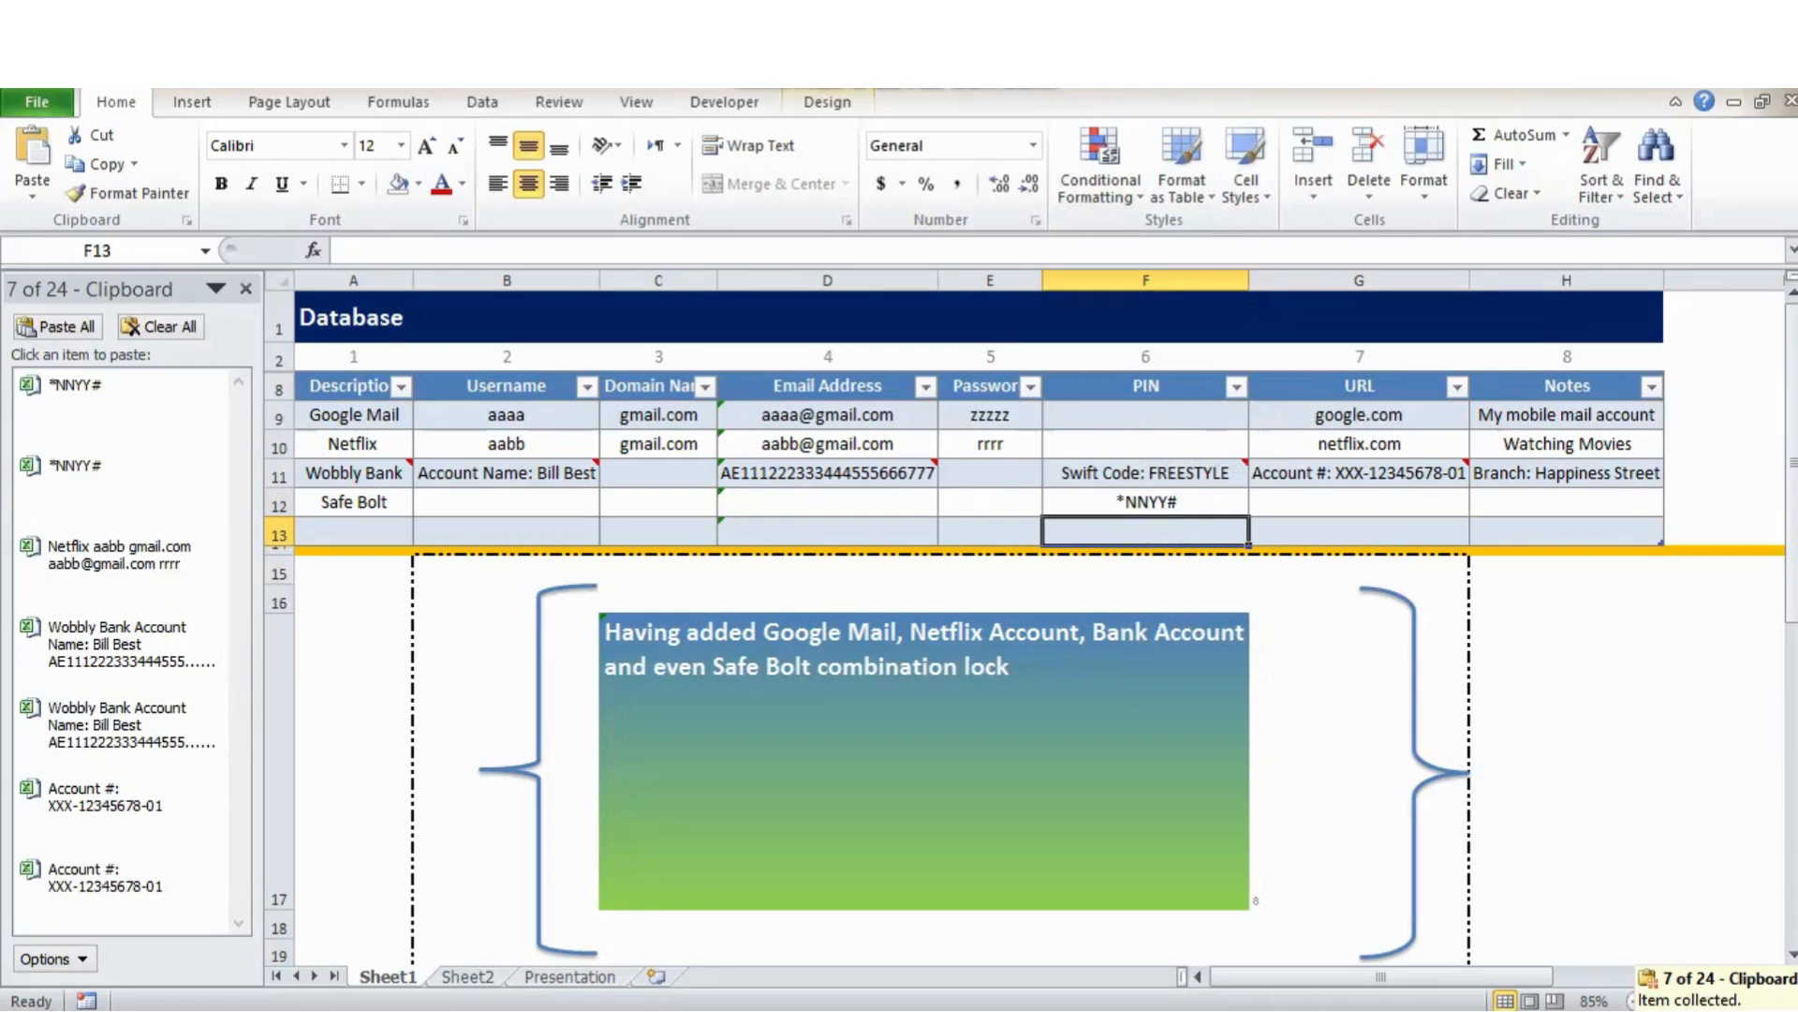
pyautogui.click(1359, 502)
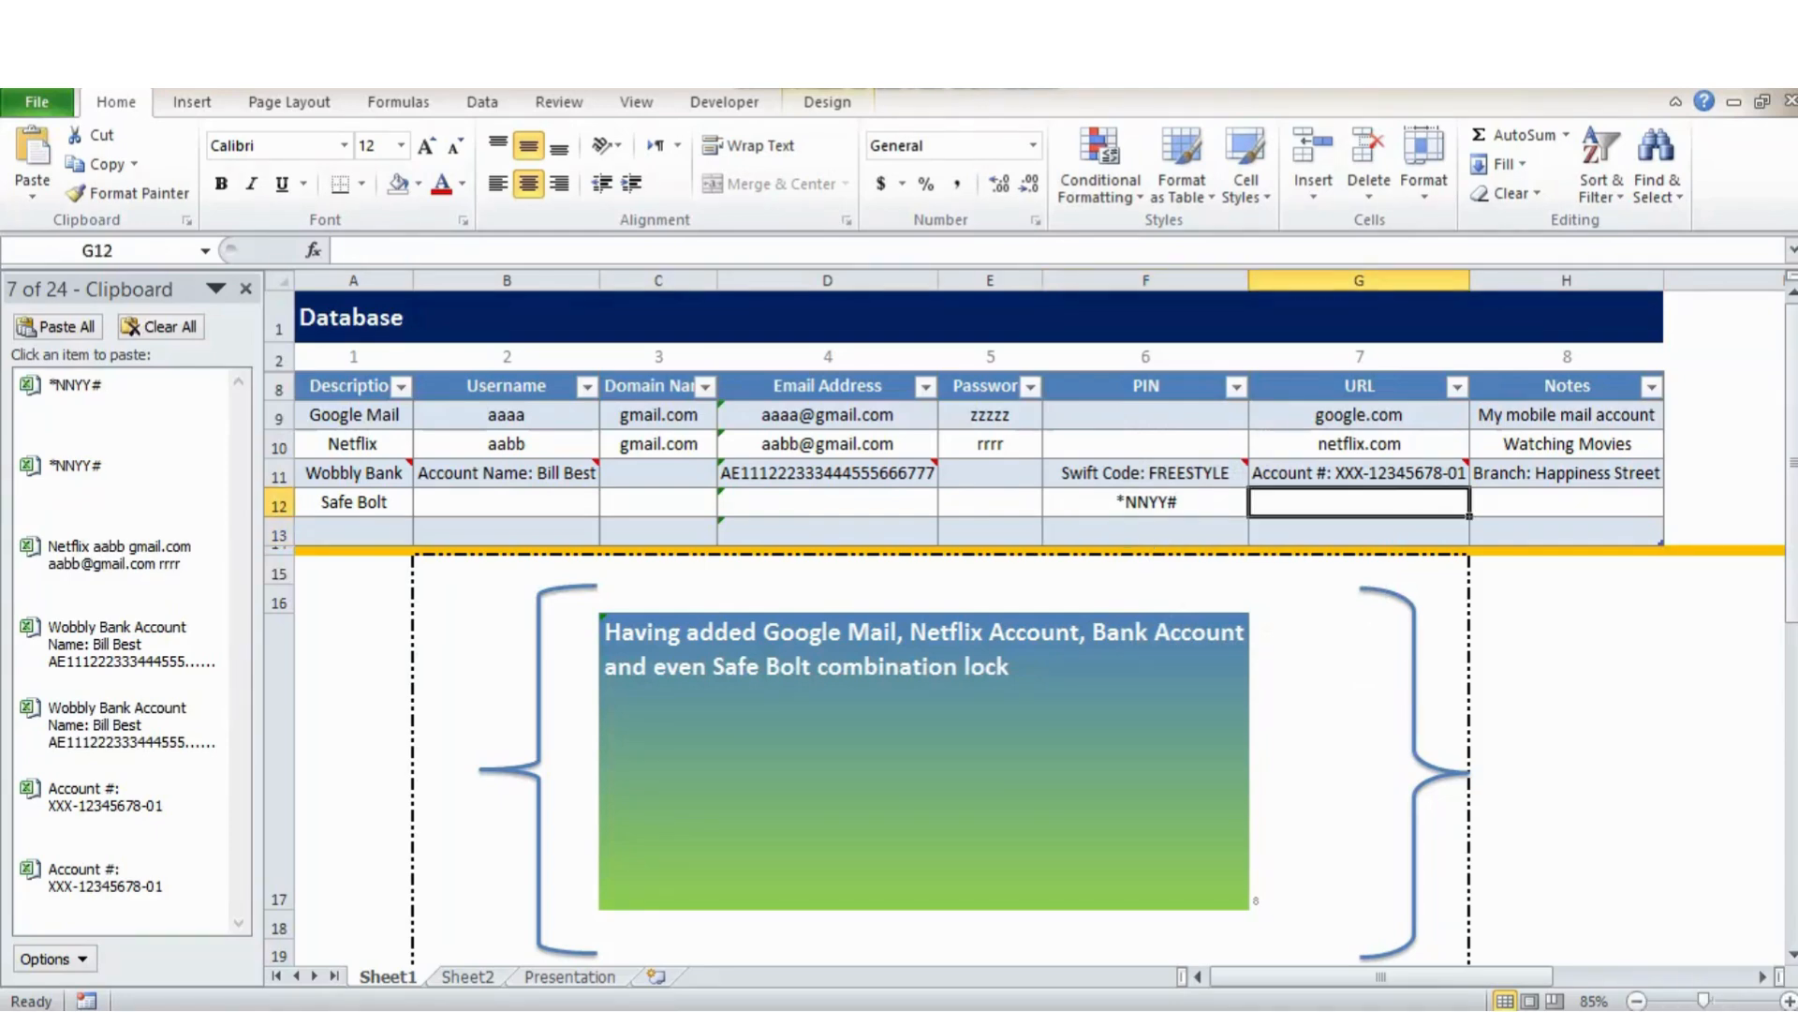
pyautogui.moveTo(365, 473)
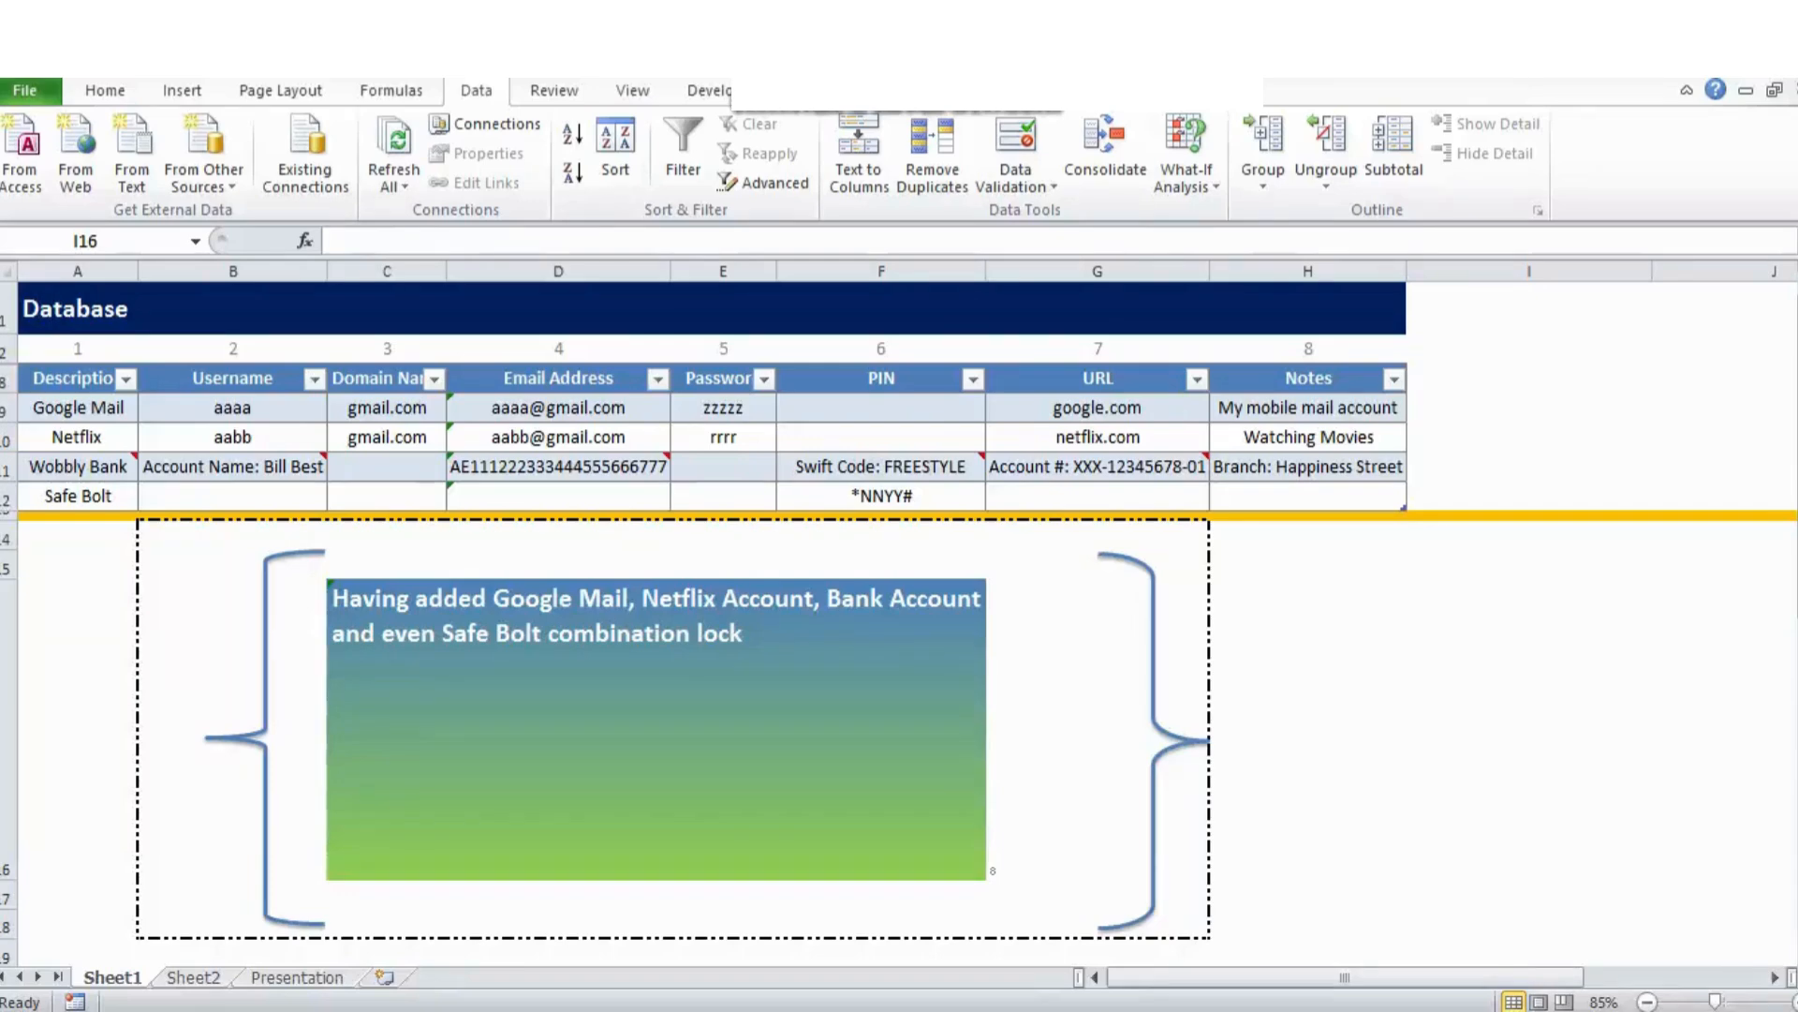
# Highlight column numbers 1–8, the Description and Username entries, then the step counter cell.
pyautogui.click(78, 349)
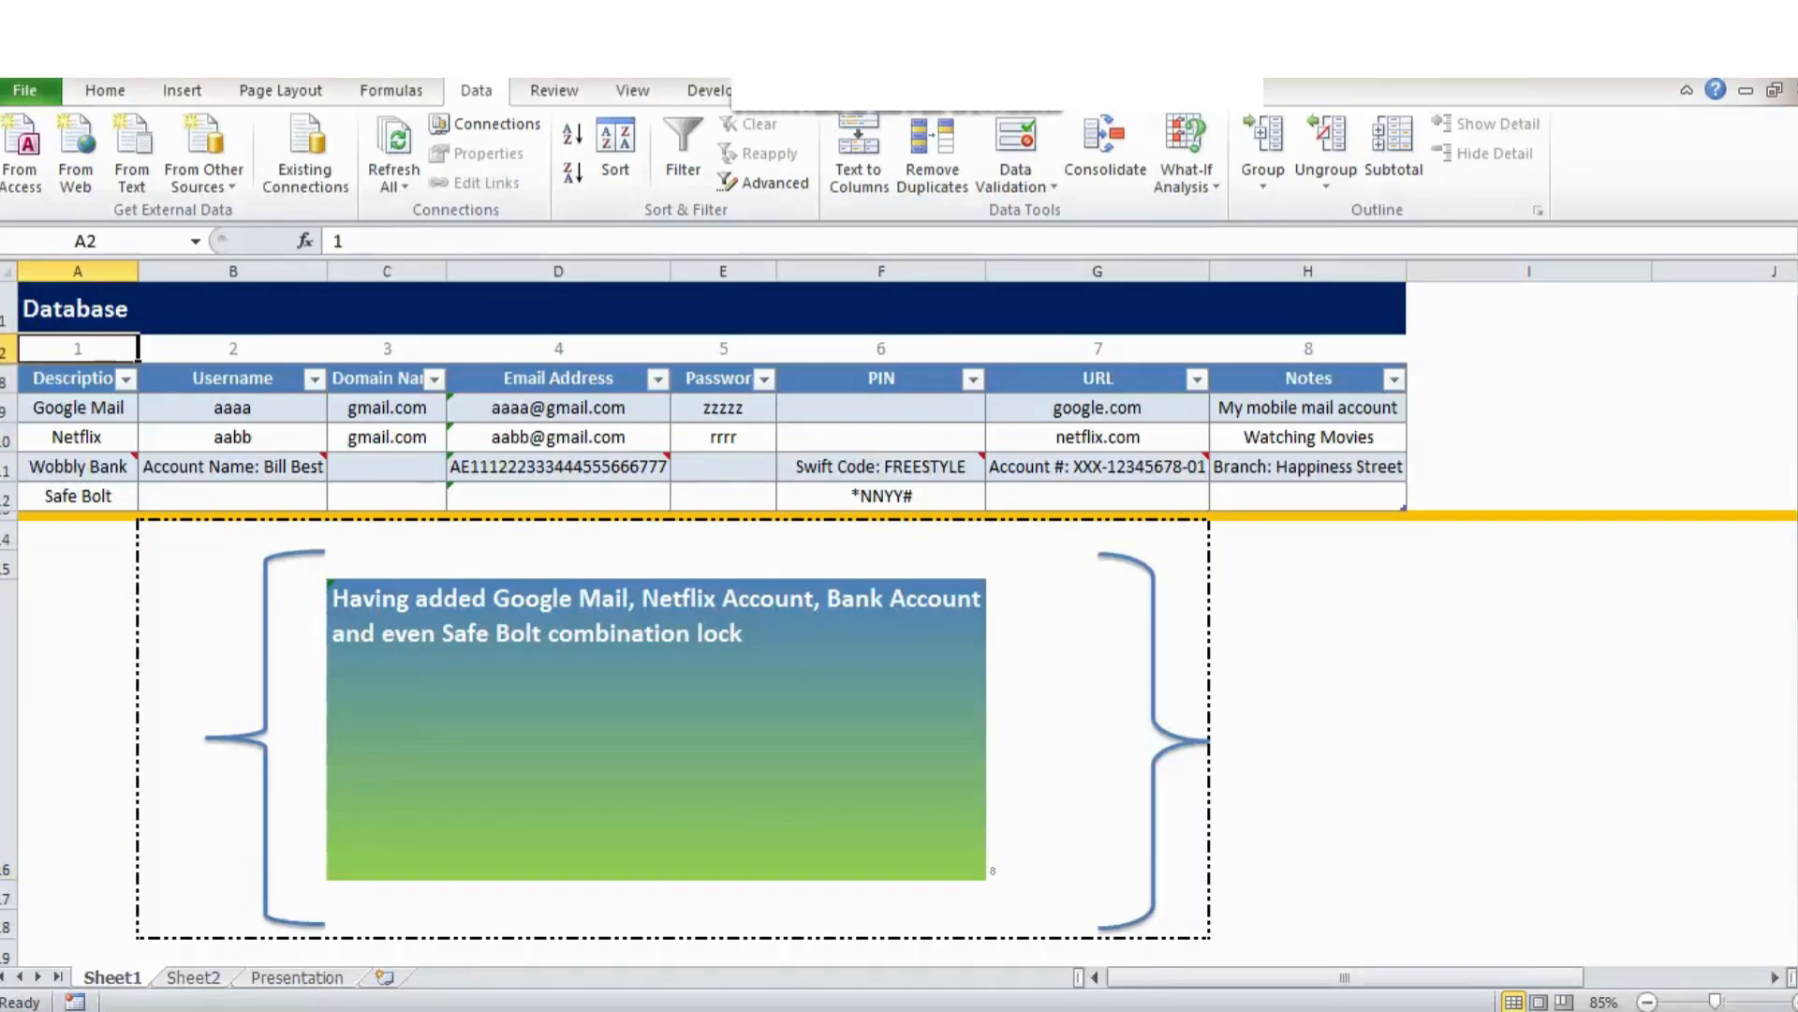
pyautogui.hotkey('shift', 'Right')
pyautogui.hotkey('shift', 'Right')
pyautogui.hotkey('shift', 'Right')
pyautogui.hotkey('shift', 'Right')
pyautogui.hotkey('shift', 'Right')
pyautogui.hotkey('shift', 'Right')
pyautogui.hotkey('shift', 'Right')
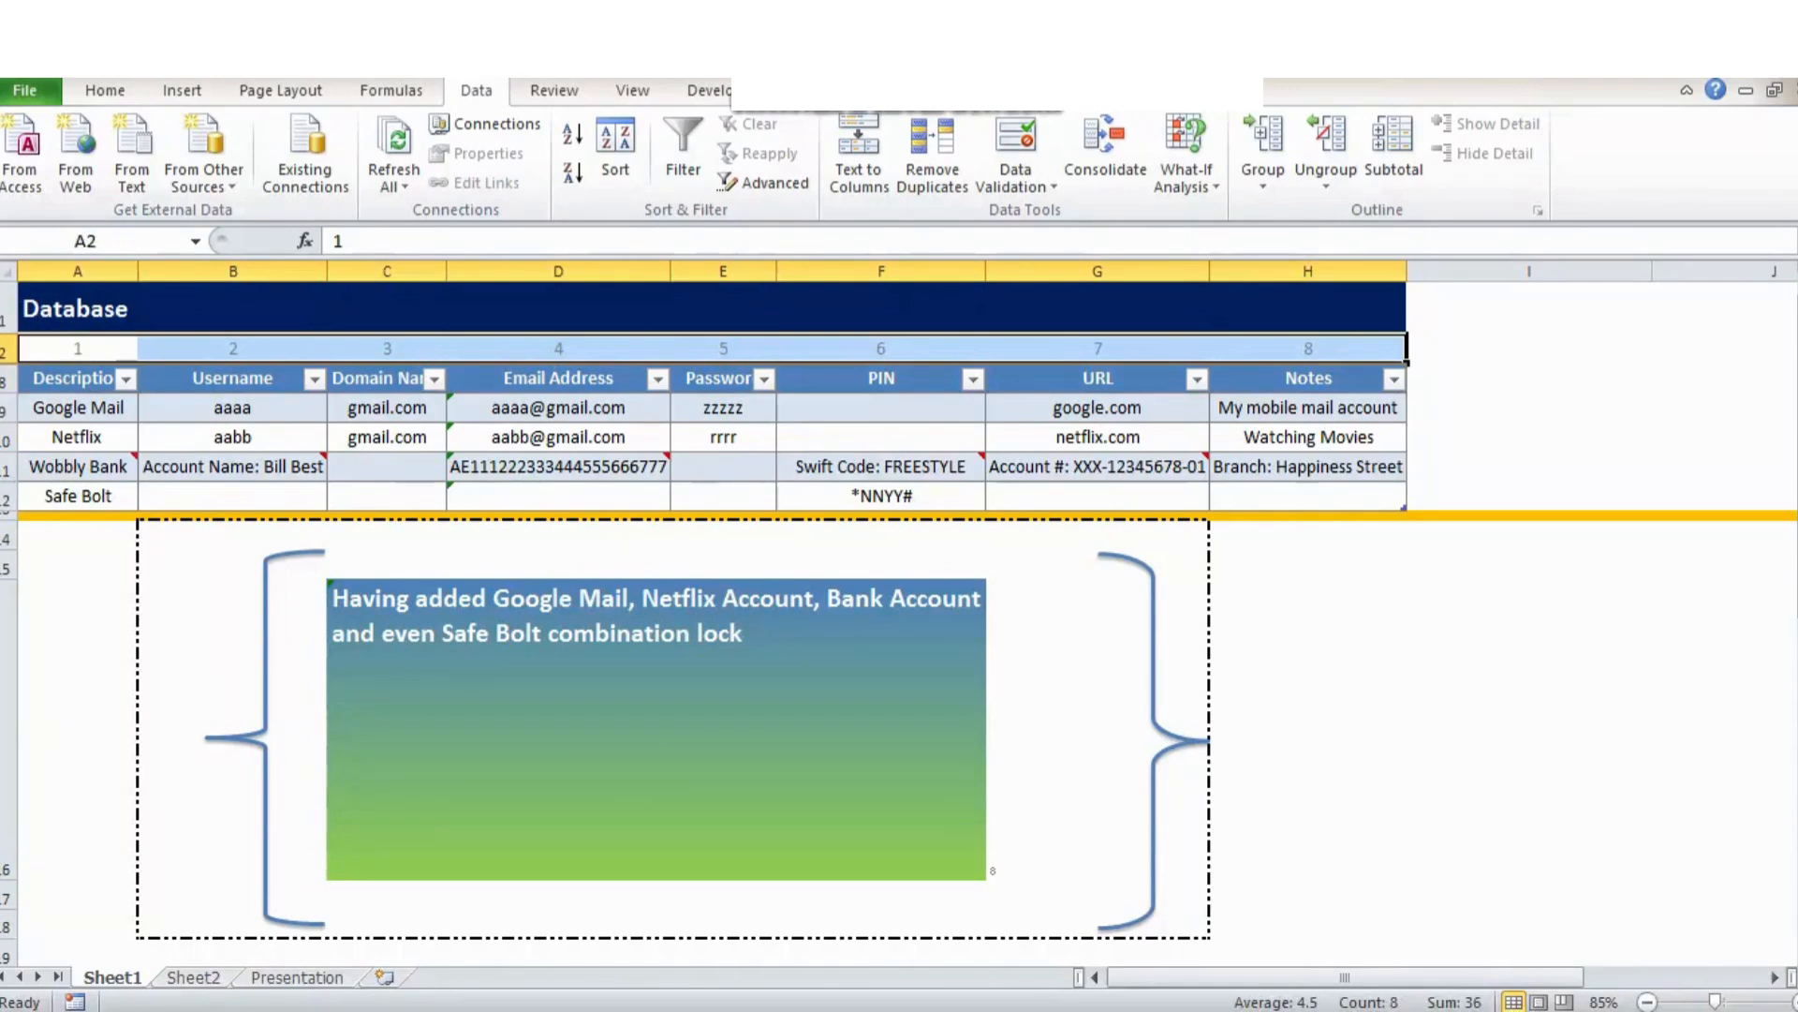
pyautogui.moveTo(78, 378); pyautogui.dragTo(138, 518)
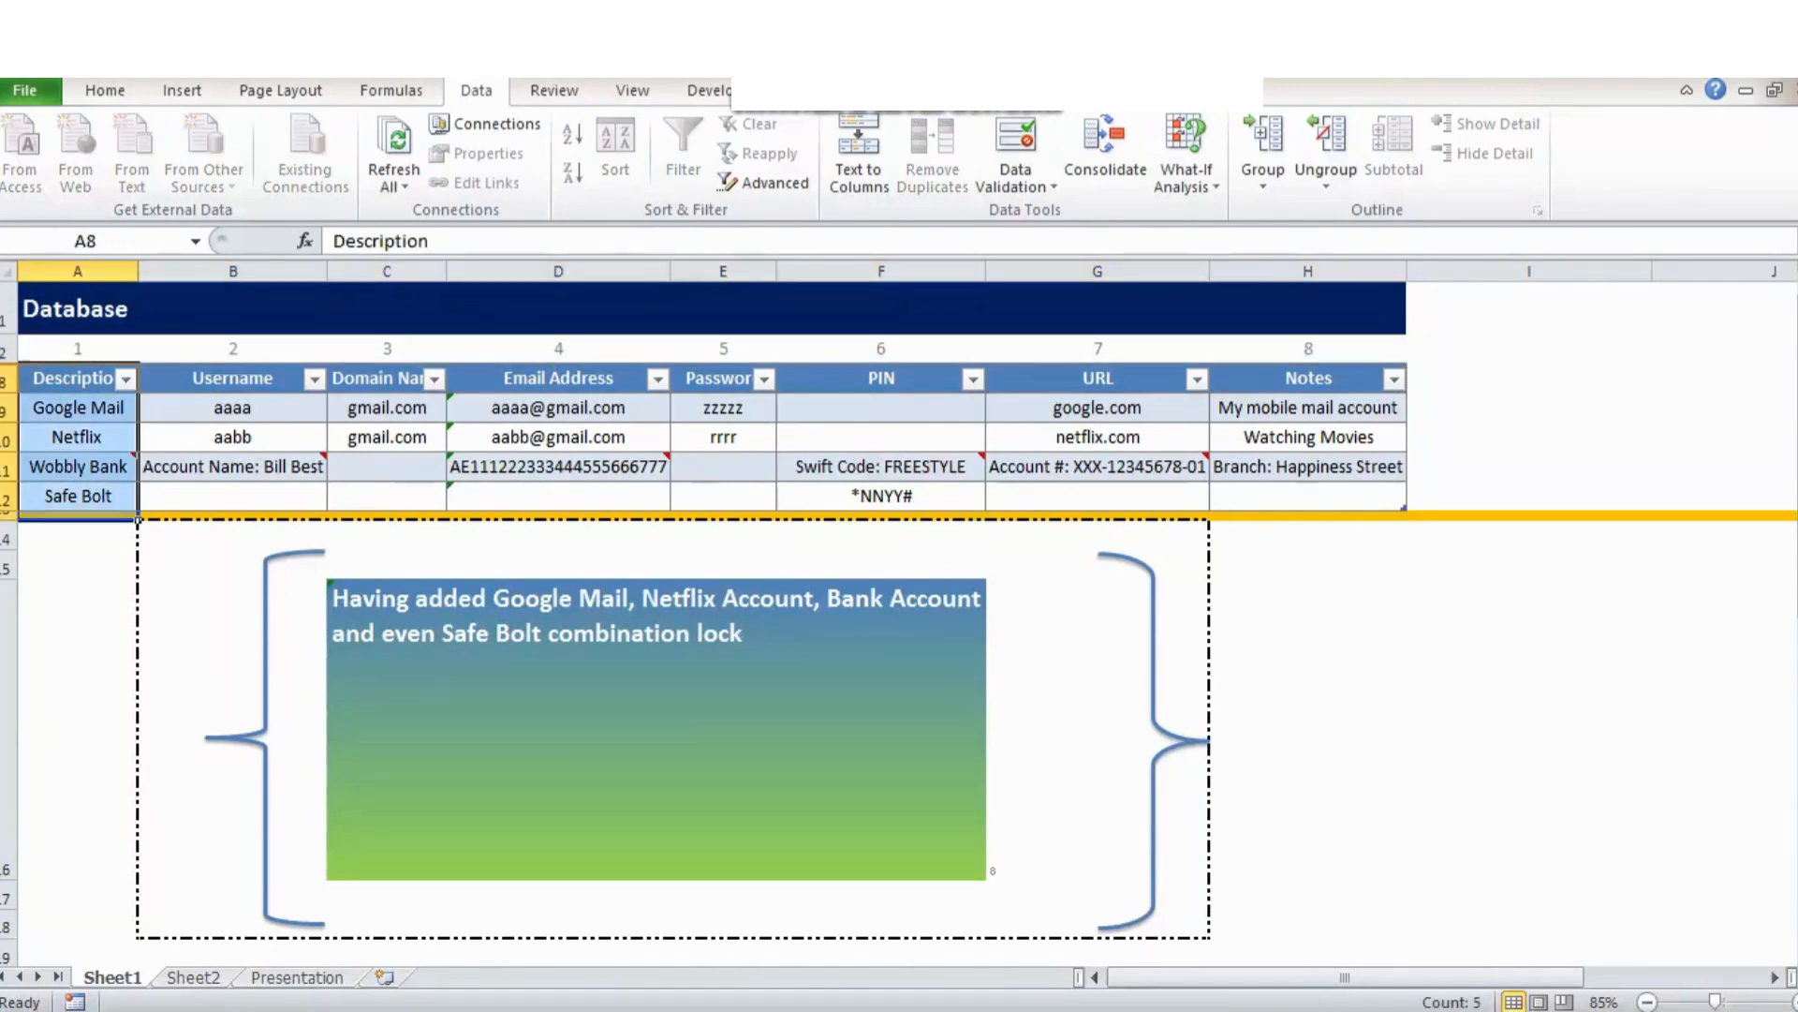
pyautogui.moveTo(232, 377); pyautogui.dragTo(232, 496)
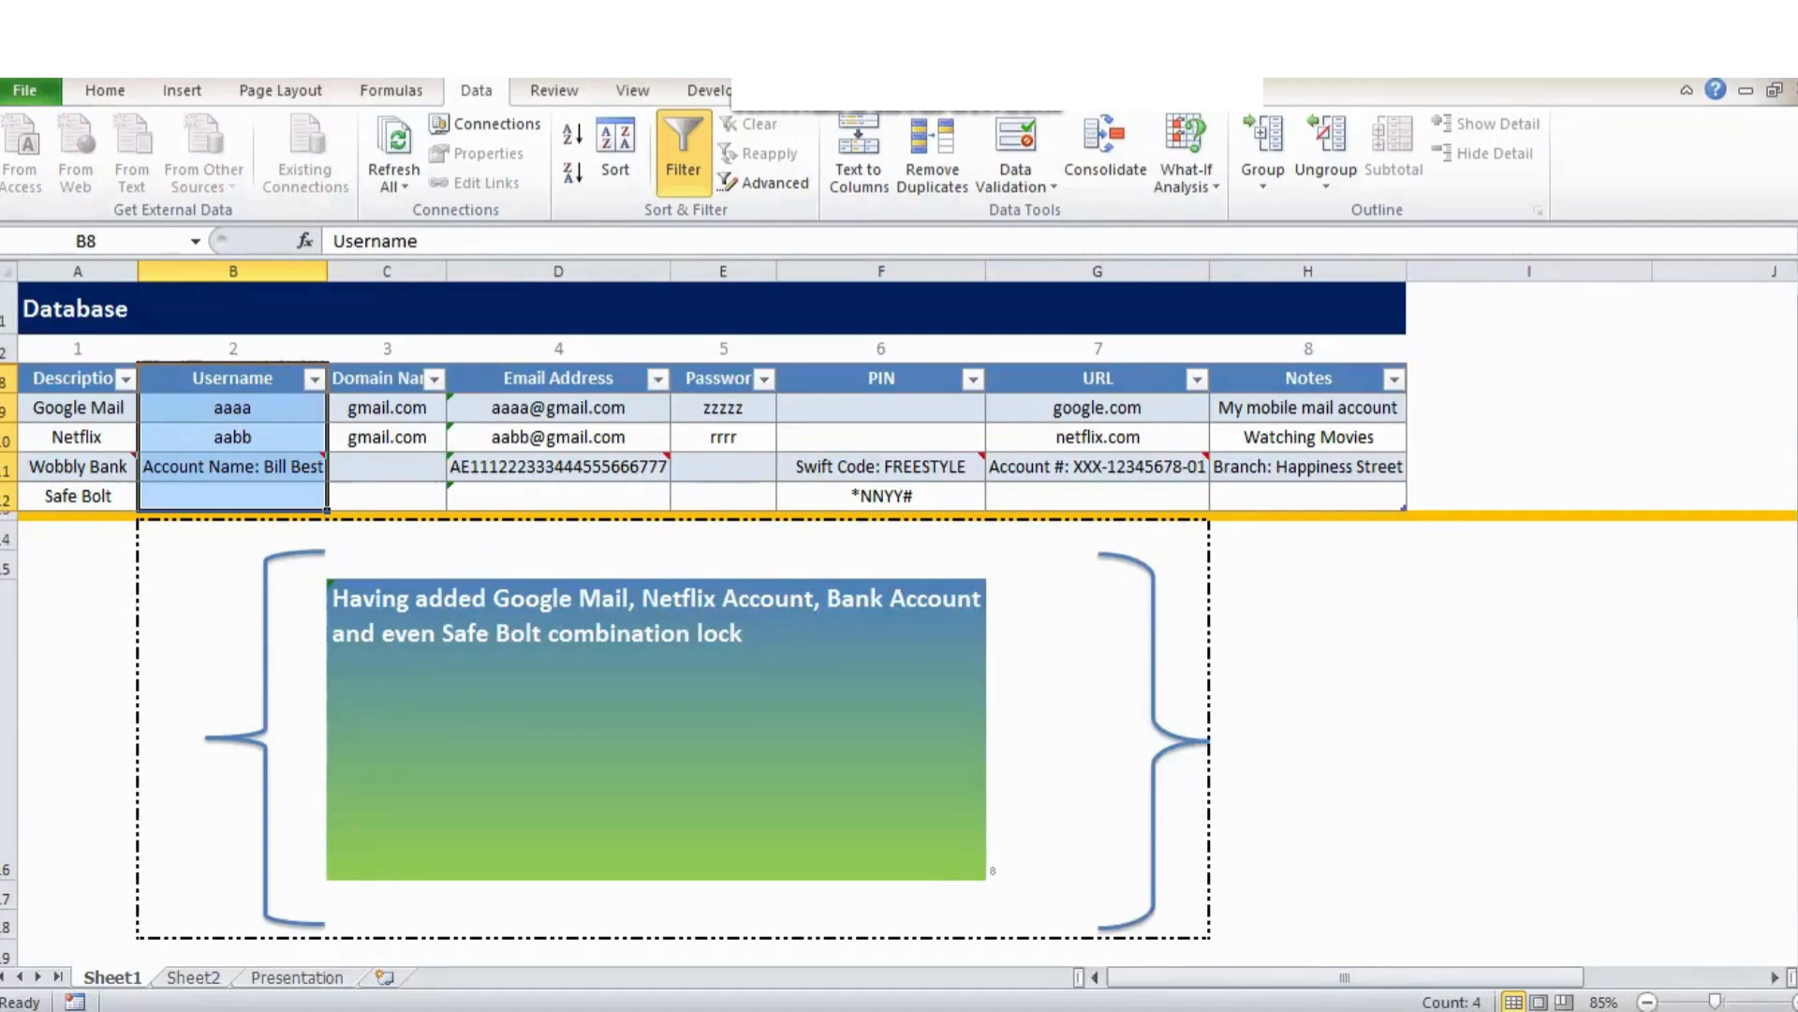
pyautogui.click(1097, 729)
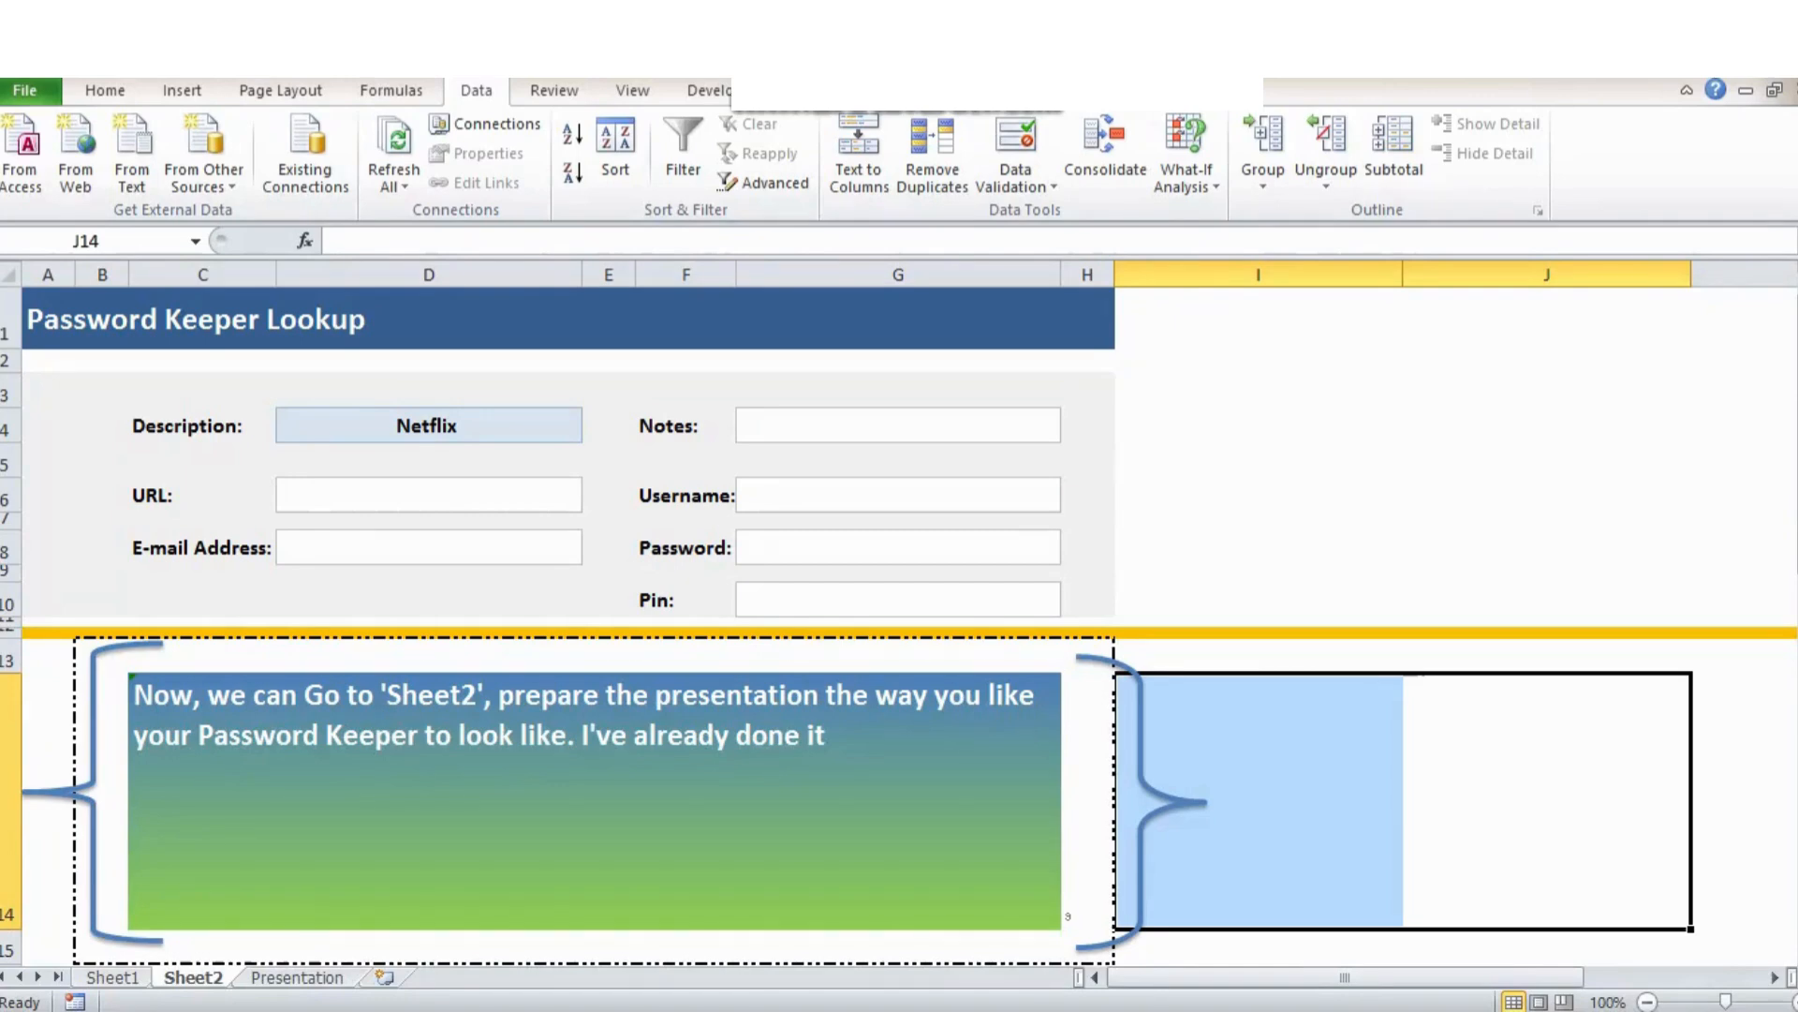
# Review the lookup form's title, Description, Notes, URL and Username cells.
pyautogui.moveTo(656, 318); pyautogui.dragTo(655, 605)
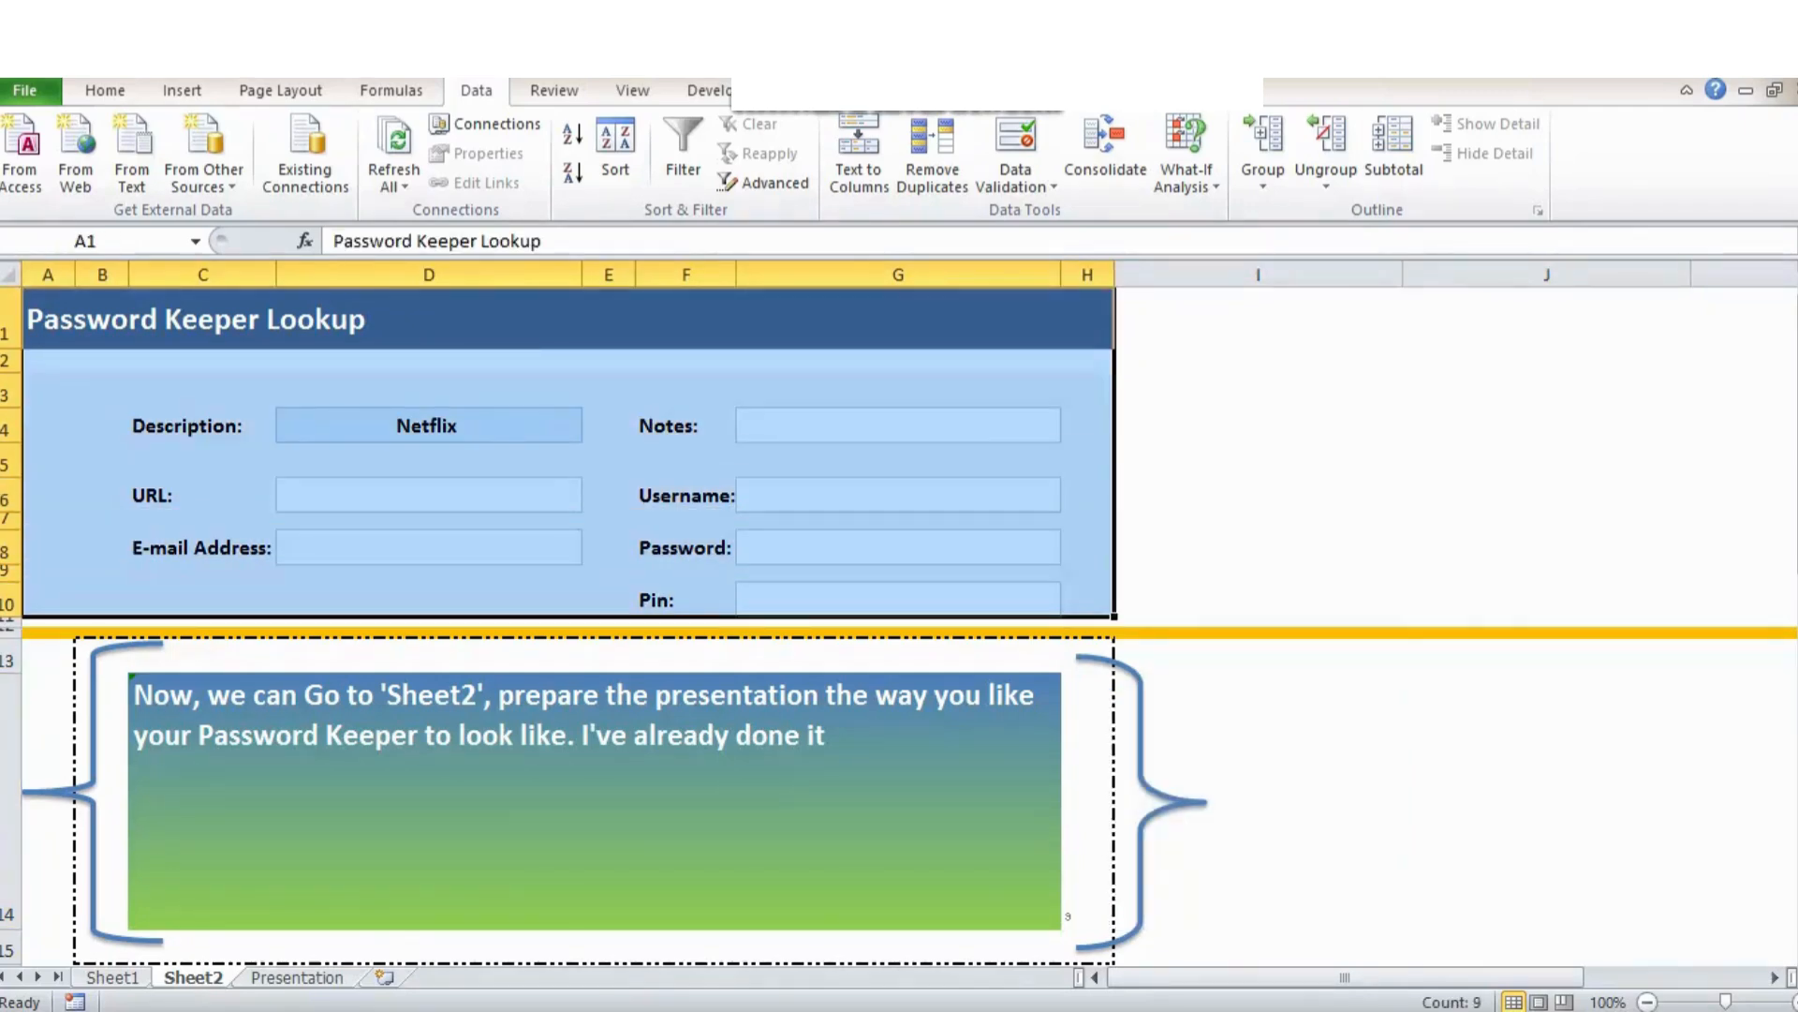
pyautogui.click(202, 426)
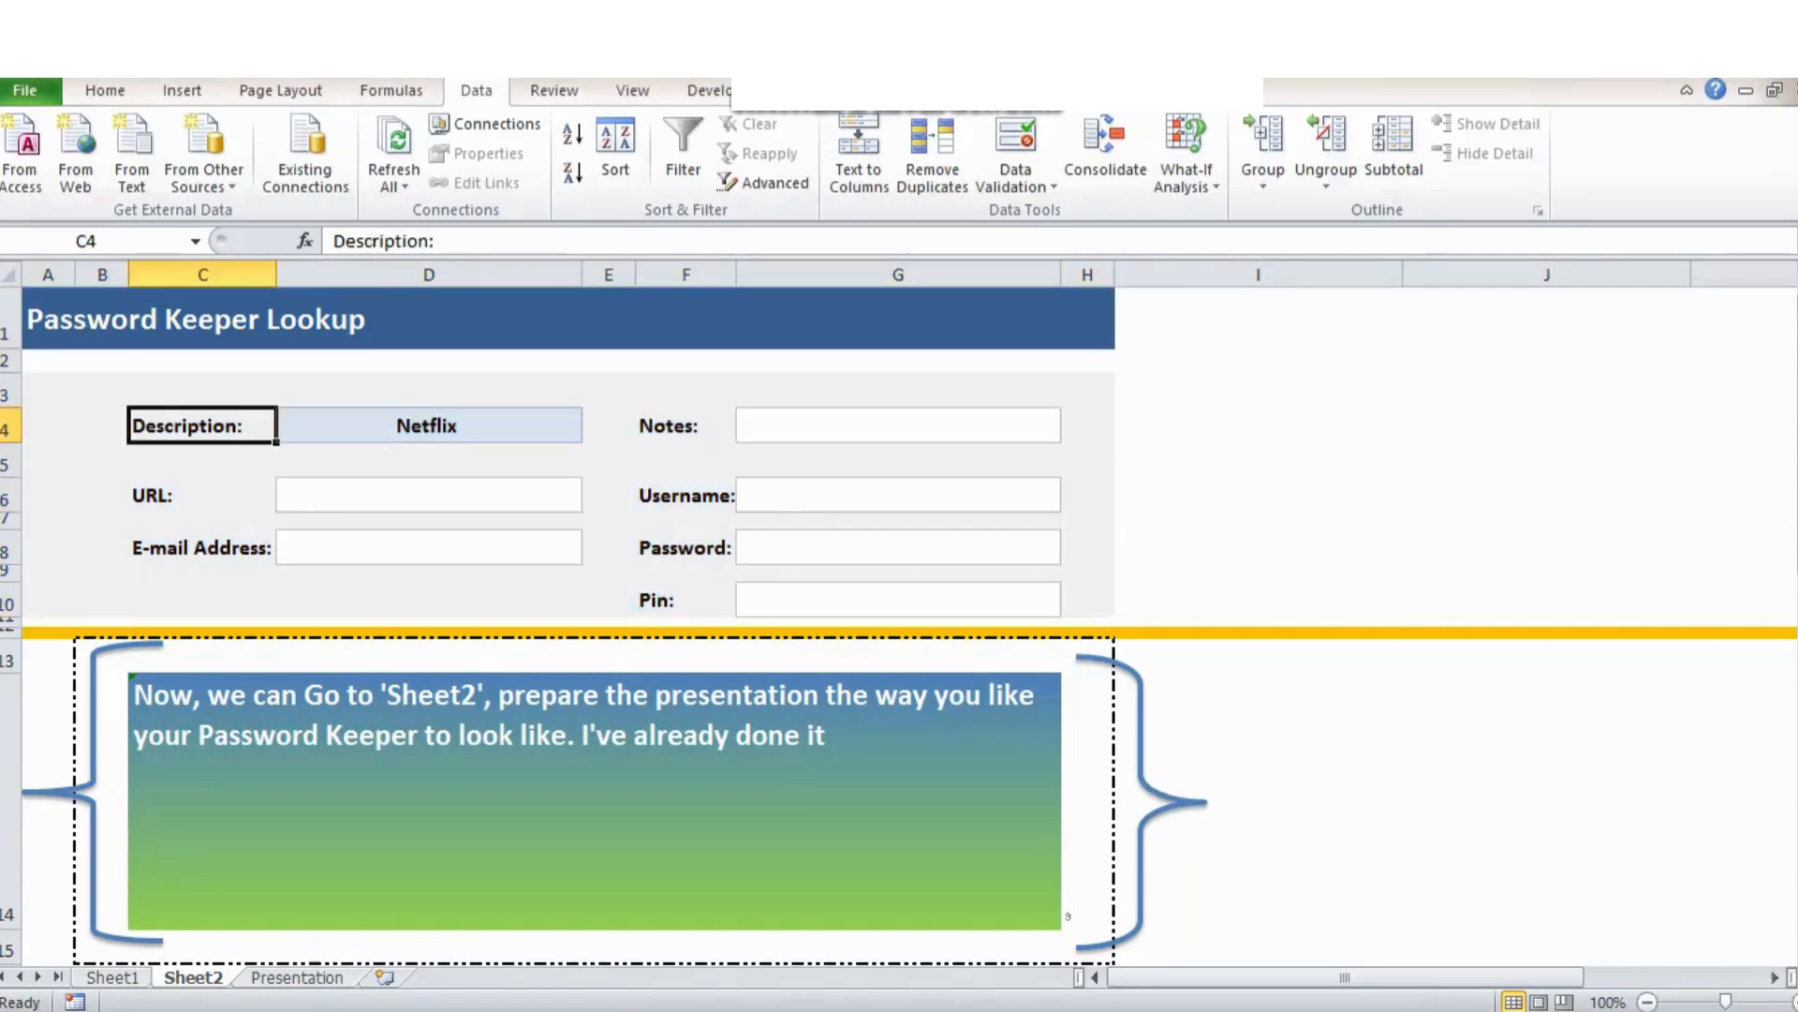
pyautogui.click(562, 319)
pyautogui.click(429, 426)
pyautogui.click(202, 425)
pyautogui.click(668, 425)
pyautogui.click(201, 495)
pyautogui.click(687, 494)
# Check the E-mail, Password and Pin labels, then clear Netflix from Description cell D4.
pyautogui.click(202, 547)
pyautogui.click(687, 547)
pyautogui.click(658, 599)
pyautogui.click(429, 426)
pyautogui.click(429, 495)
pyautogui.click(429, 425)
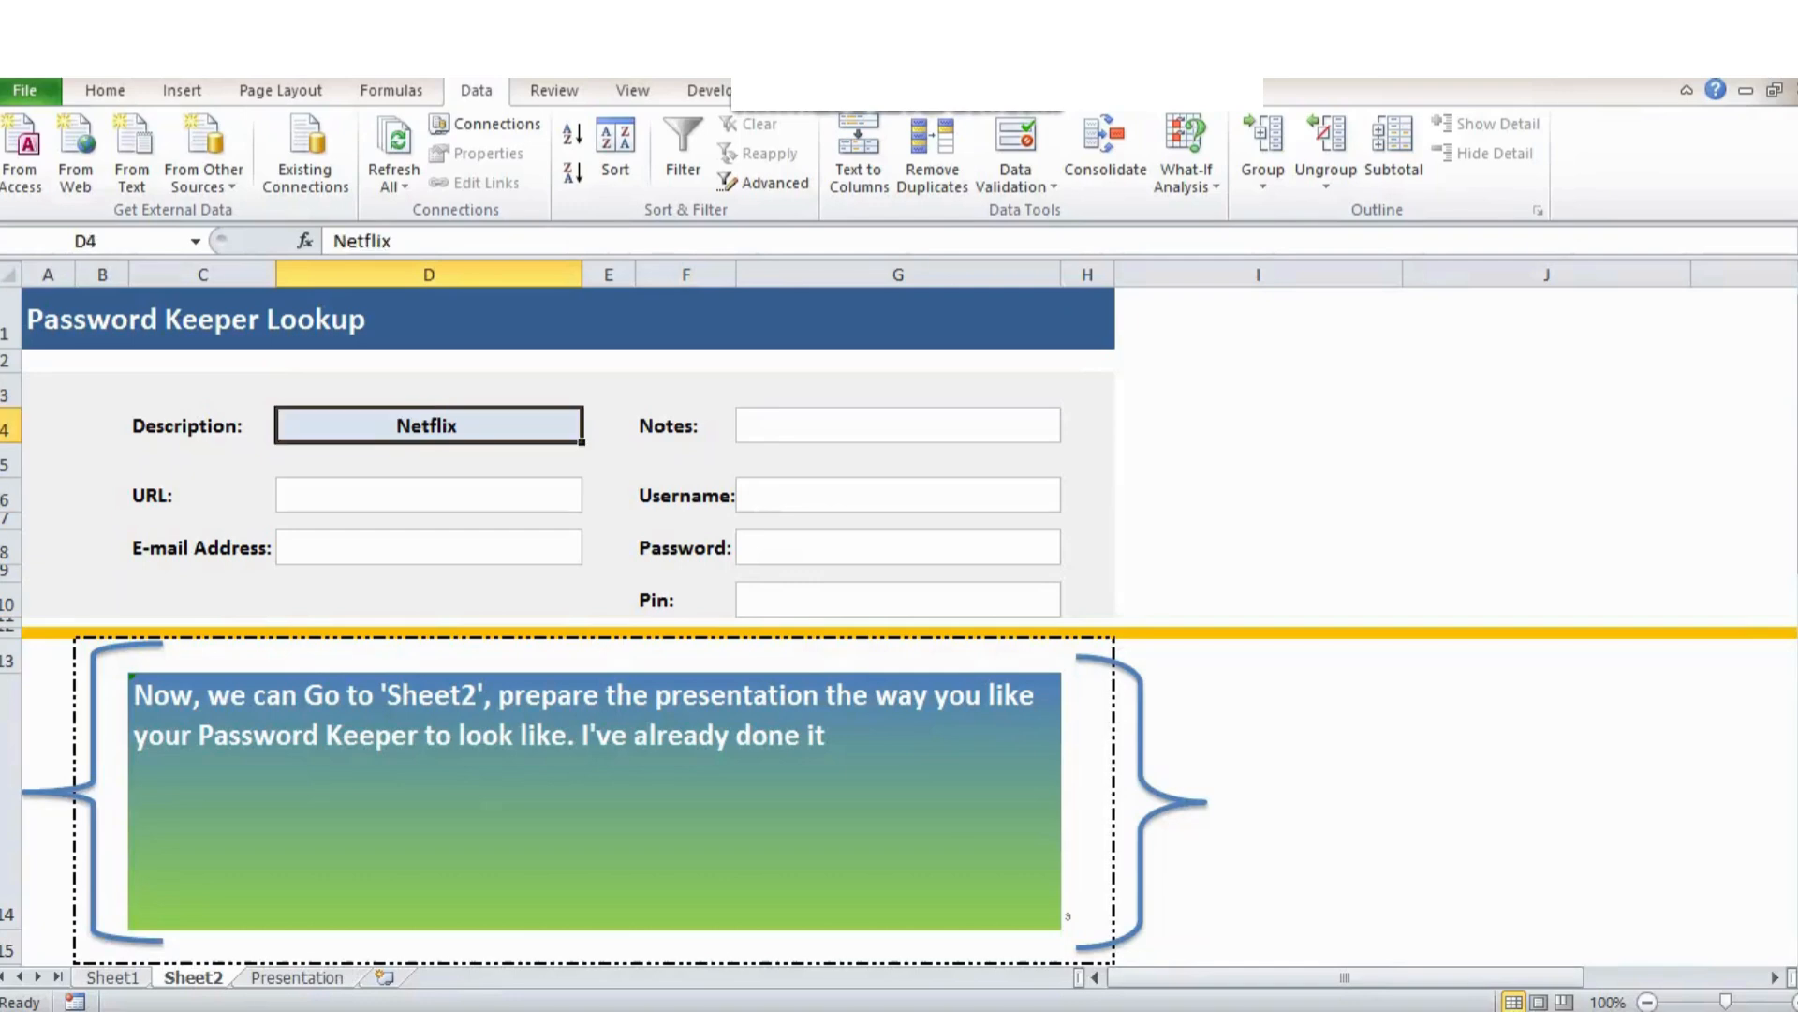
pyautogui.press('Delete')
# Enter 10 in step counter H14 and return to Description cell D4.
pyautogui.click(1087, 801)
pyautogui.write('10')
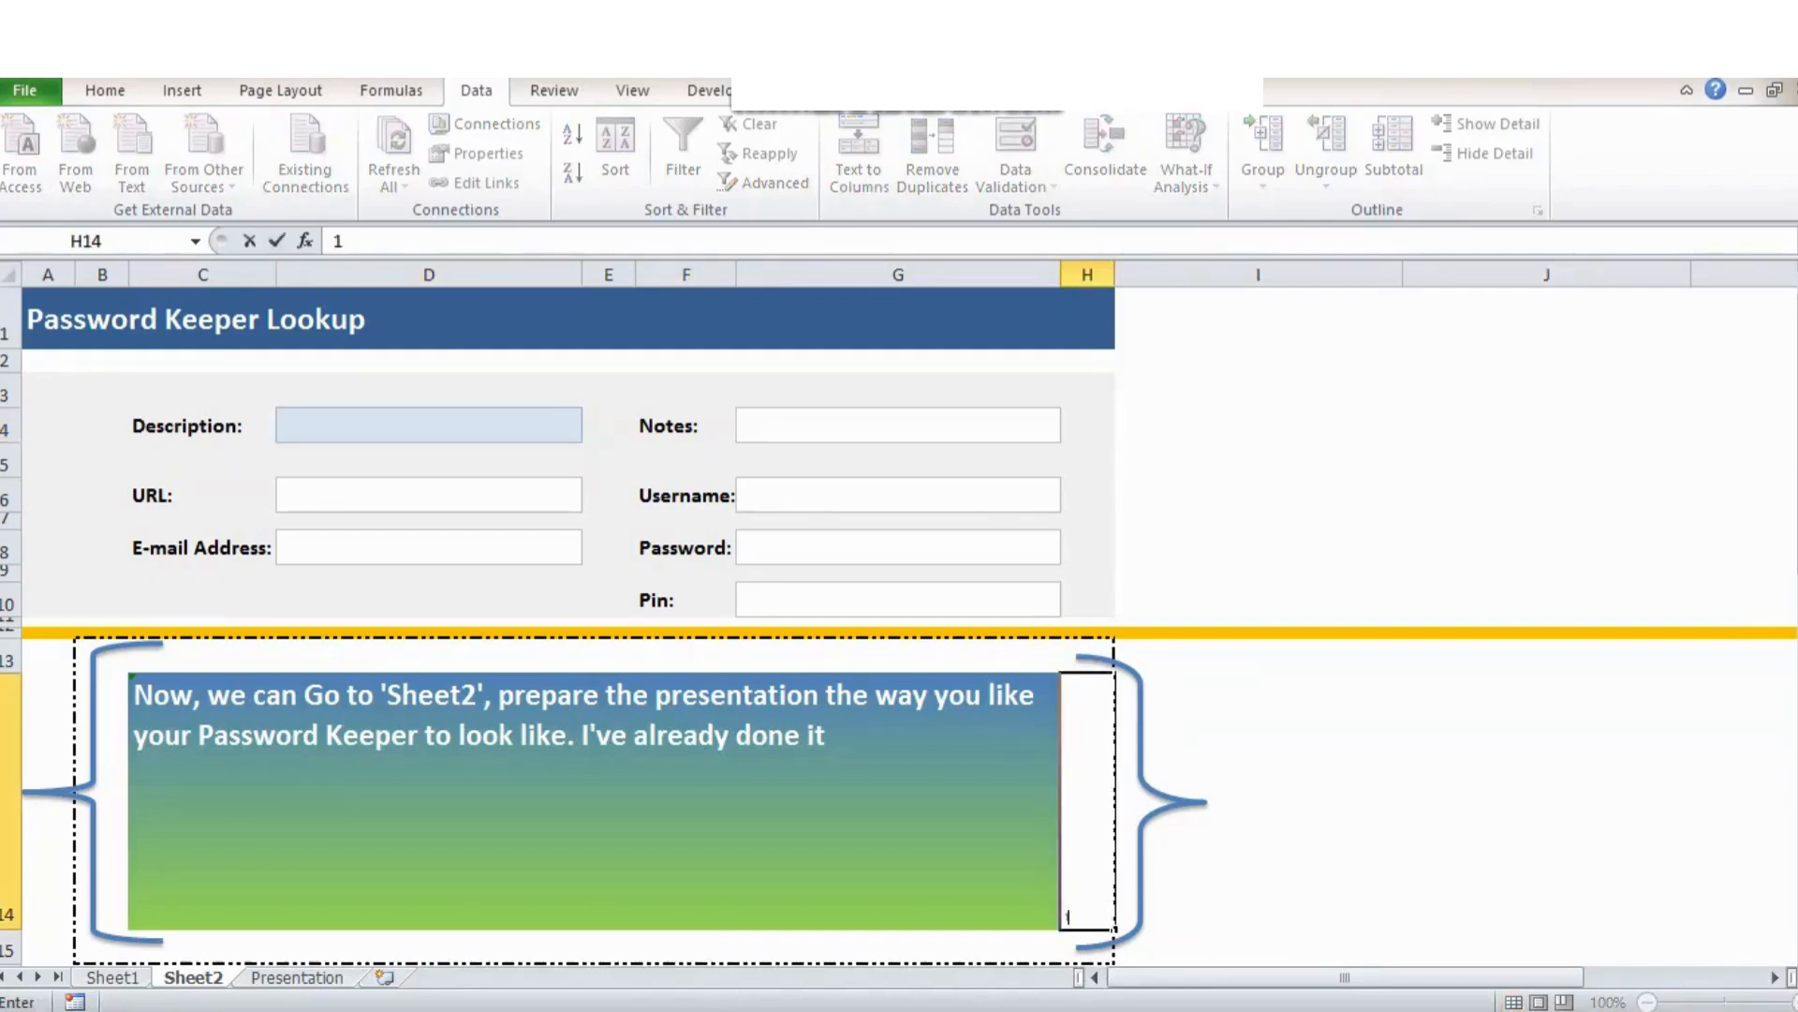
pyautogui.hotkey('ctrl', 'Return')
pyautogui.click(429, 426)
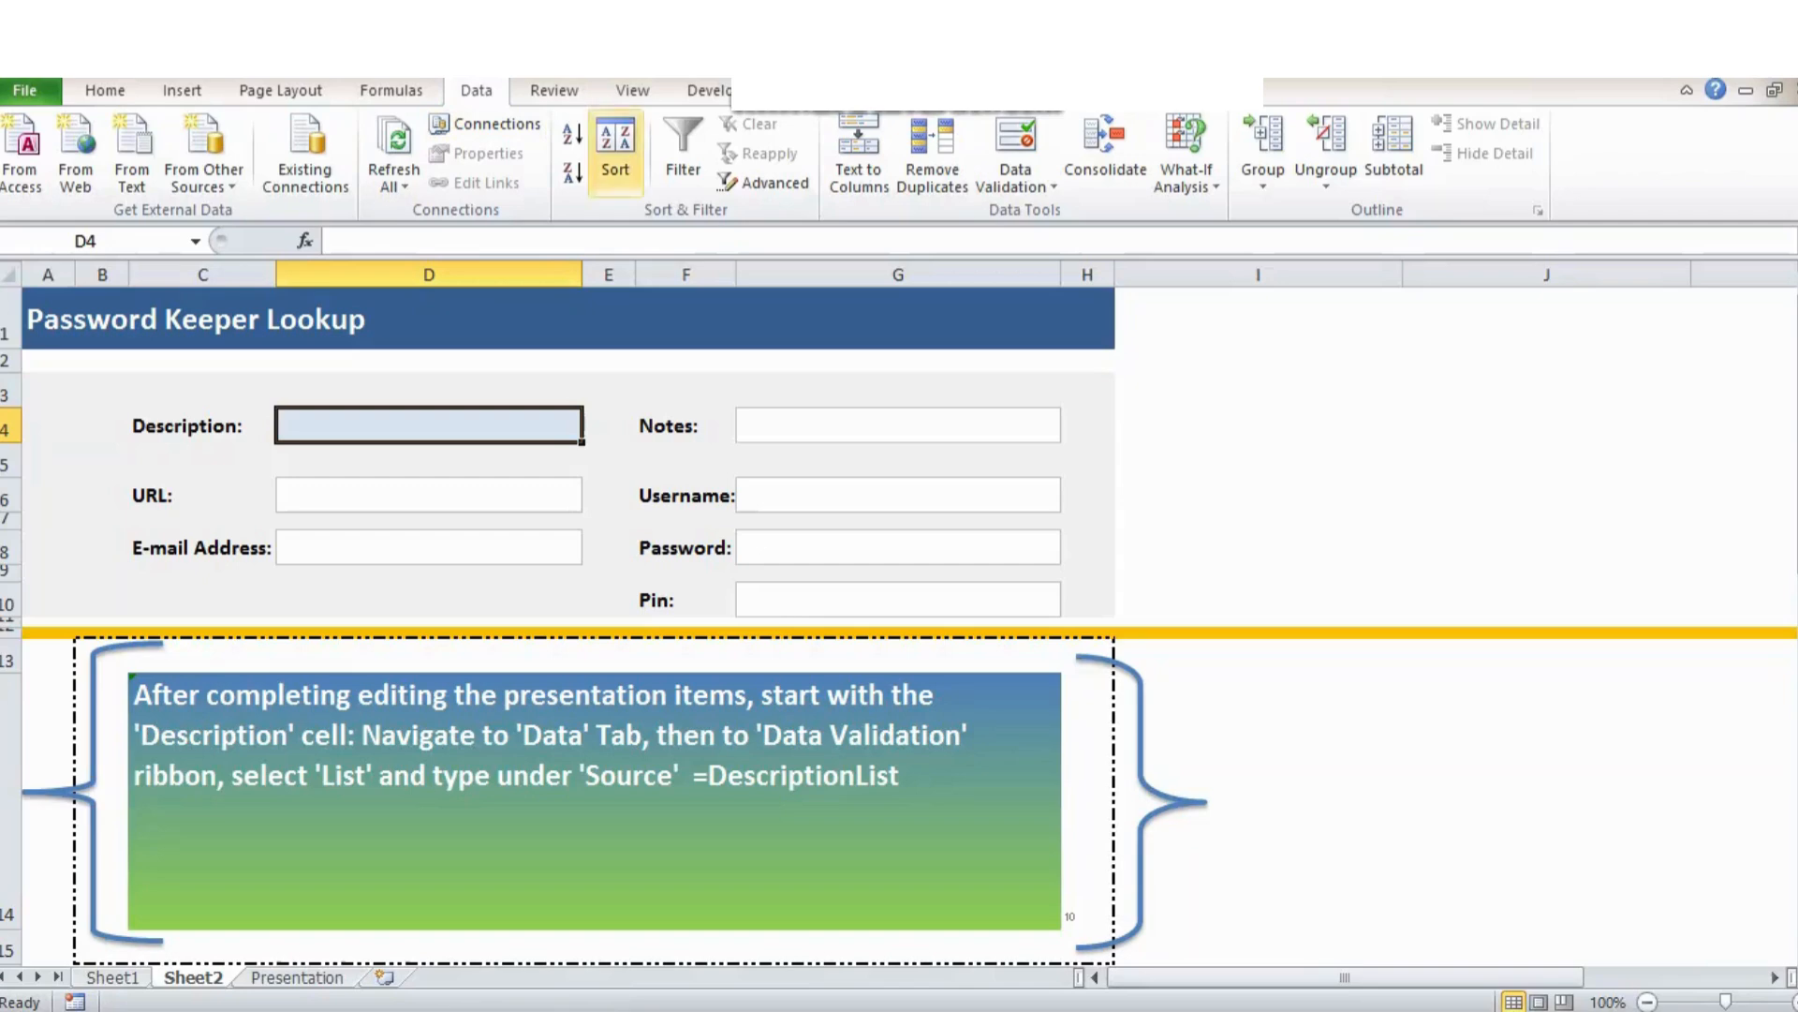
# Give D4 List data validation with source =DescriptionList.
pyautogui.click(1016, 136)
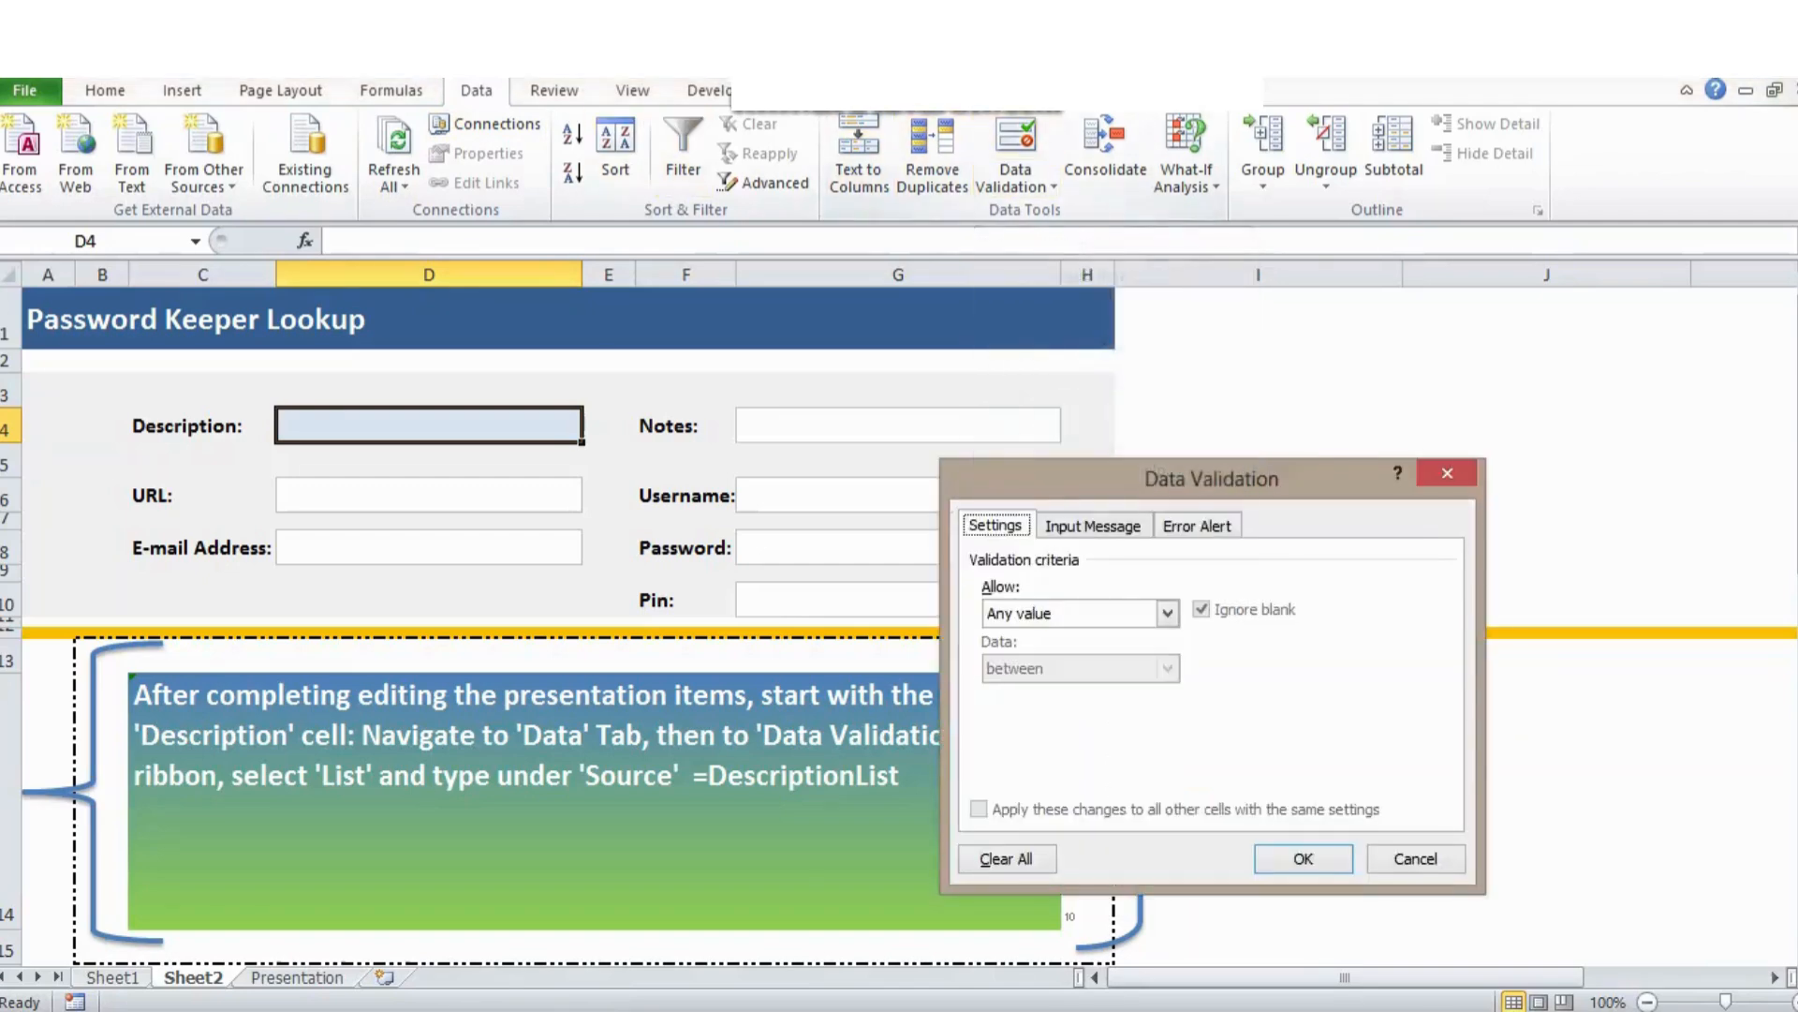
pyautogui.press('Tab')
pyautogui.hotkey('alt', 'Down')
pyautogui.press('Down')
pyautogui.press('Down')
pyautogui.press('Down')
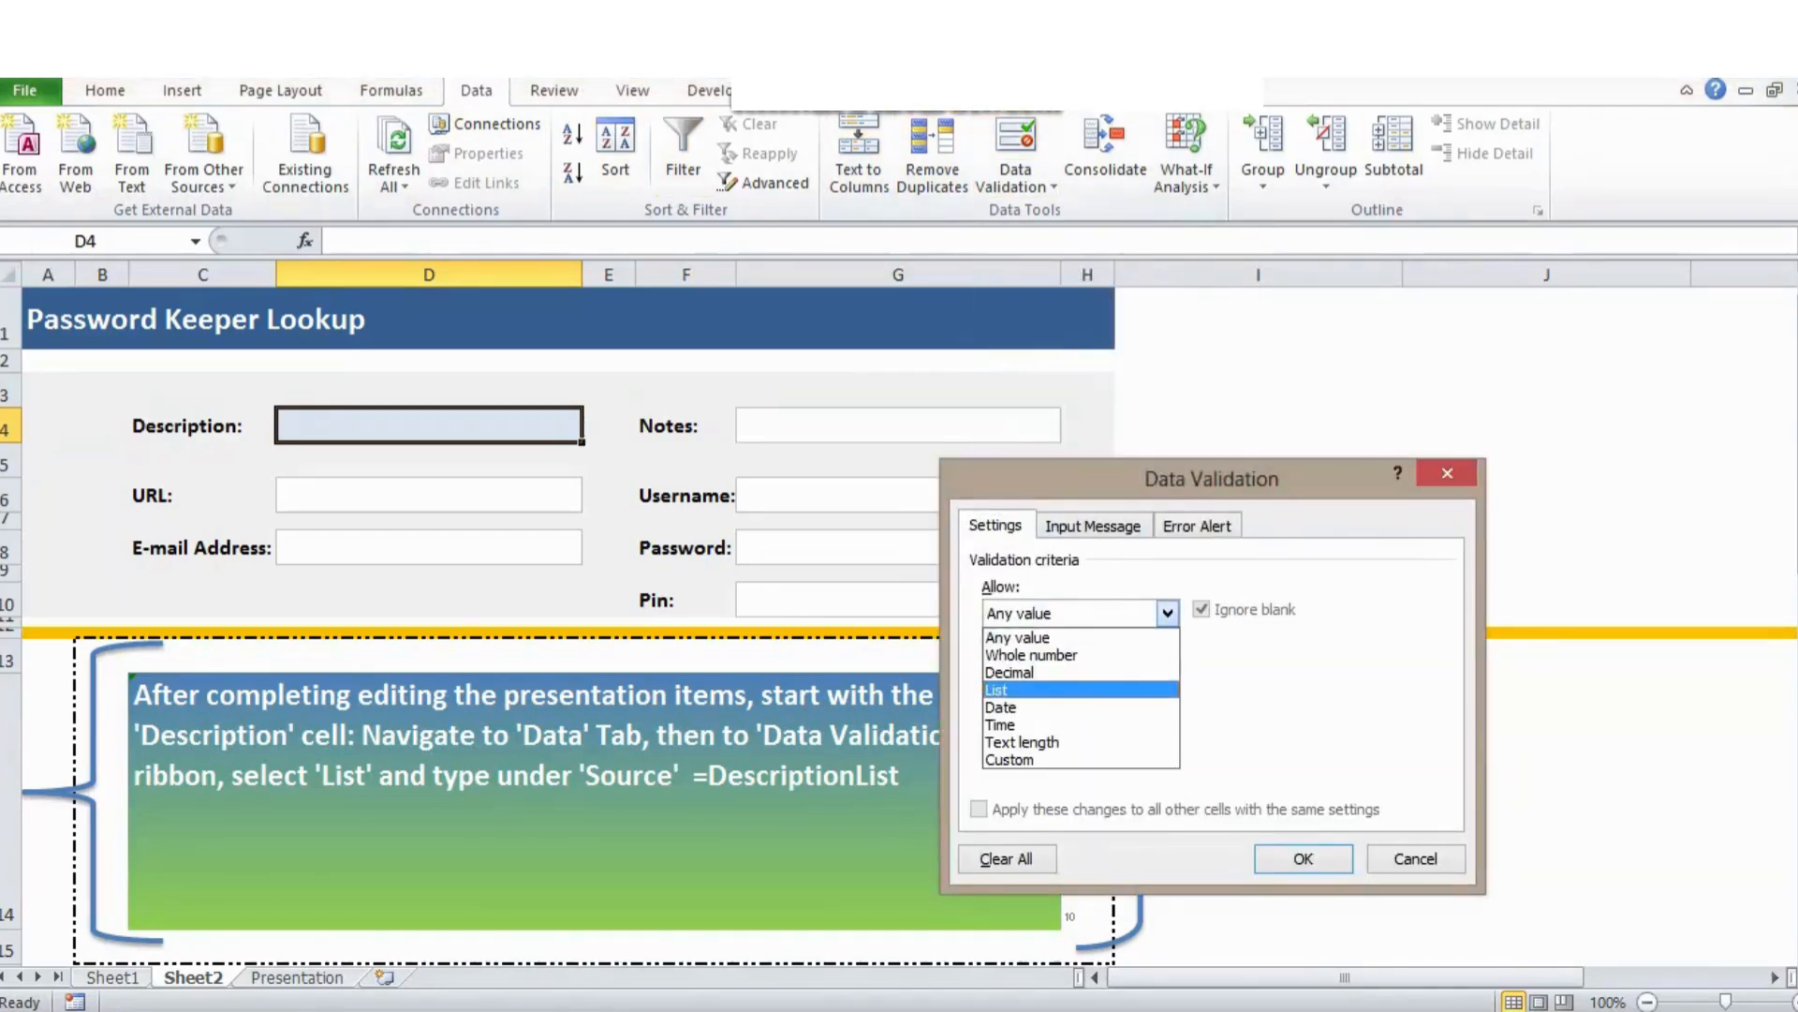
pyautogui.press('Return')
pyautogui.click(988, 723)
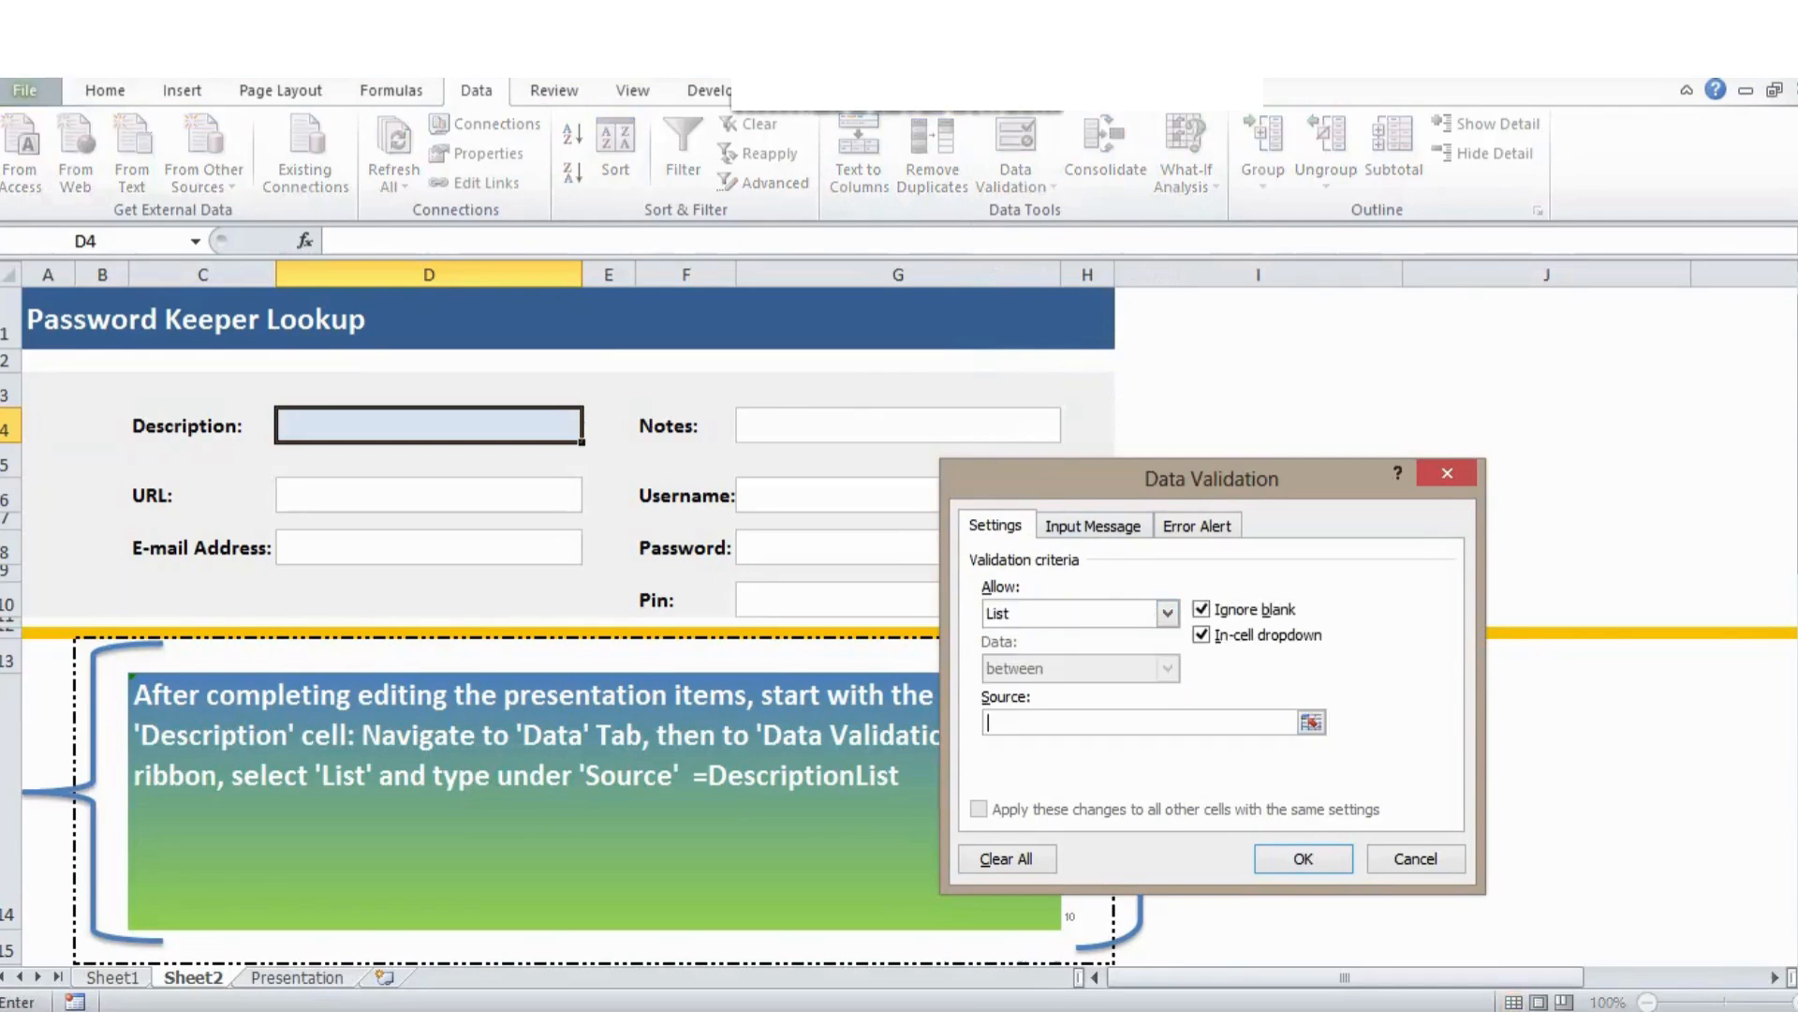
pyautogui.write('=DescriptionList+')
pyautogui.hotkey('ctrl', 'pageup')
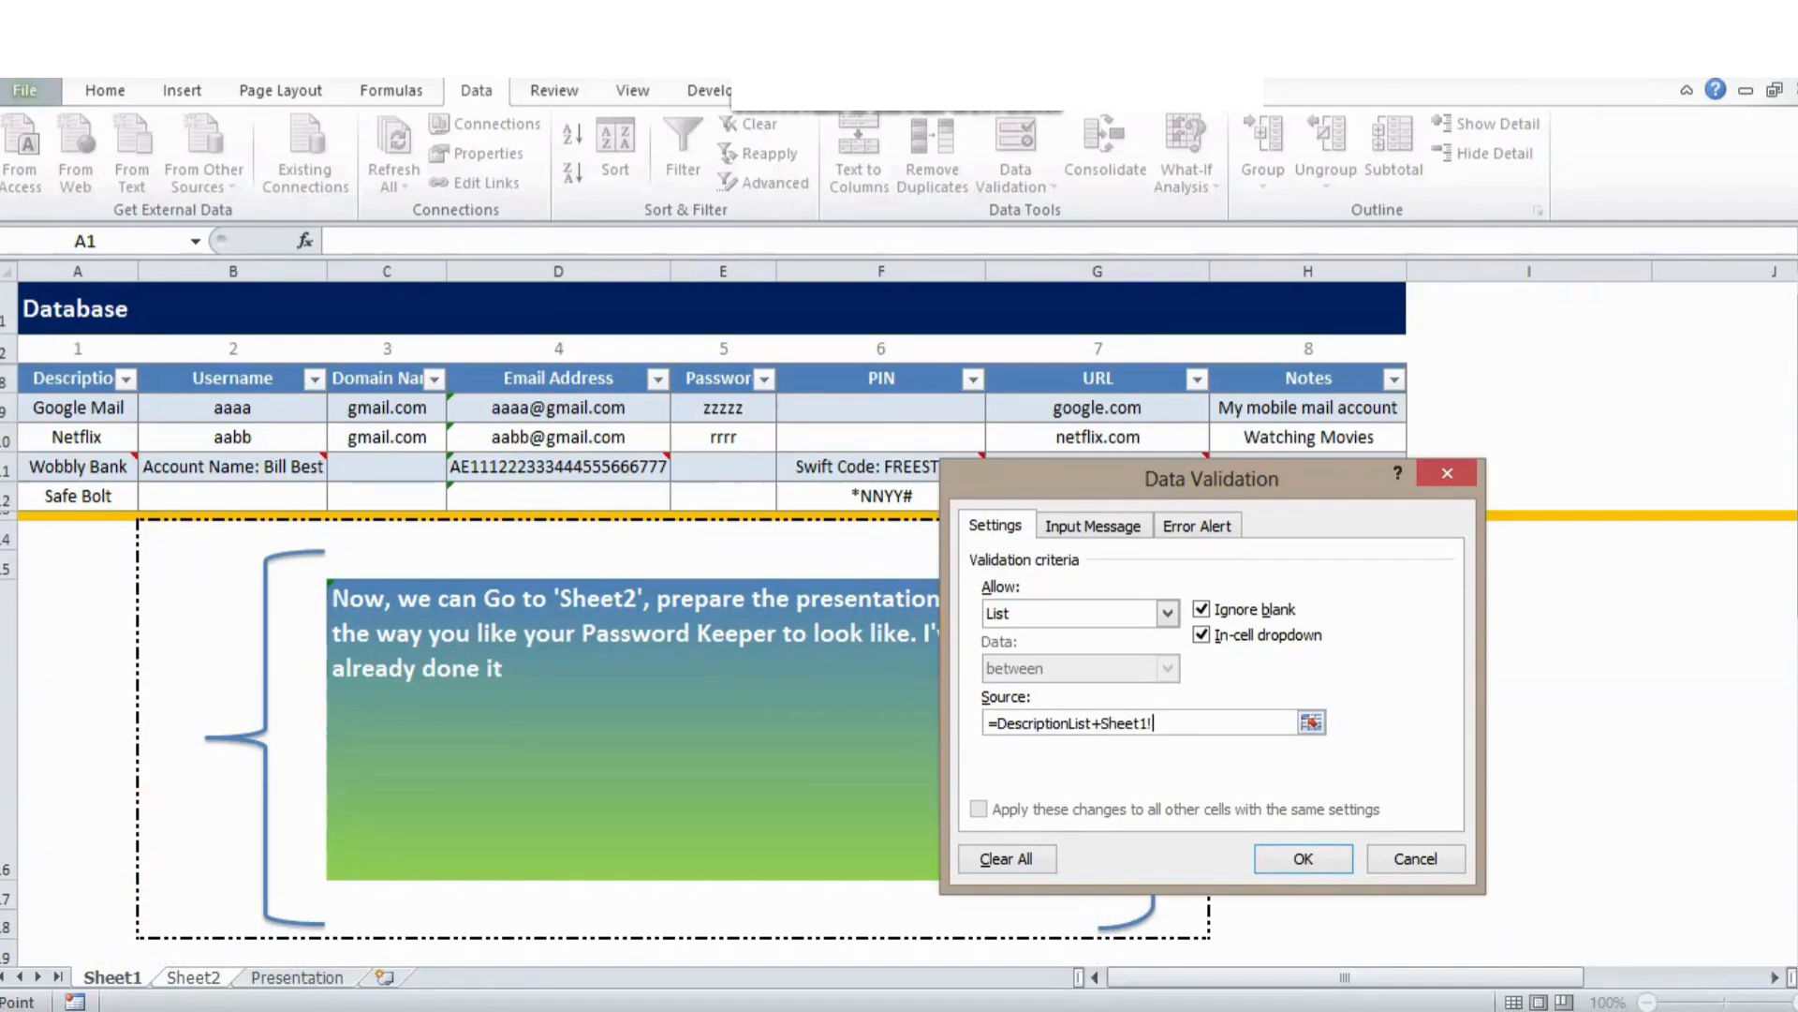
pyautogui.hotkey('ctrl', 'pagedown')
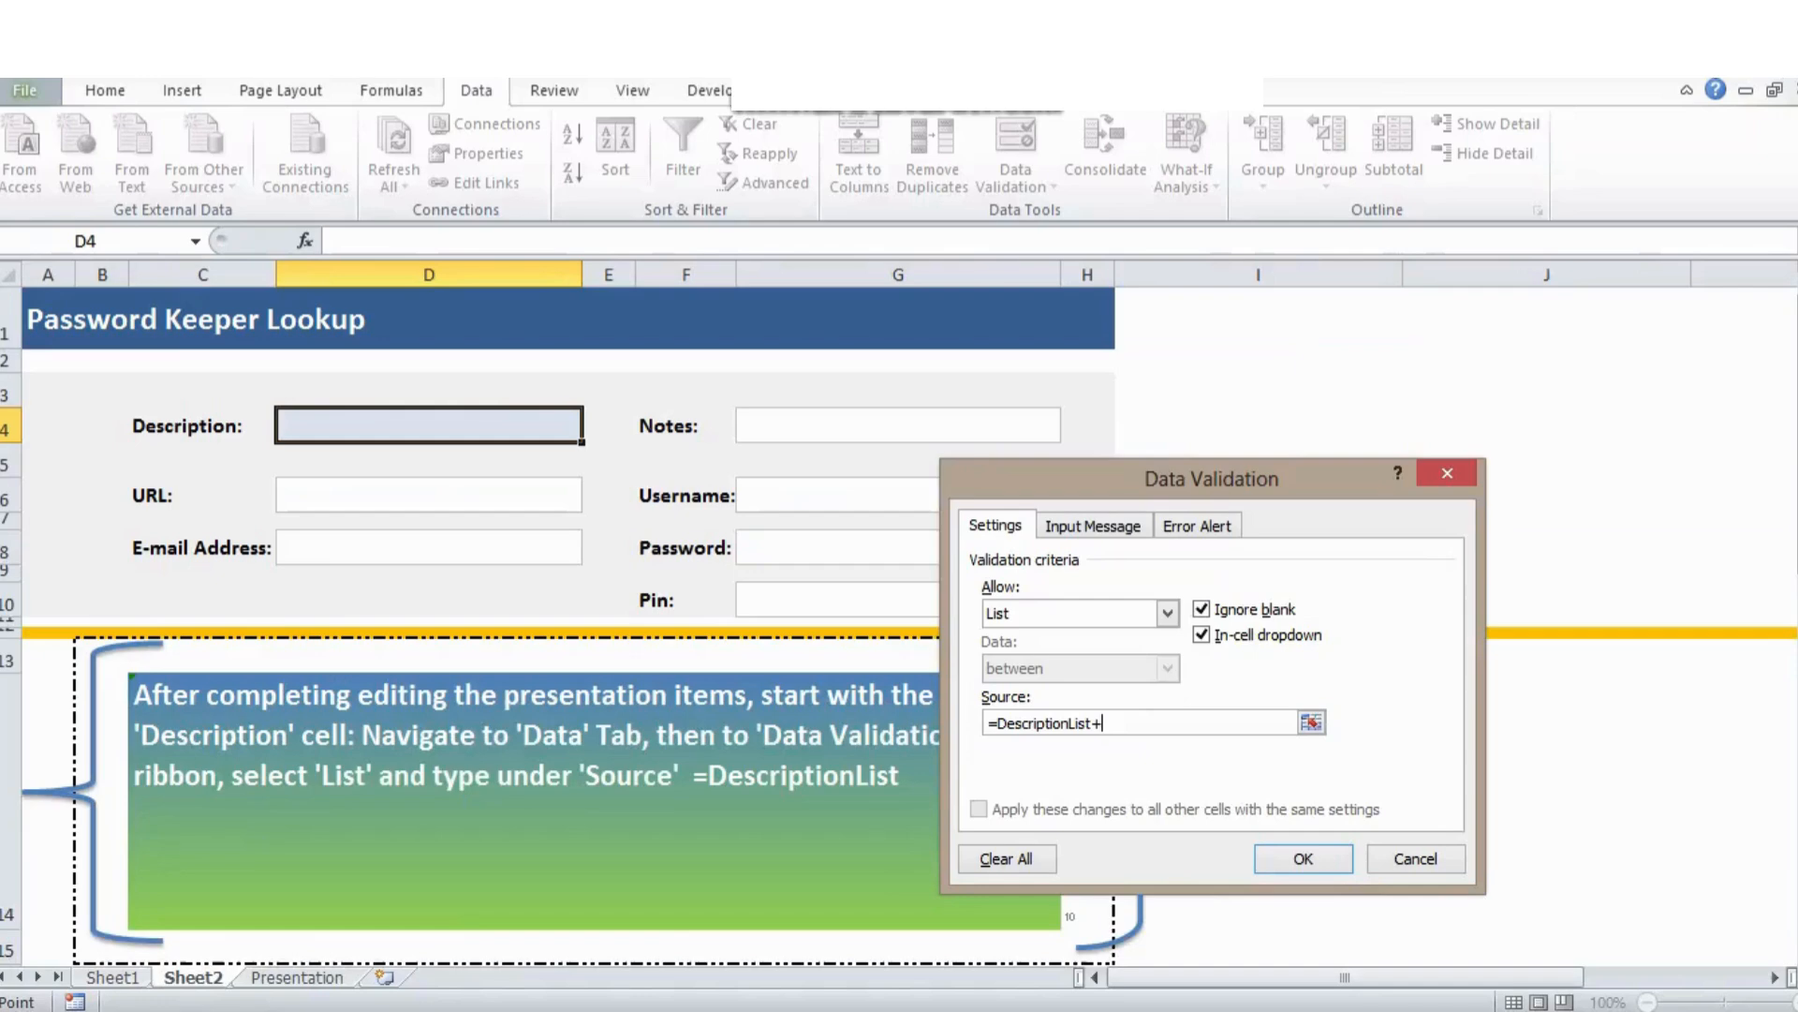
pyautogui.press('BackSpace')
pyautogui.click(1303, 858)
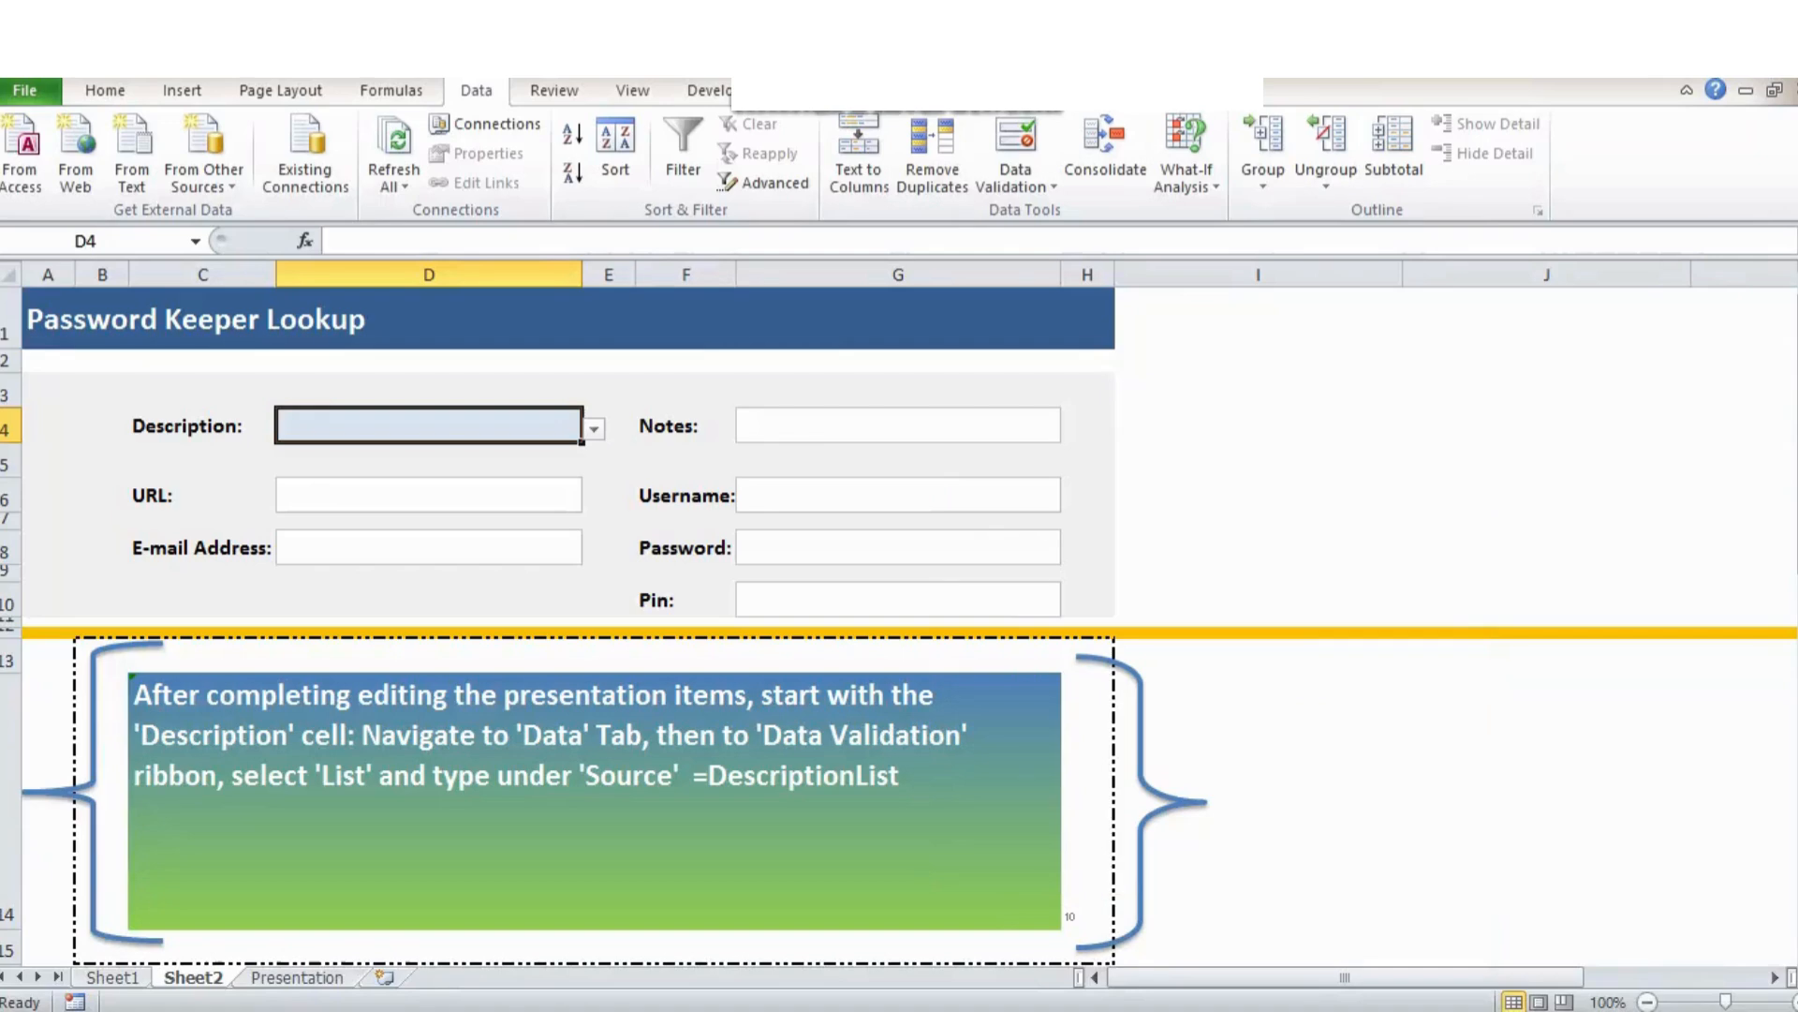
# Choose Netflix, then Wobbly Bank, from the Description drop-down.
pyautogui.hotkey('alt', 'Down')
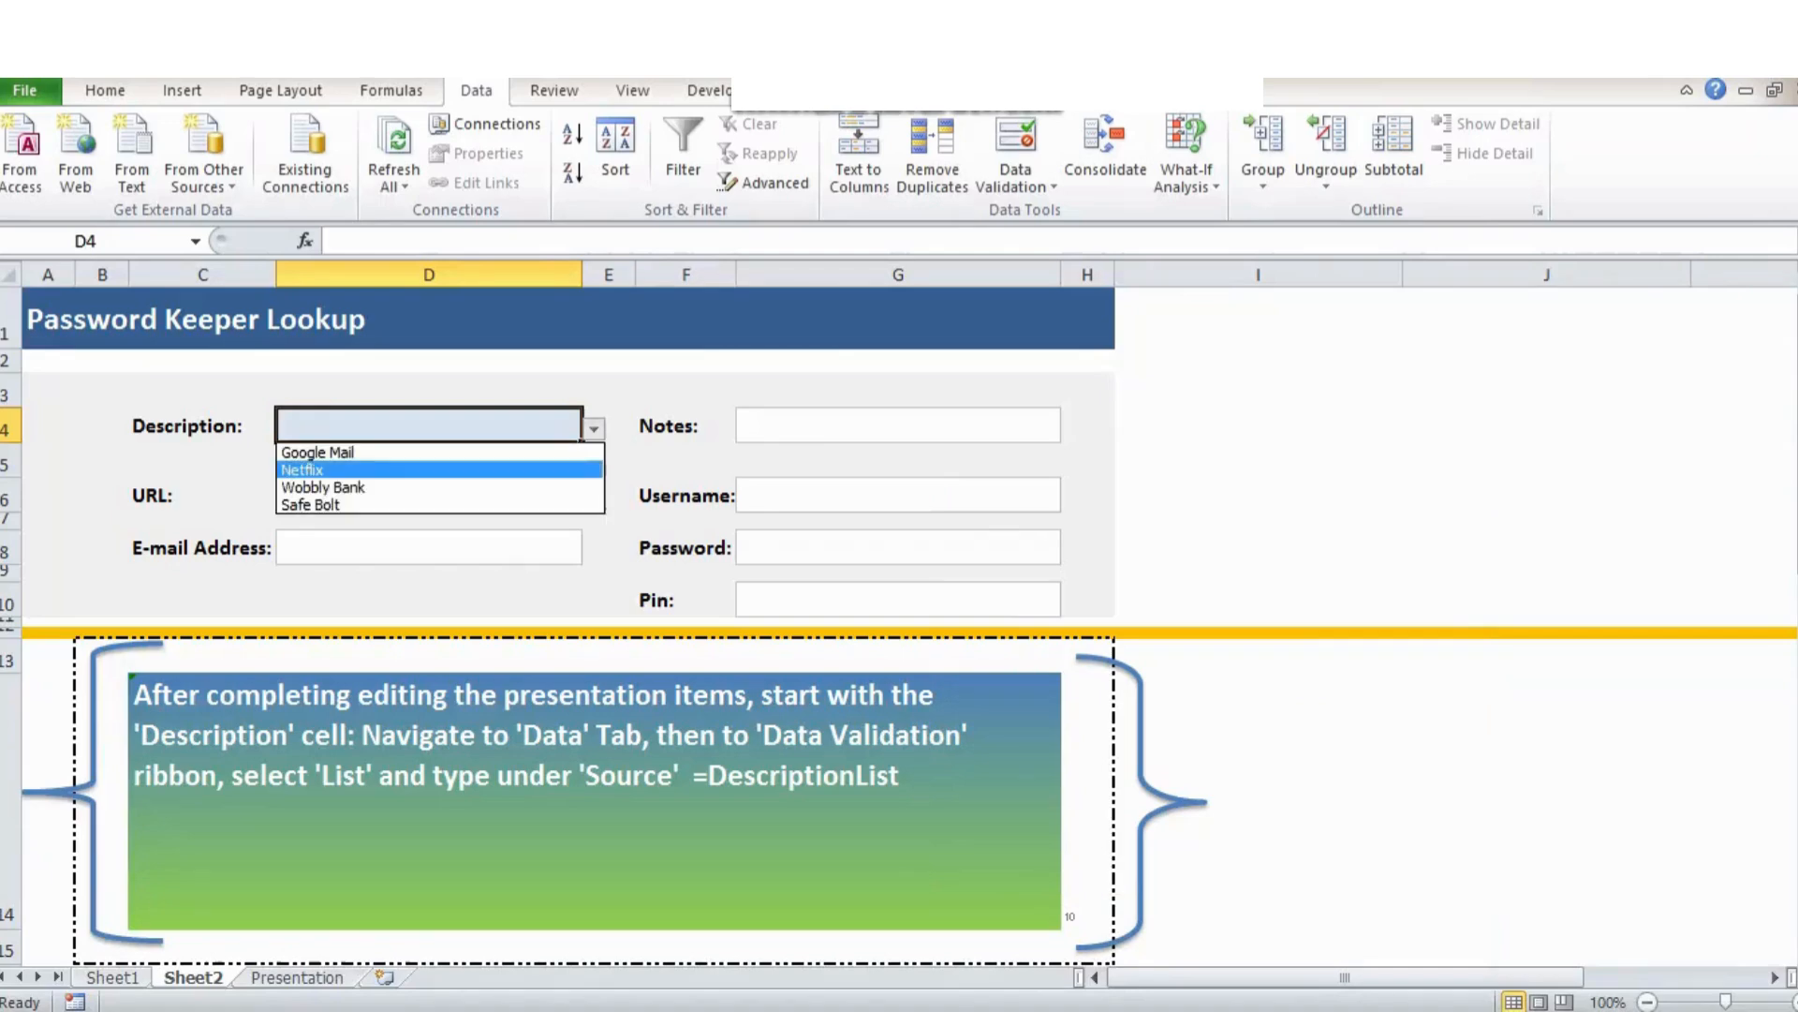
pyautogui.press('Return')
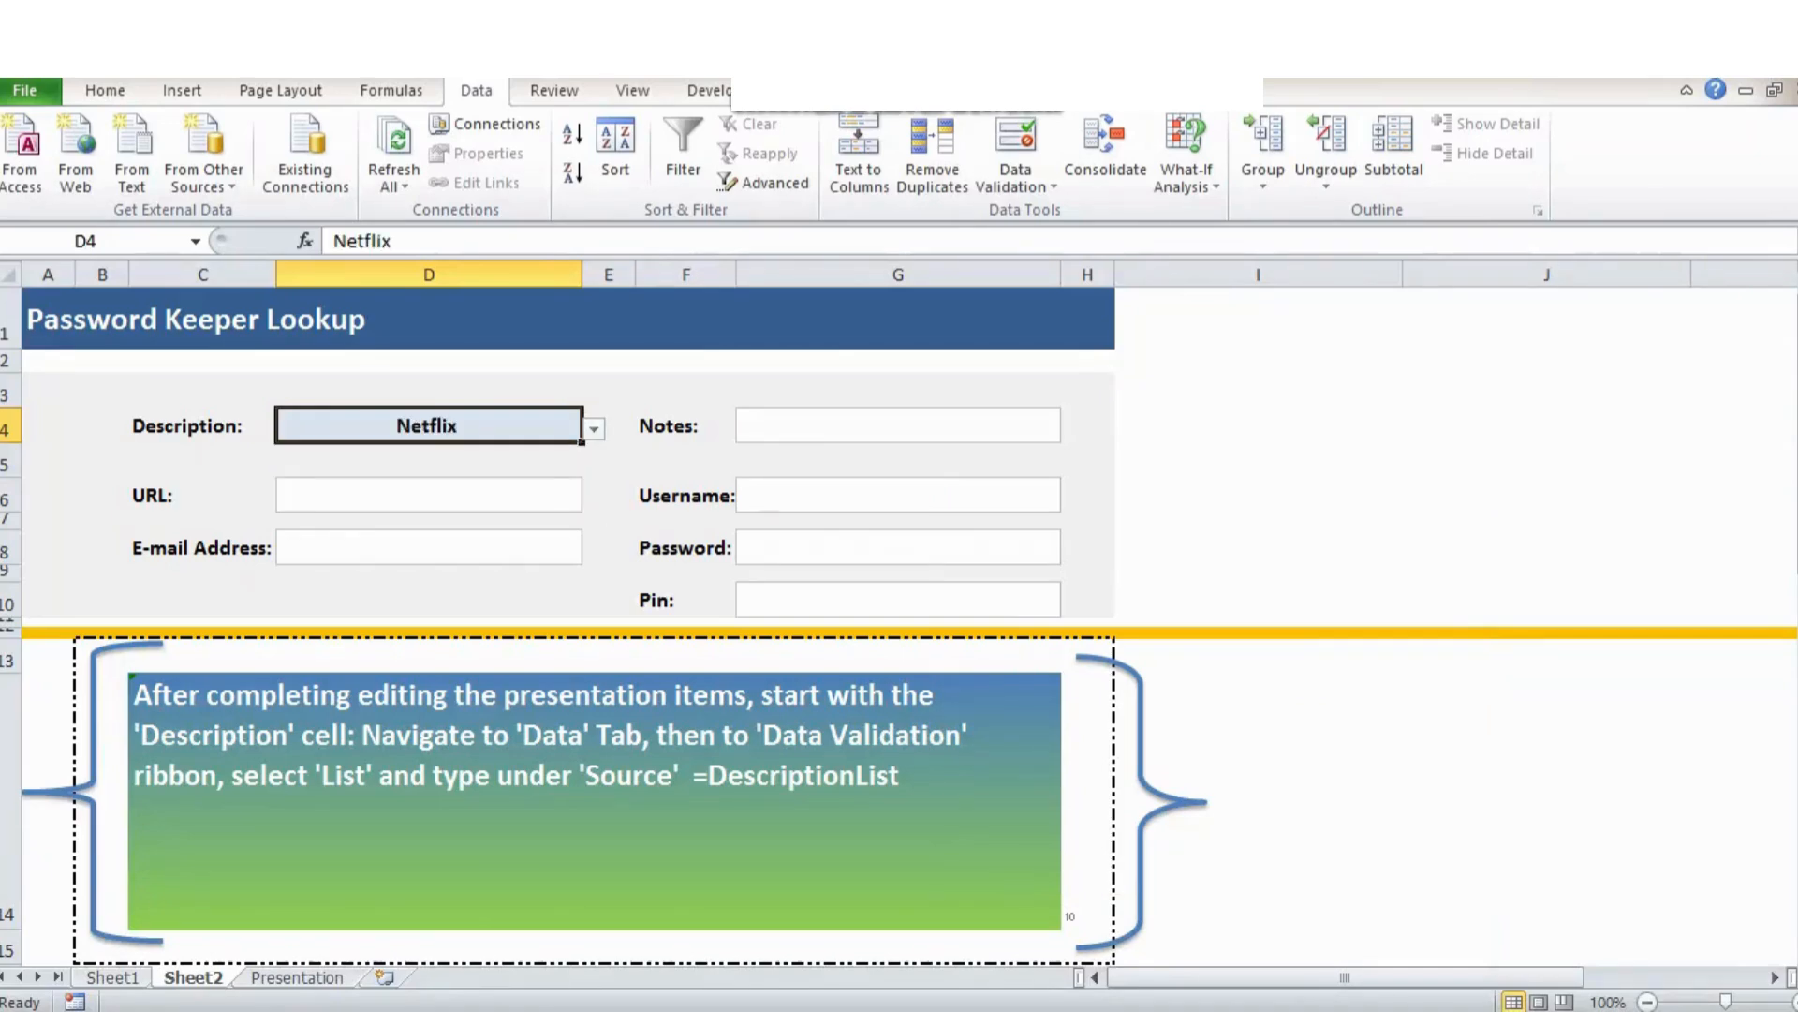
pyautogui.hotkey('alt', 'Down')
pyautogui.press('Down')
pyautogui.press('Return')
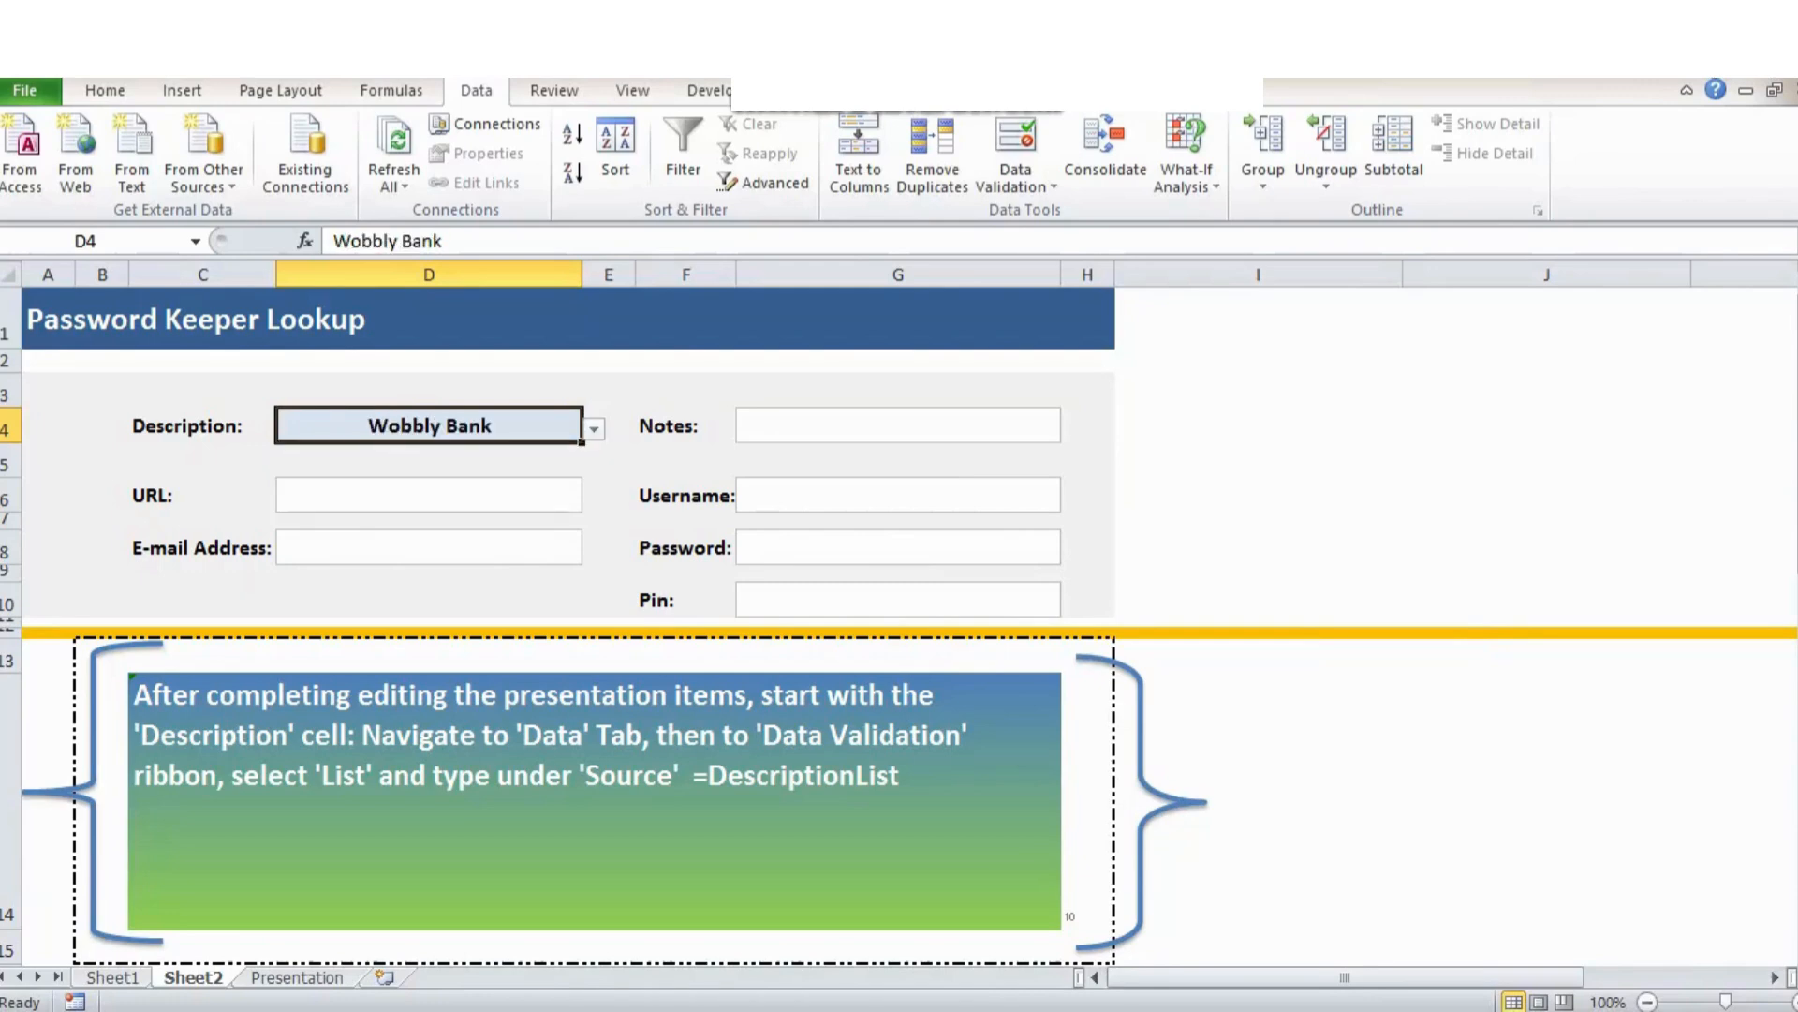
# Select Notes cell G4, then enter 11 in step counter H14.
pyautogui.click(898, 425)
pyautogui.click(1087, 802)
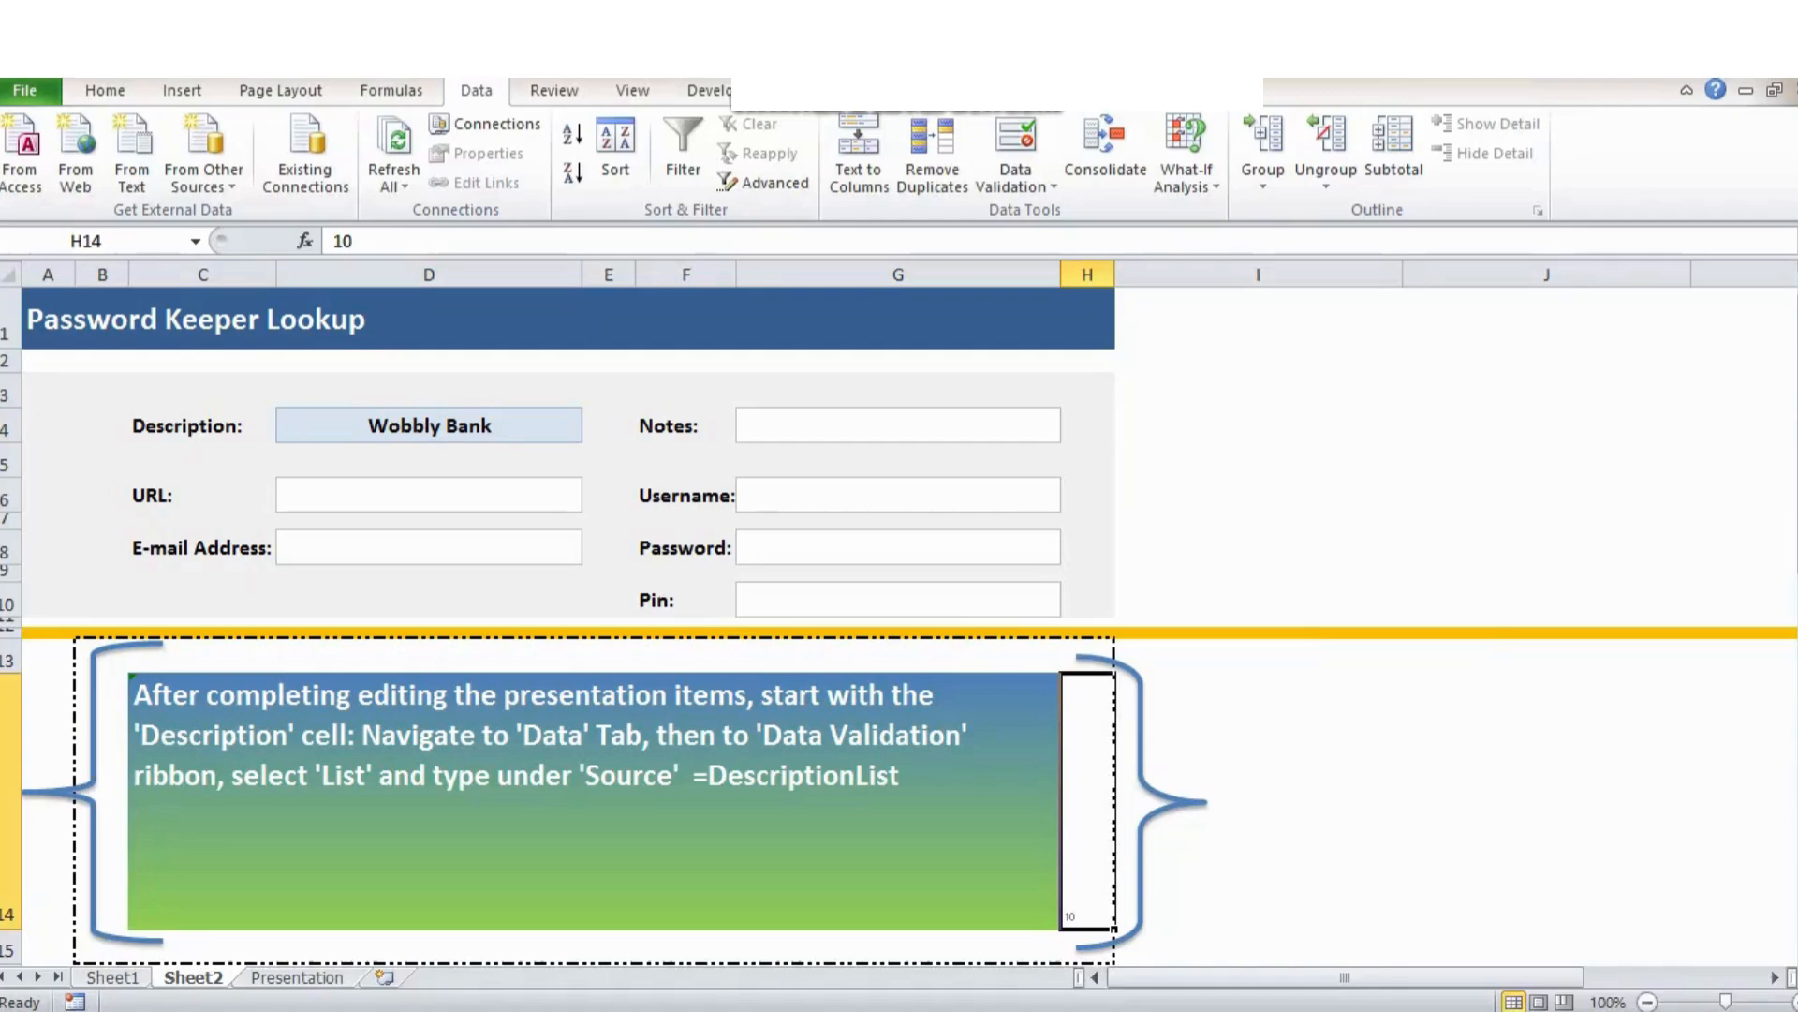
pyautogui.write('11')
pyautogui.hotkey('ctrl', 'Return')
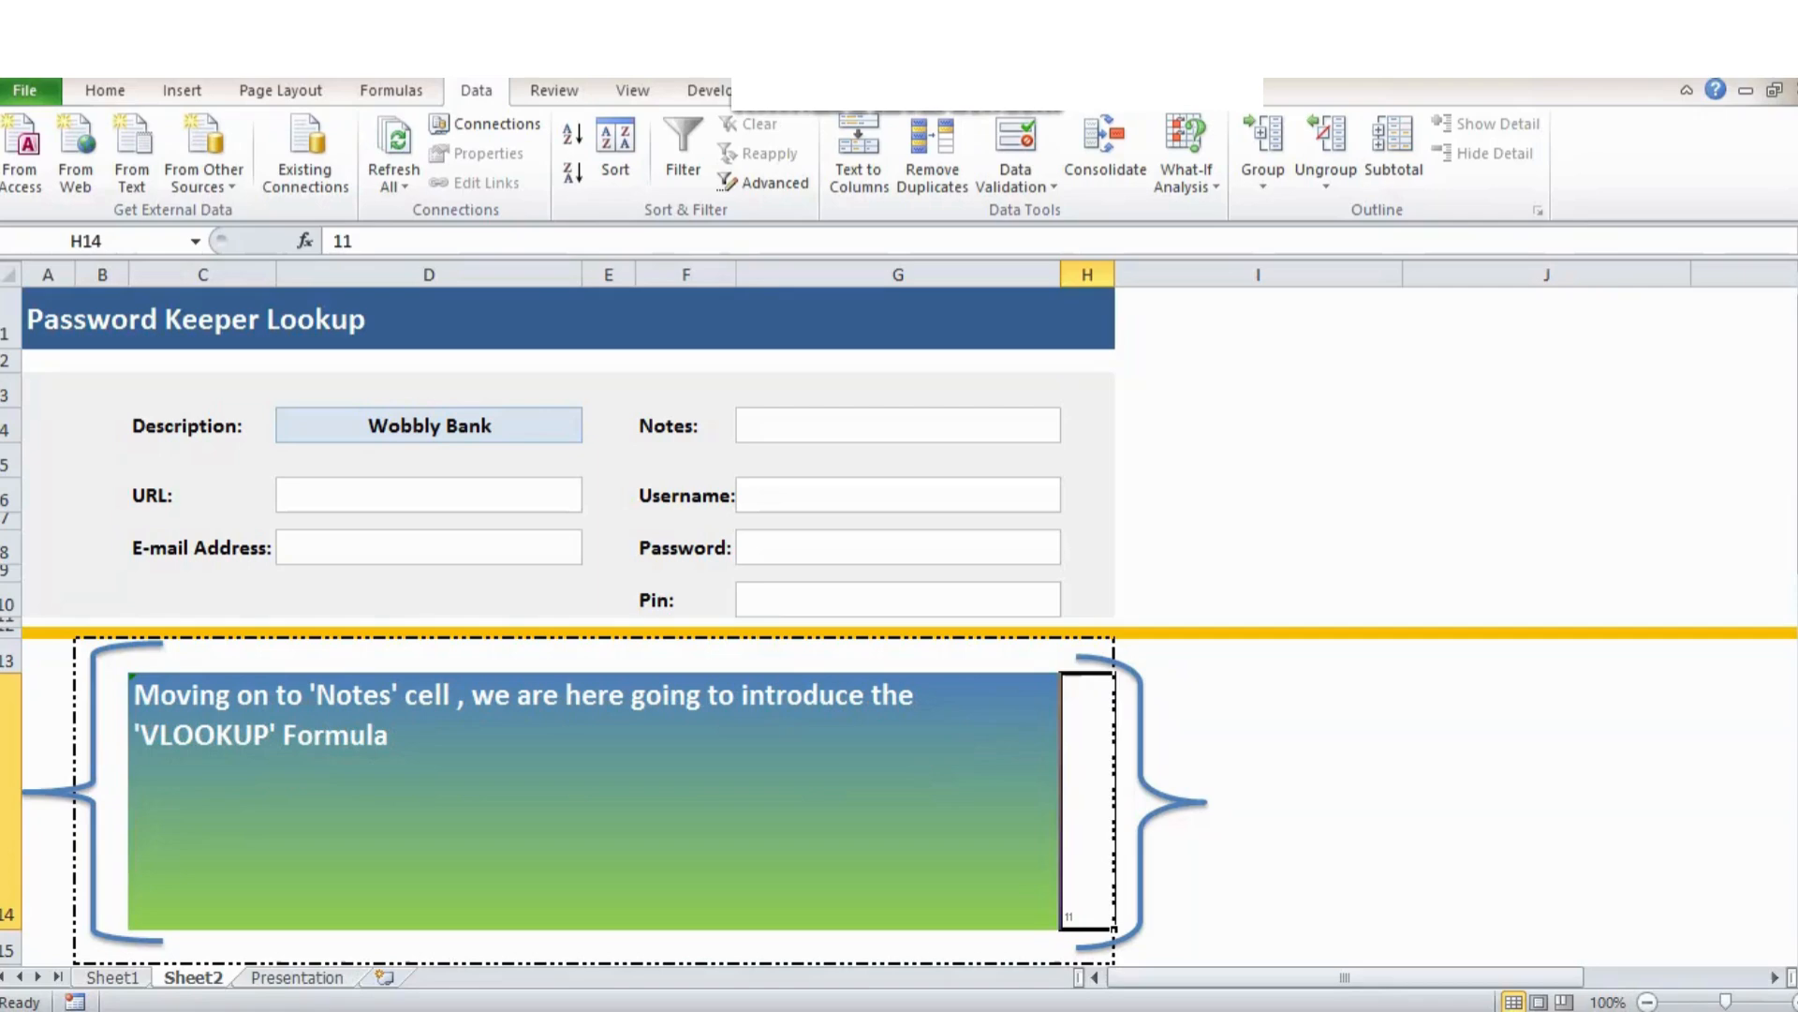
# Enter 12 in step counter H14.
pyautogui.click(898, 425)
pyautogui.click(1087, 802)
pyautogui.write('12')
pyautogui.hotkey('ctrl', 'Return')
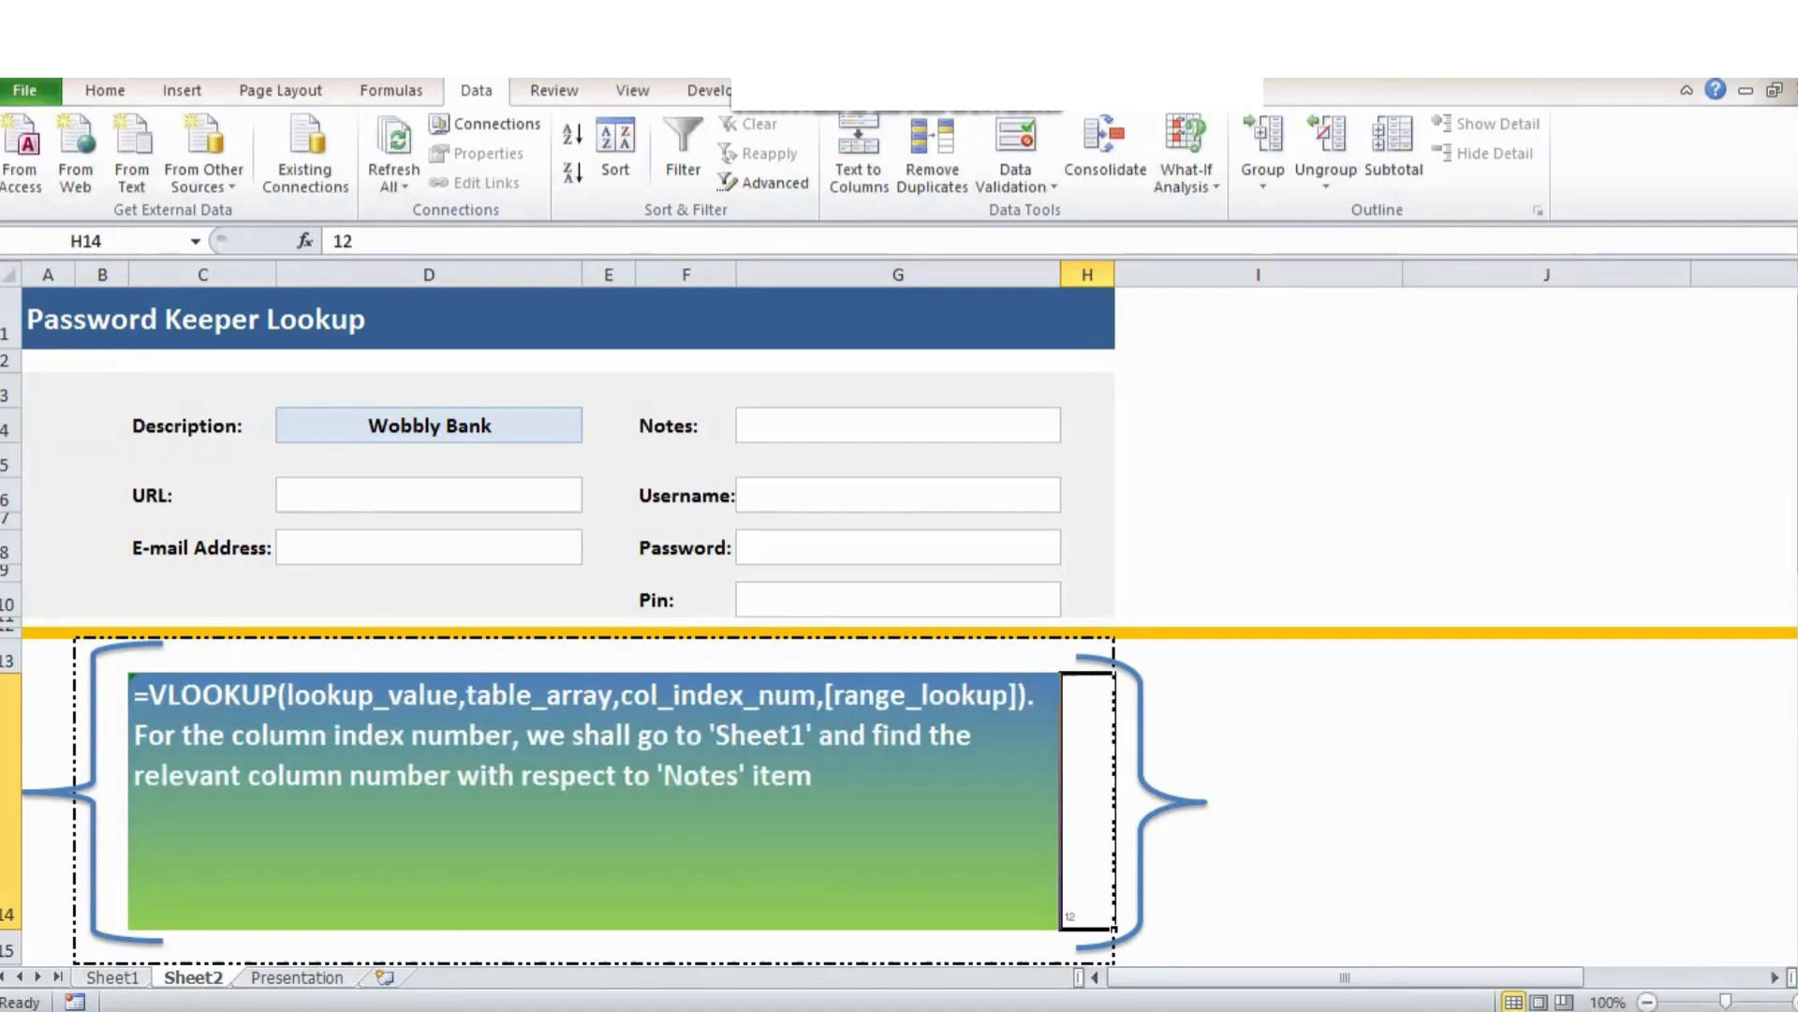
# Write =VLOOKUP(D4,DatabaseTable,8) in Notes cell G4.
pyautogui.click(898, 425)
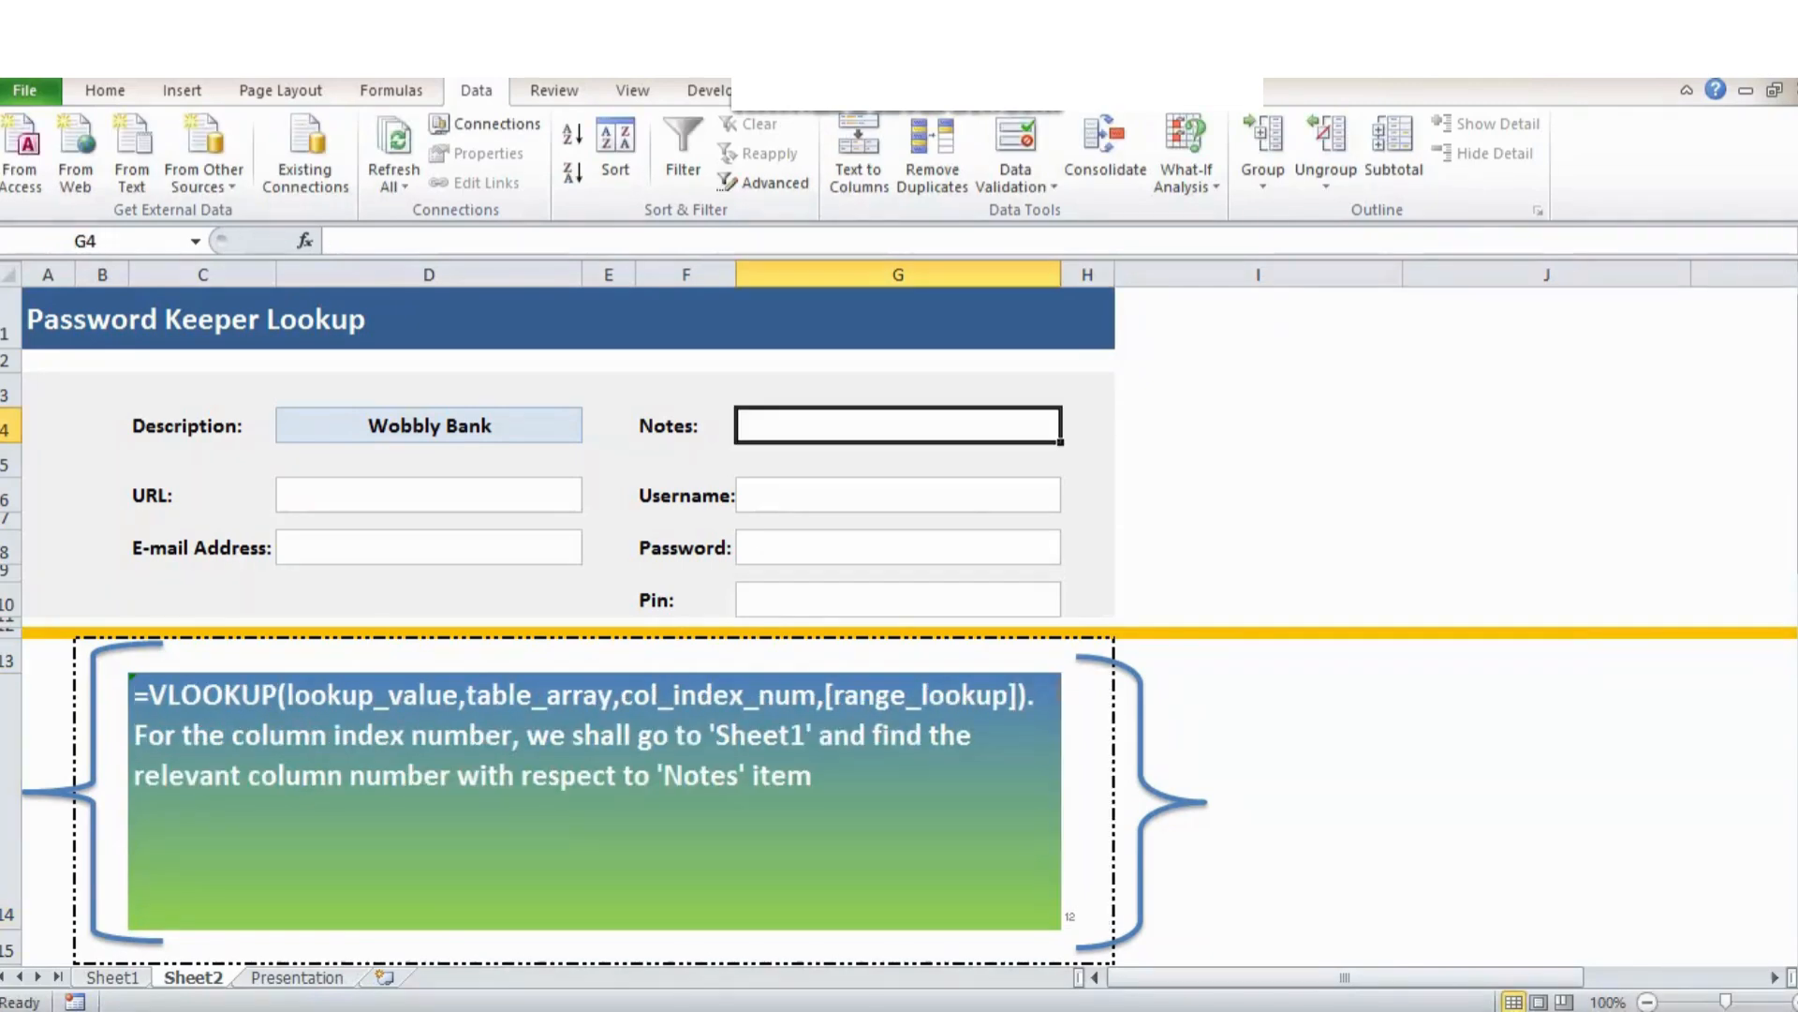
pyautogui.write('=v')
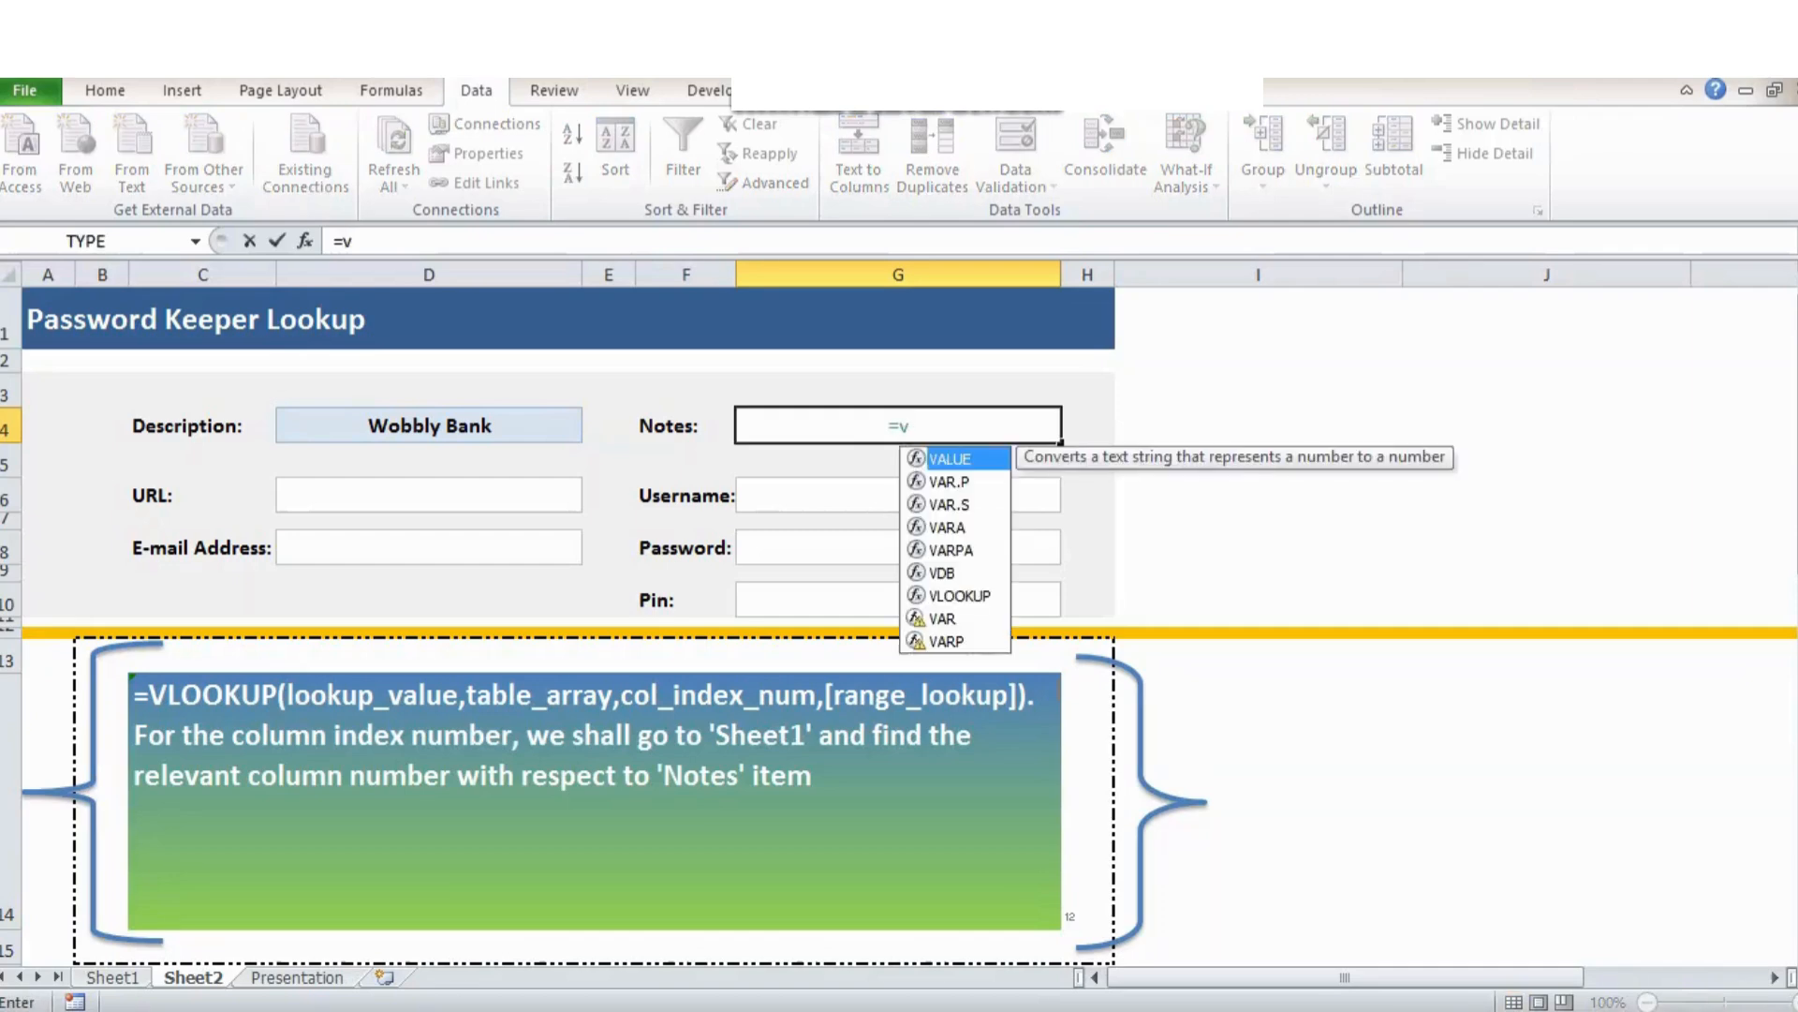
pyautogui.write('loo')
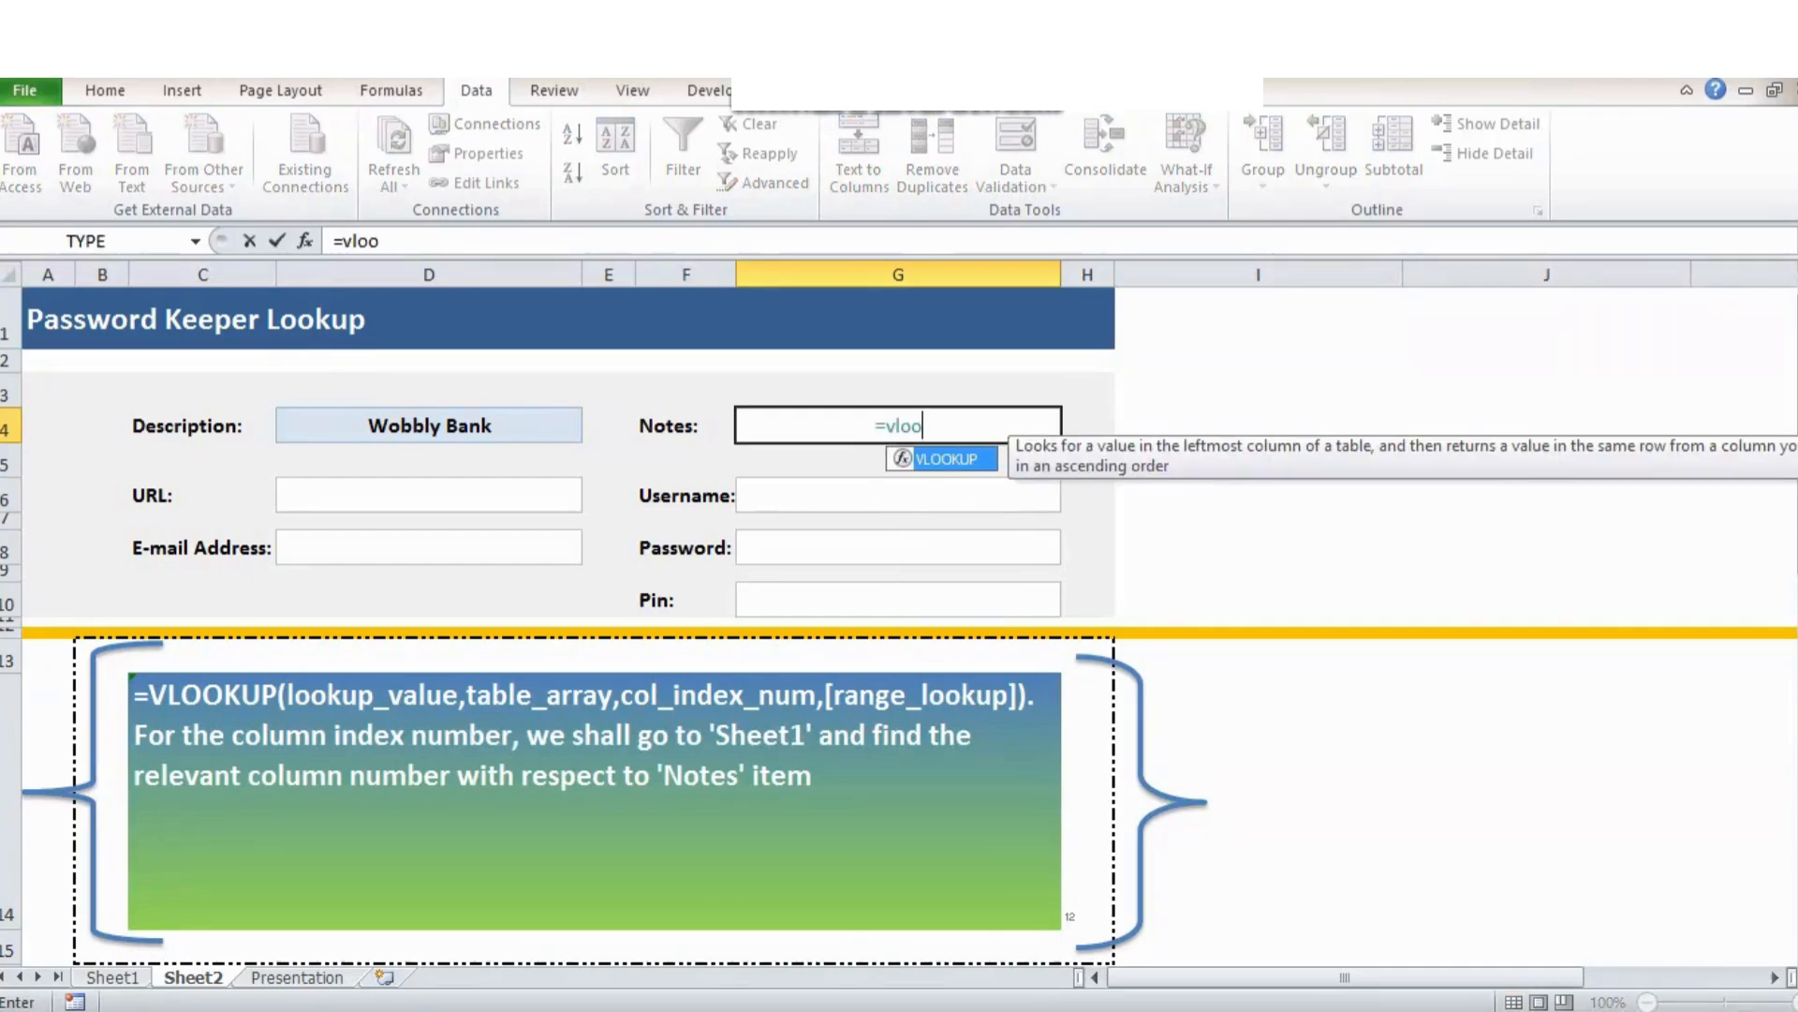
pyautogui.press('Tab')
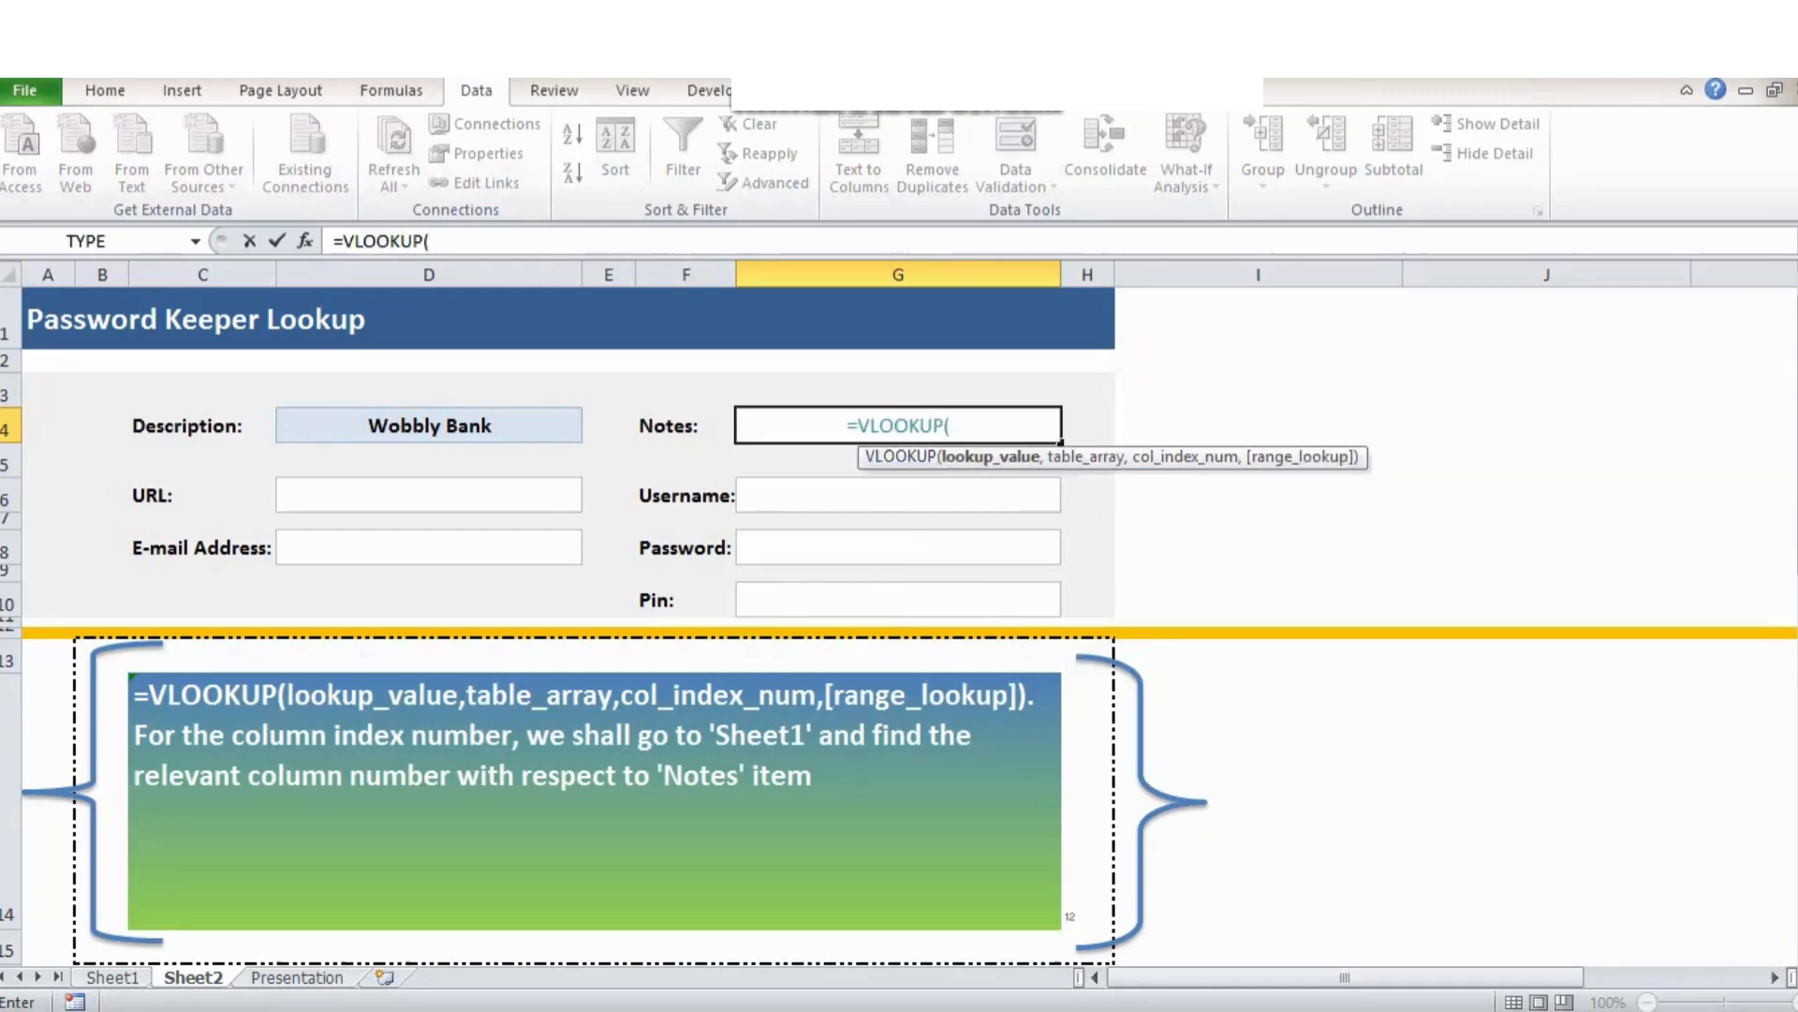
pyautogui.click(429, 426)
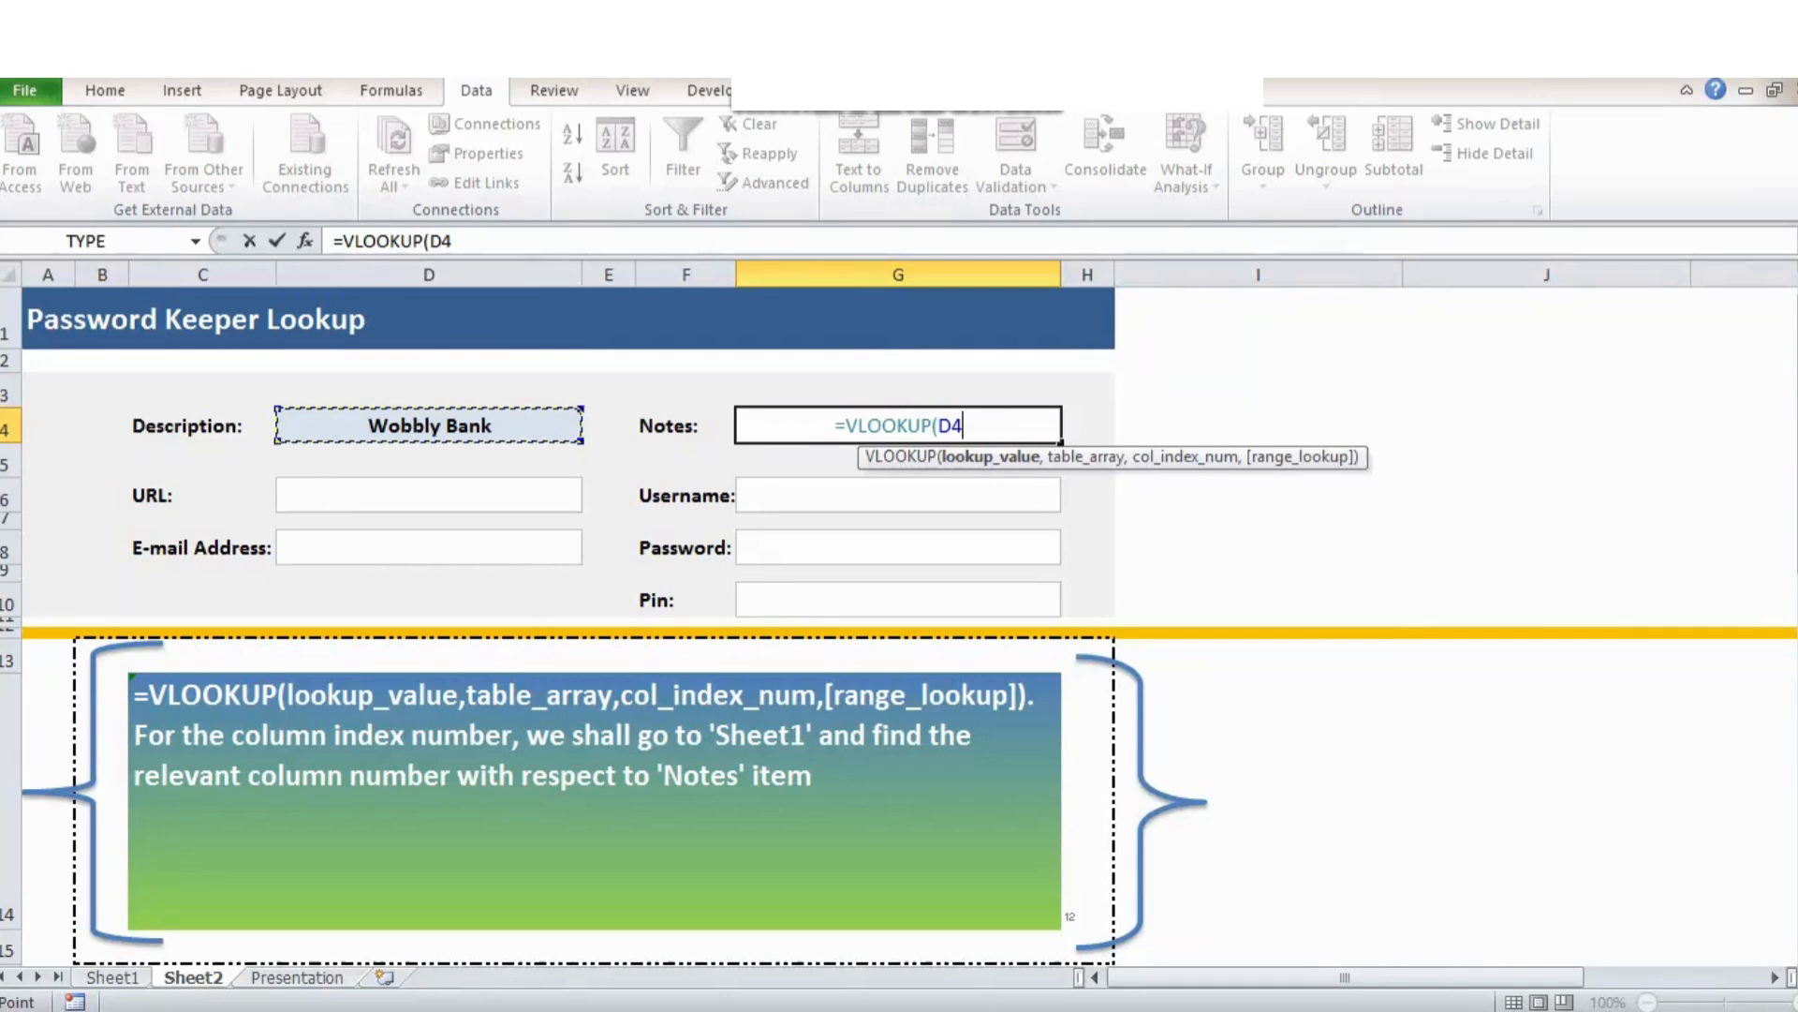
pyautogui.click(453, 241)
pyautogui.write(',')
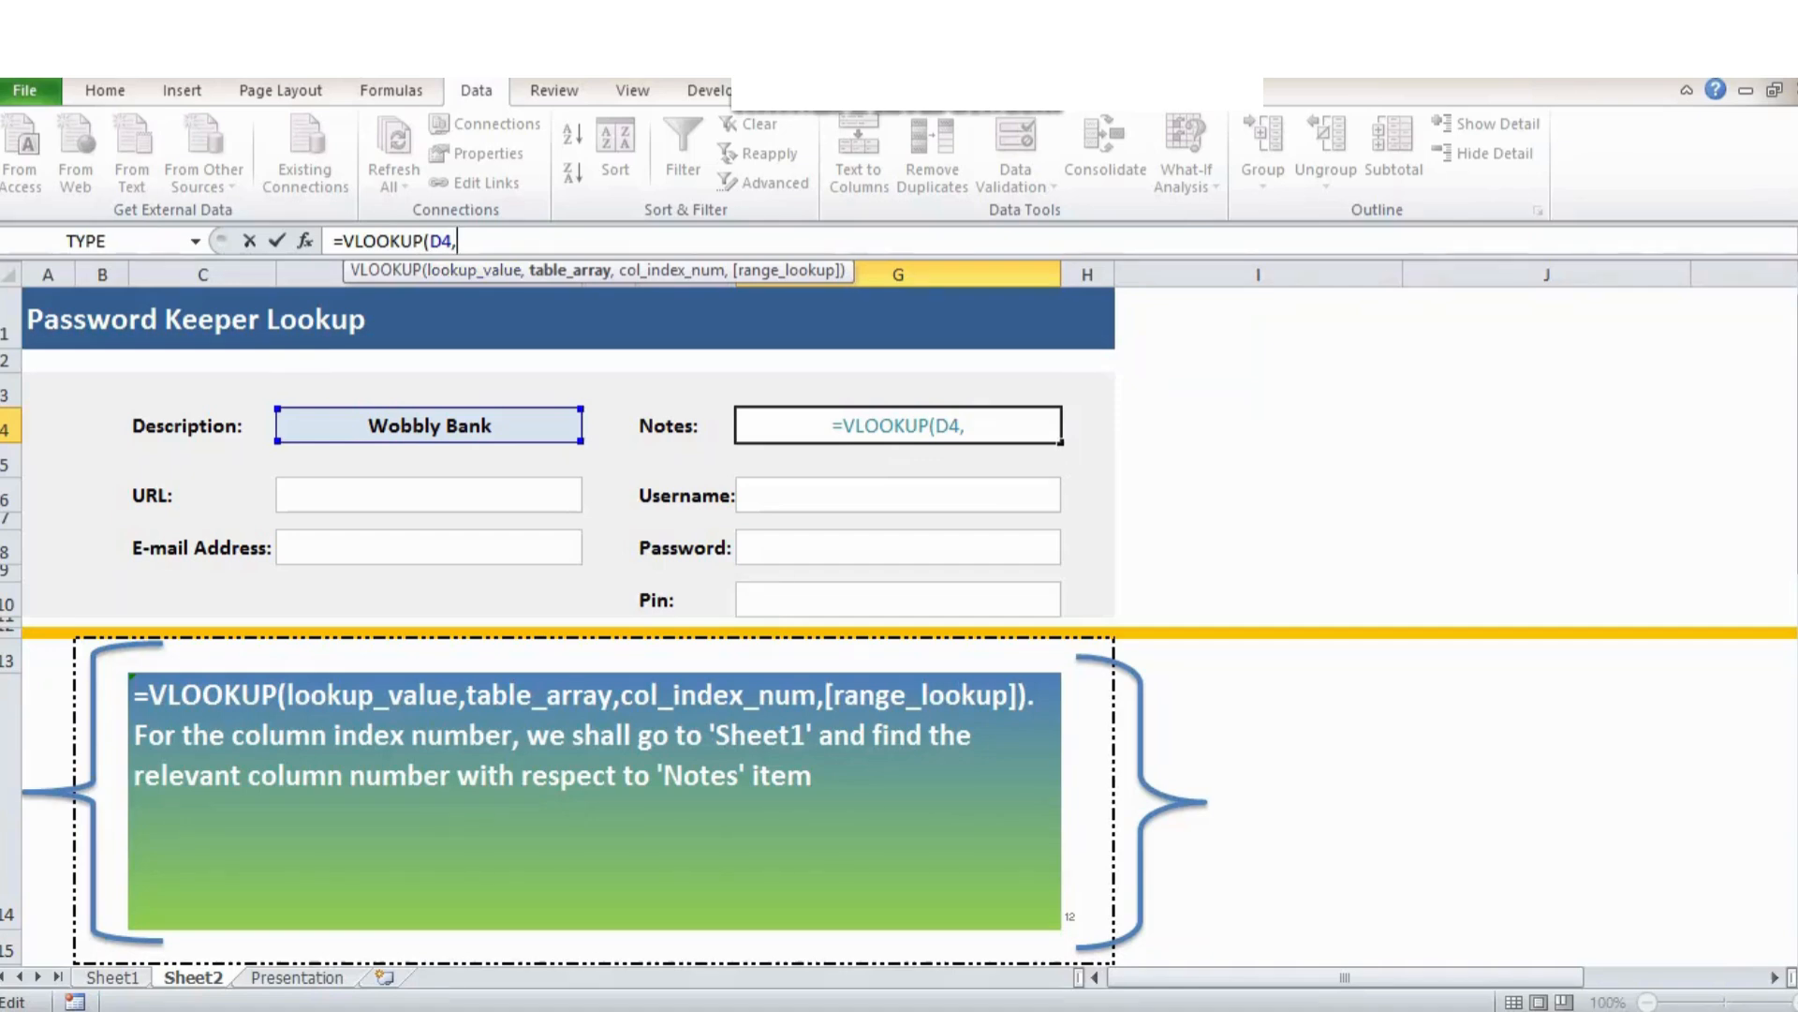
pyautogui.click(965, 426)
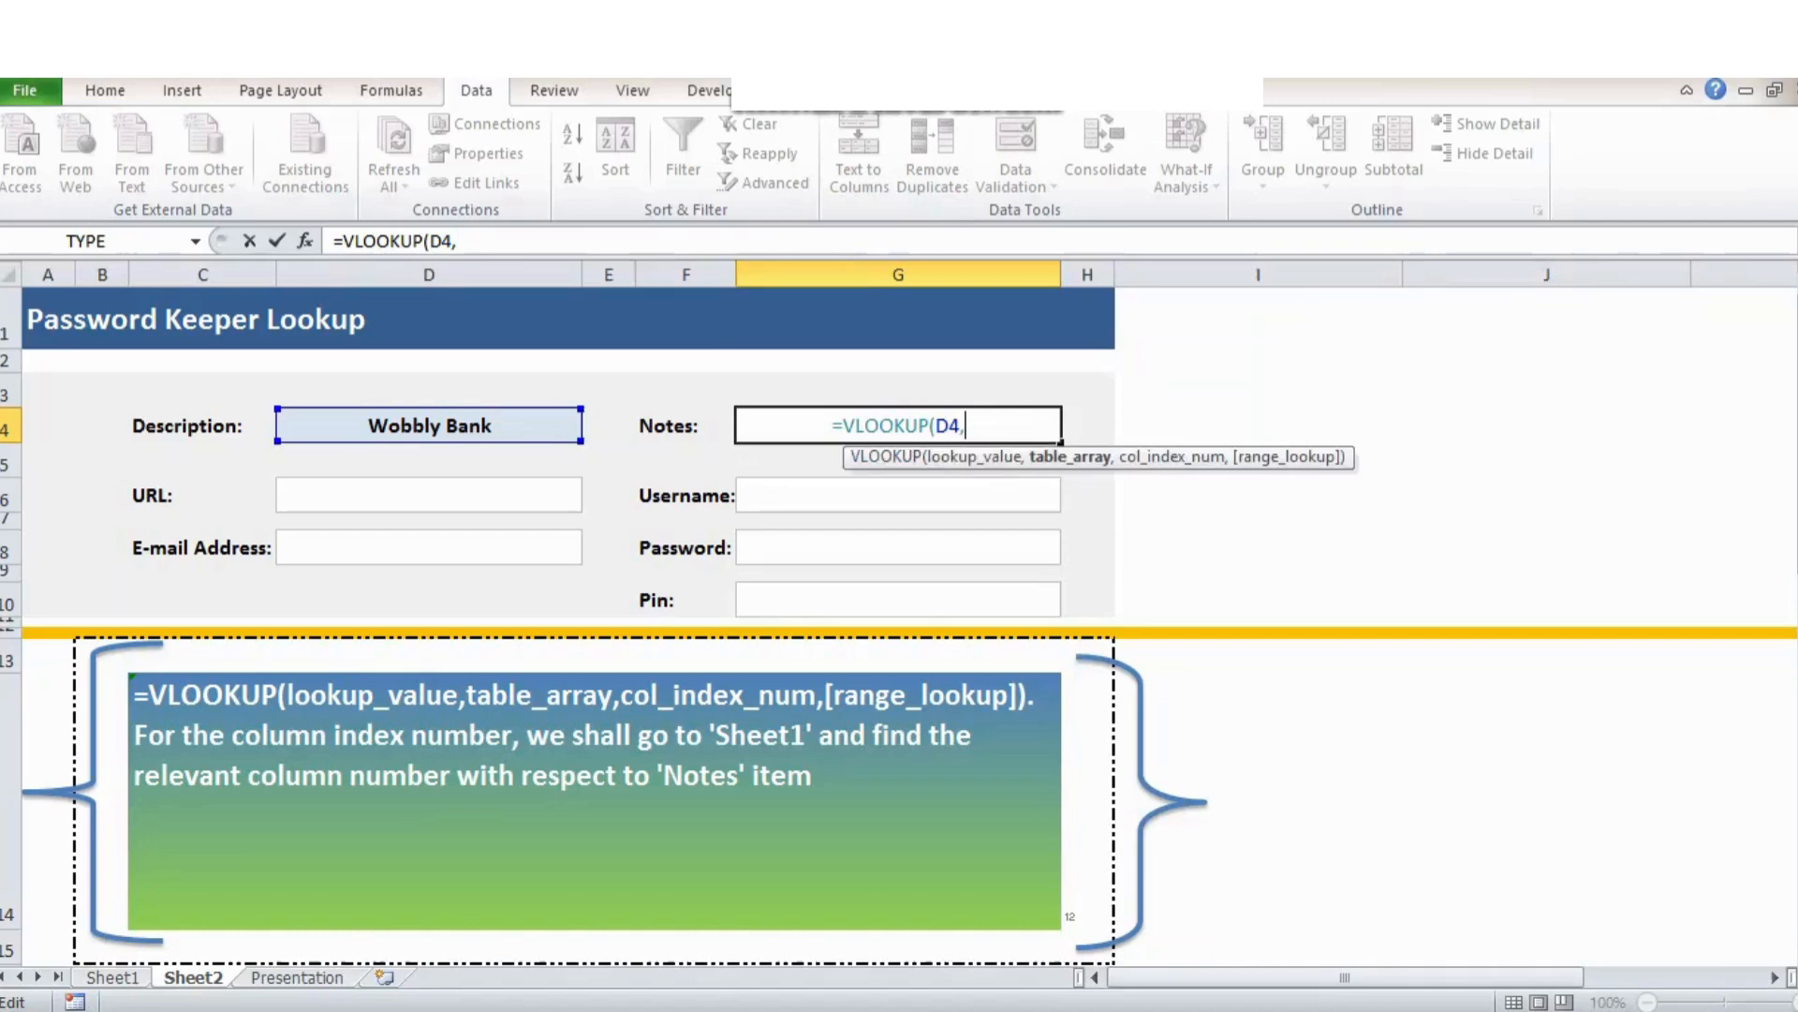
pyautogui.write('Databs')
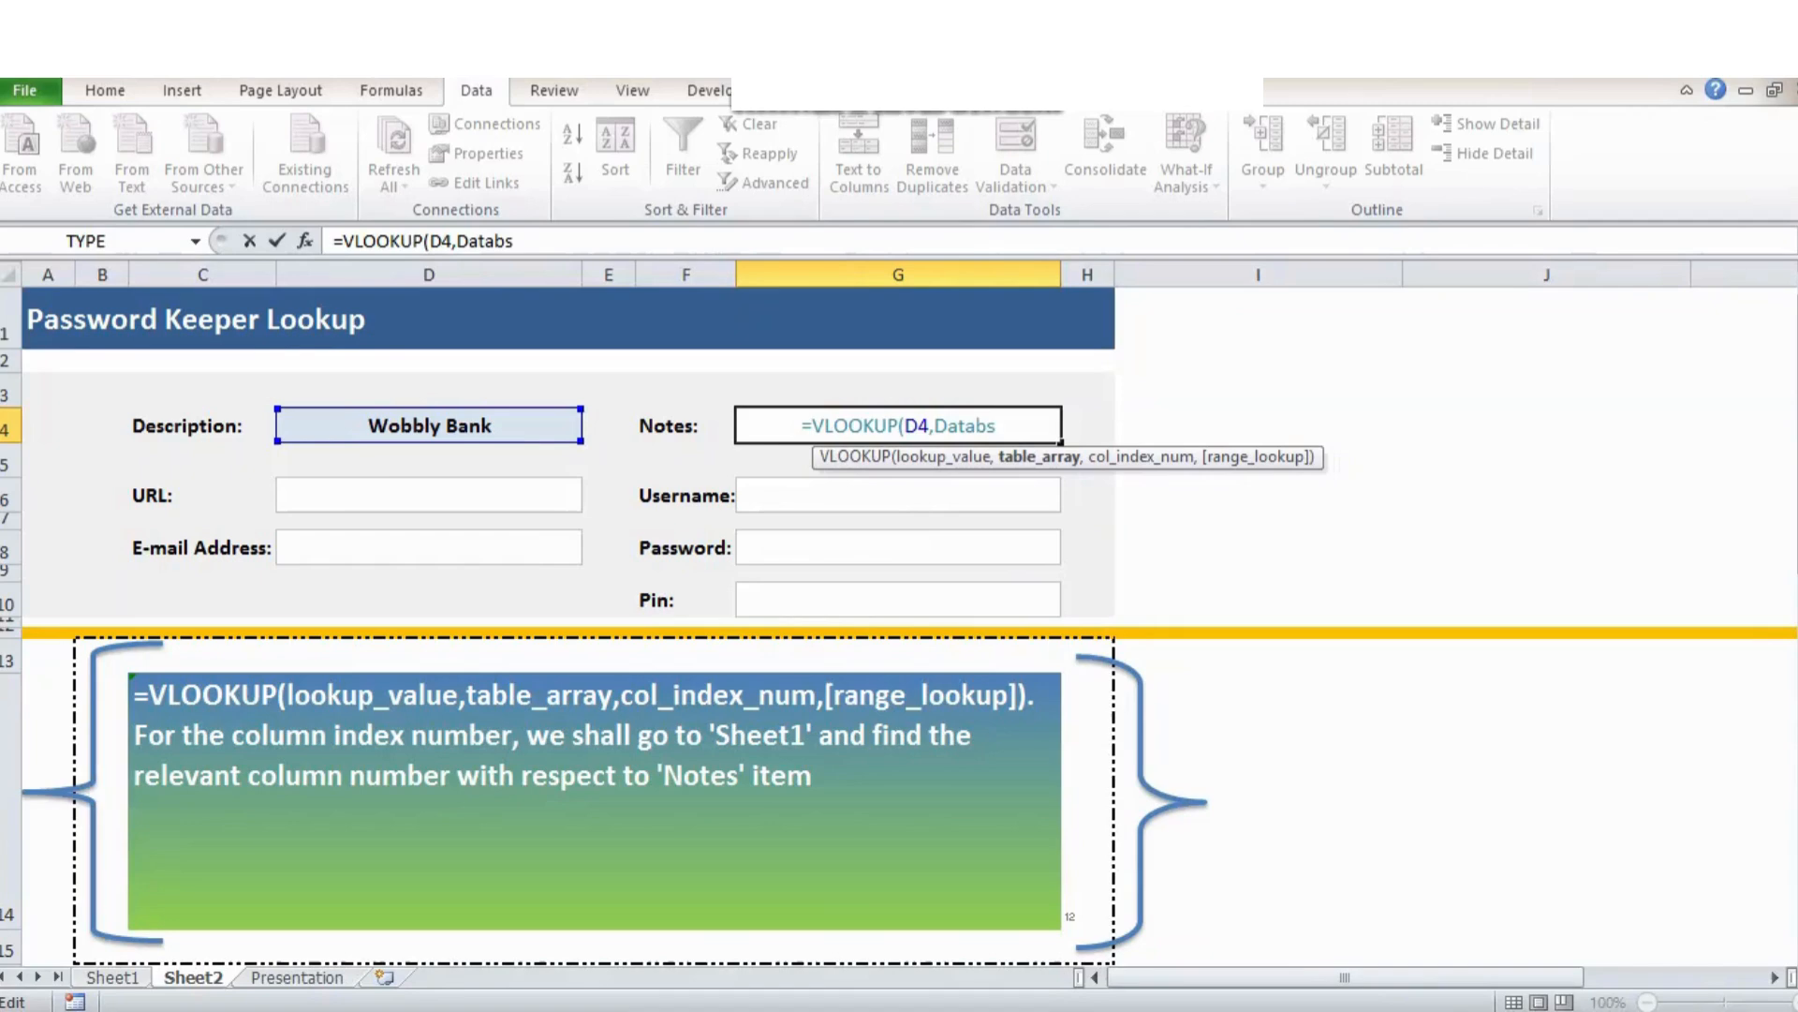
pyautogui.press('BackSpace')
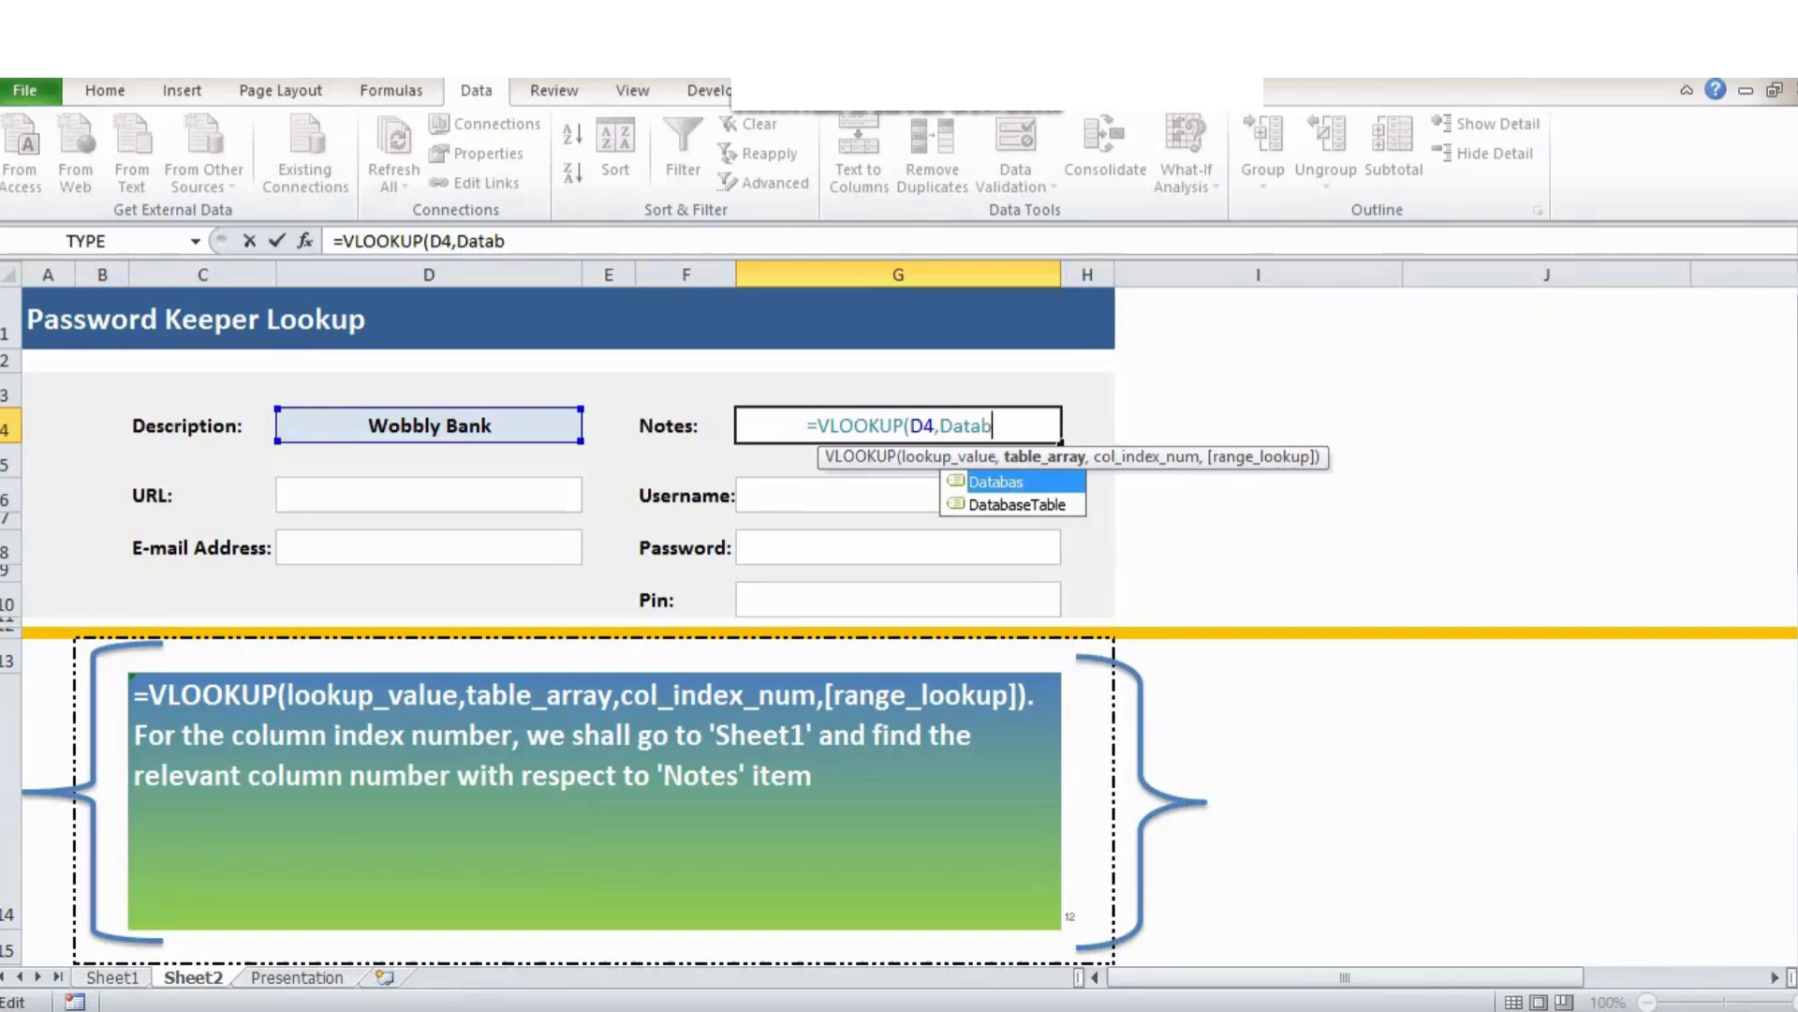
pyautogui.press('Down')
pyautogui.press('Tab')
pyautogui.press('Tab')
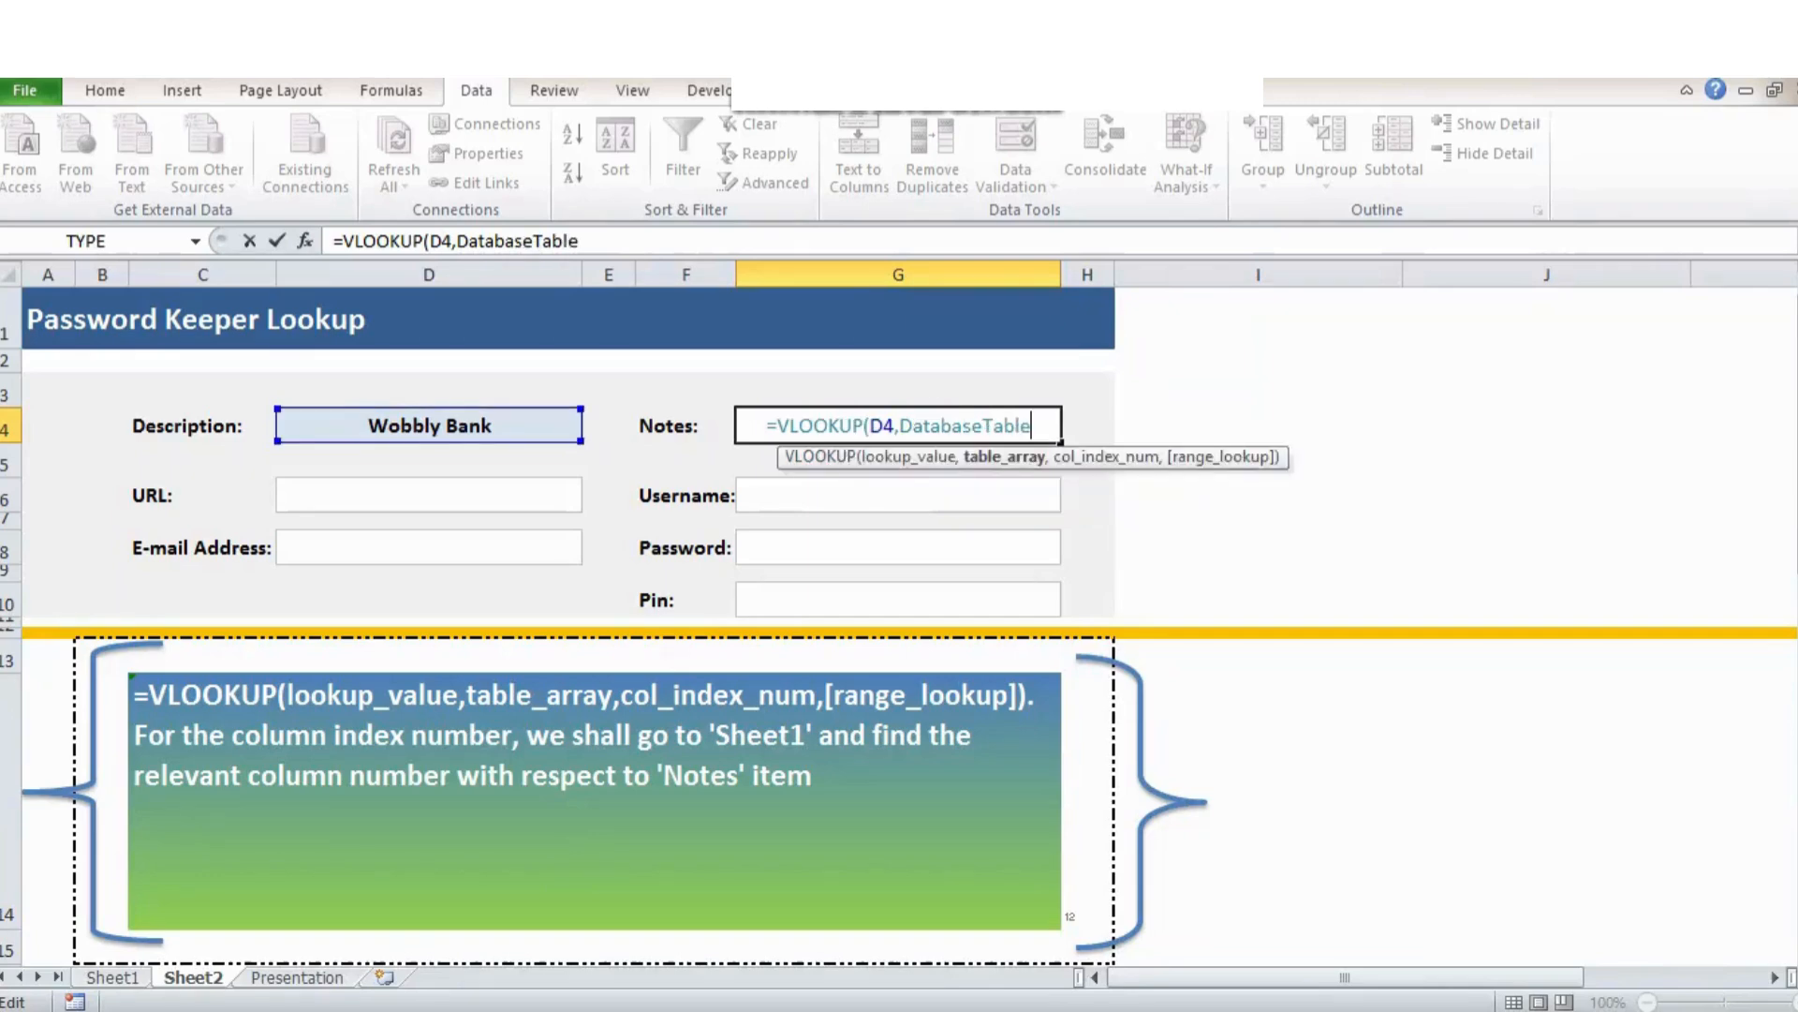
pyautogui.write(',')
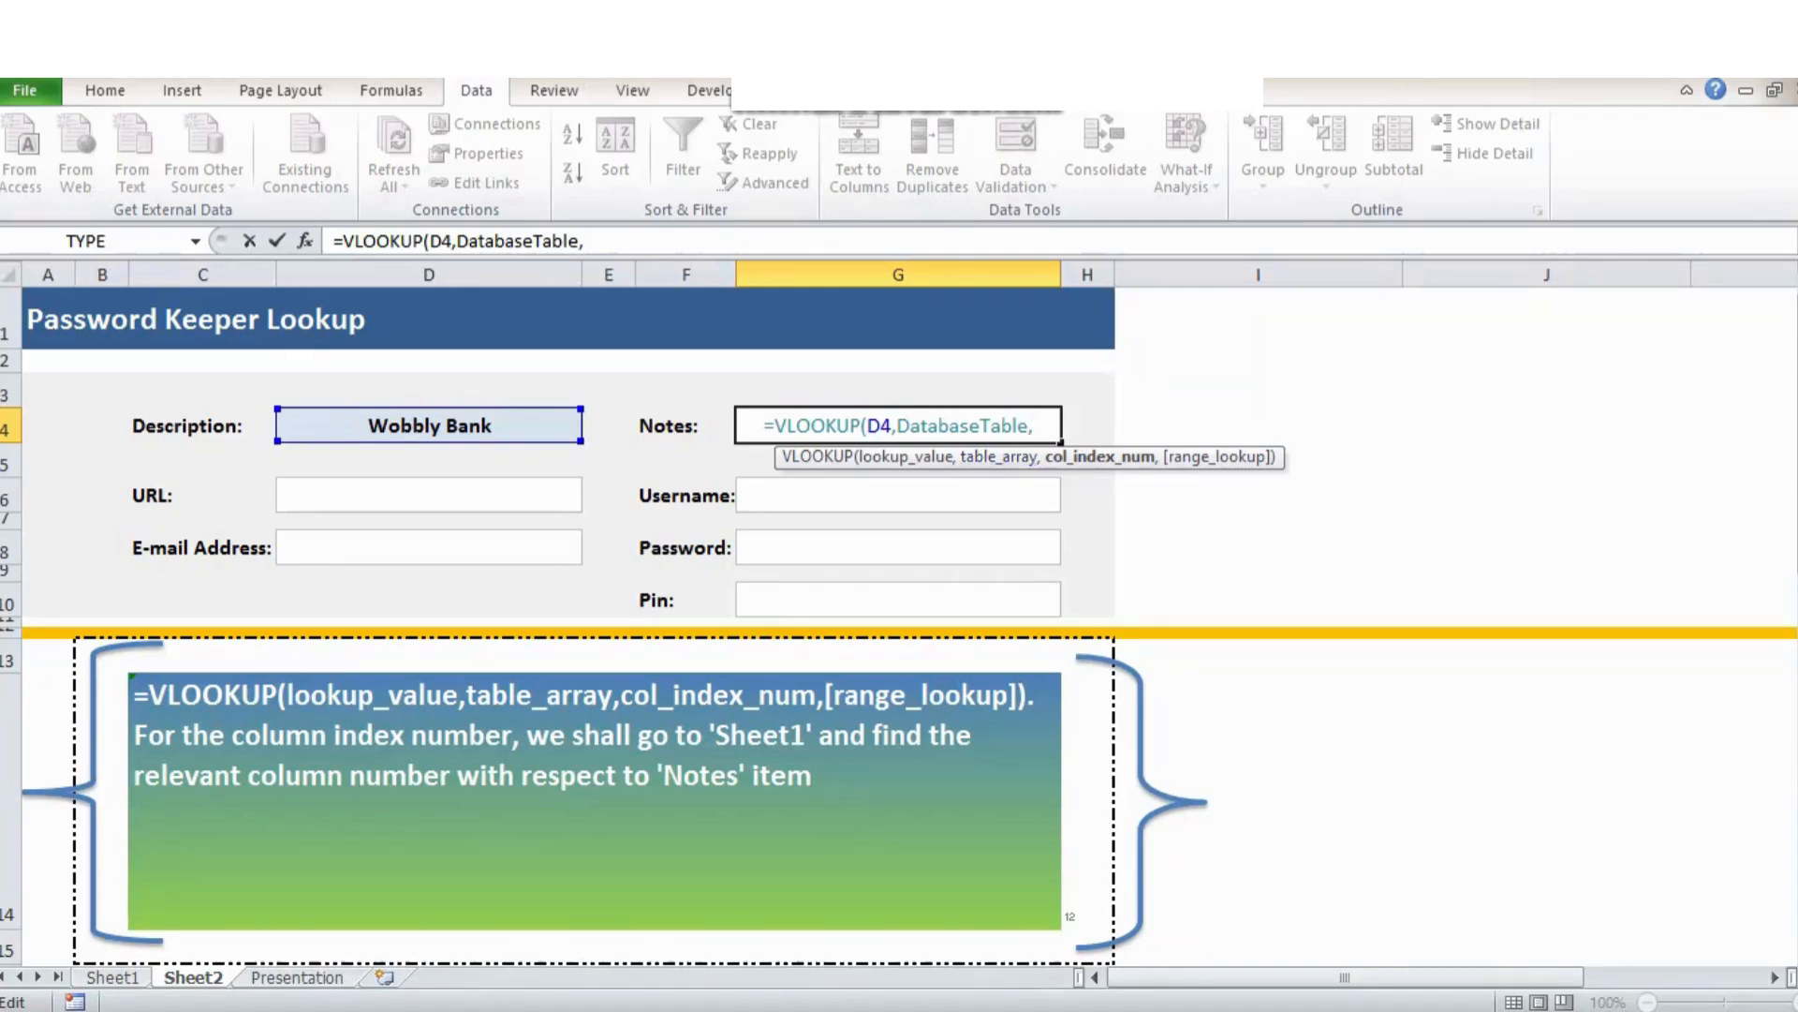
pyautogui.write('8')
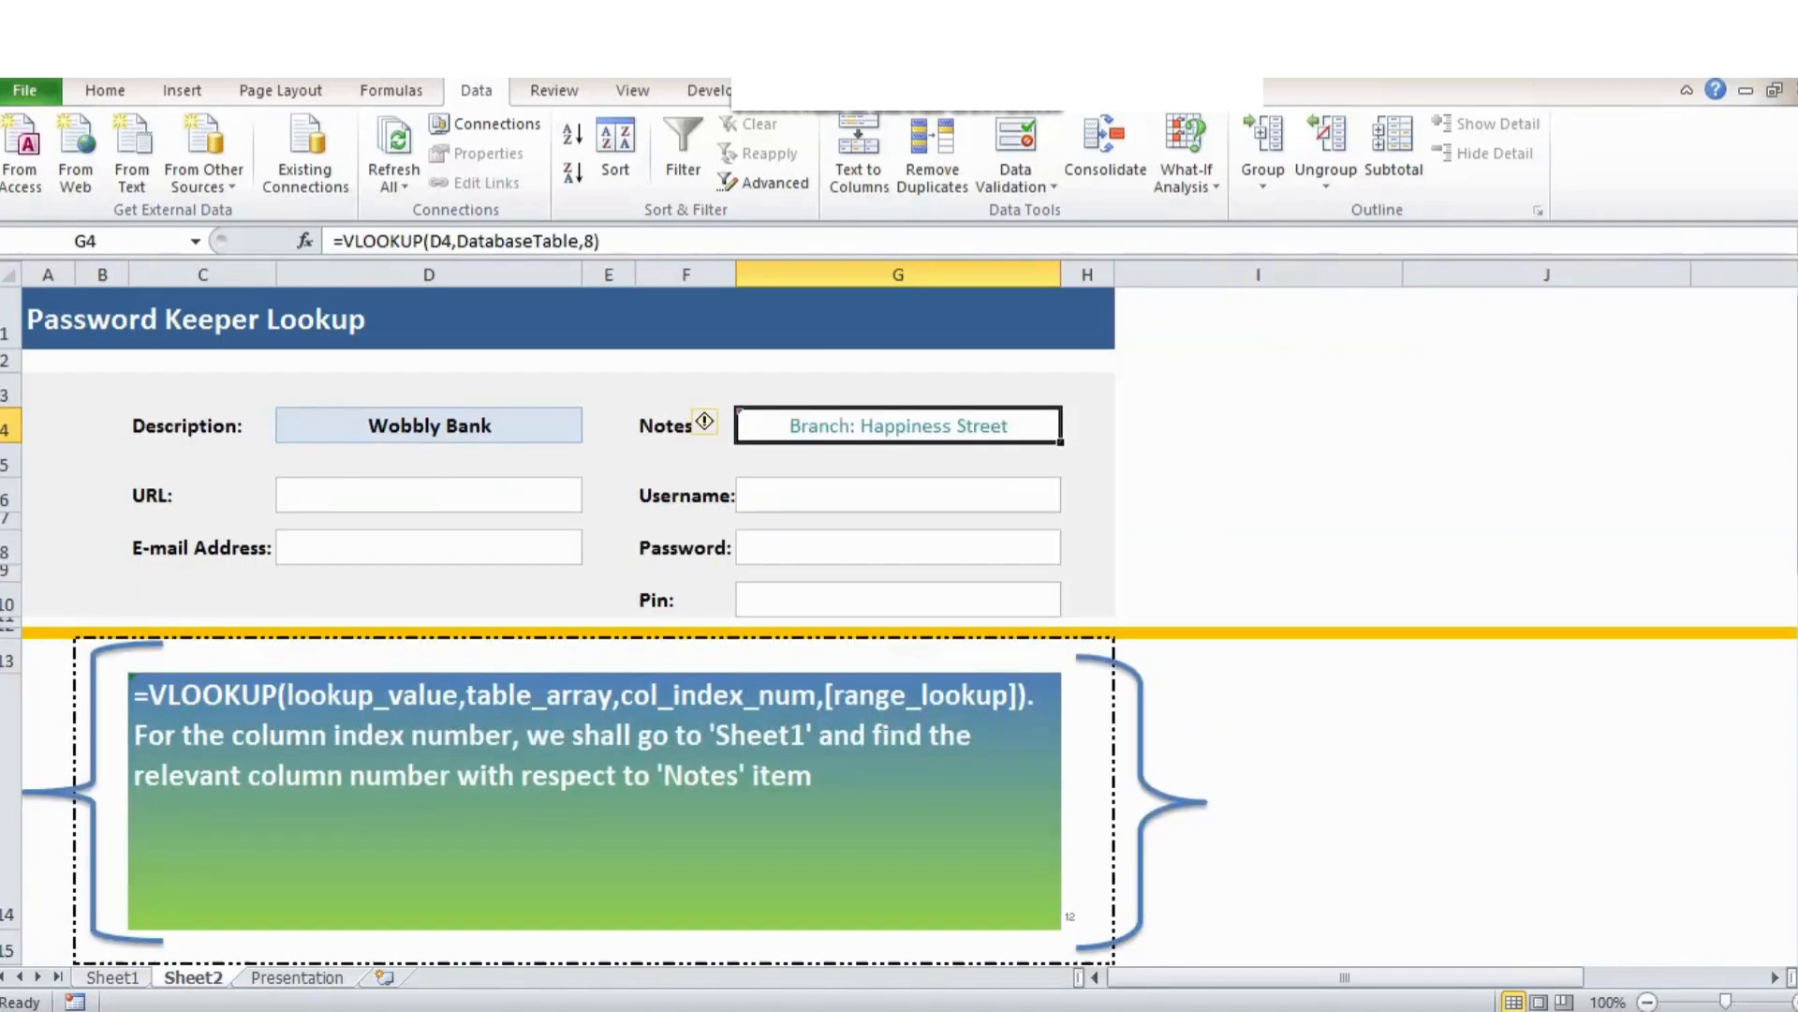
# Add FALSE as the exact-match argument to the Notes VLOOKUP in G4.
pyautogui.press('F2')
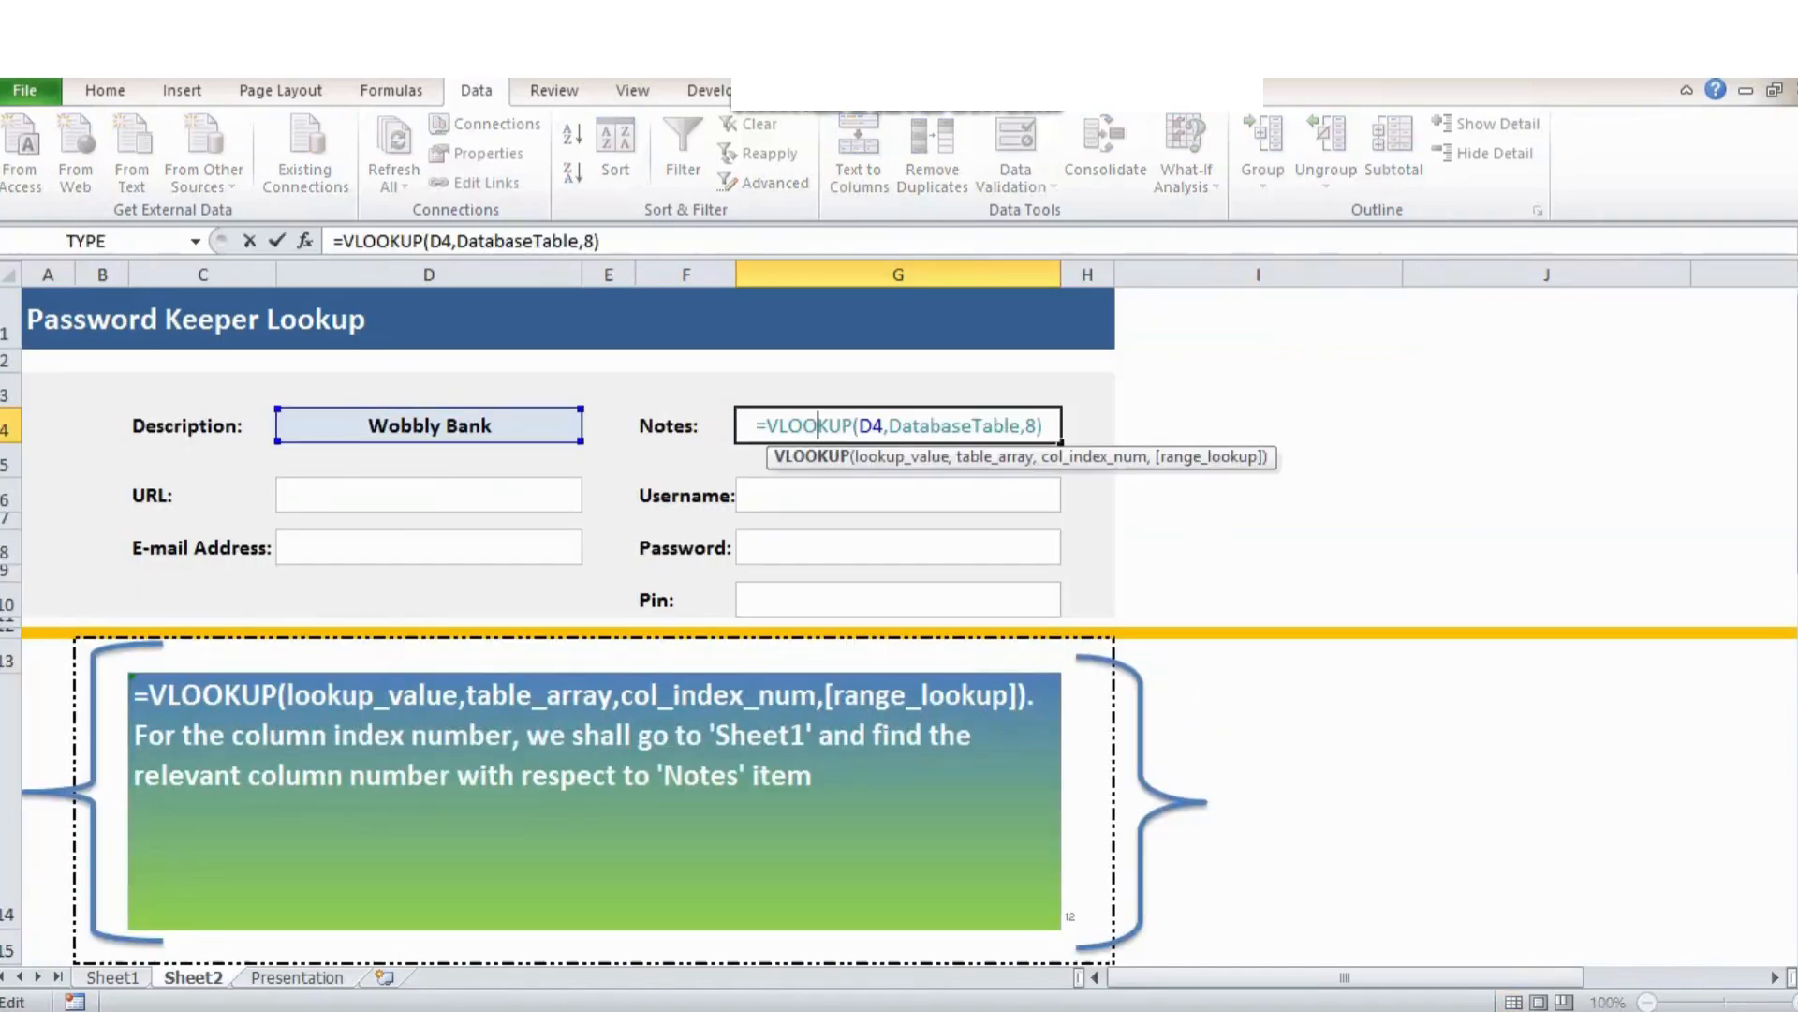
pyautogui.click(1037, 426)
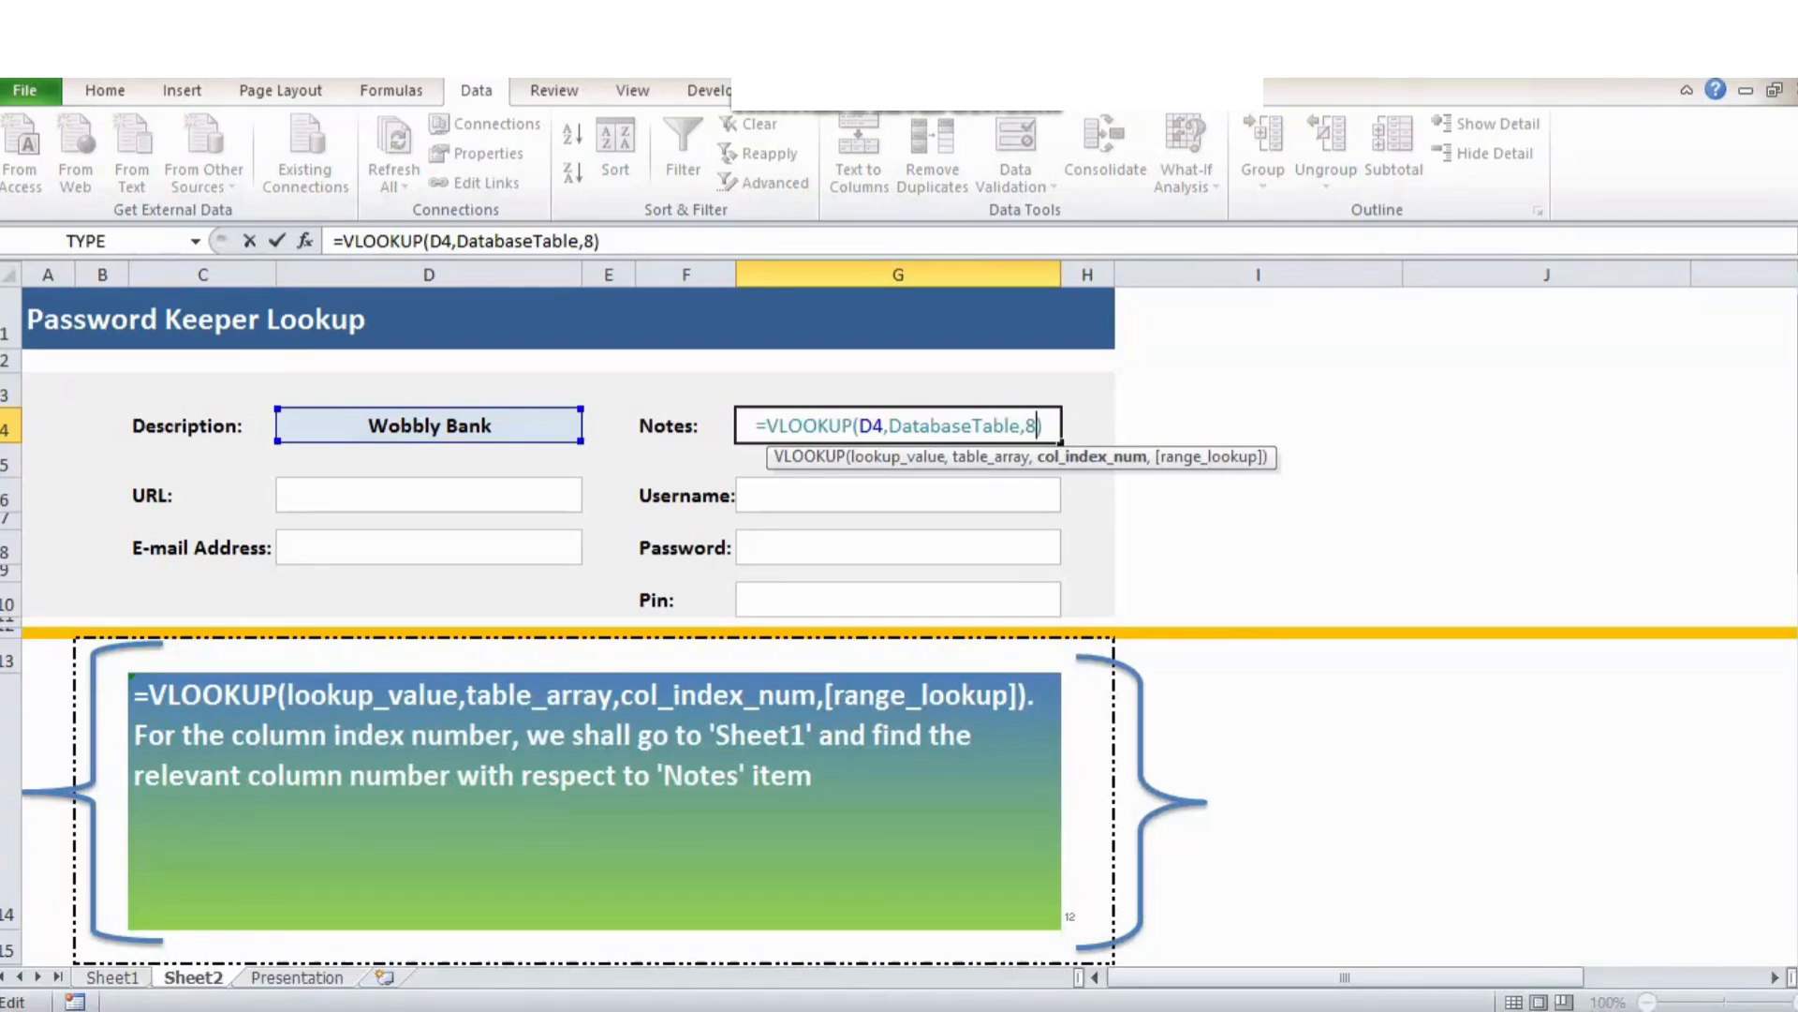
pyautogui.write(',')
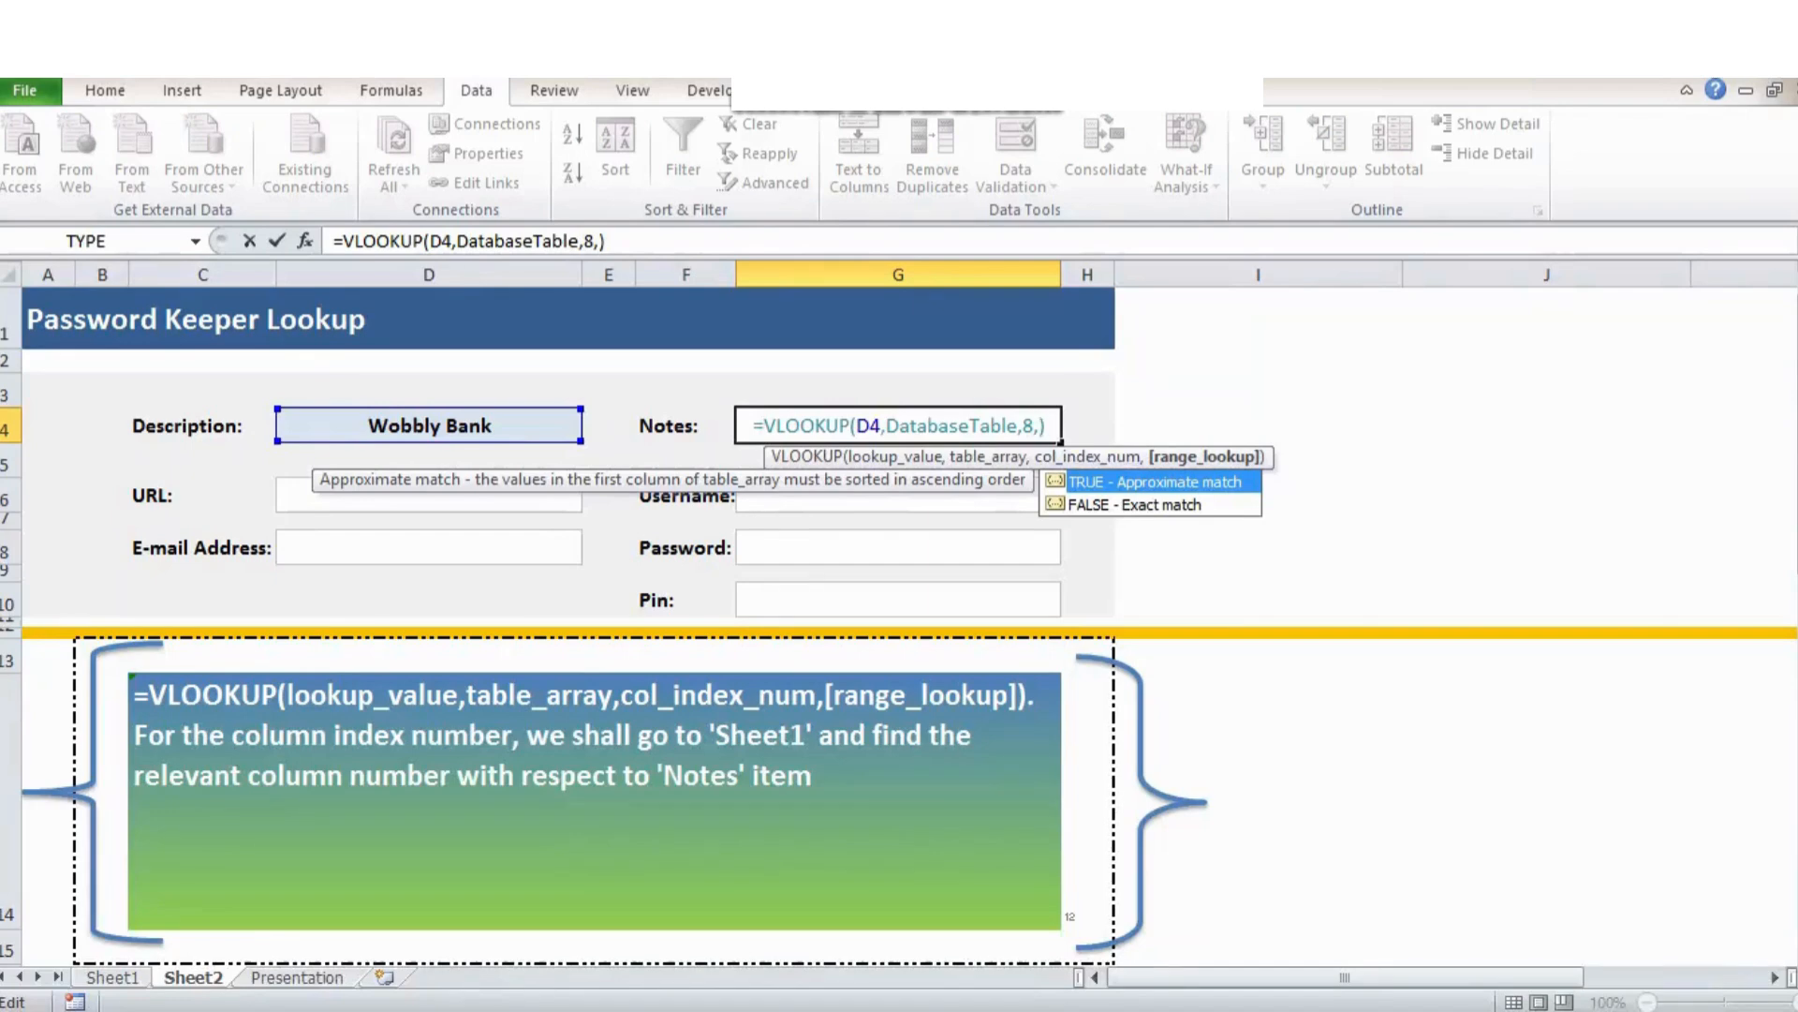
pyautogui.doubleClick(1091, 505)
pyautogui.click(1092, 503)
# Check G4's formula against the Wobbly Bank notes entry and advance to the next note.
pyautogui.click(898, 425)
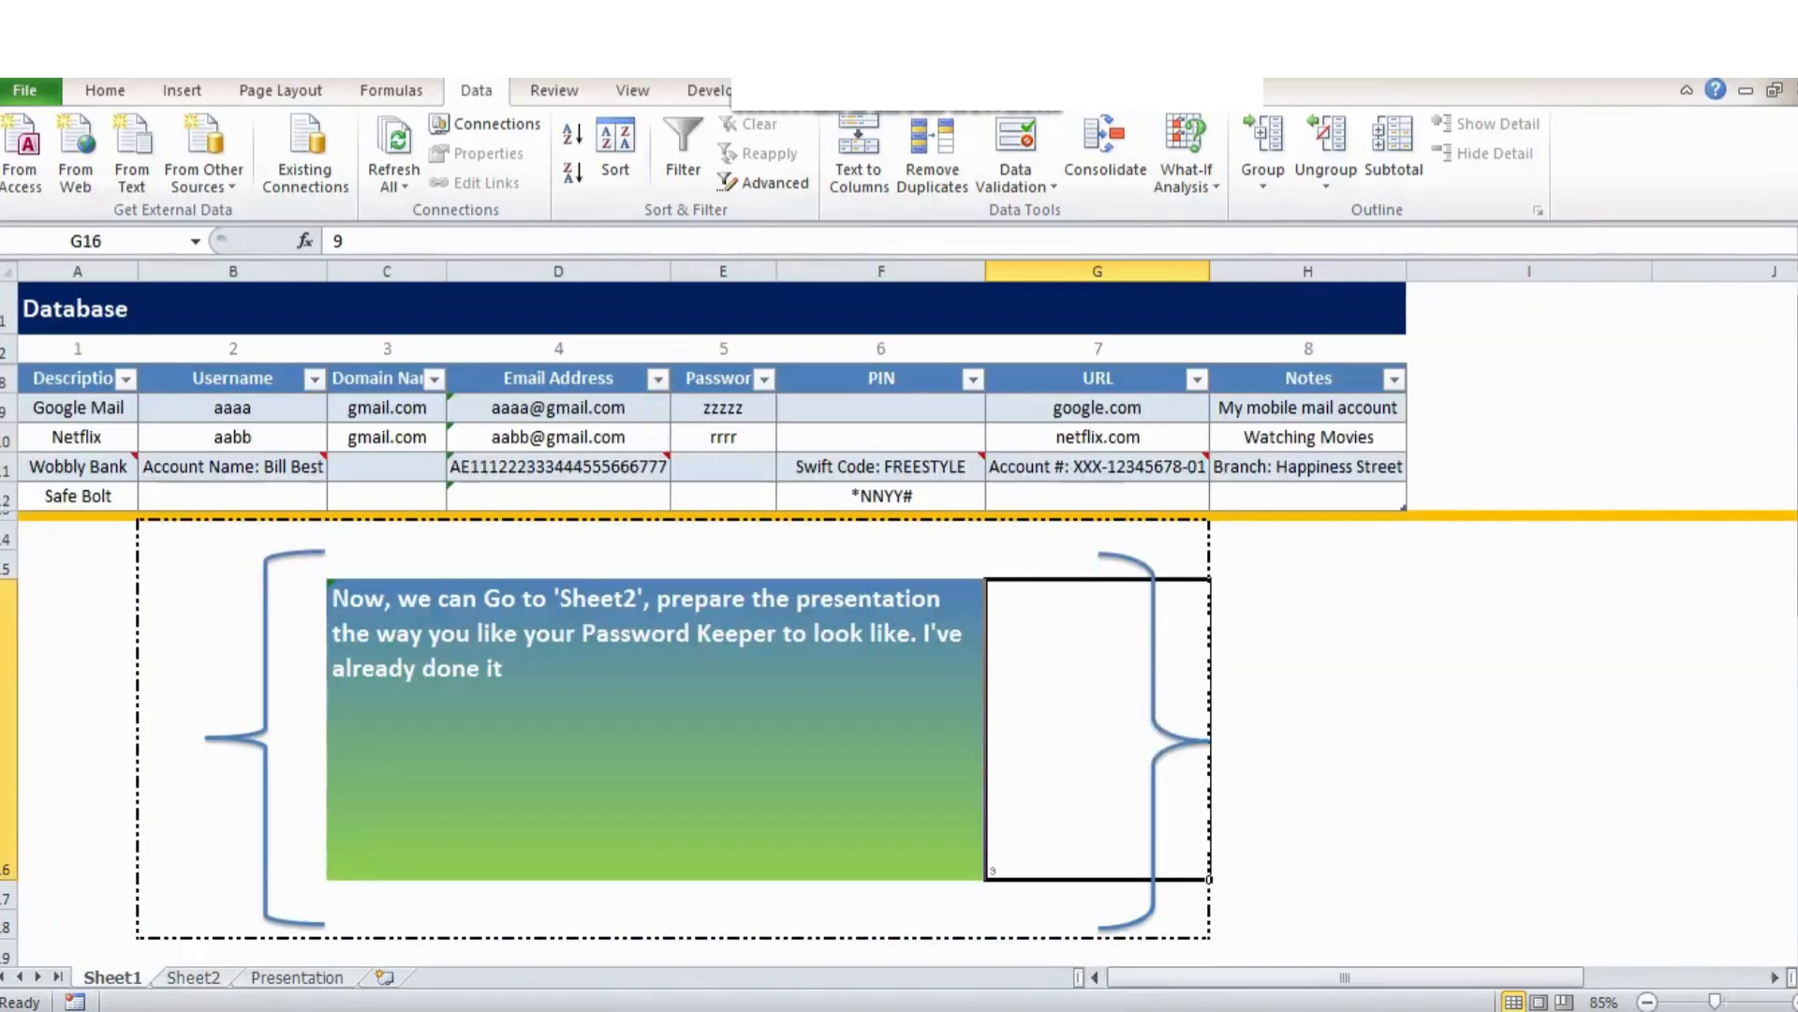
pyautogui.click(1307, 466)
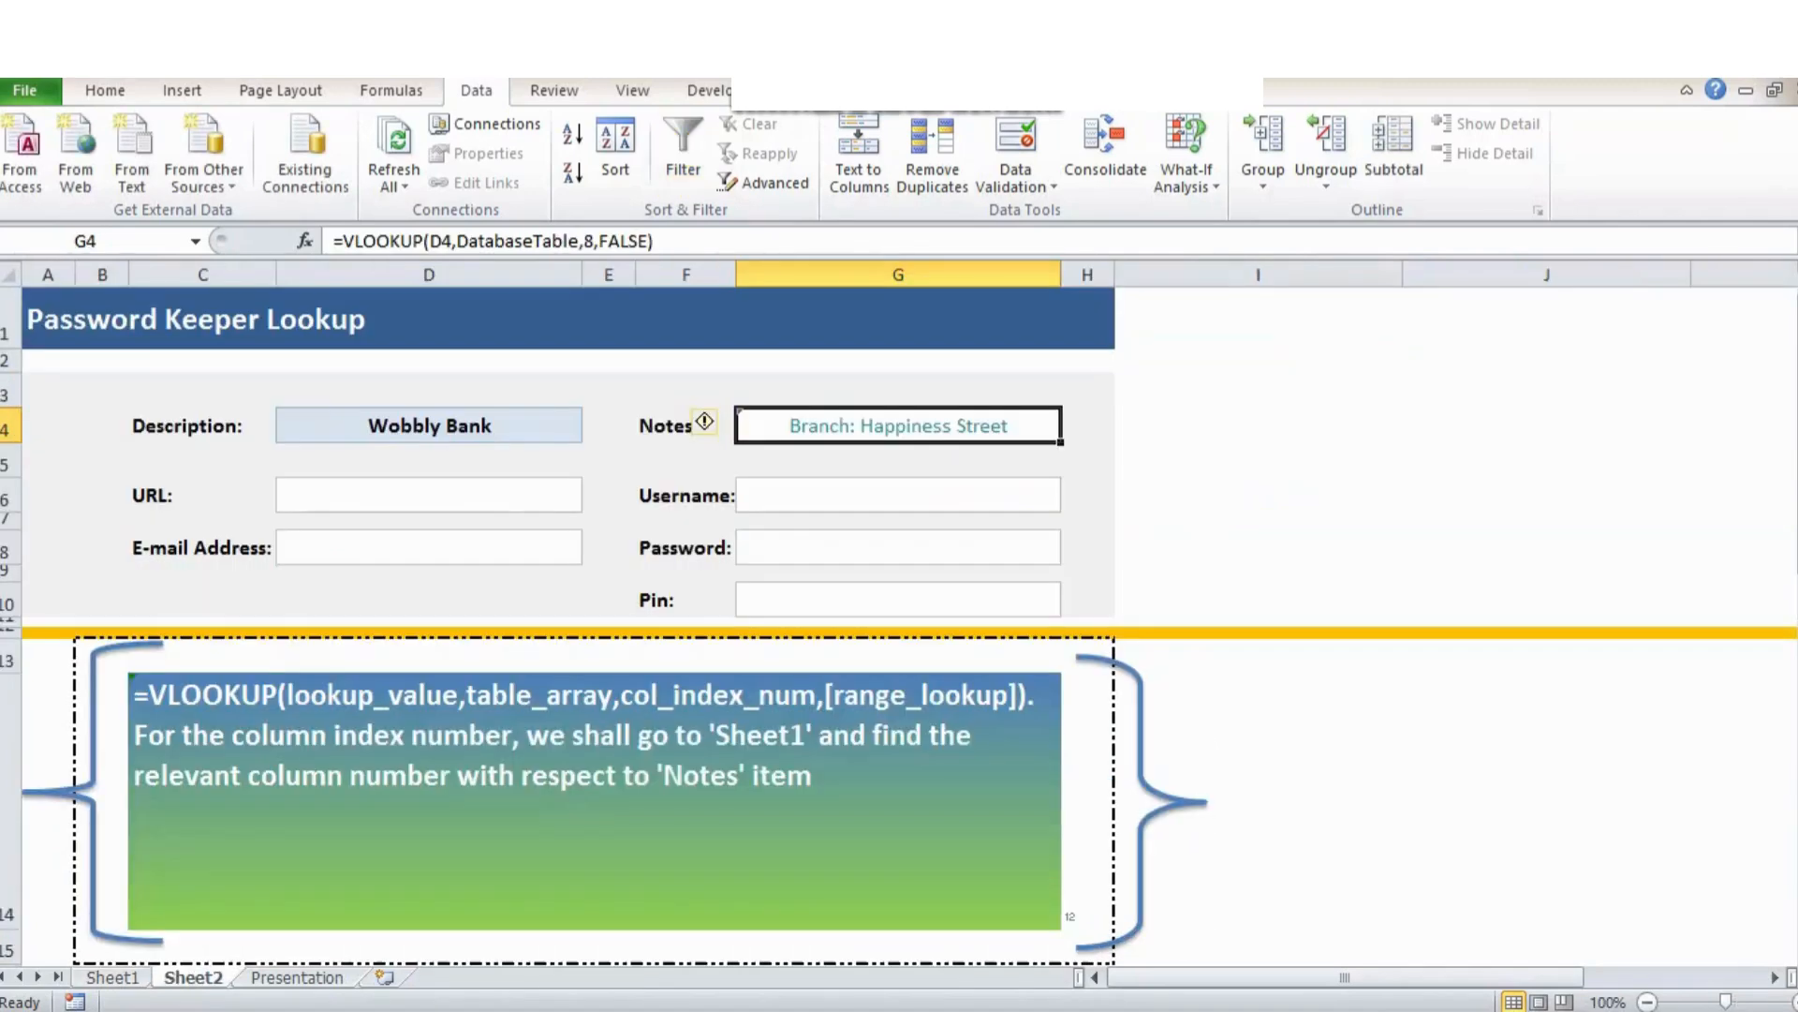
pyautogui.click(1087, 801)
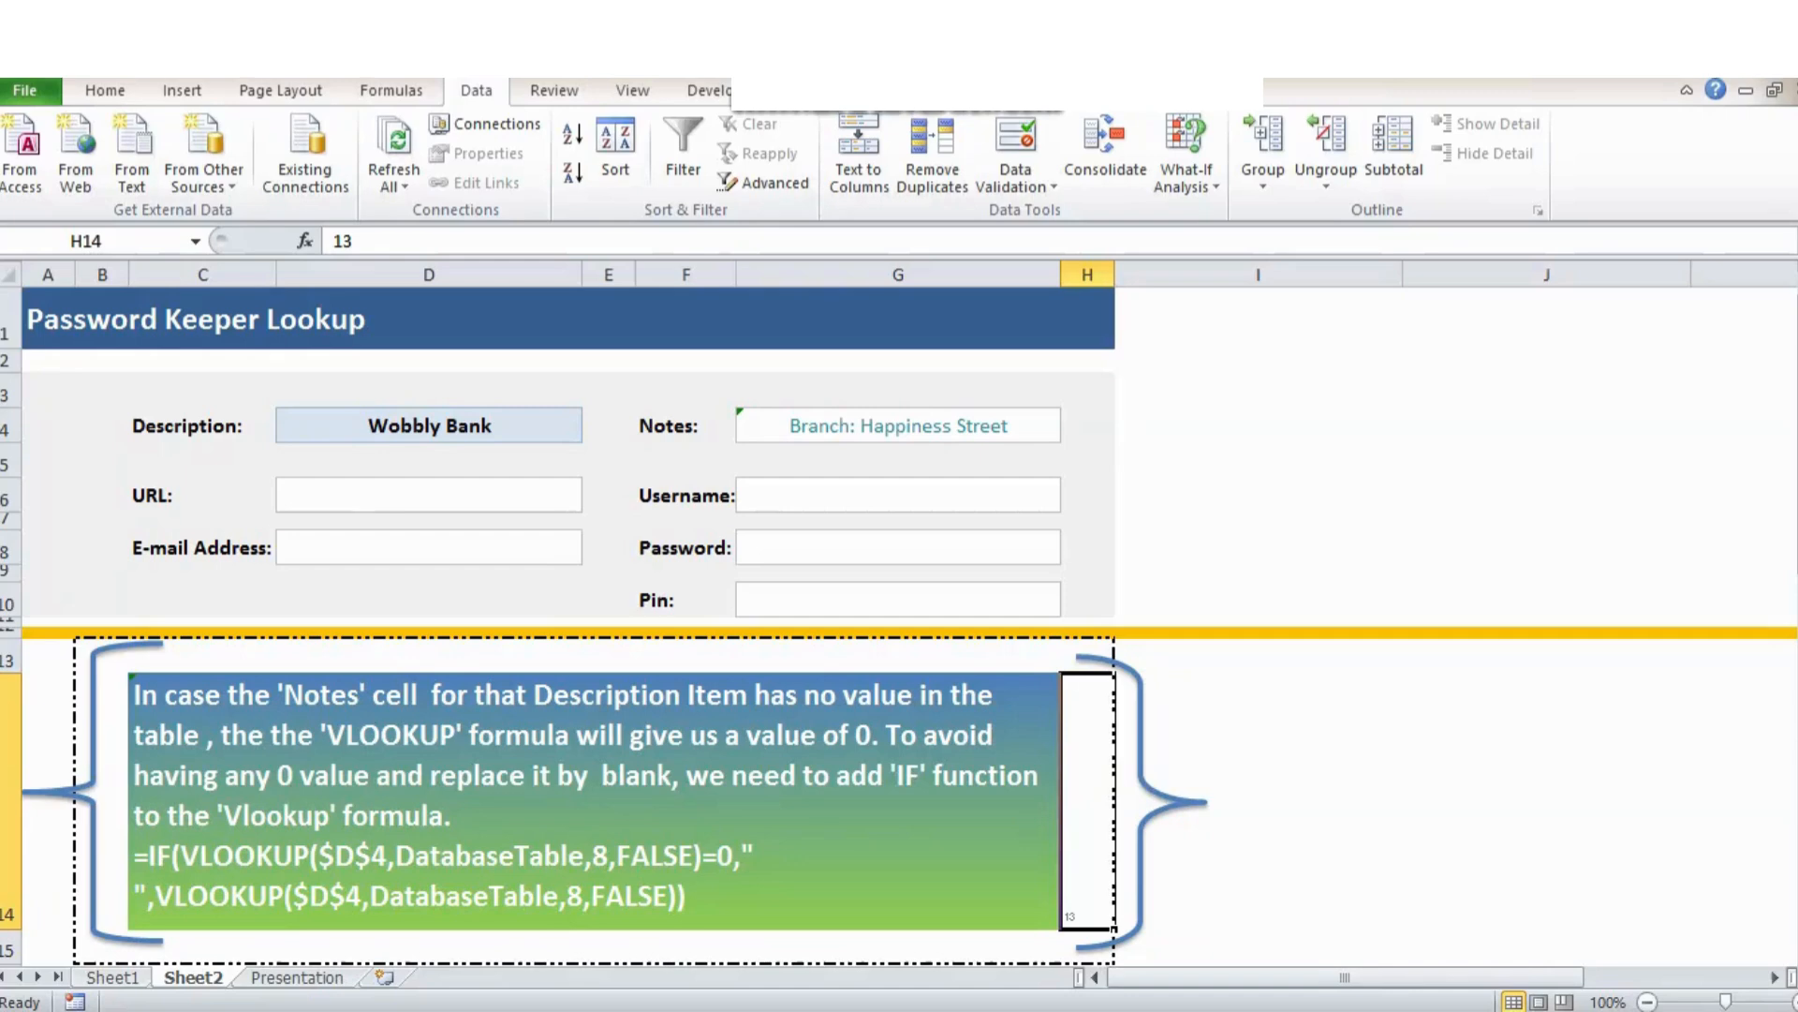
# Choose Safe Bolt as the Description in D4.
pyautogui.click(898, 426)
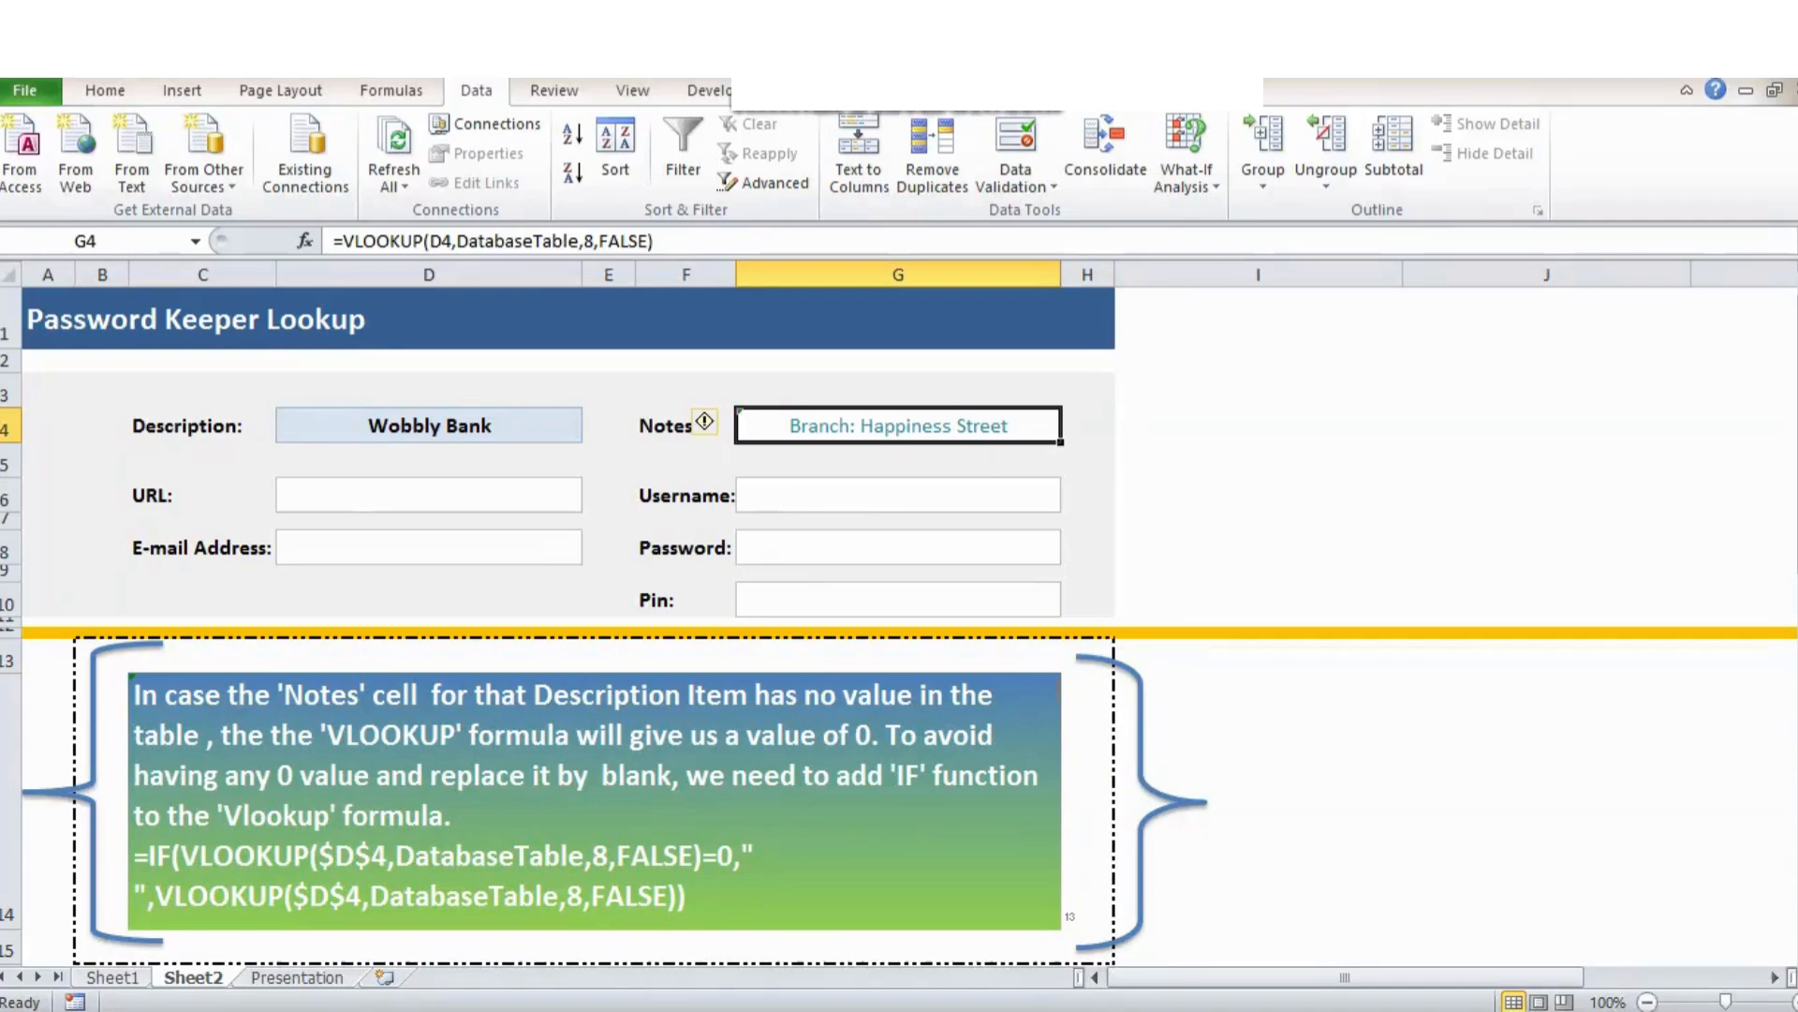
pyautogui.click(429, 426)
pyautogui.hotkey('alt', 'Down')
pyautogui.press('Down')
pyautogui.press('Return')
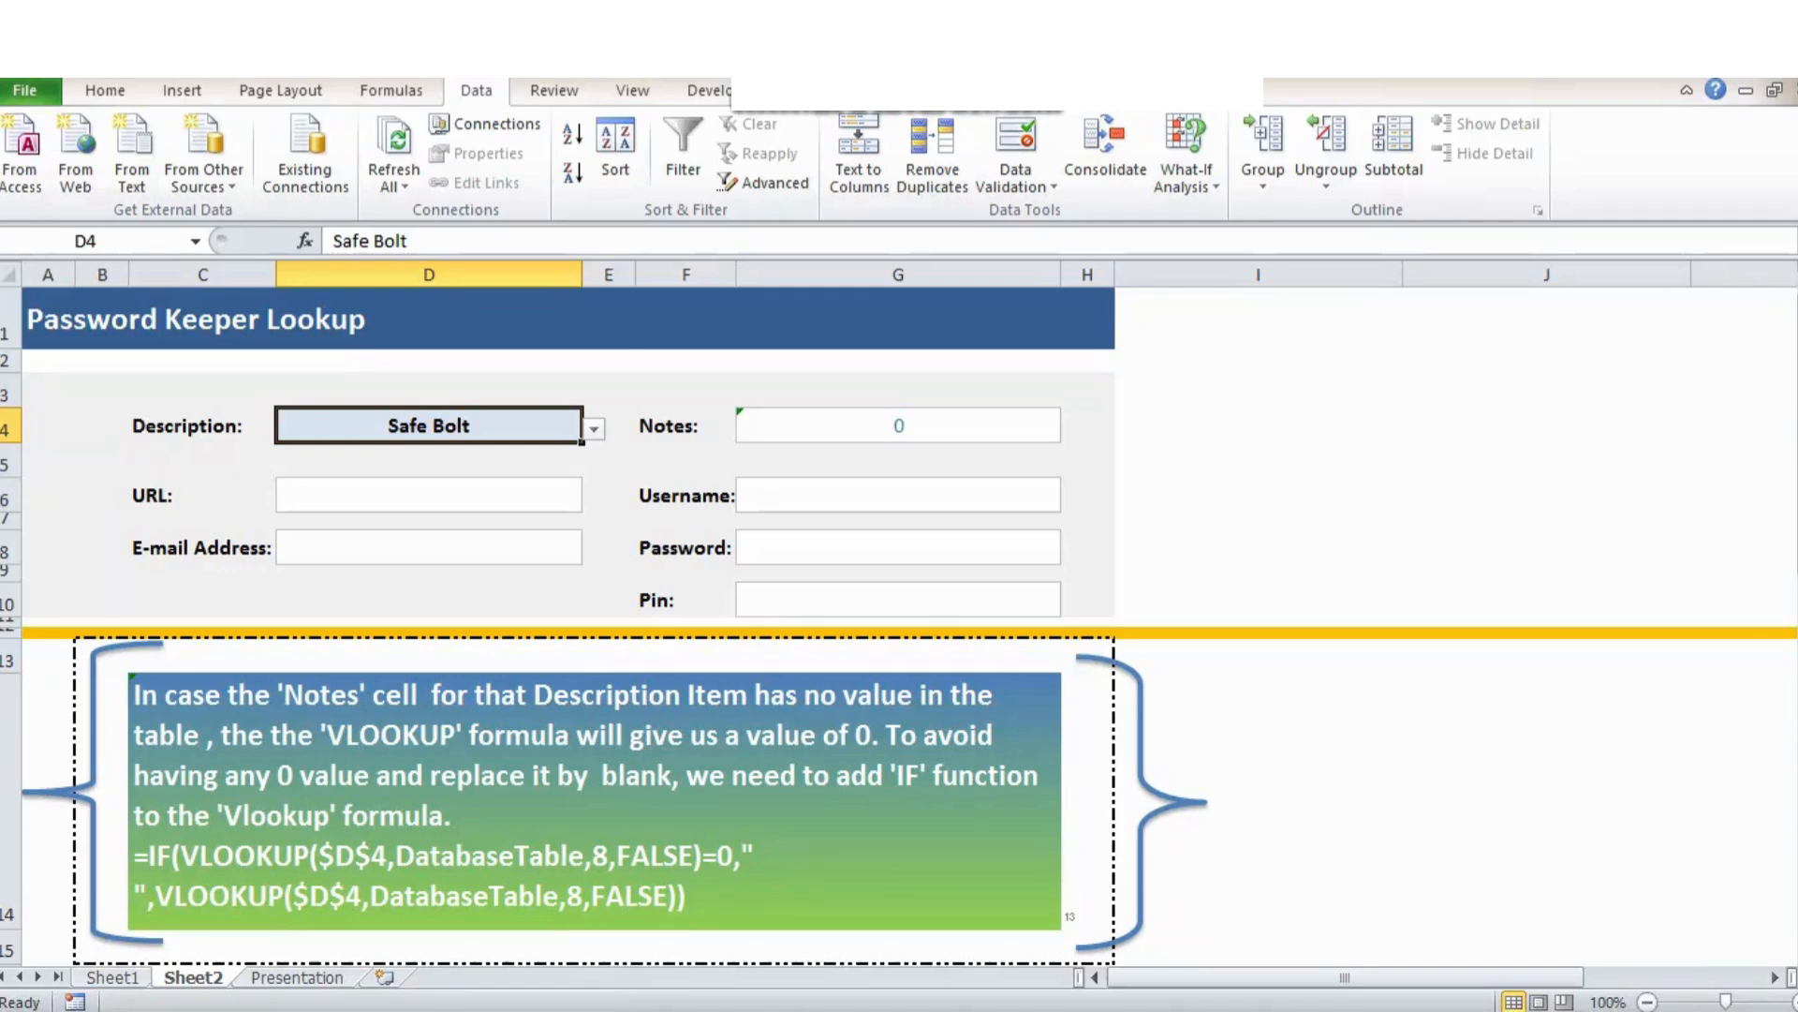
# Insert IF( before the VLOOKUP in G4 and copy the VLOOKUP expression.
pyautogui.doubleClick(891, 425)
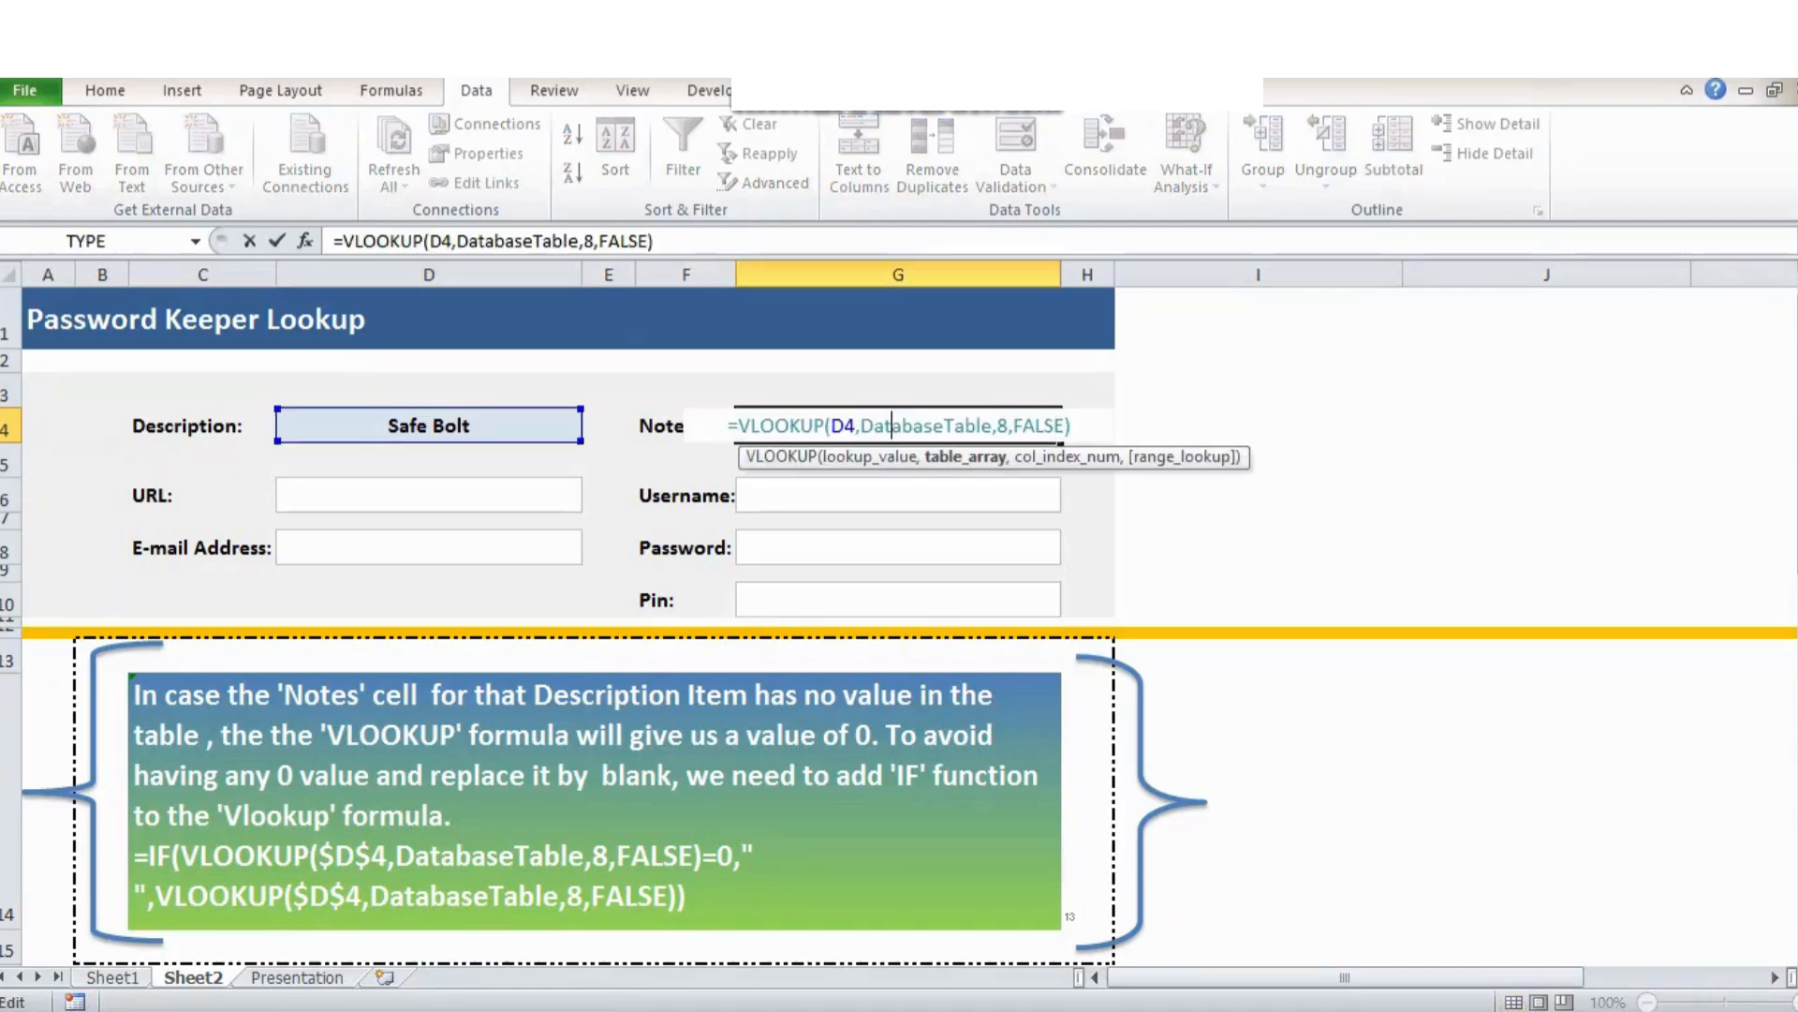
pyautogui.click(341, 240)
pyautogui.write('IF(')
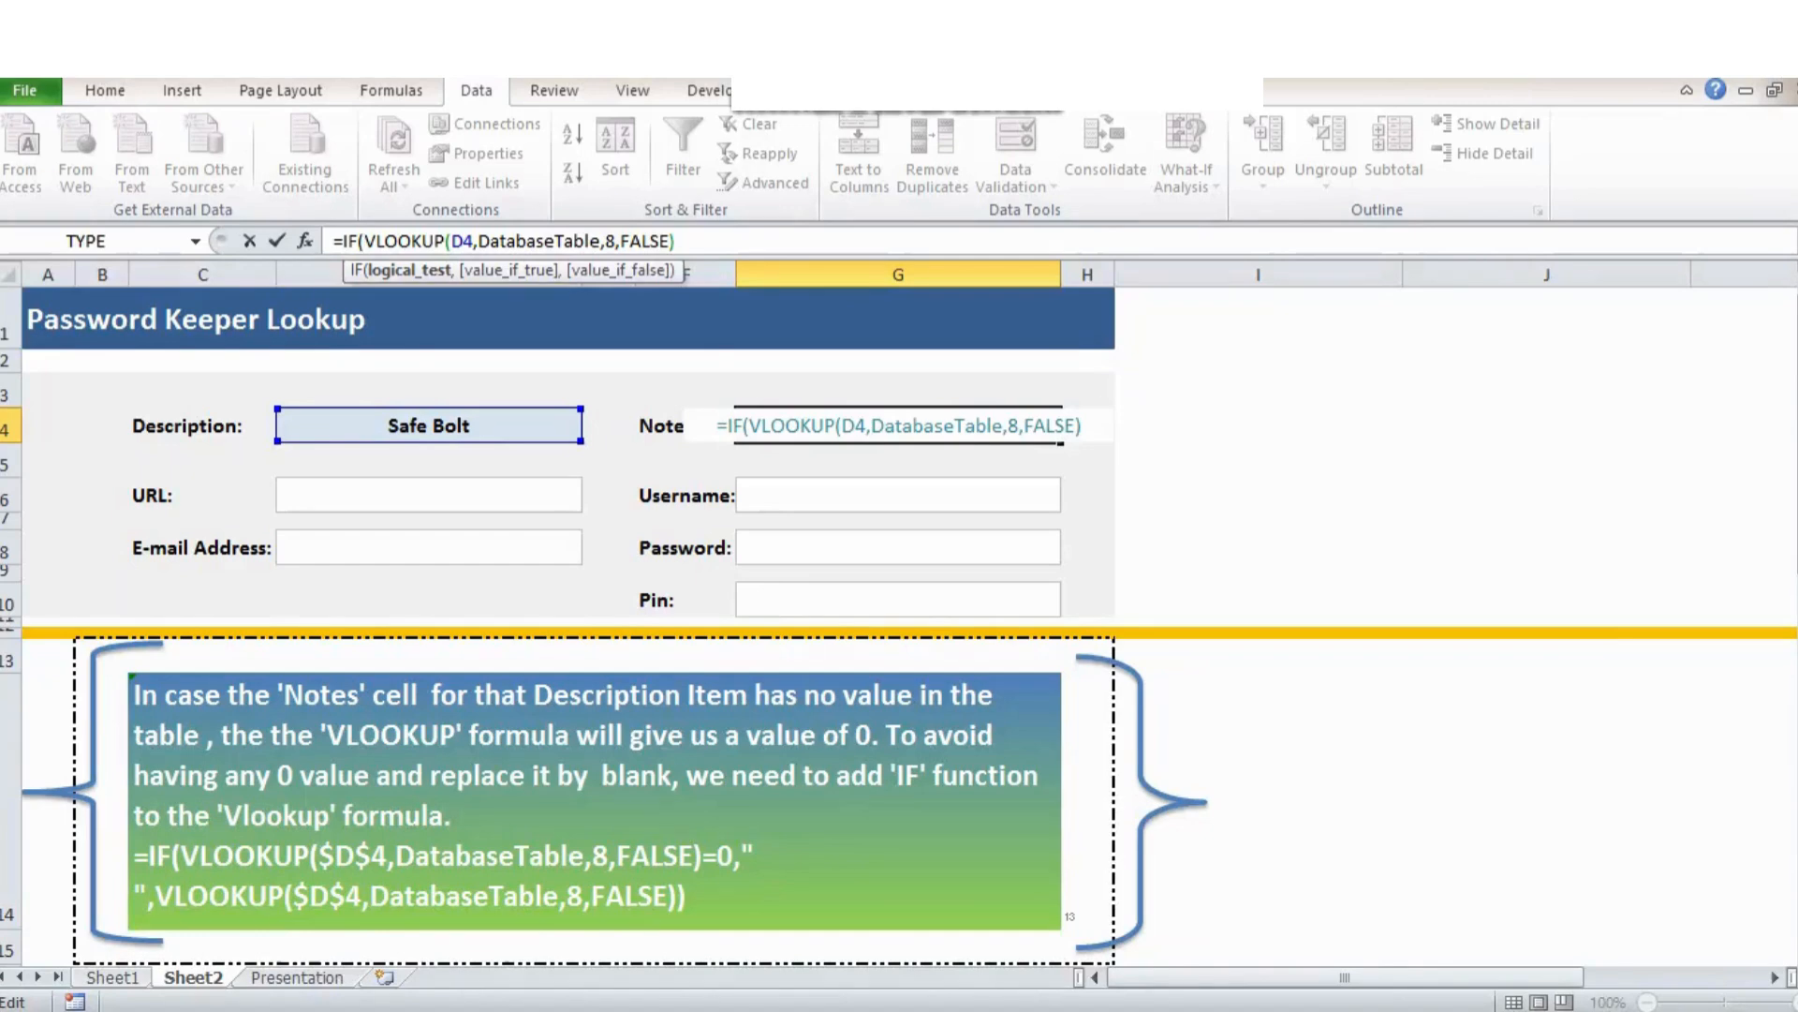
pyautogui.hotkey('shift', 'Left')
pyautogui.hotkey('shift', 'Left')
pyautogui.hotkey('shift', 'Left')
pyautogui.hotkey('shift', 'Left')
pyautogui.hotkey('shift', 'Left')
pyautogui.hotkey('shift', 'Left')
pyautogui.hotkey('shift', 'Left')
pyautogui.hotkey('shift', 'Left')
pyautogui.hotkey('shift', 'Left')
pyautogui.hotkey('shift', 'Left')
pyautogui.hotkey('shift', 'Left')
pyautogui.hotkey('shift', 'Left')
pyautogui.hotkey('shift', 'Left')
pyautogui.hotkey('shift', 'Left')
pyautogui.hotkey('shift', 'Left')
pyautogui.hotkey('shift', 'Left')
pyautogui.hotkey('shift', 'Left')
pyautogui.hotkey('shift', 'Left')
pyautogui.hotkey('shift', 'Left')
pyautogui.hotkey('shift', 'Left')
pyautogui.hotkey('shift', 'Left')
pyautogui.hotkey('shift', 'Left')
pyautogui.rightClick(401, 240)
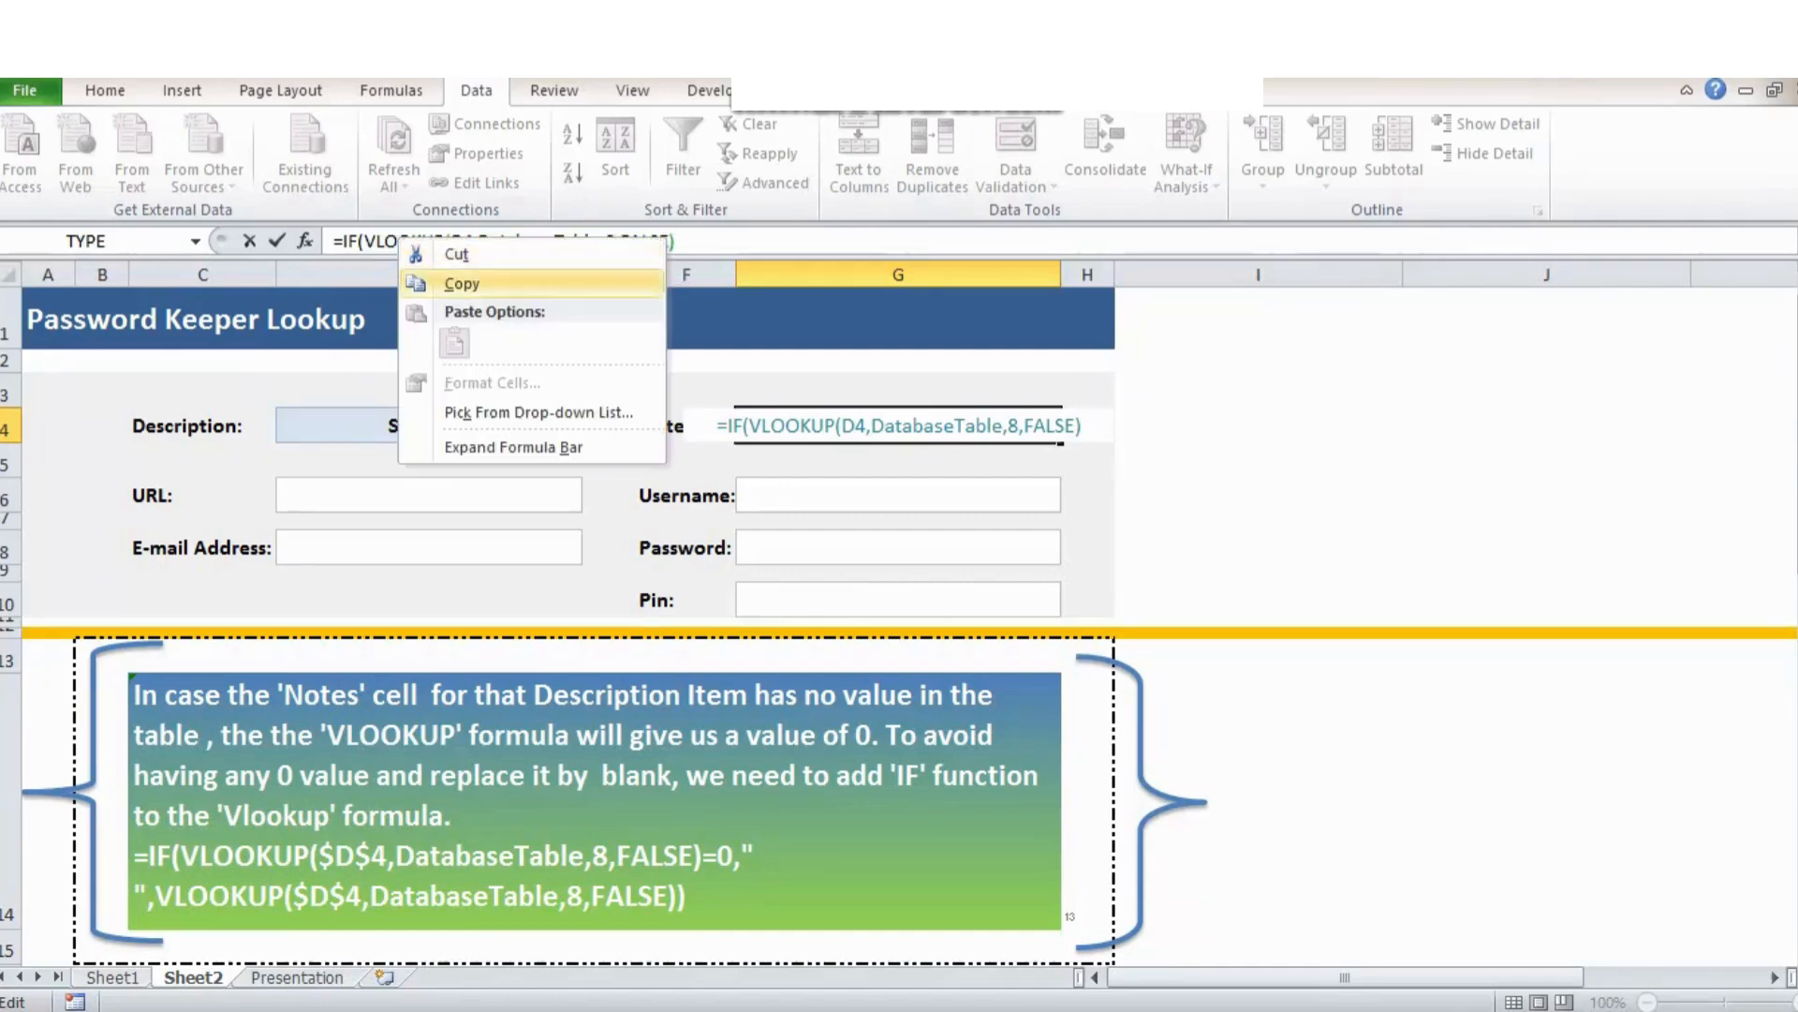
pyautogui.click(462, 283)
# Complete G4 as =IF(VLOOKUP(...)=0," ",VLOOKUP(...)) so empty notes show blank.
pyautogui.click(366, 242)
pyautogui.rightClick(366, 246)
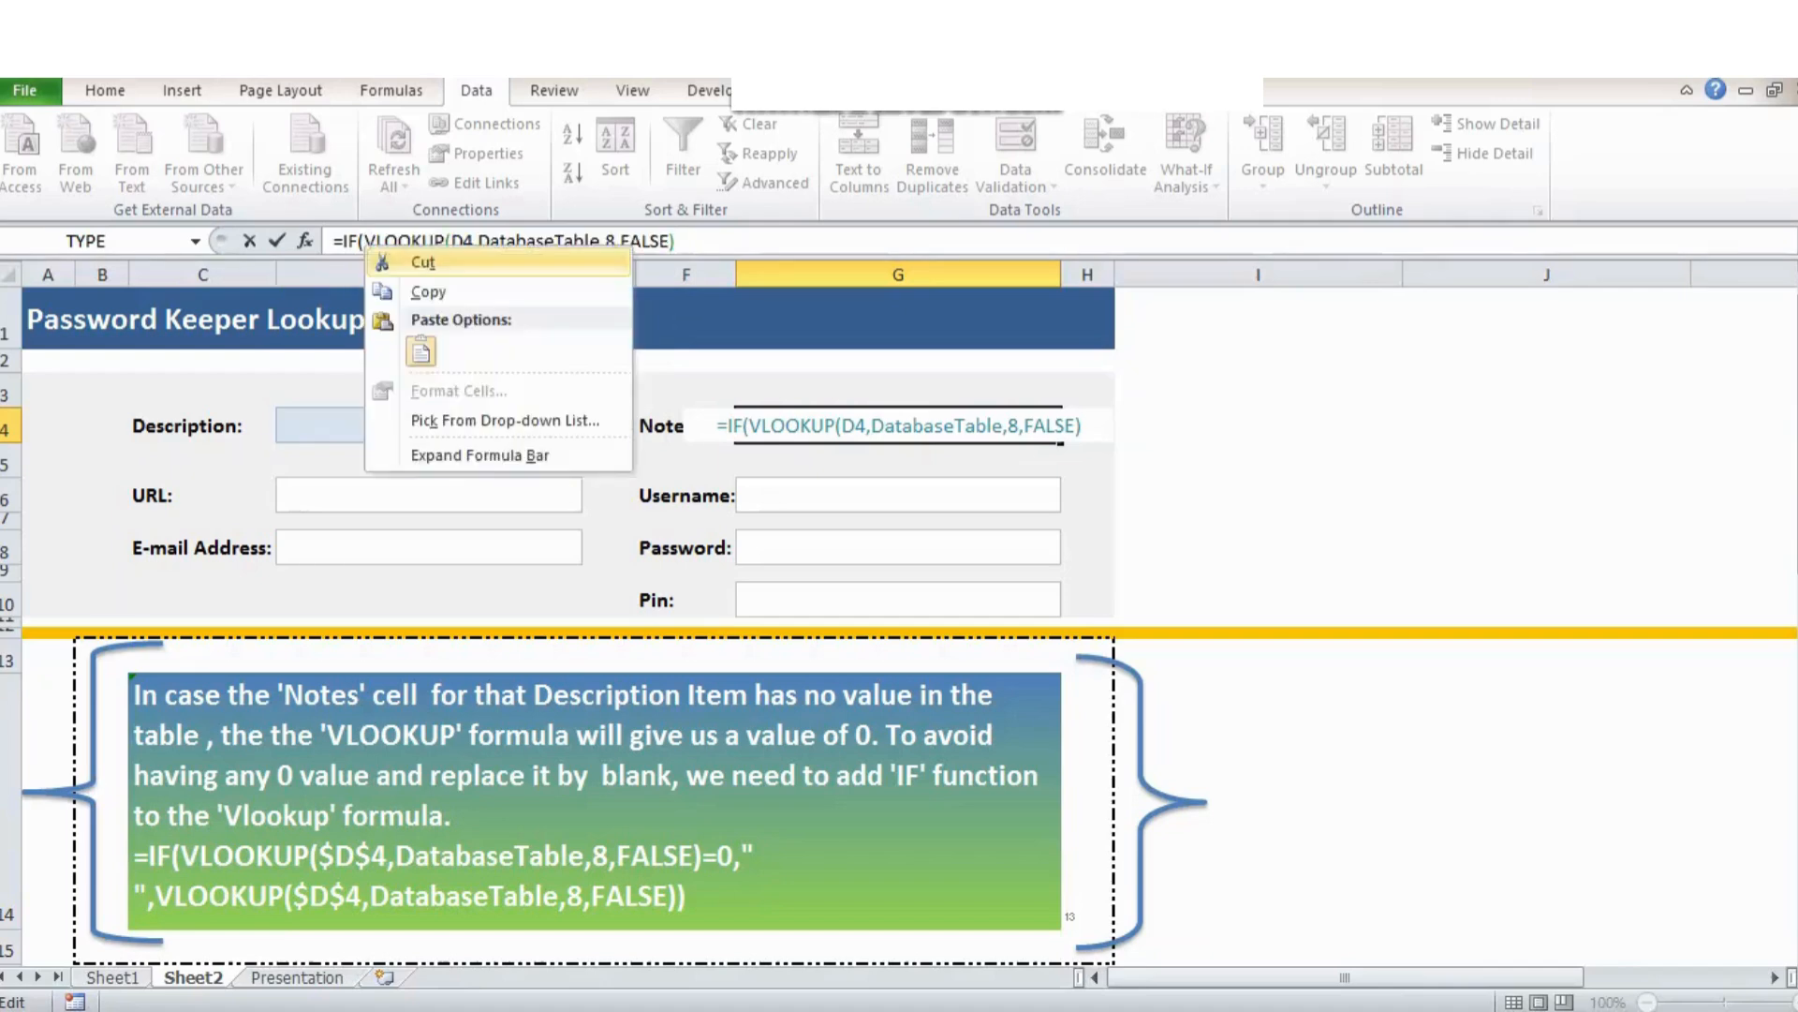
pyautogui.click(420, 351)
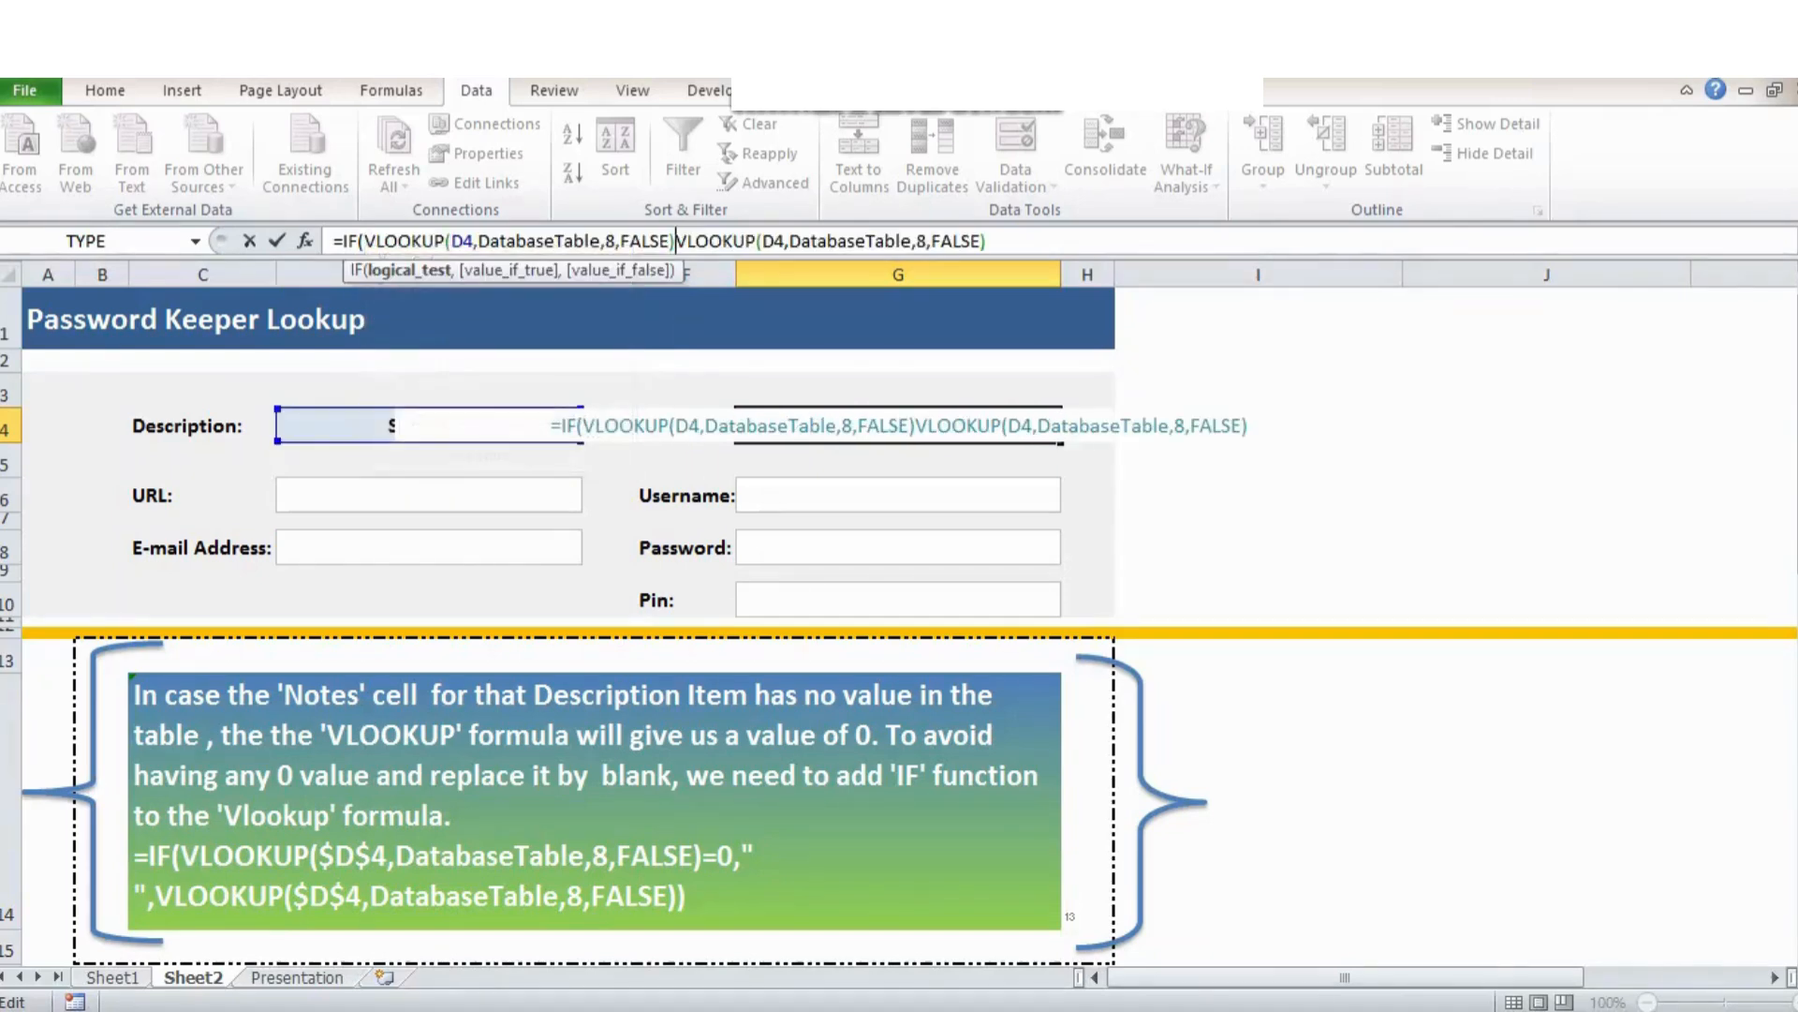
pyautogui.write('=')
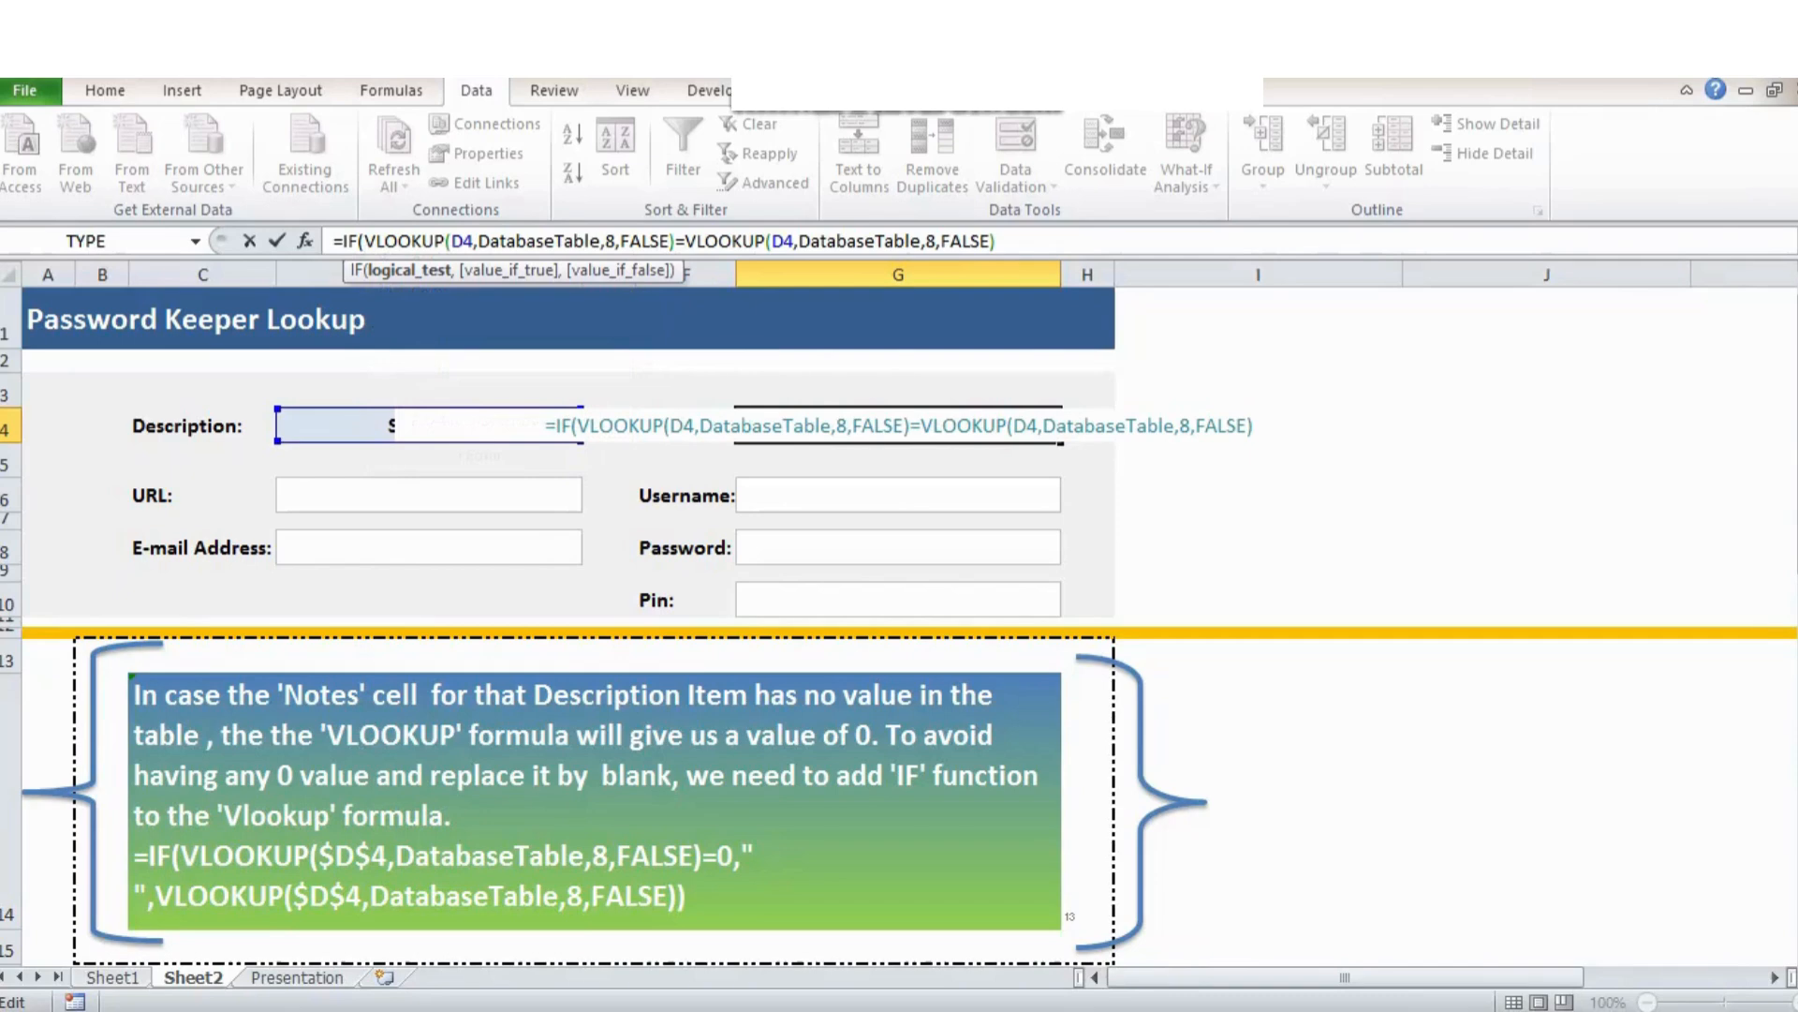
pyautogui.write('0,')
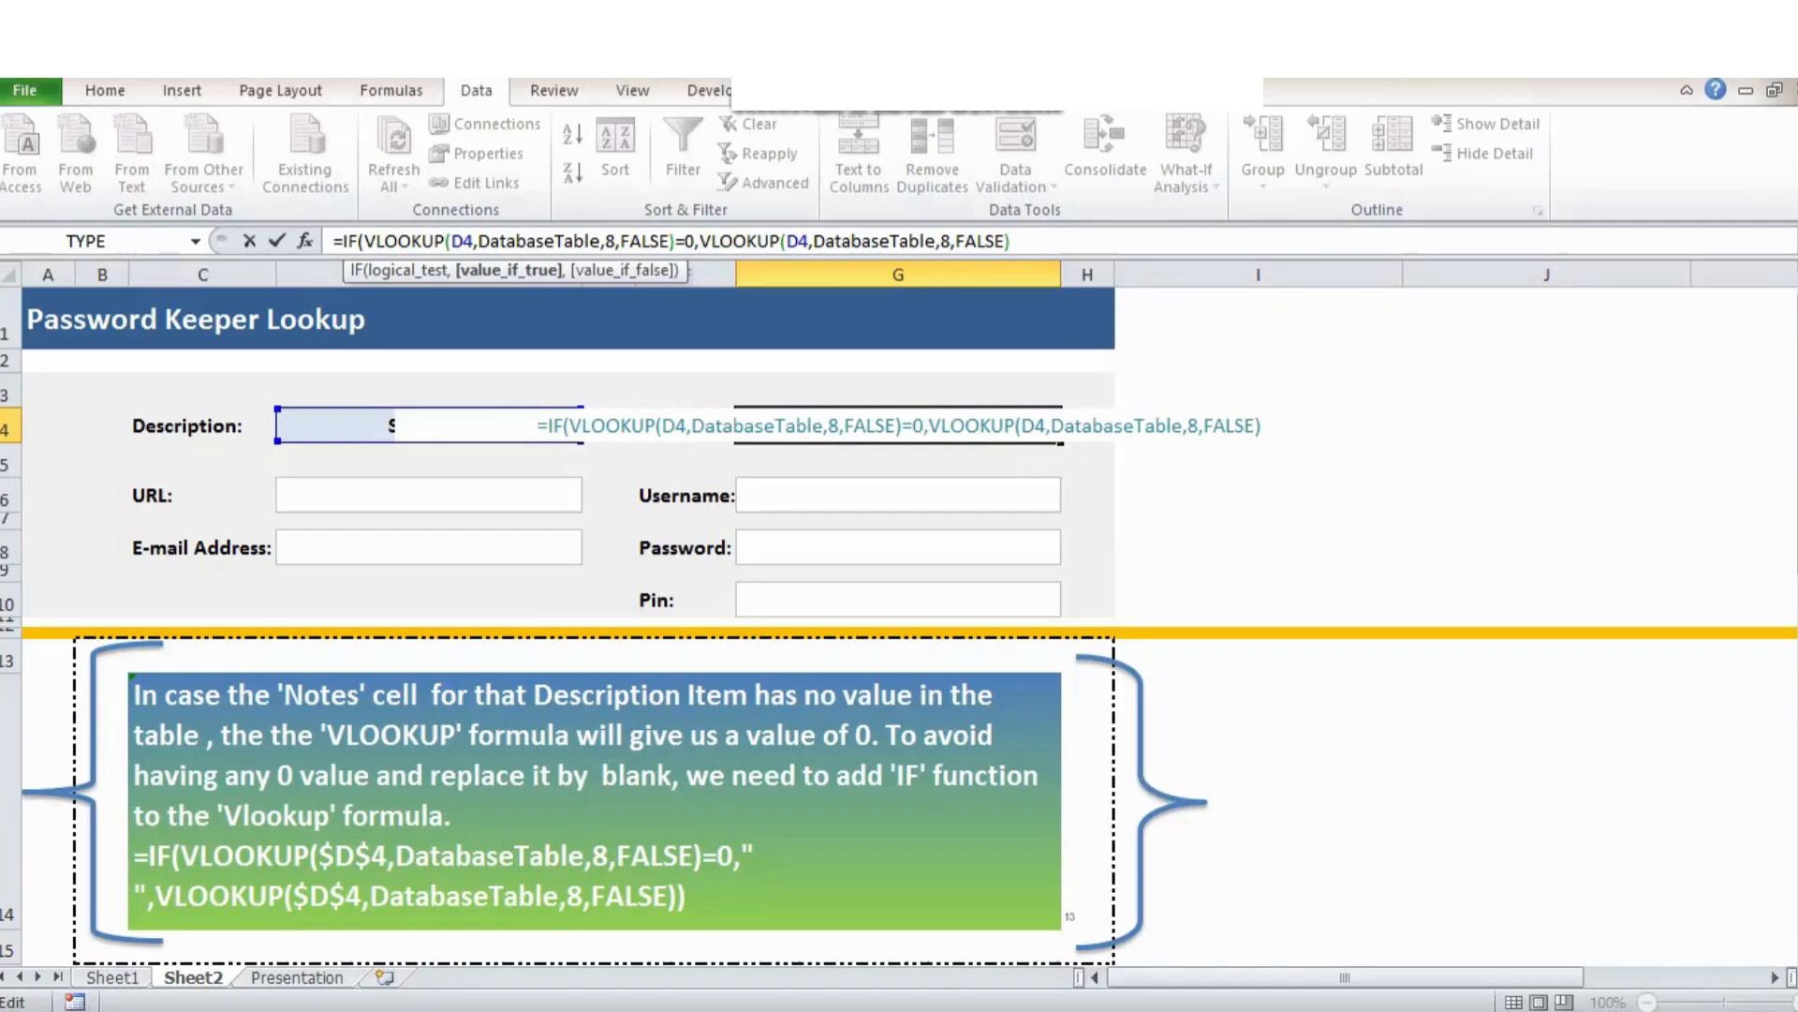
pyautogui.write('" ')
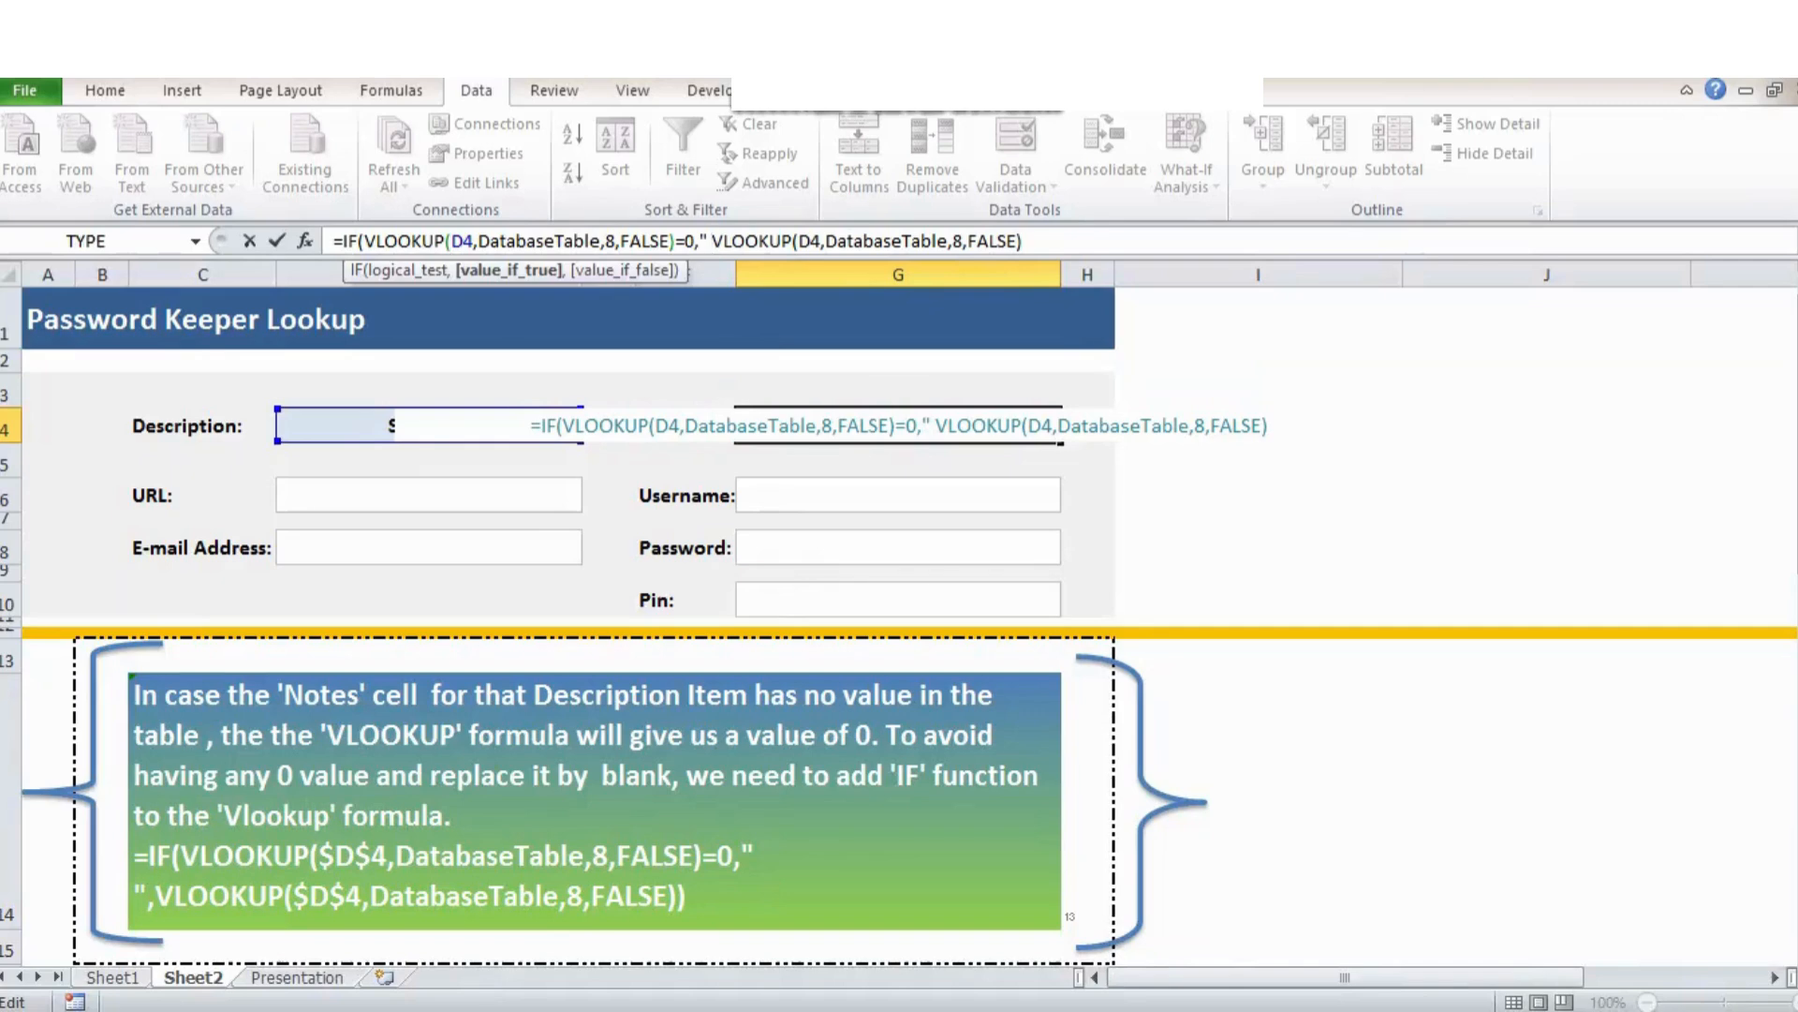
pyautogui.write('",')
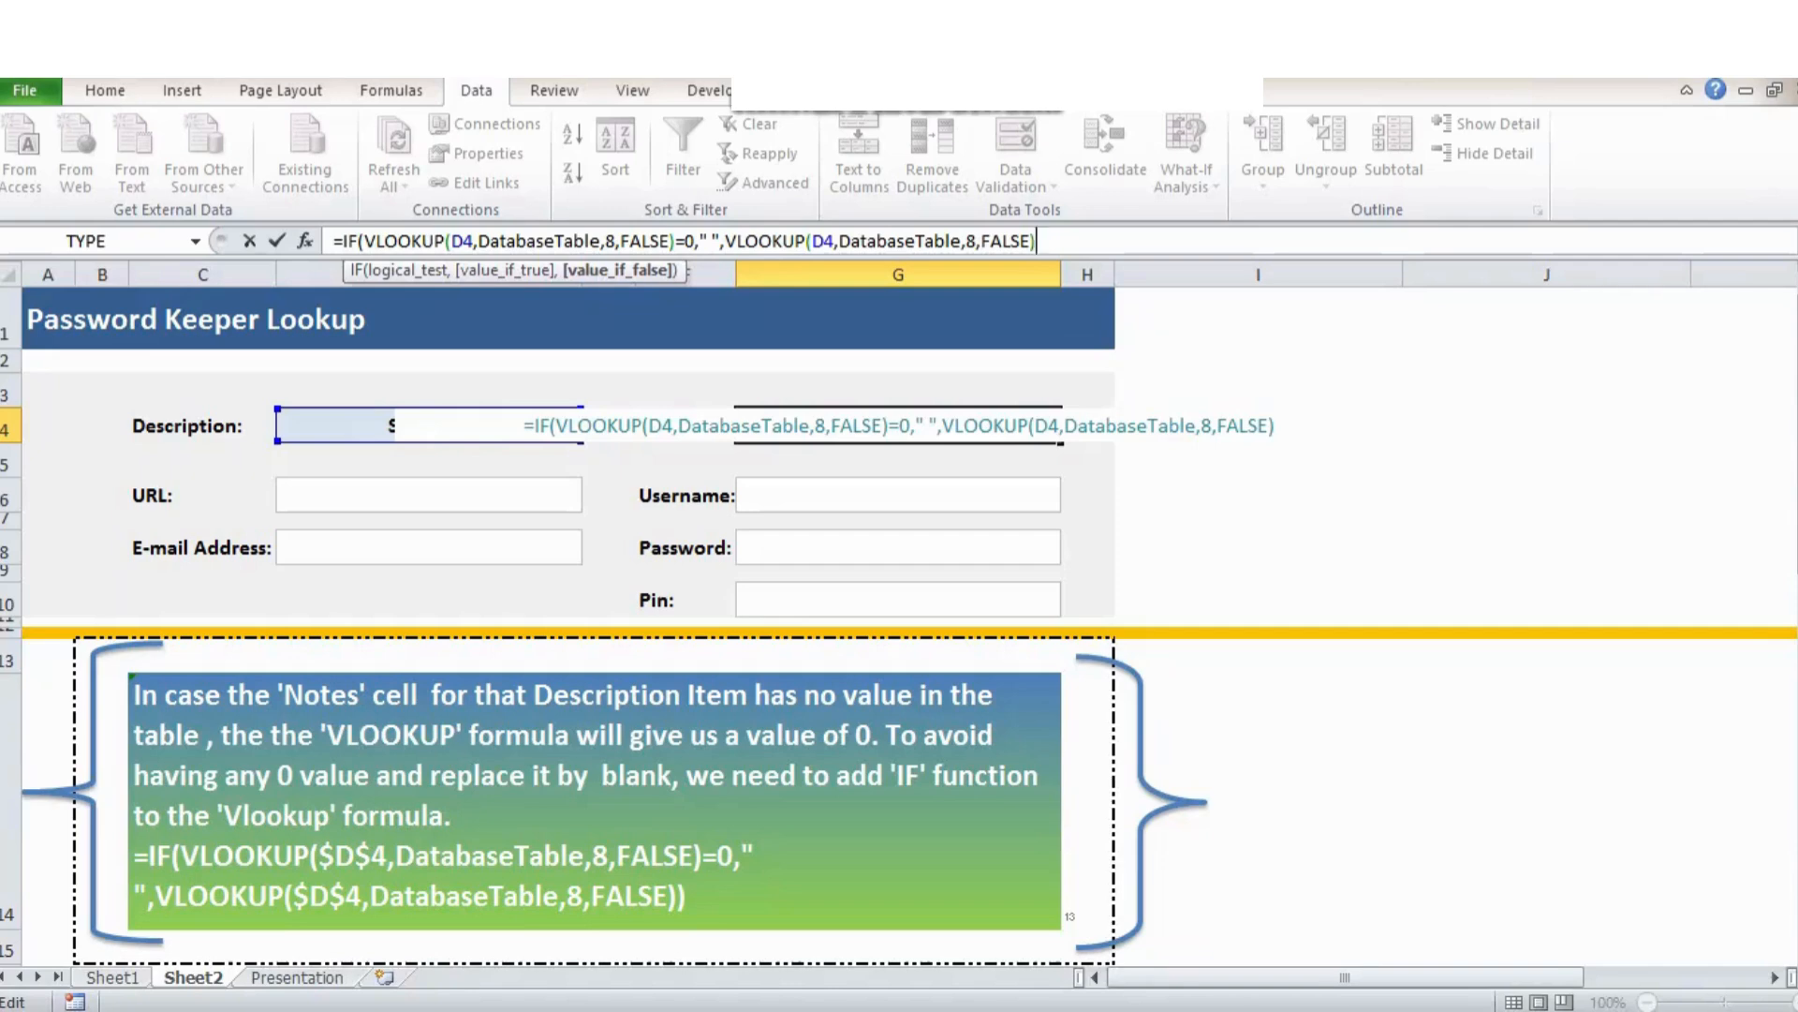
pyautogui.write(')')
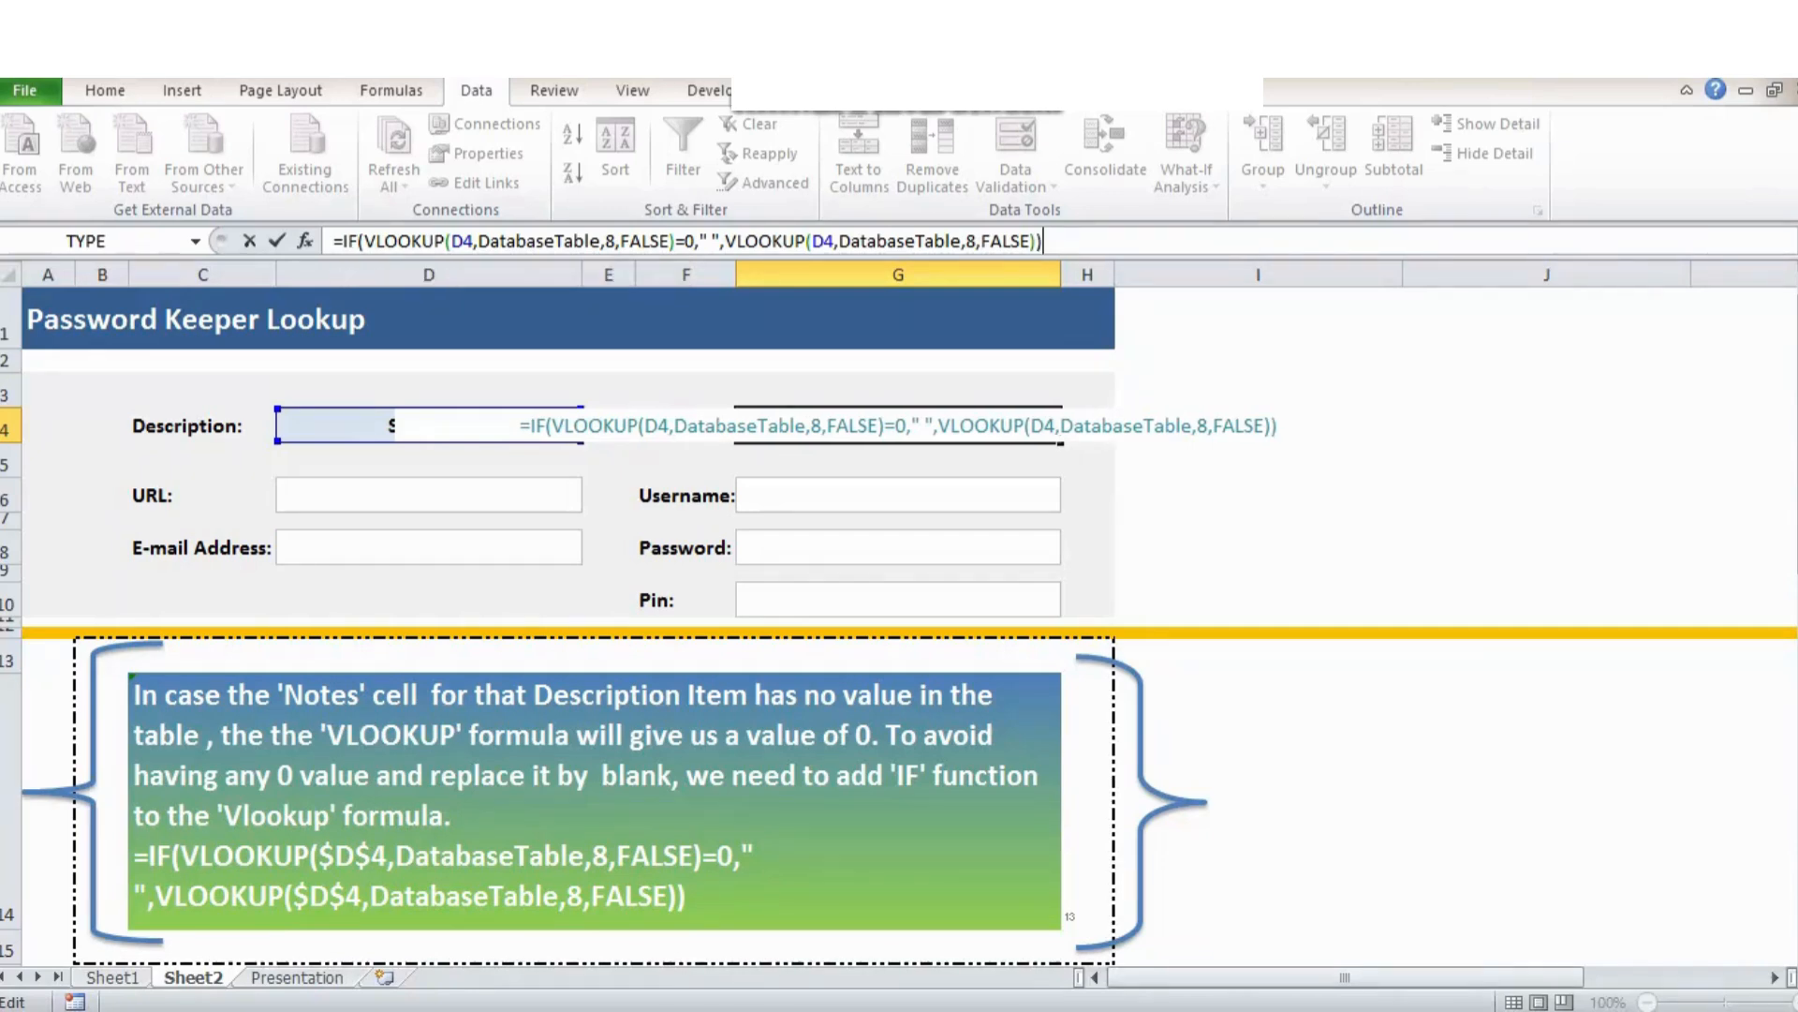
pyautogui.hotkey('ctrl', 'Return')
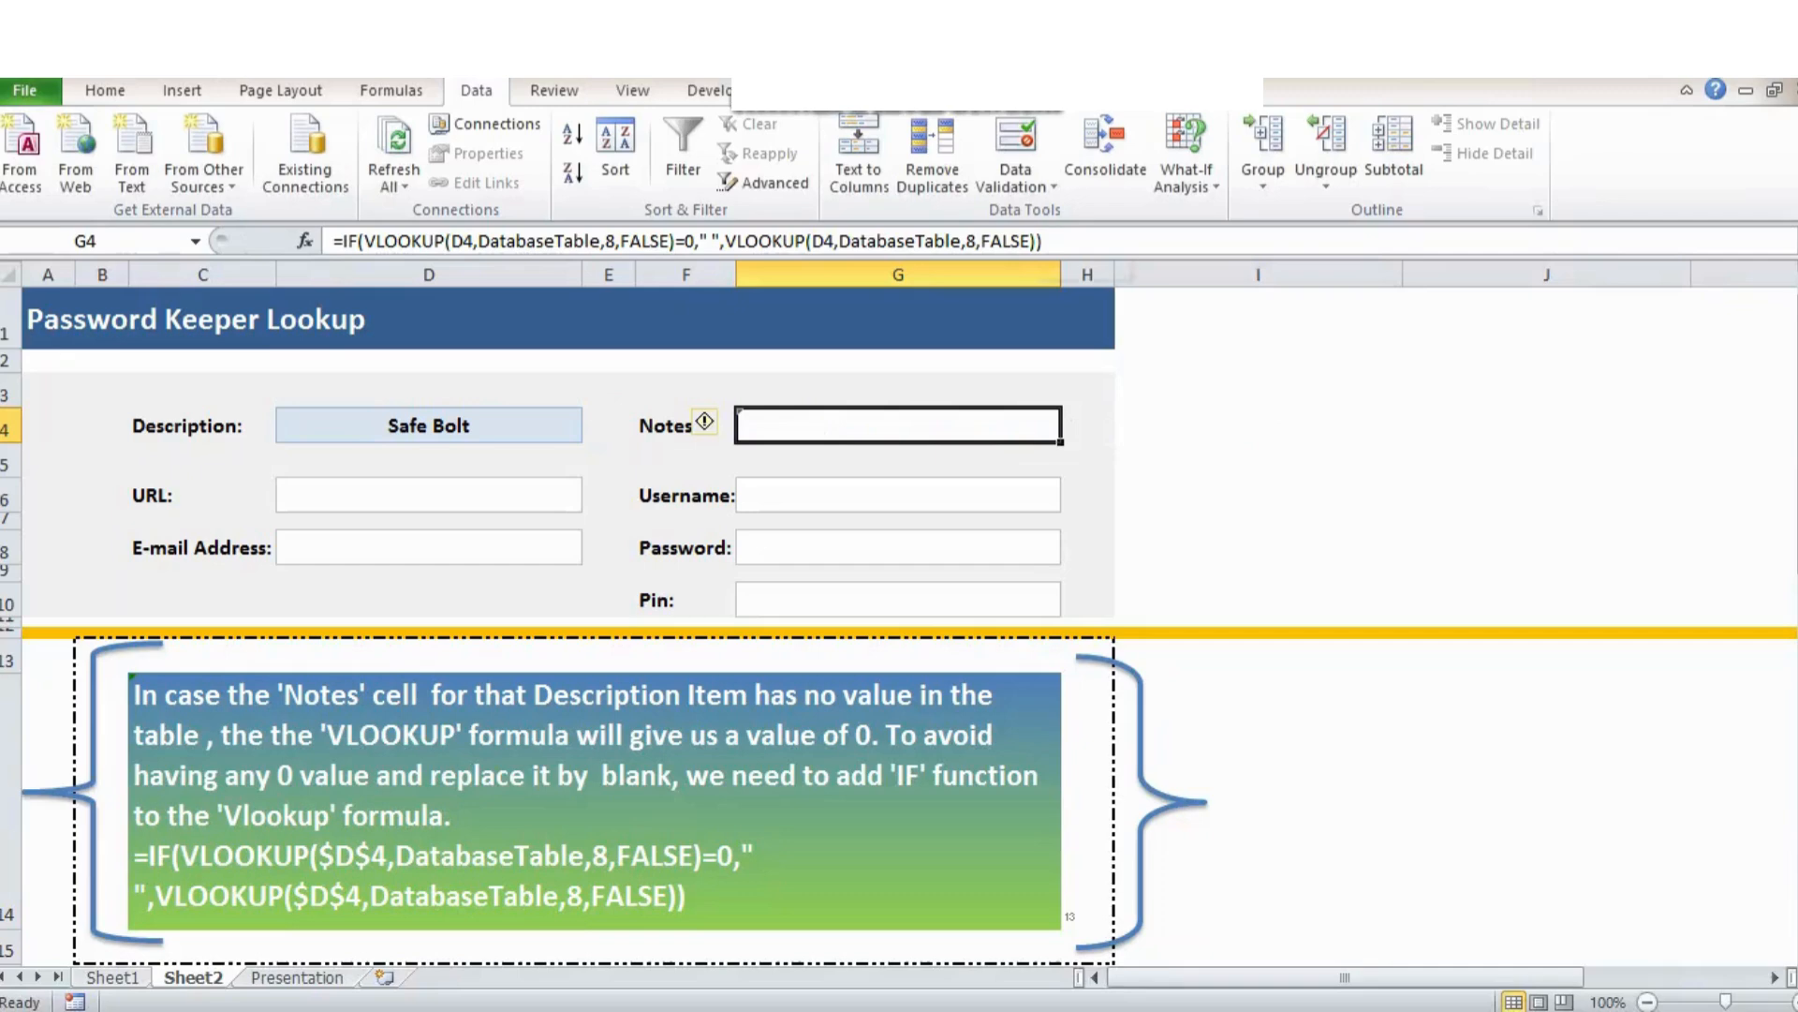
pyautogui.click(428, 425)
# Pick Netflix in D4, glance at Sheet1, and bring up the step 14 note.
pyautogui.hotkey('alt', 'Down')
pyautogui.press('Return')
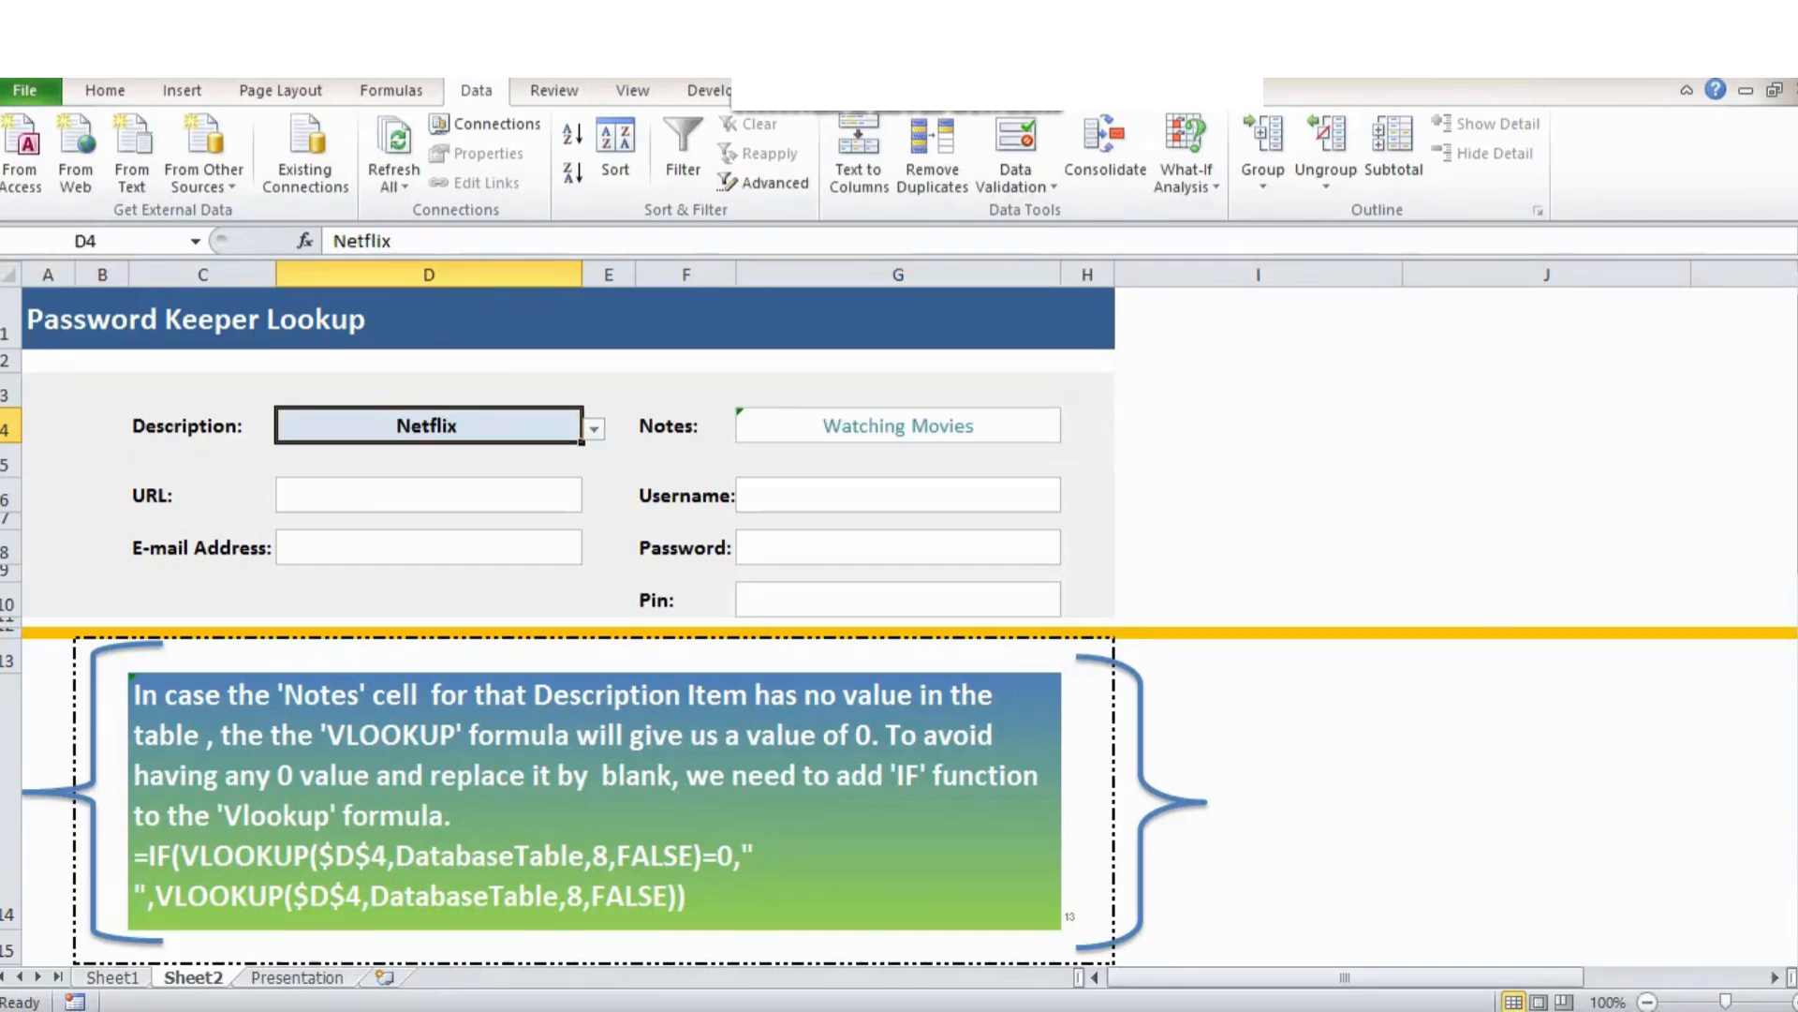
pyautogui.hotkey('ctrl', 'pageup')
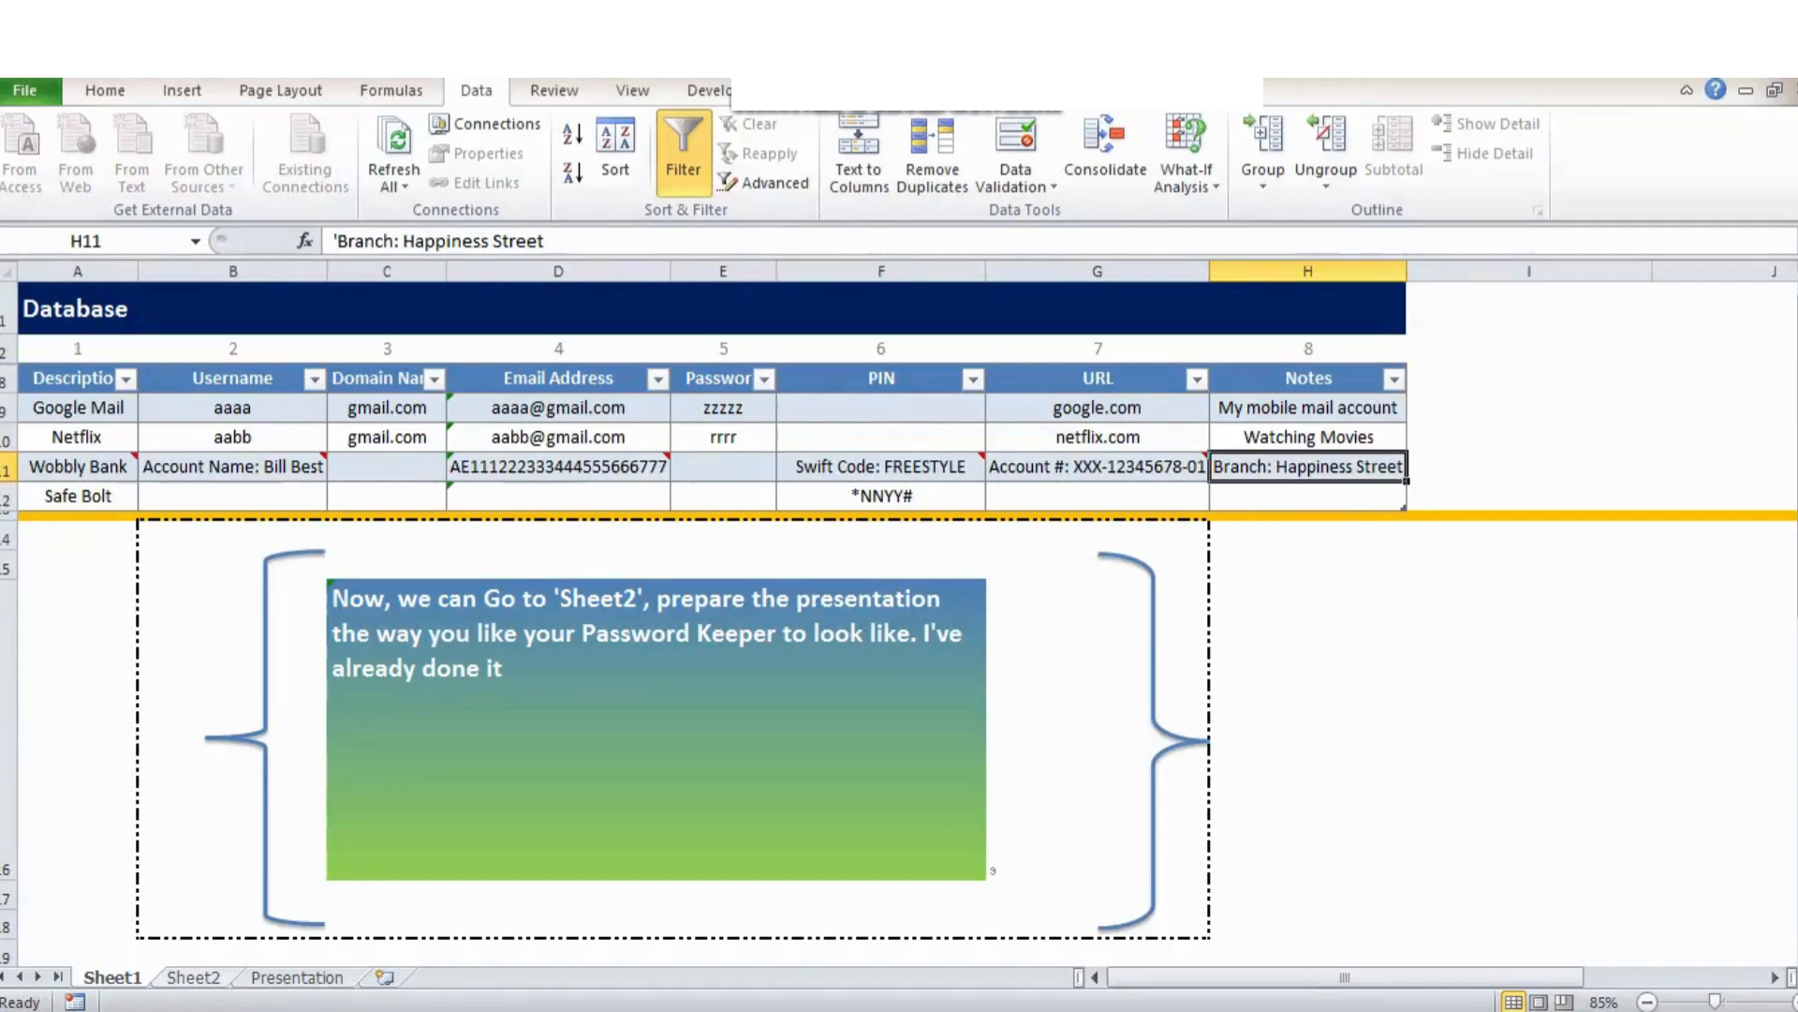
pyautogui.hotkey('ctrl', 'pagedown')
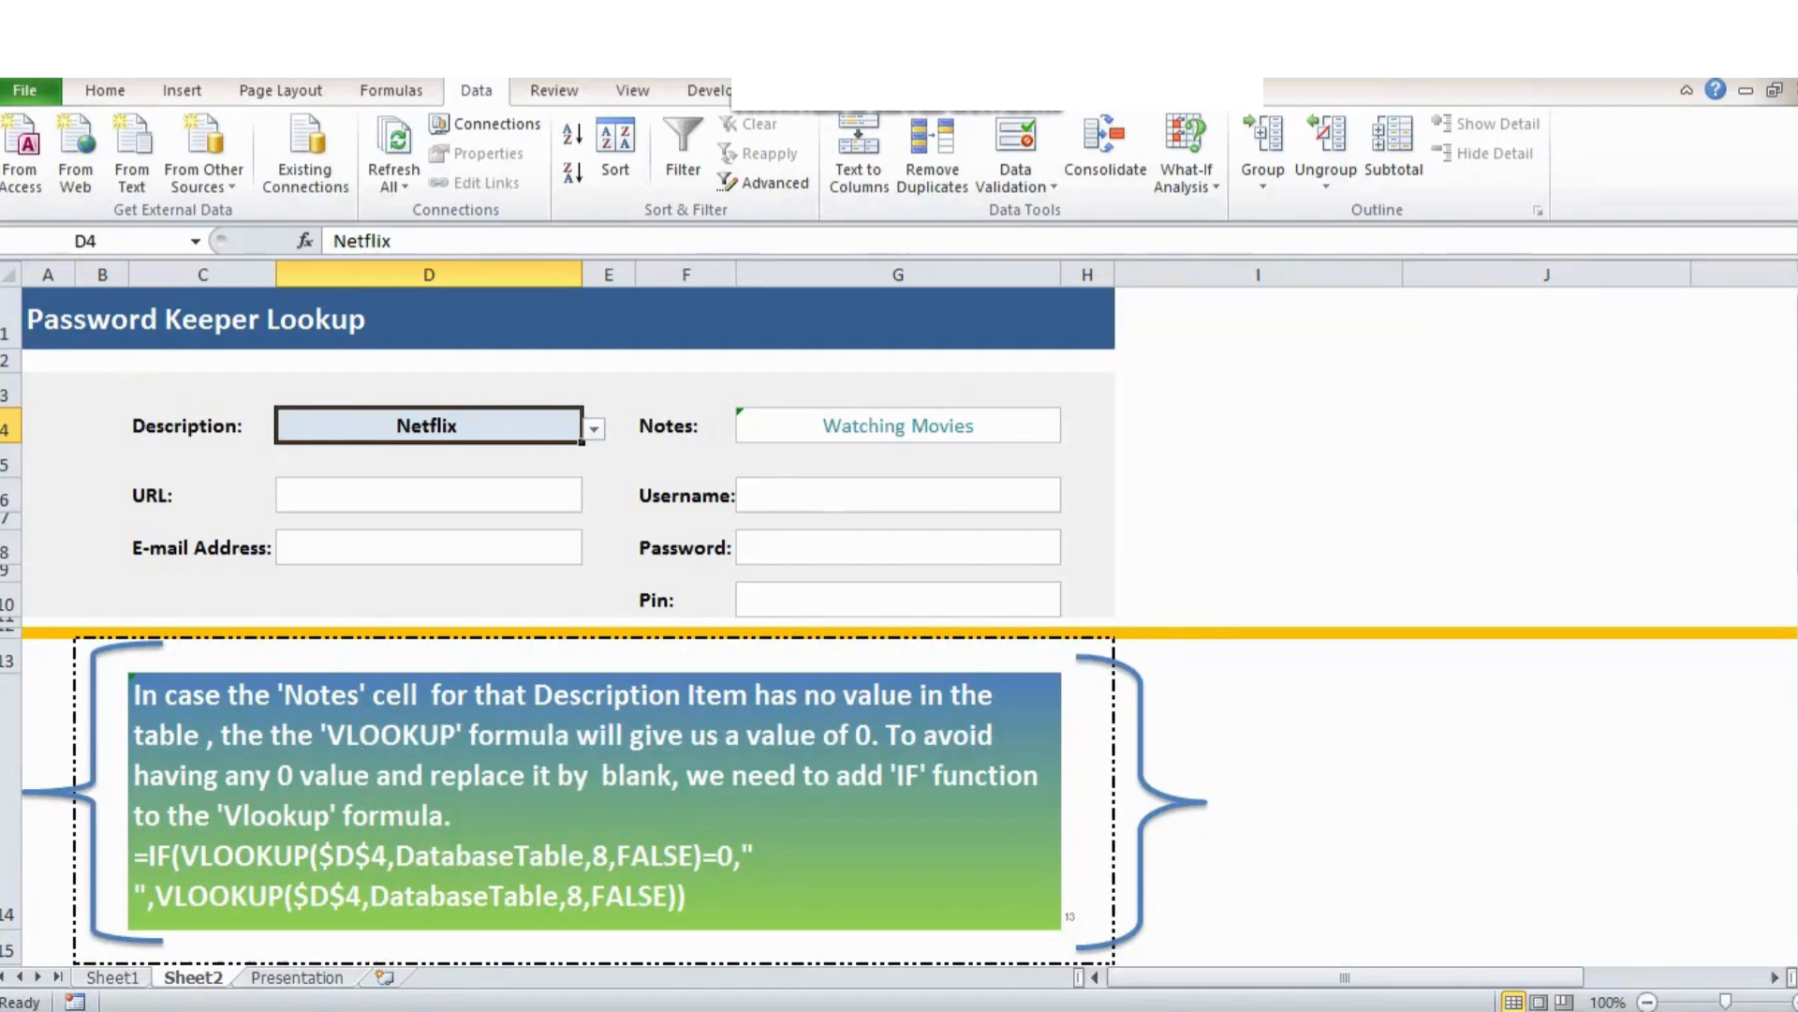
pyautogui.click(1088, 801)
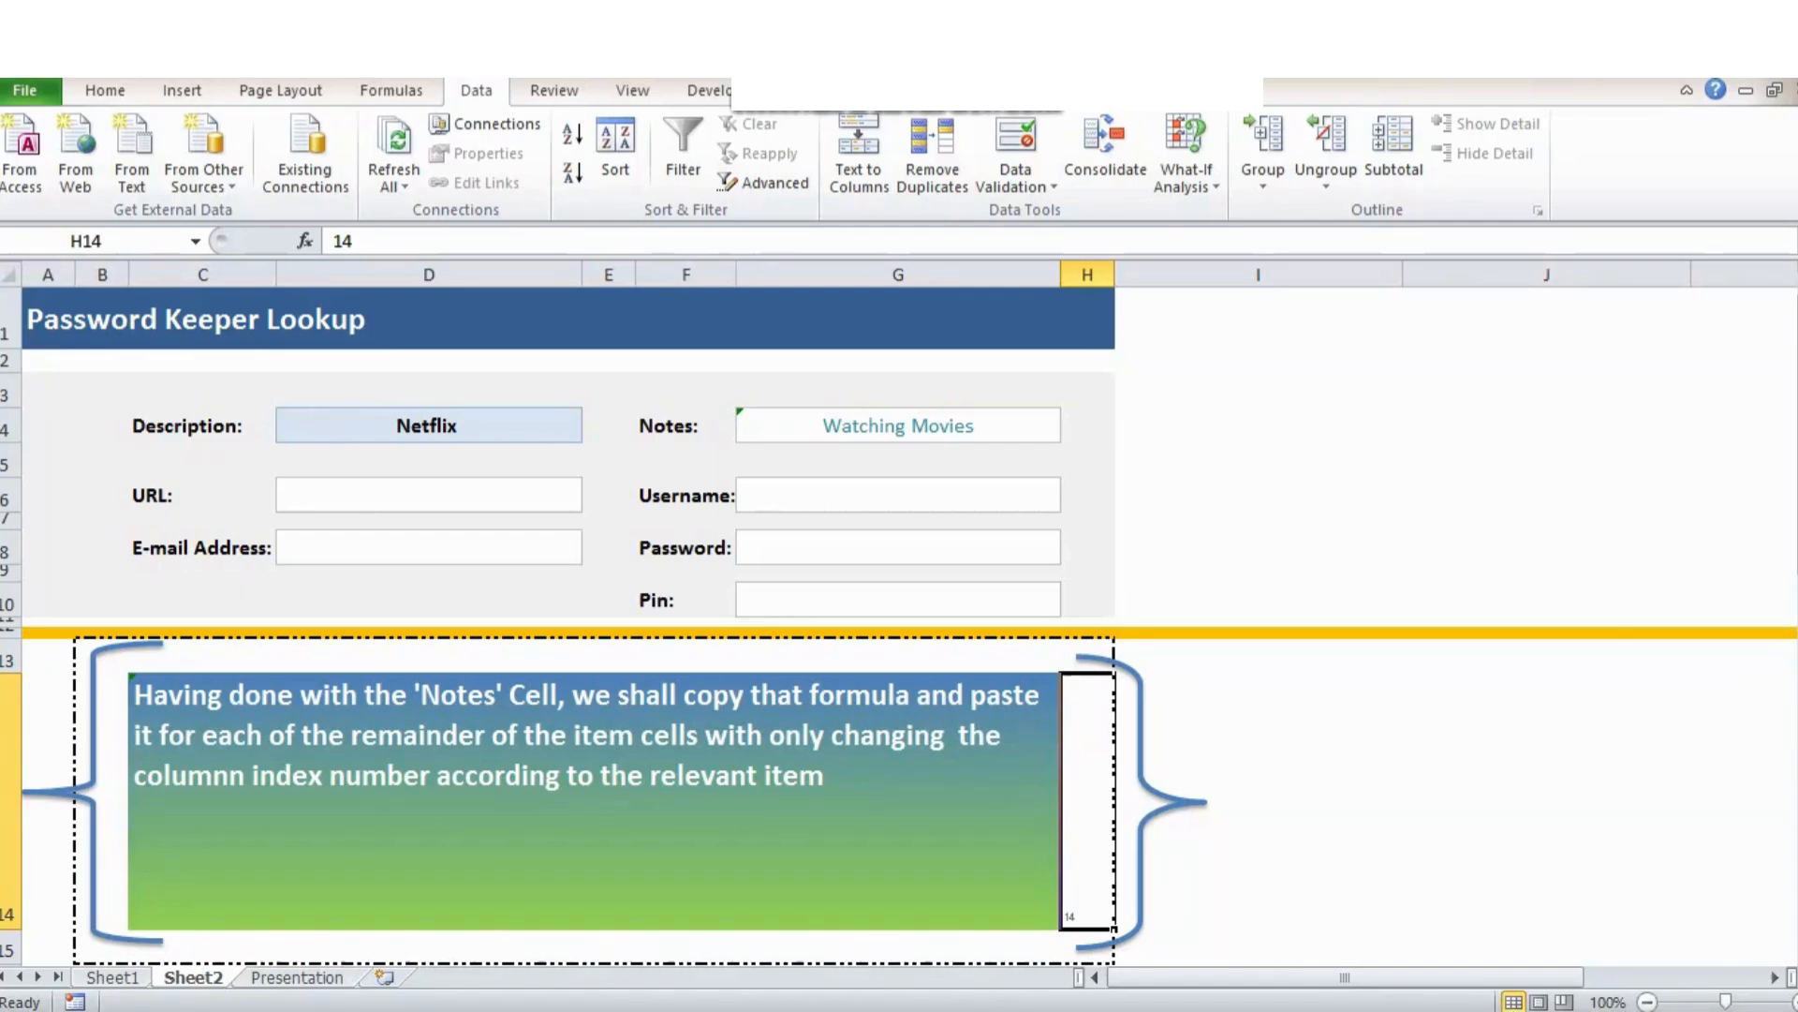
# Copy the IF/VLOOKUP formula from the Notes cell G4, leaving G4 unchanged.
pyautogui.click(898, 425)
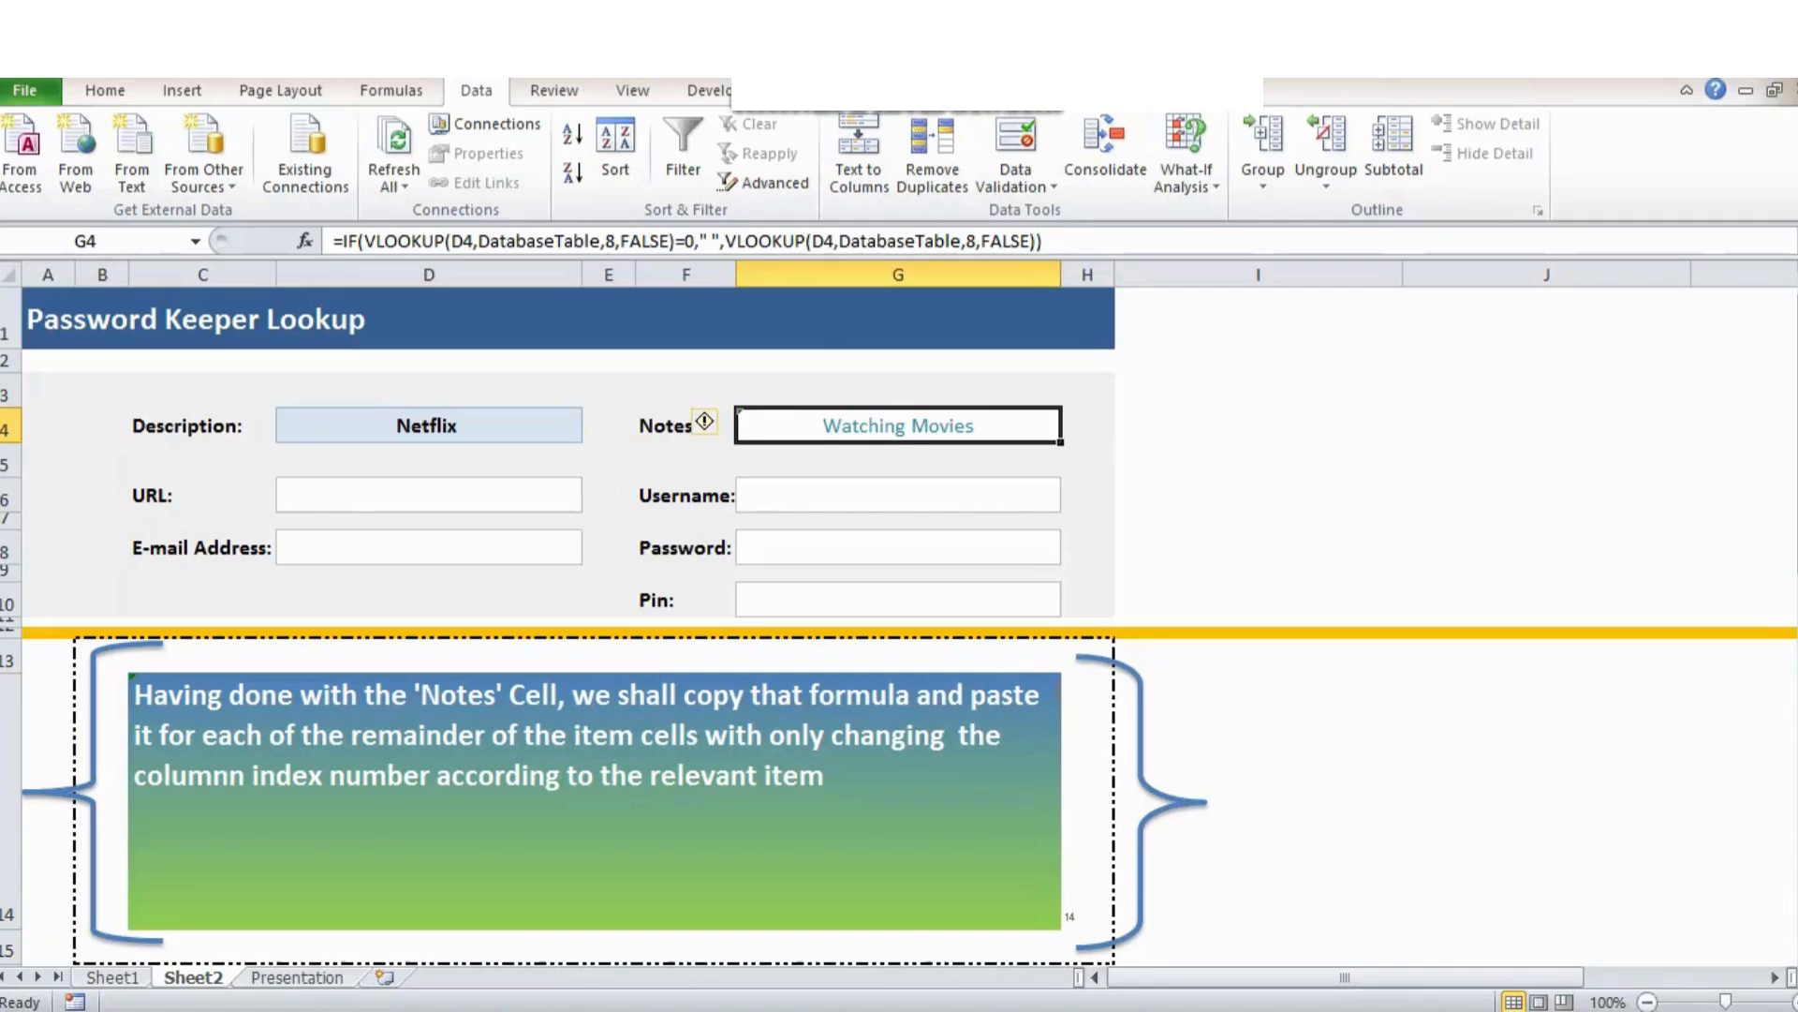
pyautogui.moveTo(1042, 241); pyautogui.dragTo(333, 240)
pyautogui.rightClick(384, 242)
pyautogui.click(447, 289)
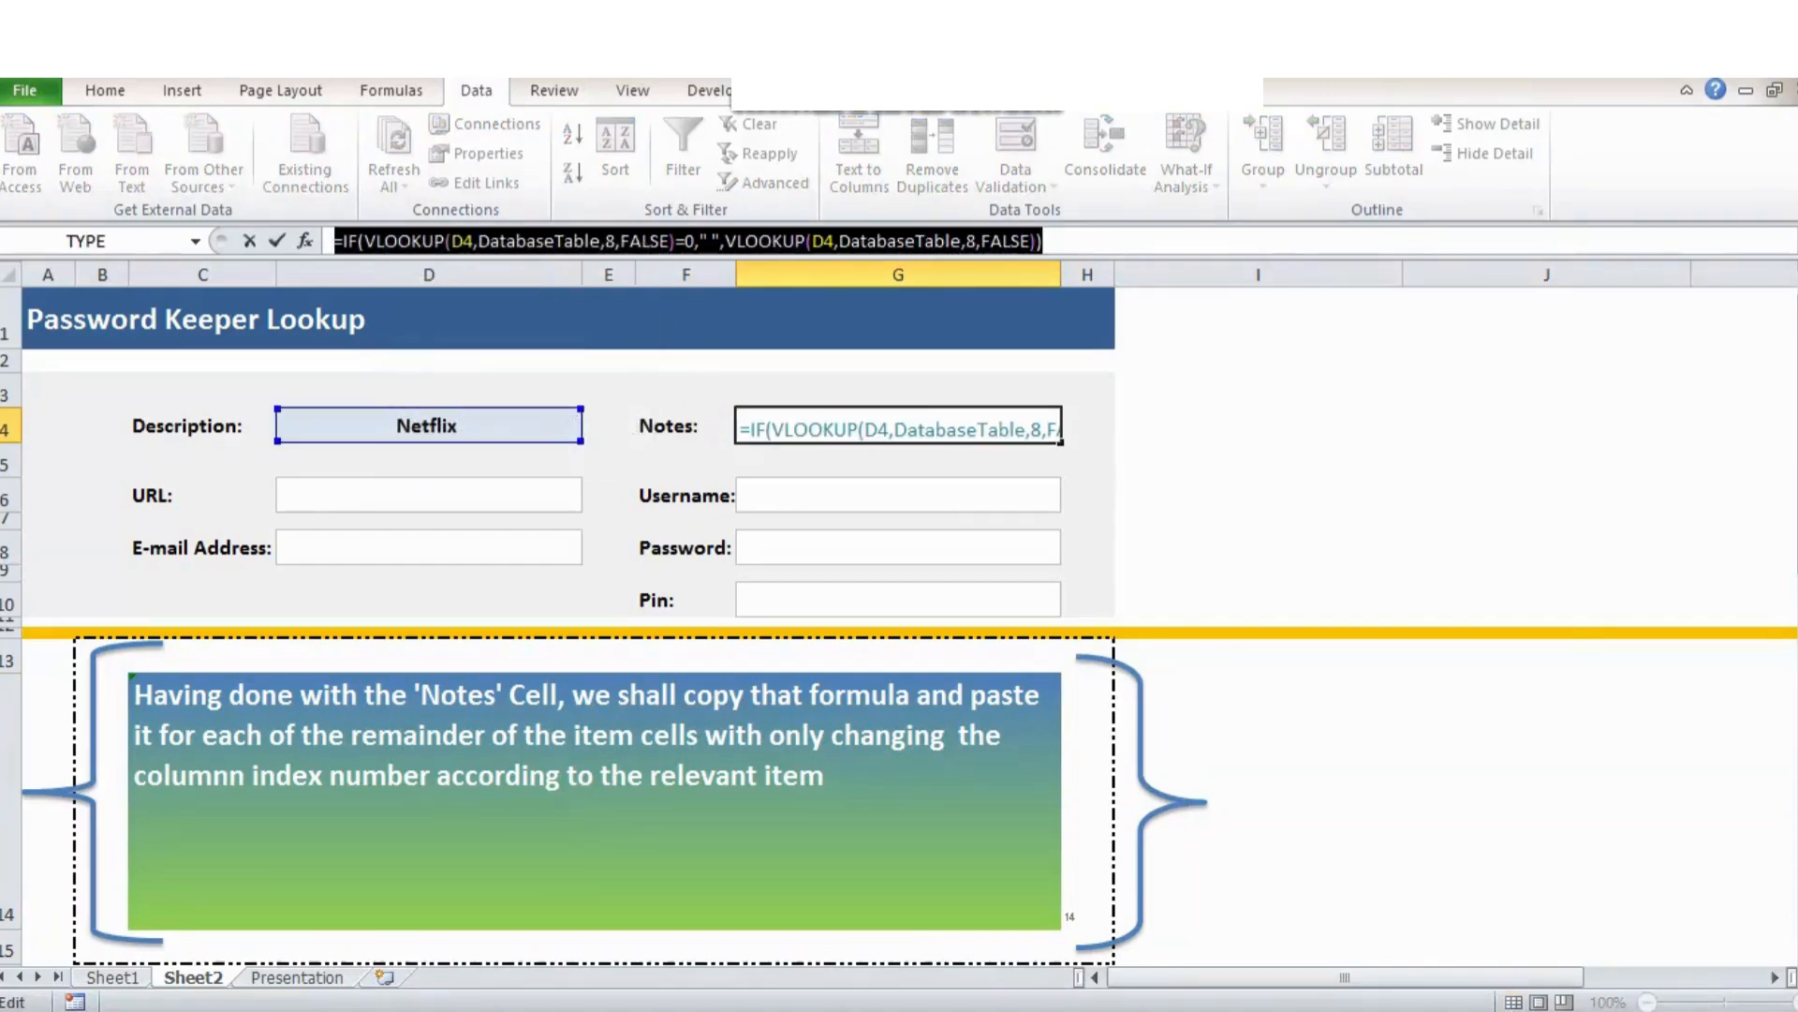
pyautogui.press('Escape')
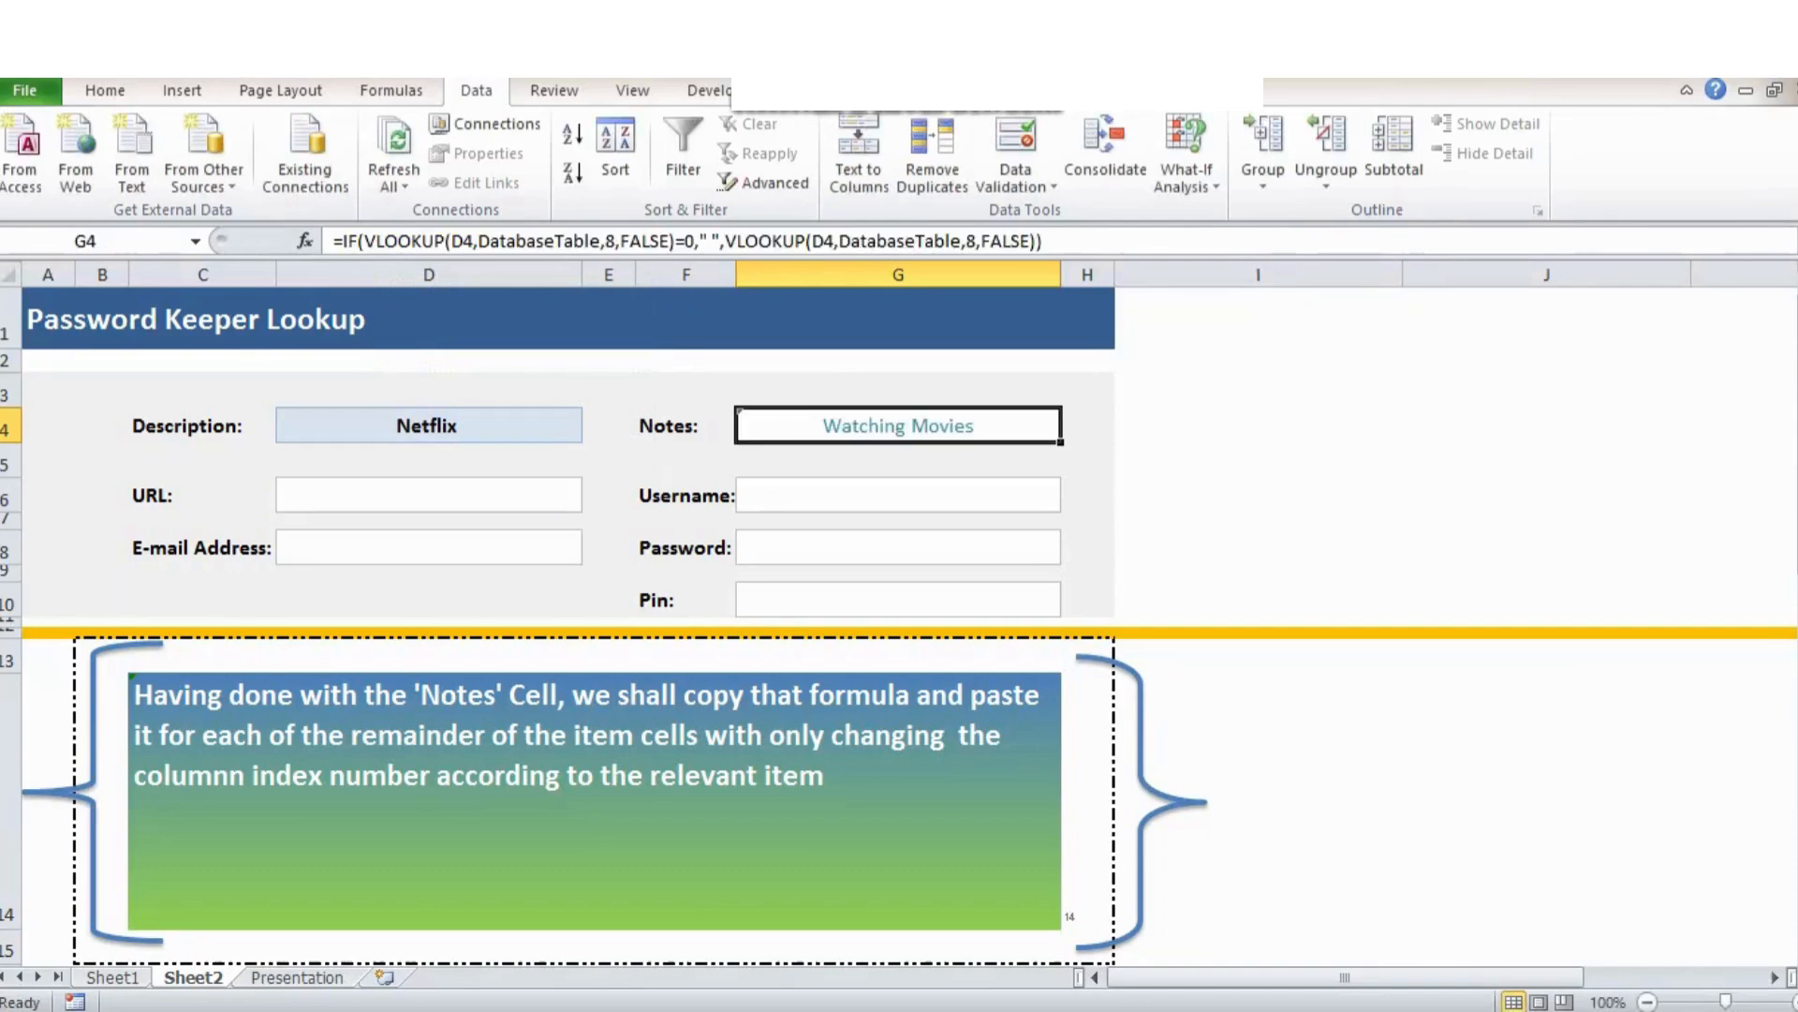
# Paste the formula into URL cell D6 with both column indexes set to 7.
pyautogui.doubleClick(429, 495)
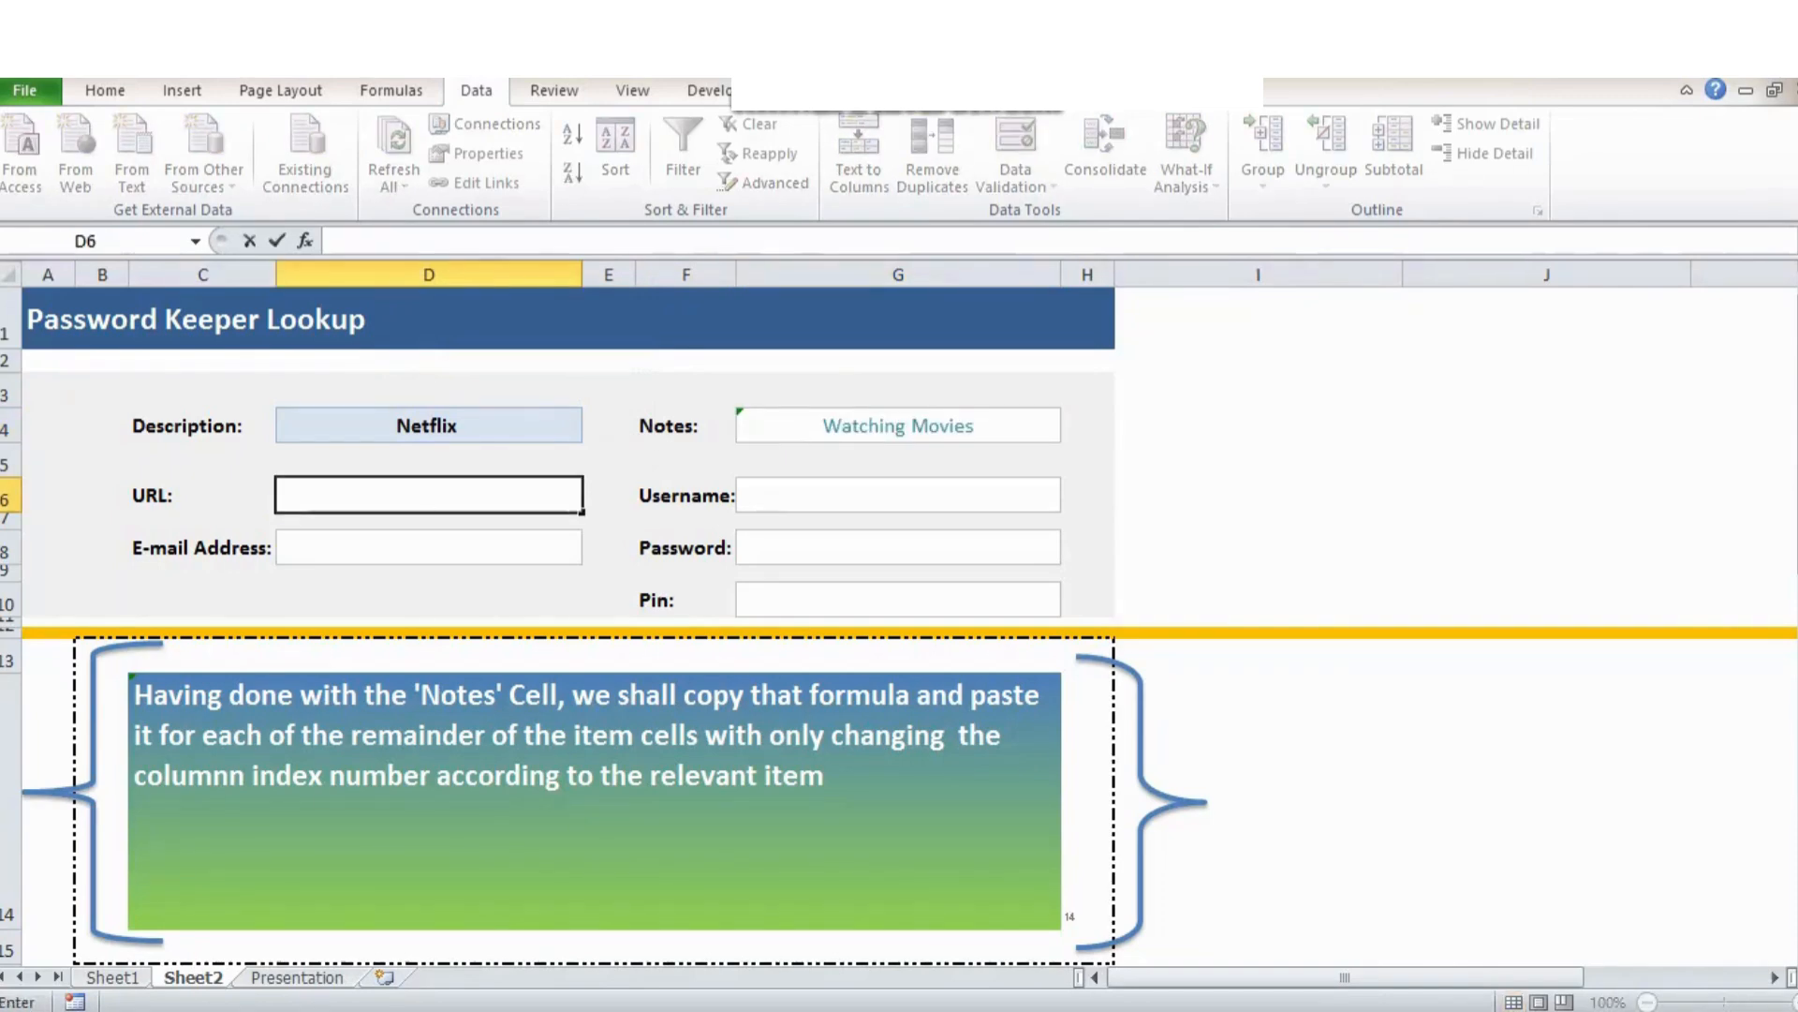
pyautogui.hotkey('ctrl', 'v')
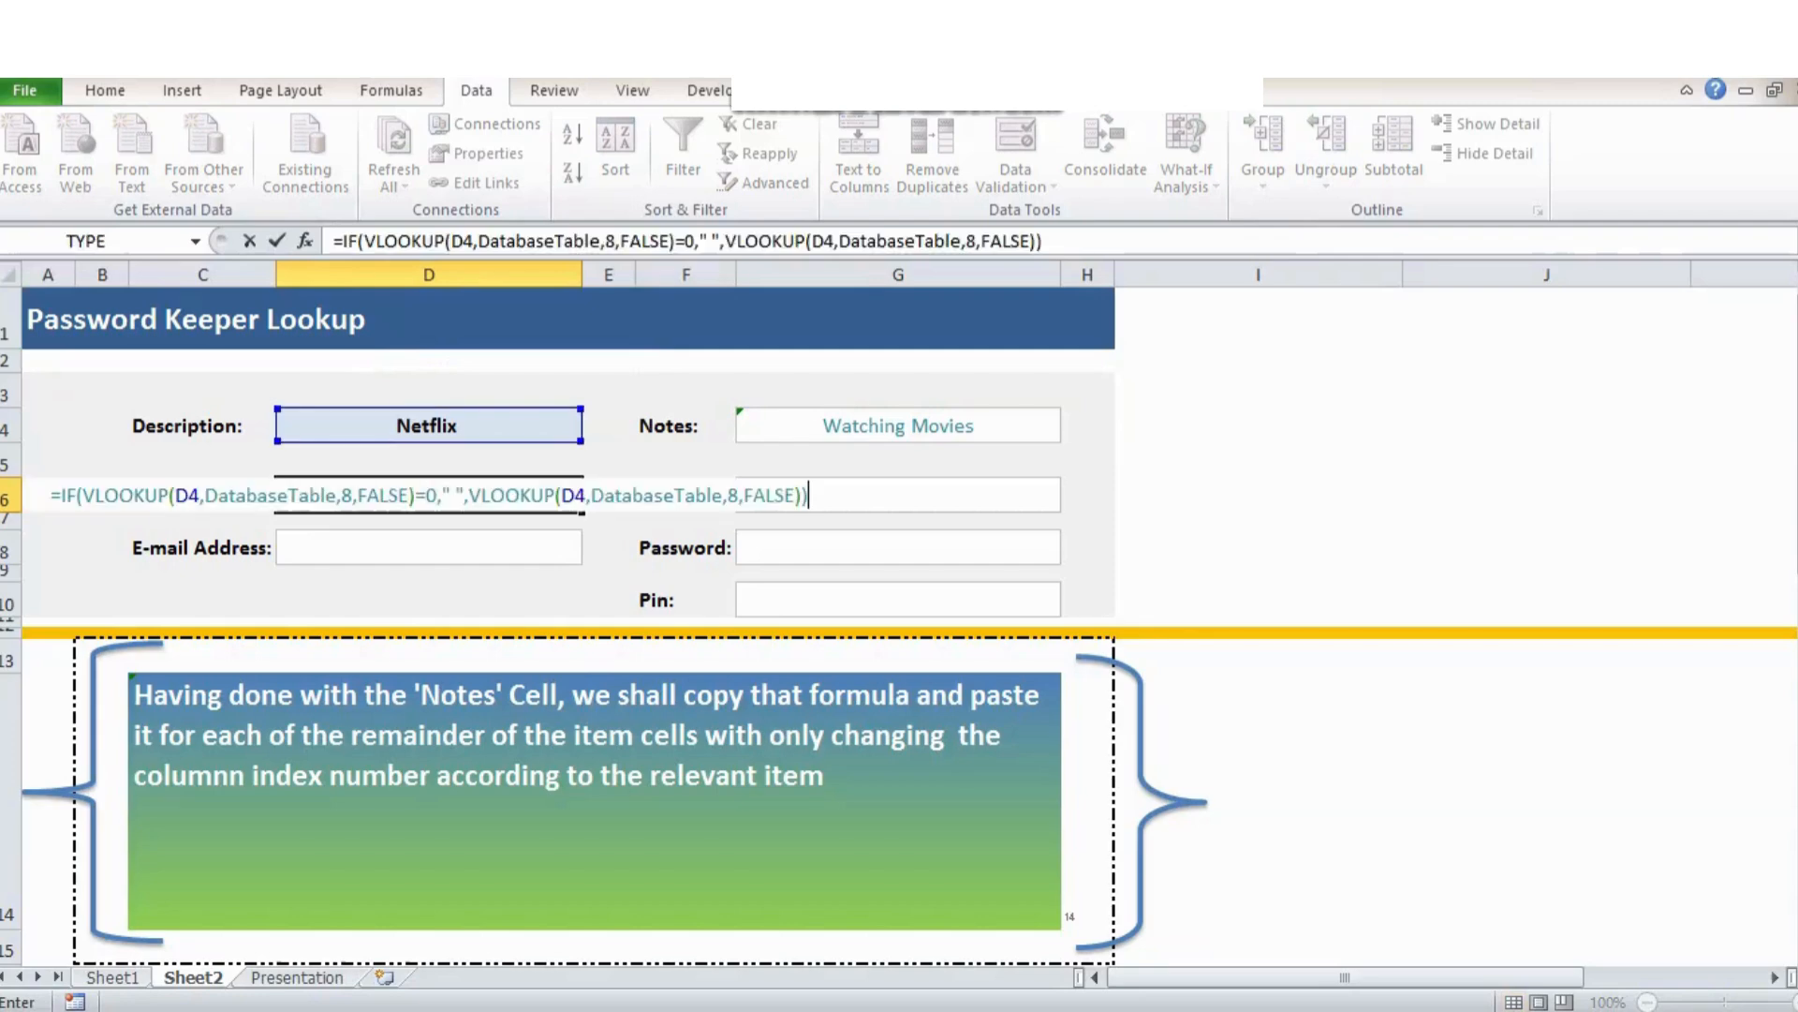
pyautogui.doubleClick(346, 495)
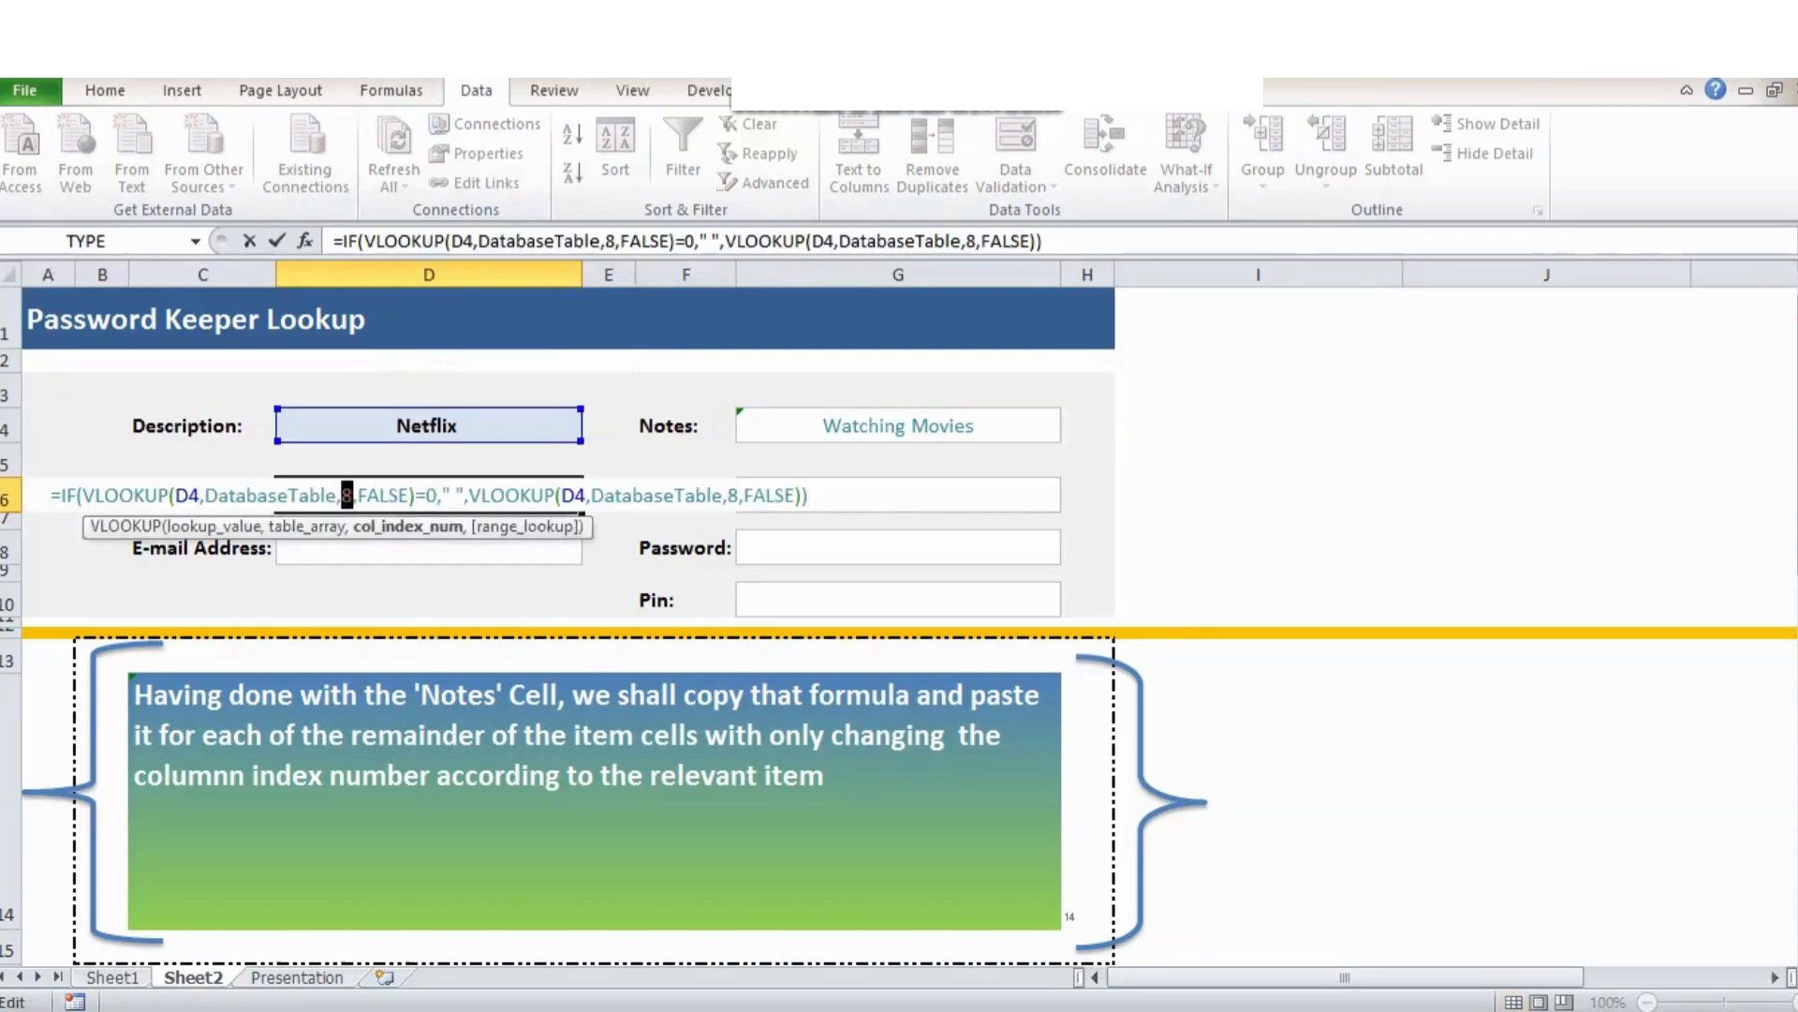
pyautogui.write('6')
pyautogui.doubleClick(732, 496)
pyautogui.write('6')
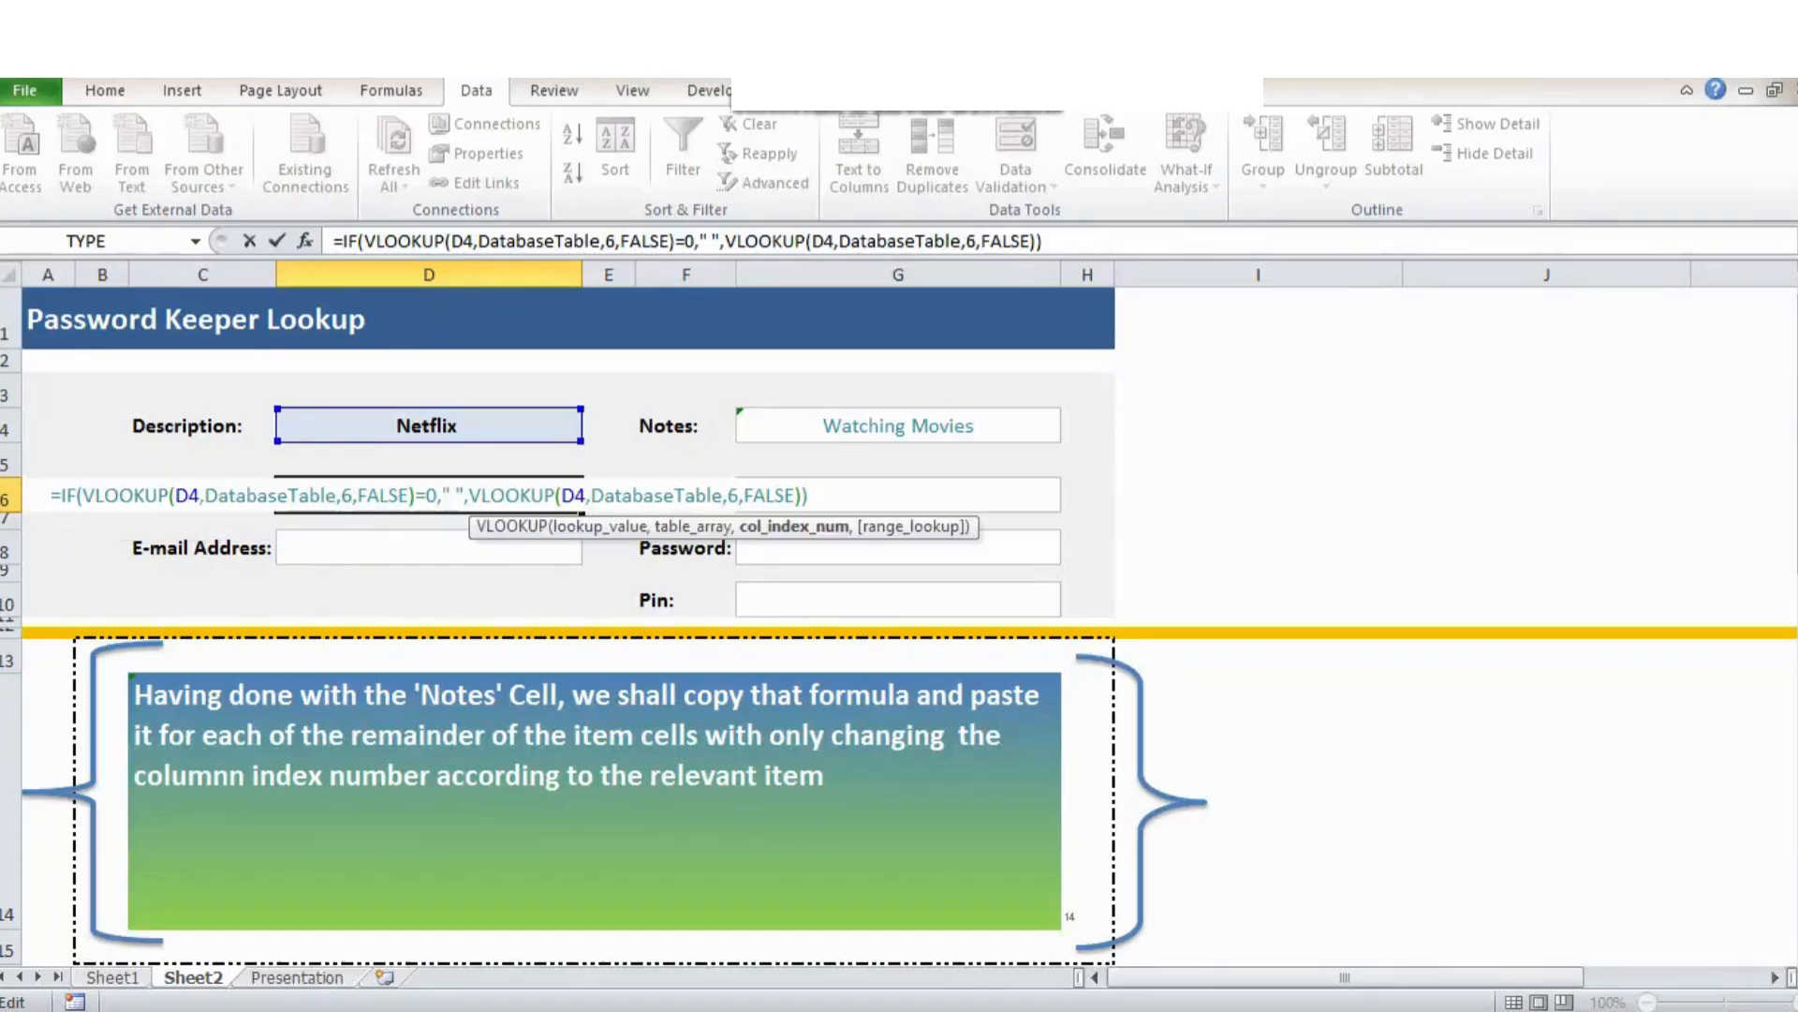
pyautogui.press('Return')
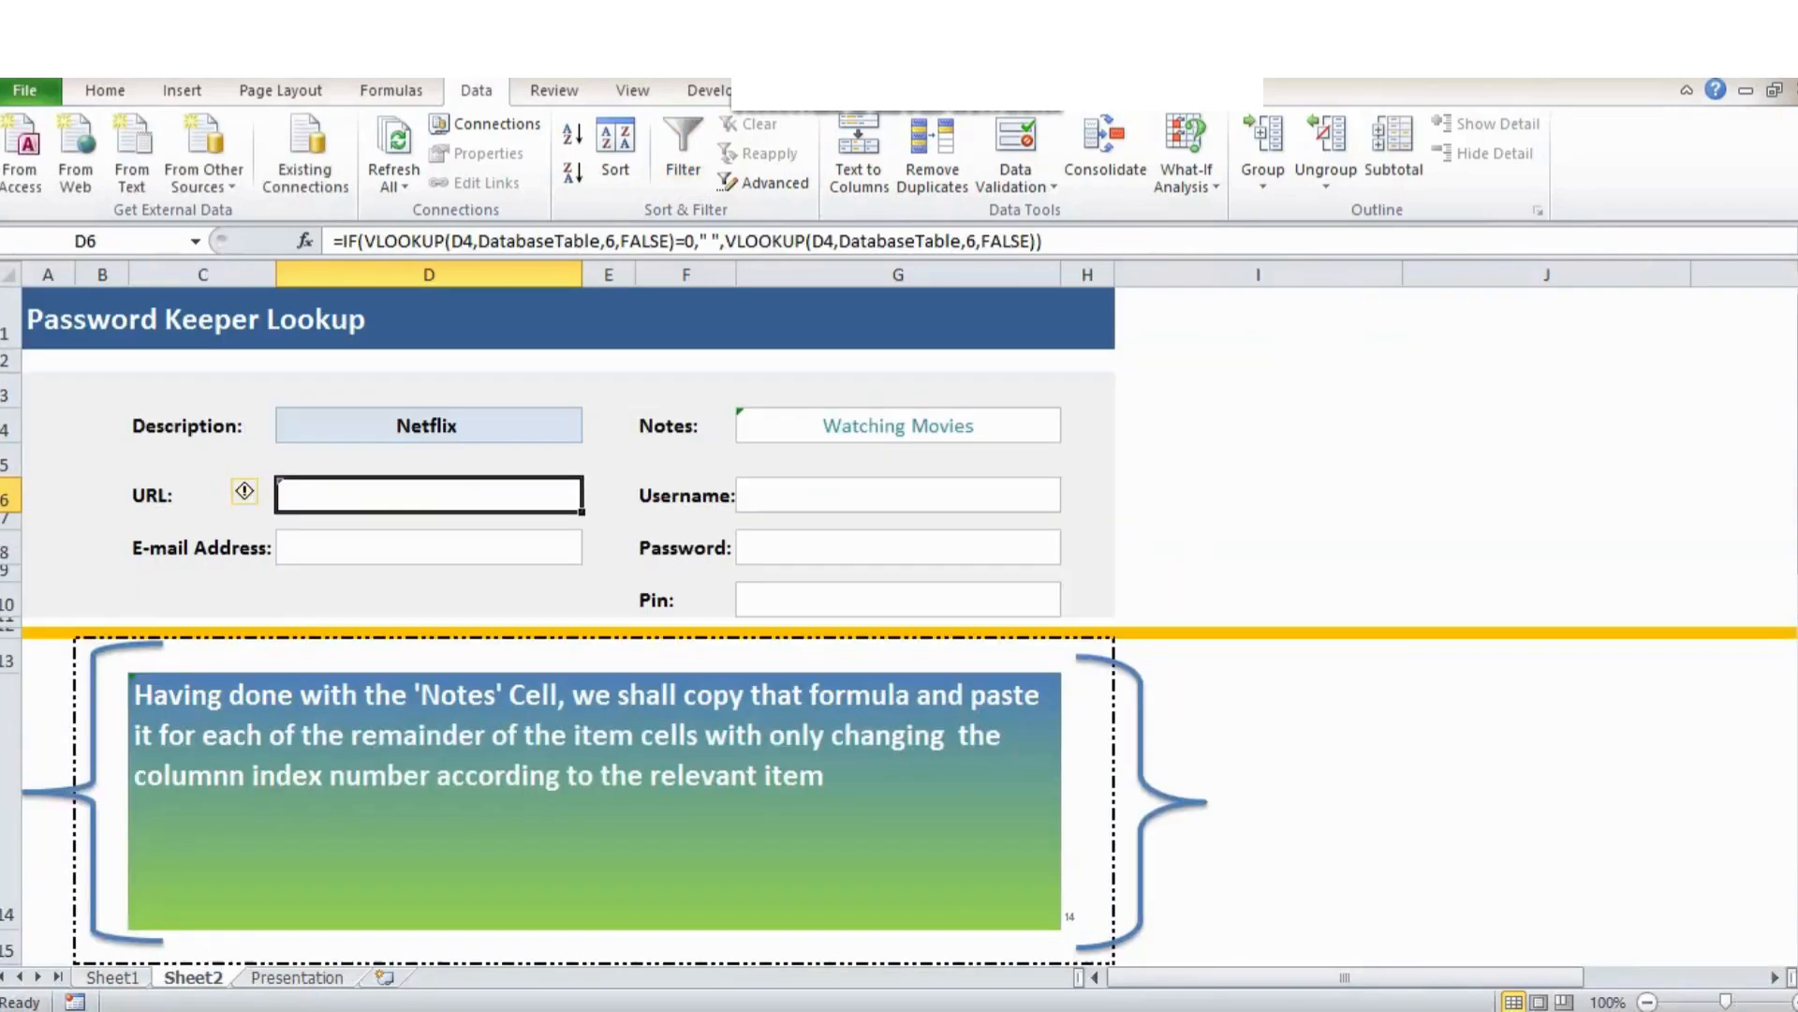
pyautogui.doubleClick(610, 242)
pyautogui.write('7')
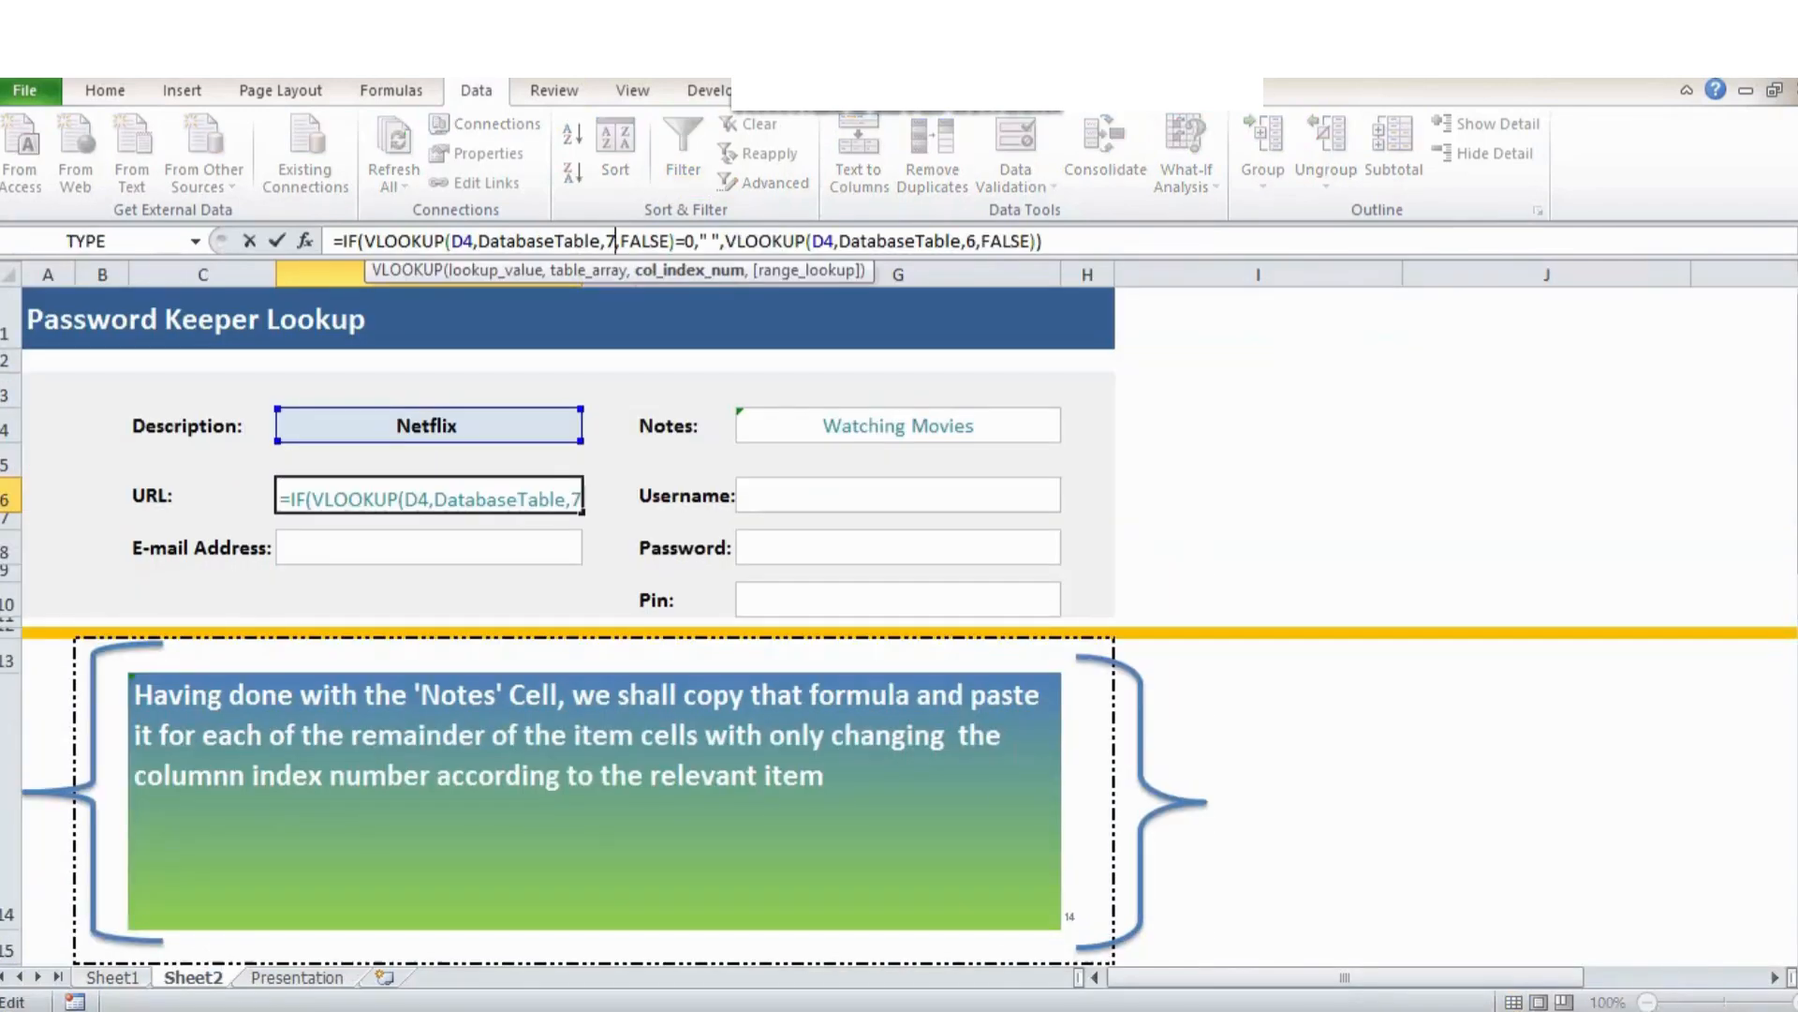
pyautogui.doubleClick(970, 242)
pyautogui.write('7')
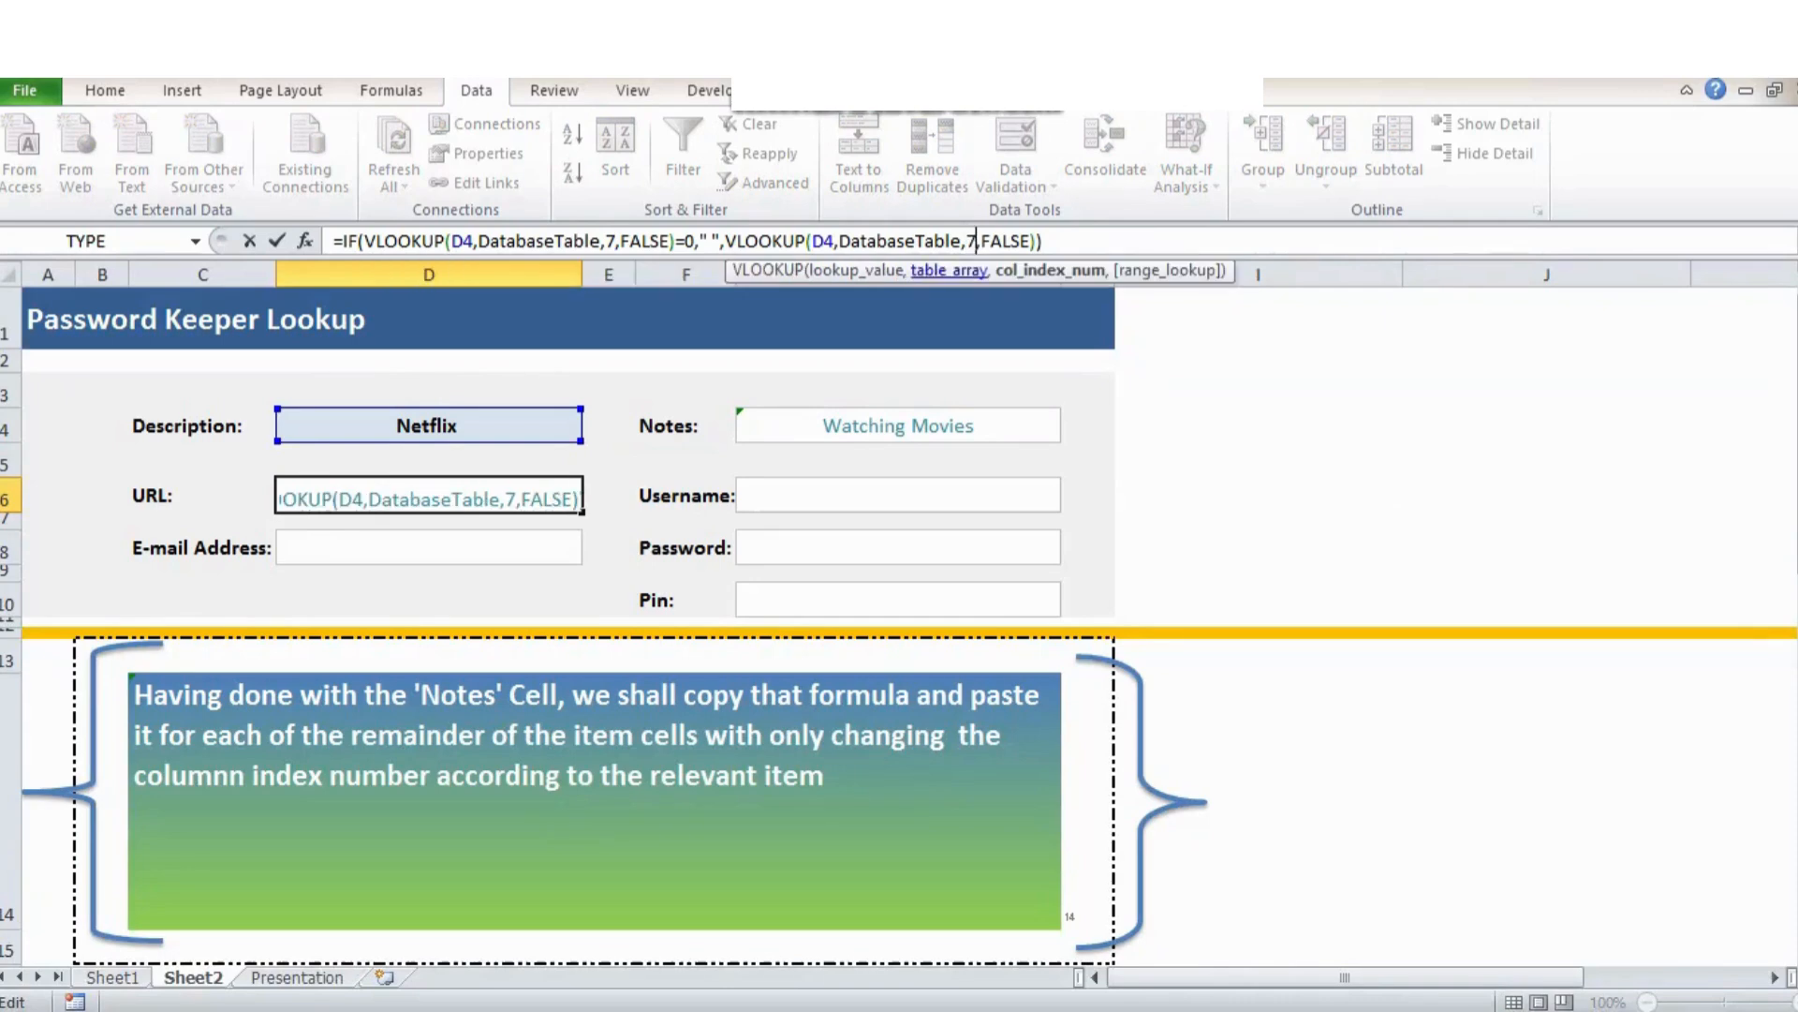
pyautogui.press('Return')
# Fill the Username field G6 with the lookup formula using column index 2.
pyautogui.click(897, 495)
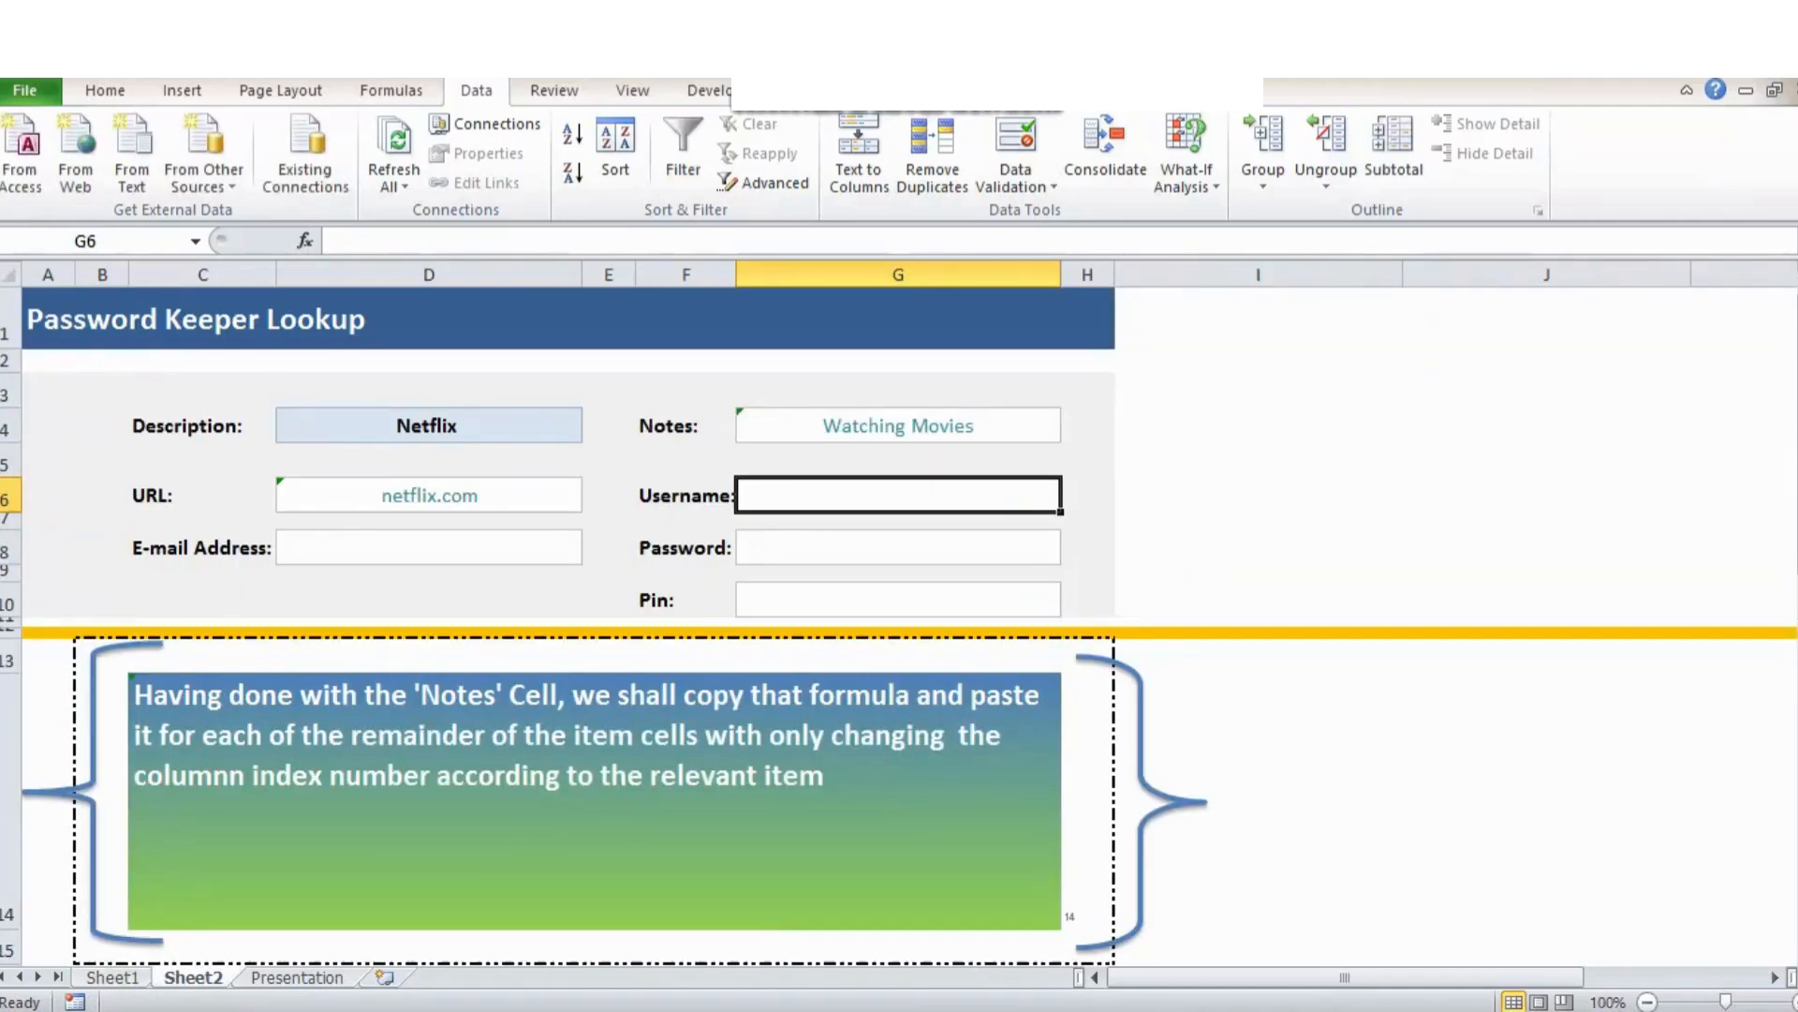
pyautogui.press('F2')
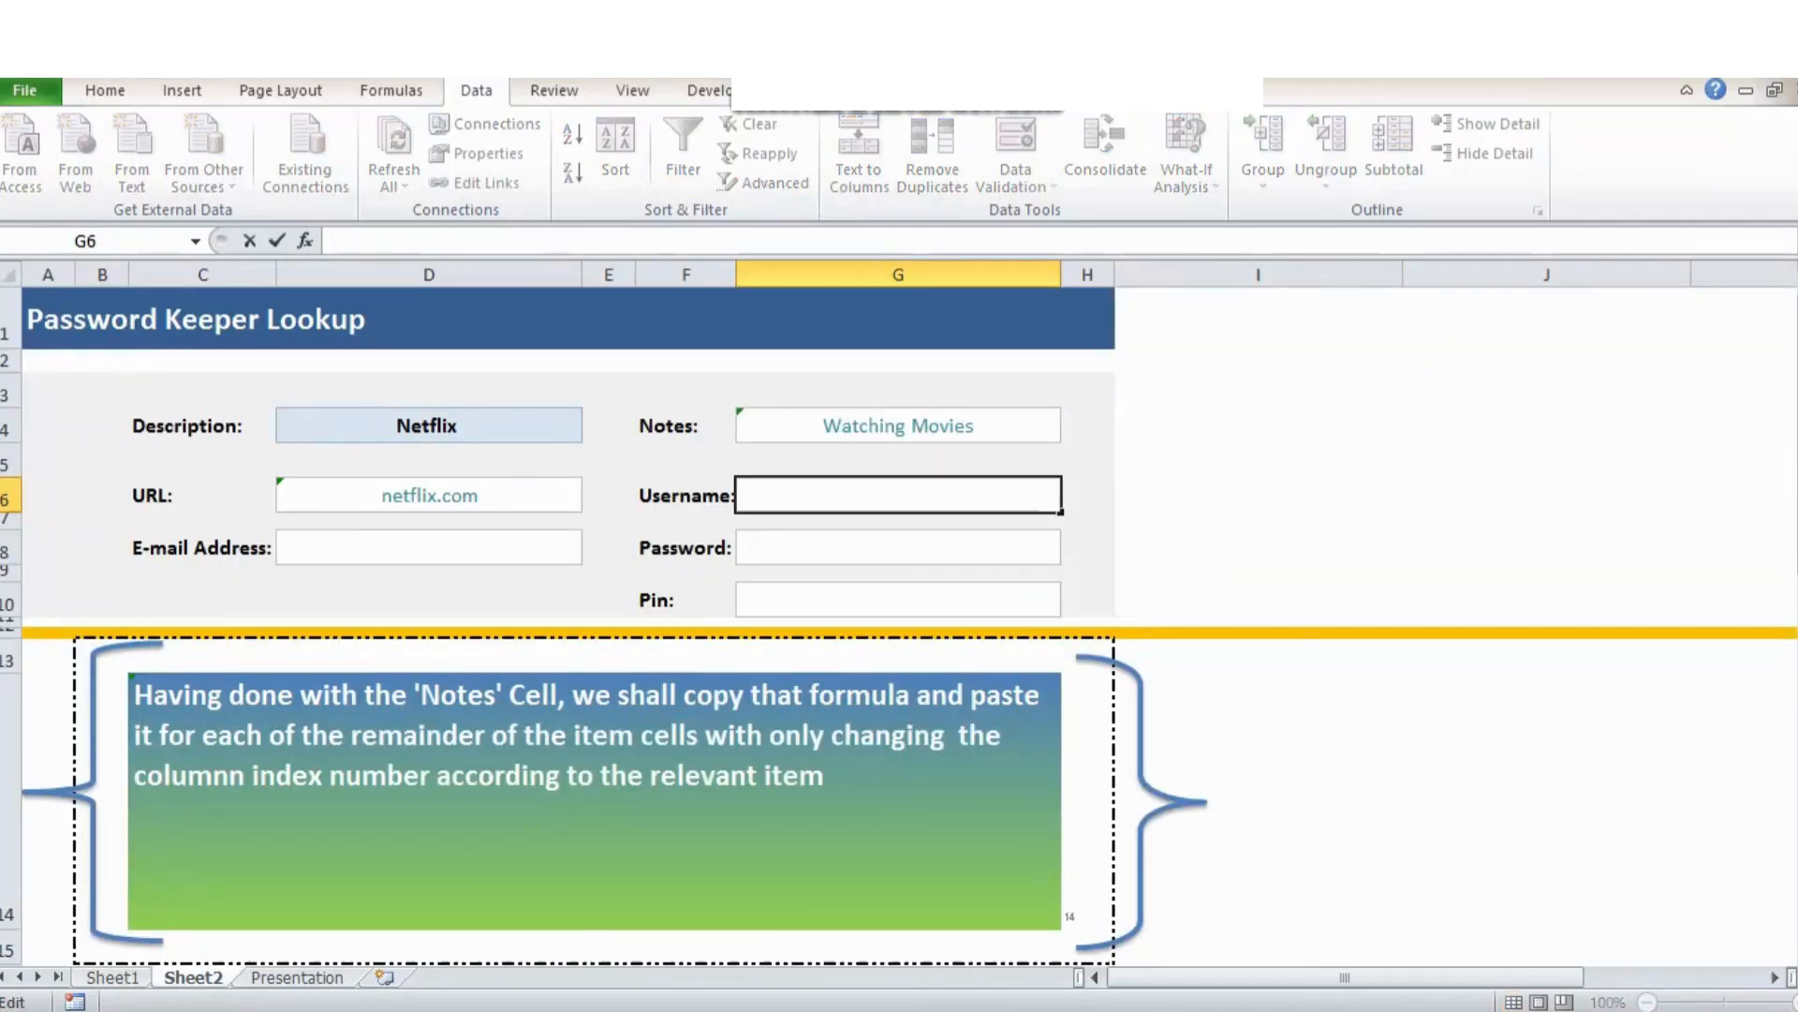
pyautogui.hotkey('ctrl', 'v')
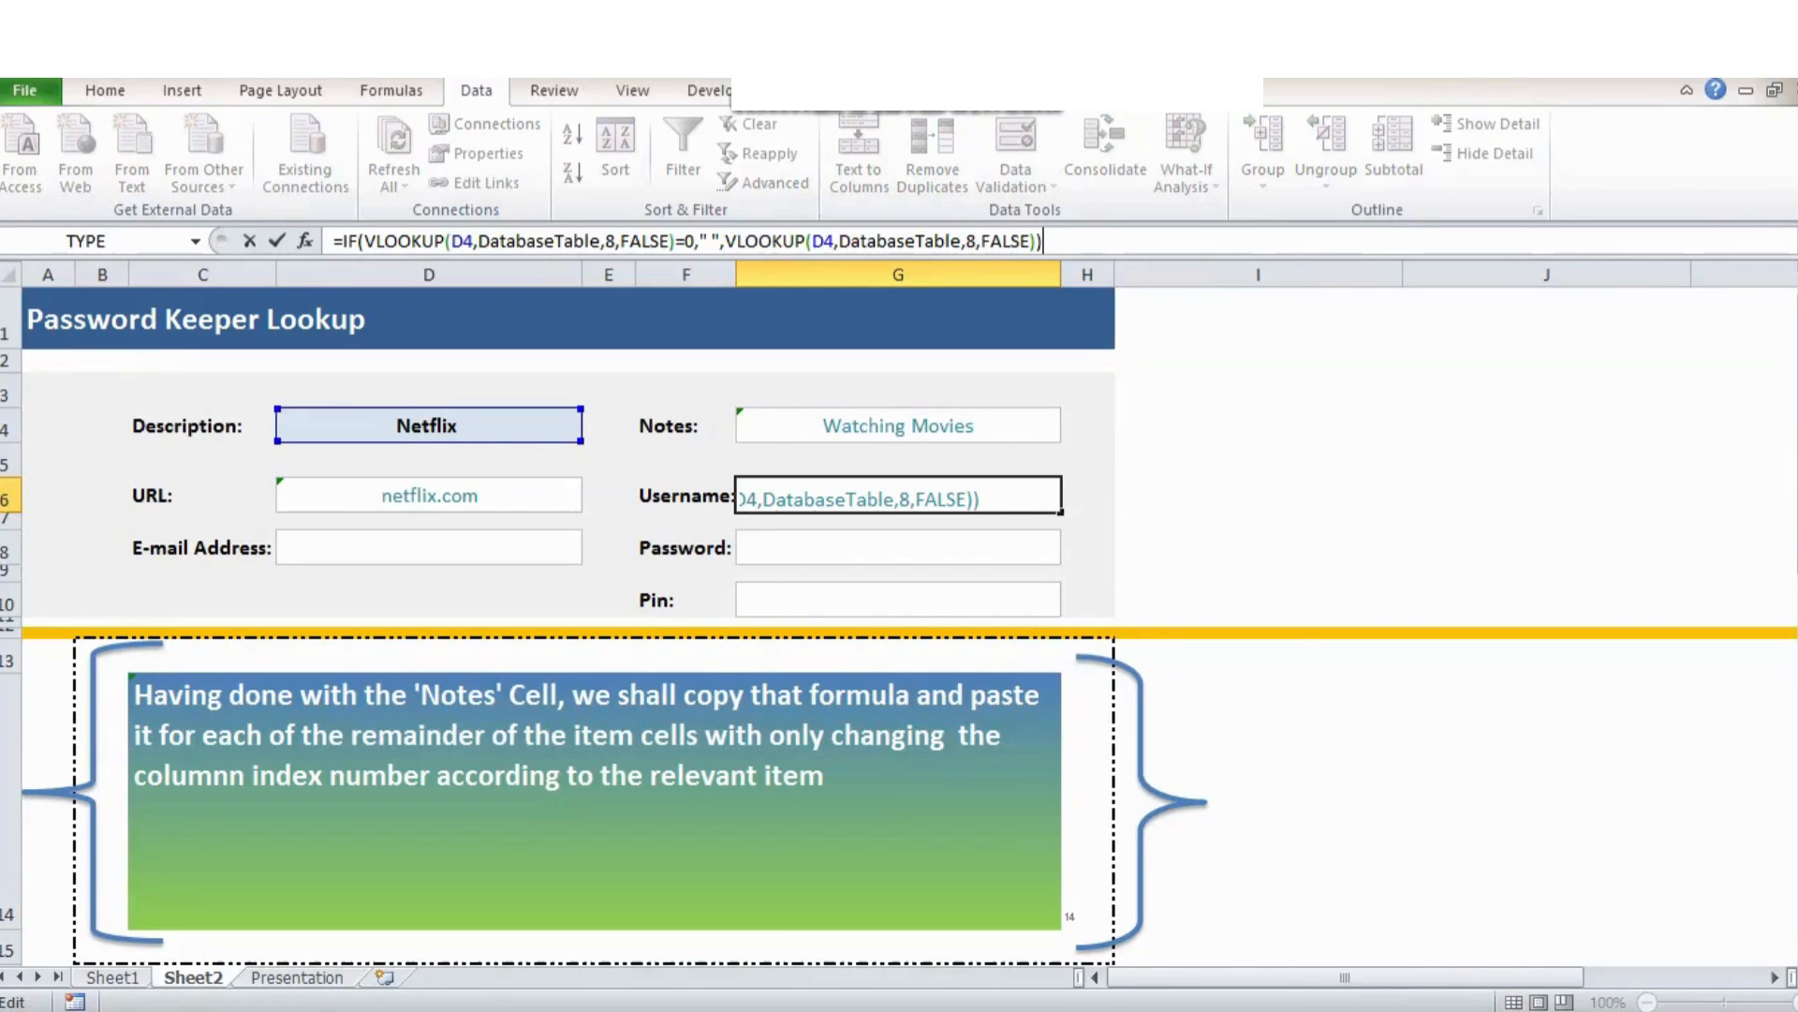
pyautogui.moveTo(605, 242); pyautogui.dragTo(615, 242)
pyautogui.write('2')
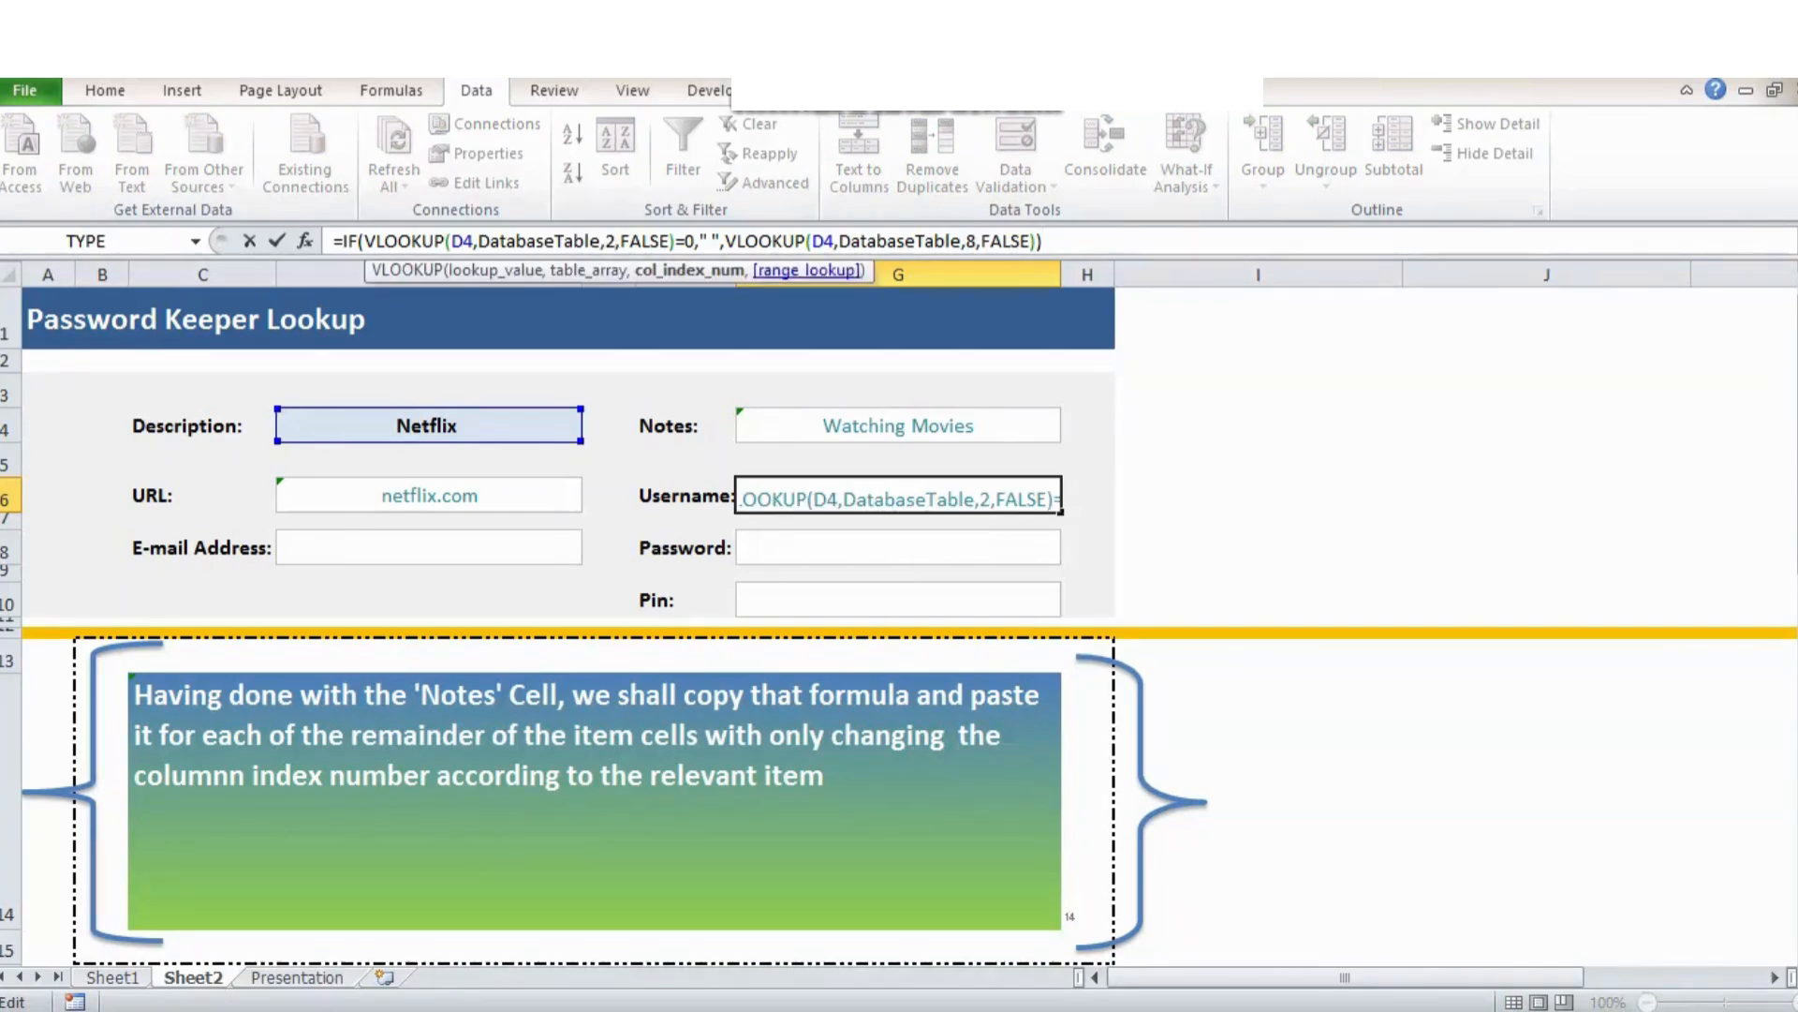
pyautogui.moveTo(965, 241); pyautogui.dragTo(977, 242)
pyautogui.write('2')
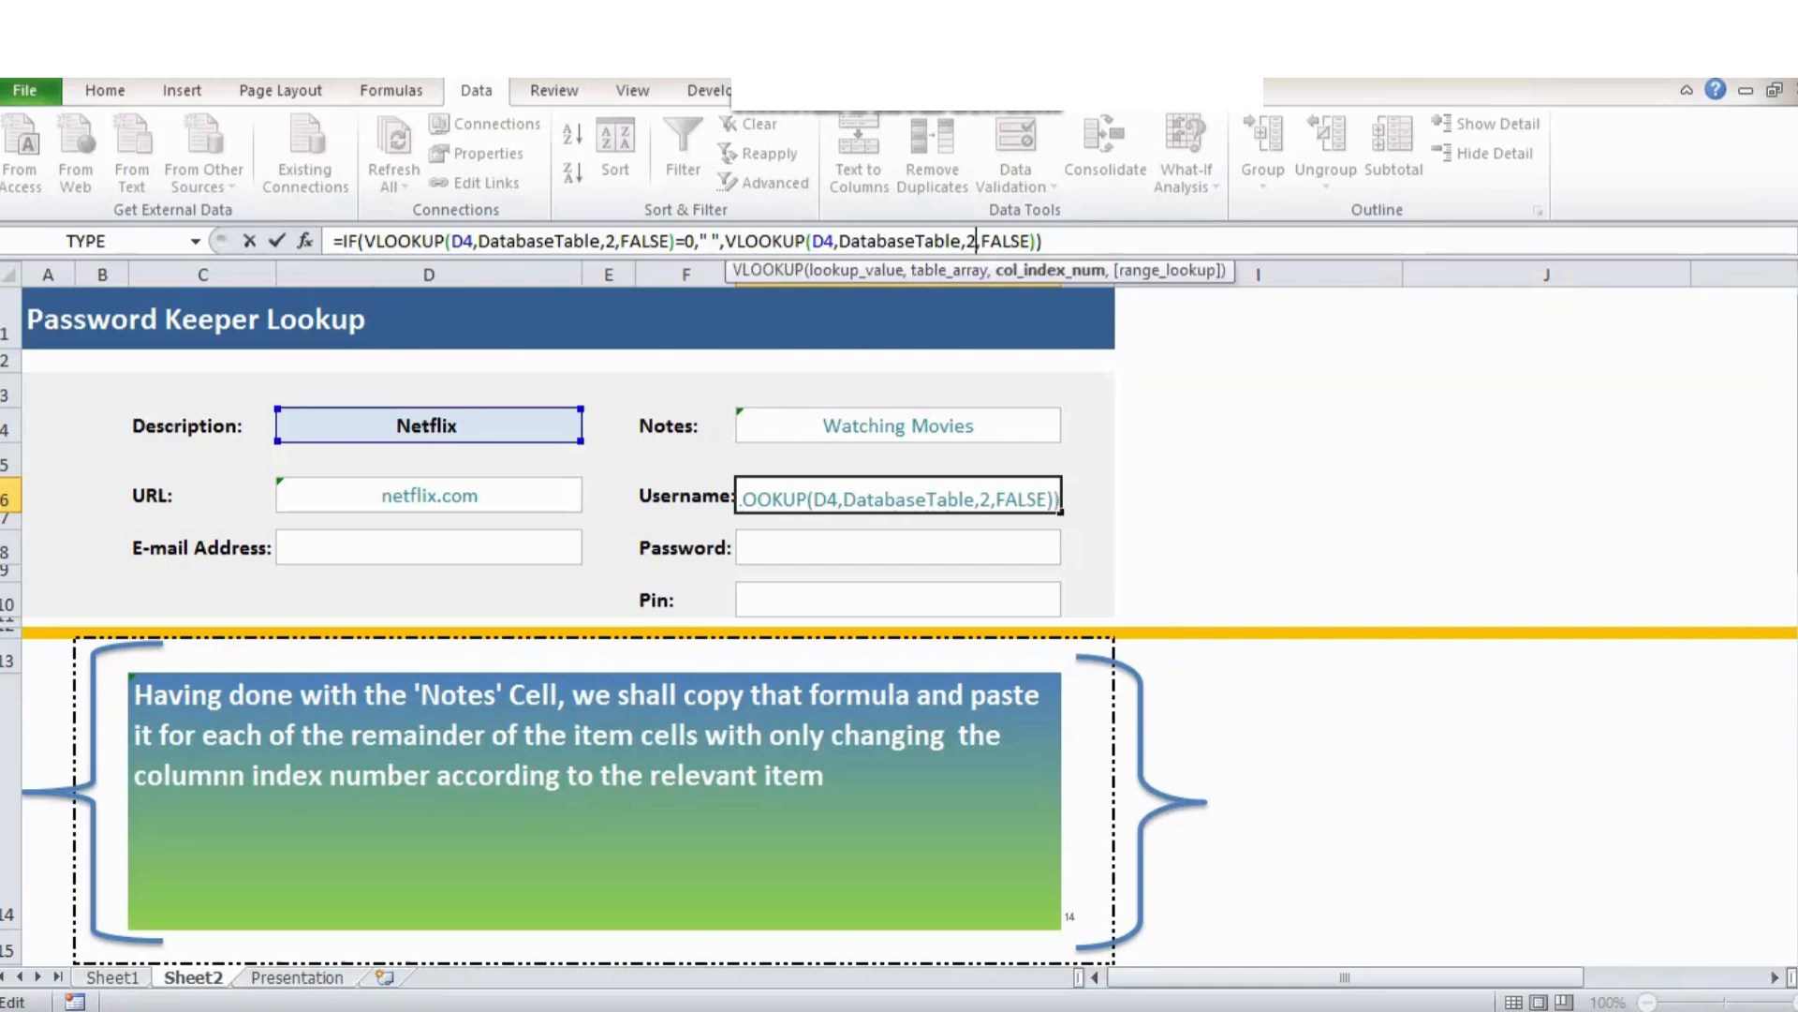
pyautogui.press('Return')
# Fill the E-mail Address field D8 with the lookup formula using column index 4.
pyautogui.click(429, 547)
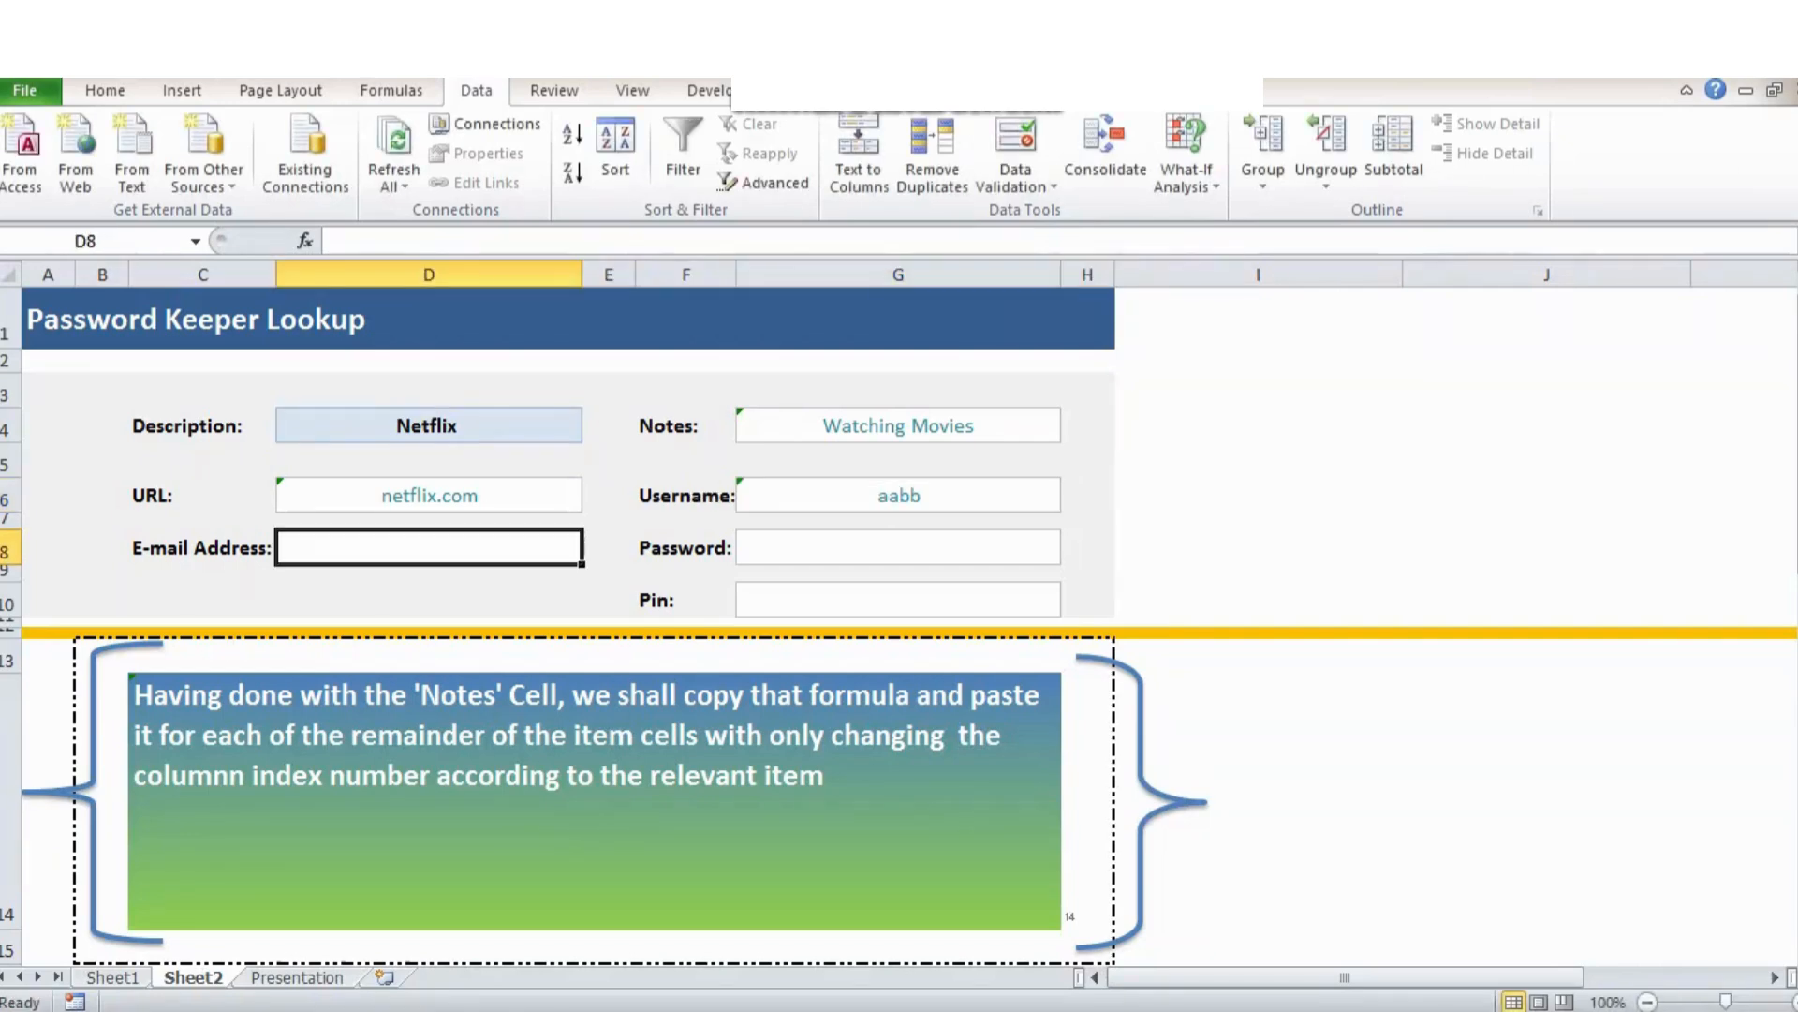
pyautogui.hotkey('ctrl', 'pageup')
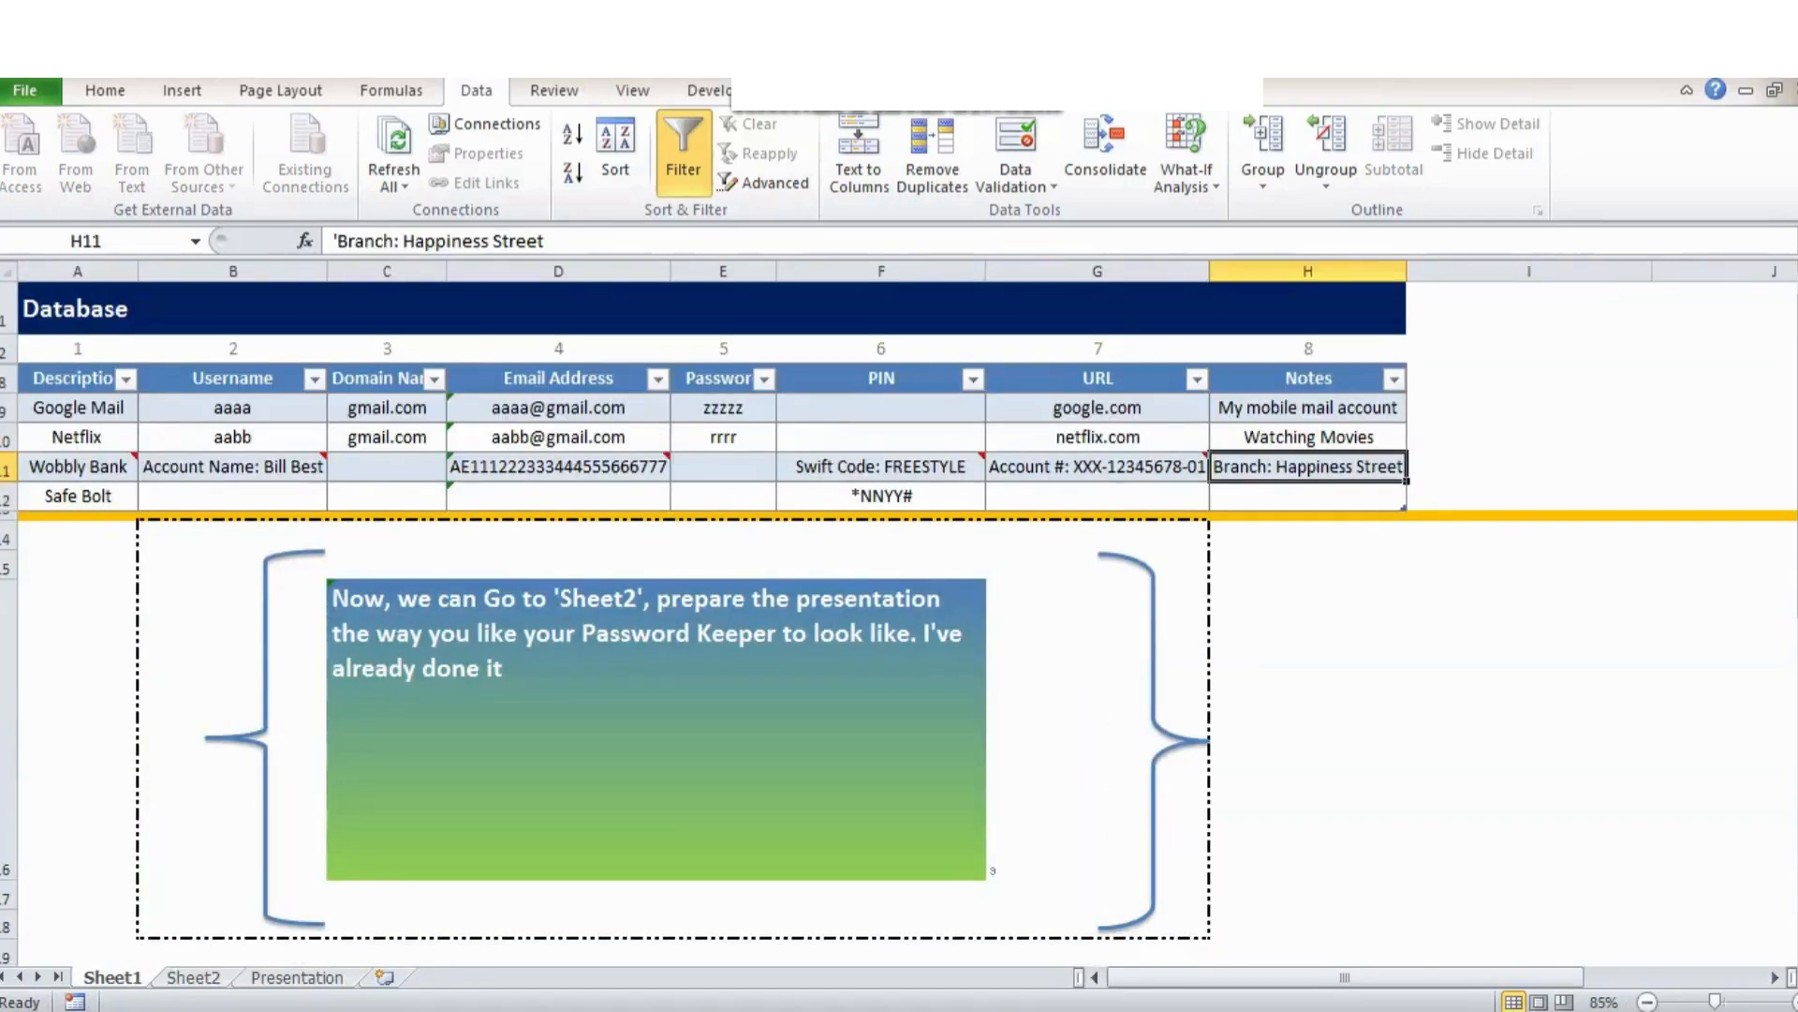
pyautogui.hotkey('ctrl', 'pagedown')
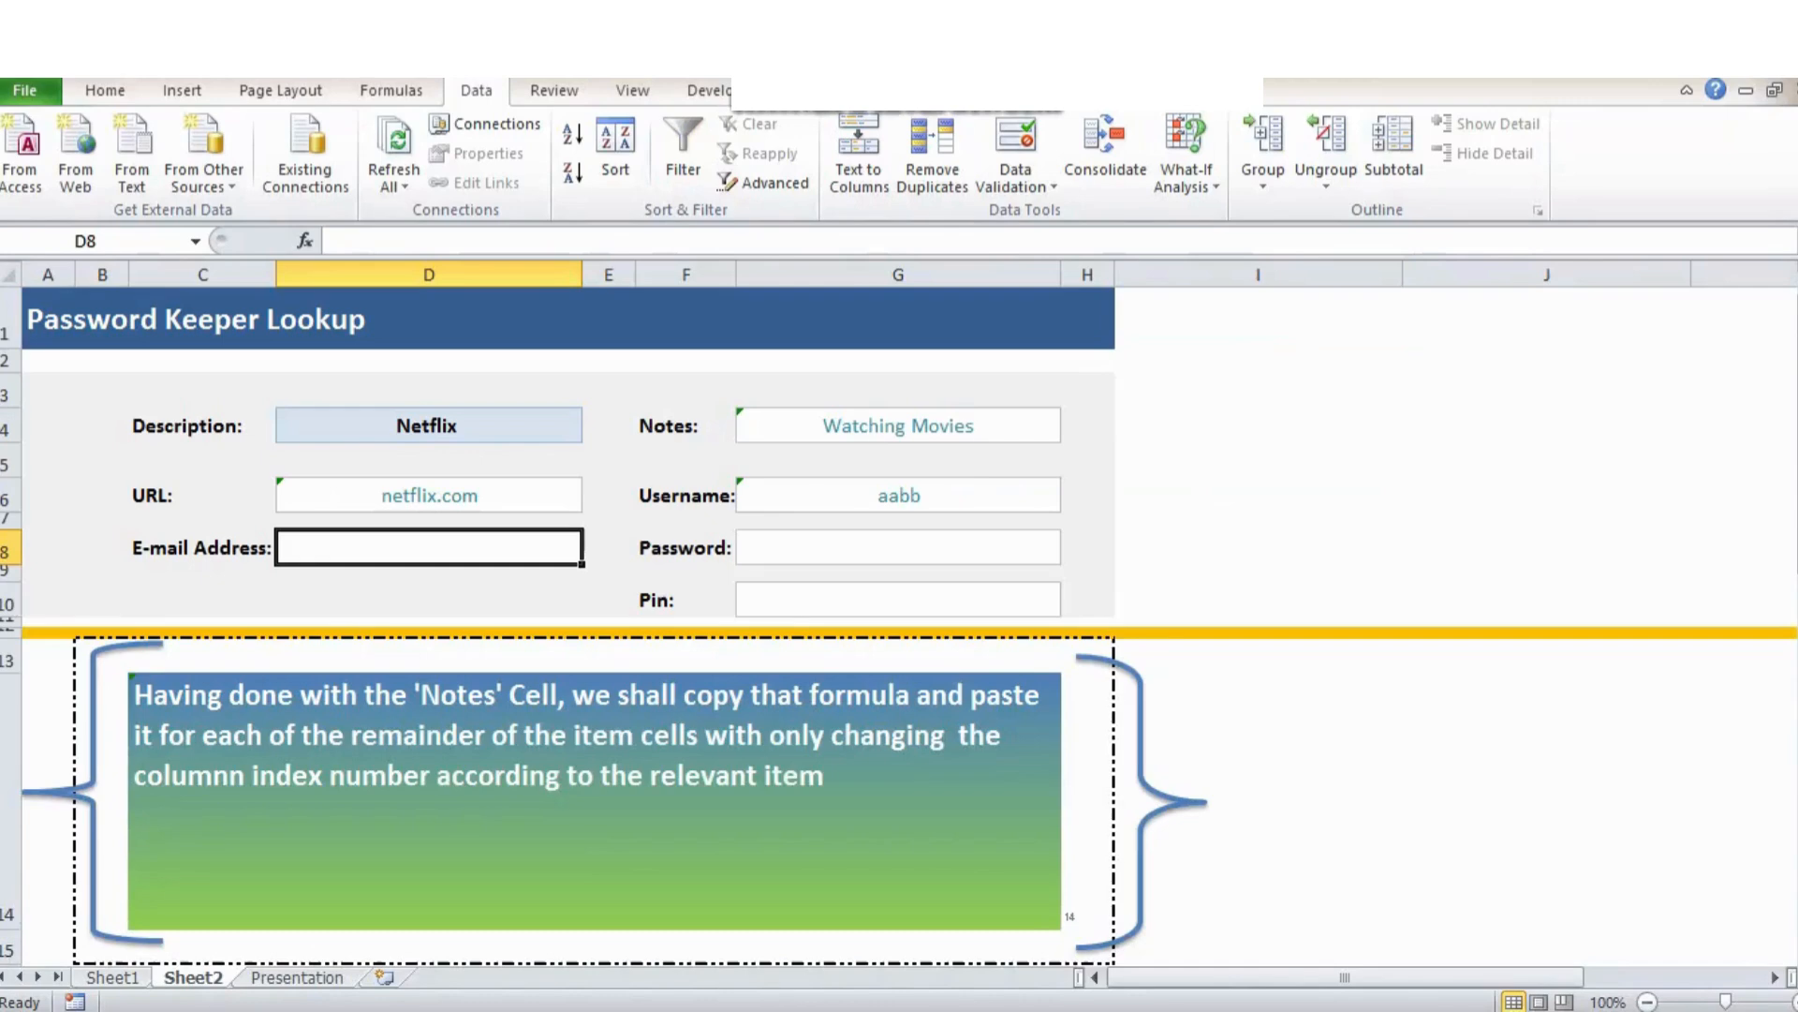
pyautogui.press('F2')
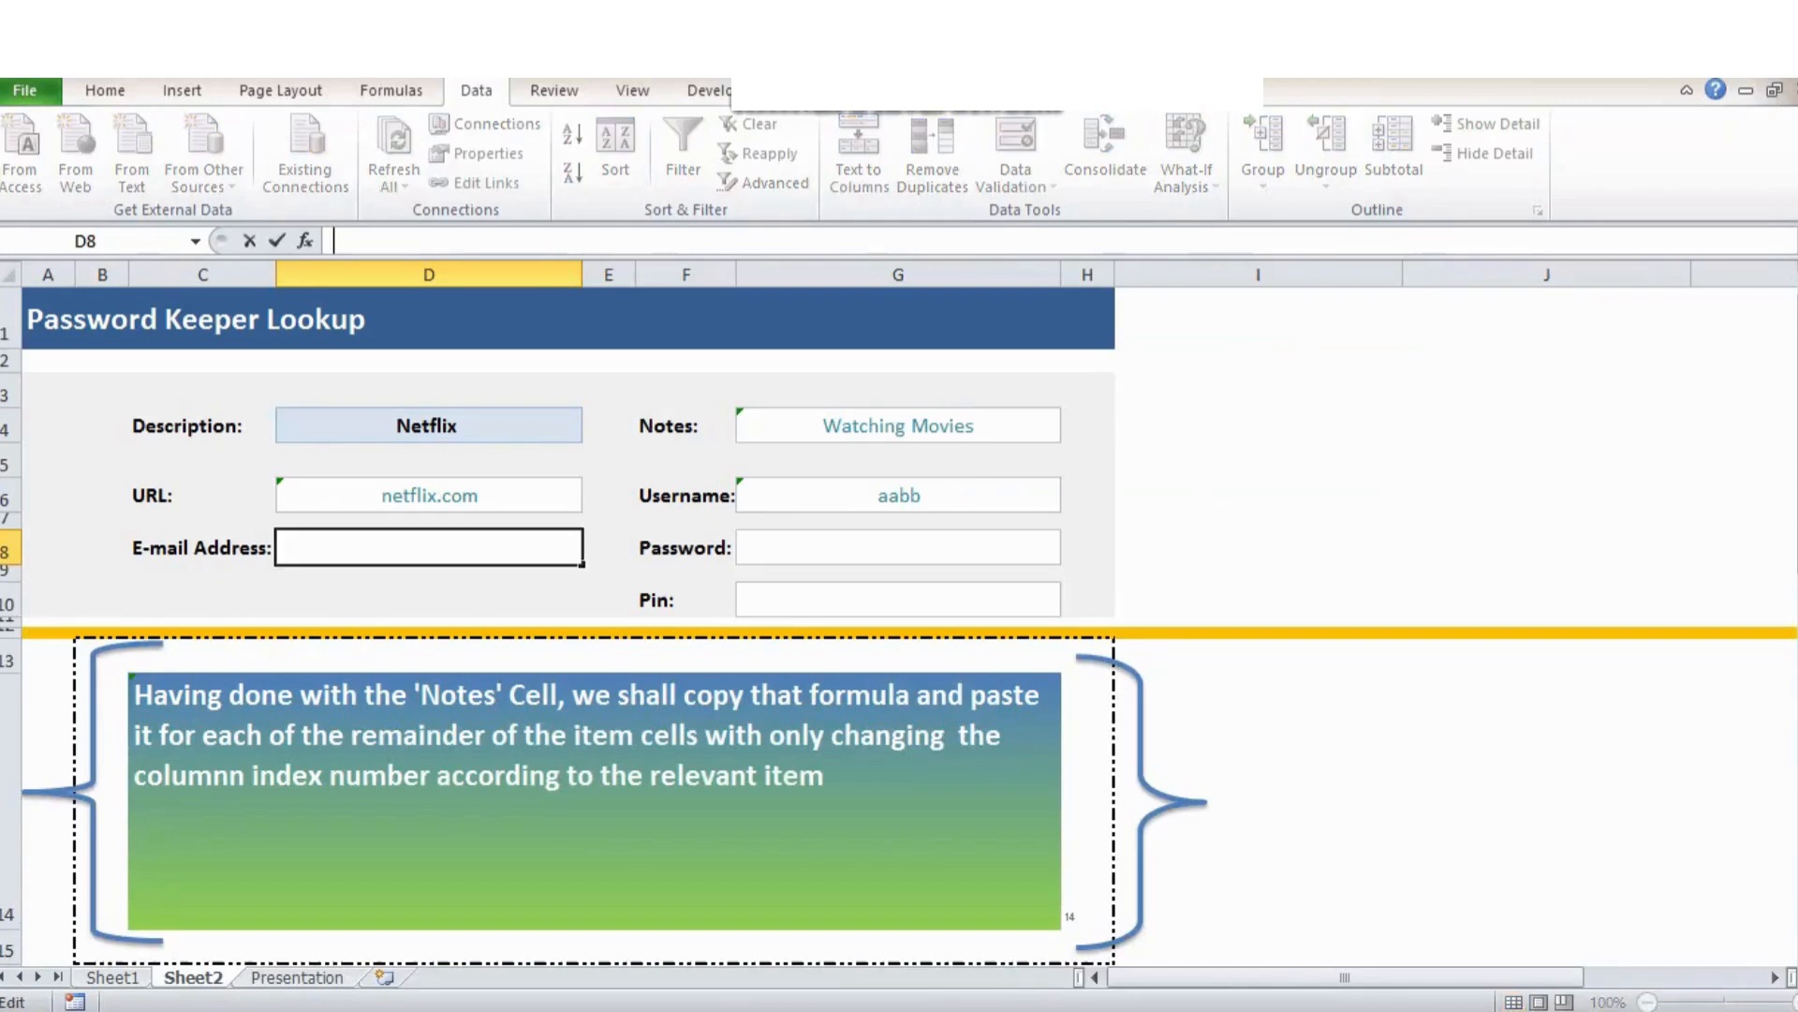
pyautogui.hotkey('ctrl', 'v')
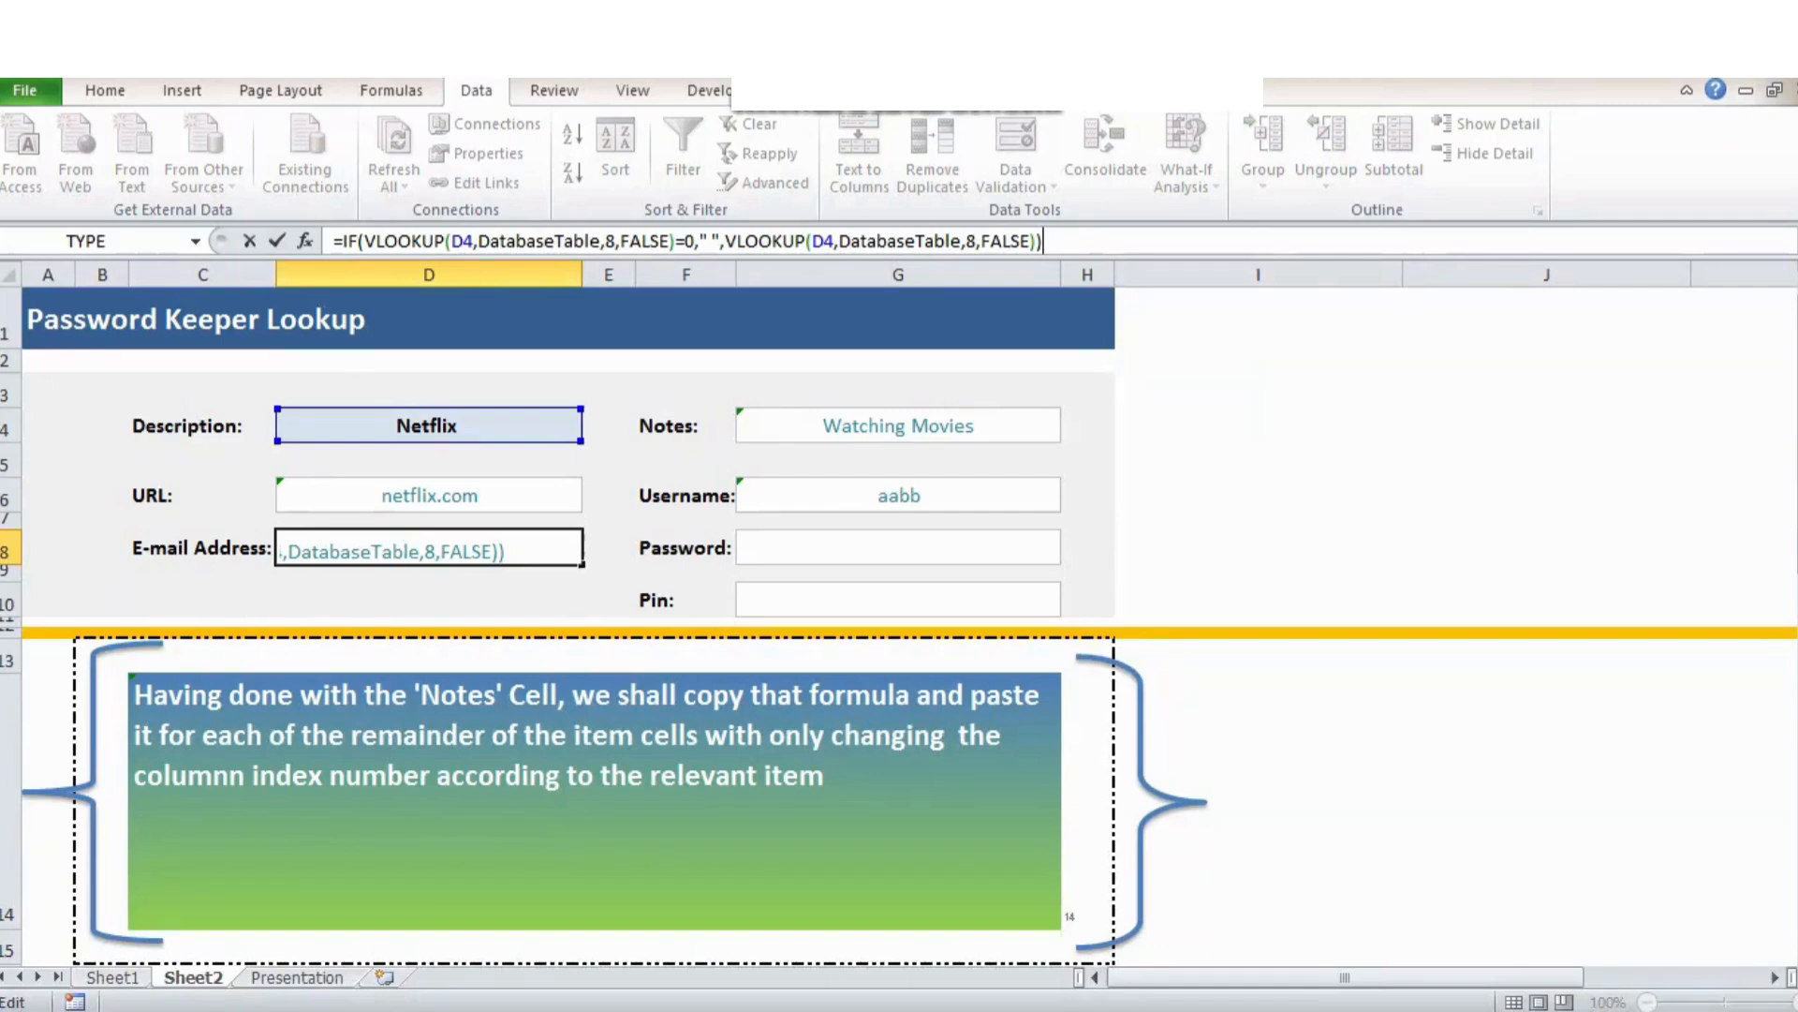
pyautogui.moveTo(605, 242); pyautogui.dragTo(615, 242)
pyautogui.write('4')
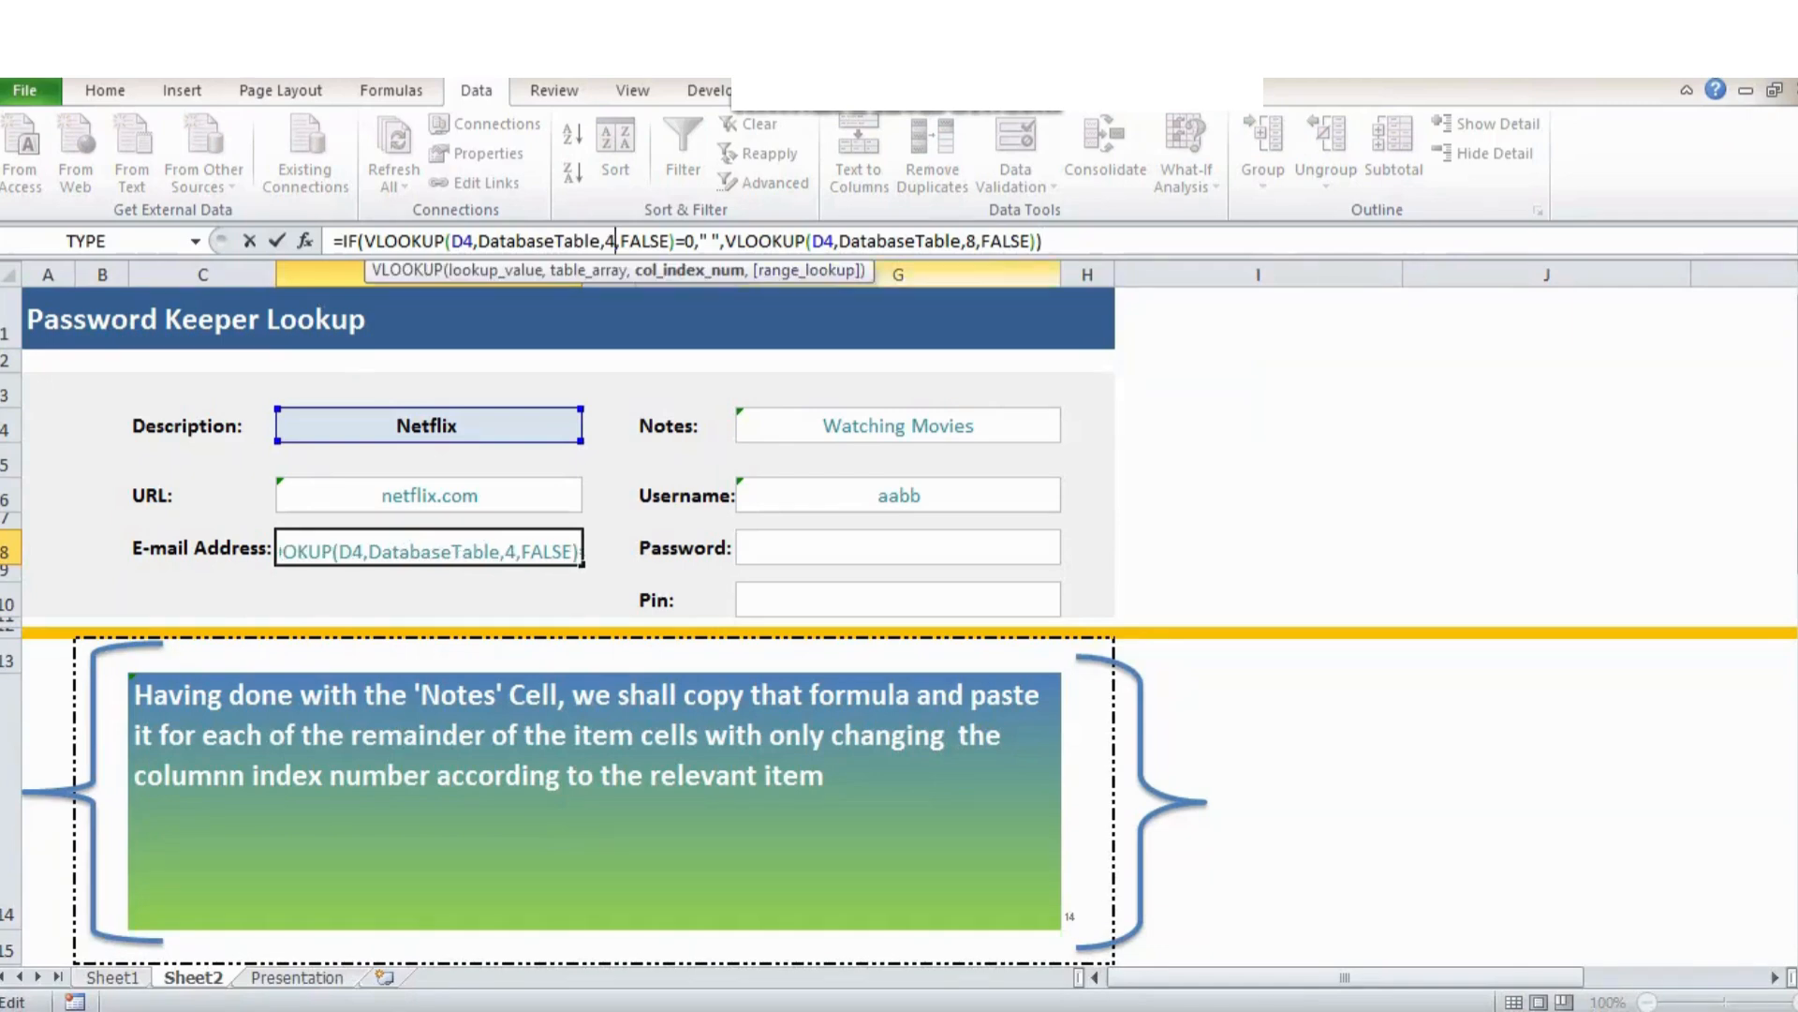
pyautogui.moveTo(966, 241); pyautogui.dragTo(977, 242)
pyautogui.write('4')
pyautogui.press('Return')
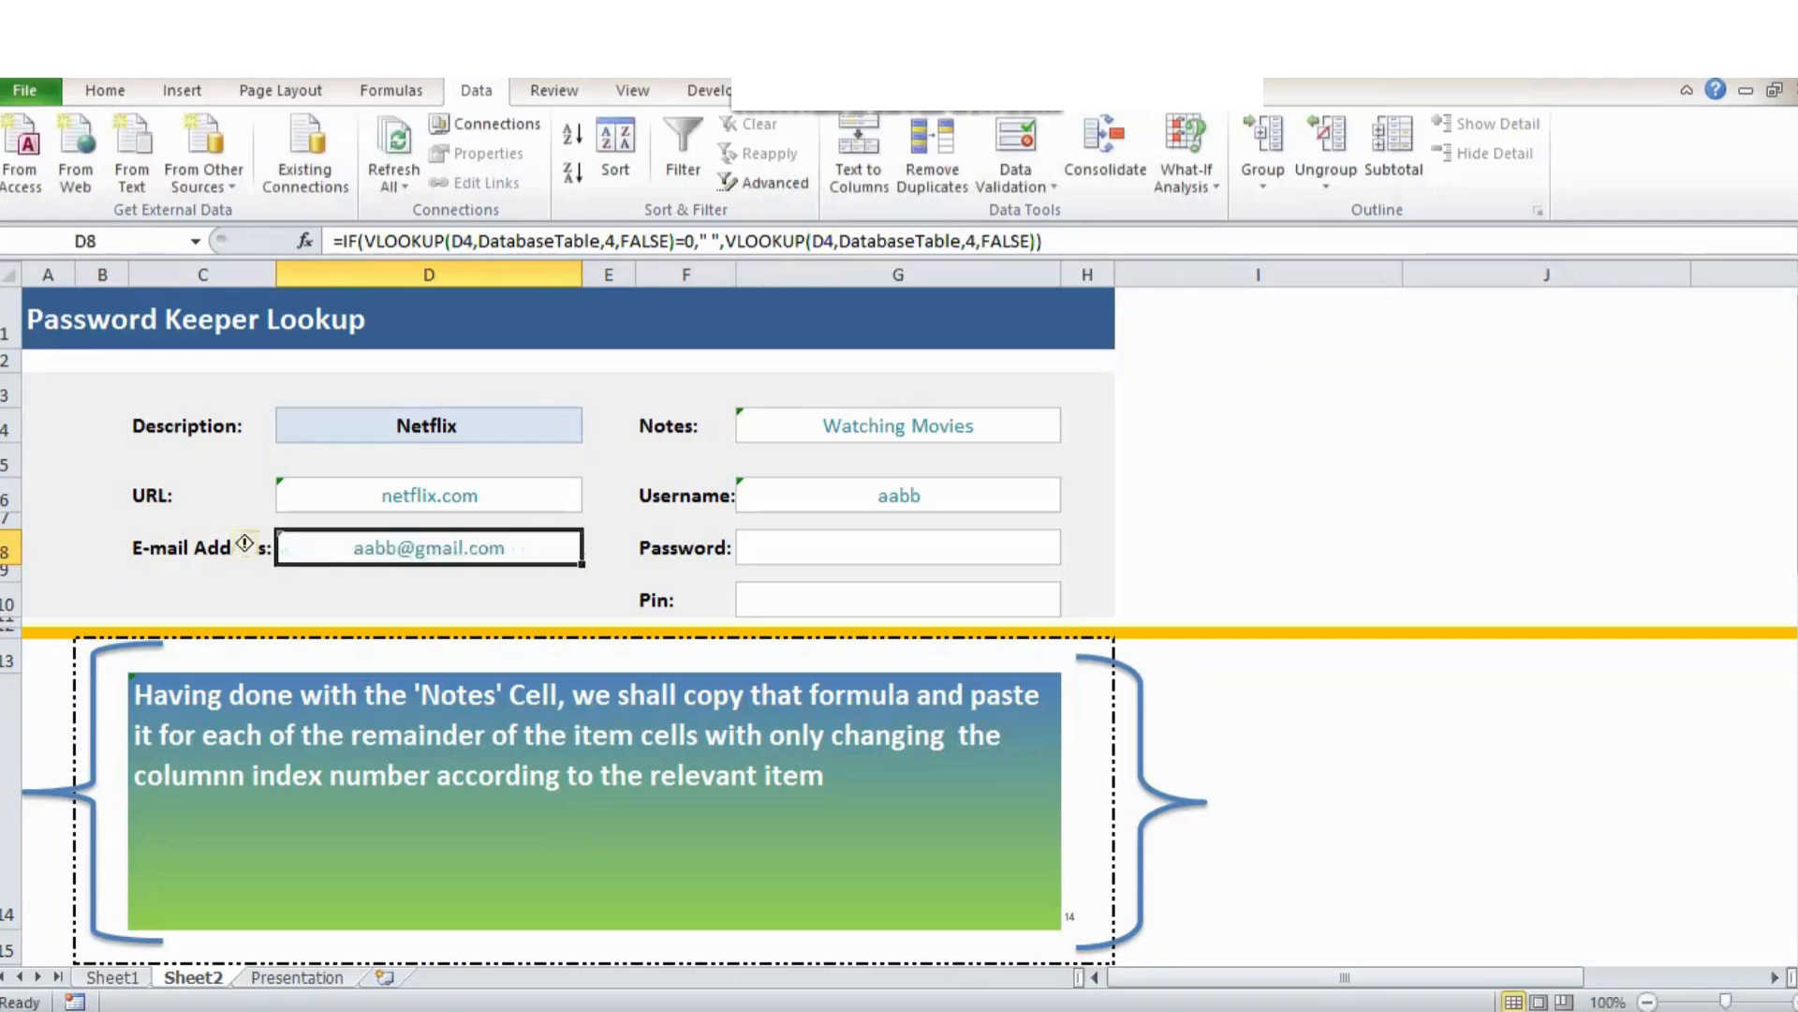
# Fill the Password field G8 with the lookup formula using column index 5.
pyautogui.click(899, 548)
pyautogui.click(824, 241)
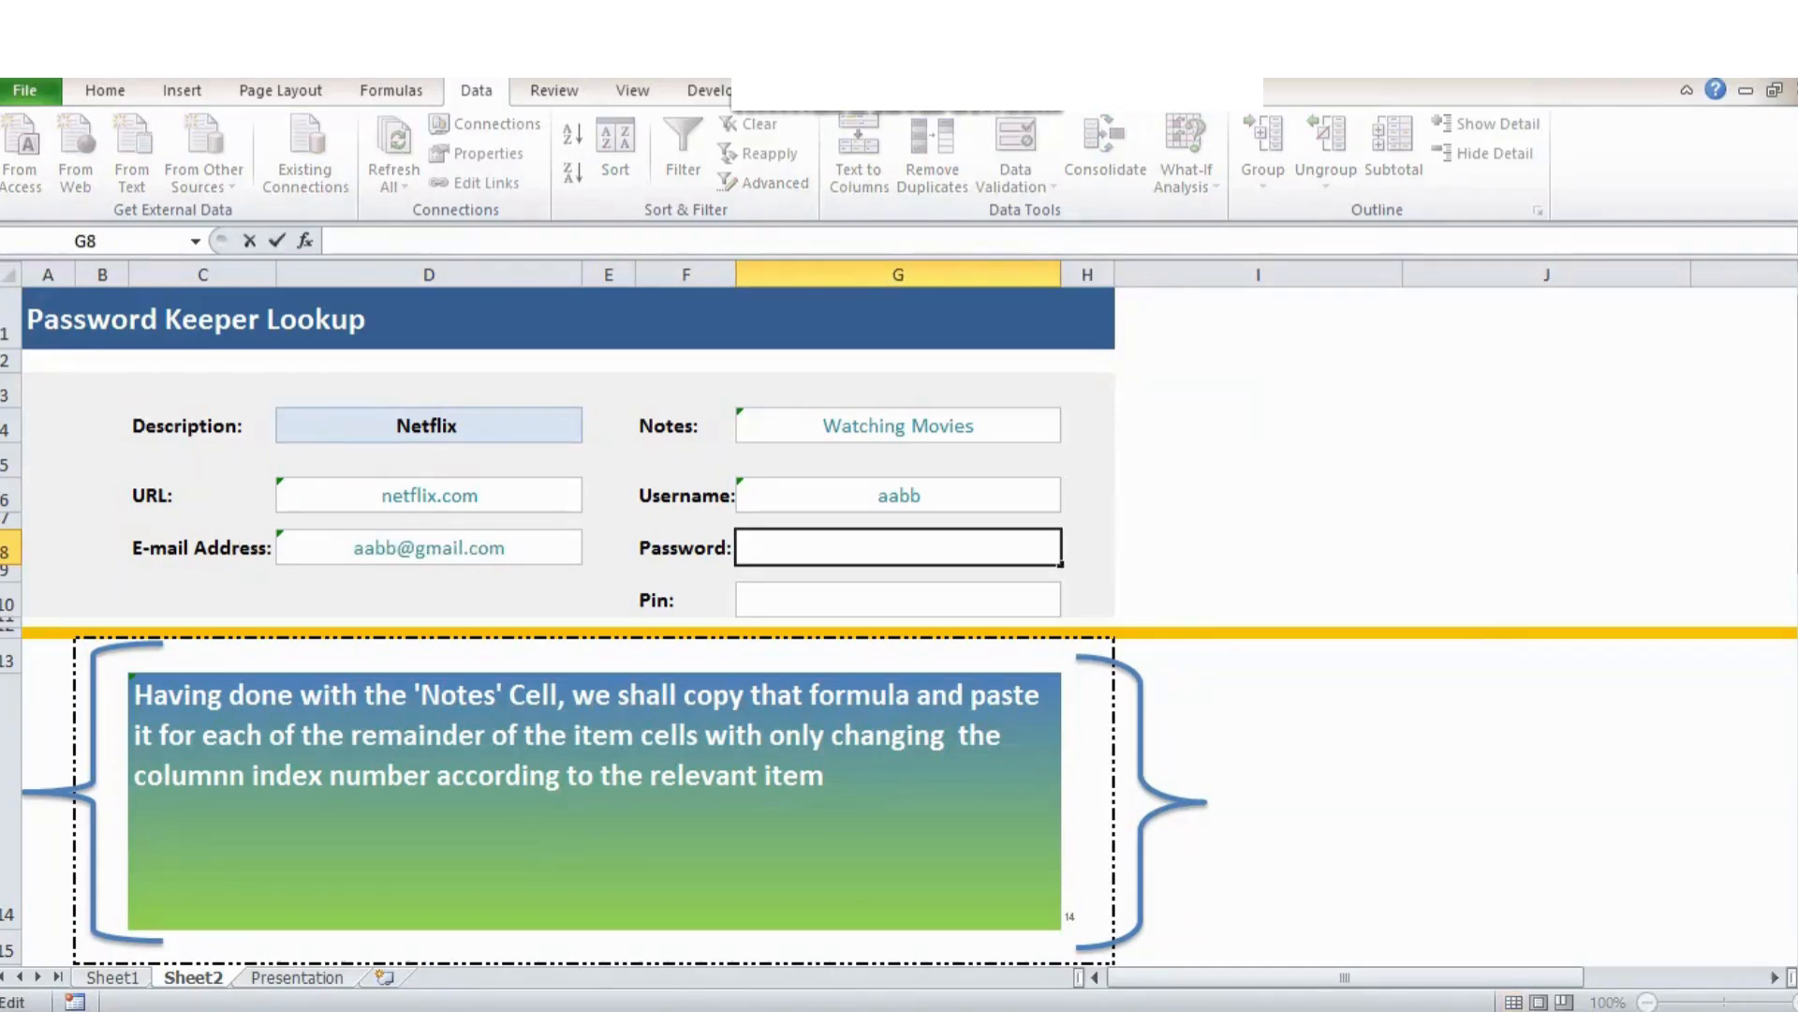
pyautogui.write('=IF(VLOOKUP(D4,DatabaseTable,8,FALSE)=0," ",VLOOKUP(D4,DatabaseTable,8,FALSE))')
pyautogui.moveTo(605, 241); pyautogui.dragTo(615, 242)
pyautogui.write('5')
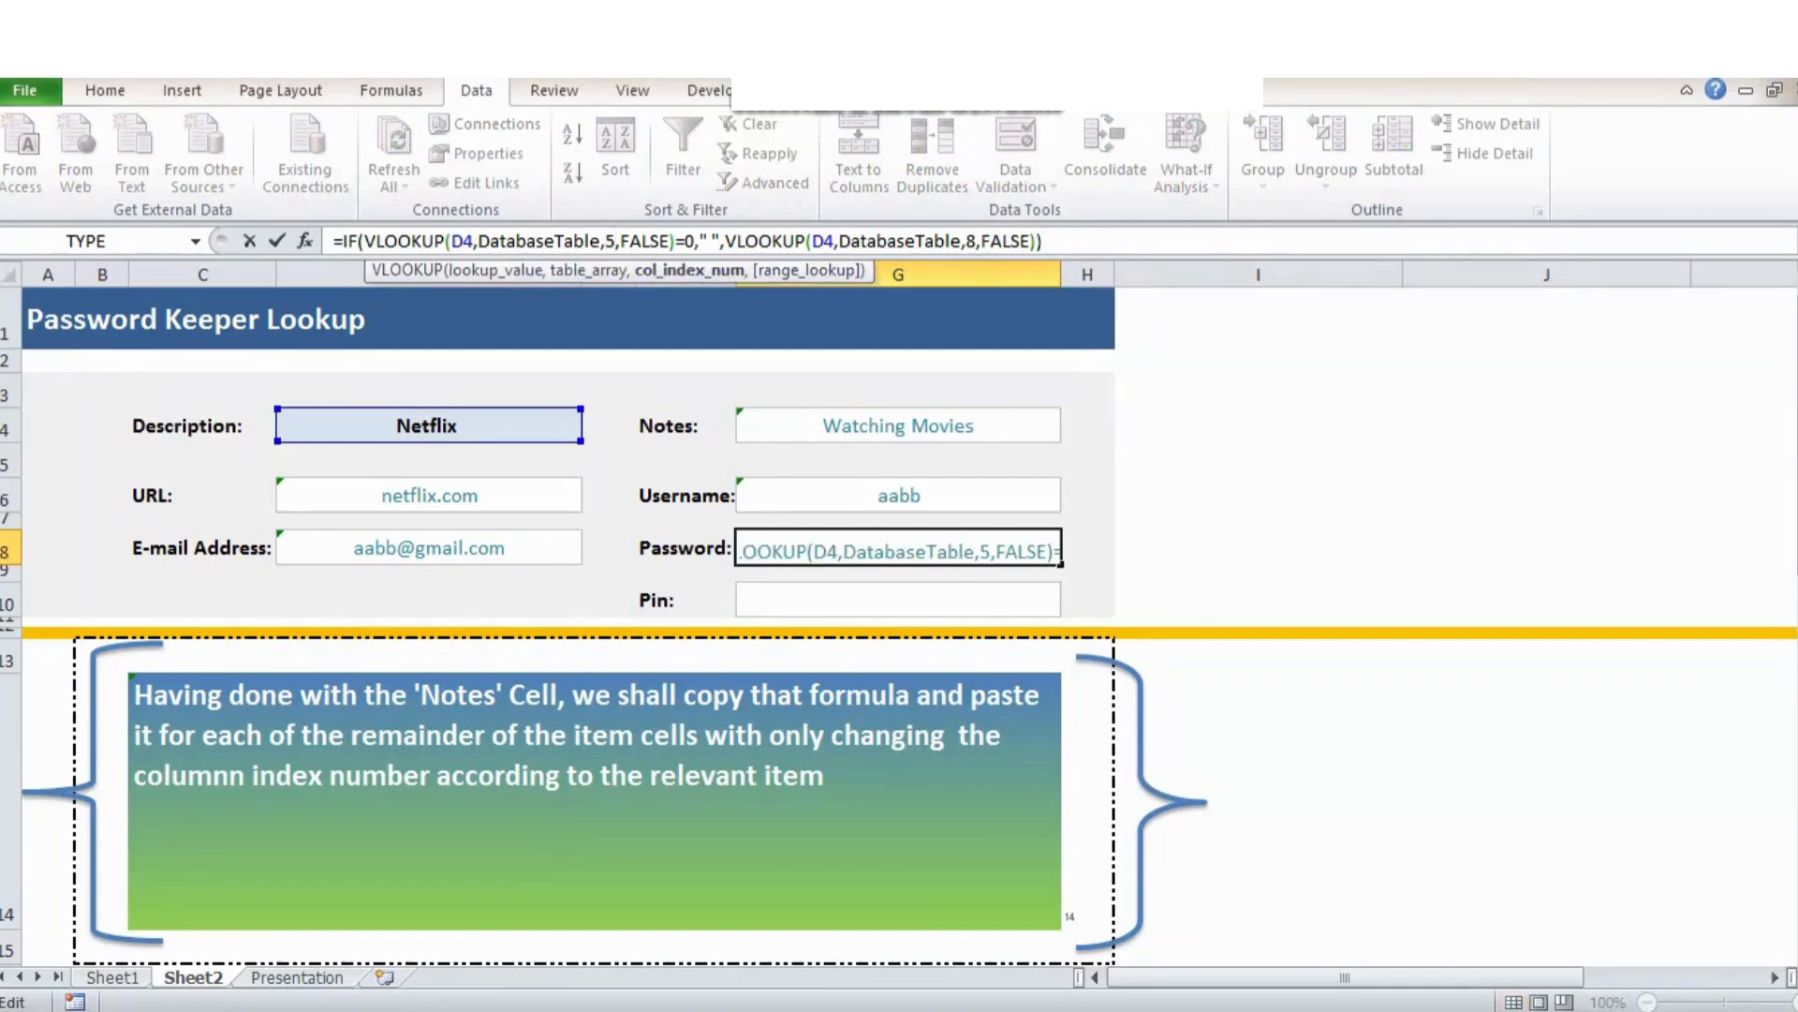
pyautogui.doubleClick(971, 242)
pyautogui.write('5')
pyautogui.press('Return')
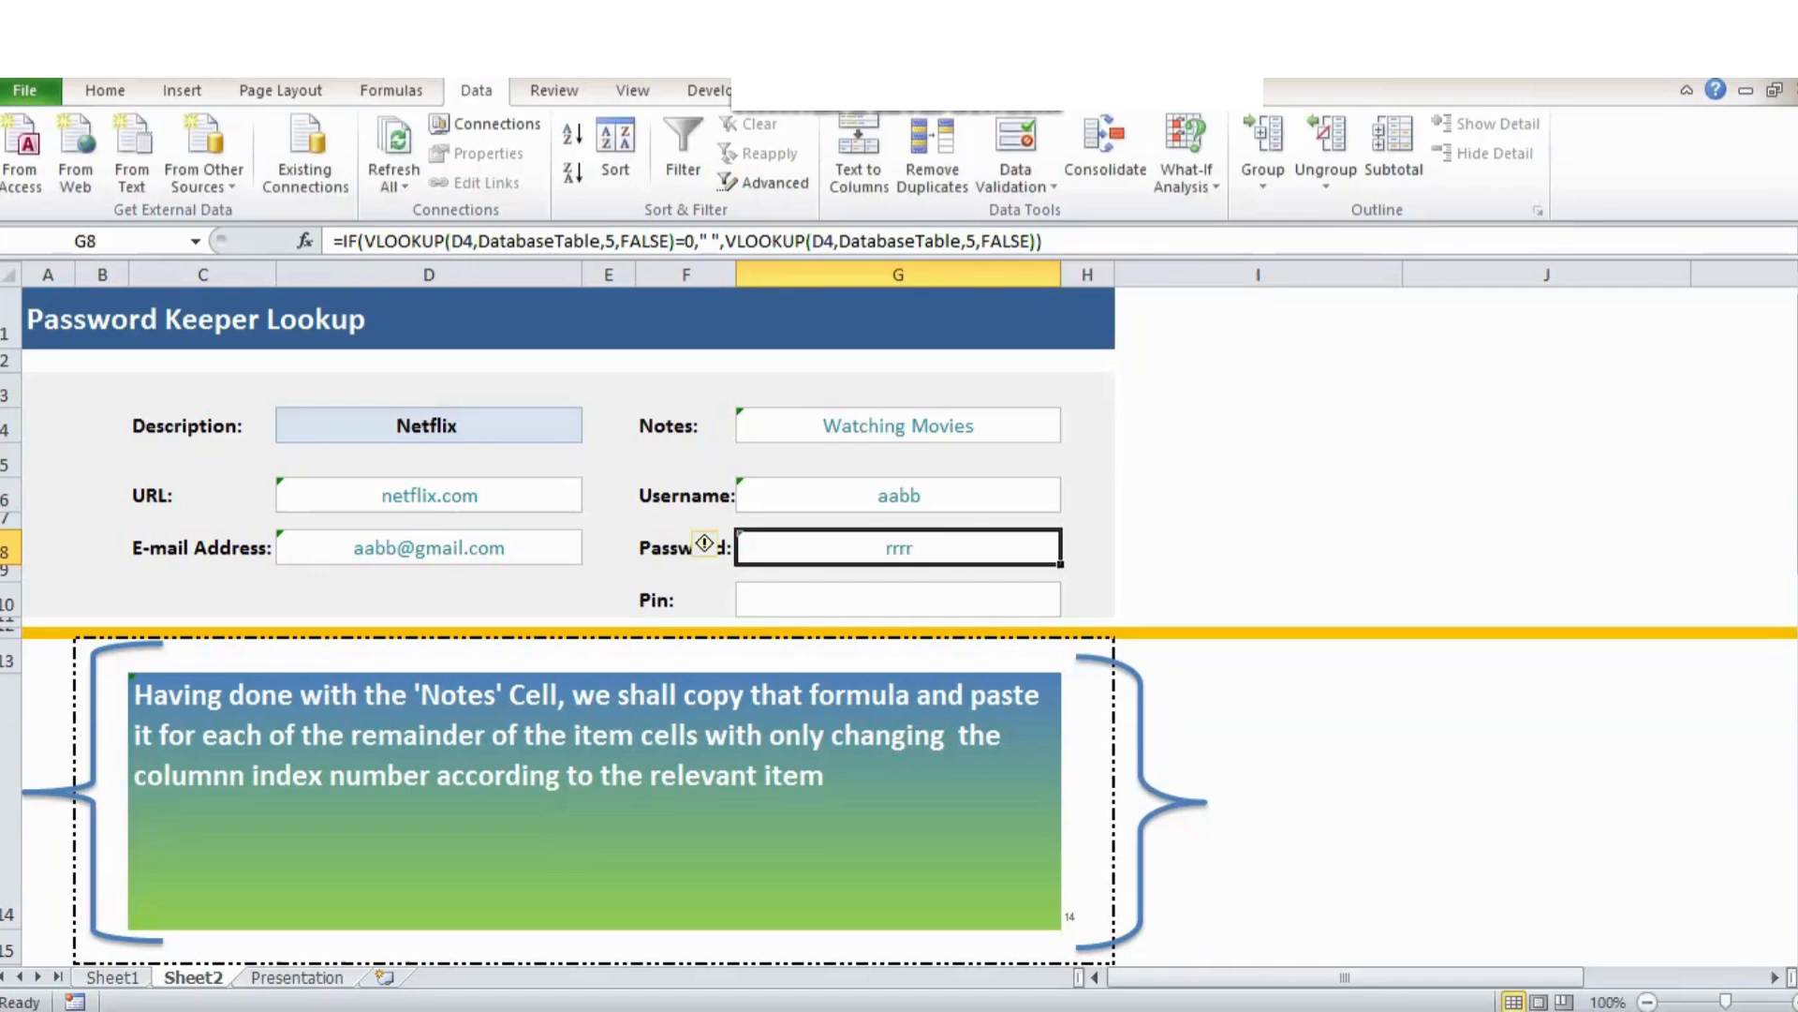
# Fill the Pin field G10 with the lookup formula using column index 6.
pyautogui.press('Down')
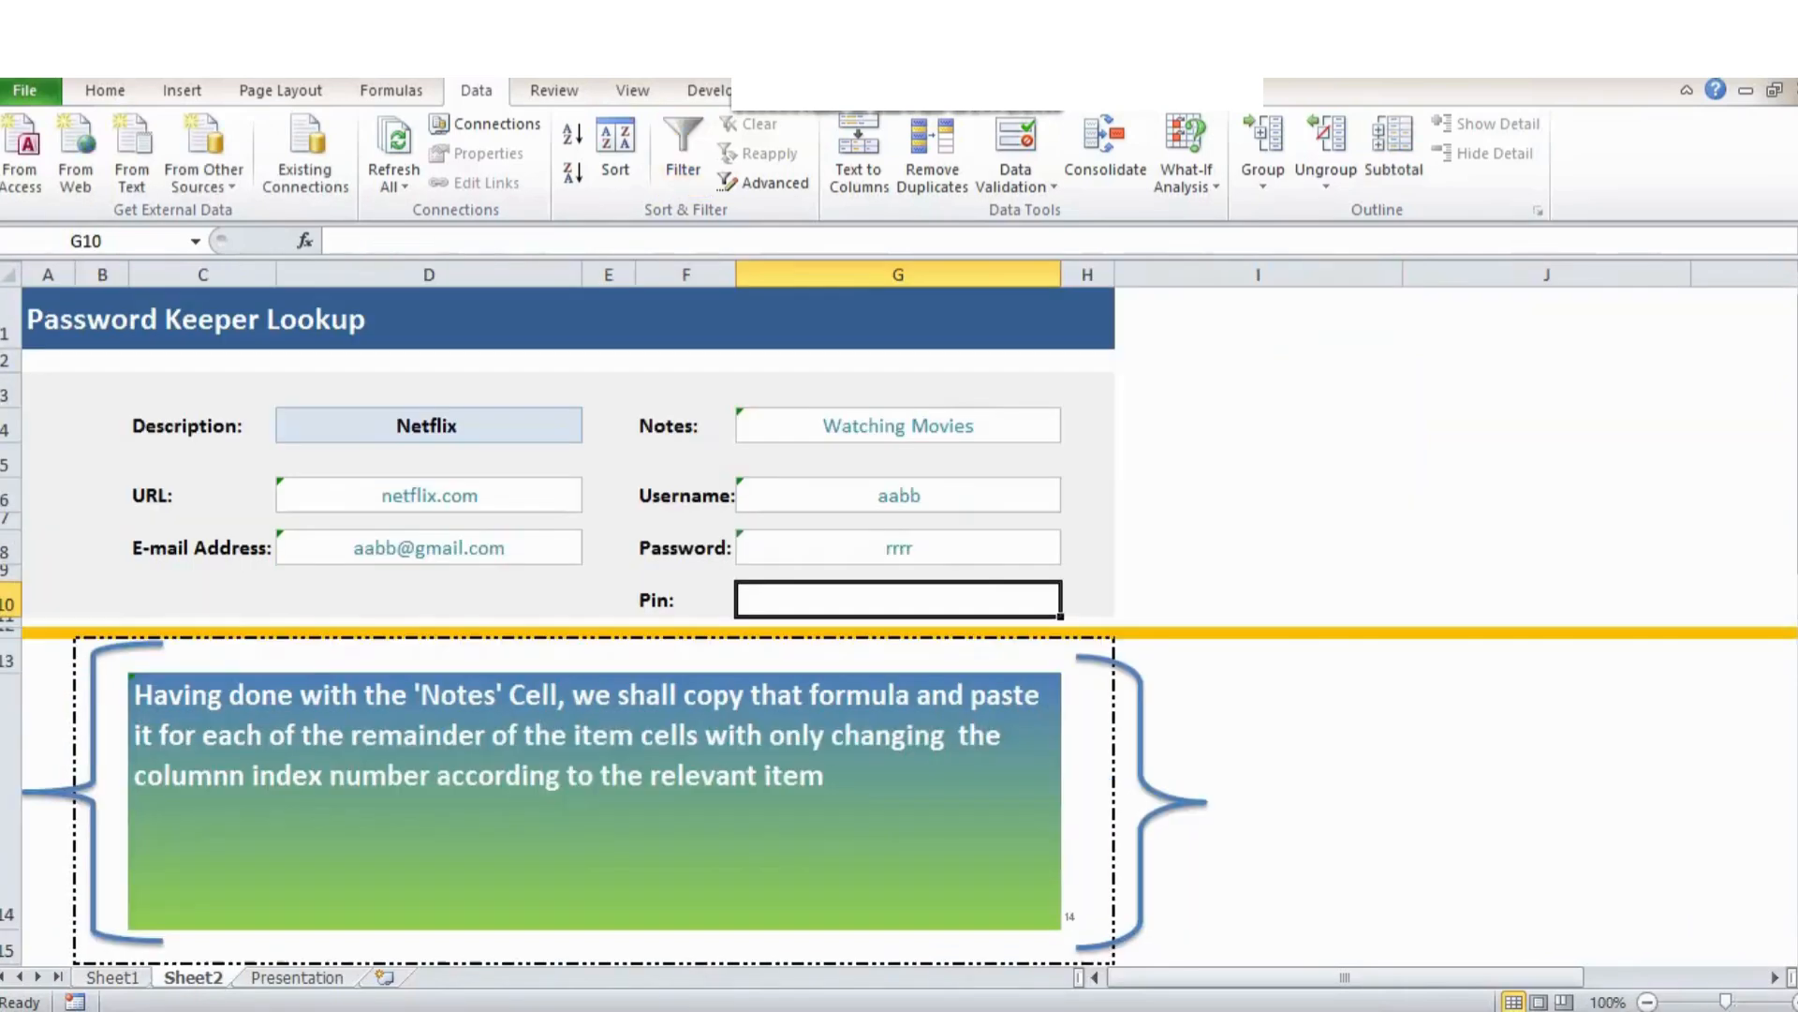
pyautogui.press('F2')
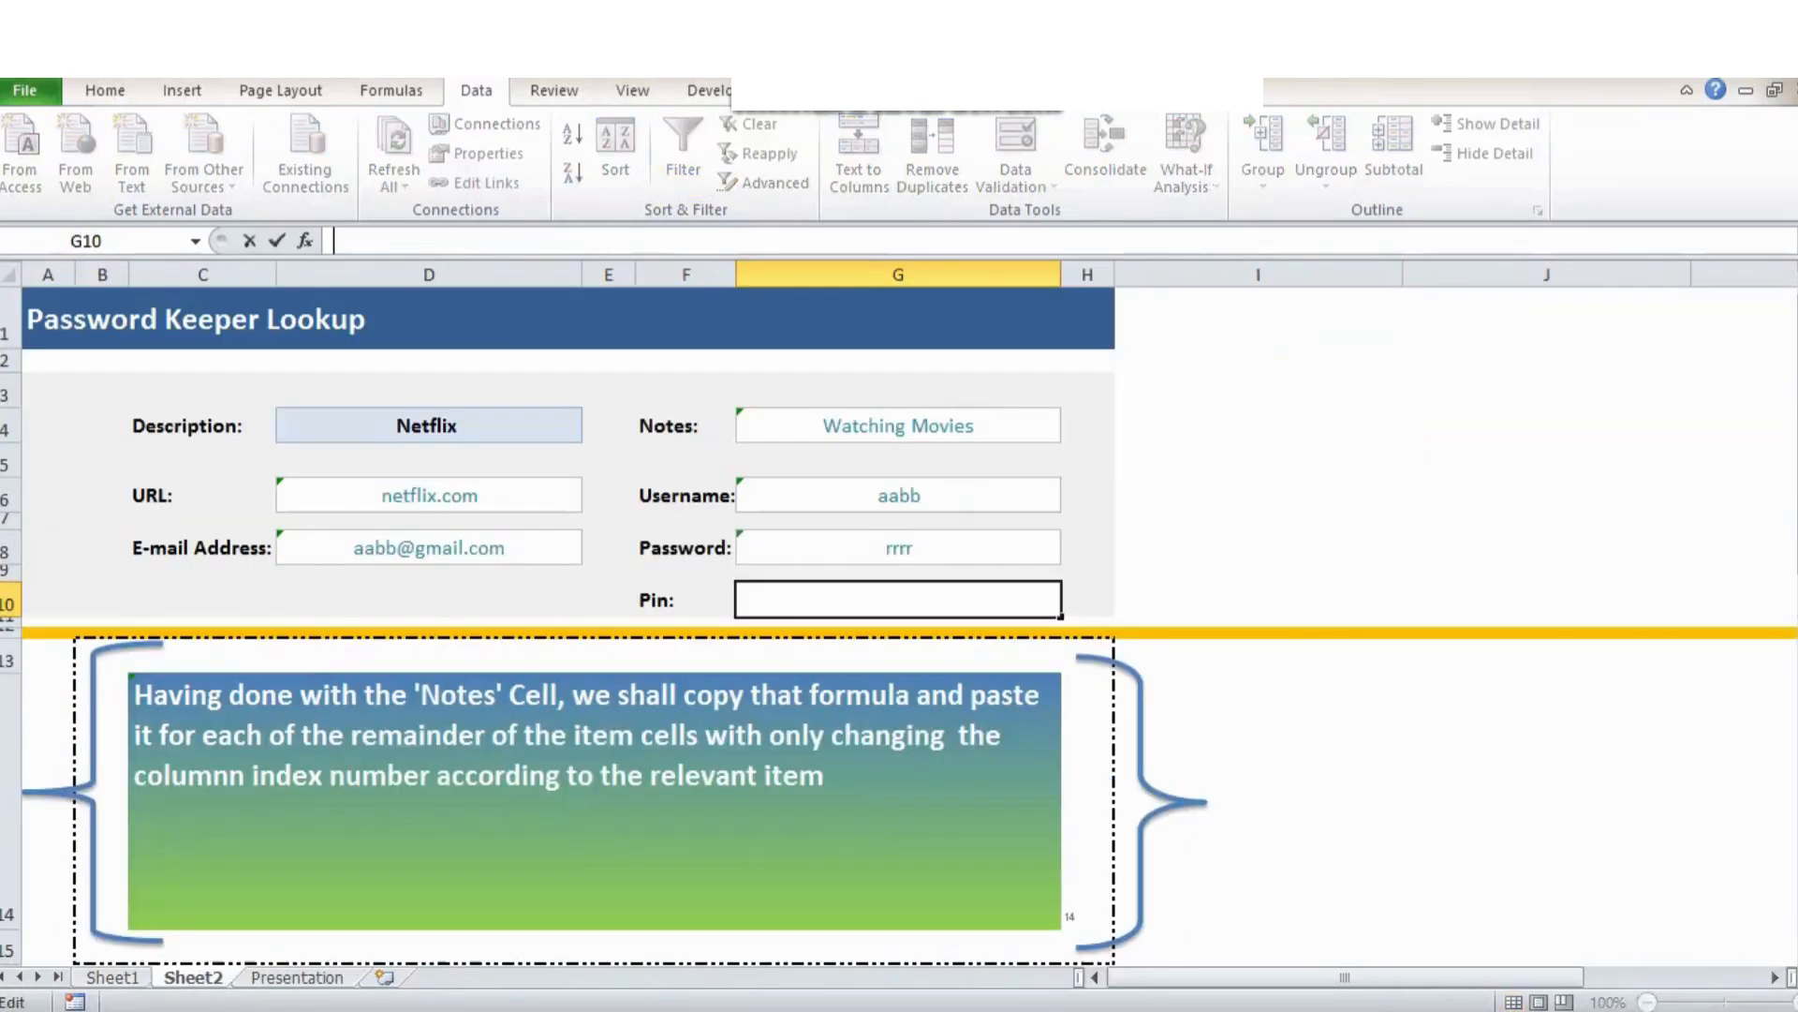
pyautogui.write('=IF(VLOOKUP(D4,DatabaseTable,8,FALSE)=0," ",VLOOKUP(D4,DatabaseTable,8,FALSE))')
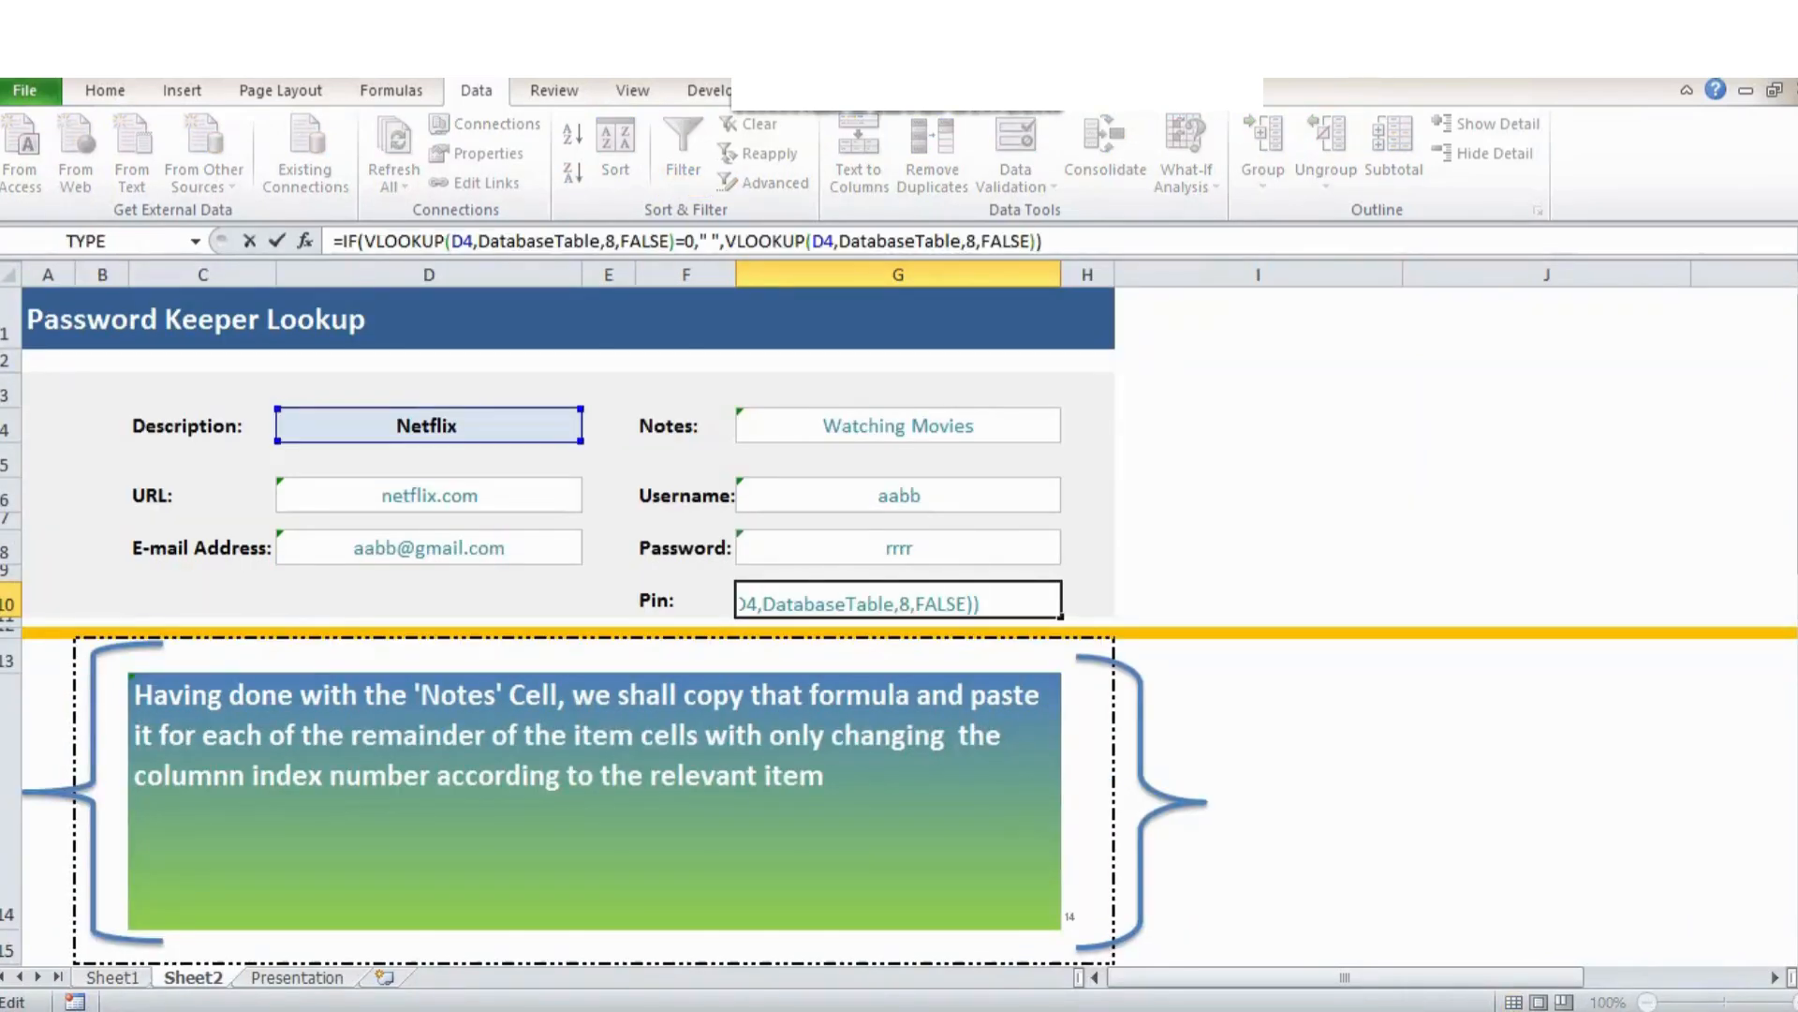
pyautogui.doubleClick(610, 240)
pyautogui.write('6')
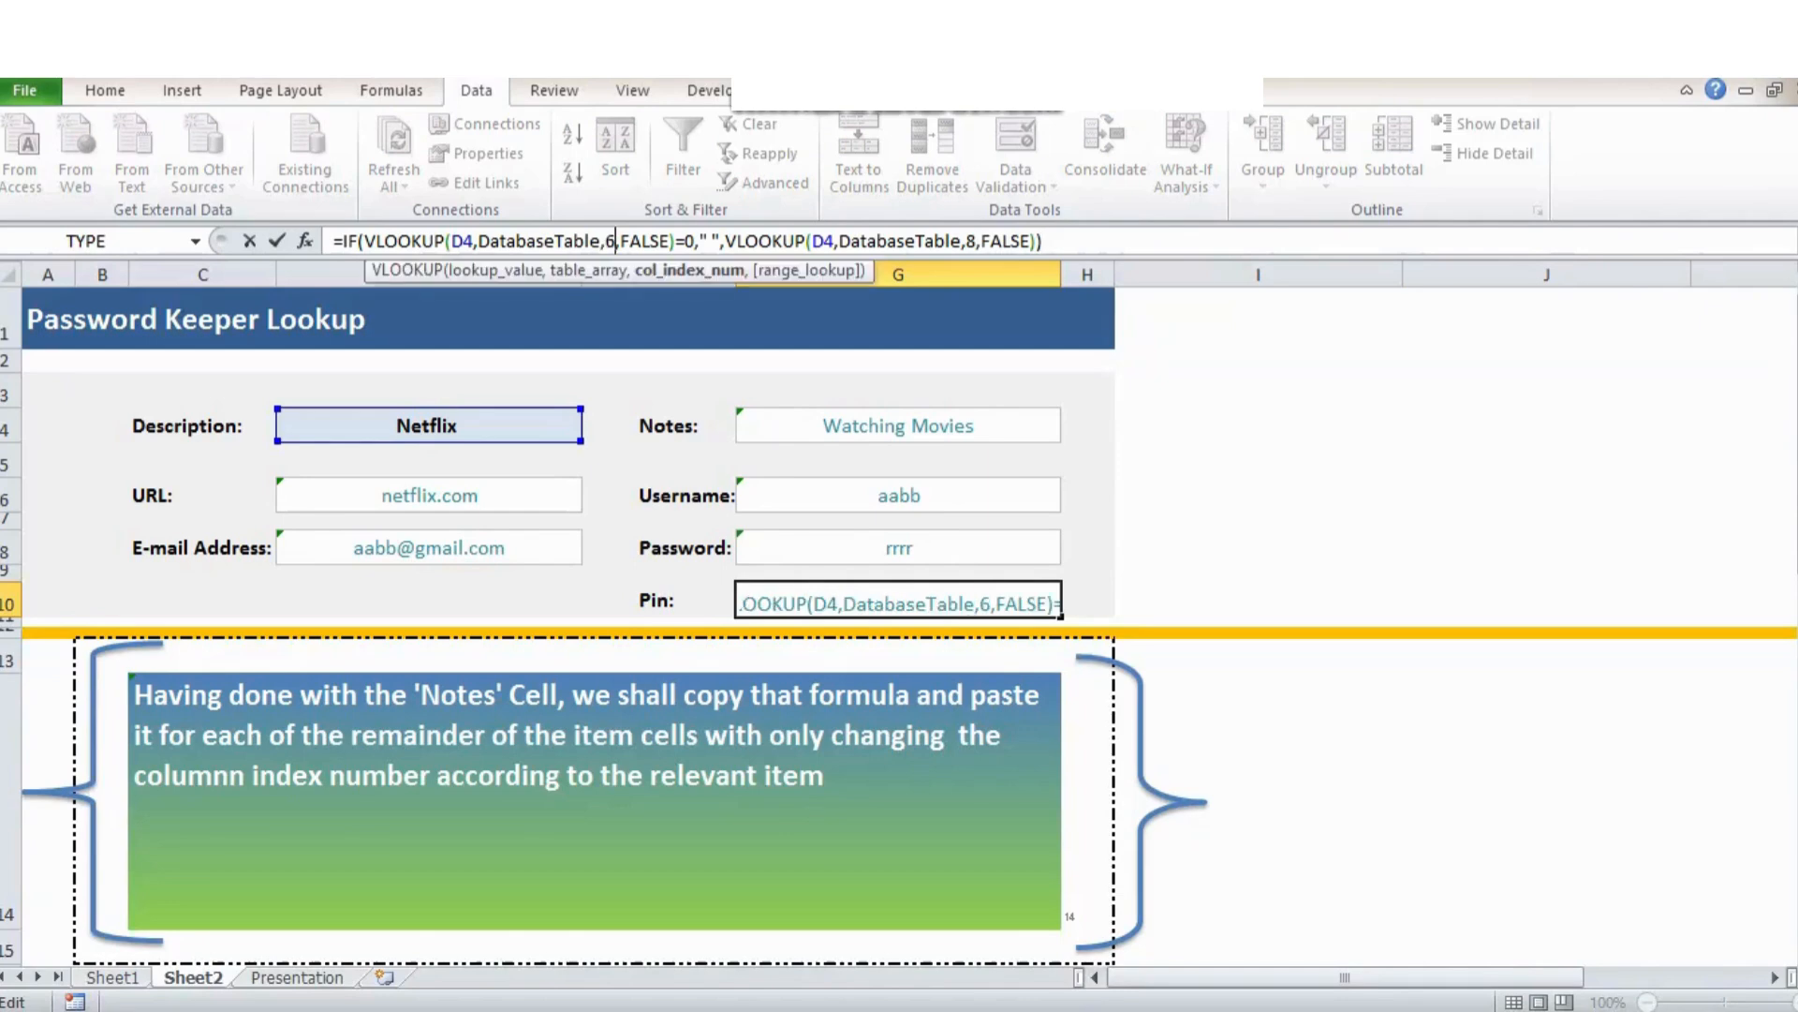
pyautogui.doubleClick(971, 241)
pyautogui.write('6')
pyautogui.press('End')
pyautogui.hotkey('ctrl', 'Return')
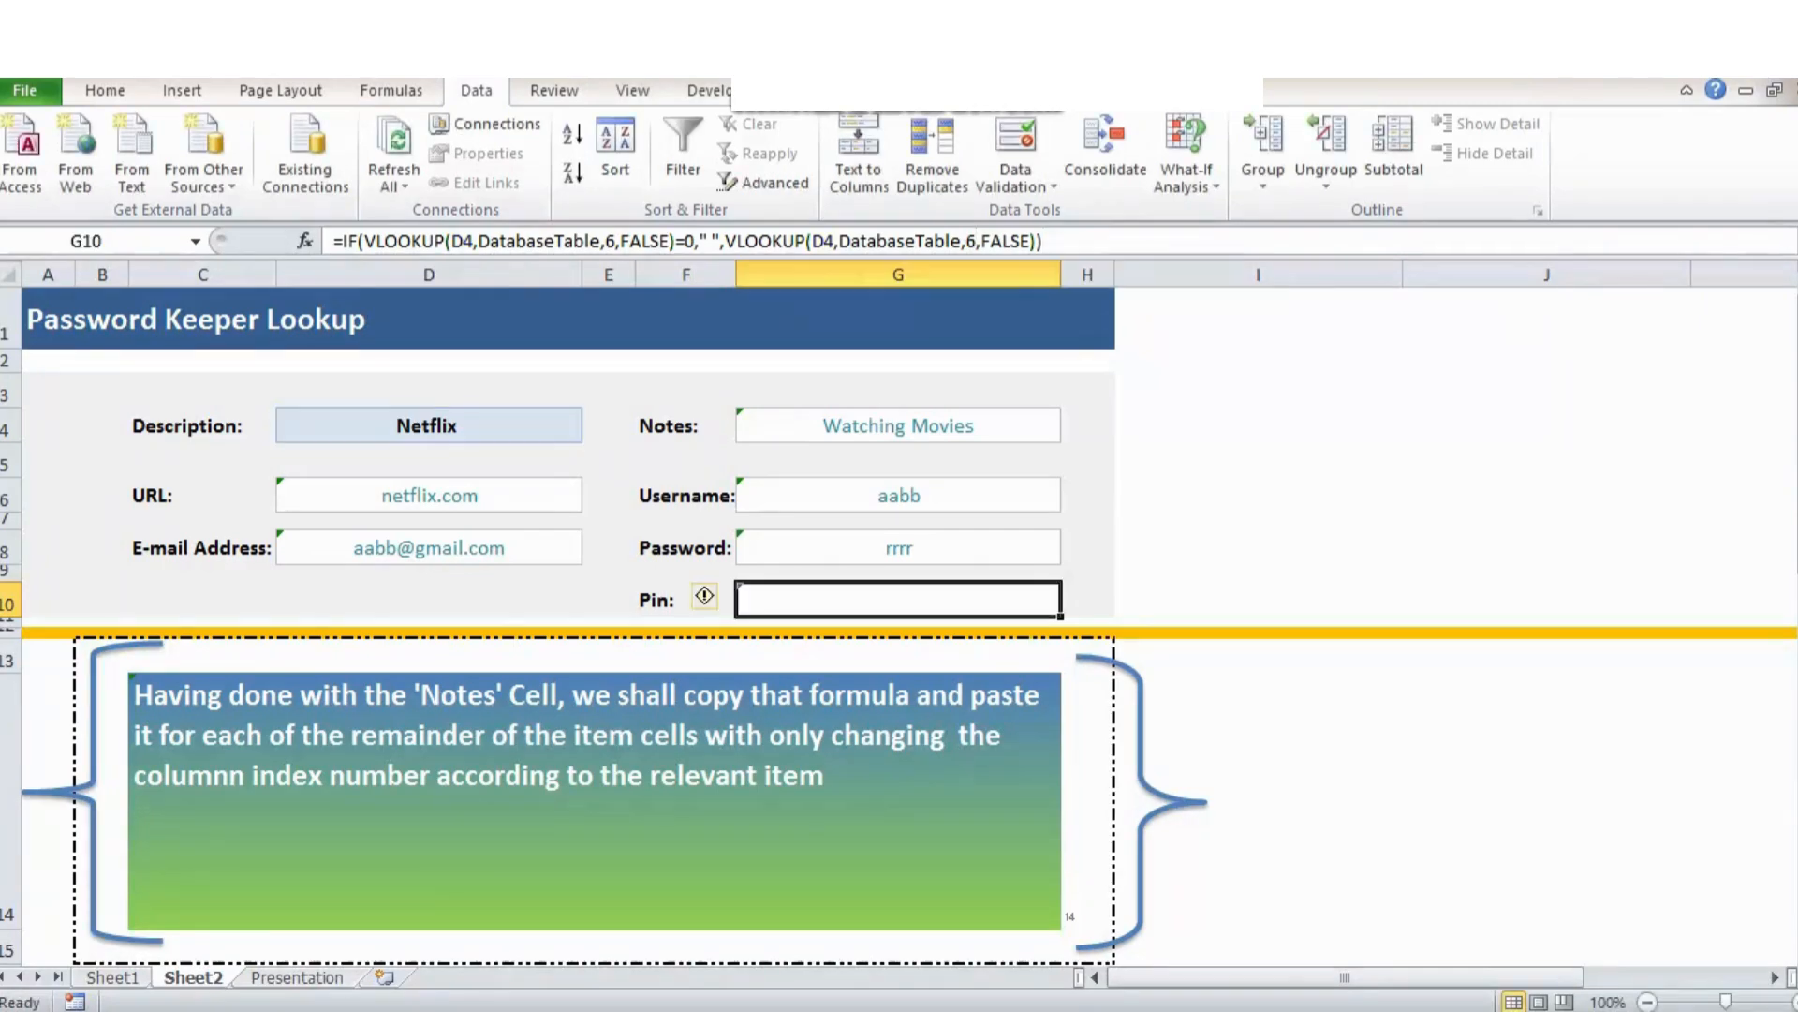
pyautogui.click(899, 460)
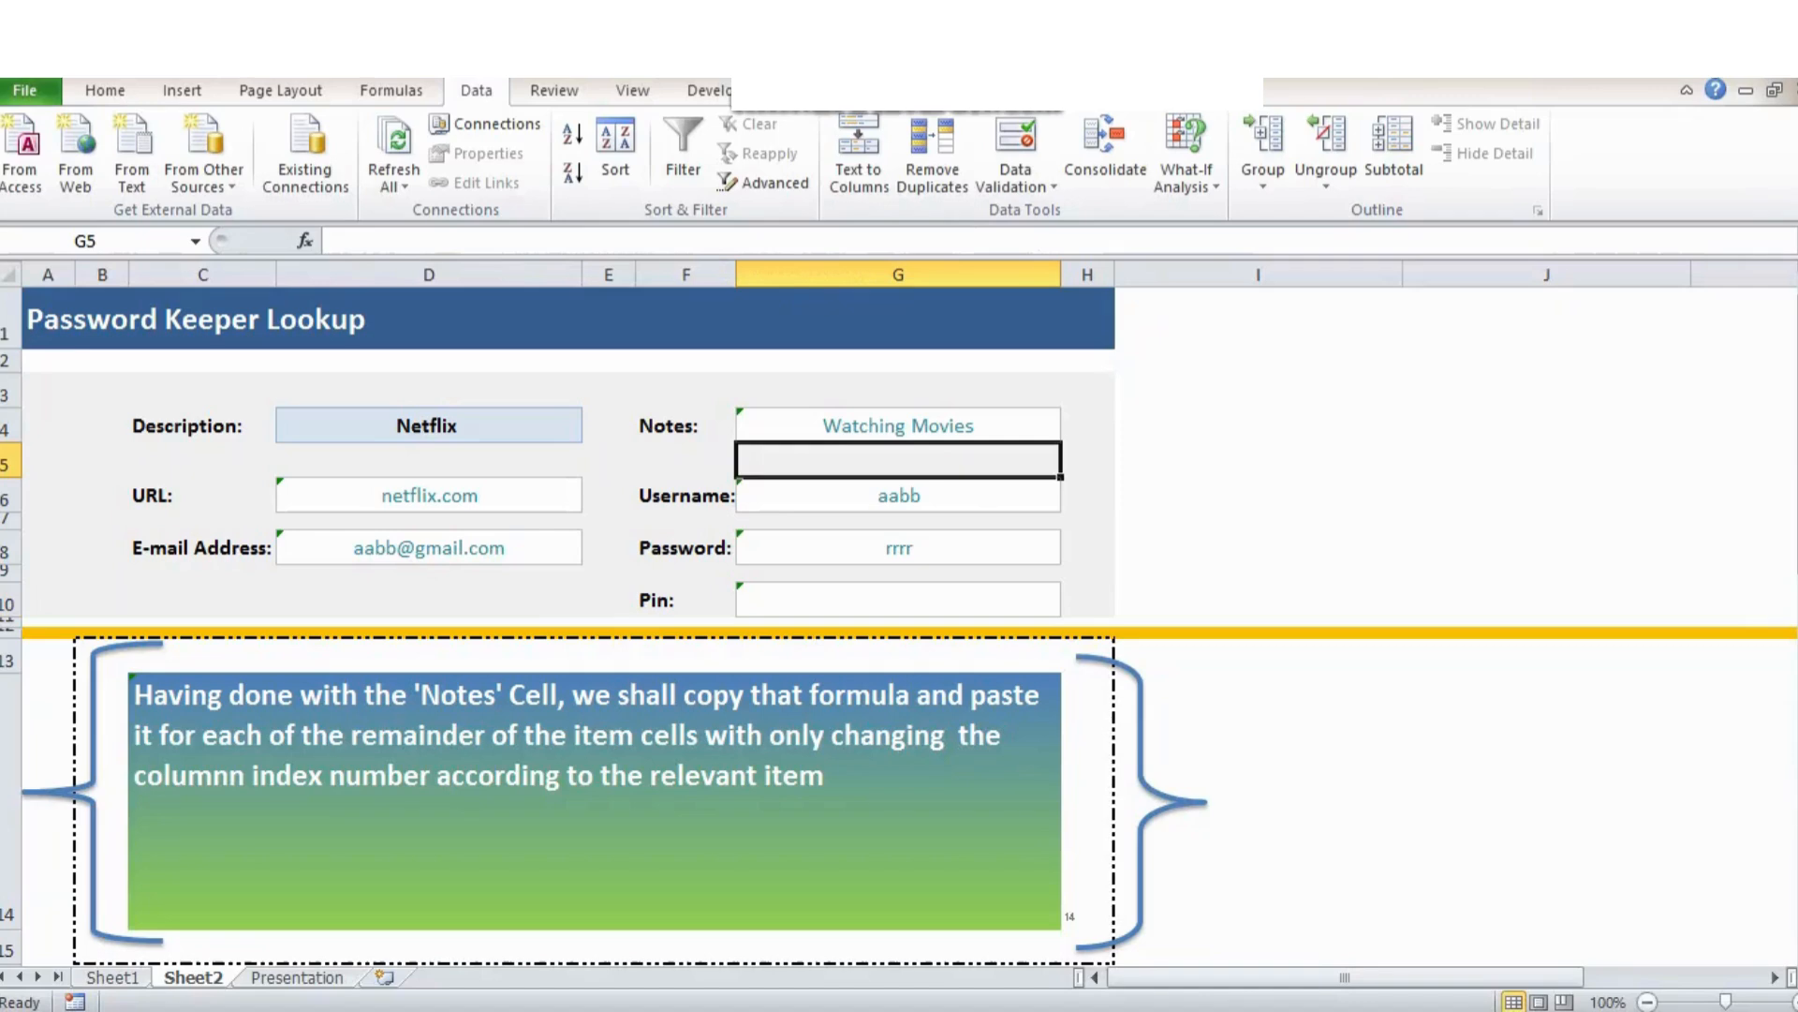
pyautogui.click(1087, 801)
# Enter 15 then 16 in H14 to reach the encryption advice, then show the File Info page.
pyautogui.write('15')
pyautogui.hotkey('ctrl', 'Return')
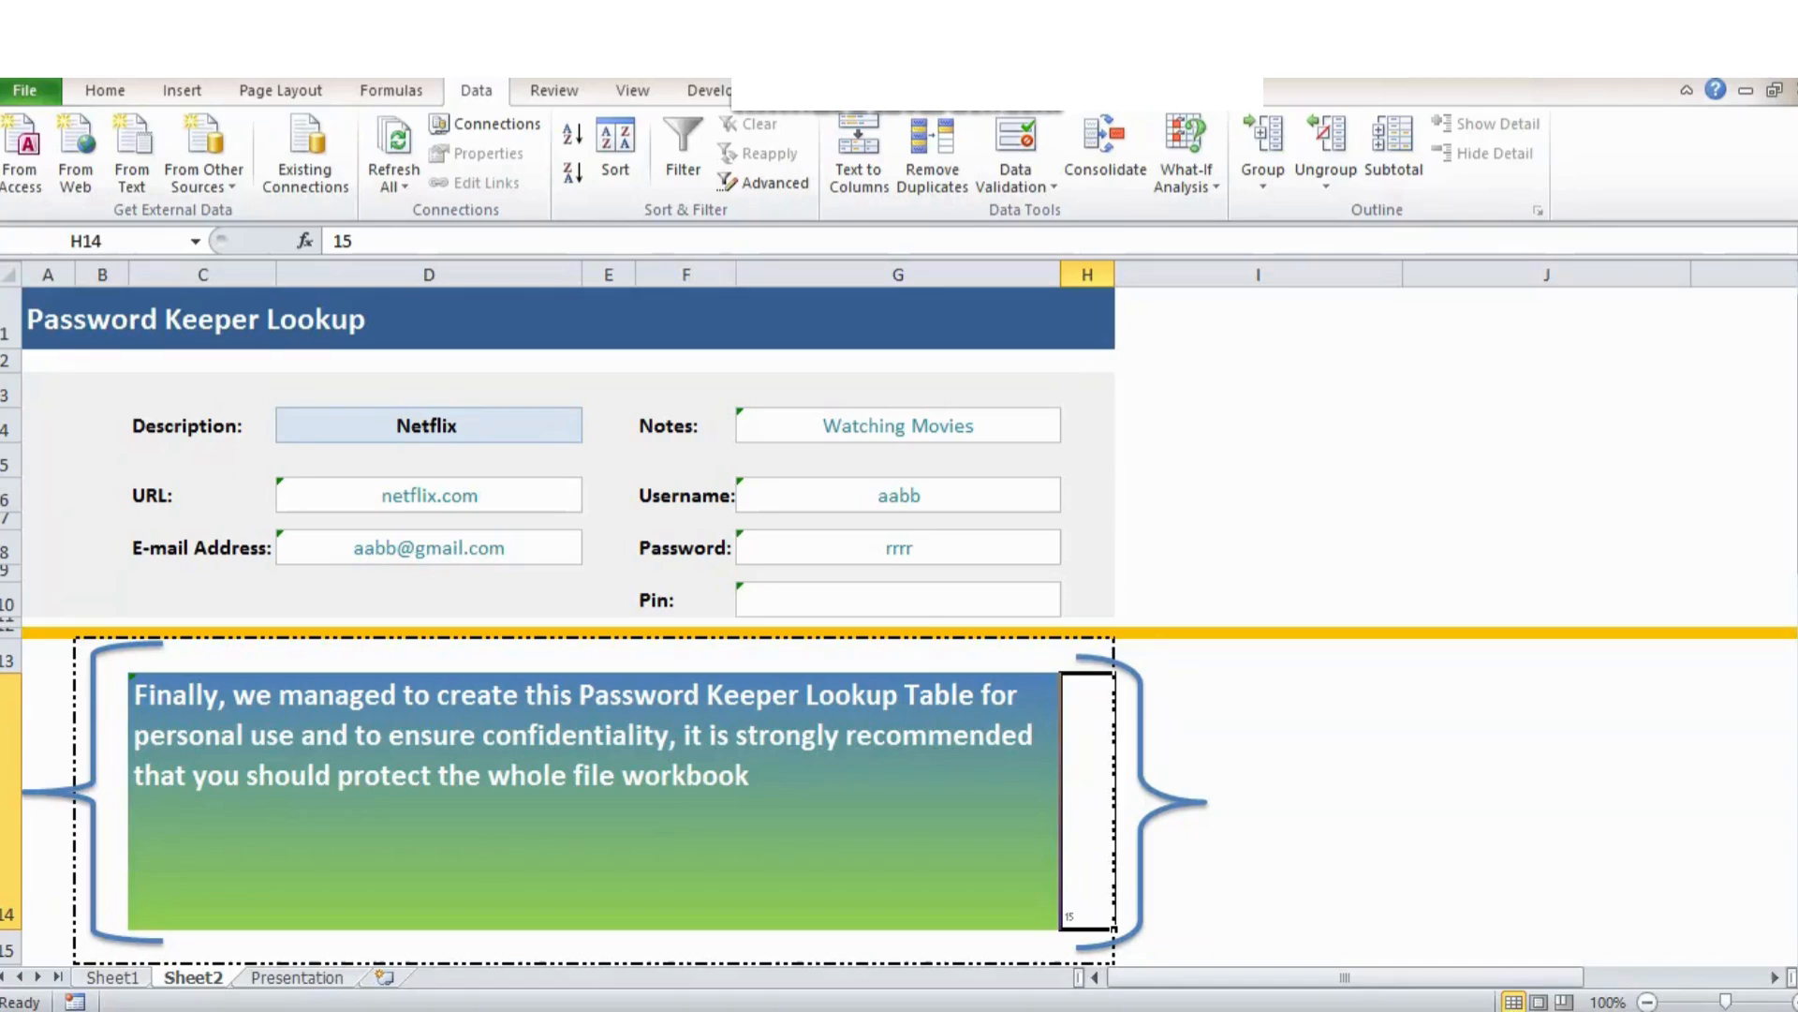
pyautogui.write('16')
pyautogui.hotkey('ctrl', 'Return')
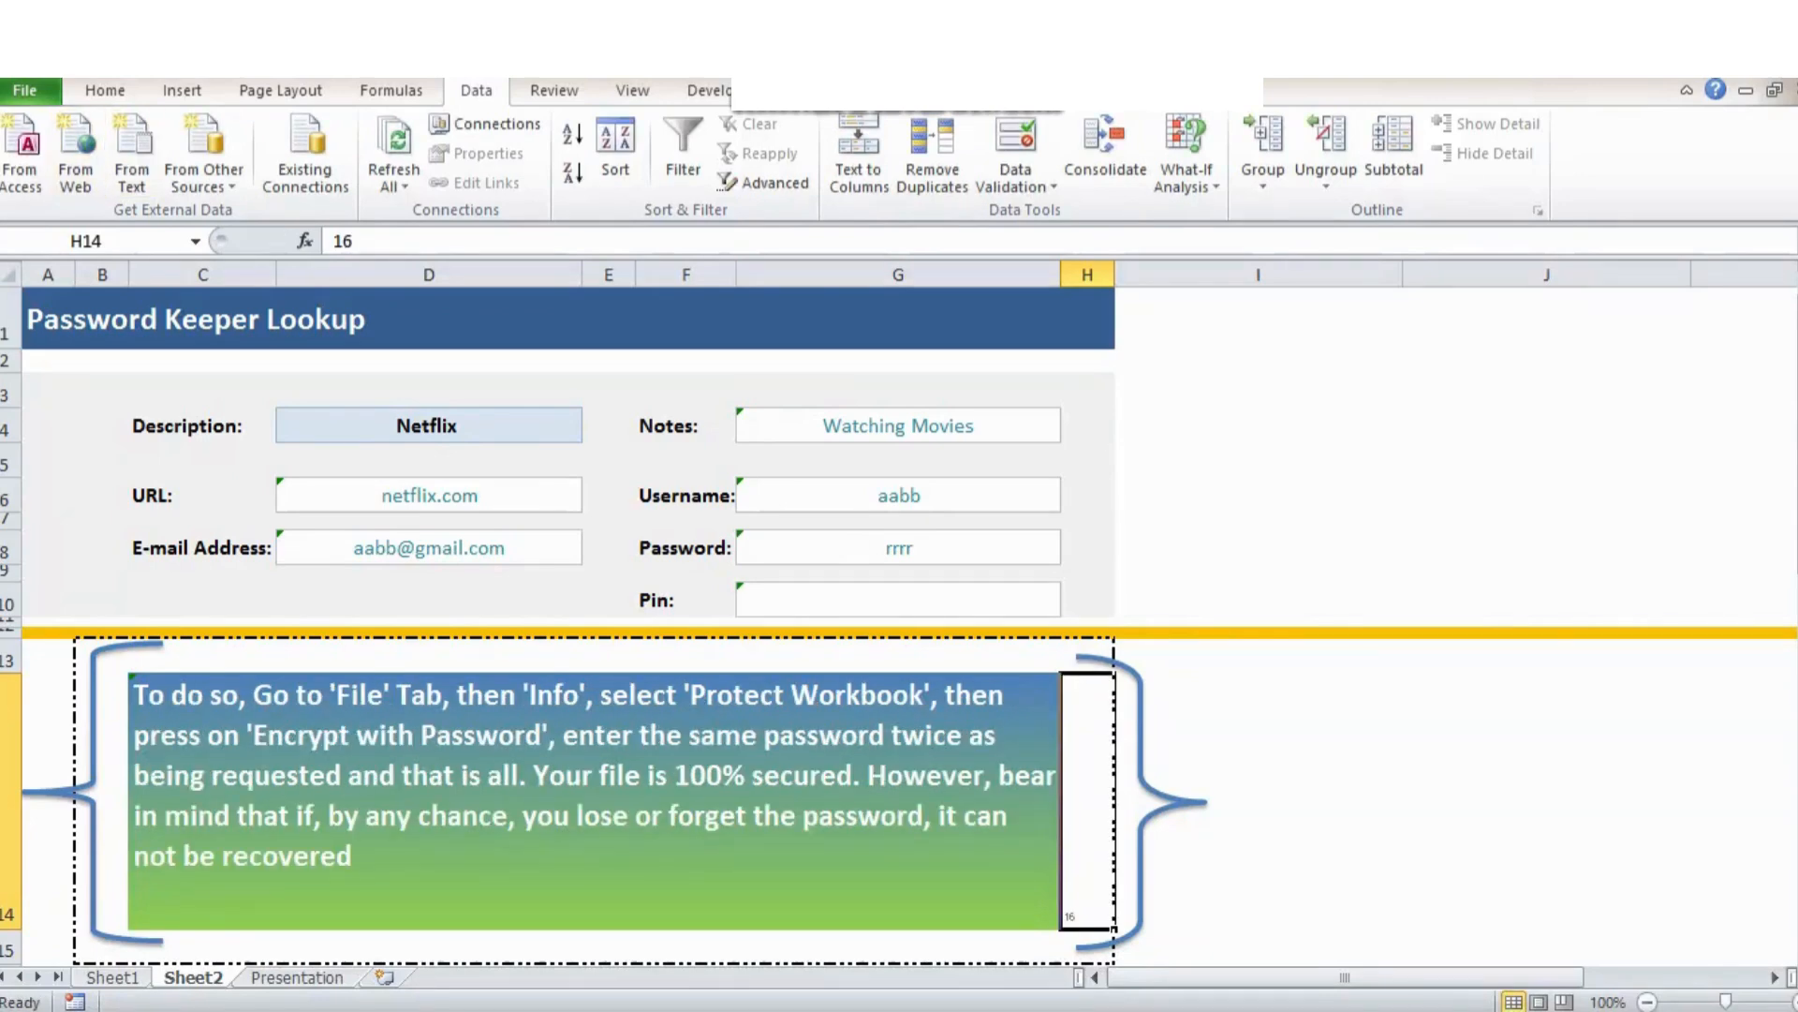
pyautogui.click(24, 90)
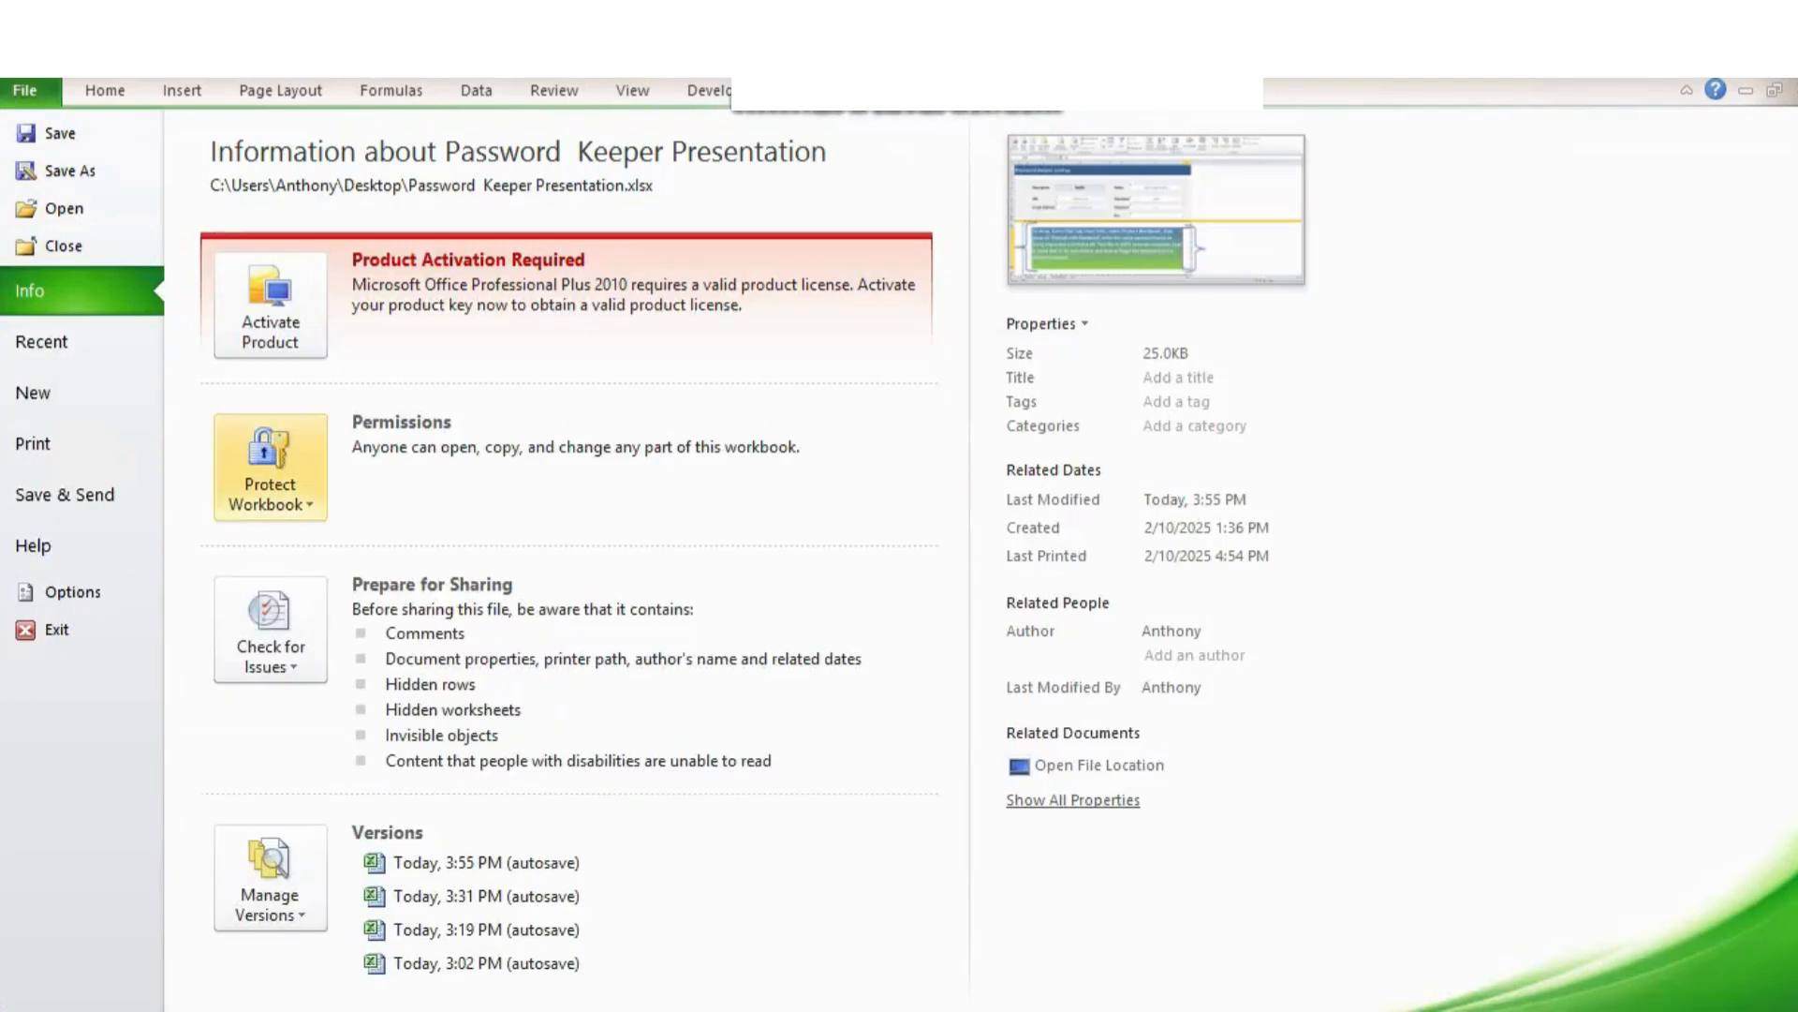
# Encrypt the workbook with Encrypt with Password, entering the open password twice, then return to the sheet.
pyautogui.click(269, 467)
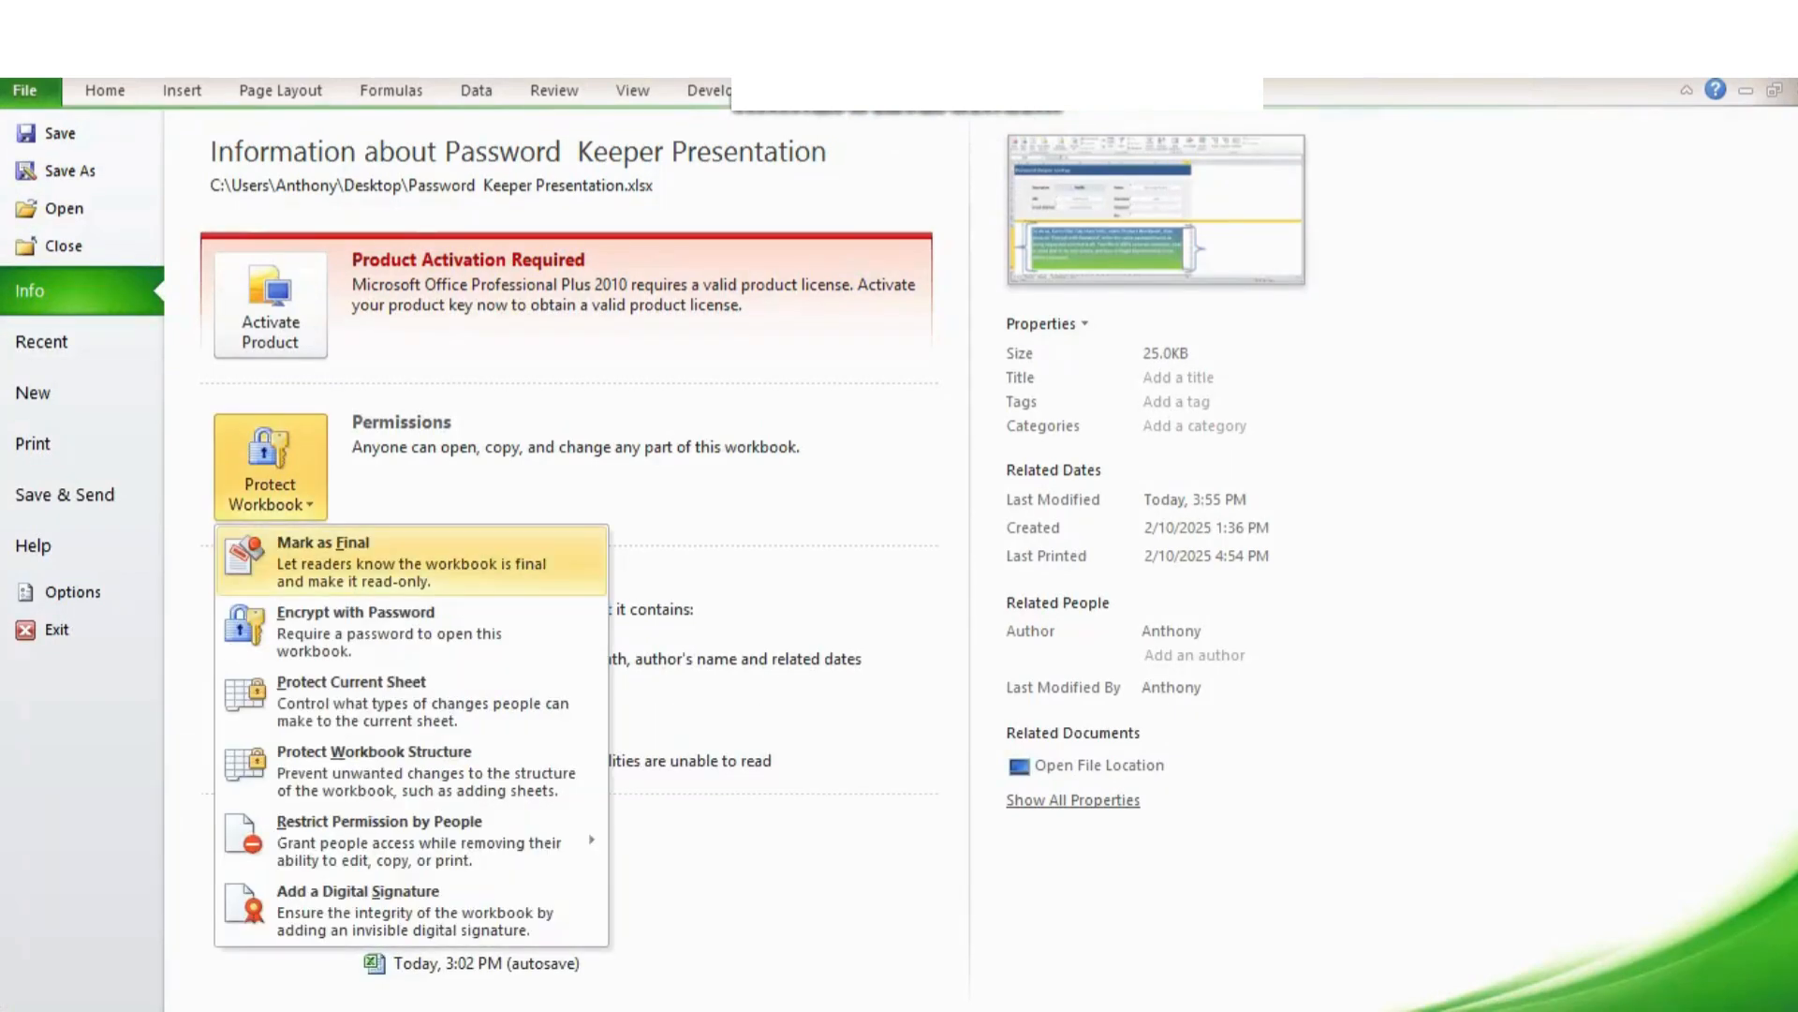
pyautogui.click(356, 623)
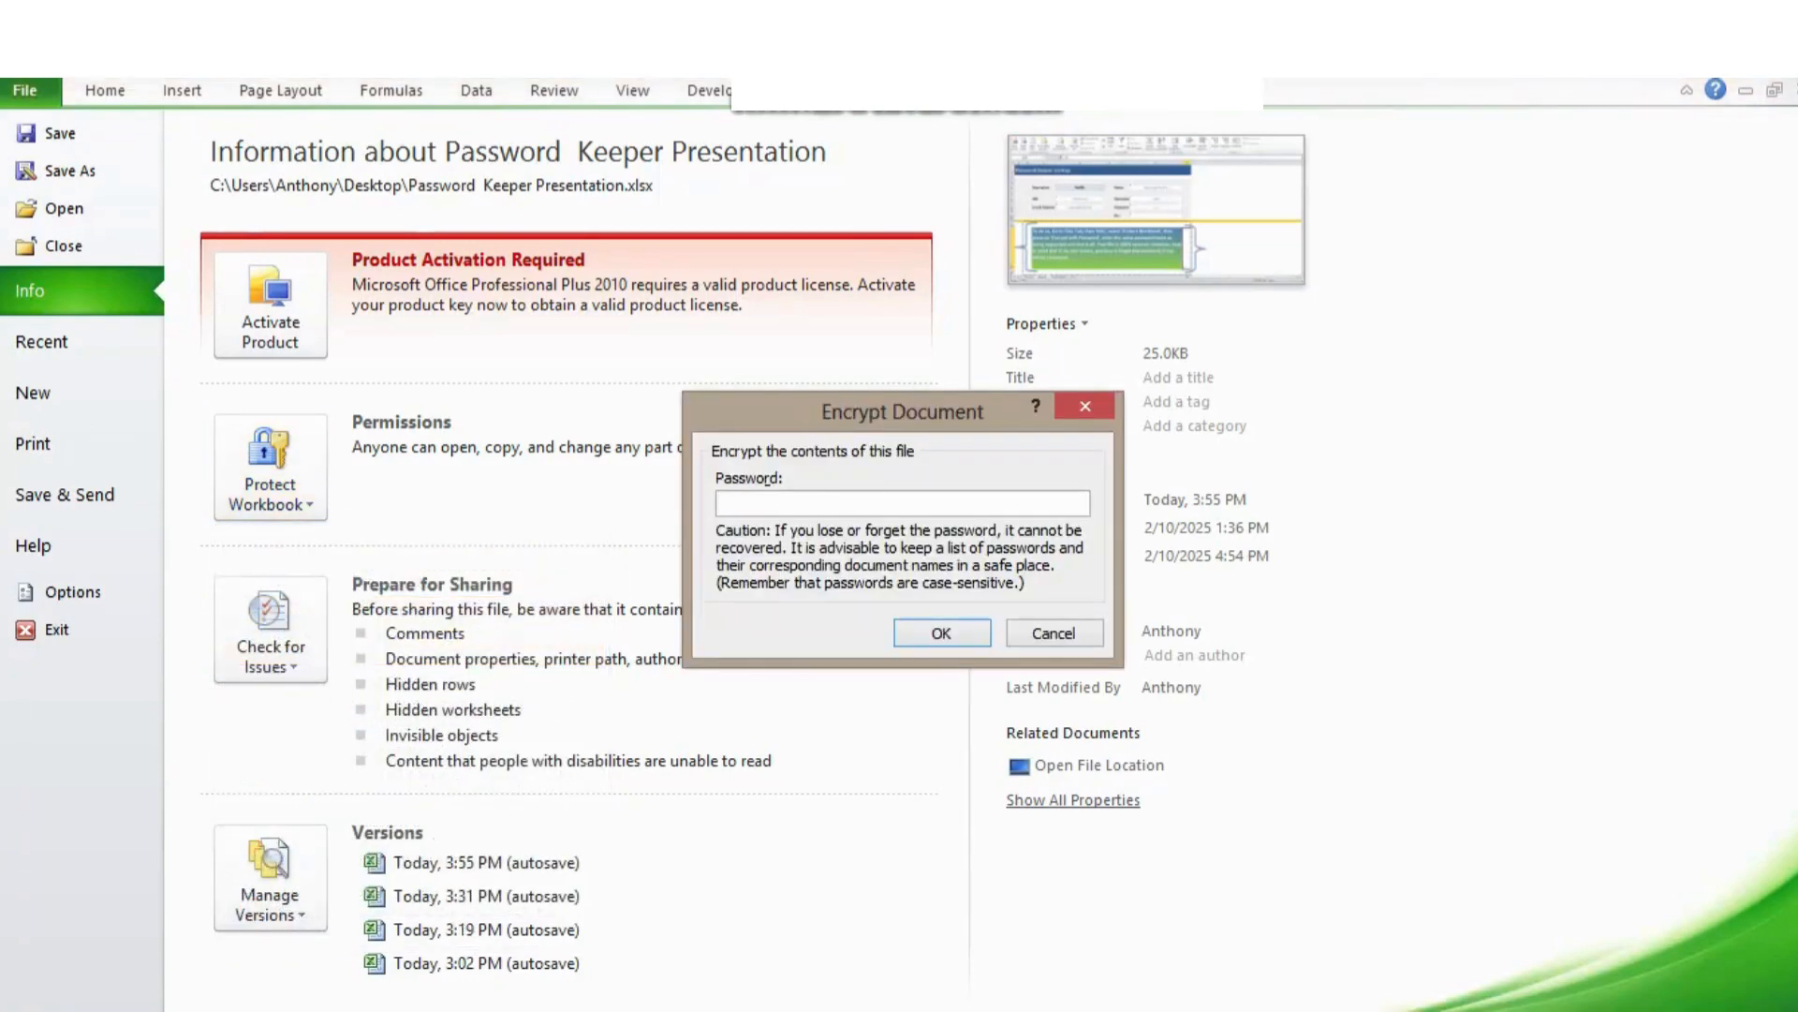
pyautogui.write('1234')
pyautogui.press('Return')
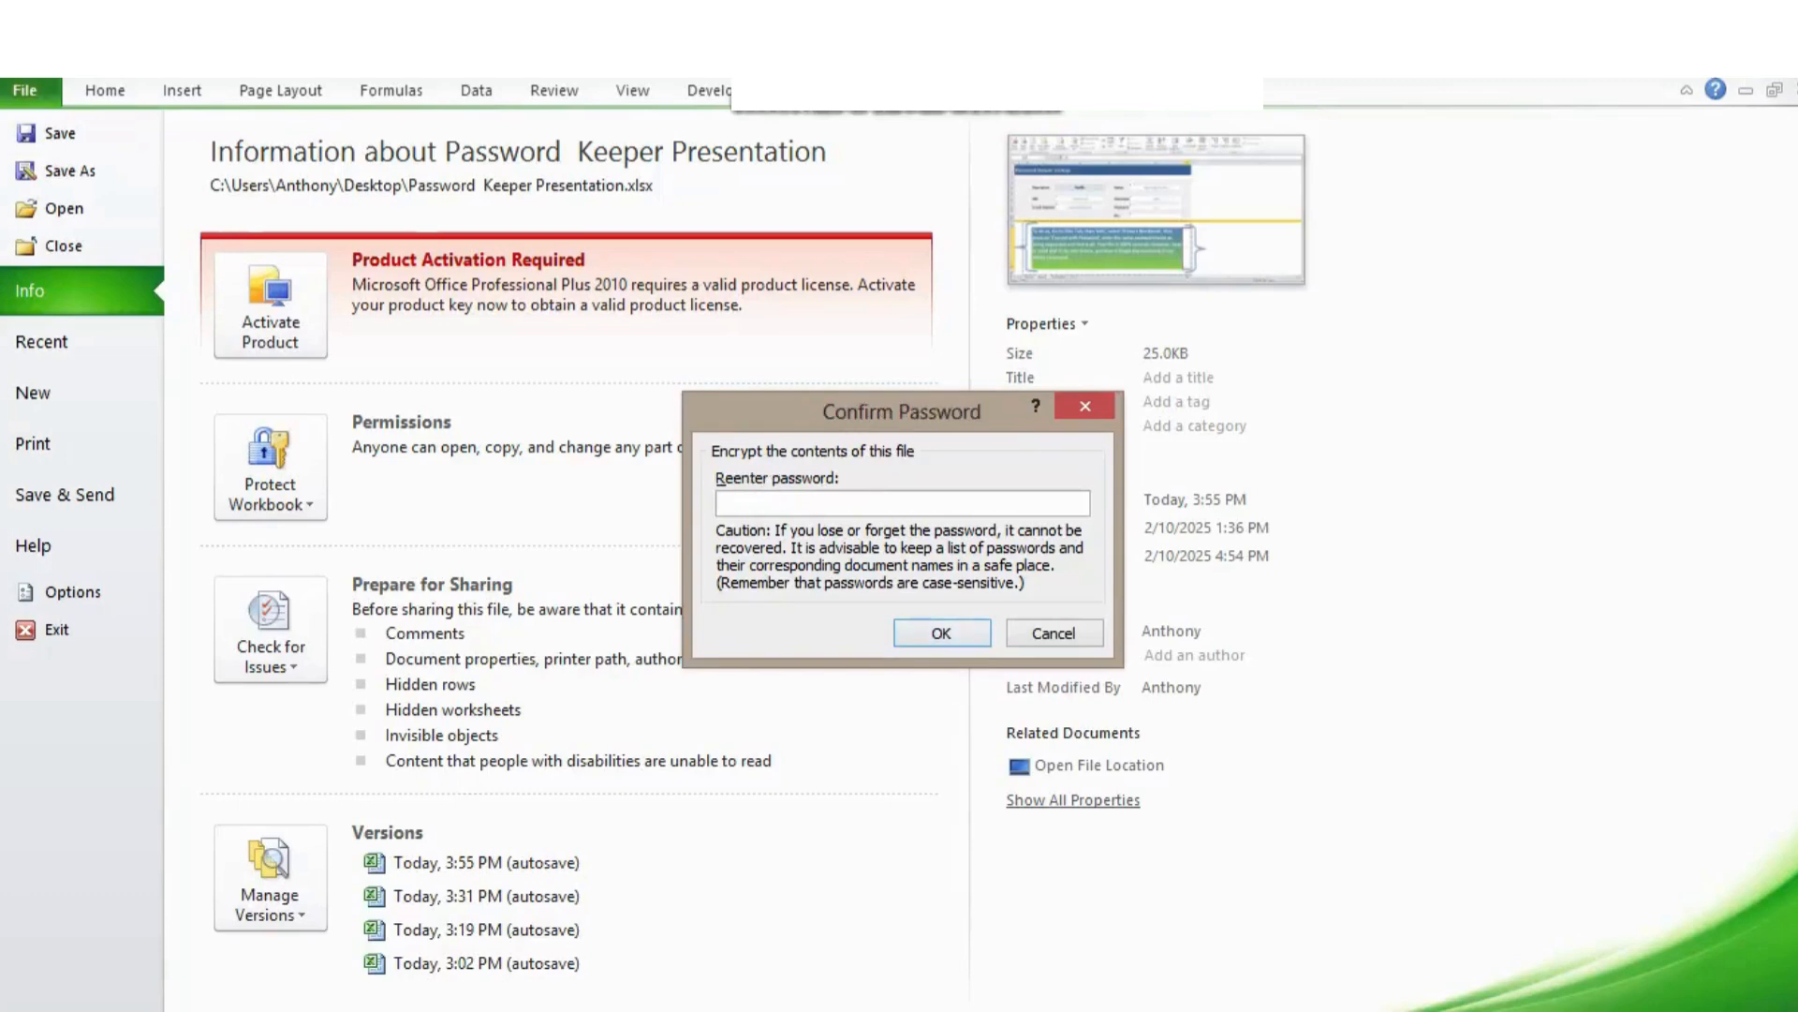
pyautogui.write('1234')
pyautogui.press('Return')
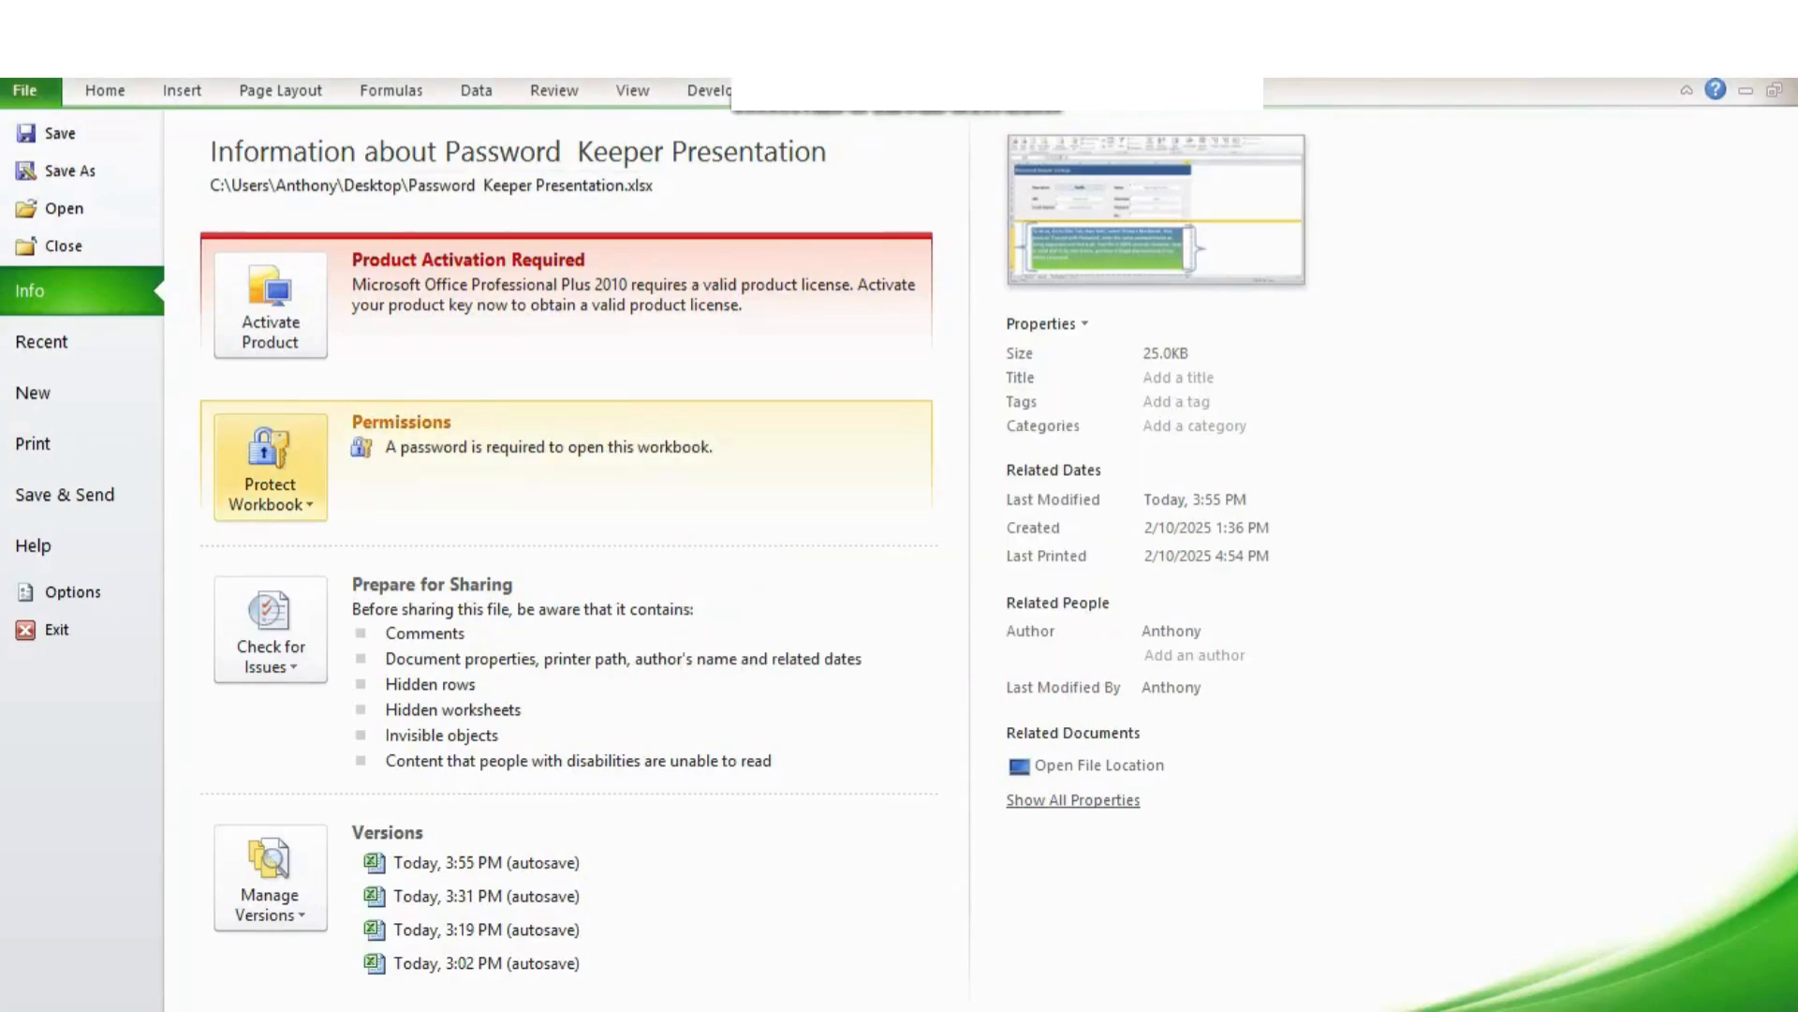
pyautogui.press('Escape')
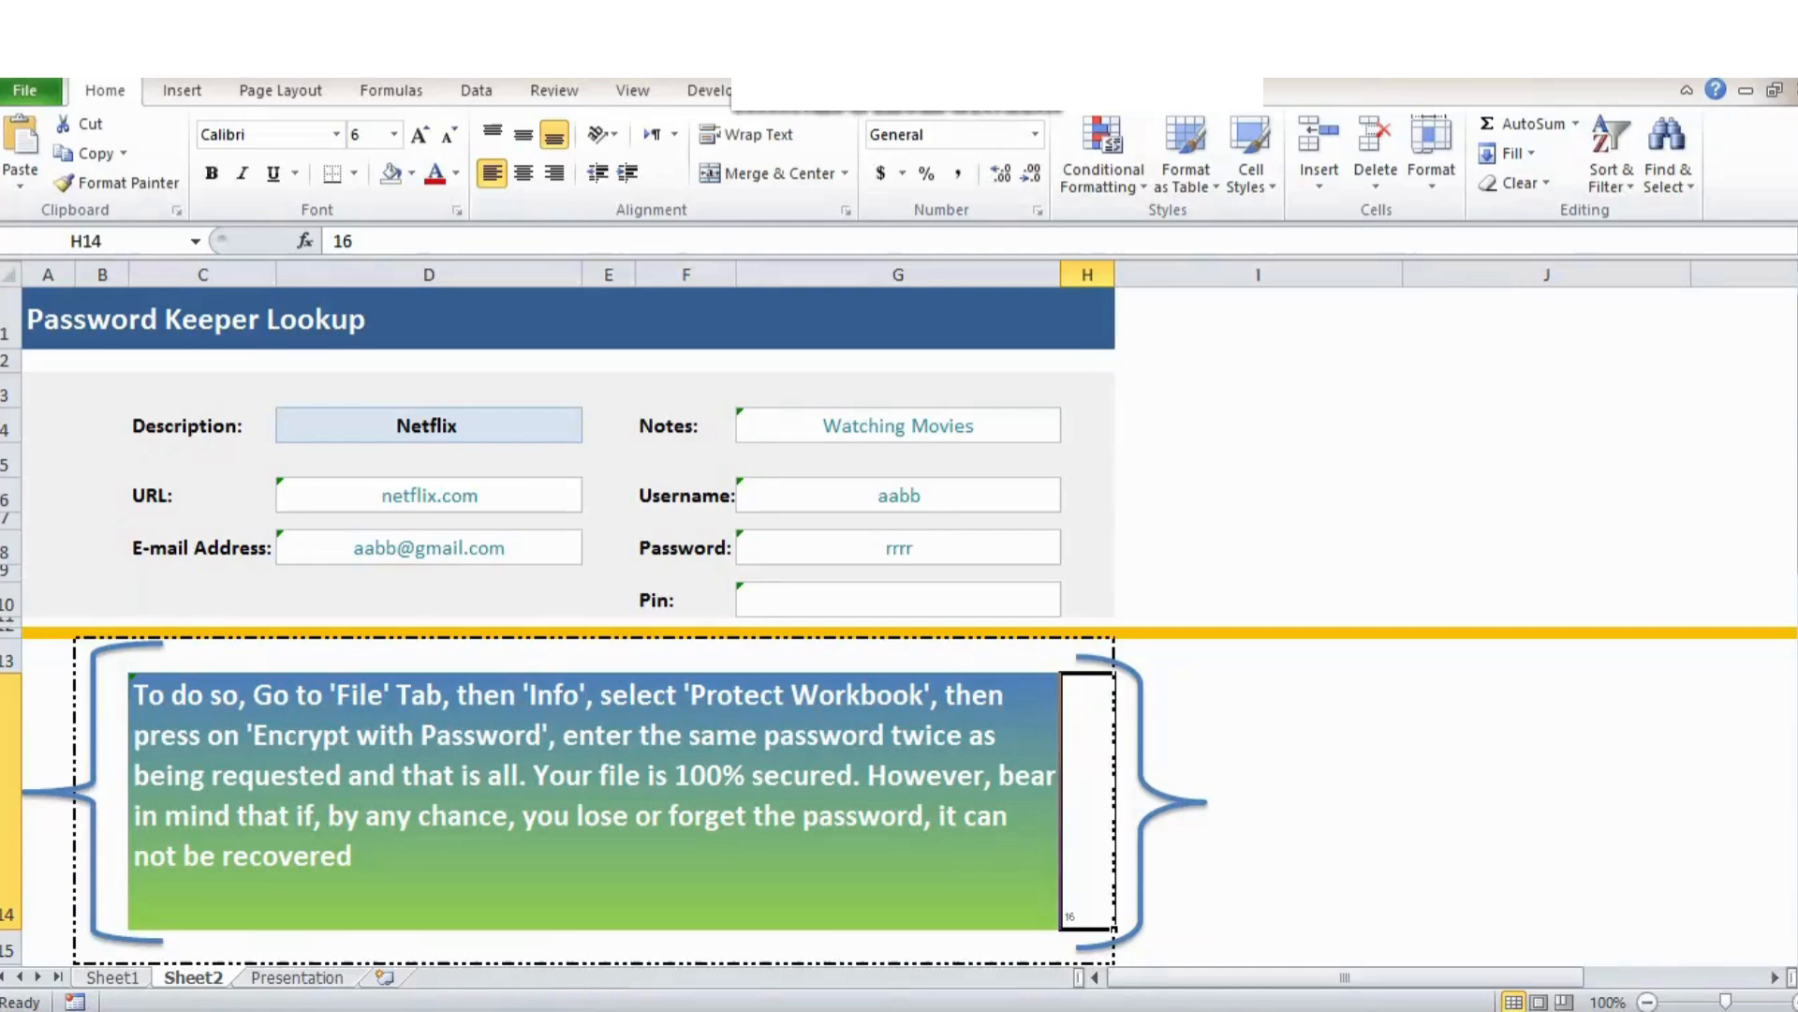
# Enter 17 in H14 to hide the instructions, then select the lookup form A1:H10 on Sheet2.
pyautogui.write('17')
pyautogui.hotkey('ctrl', 'Return')
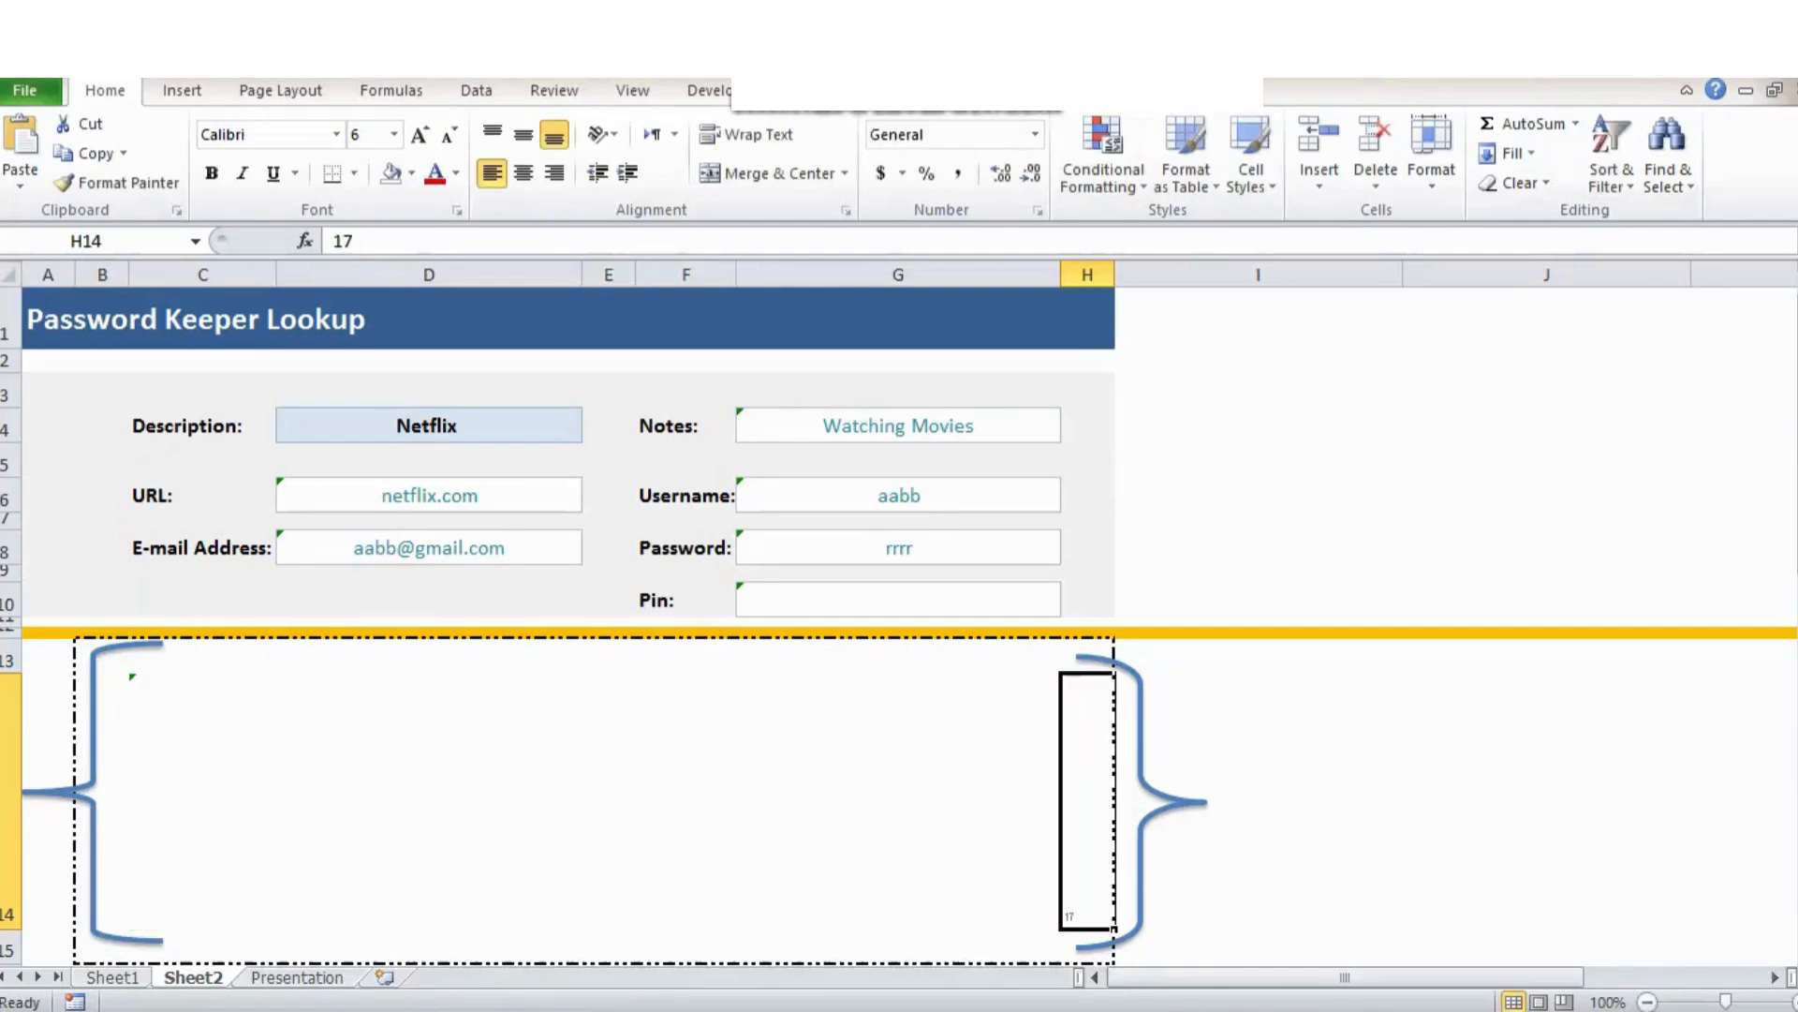
pyautogui.hotkey('ctrl', 'pagedown')
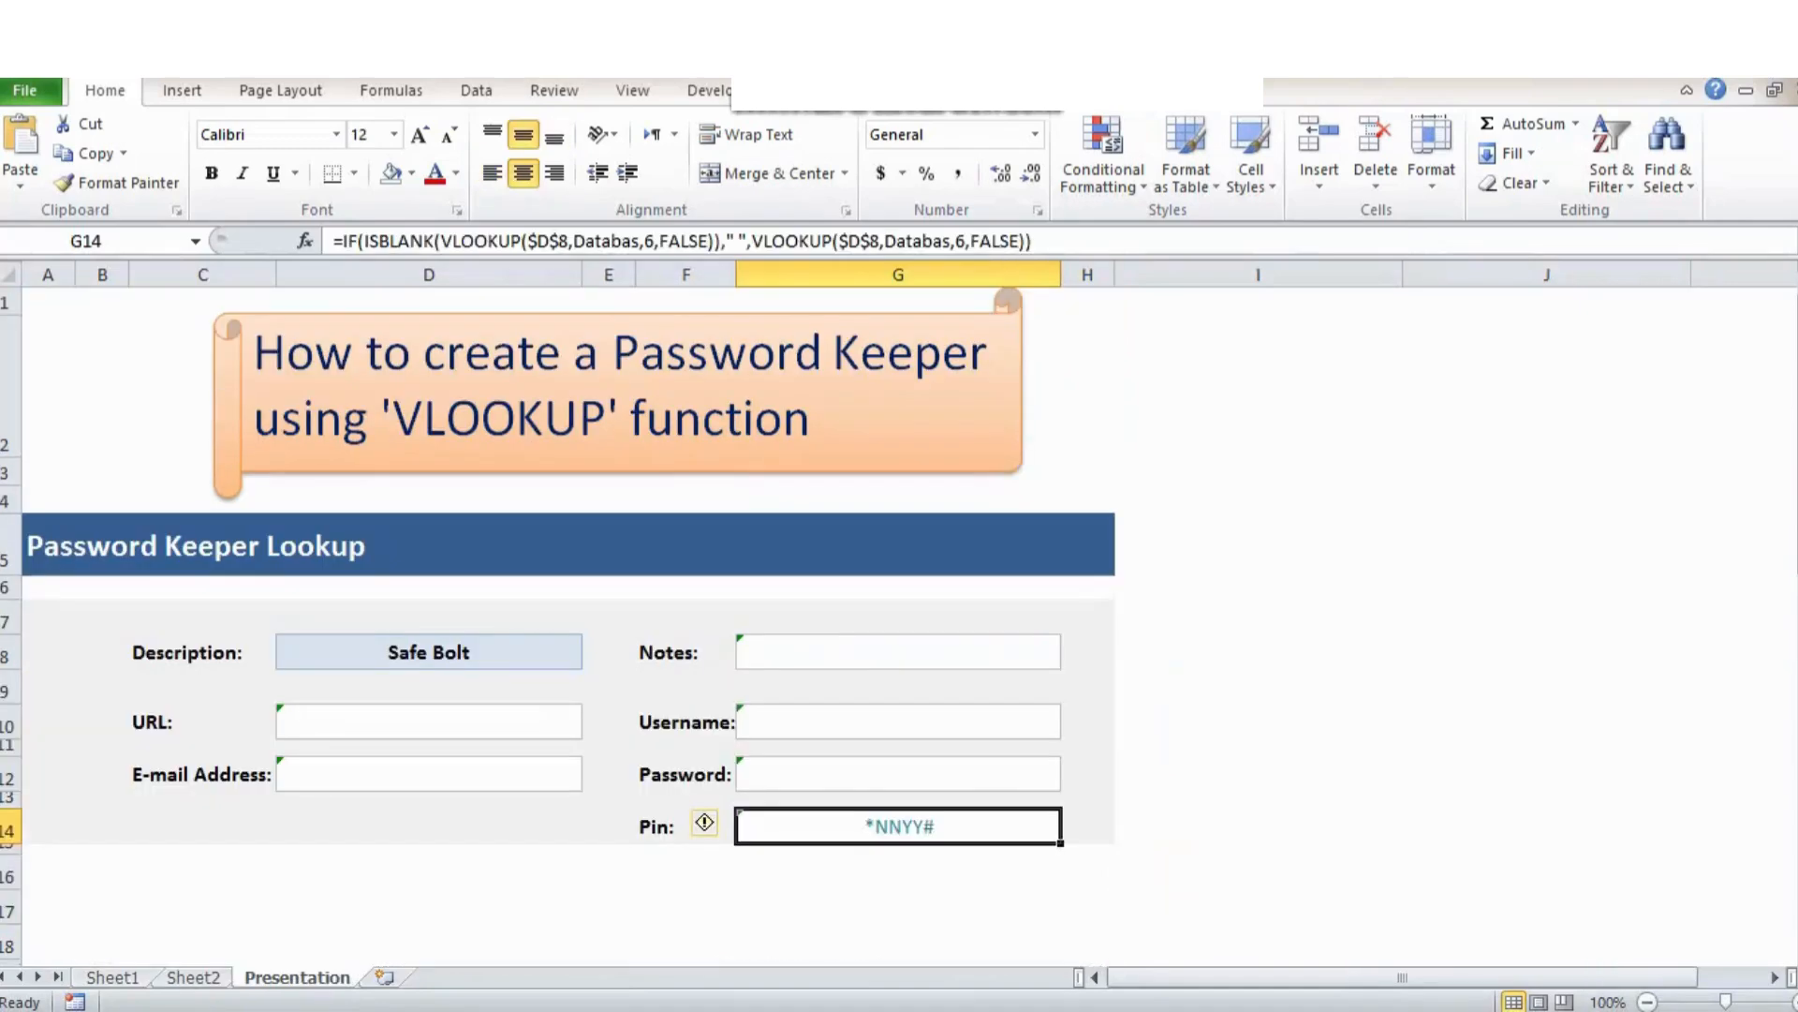
pyautogui.click(1258, 386)
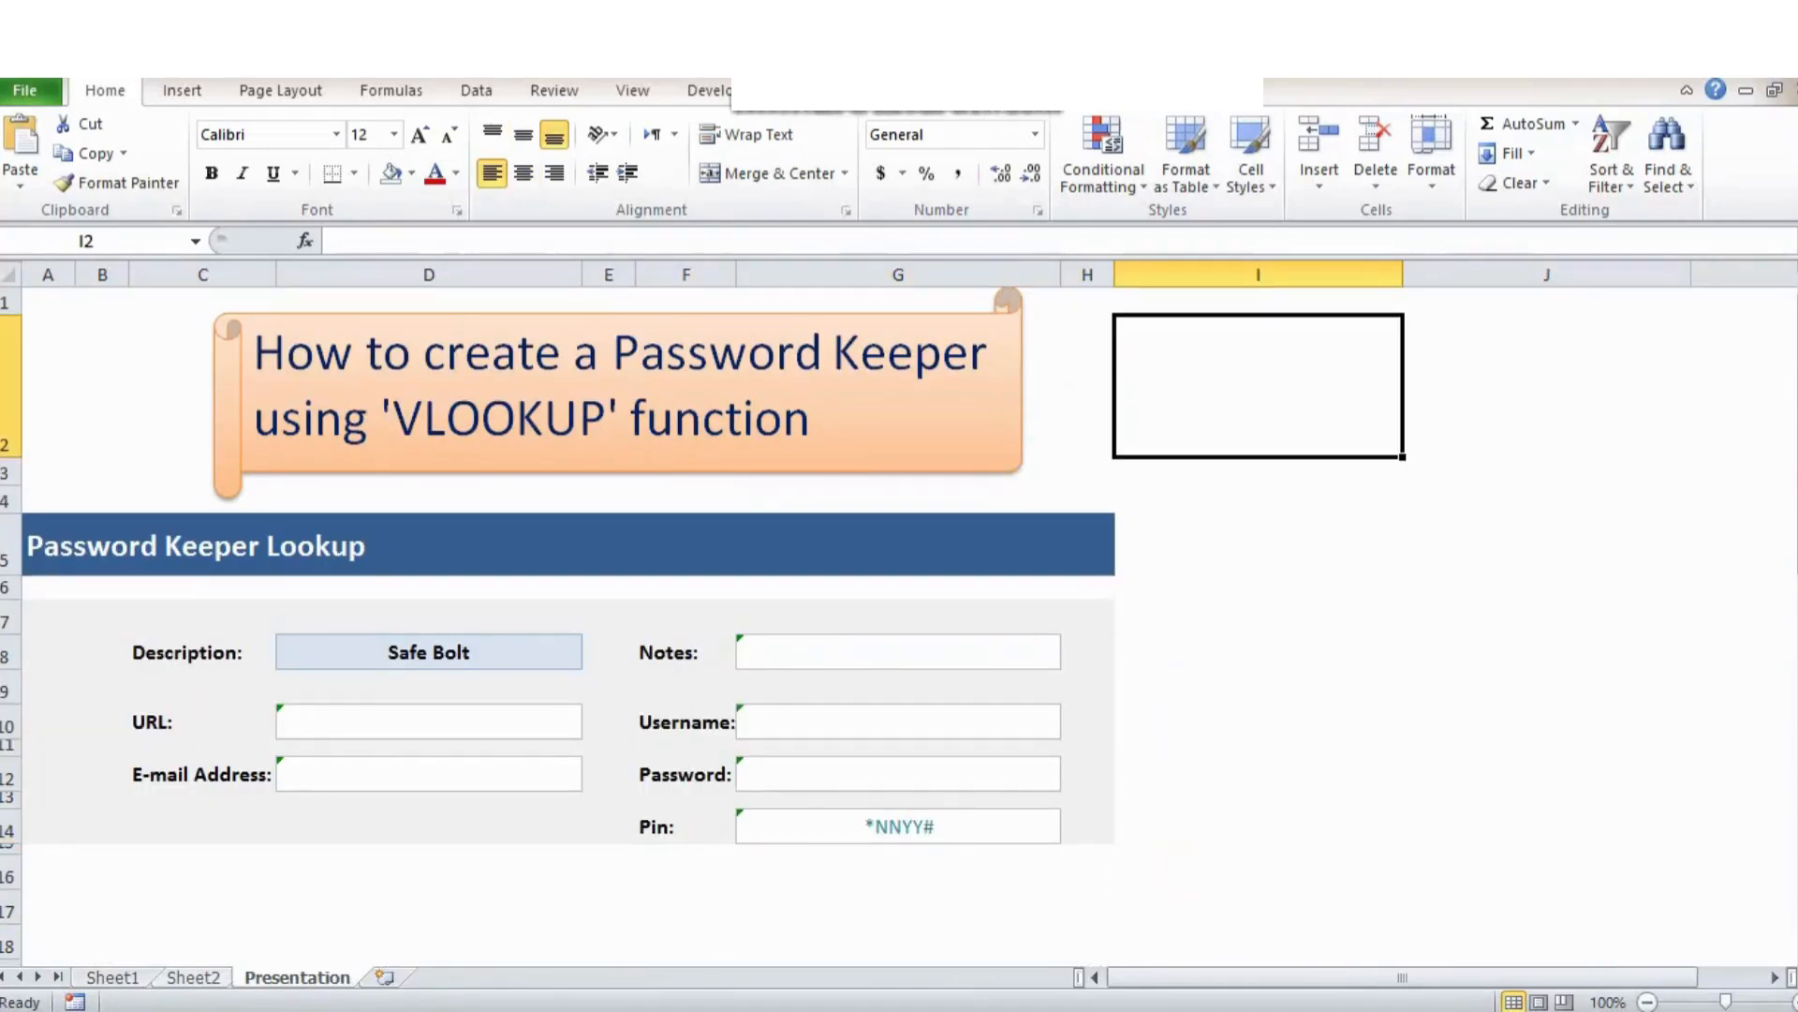
pyautogui.hotkey('ctrl', 'pageup')
pyautogui.moveTo(562, 320); pyautogui.dragTo(899, 600)
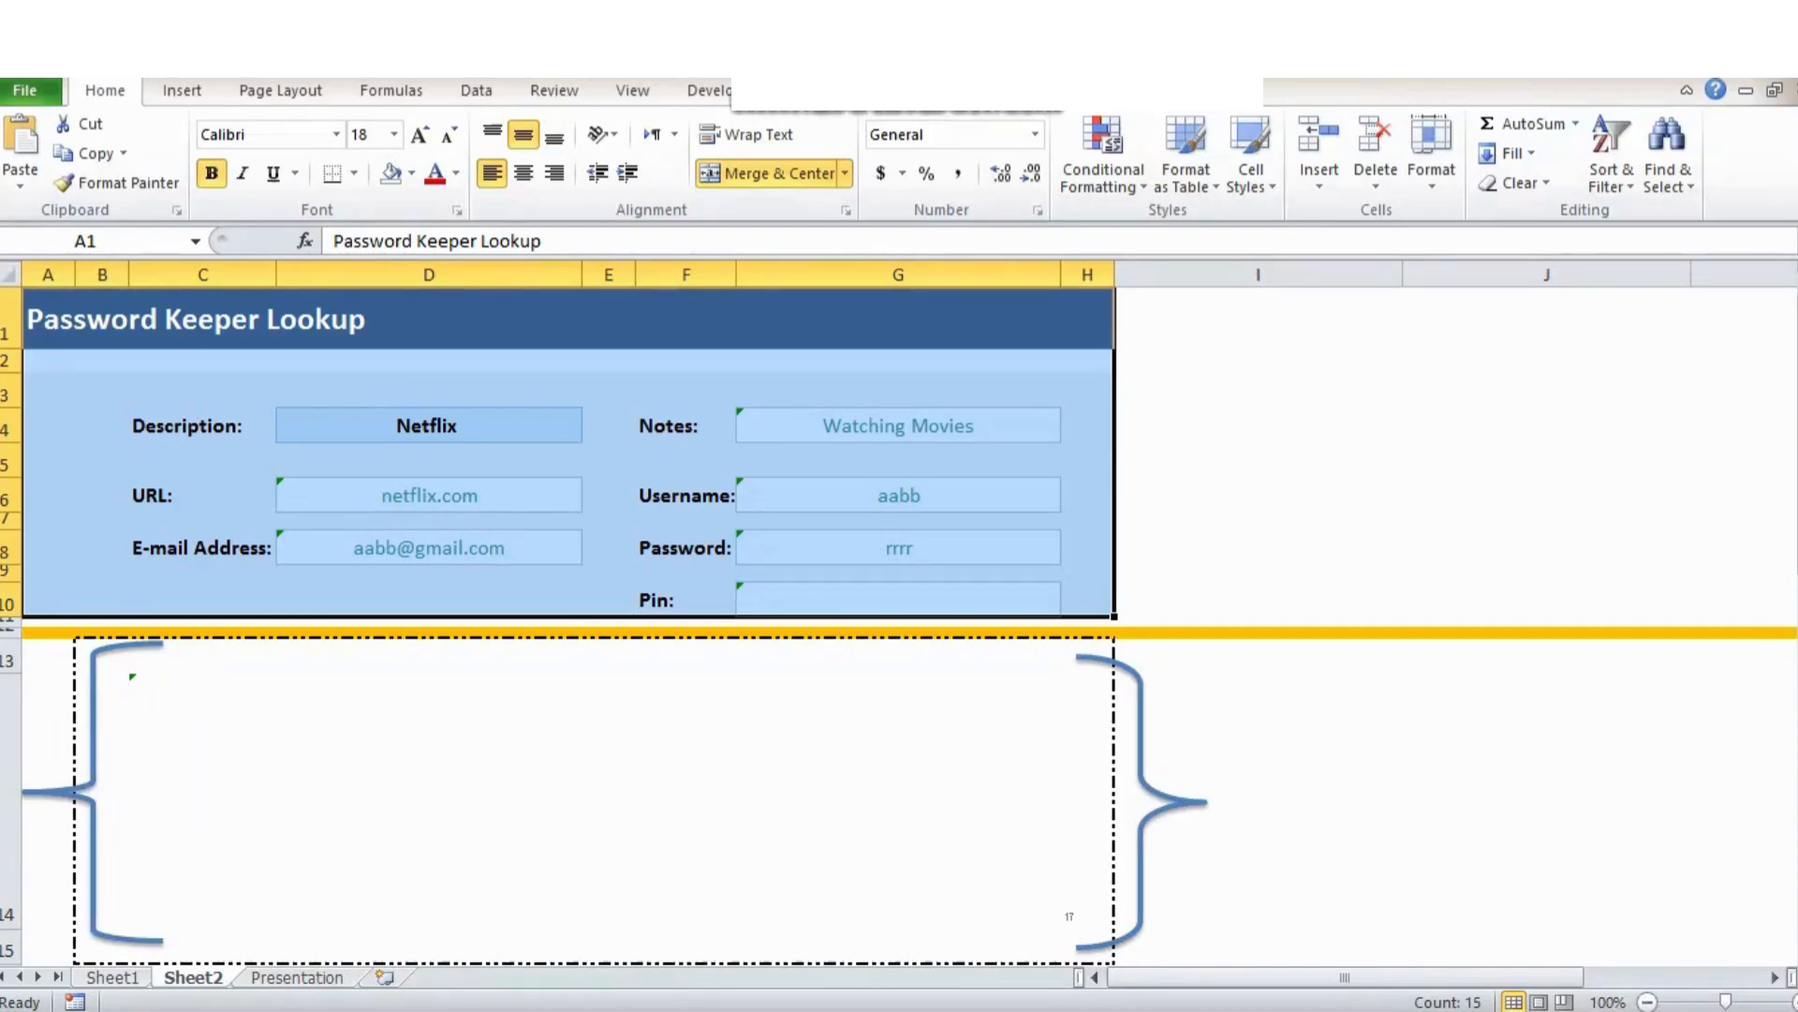
# Save the encrypted Password Keeper Presentation workbook.
pyautogui.click(26, 91)
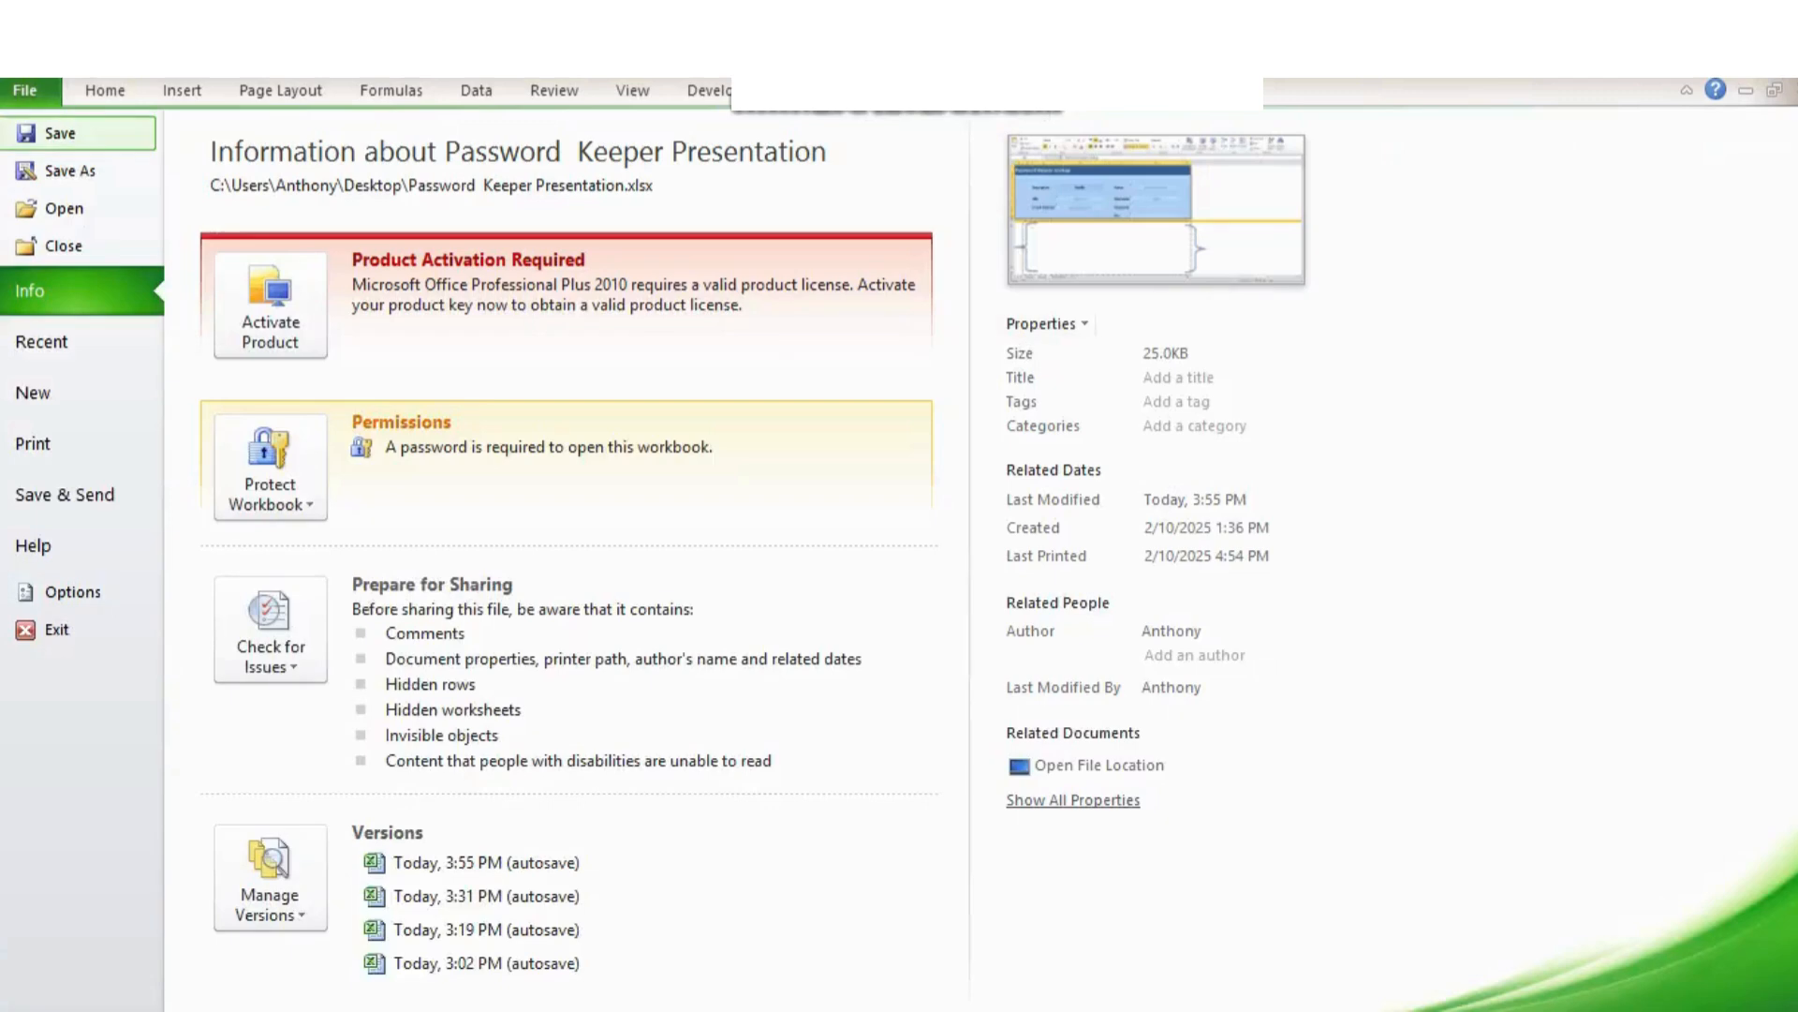
pyautogui.click(60, 133)
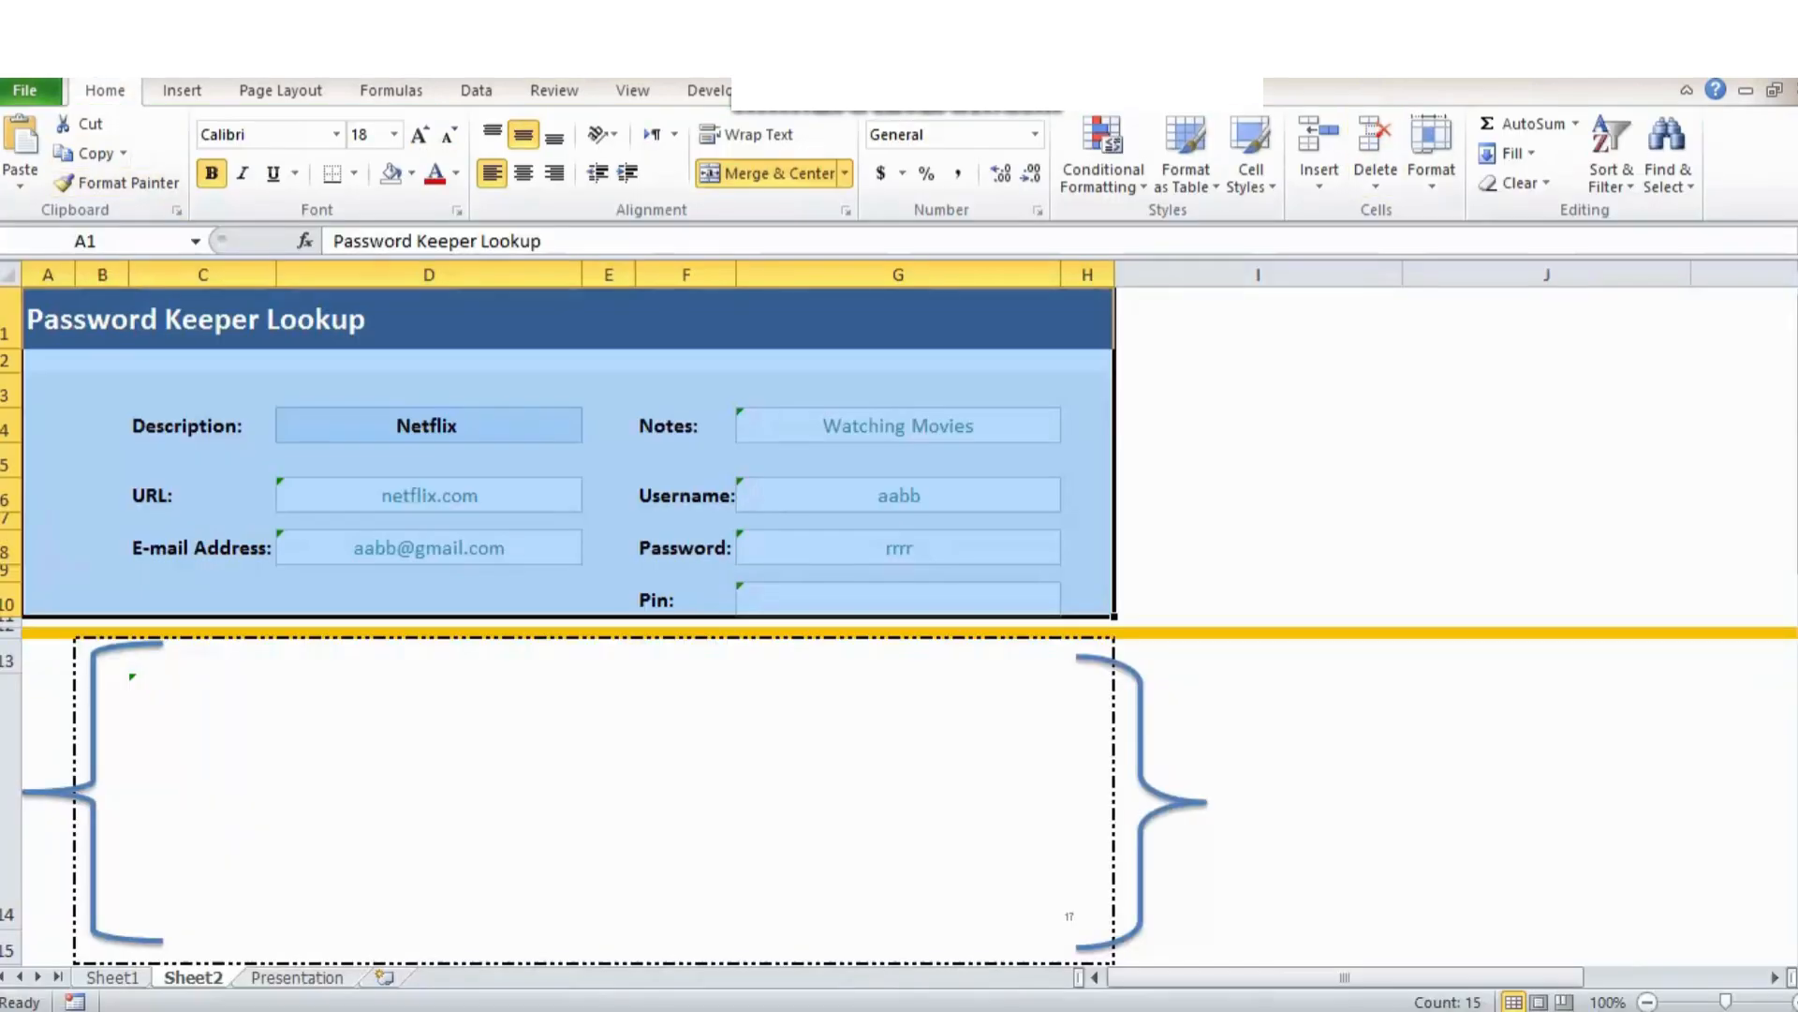
pyautogui.moveTo(1793, 87)
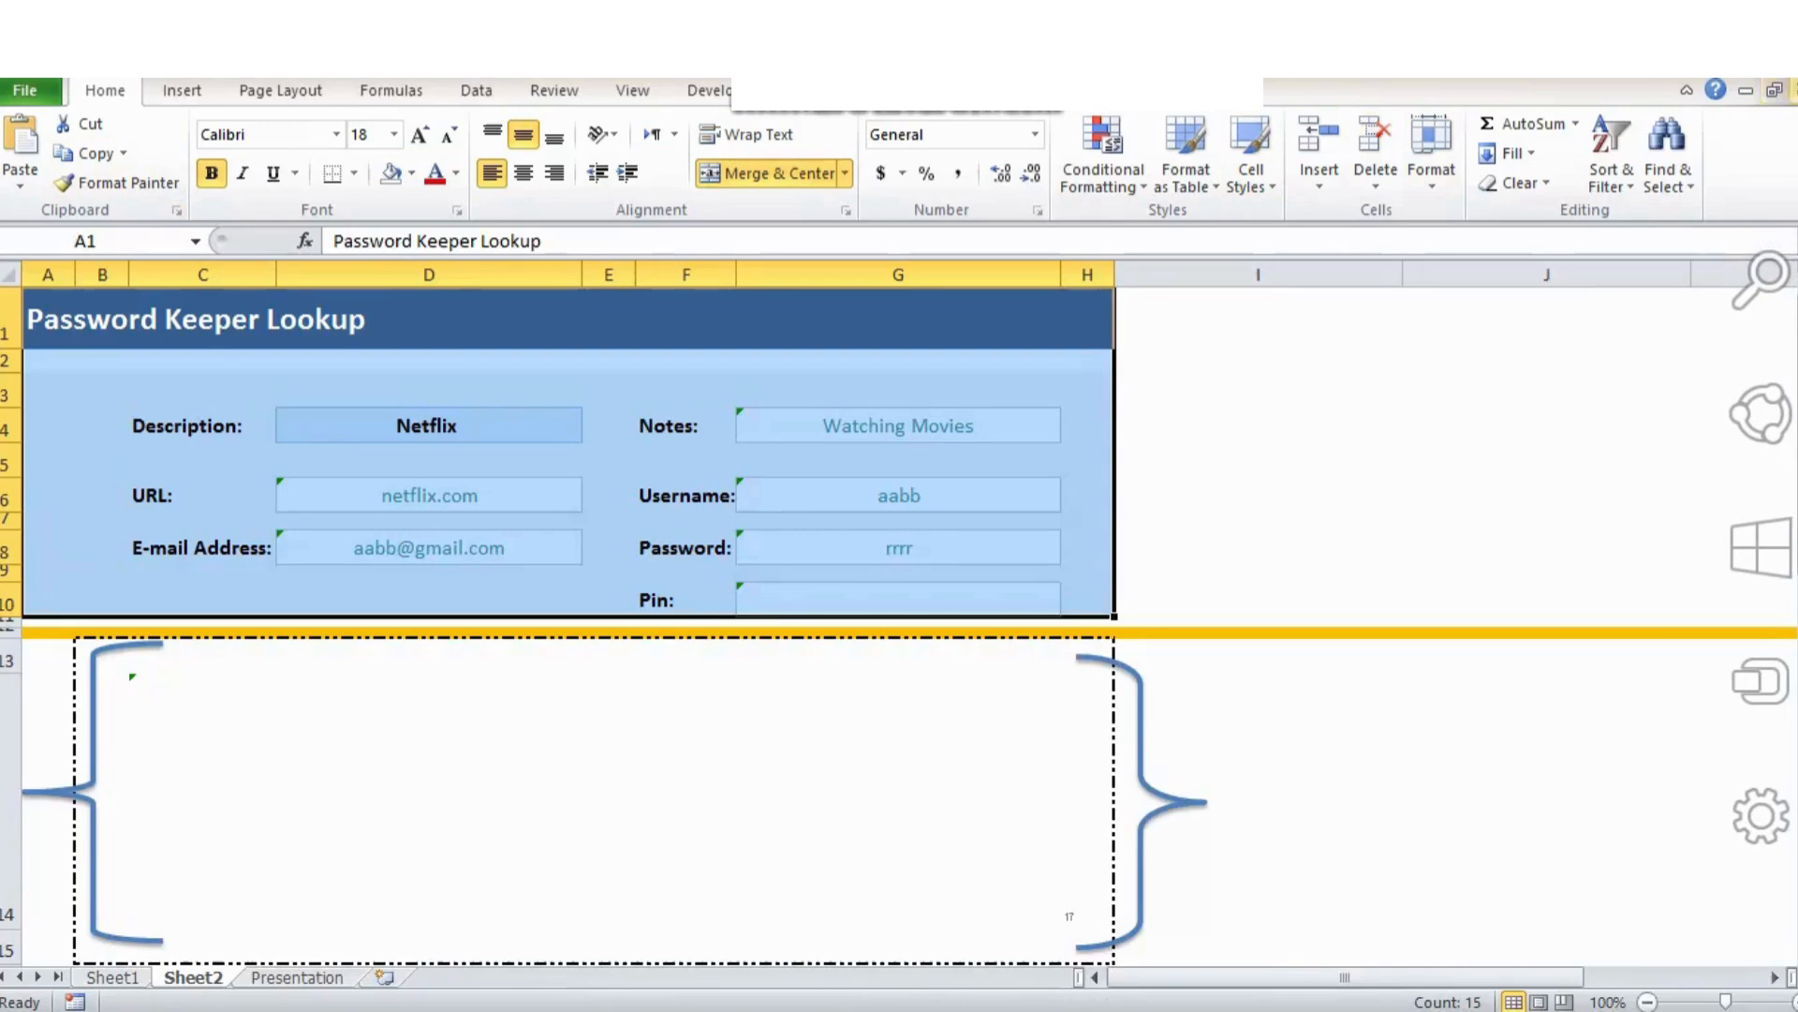
# Close the workbook and open Password Keeper Presentation.xlsx from the Desktop.
pyautogui.click(1792, 91)
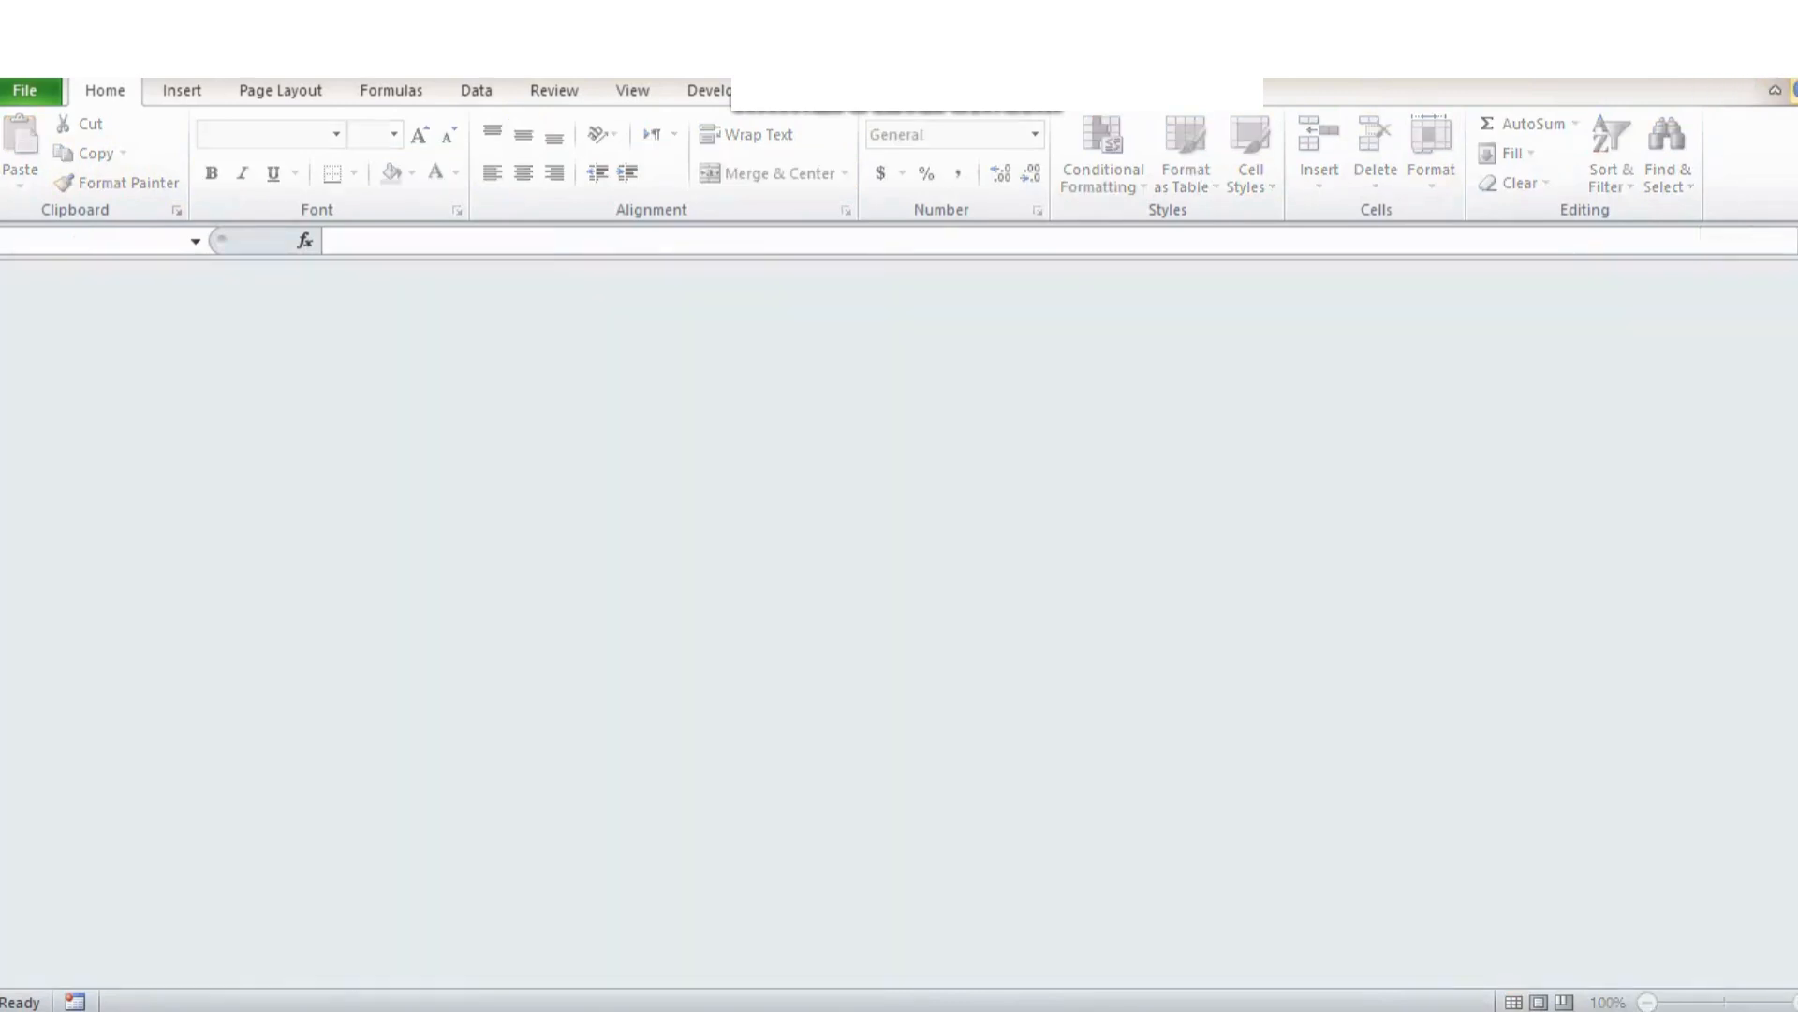
pyautogui.click(24, 90)
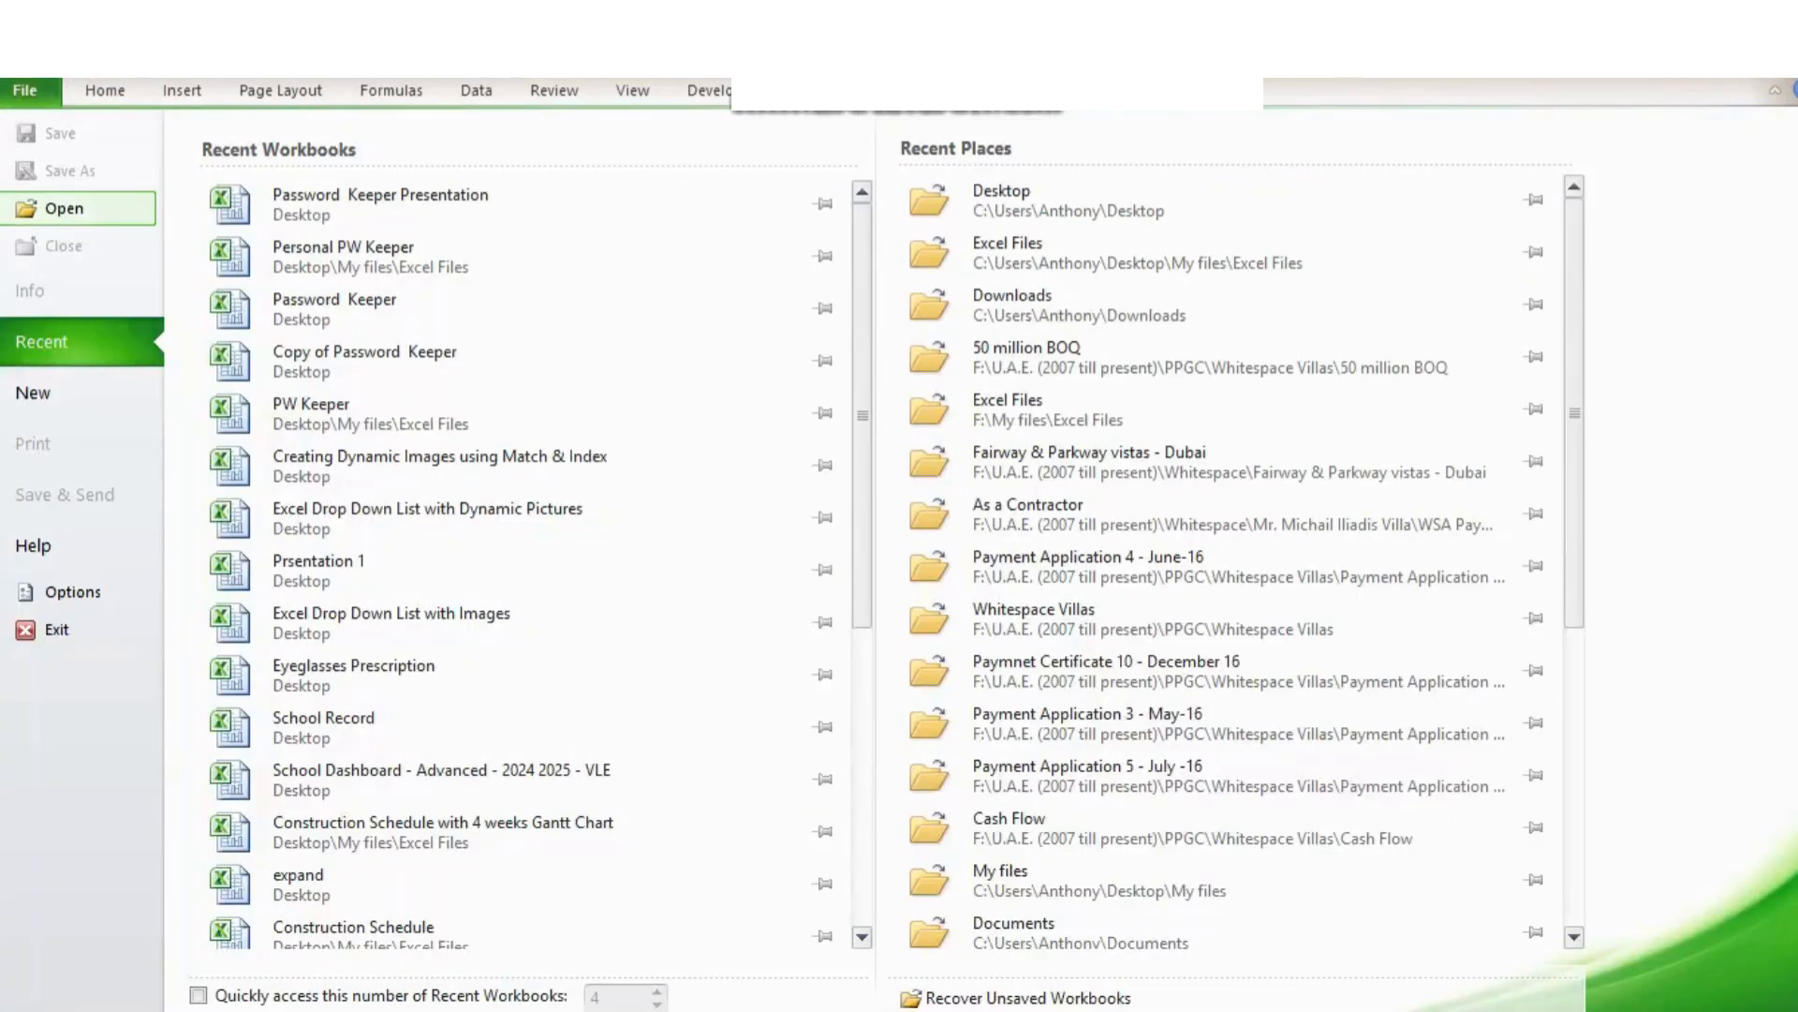
pyautogui.click(37, 208)
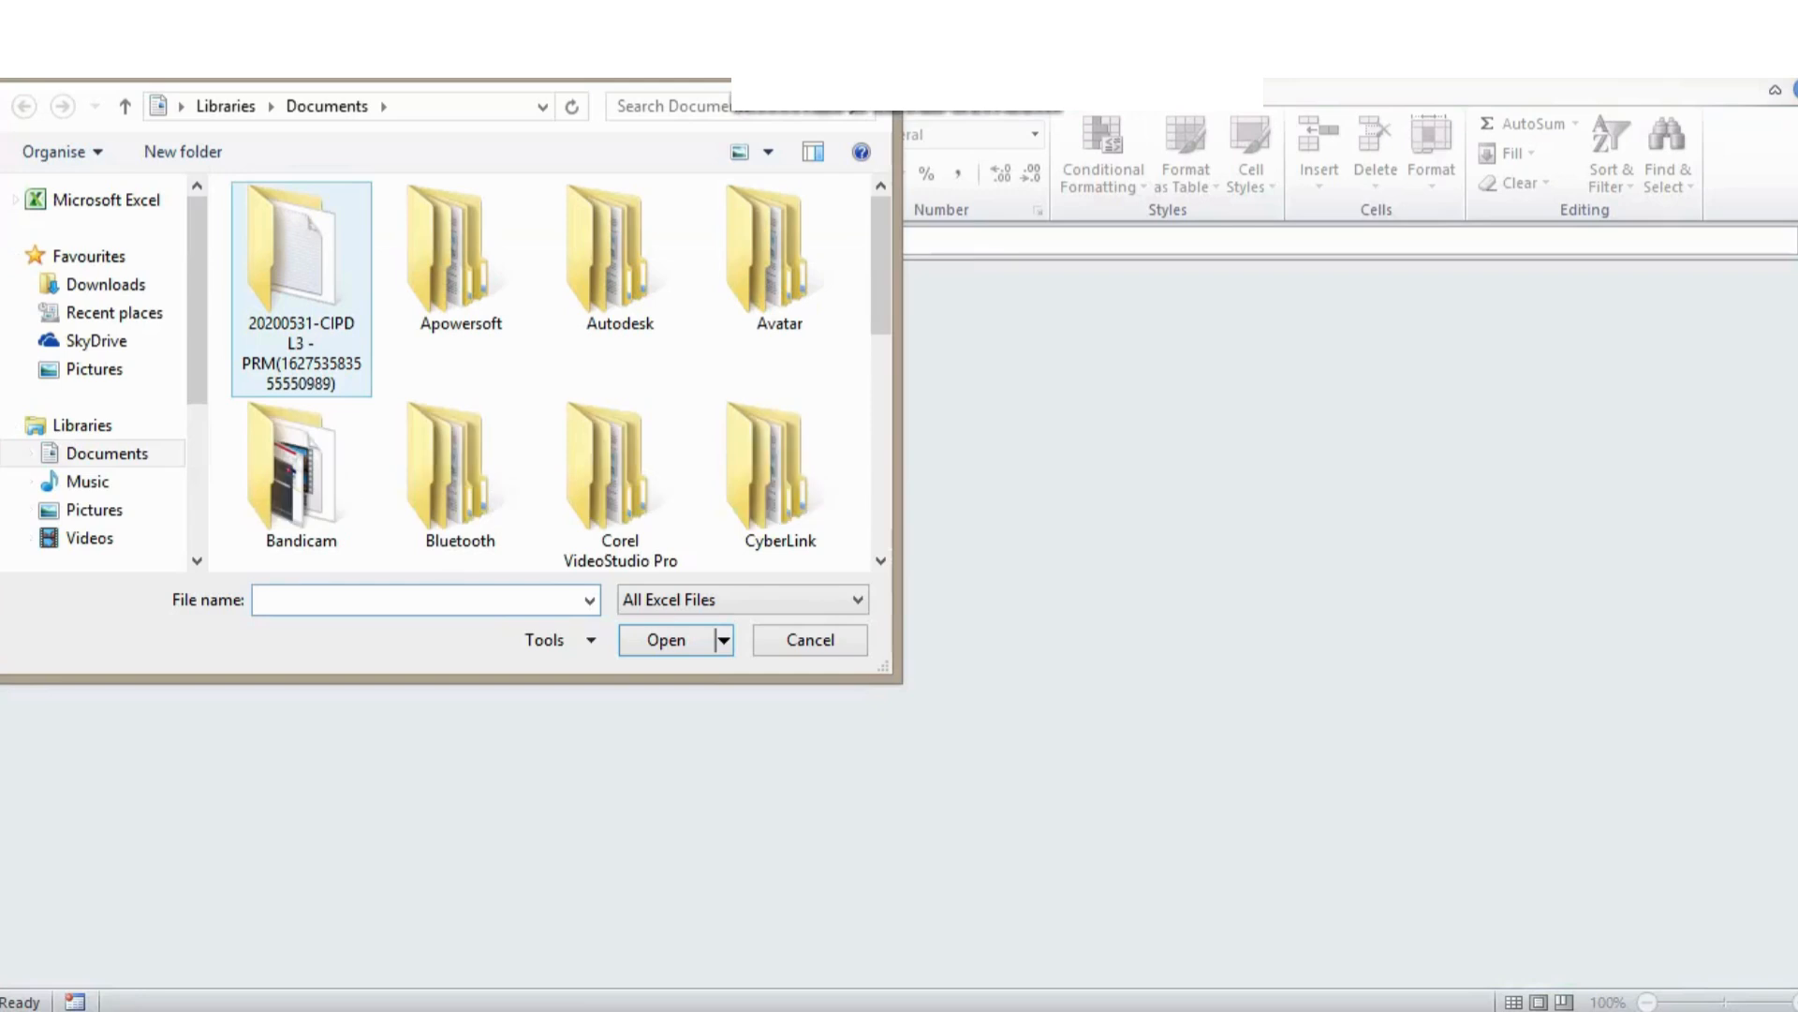
pyautogui.click(124, 106)
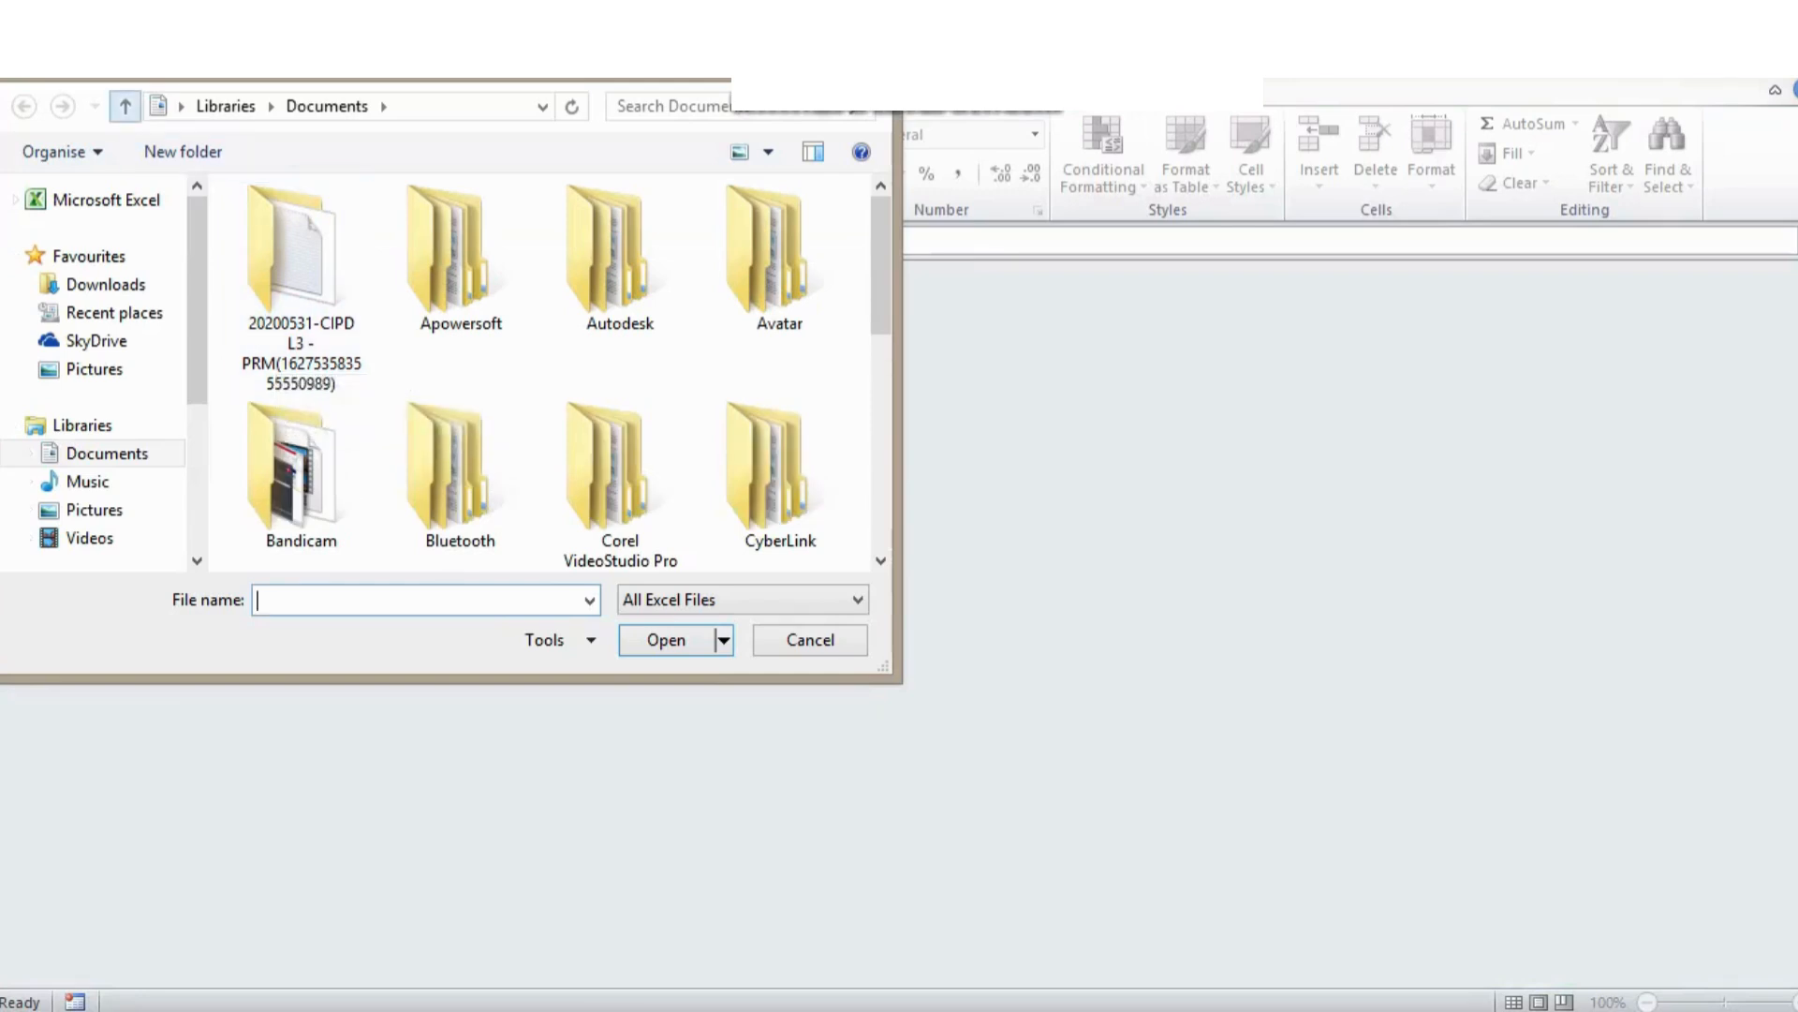
pyautogui.click(124, 106)
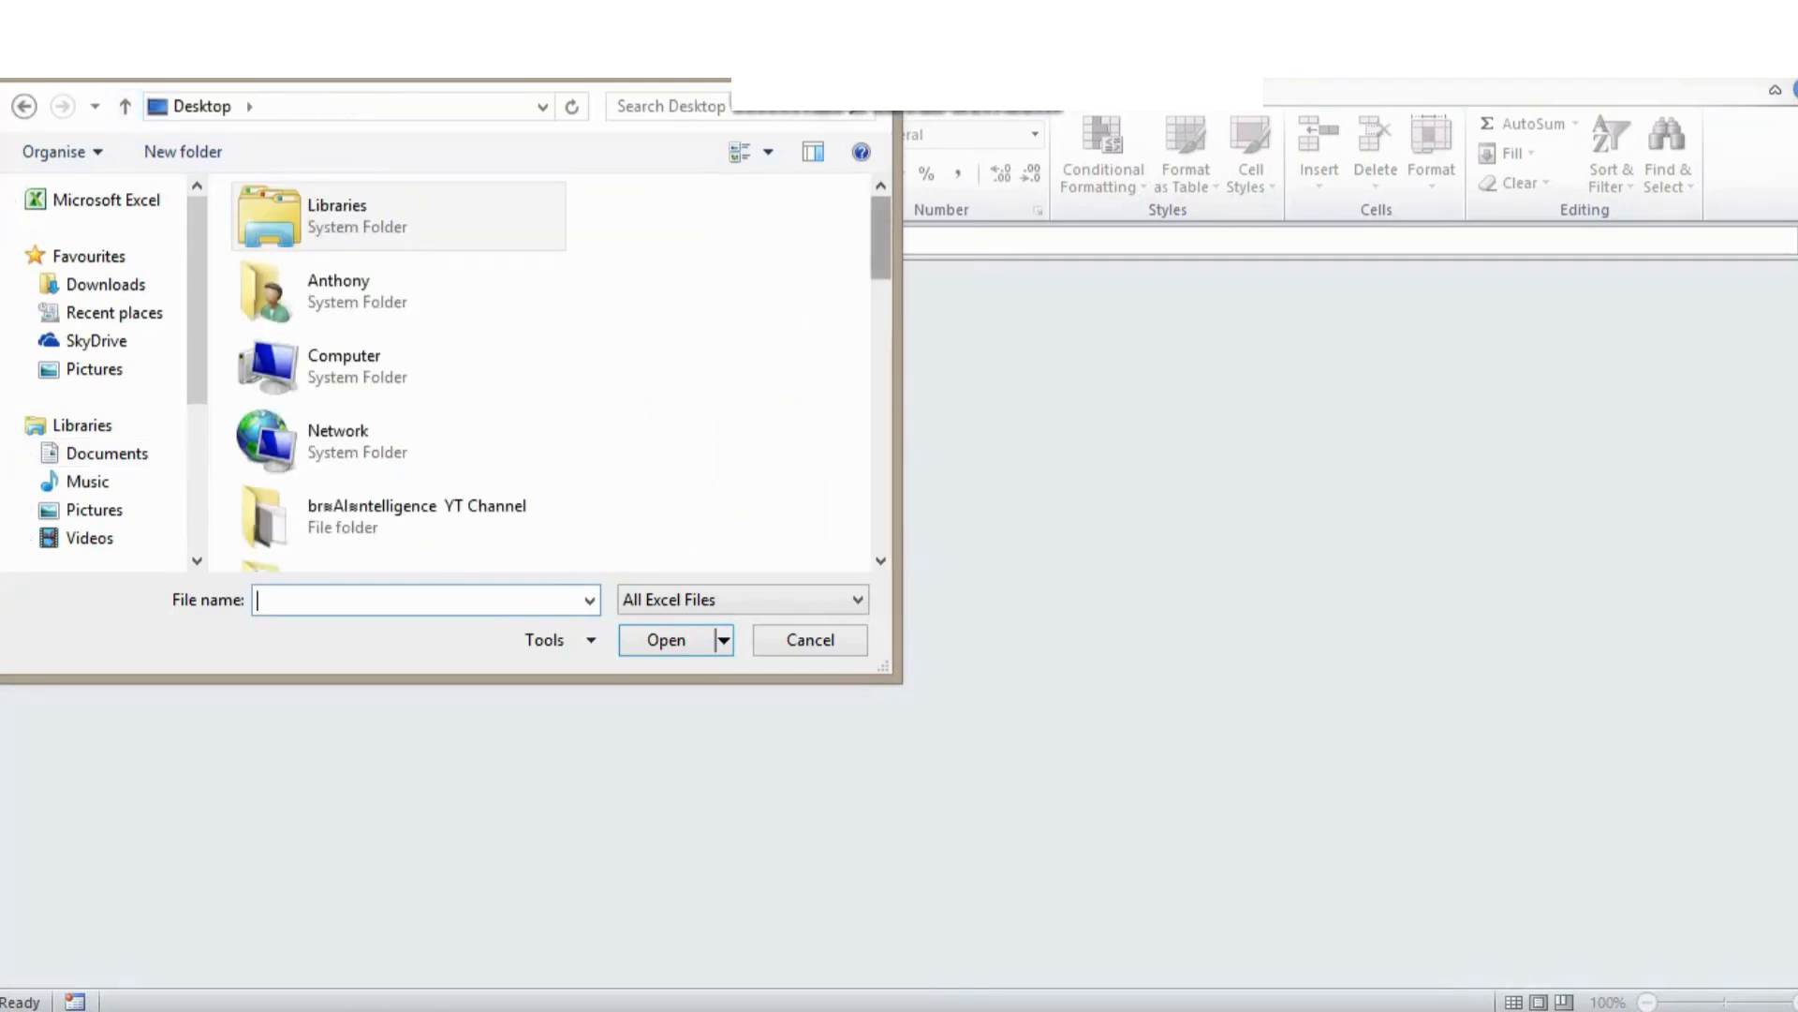
pyautogui.scroll(-8, 618, 267)
pyautogui.scroll(-3, 618, 267)
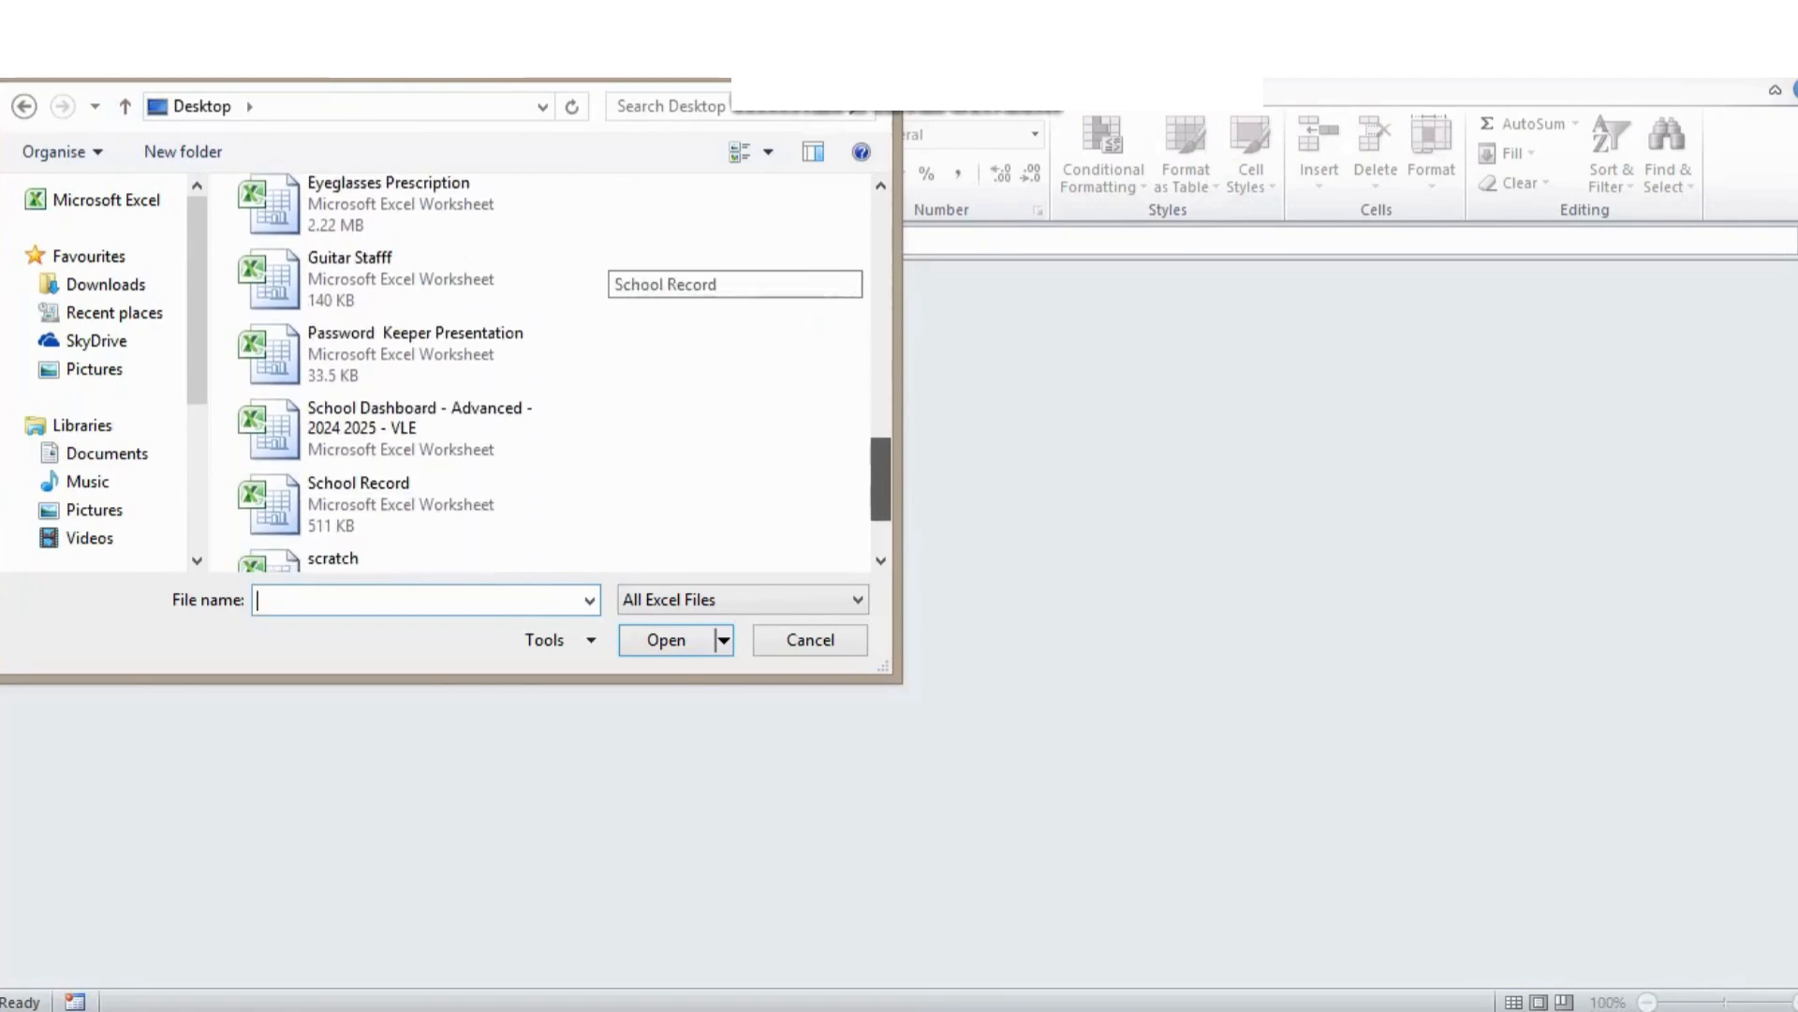
pyautogui.scroll(4, 618, 267)
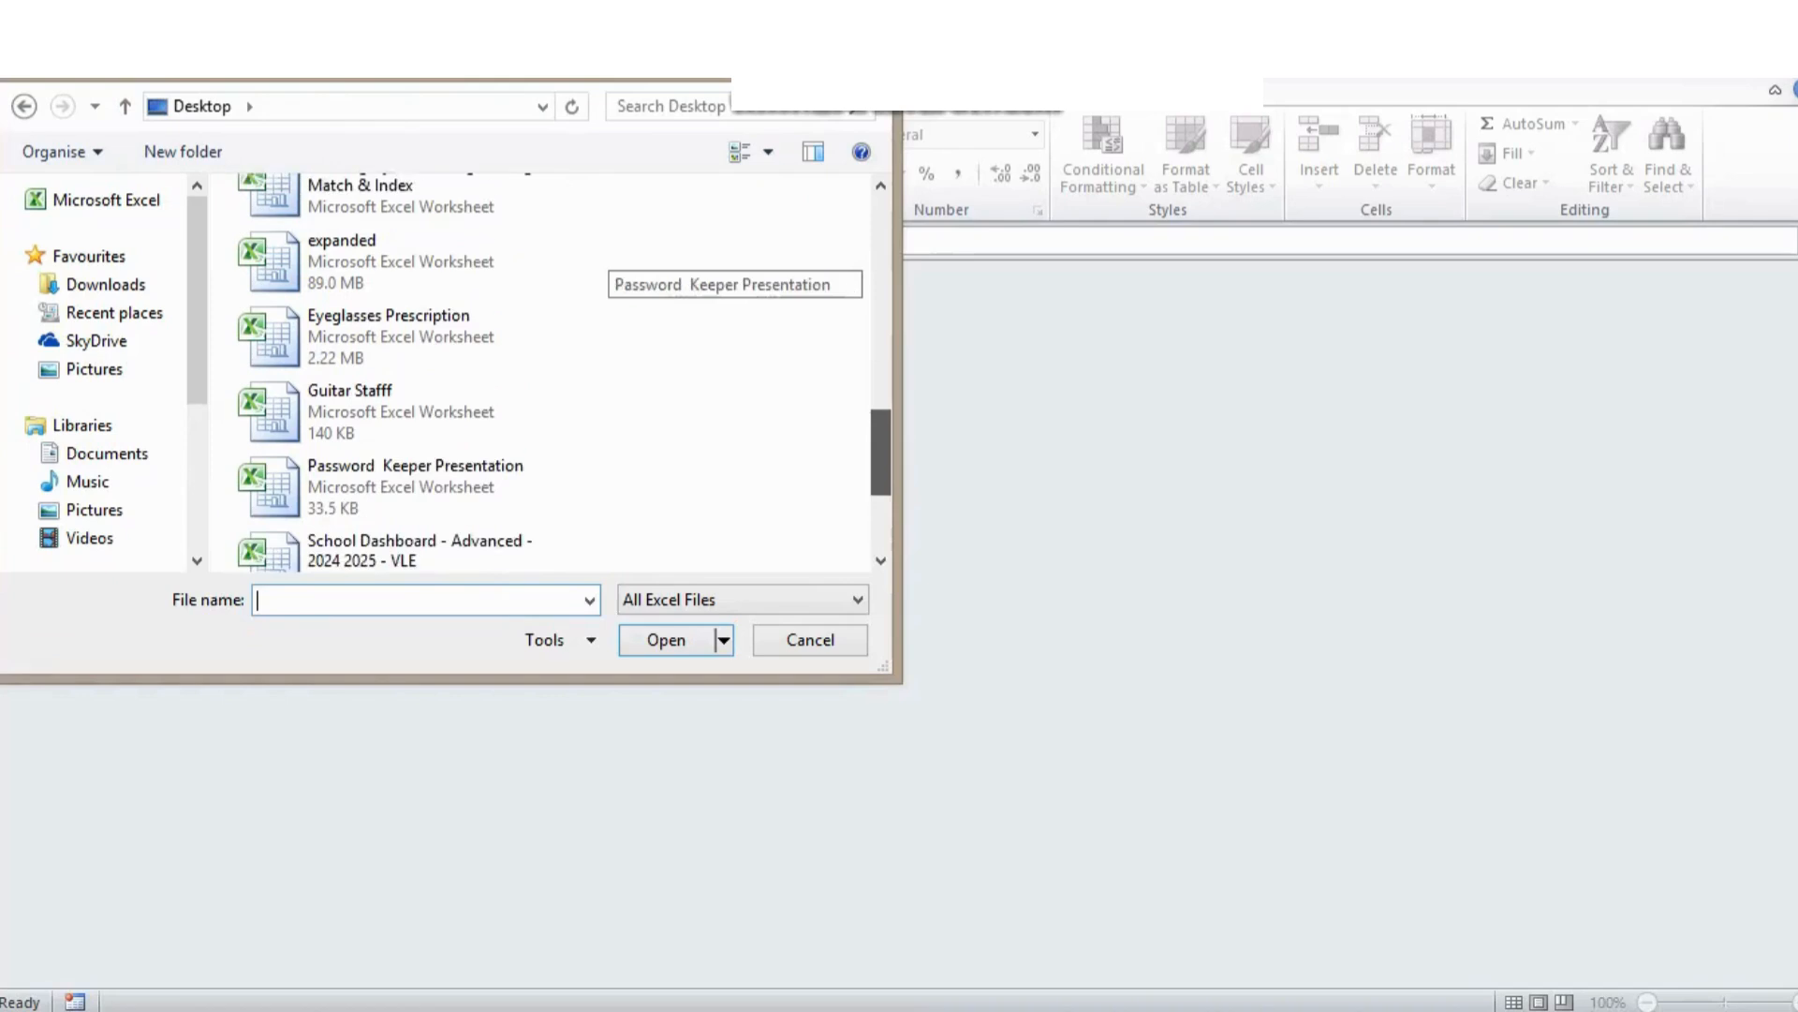
pyautogui.scroll(-4, 618, 272)
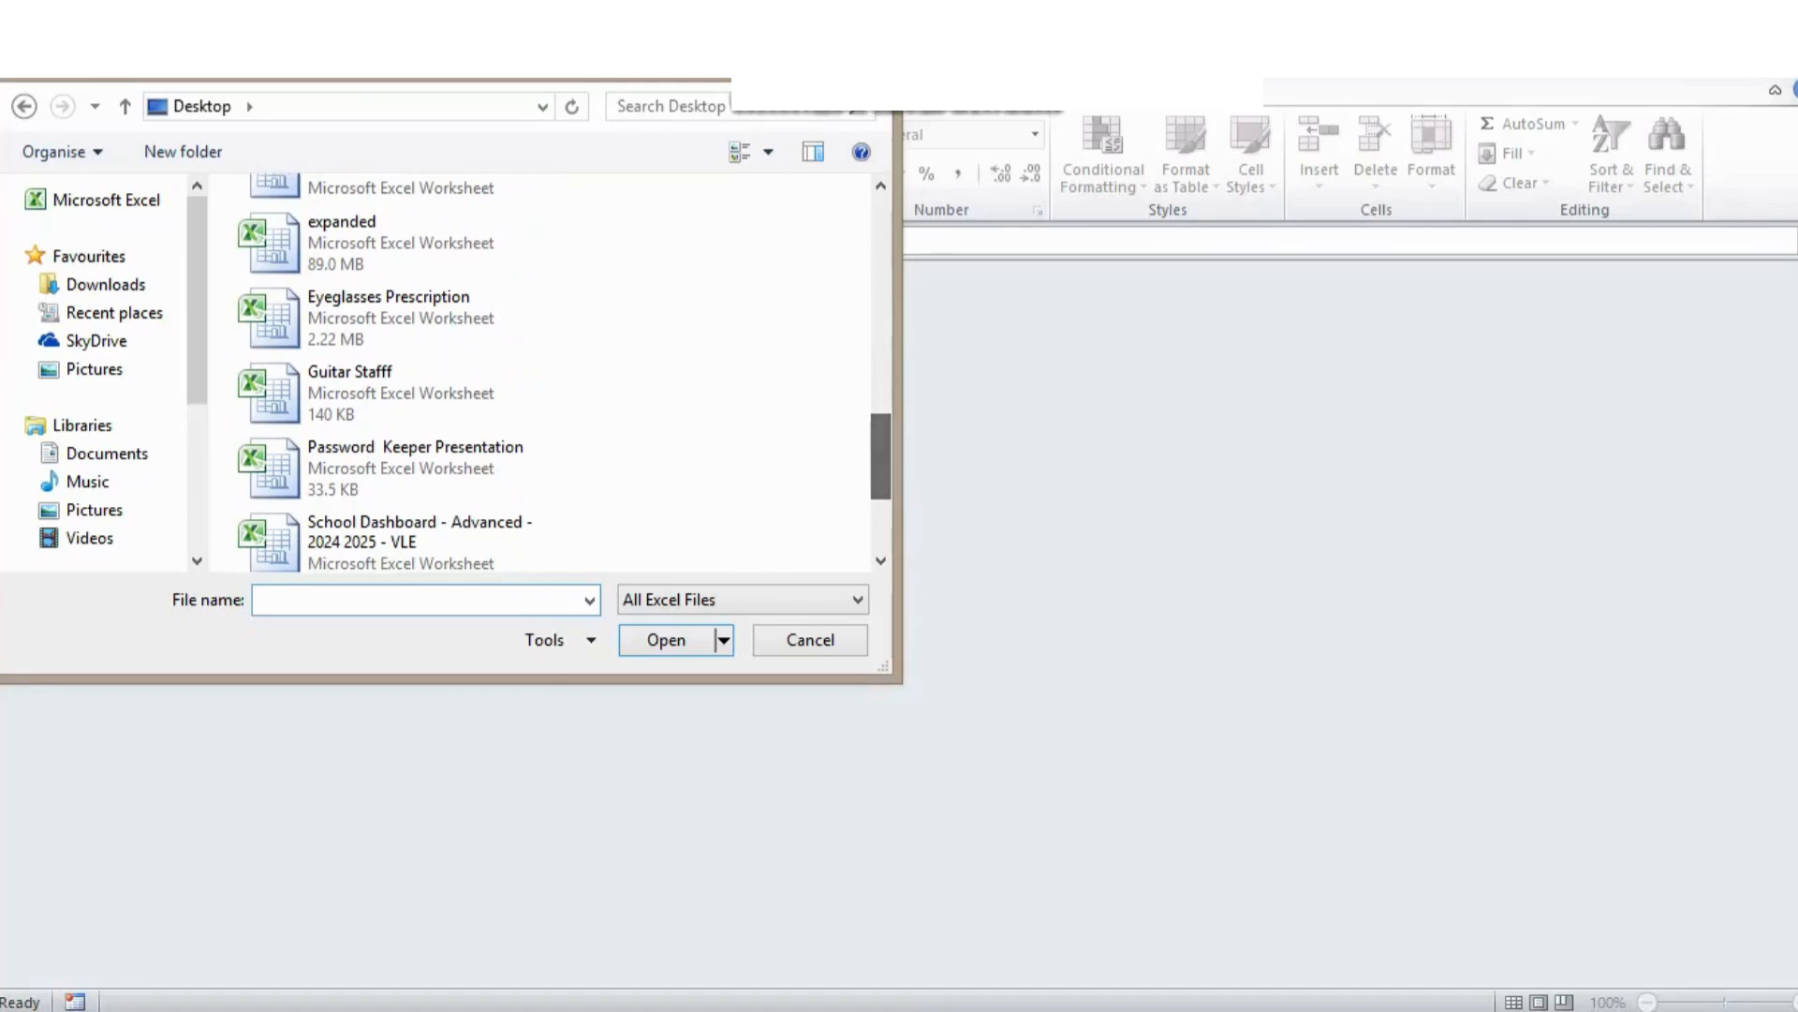
pyautogui.click(415, 483)
pyautogui.press('Return')
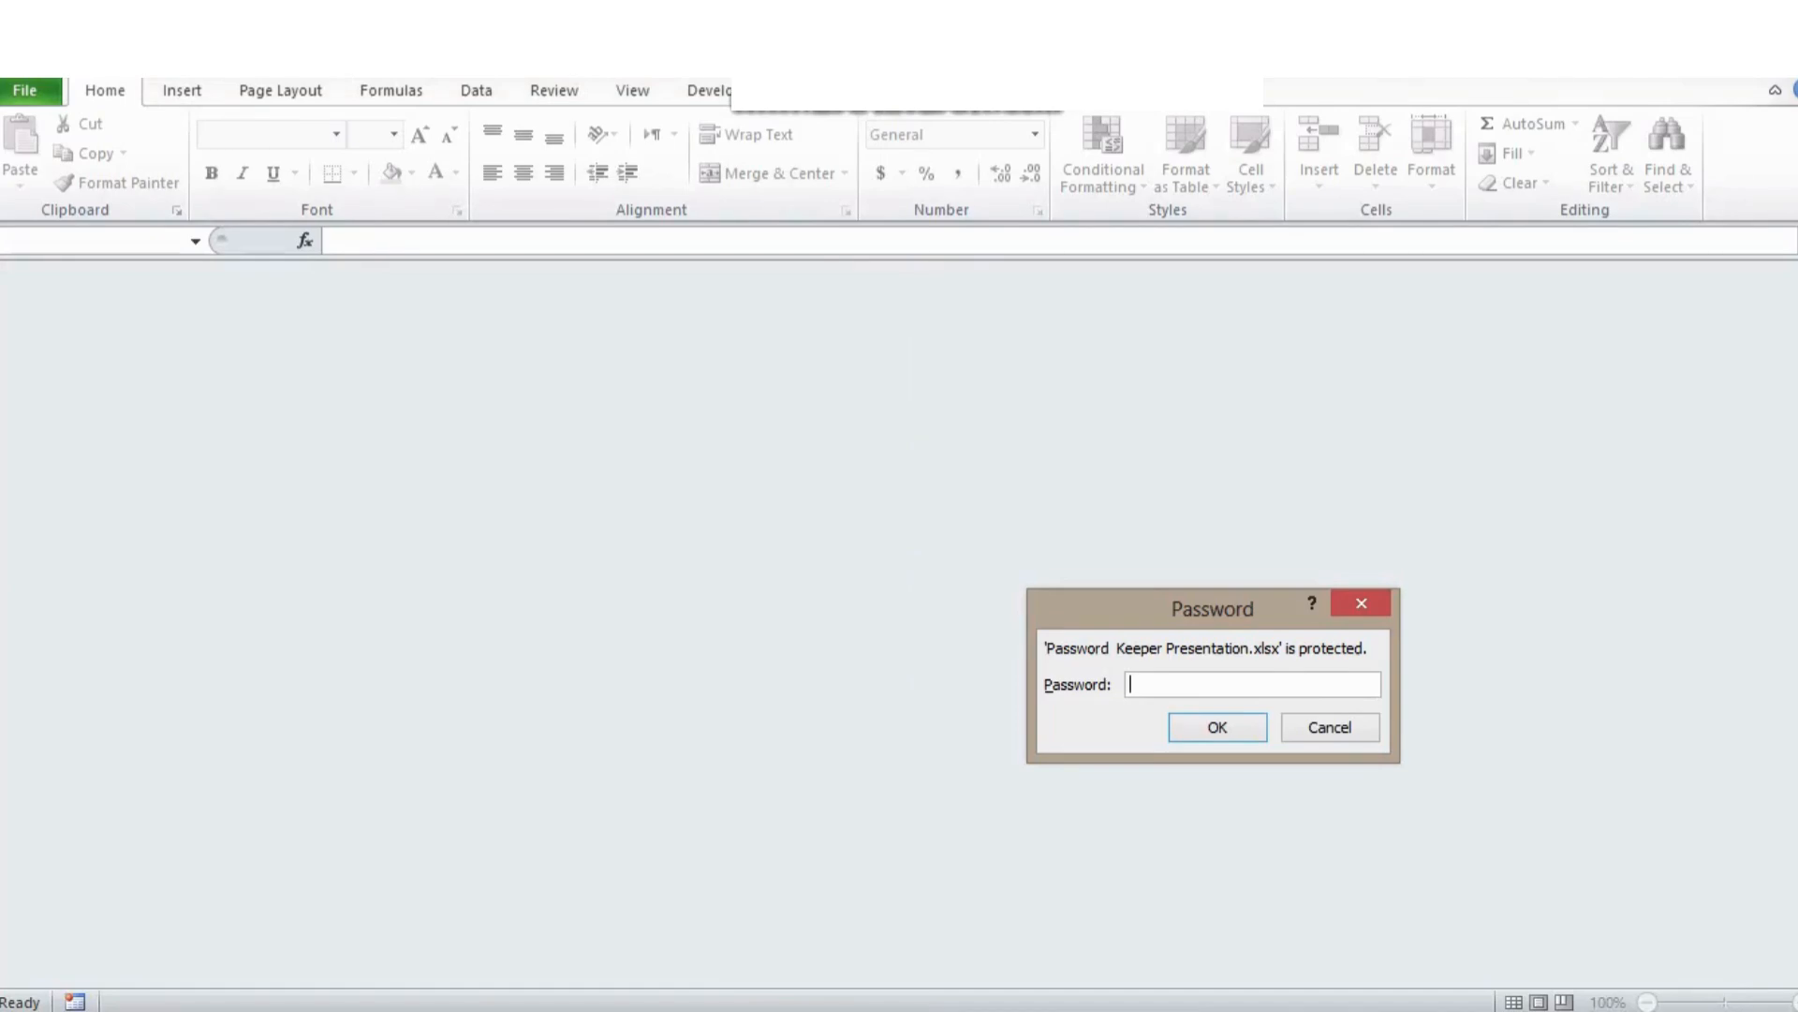
# Supply the workbook's open password so the Netflix lookup form shows again.
pyautogui.write('1234')
pyautogui.press('Return')
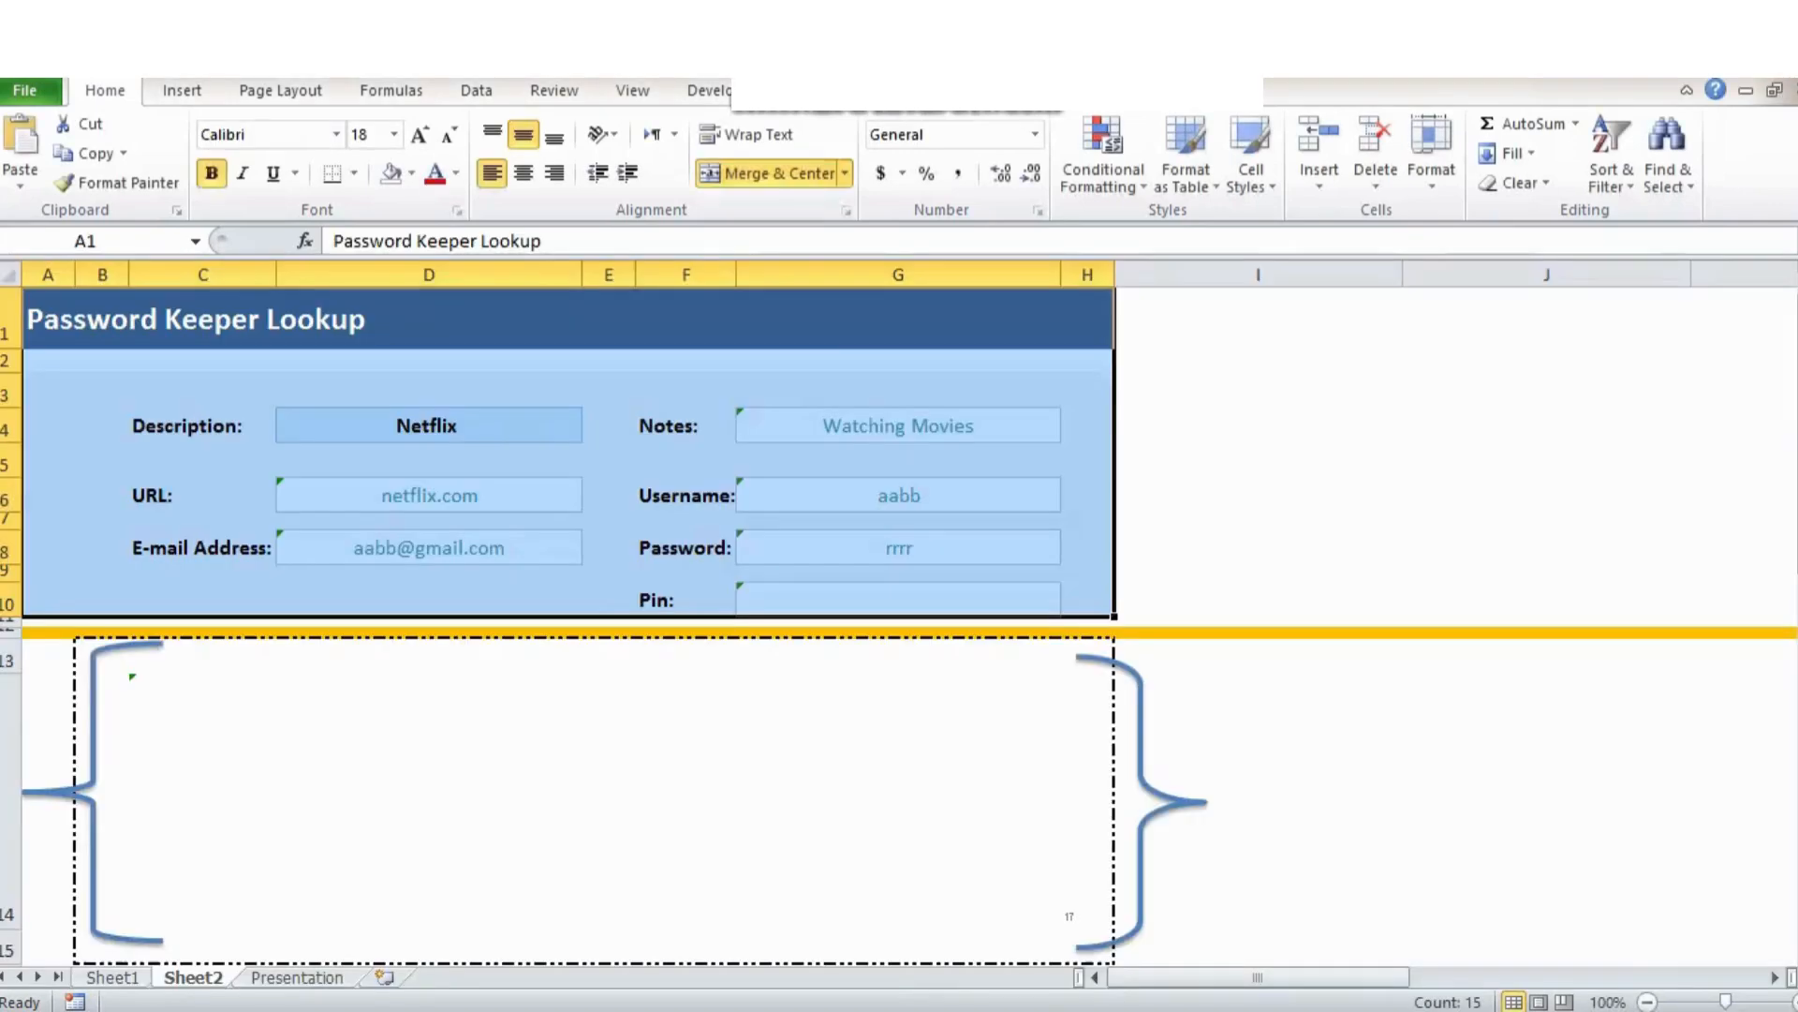
pyautogui.click(1258, 459)
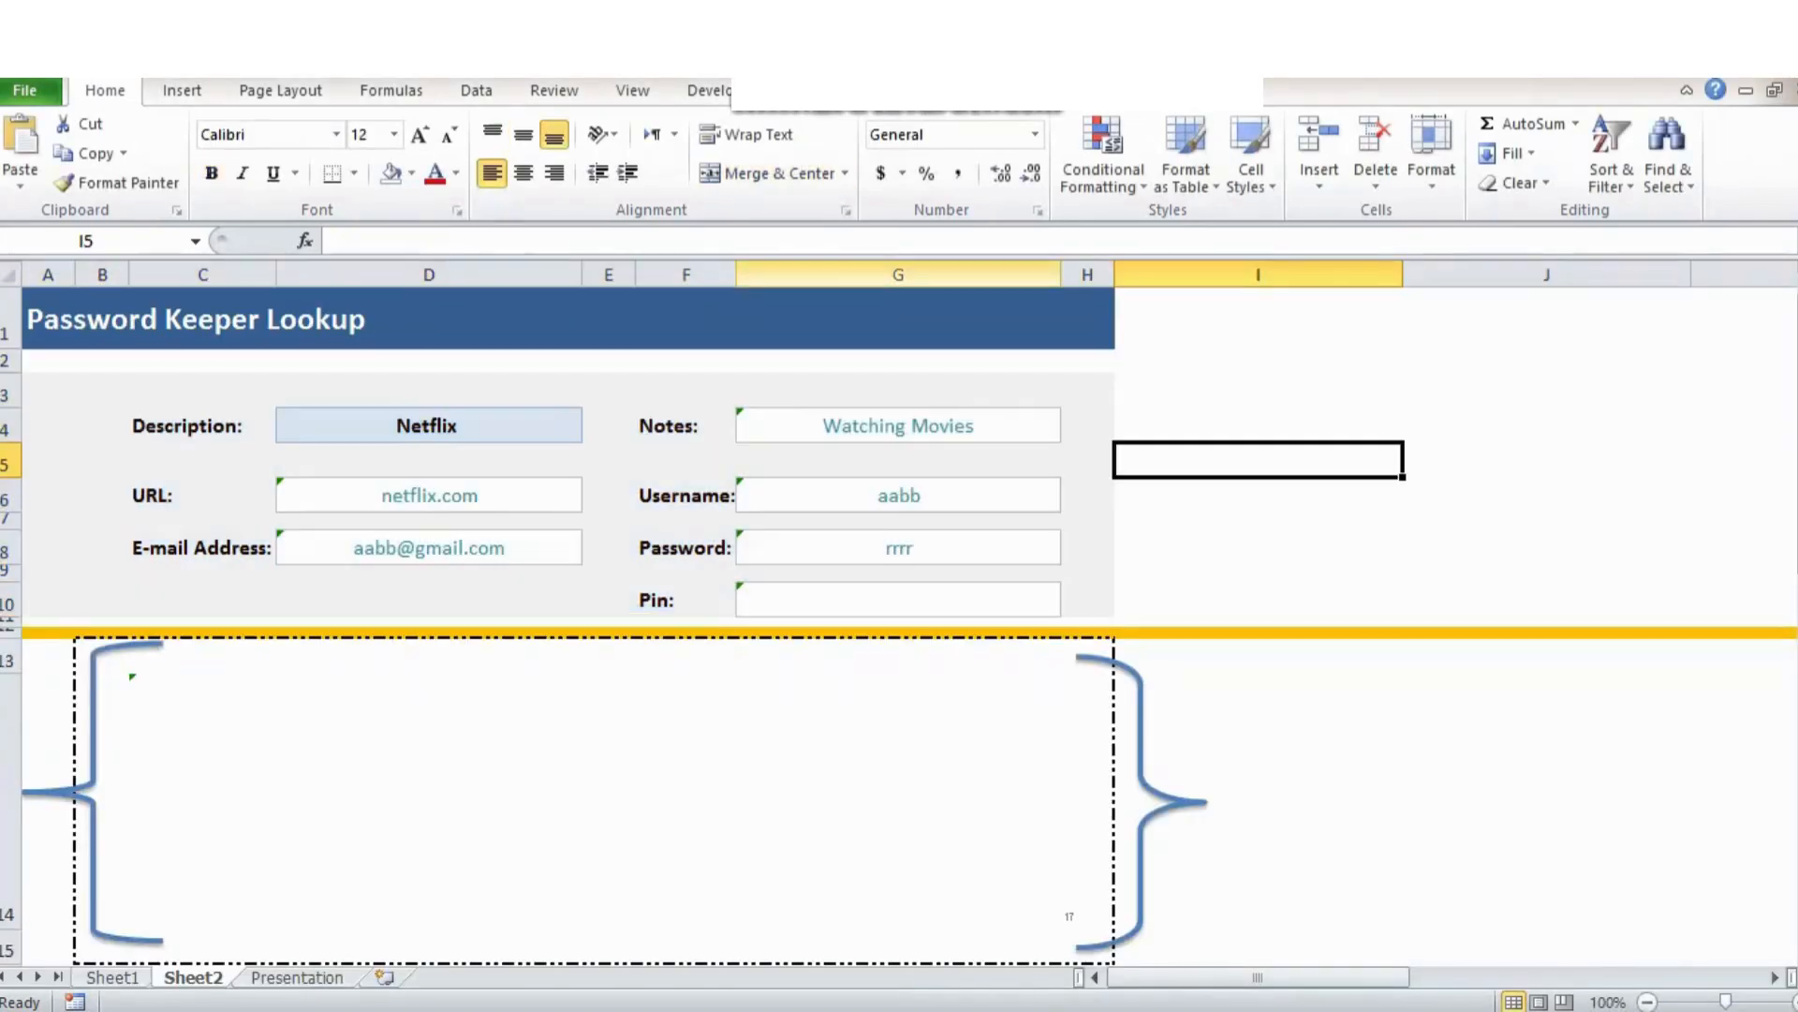